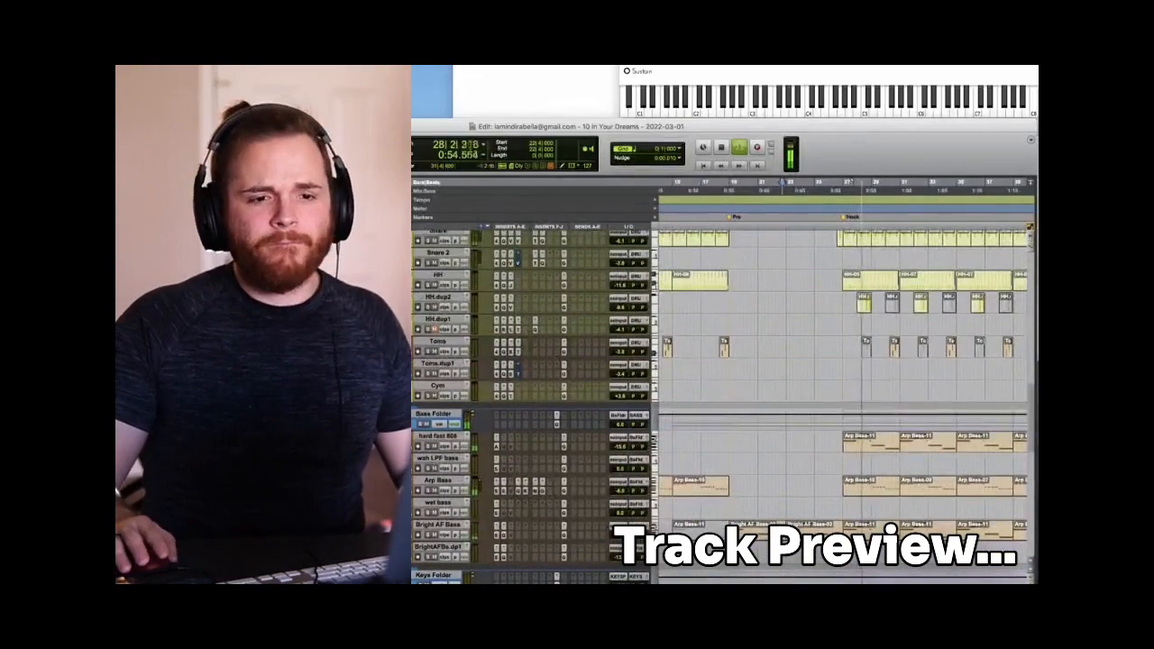
scroll(842, 405, down, 10)
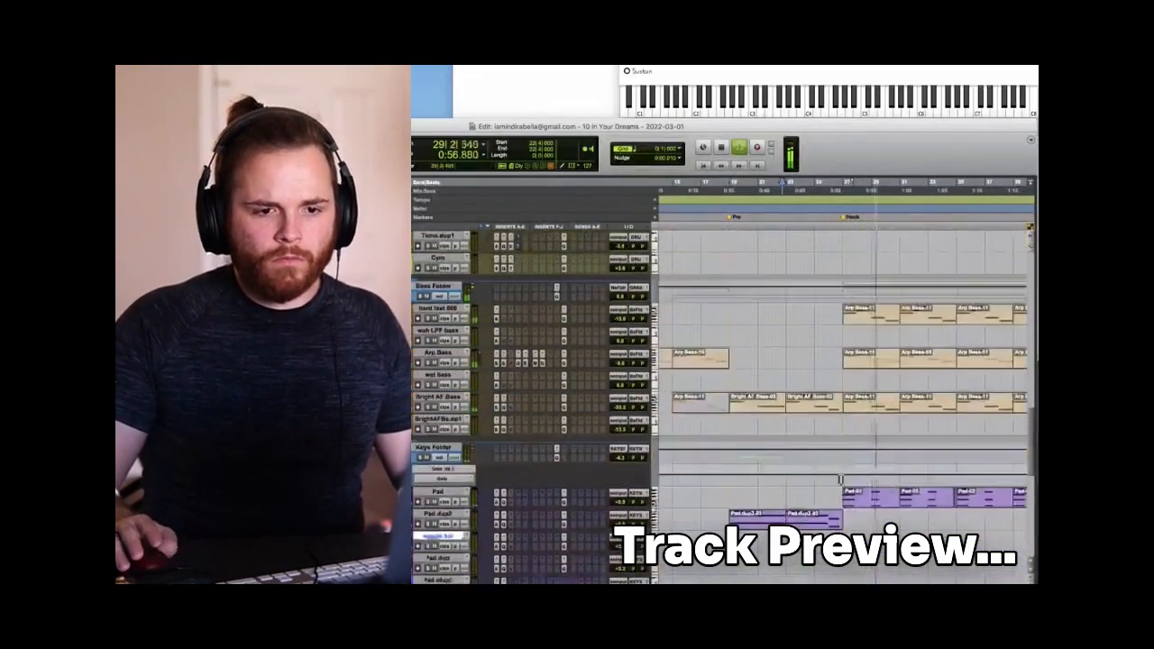
key(r)
scroll(842, 406, down, 4)
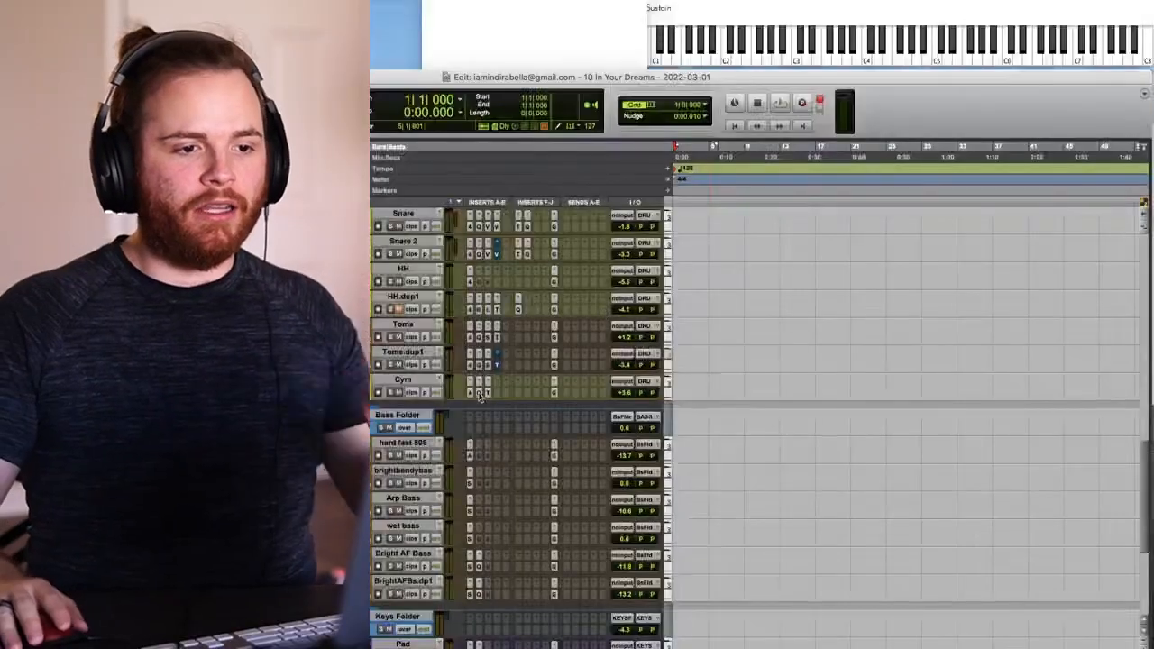
- Audition the instruments on the hard fast 808 and brightbendybas tracks by record-enabling each one, then close the synth
scroll(459, 314, down, 5)
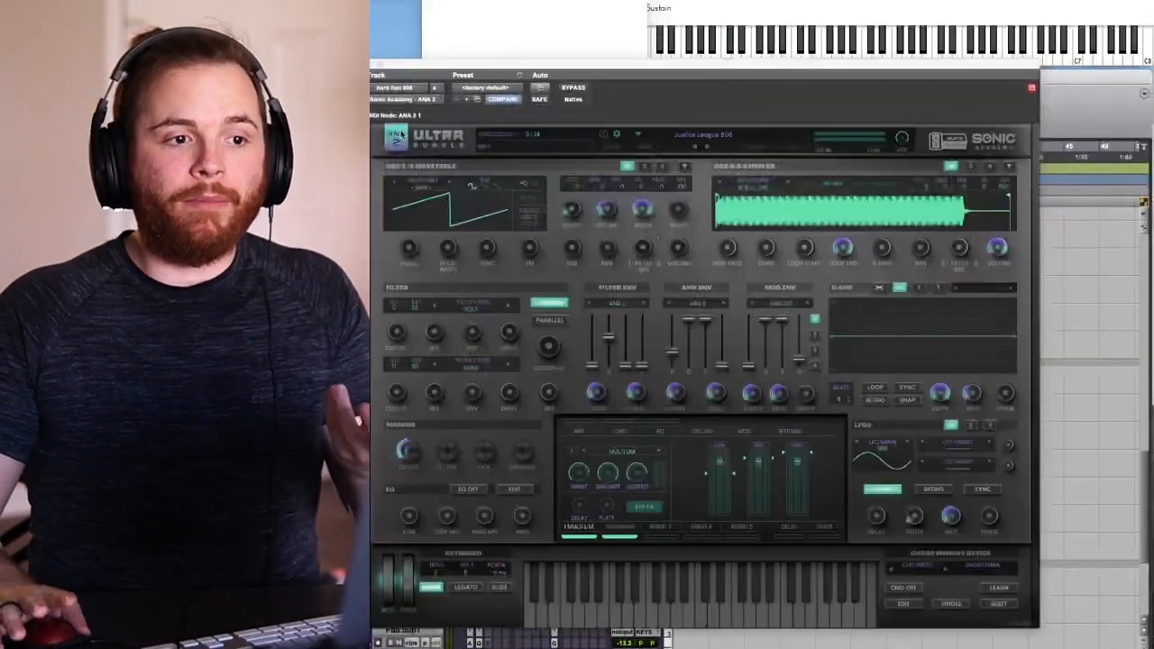
drag(611, 72, 812, 31)
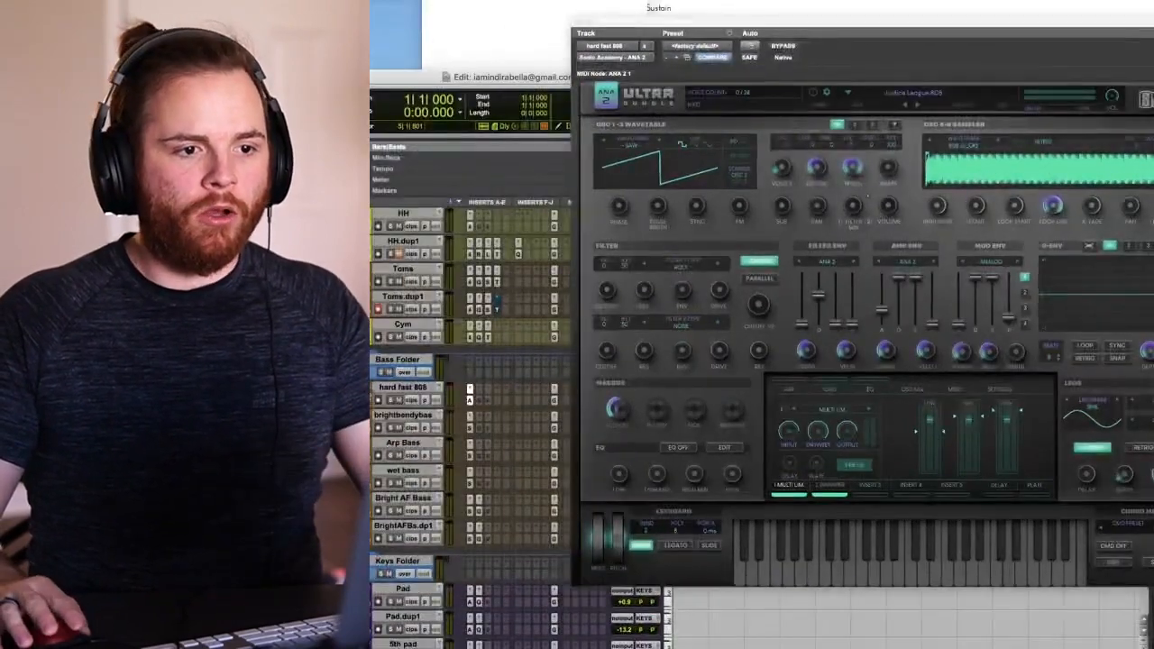
click(376, 401)
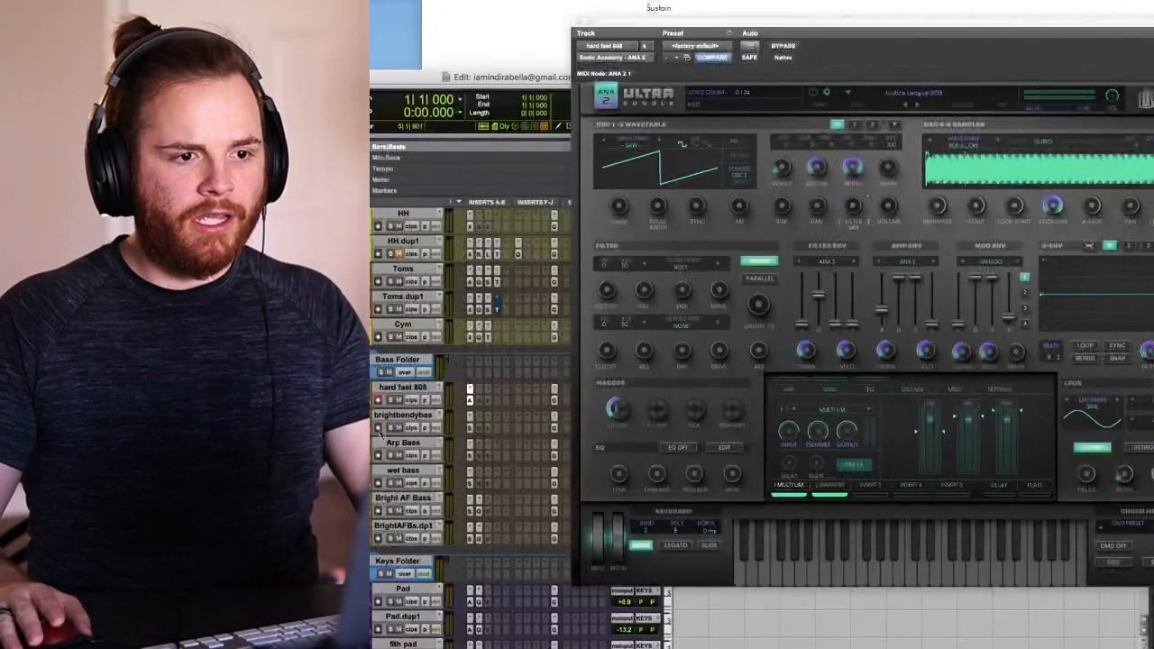
click(378, 429)
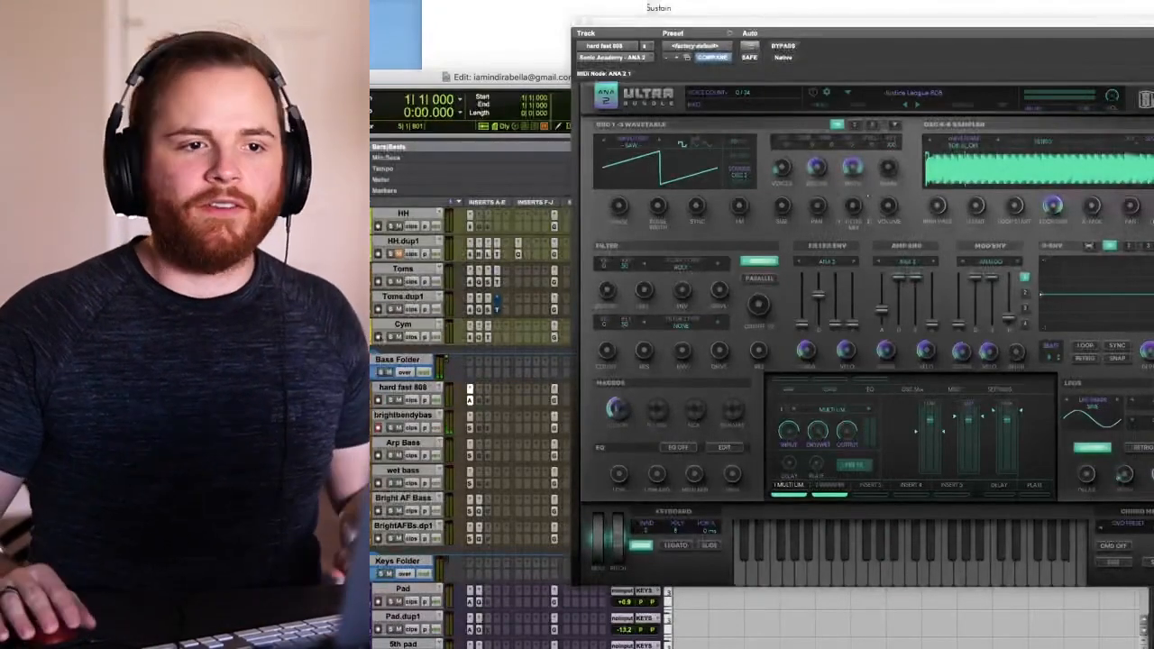
click(580, 20)
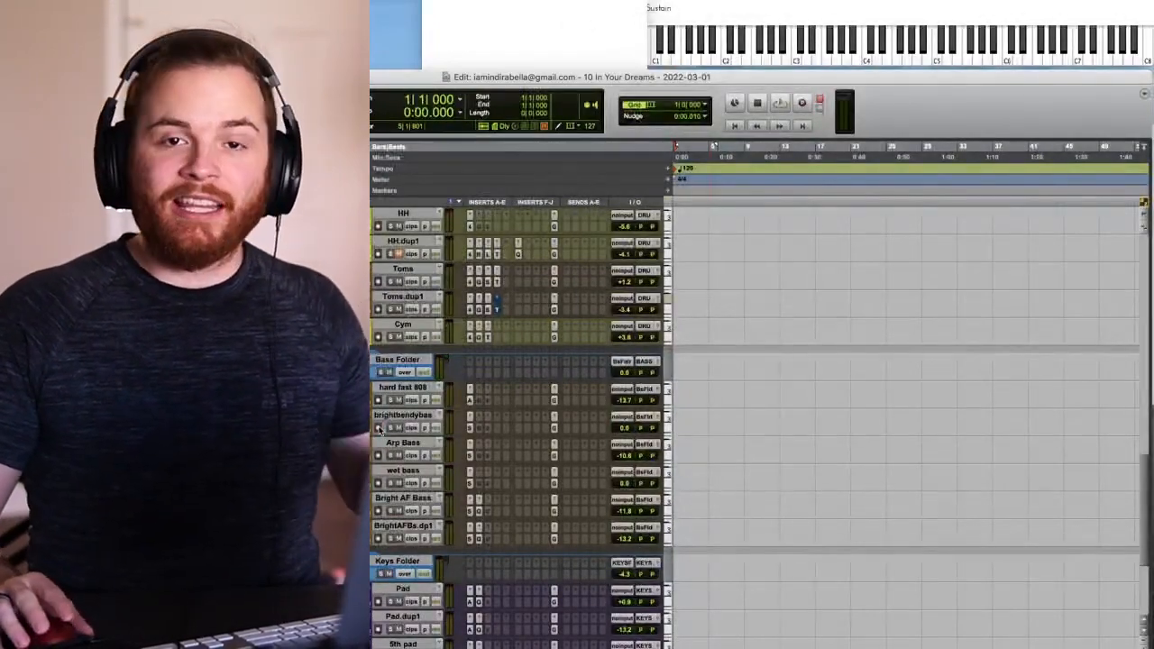
- Look over the session template's bus, effects, drum and bass folders
scroll(383, 455, down, 15)
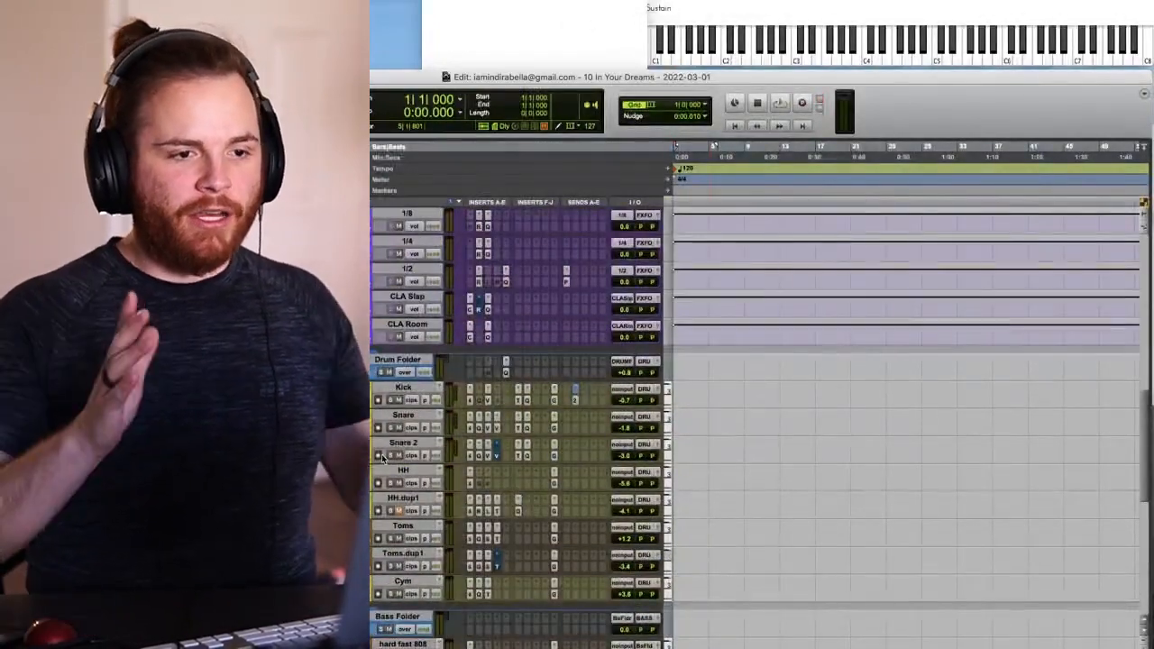
scroll(383, 455, up, 2)
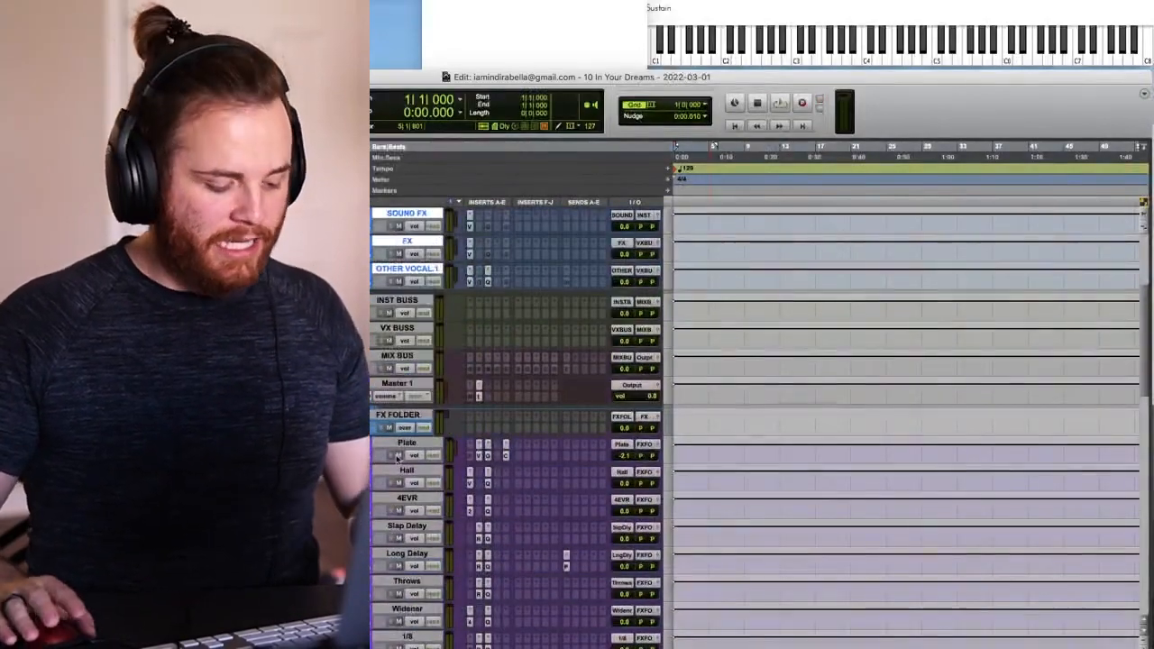
scroll(397, 458, up, 7)
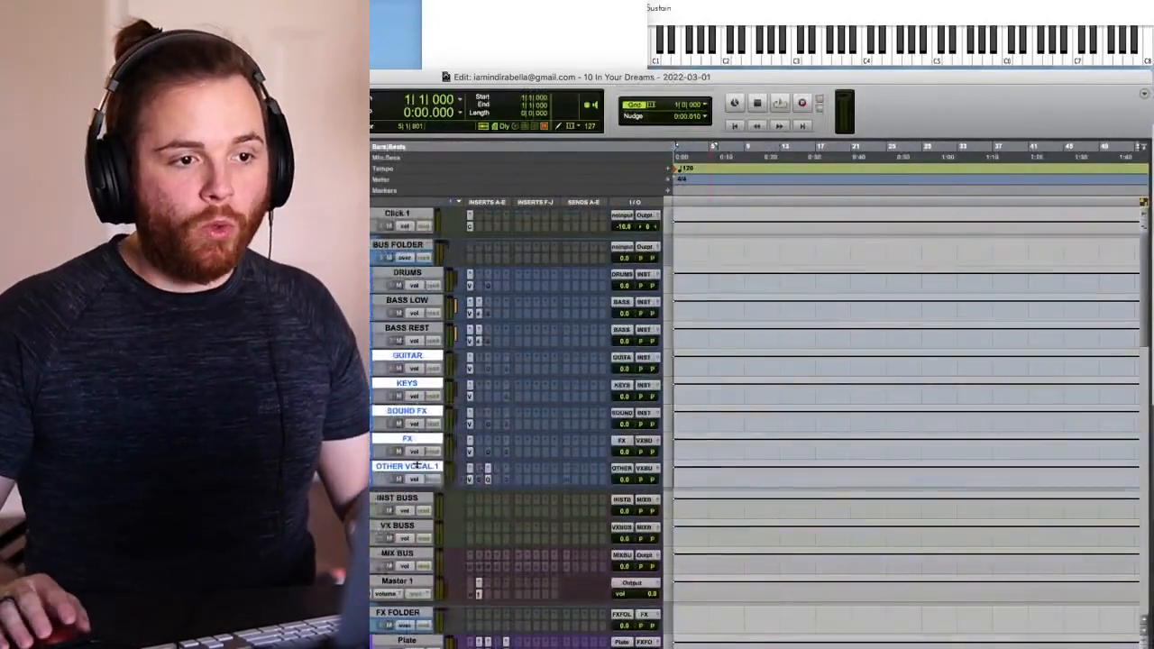
key(space)
key(space)
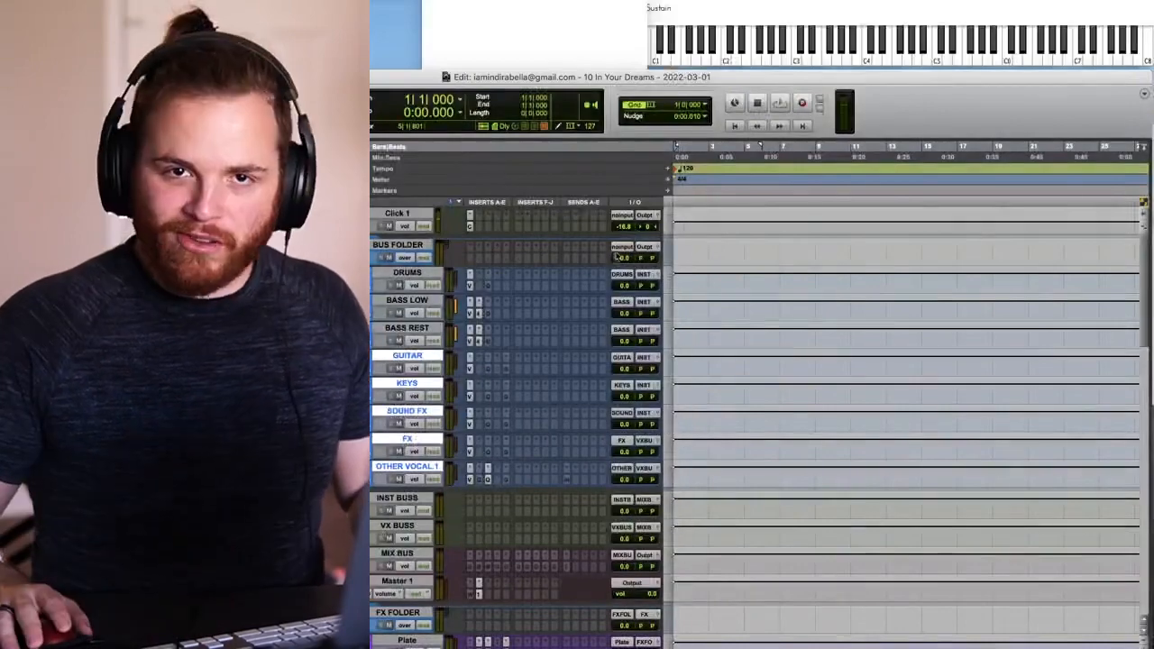
key(t)
scroll(624, 228, down, 15)
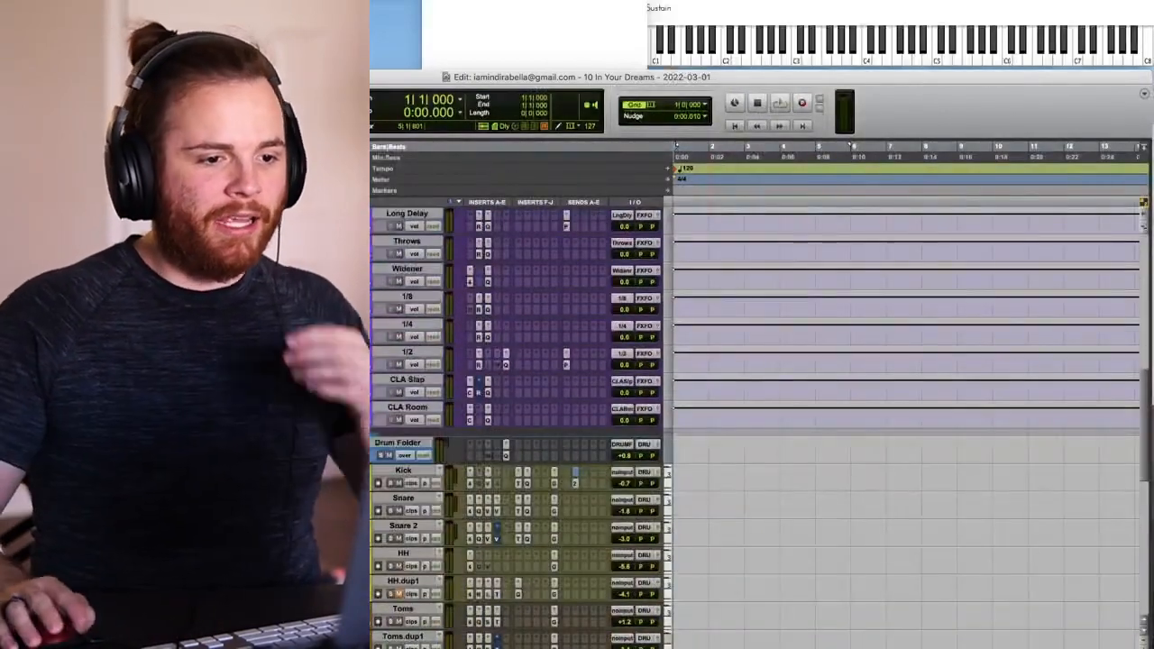
scroll(542, 494, up, 1)
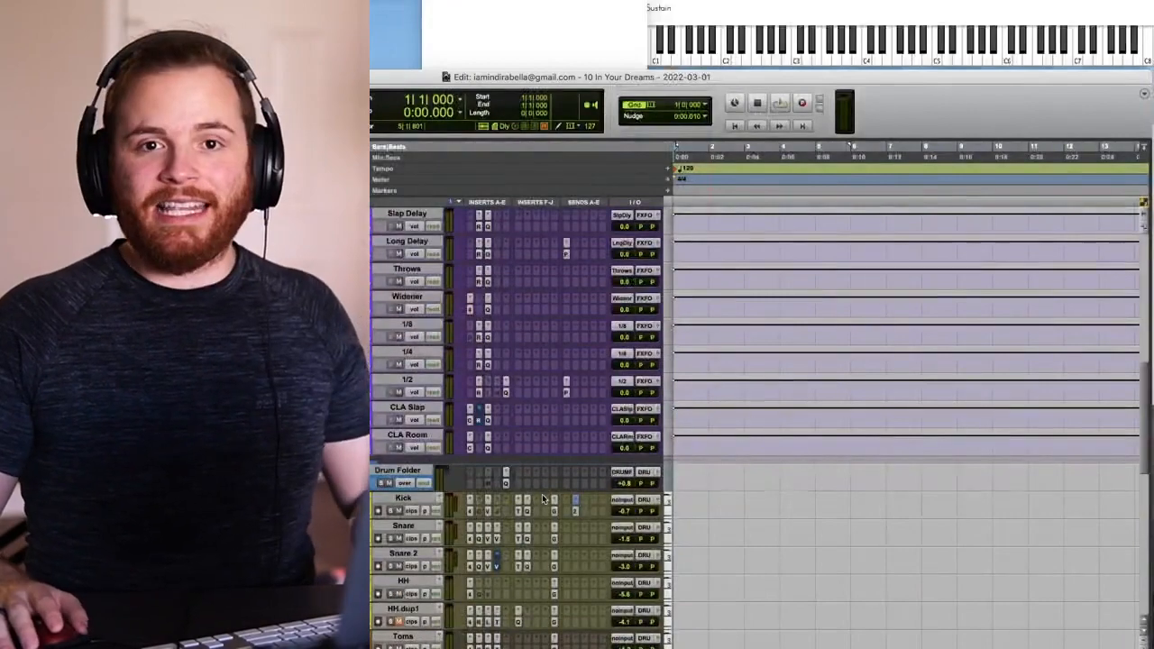
- Play the empty session from the first bar and stop it after a few bars
scroll(541, 494, down, 3)
key(t)
key(space)
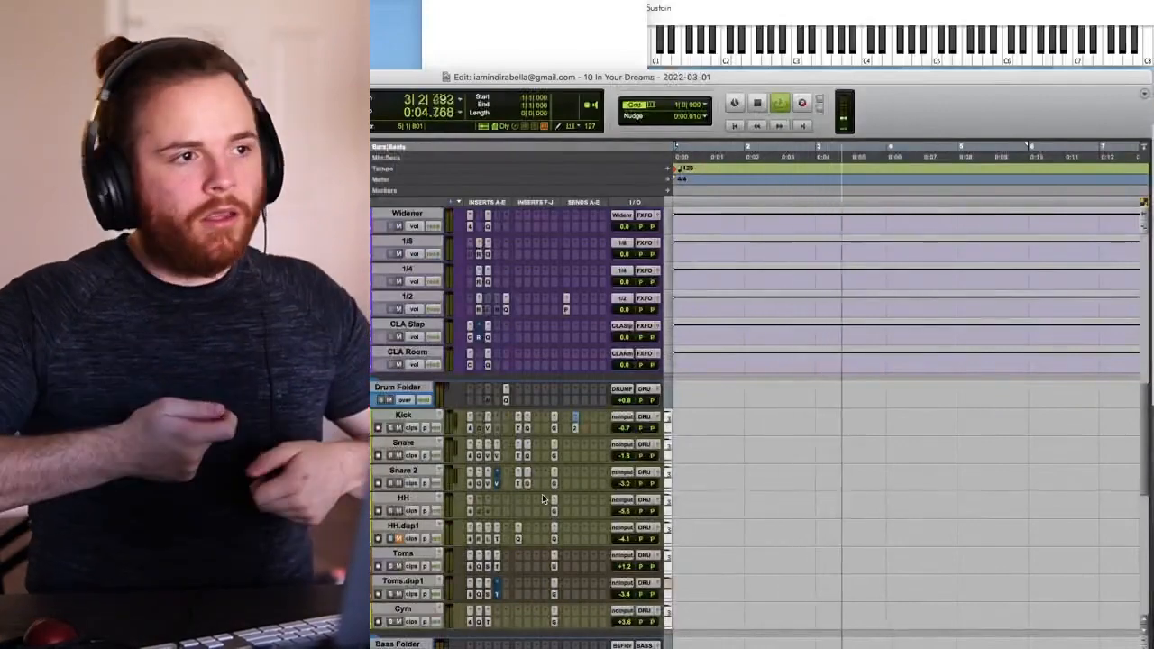
key(space)
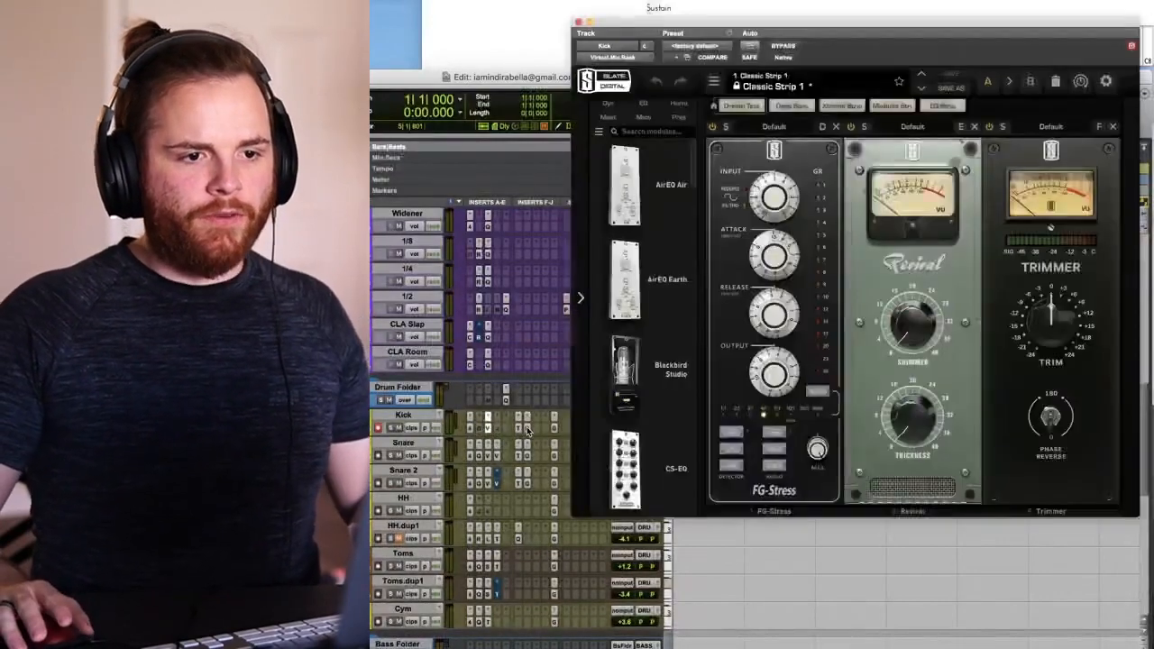
- Examine the Kick track's Transient Shaper effect and audition the kick sound in its Battery 4 instrument
click(528, 430)
click(520, 427)
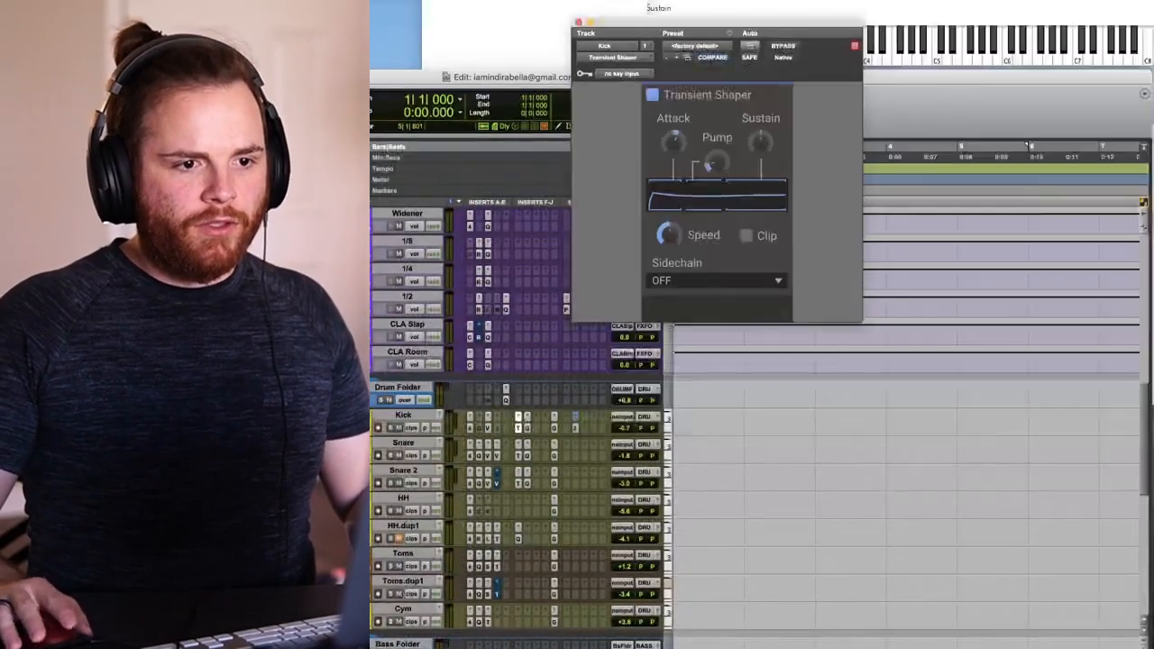
click(468, 427)
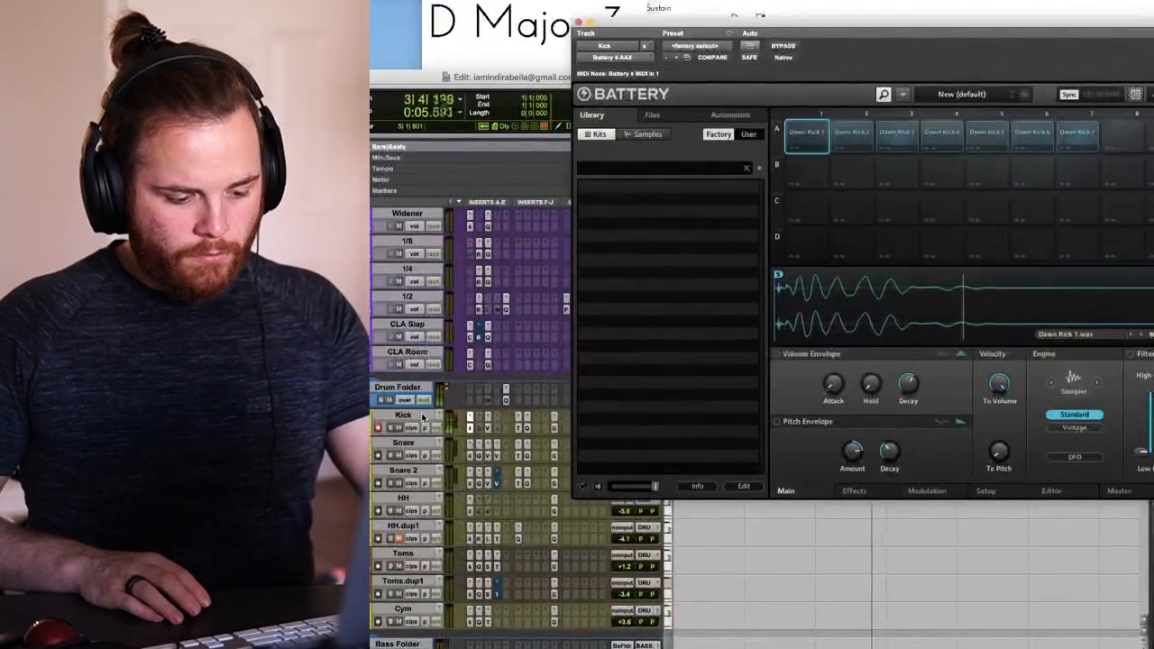
key(space)
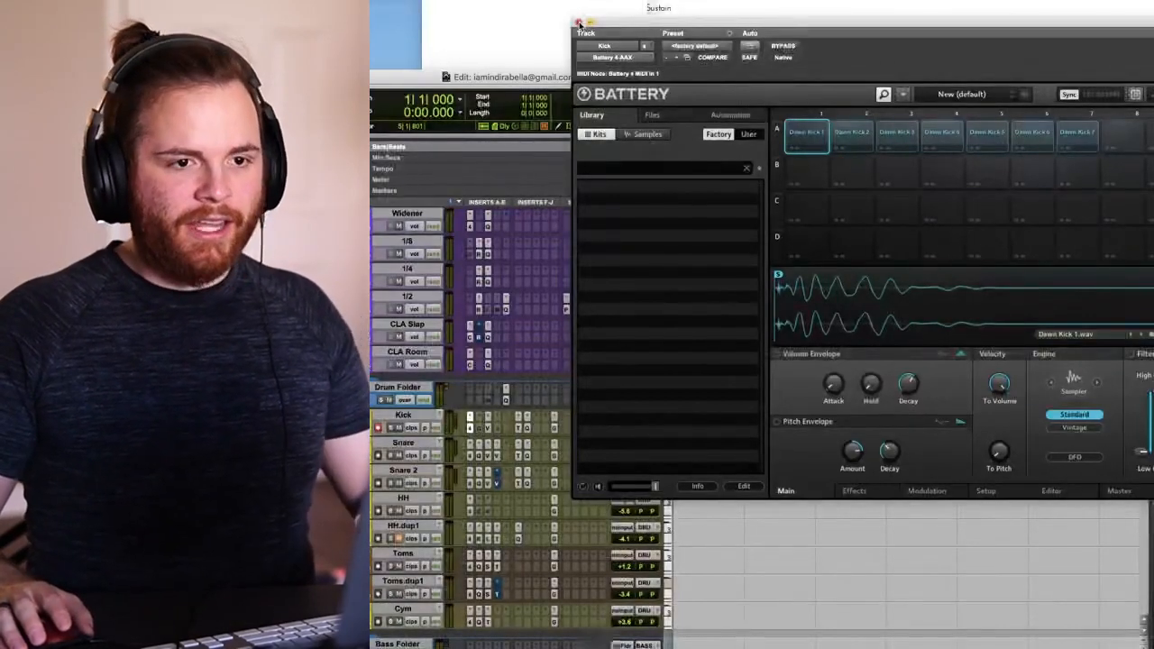
click(579, 23)
- Record a MIDI kick pattern on the Kick track from bar 1 and trim the take to the played phrase
key(super+space)
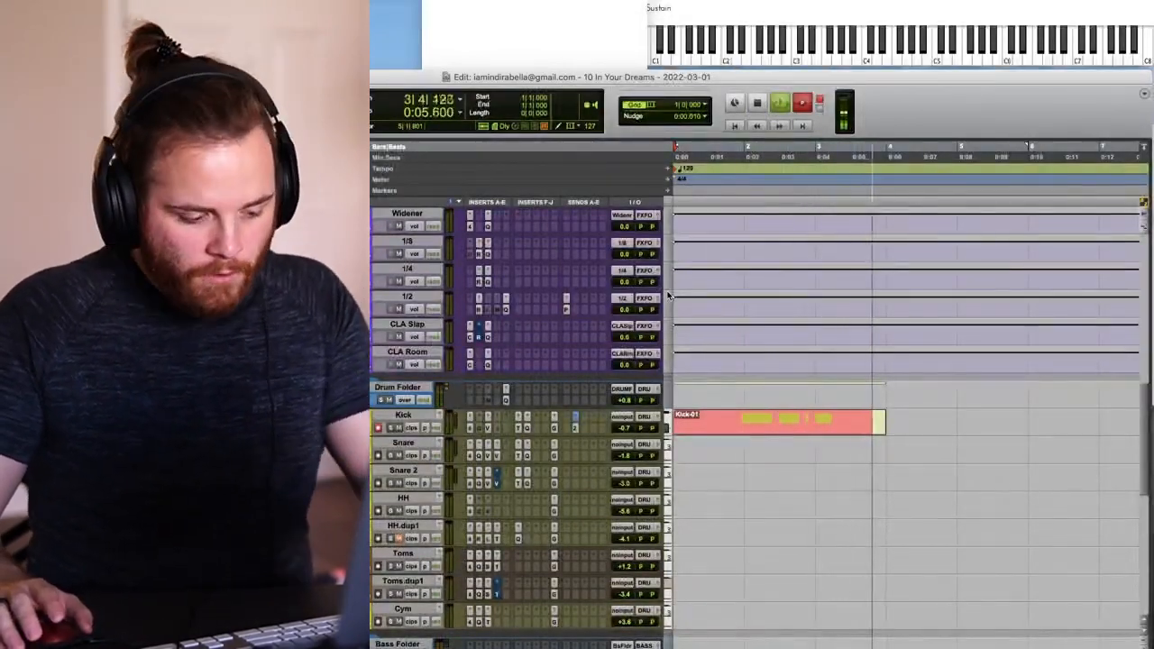
key(space)
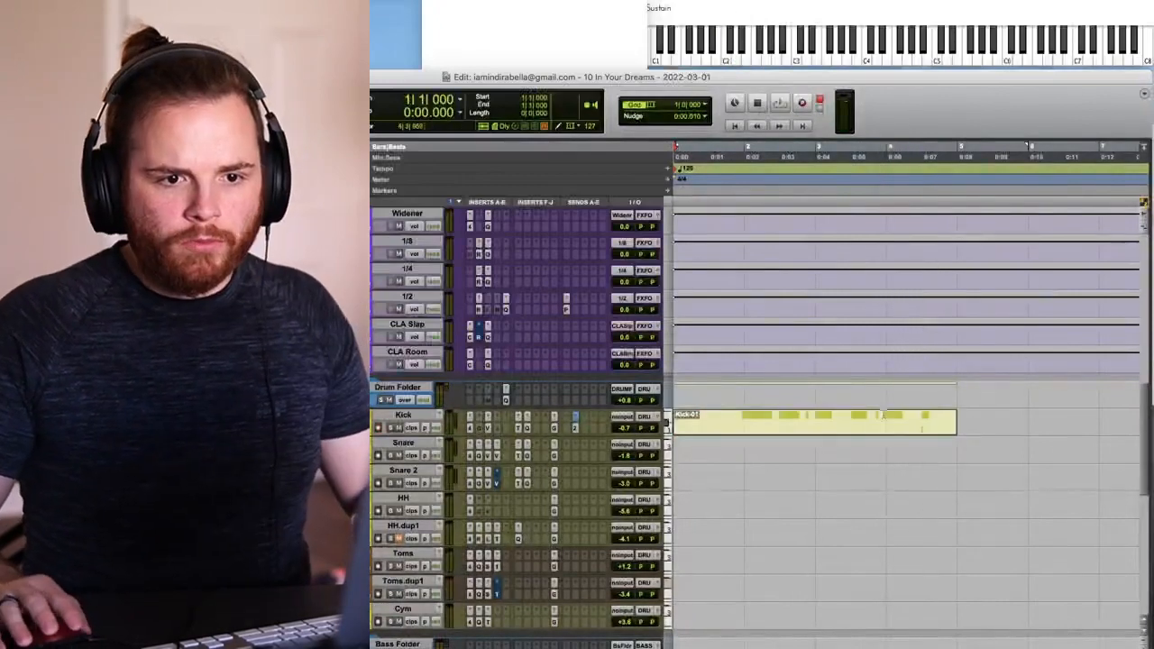
drag(735, 420, 732, 418)
key(ctrl+alt+minus)
key(BackSpace)
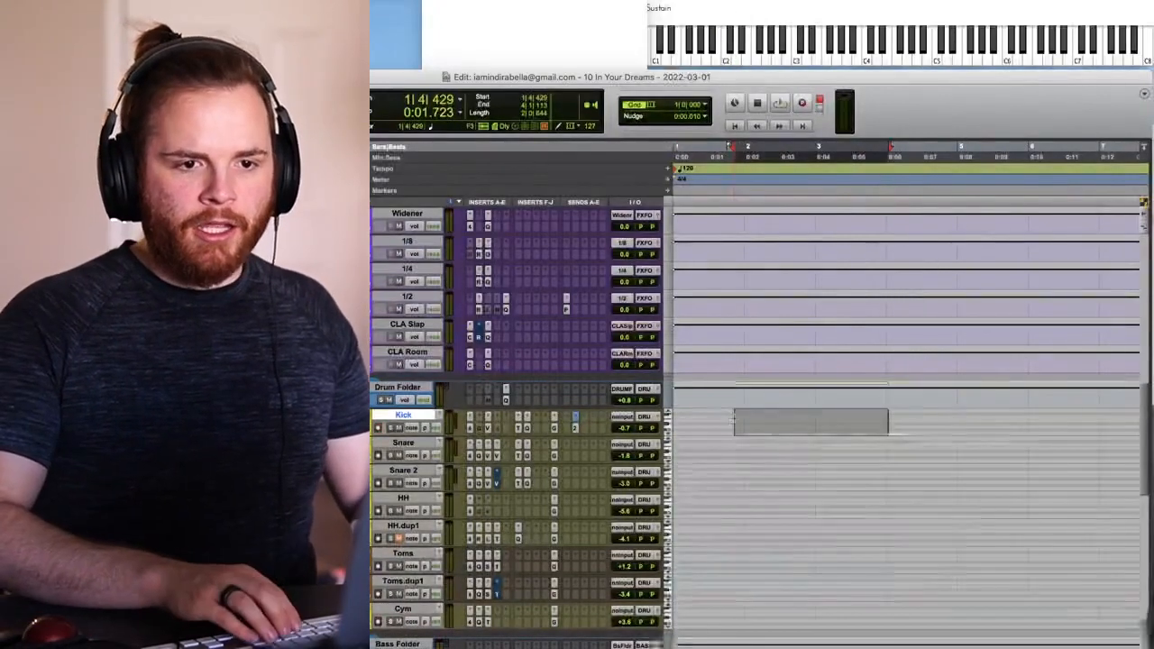
key(super+z)
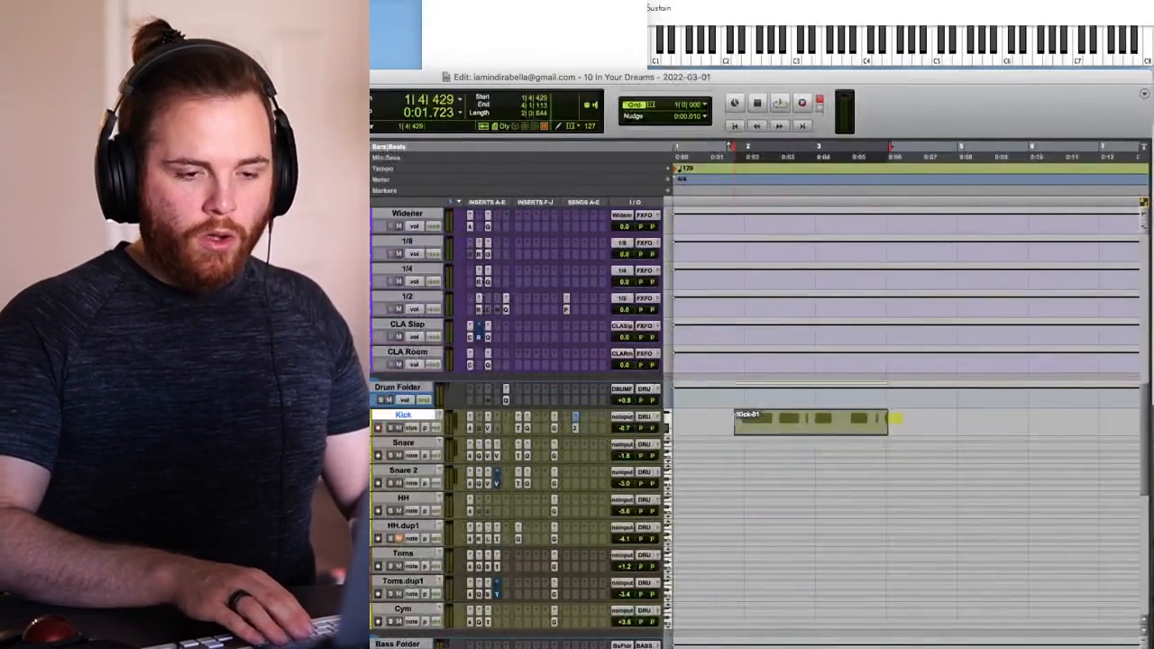
key(BackSpace)
key(super+z)
key(ctrl+minus)
- Quantize the recorded kick clip to a 1/8 note grid at 100% strength, for both note starts and ends
key(alt+0)
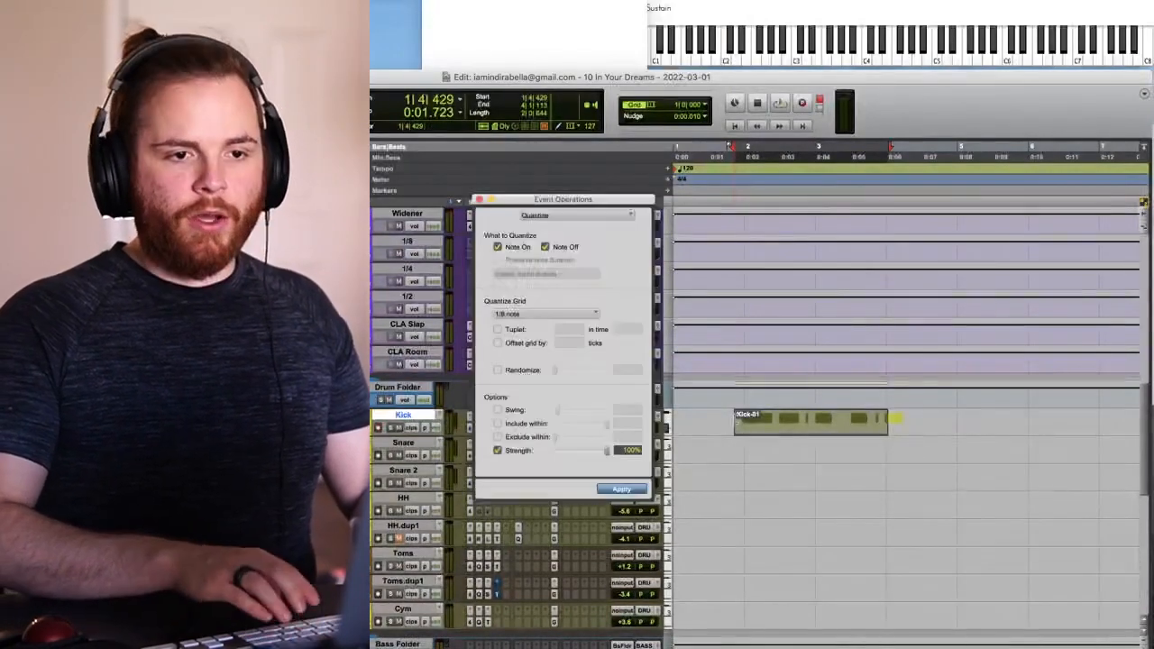
key(Return)
click(843, 422)
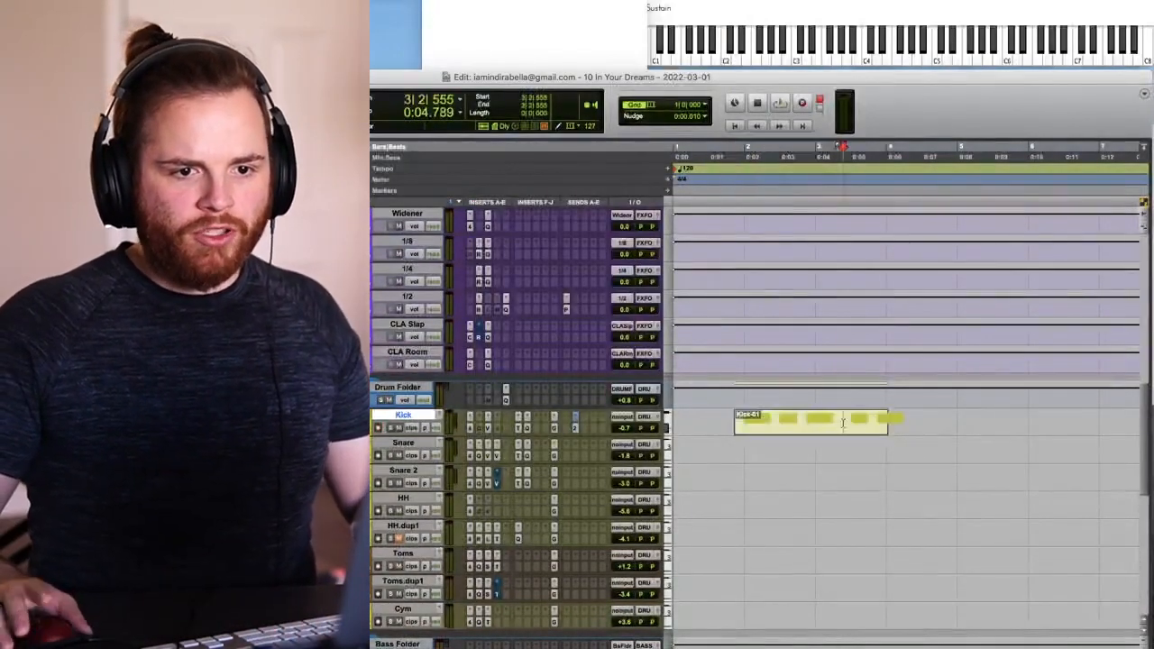
- Trim the kick clip to the two bars between bars 2 and 4 and double it into one four-bar clip
drag(886, 417, 744, 430)
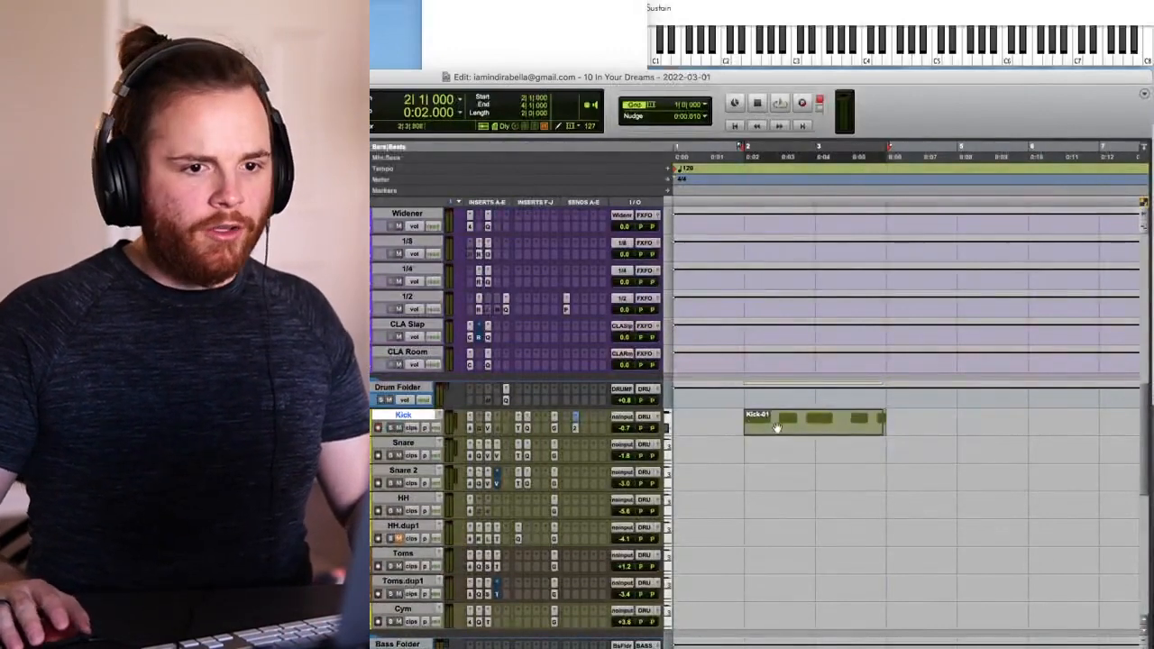
key(super+d)
key(super+bracketleft)
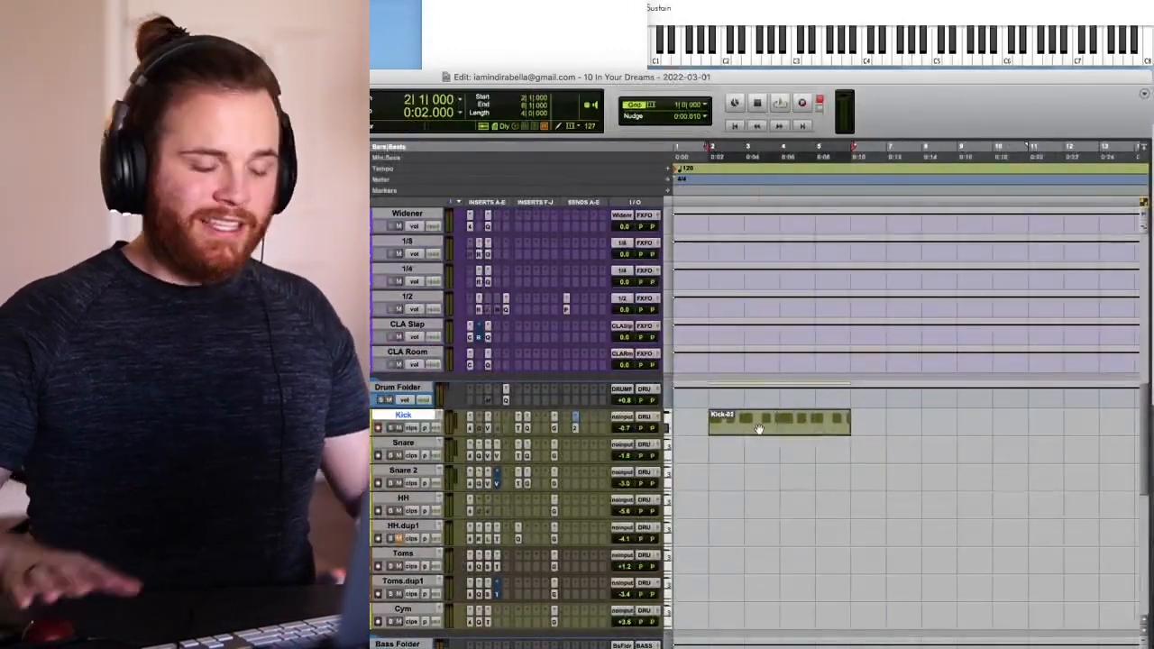
- Quantize the four-bar kick clip to 1/8 notes and trim it back to its first two bars
key(alt+0)
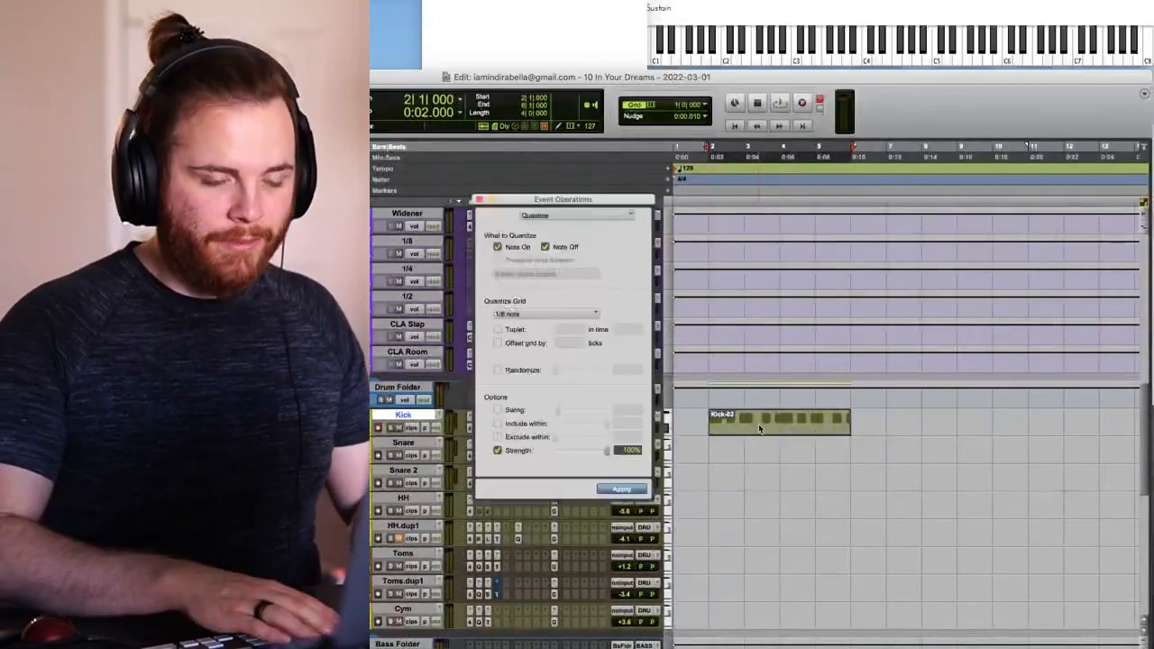
key(Return)
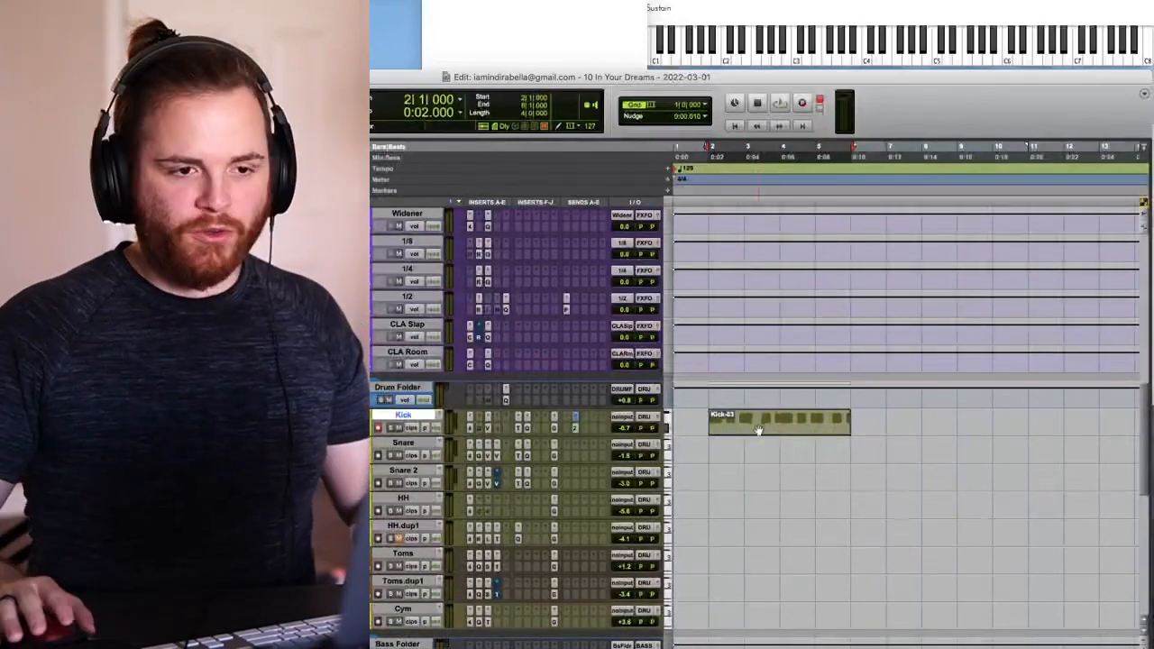
click(761, 418)
click(774, 423)
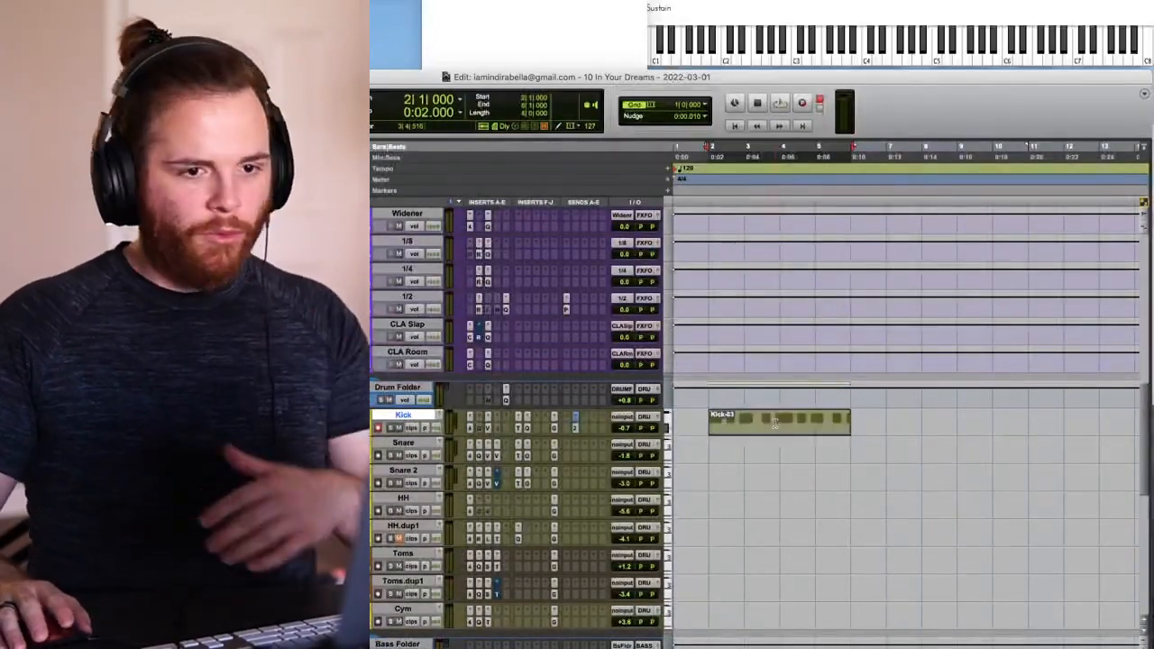
click(779, 420)
key(s)
- Move the two-bar kick clip along the timeline so that it starts at bar 27, and place the cursor at its start
drag(762, 428, 1043, 430)
key(r)
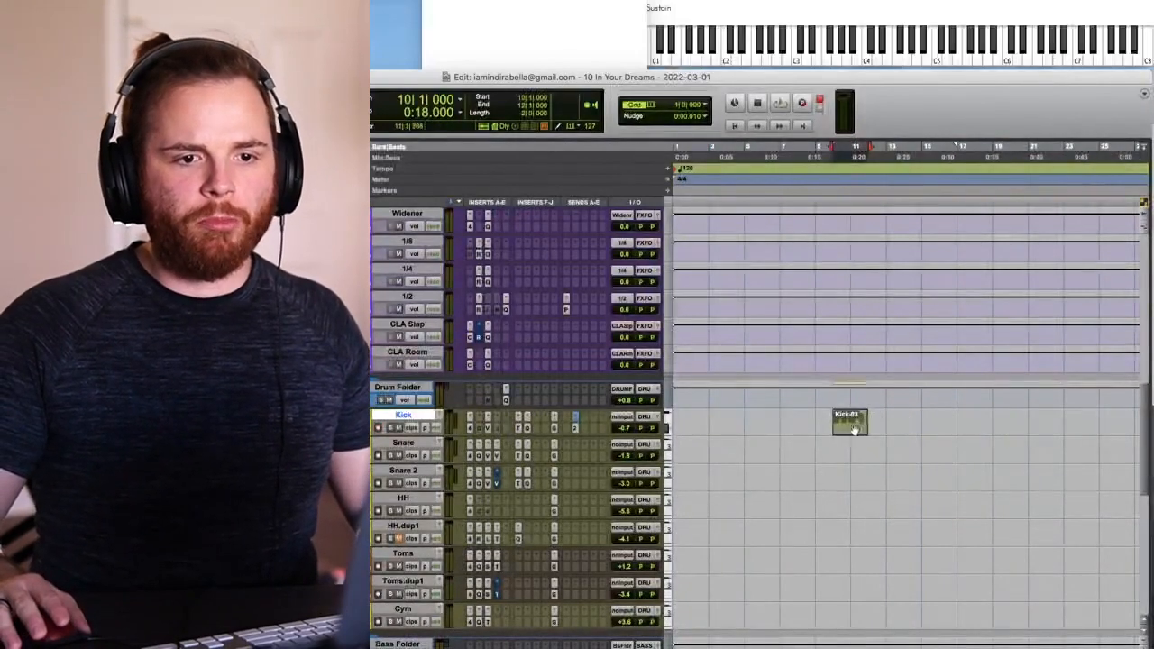
mouse_move(855, 431)
mouse_down()
mouse_move(1143, 430)
mouse_move(874, 430)
mouse_up()
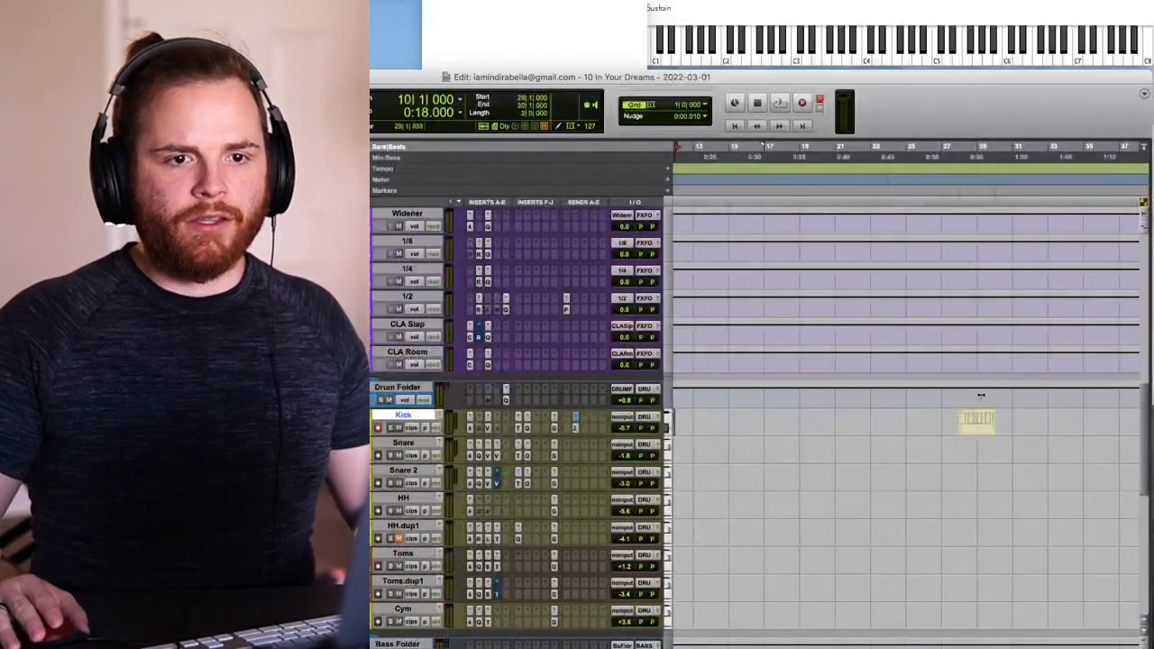
drag(960, 392, 960, 391)
click(924, 418)
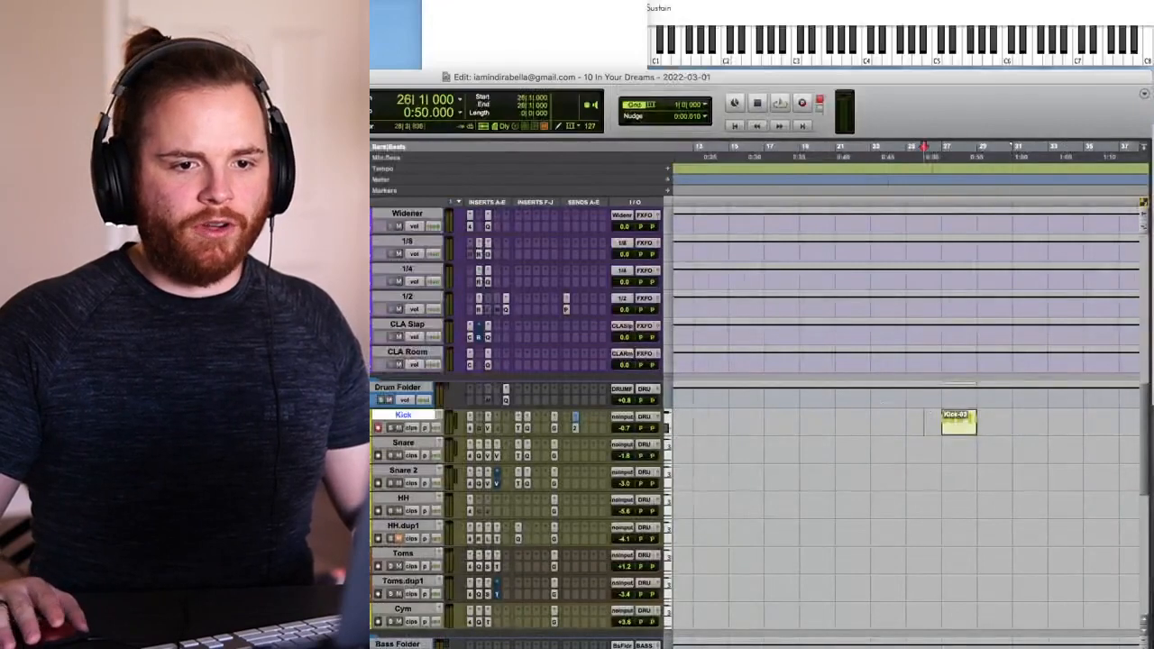
key(r)
key(r)
key(t)
key(t)
key(Tab)
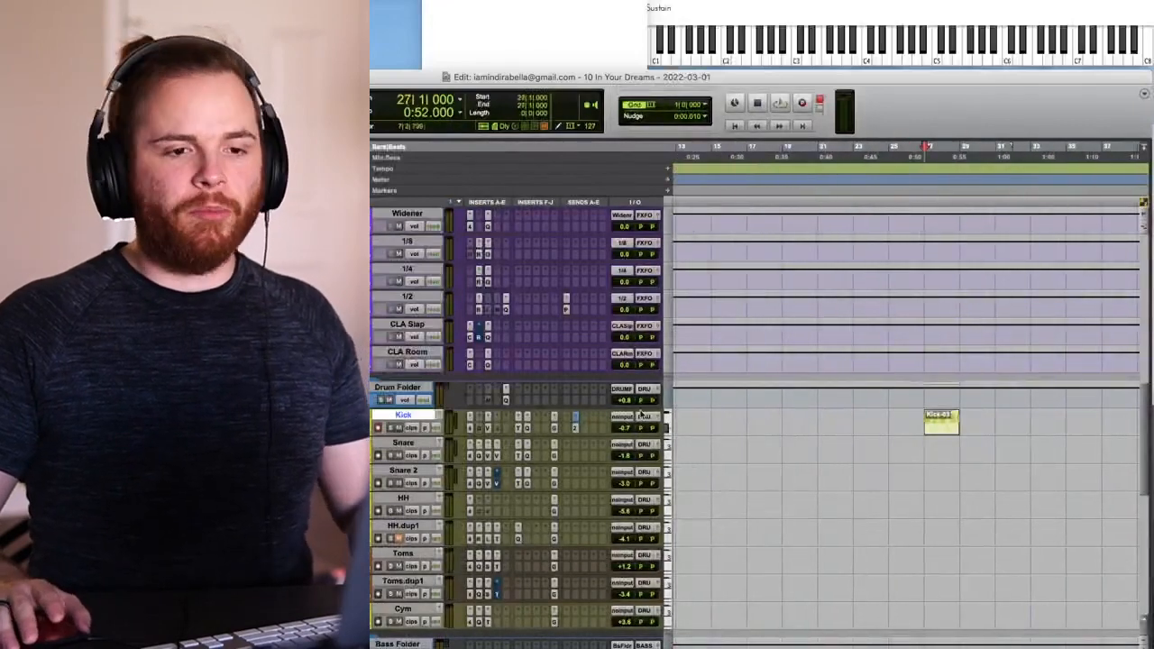
- Disarm recording on the Kick track and duplicate the kick clip so the copy starts at bar 29
click(378, 431)
key(t)
click(943, 433)
key(r)
key(super+d)
key(t)
key(t)
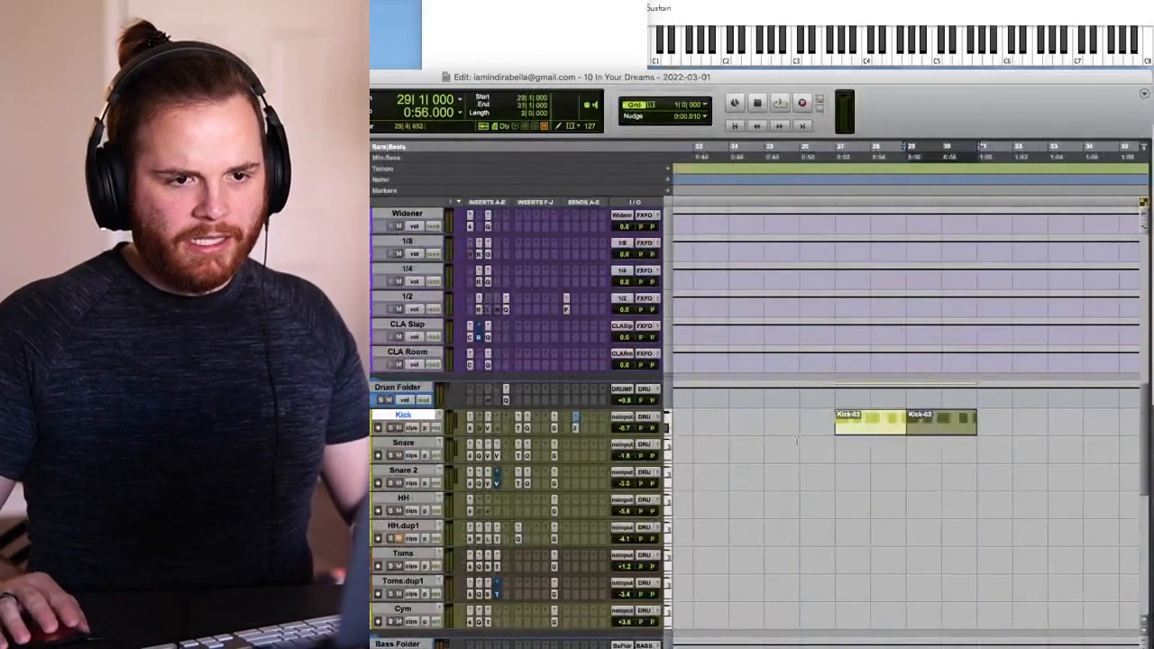
- Select both kick clips from bar 27 to bar 31 and play them back with the system volume lowered
shift+click(793, 434)
key(space)
key(r)
key(XF86AudioLowerVolume)
key(XF86AudioLowerVolume)
key(XF86AudioLowerVolume)
key(XF86AudioLowerVolume)
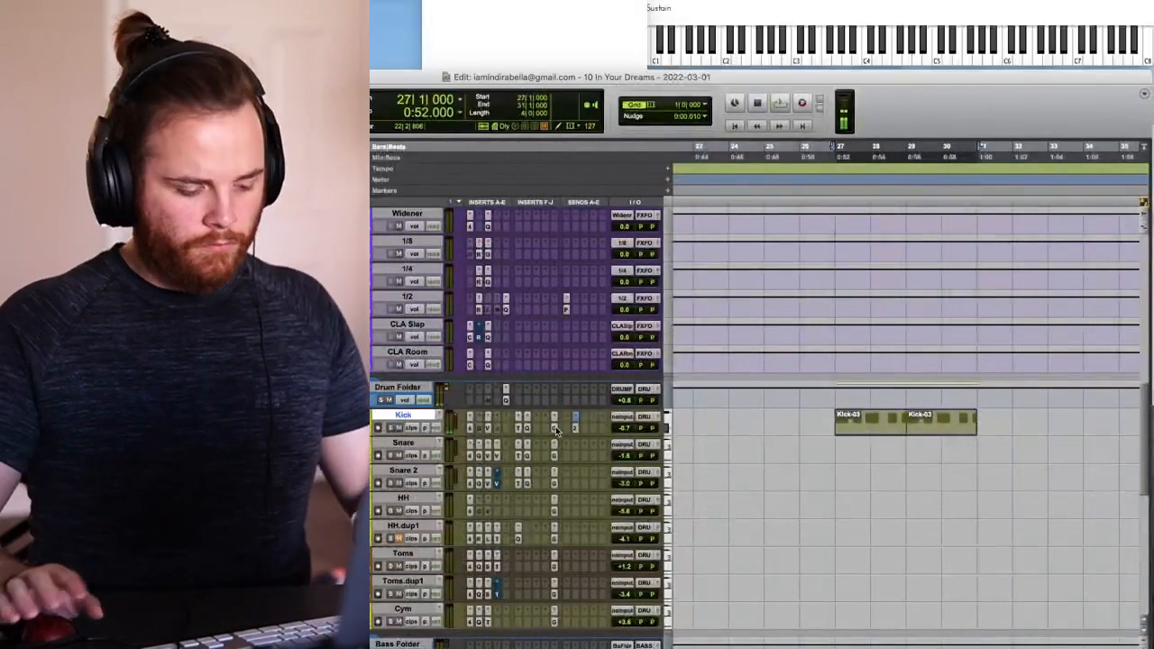
- Duplicate the Kick track with its clips as K-Snare directly below it, and open the first K-Snare clip in the MIDI editor
key(space)
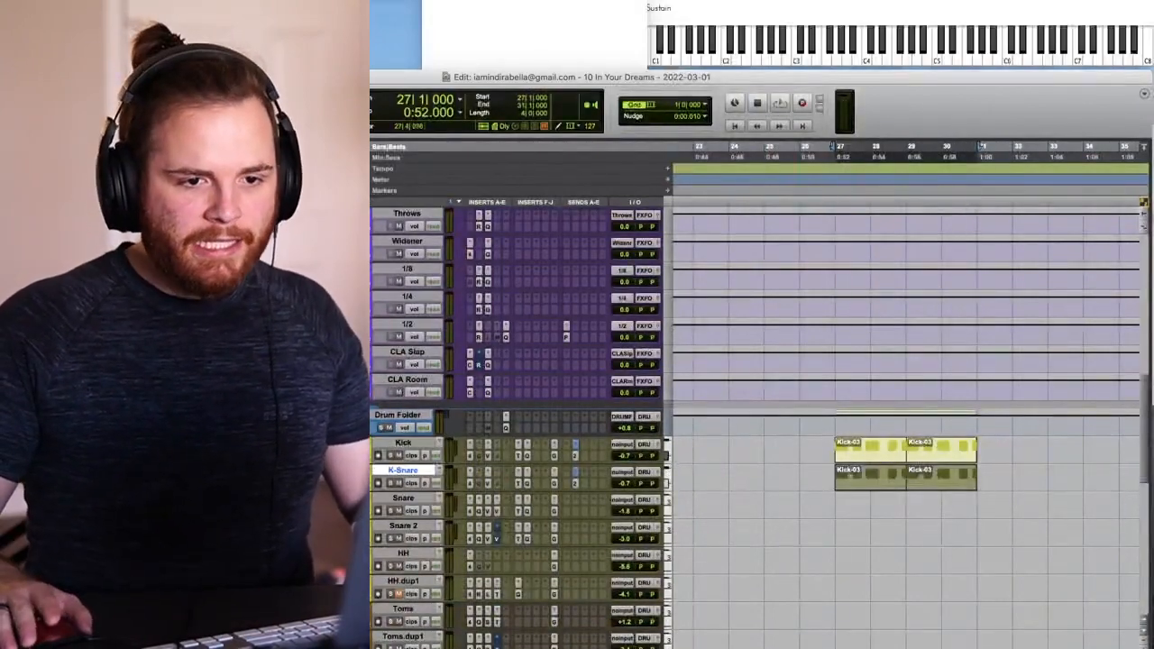
click(866, 482)
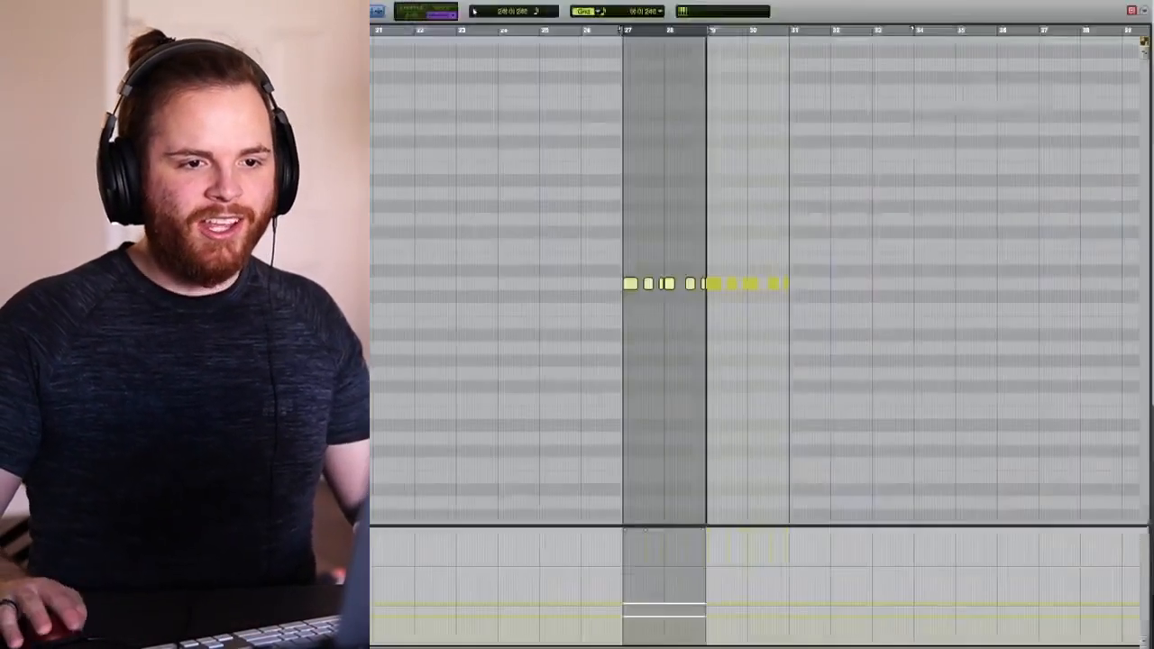
key(ctrl+bracketright)
key(ctrl+bracketright)
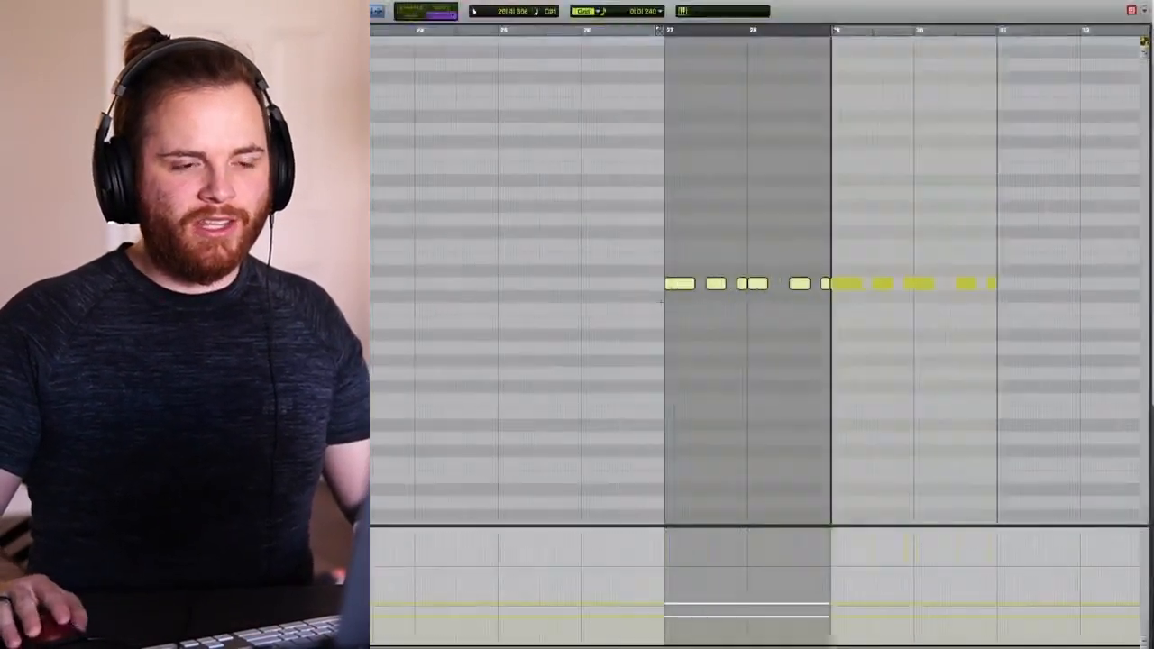
- Replace the copied kick notes on K-Snare with higher-pitched notes on beats 2 and 4 of each bar from bar 27 to bar 31
drag(707, 250, 739, 237)
drag(848, 189, 1137, 357)
key(Delete)
key(r)
key(t)
drag(492, 196, 665, 270)
key(super+d)
key(r)
key(super+d)
key(super+d)
drag(575, 175, 947, 293)
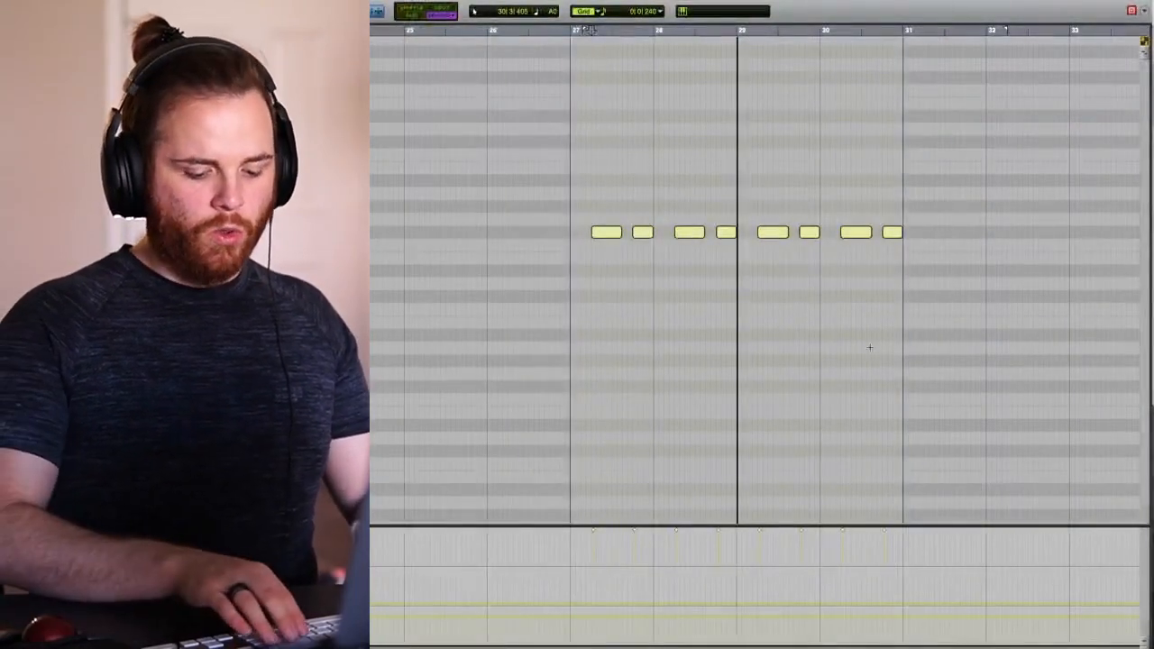
key(super+equal)
- Solo K-Snare during playback from bar 27 and add a 12 dB/oct low cut at about 116 Hz in its second Pro-Q 3
click(831, 480)
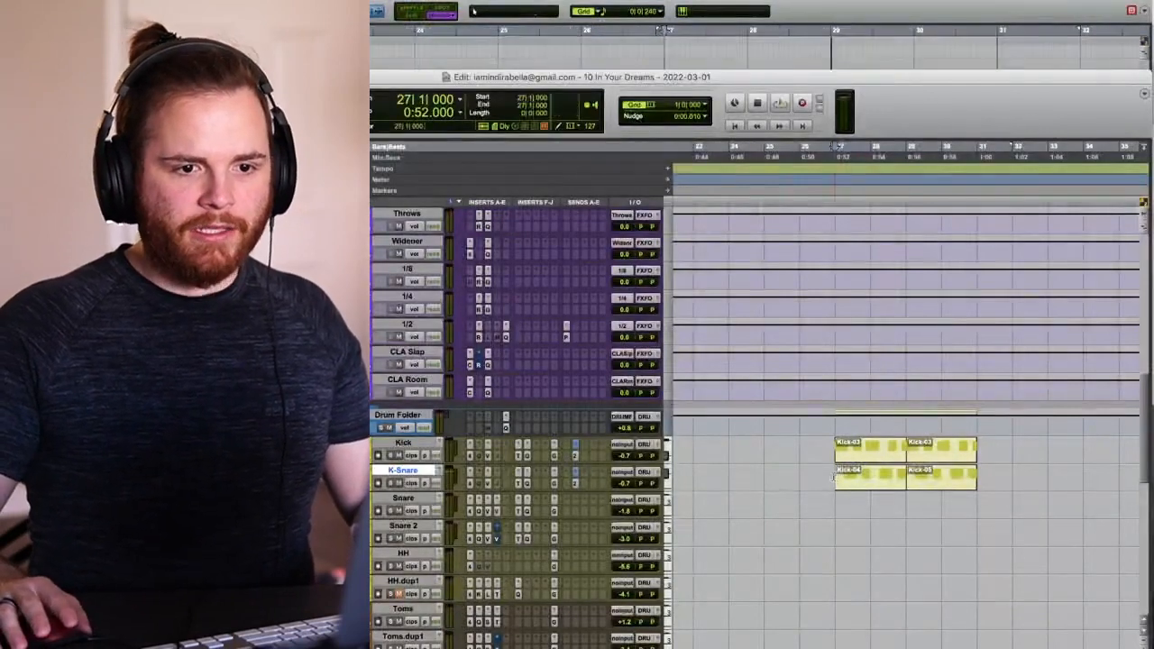
key(space)
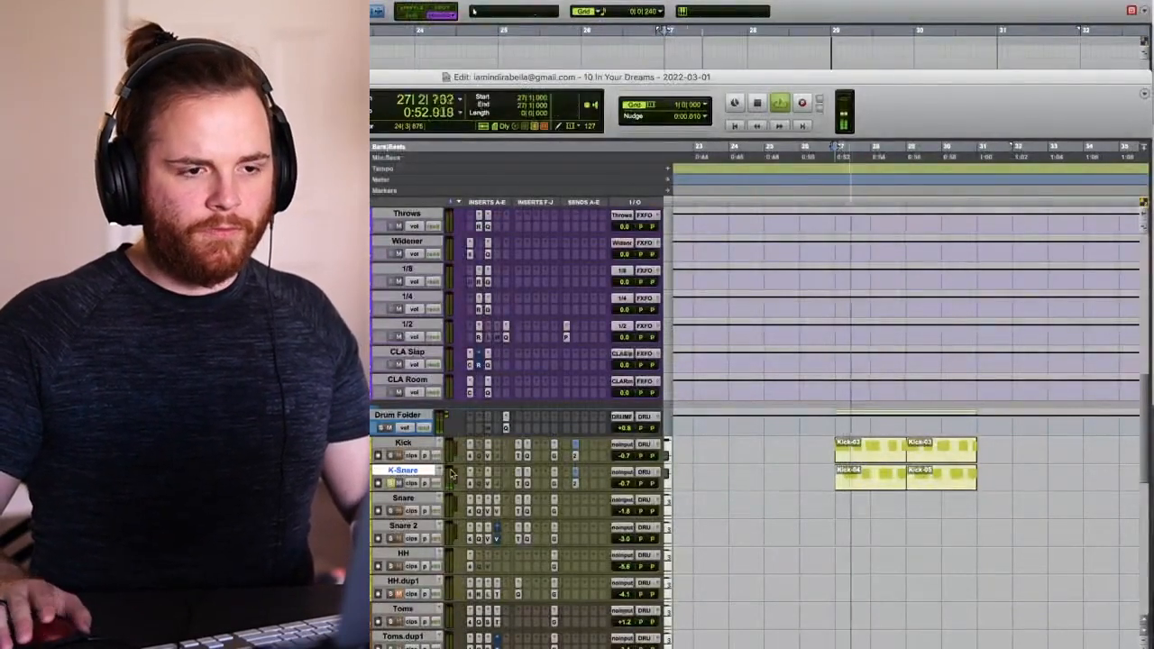
key(space)
click(514, 478)
key(space)
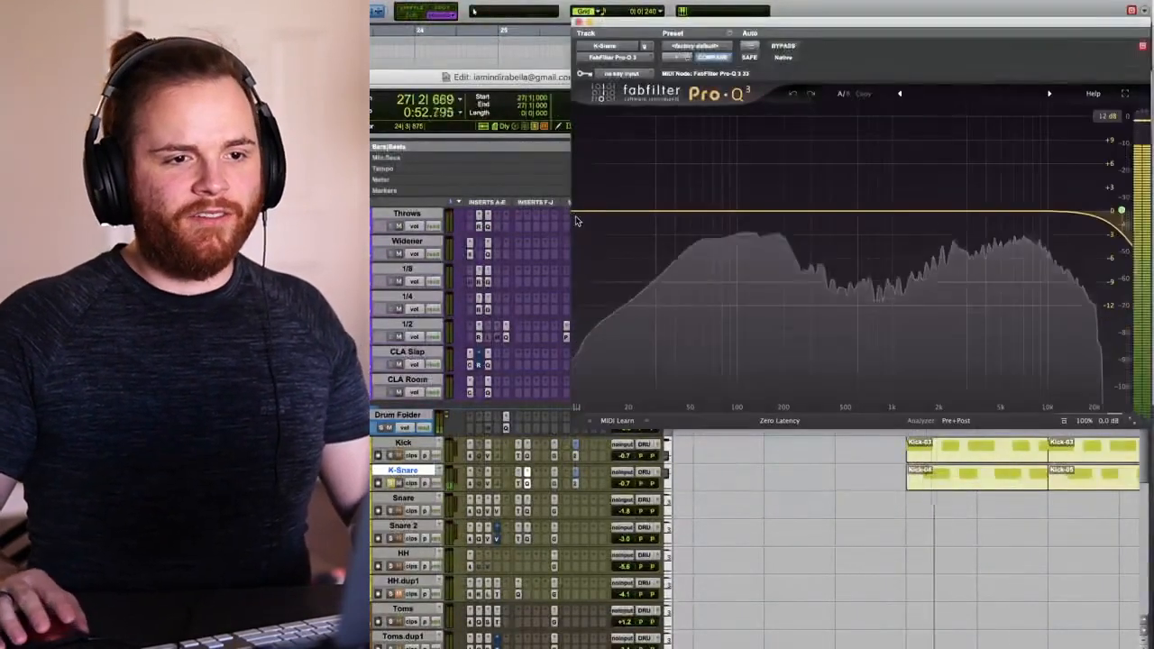
drag(574, 217, 747, 217)
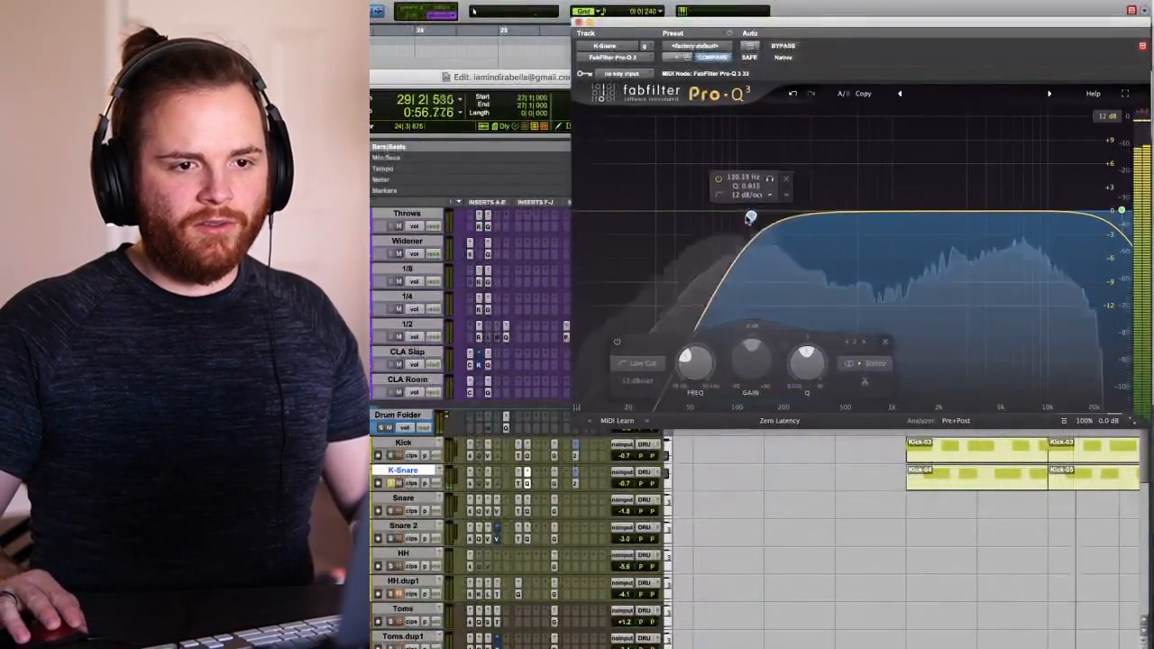
key(space)
key(r)
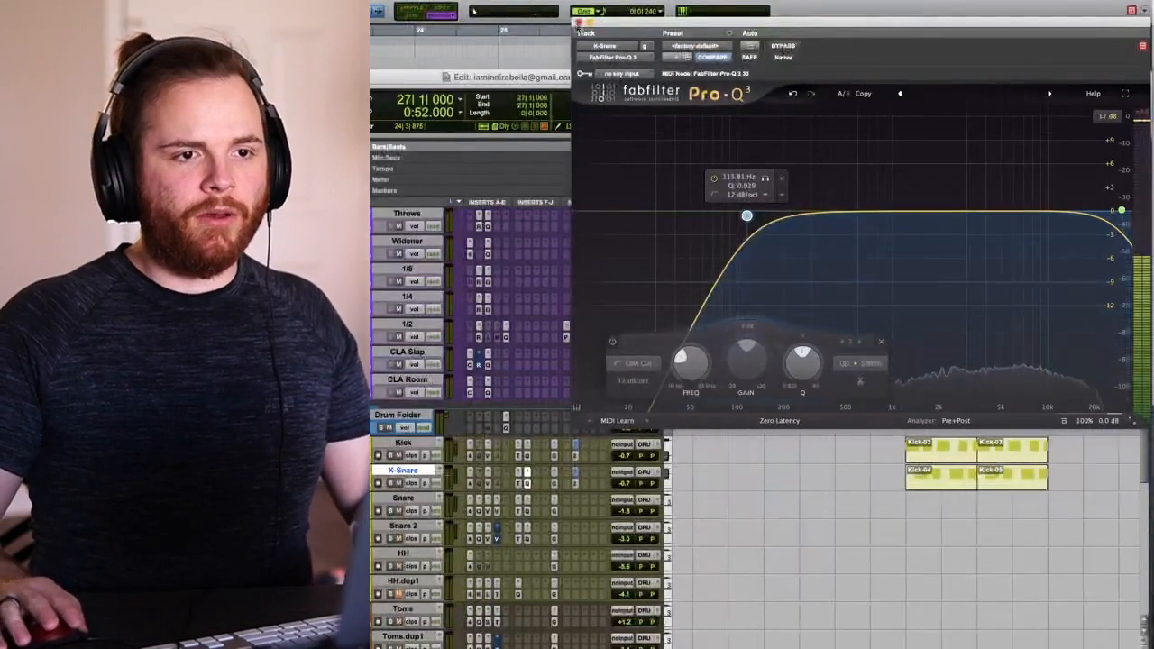
key(super+w)
- Place the cursor at bar 27 on the Snare track and view the track briefly in the MIDI editor
click(903, 496)
scroll(902, 497, right, 3)
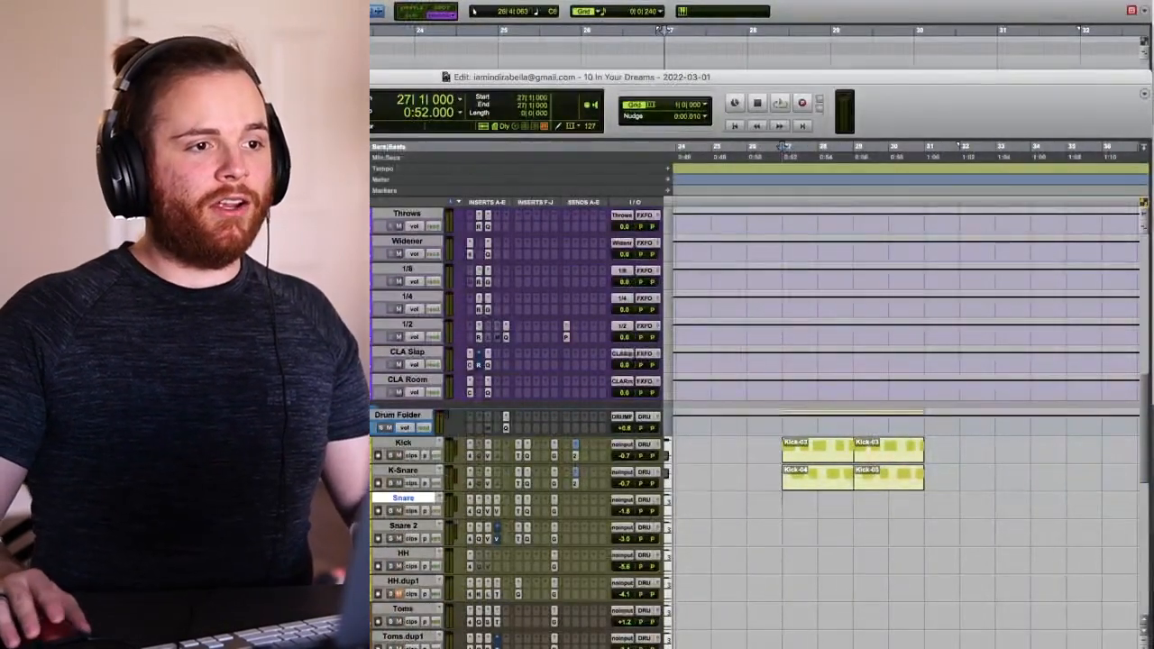
key(ctrl+=)
drag(577, 0, 576, 74)
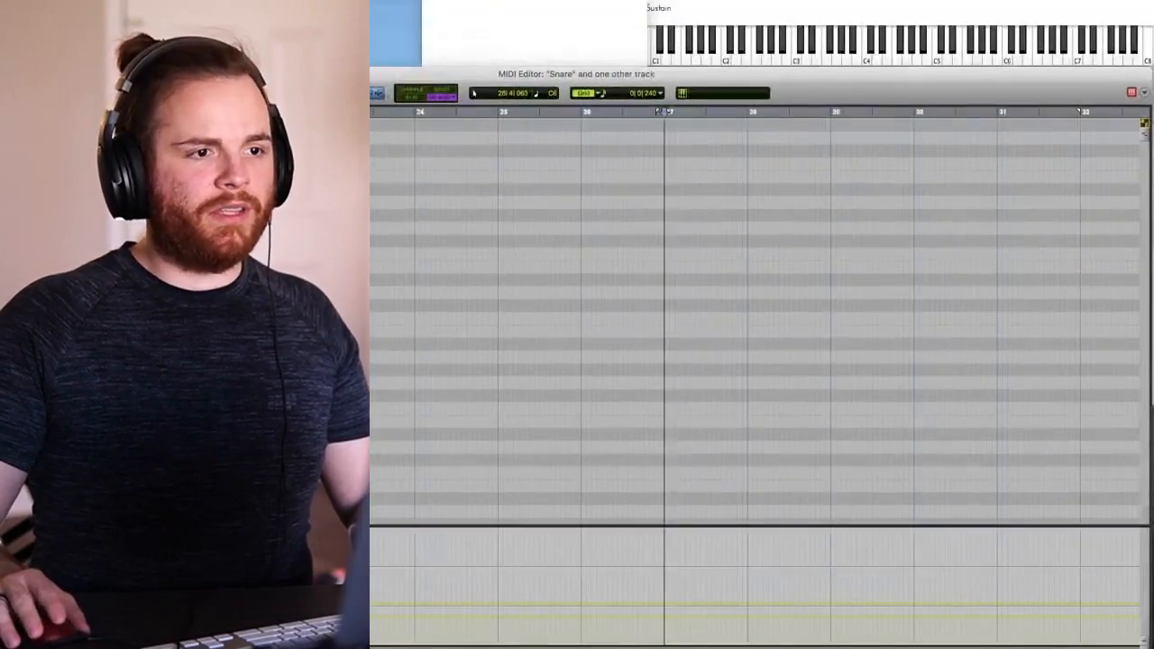
key(ctrl+=)
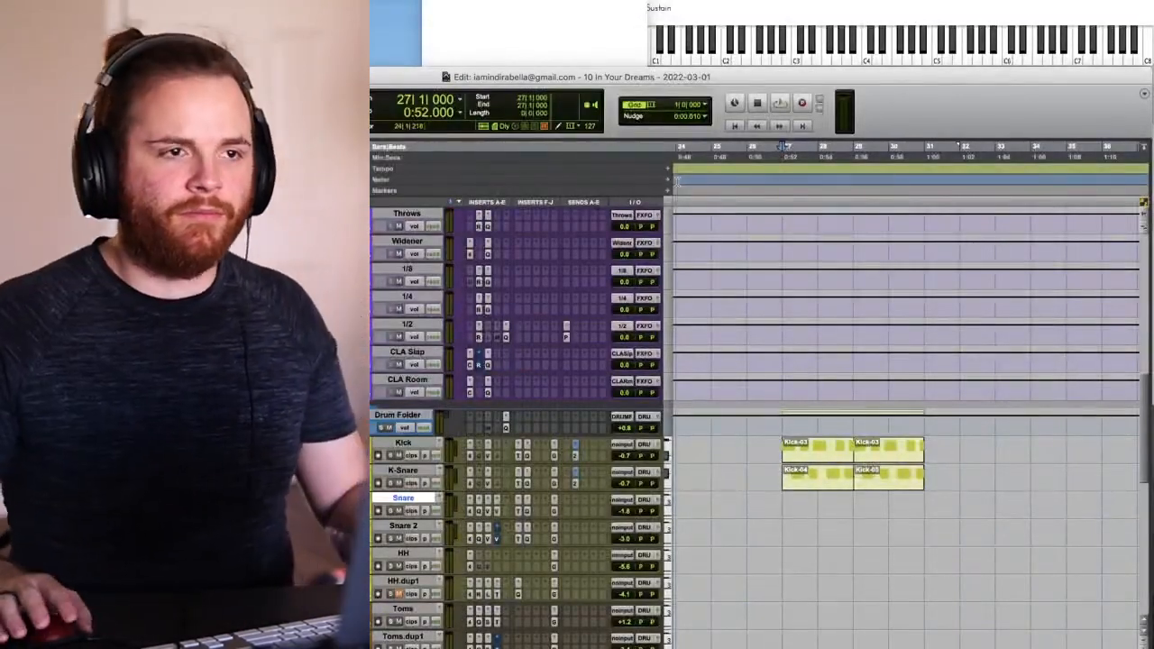
- Arm the Snare track for recording and rehearse snare hits over the kick and K-Snare pattern from bar 27
scroll(969, 336, down, 3)
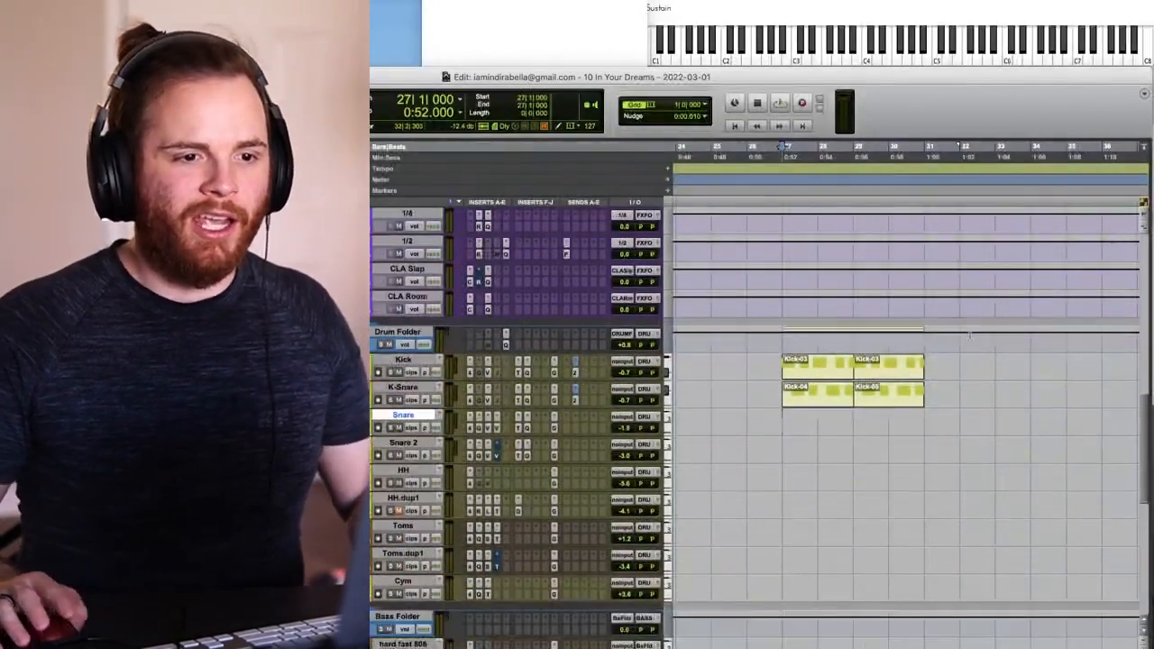
key(t)
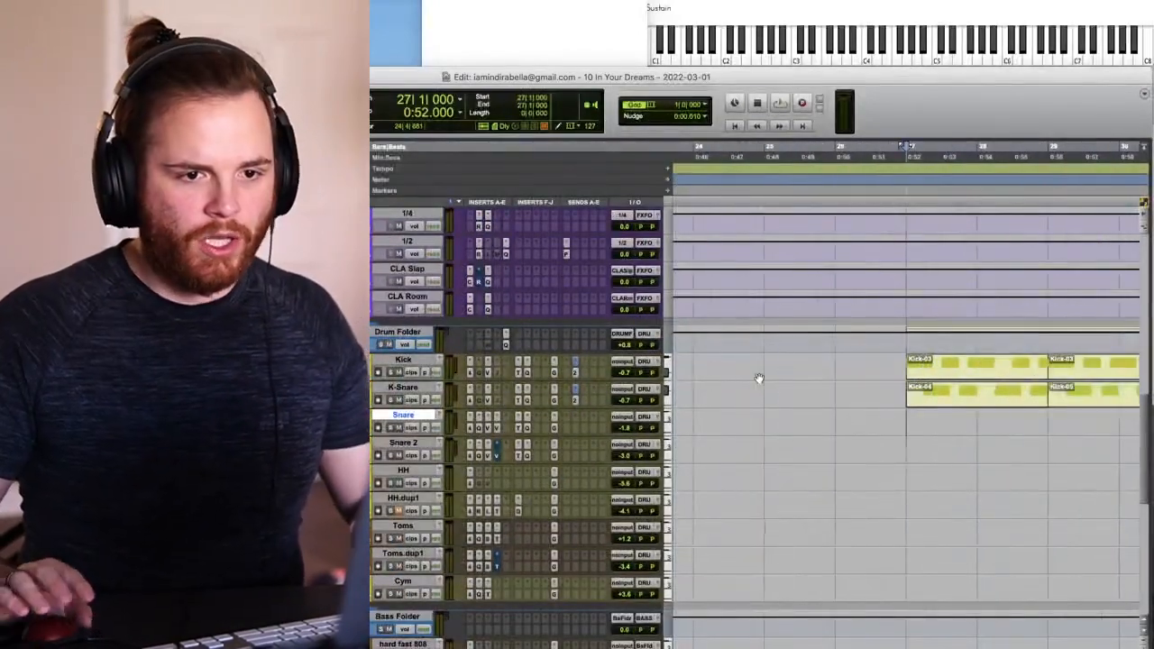
key(space)
scroll(855, 400, right, 2)
key(space)
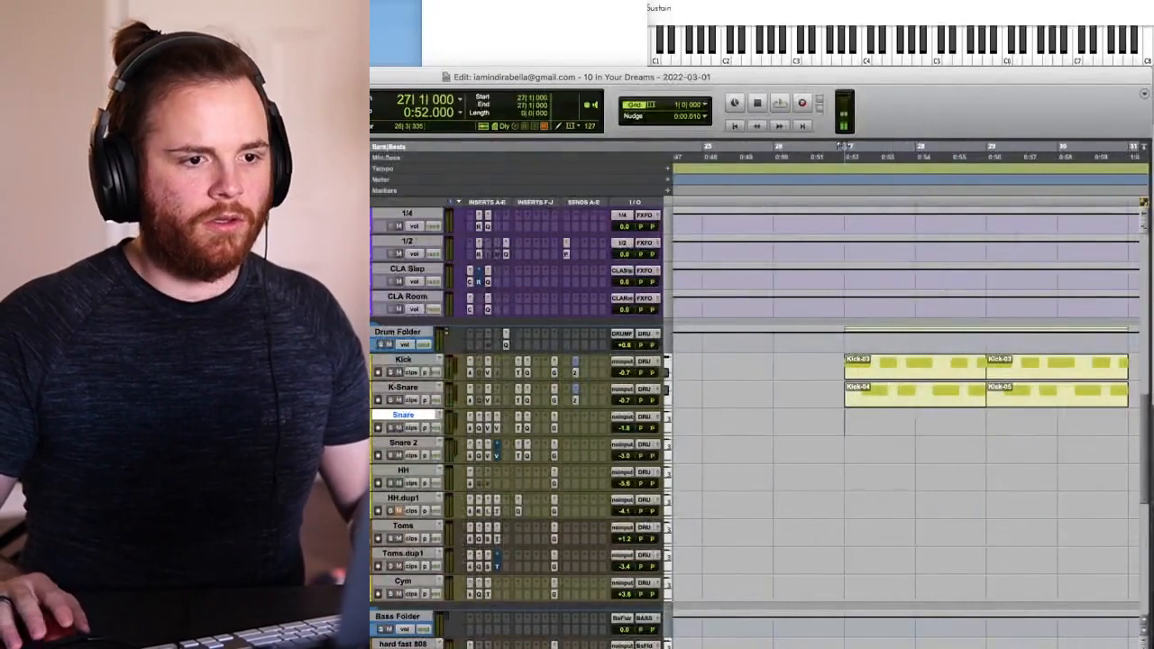
key(space)
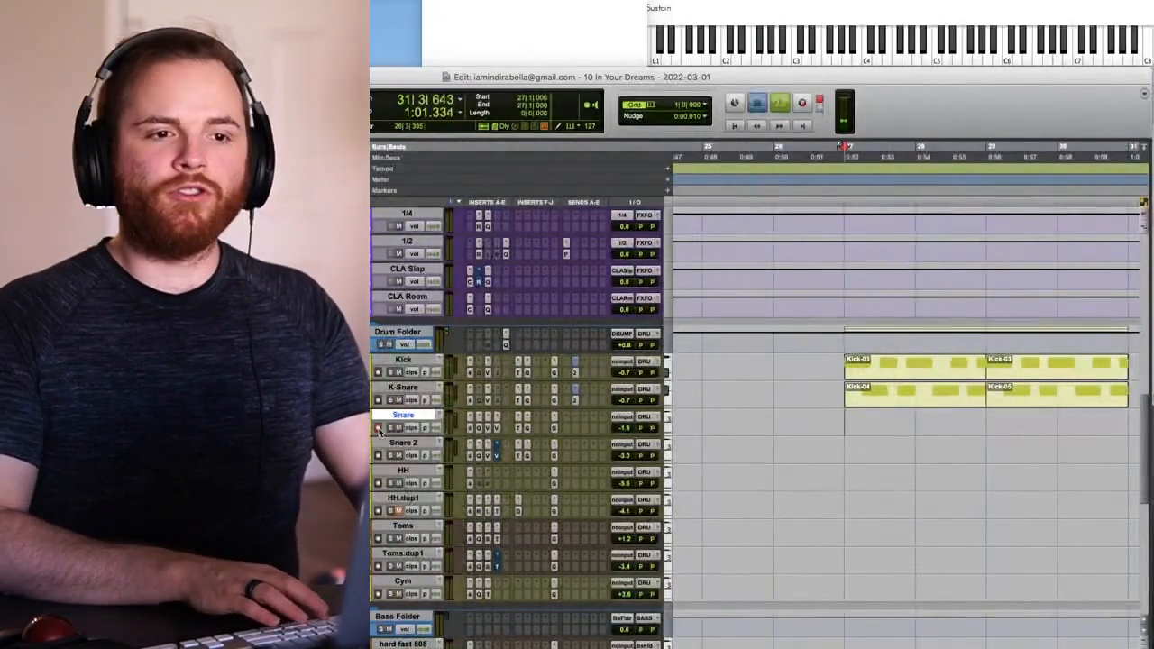
key(space)
key(space)
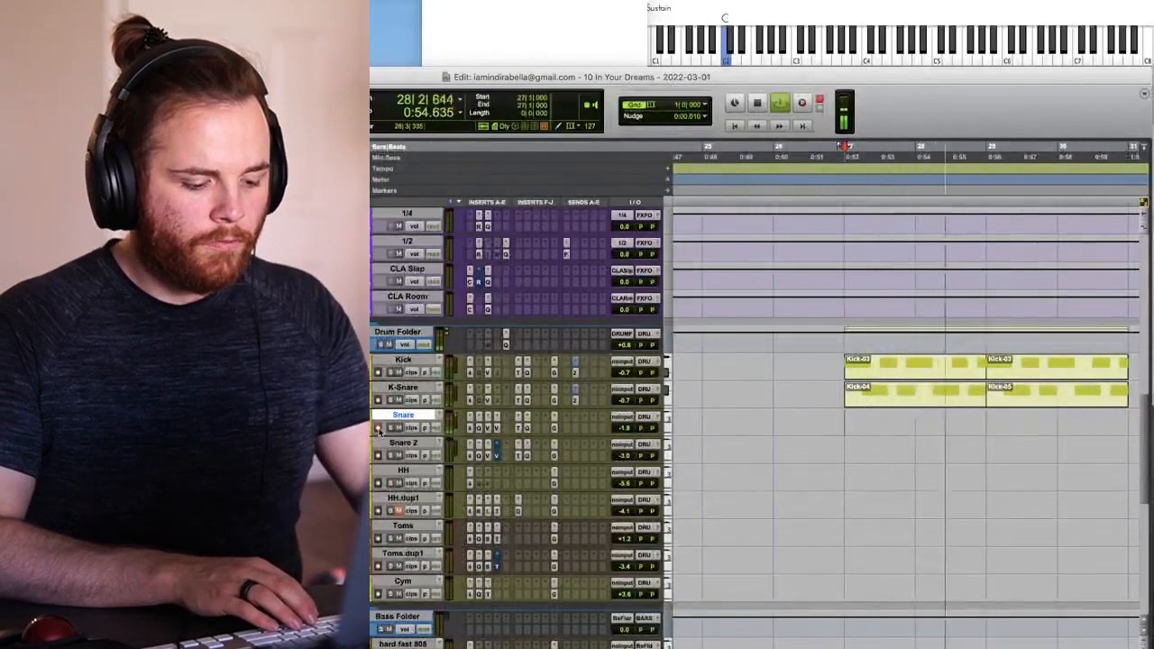
- Record a one-bar Snare clip at bar 27 and edit its notes to fall on beats 2 and 4
key(super+space)
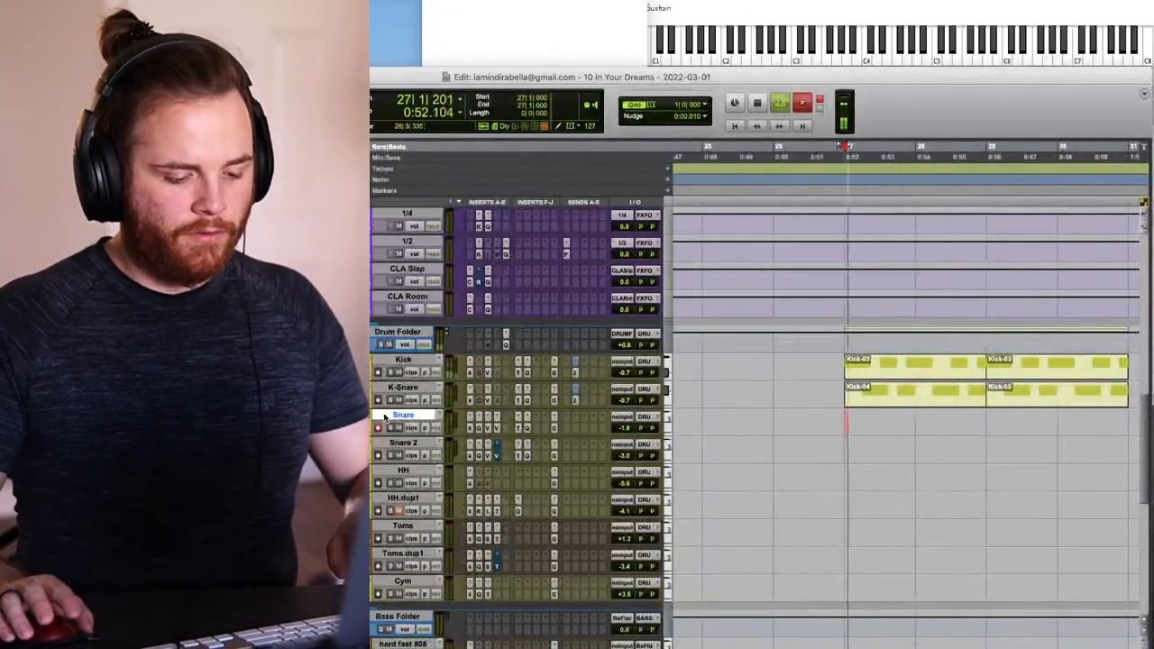
key(space)
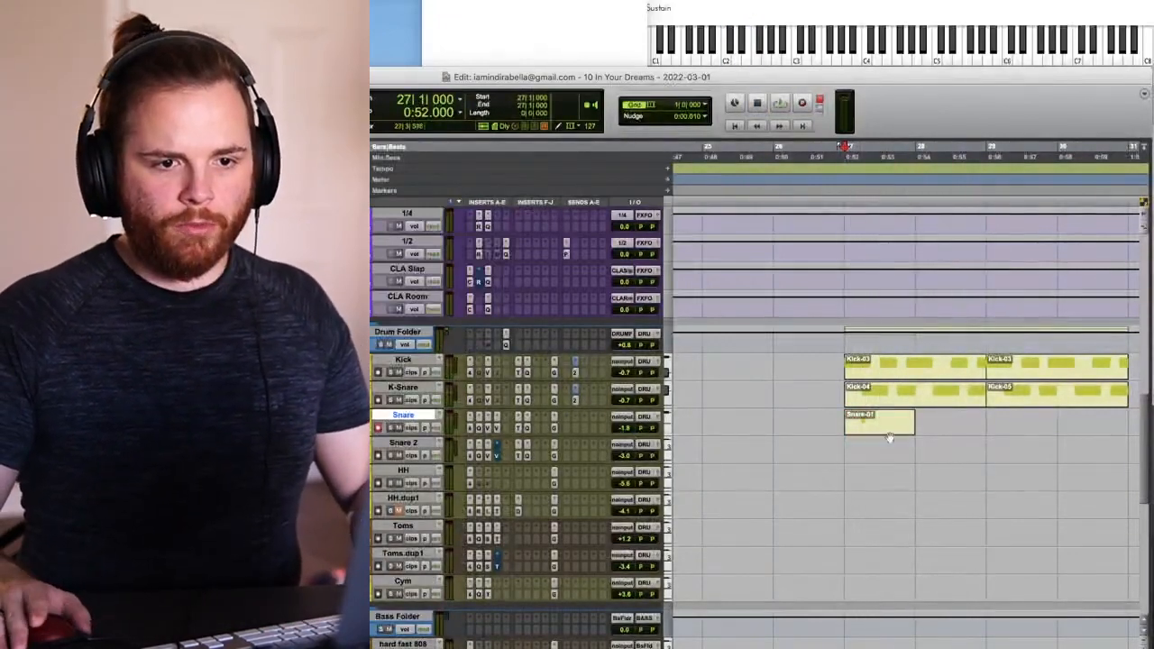
click(891, 433)
double_click(882, 429)
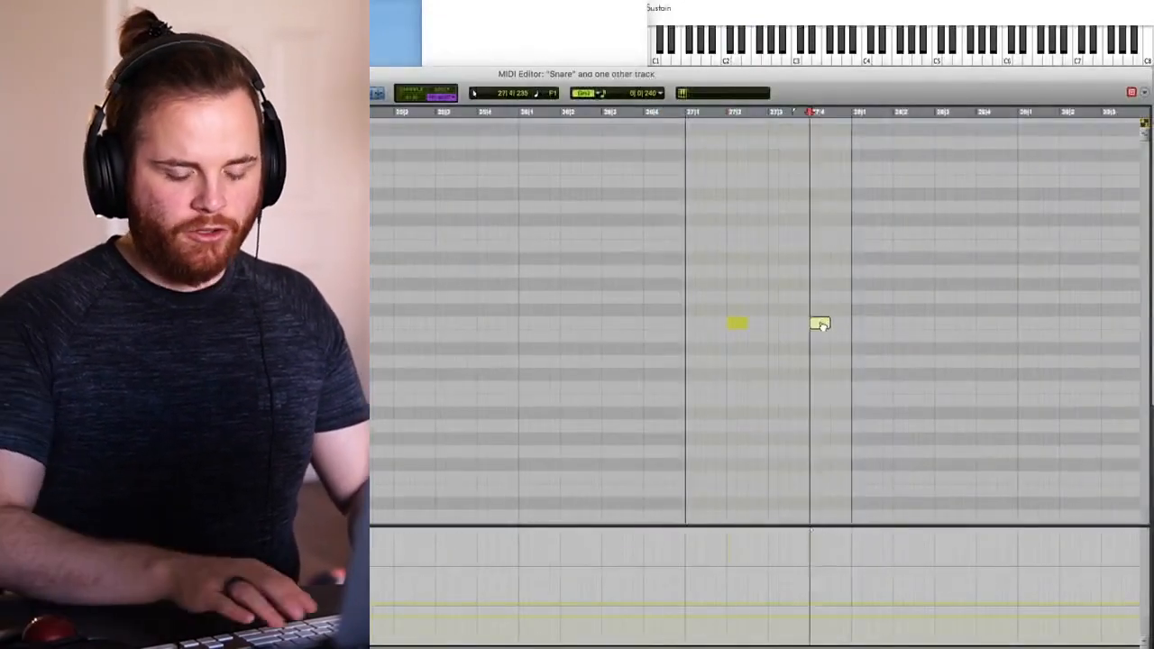
key(super+w)
- Duplicate the one-bar Snare clip three times up to bar 31 and play the loop back with K-Snare at -3.4 dB
key(super+d)
key(super+d)
key(super+d)
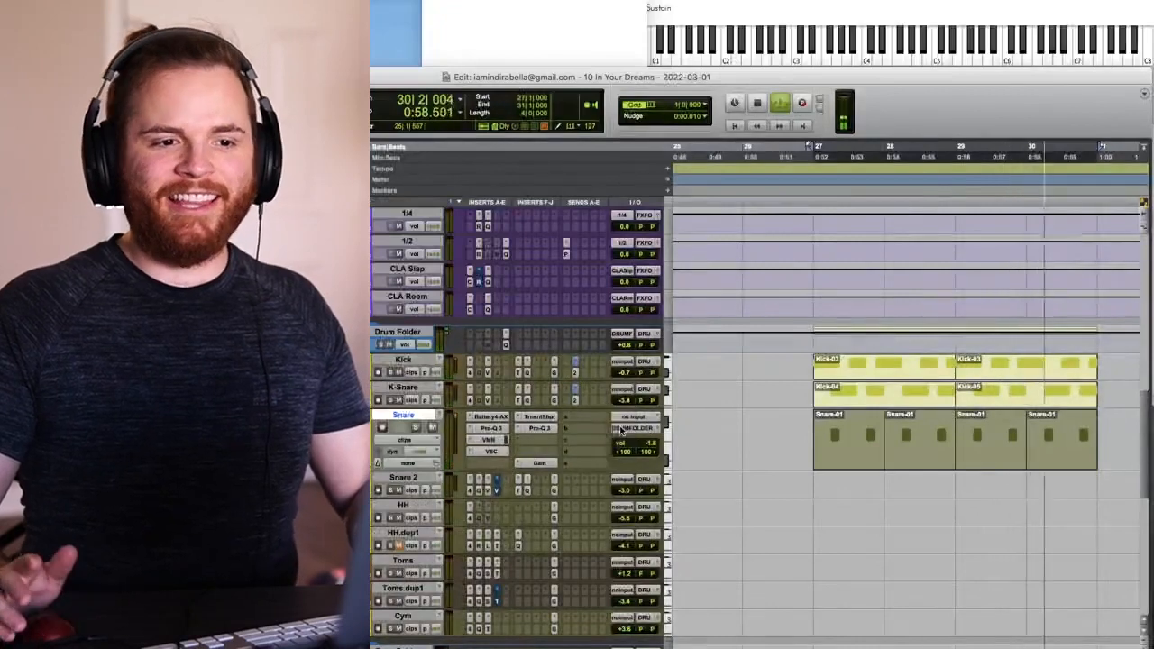
key(space)
scroll(619, 431, down, 2)
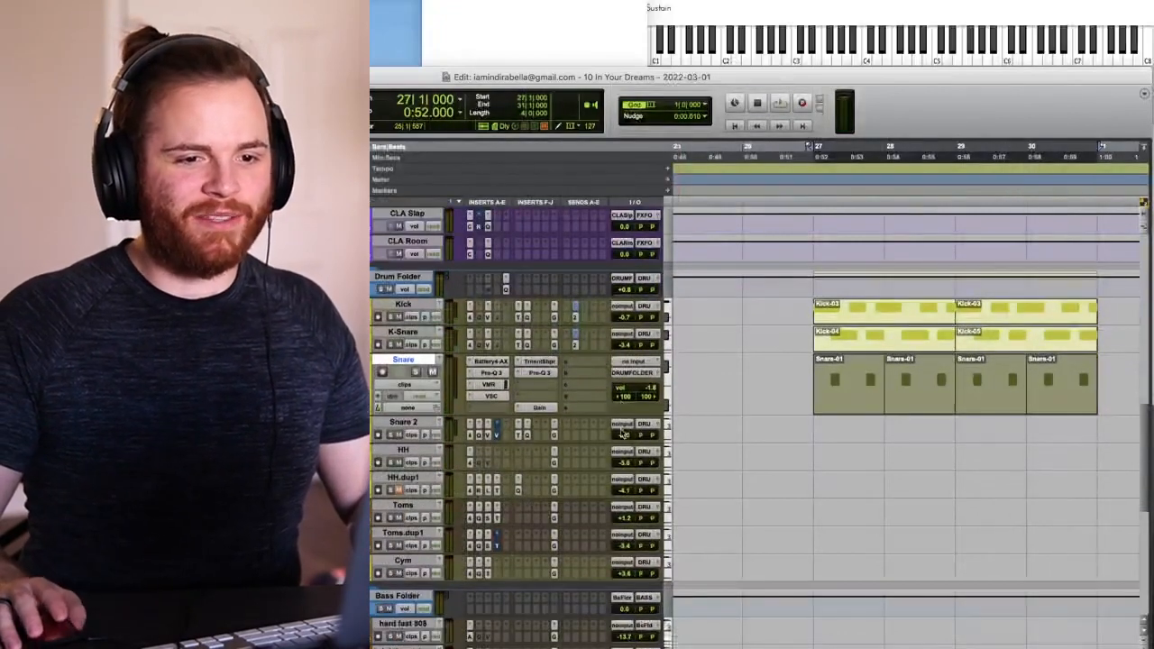
- Solo the Snare track during playback and reduce the high-shelf boost around 1 kHz in its first Pro-Q 3
click(414, 372)
key(space)
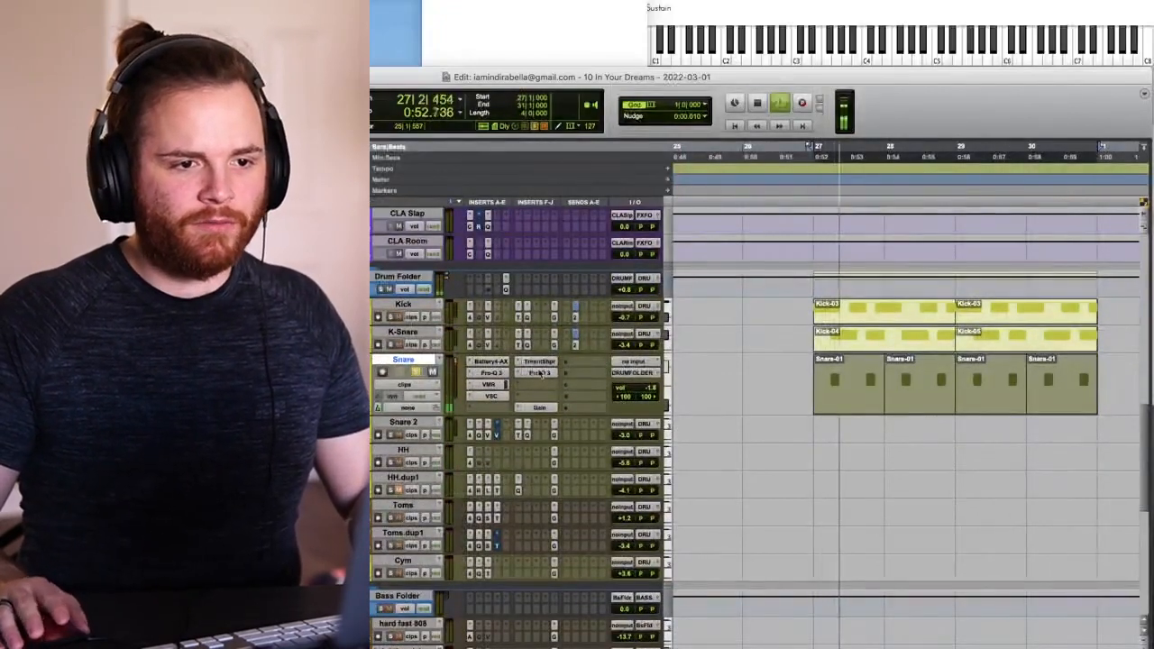
click(540, 373)
key(space)
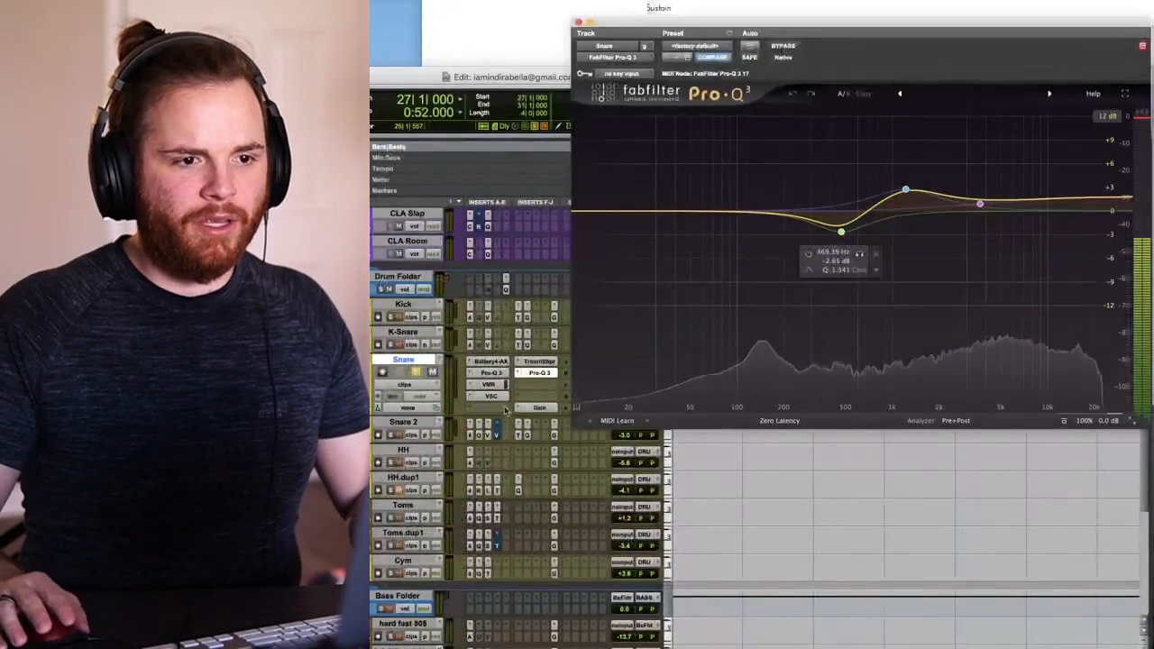
click(490, 372)
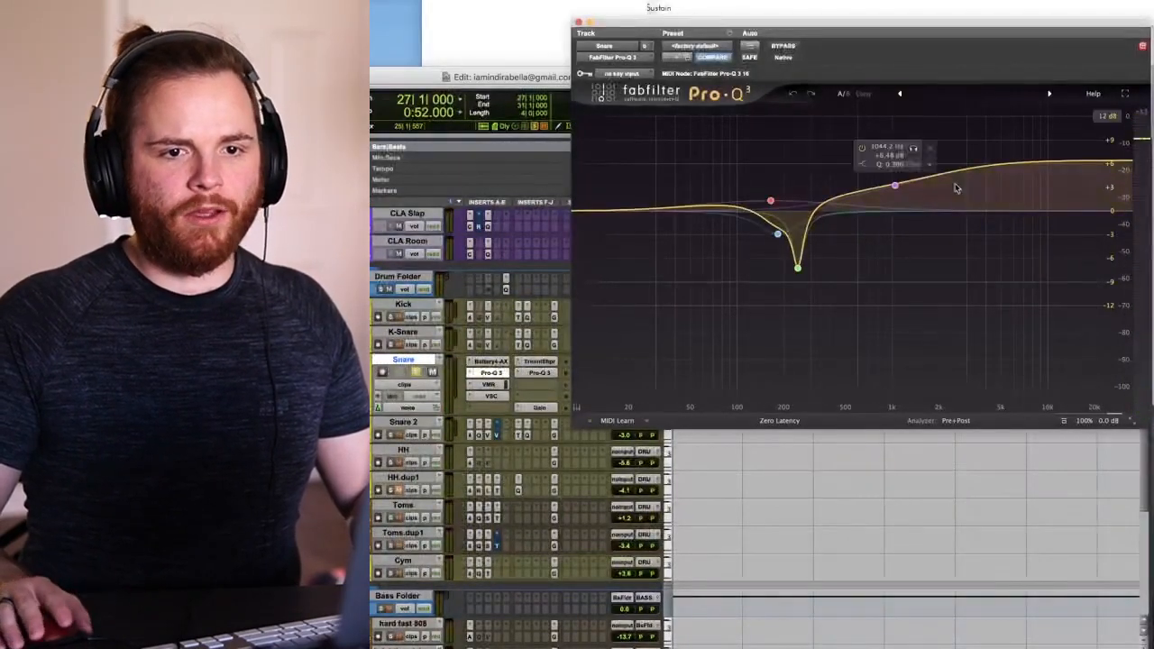
key(space)
mouse_move(904, 194)
mouse_down()
mouse_move(896, 223)
mouse_move(898, 189)
mouse_up()
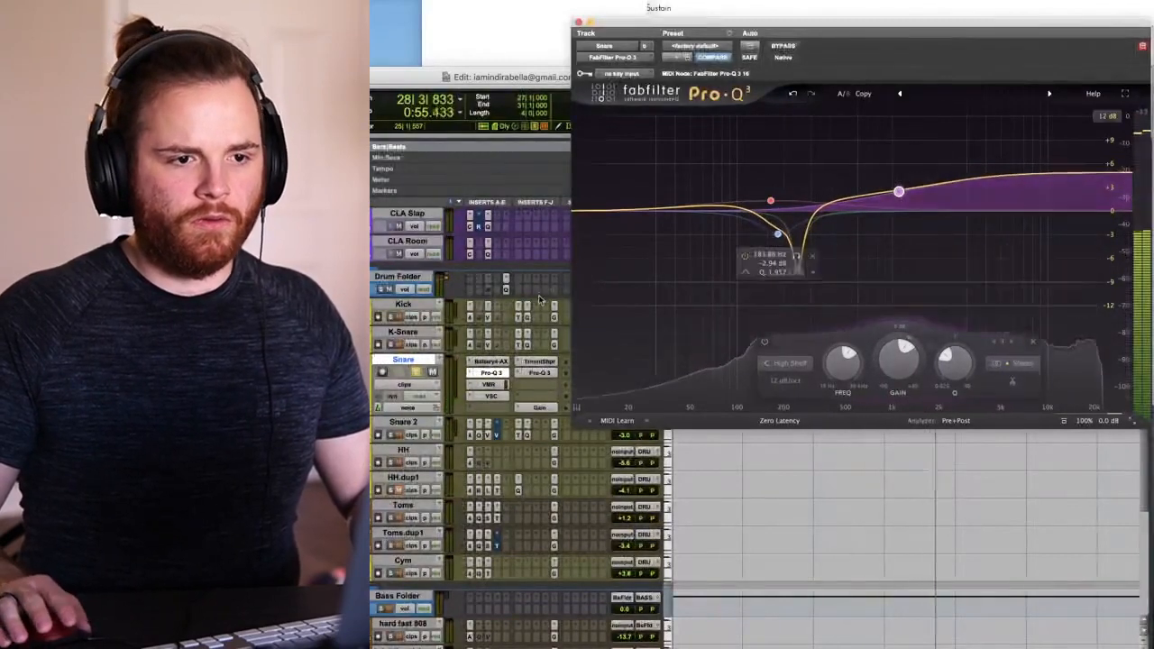
- In the Snare's second Pro-Q 3, add a dip near 4 kHz, raising the high shelf to +2.64 dB and the 1.2 kHz bell to about +3.5 dB
click(540, 372)
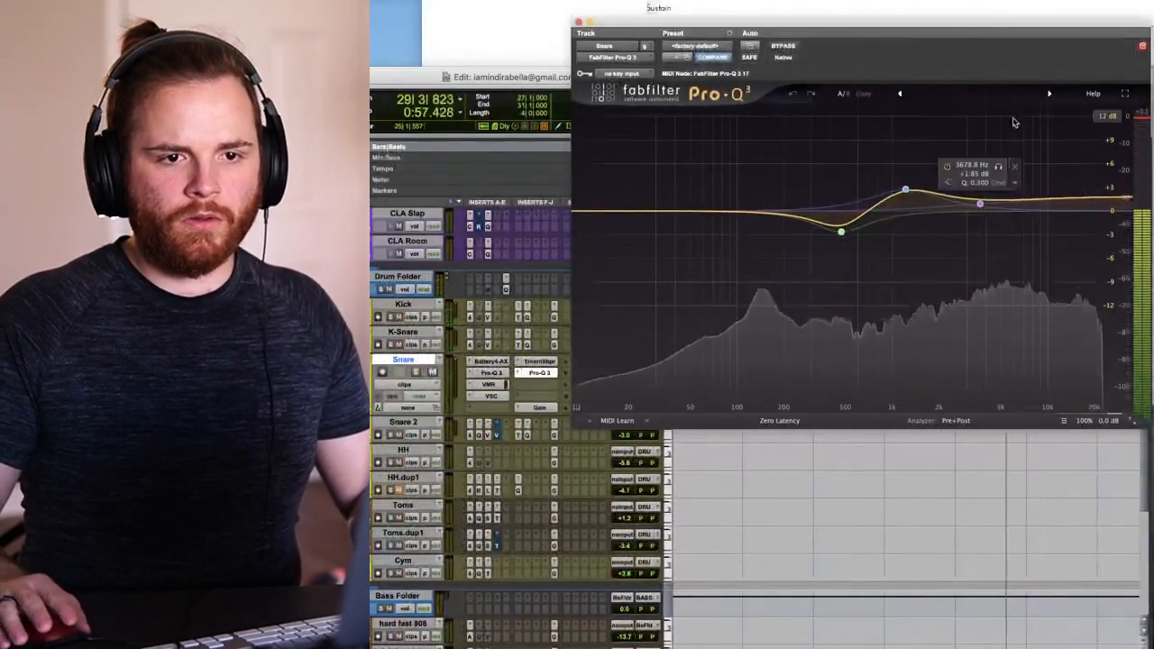
drag(1013, 122, 996, 213)
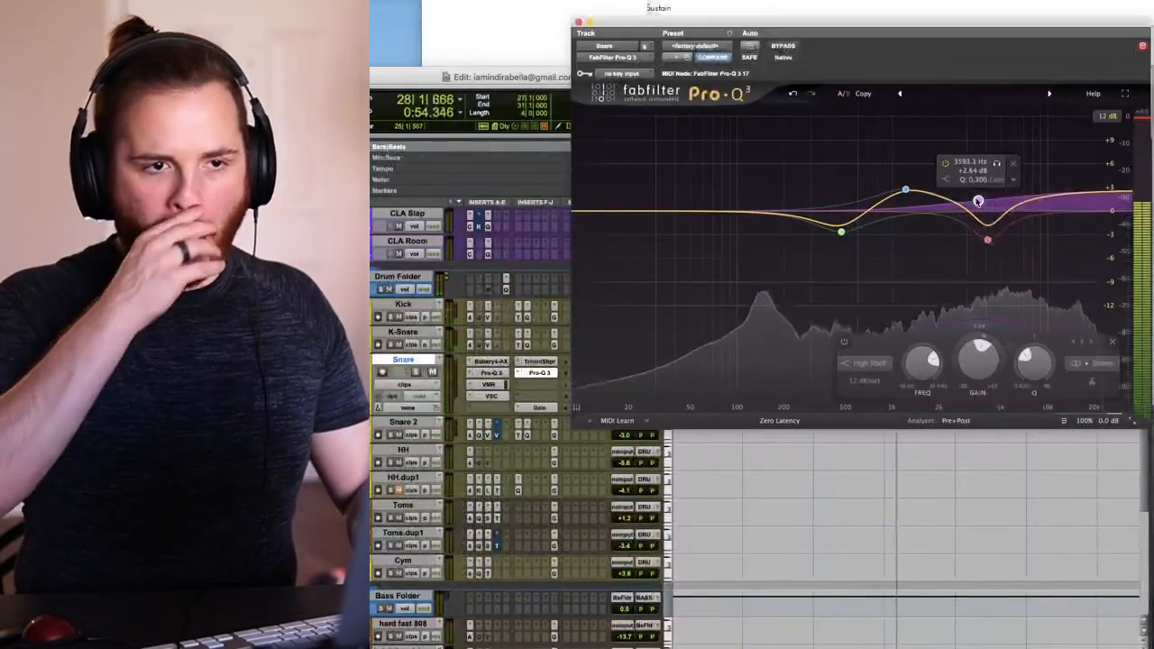
mouse_move(904, 184)
mouse_down()
mouse_move(867, 140)
mouse_move(890, 143)
mouse_move(891, 187)
mouse_move(904, 183)
mouse_up()
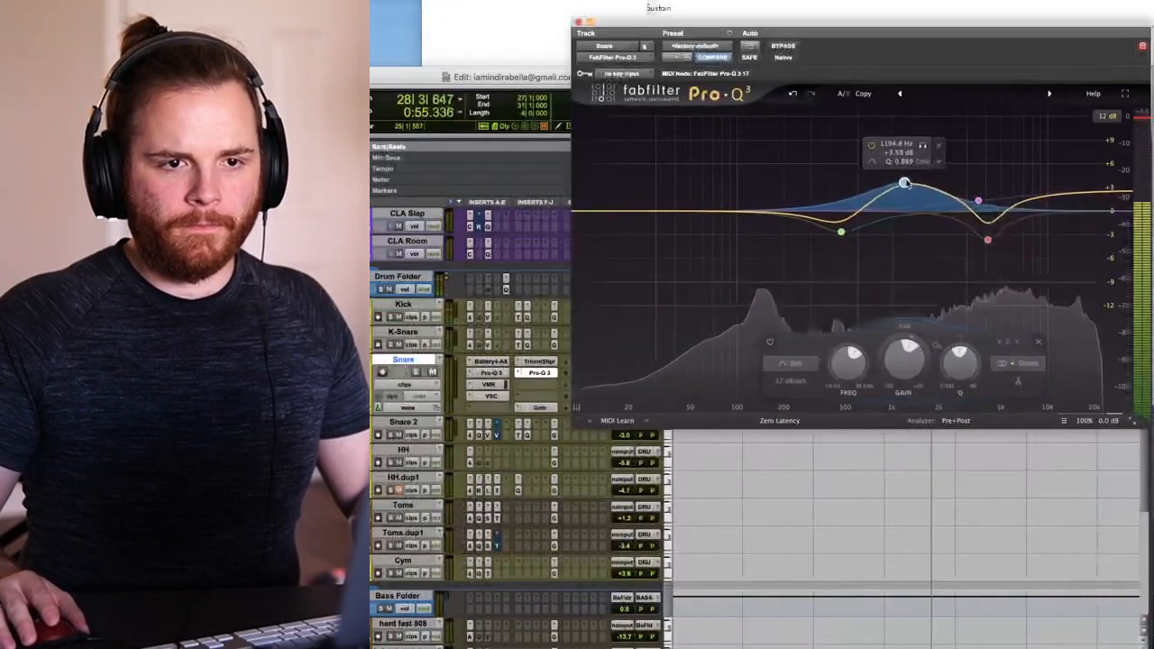
- Close the equalizer and play the drum loop with K-Snare lowered to -5.2 dB and Snare to -3.6 dB
click(578, 21)
key(t)
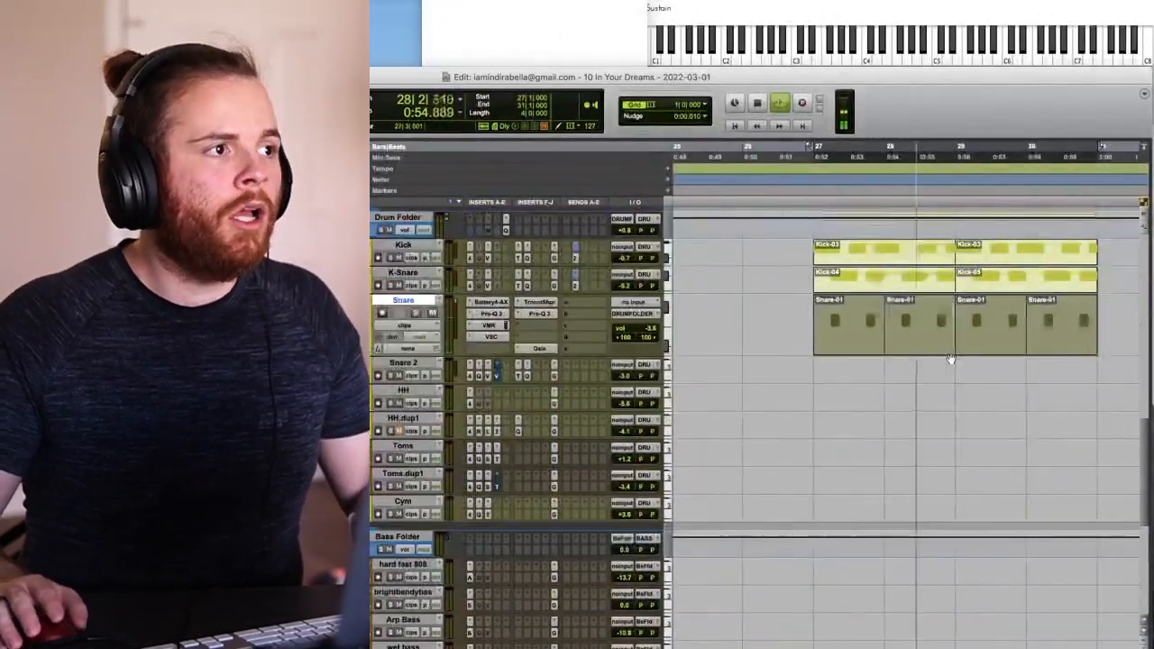
key(space)
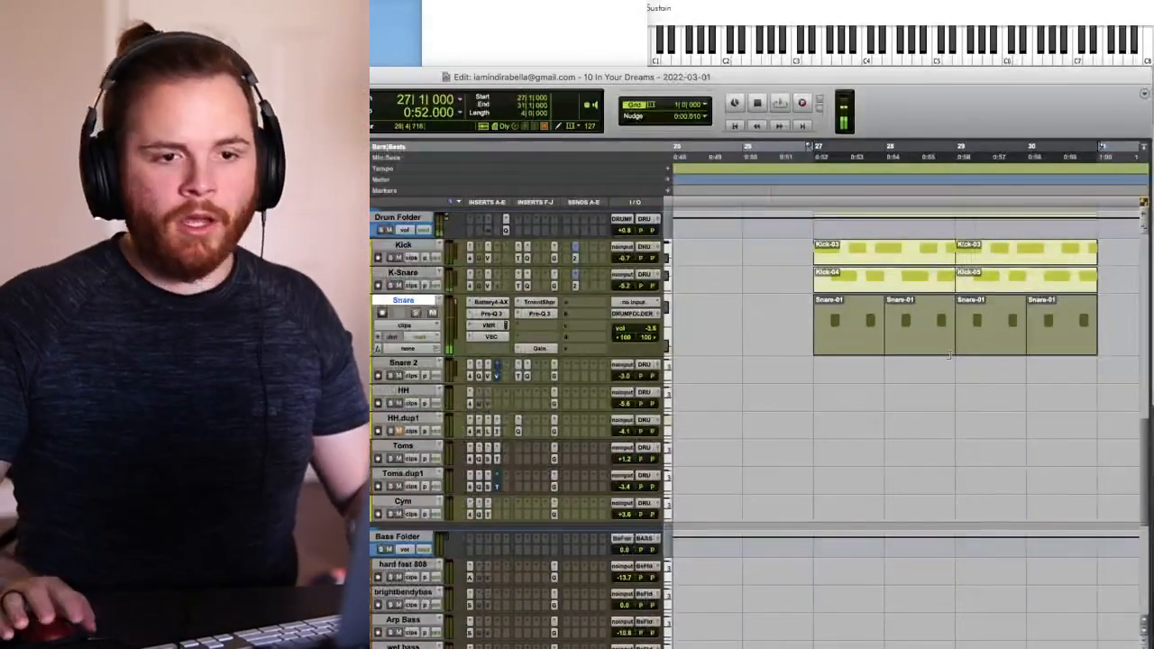
- Record a five-note fill on the Toms track over beats 3 and 4 of bar 28 and check its notes in the MIDI editor
drag(949, 425, 905, 426)
click(377, 460)
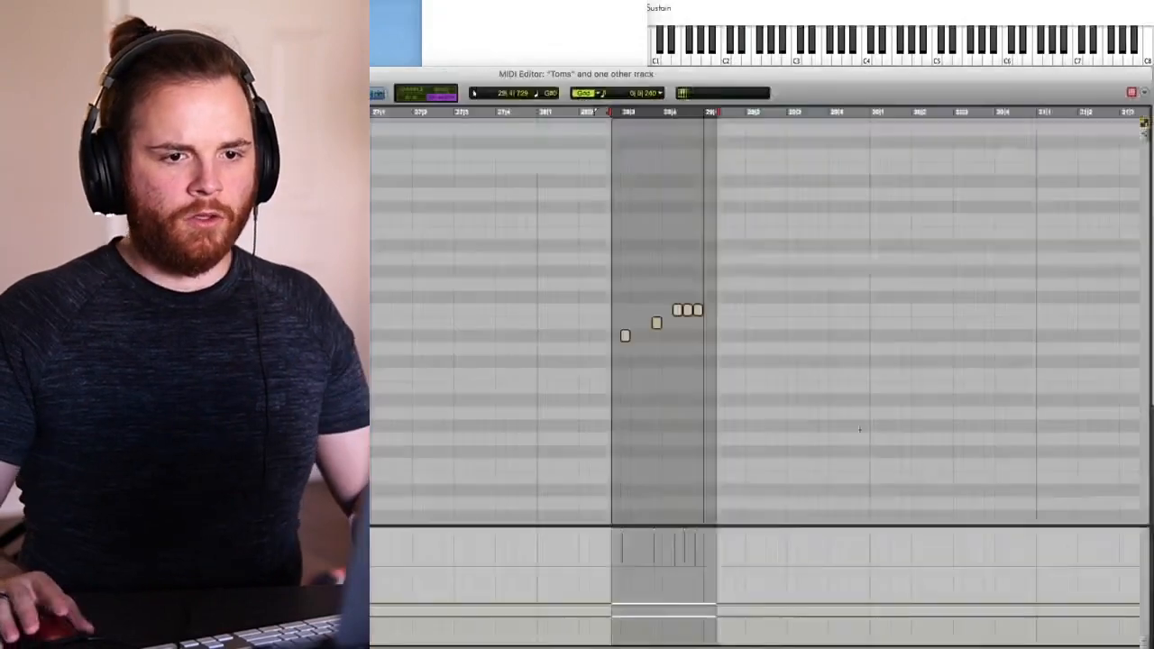
key(t)
key(t)
key(r)
click(704, 342)
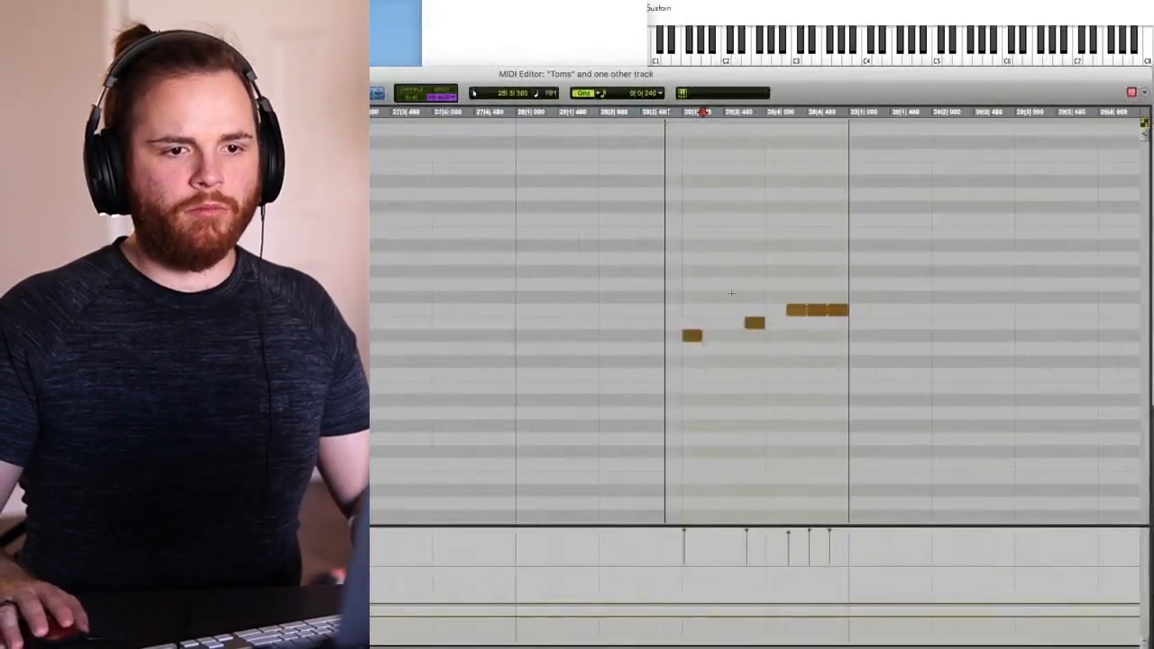
key(ctrl+equal)
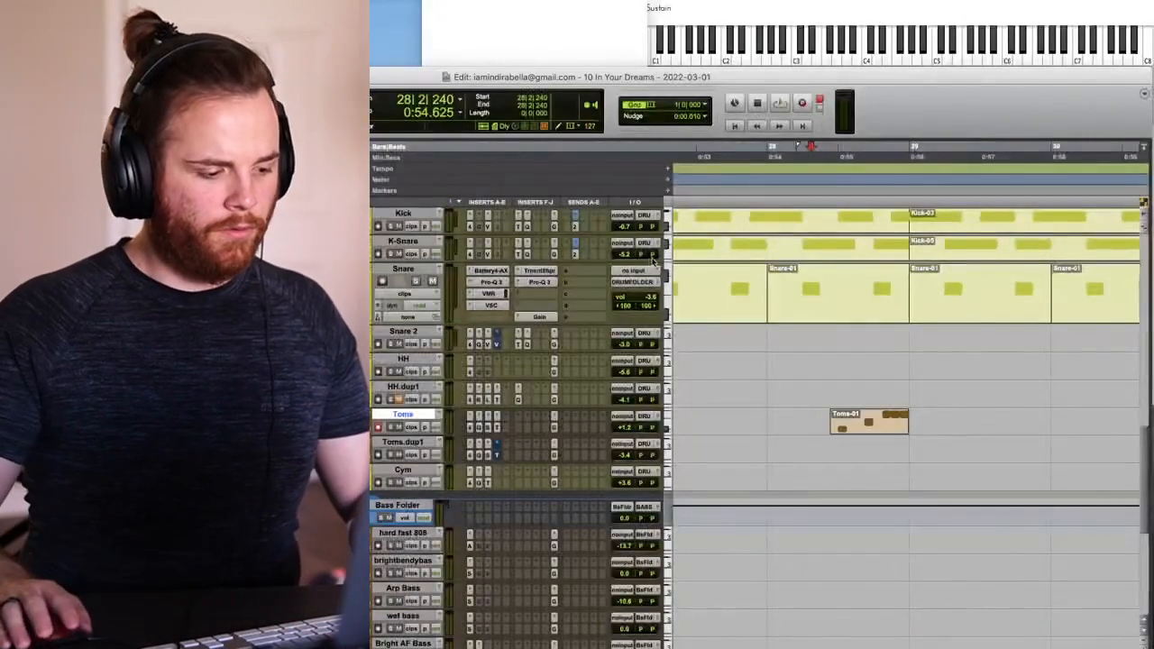
- Extend the start of the tom fill clip back to bar 28 and increase the Toms track's height
drag(831, 426, 742, 425)
key(r)
key(ctrl+Up)
key(ctrl+Up)
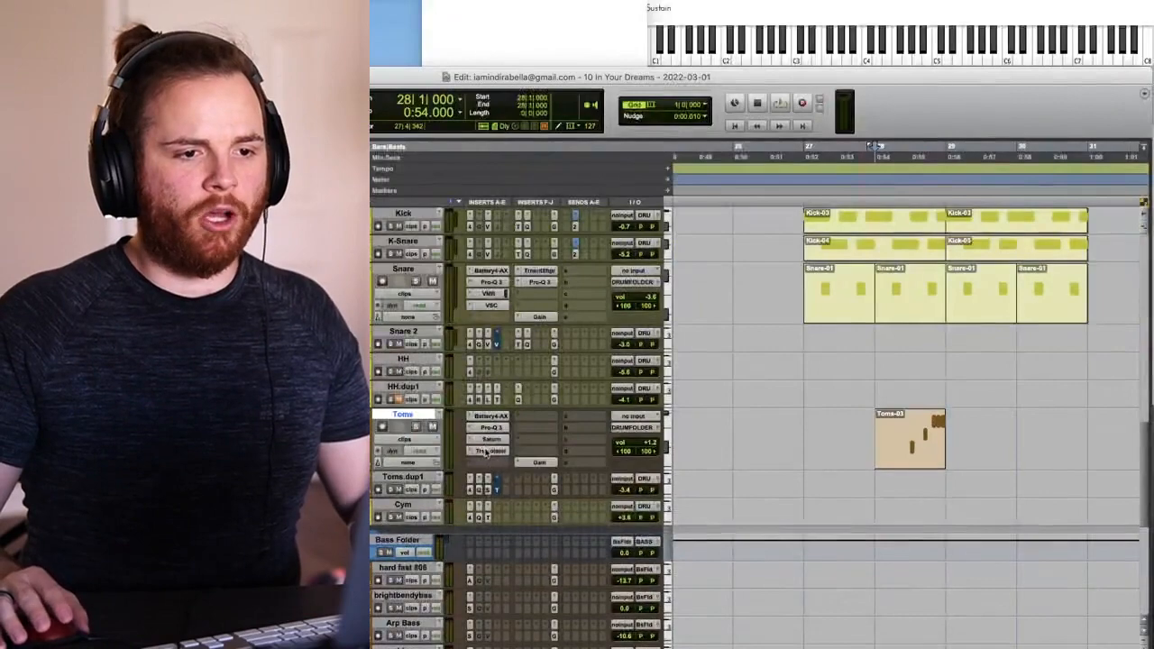
- Open the Saturn insert on the Toms track and play the tom fill from bar 28 through it
click(486, 442)
click(669, 8)
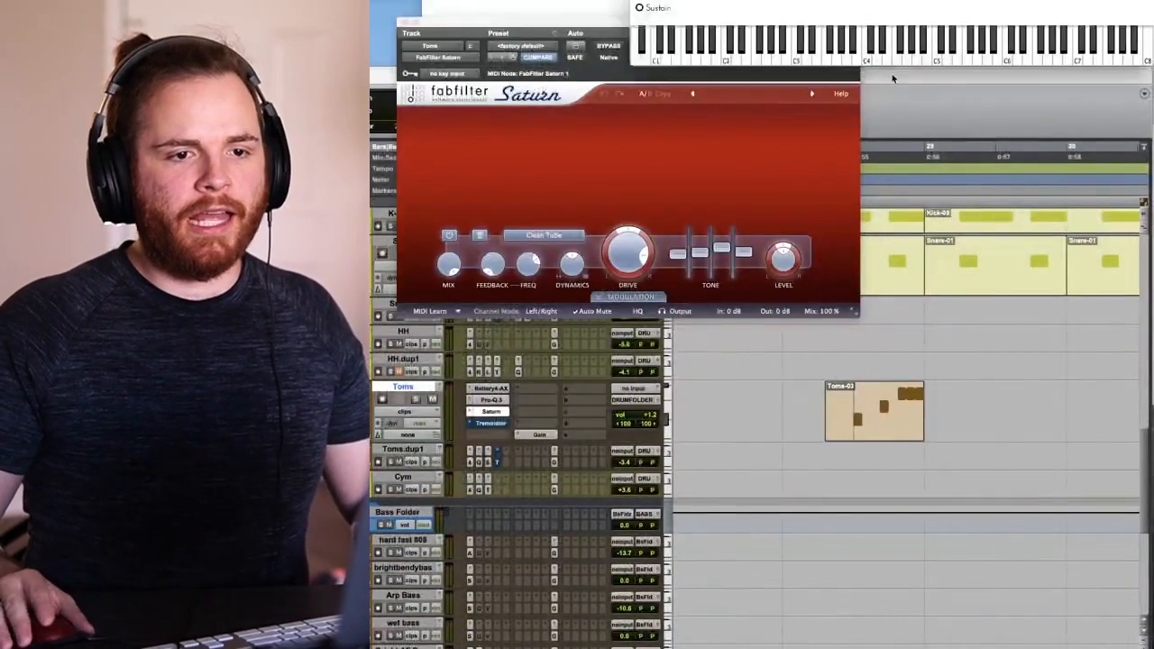
drag(582, 30, 827, 44)
key(space)
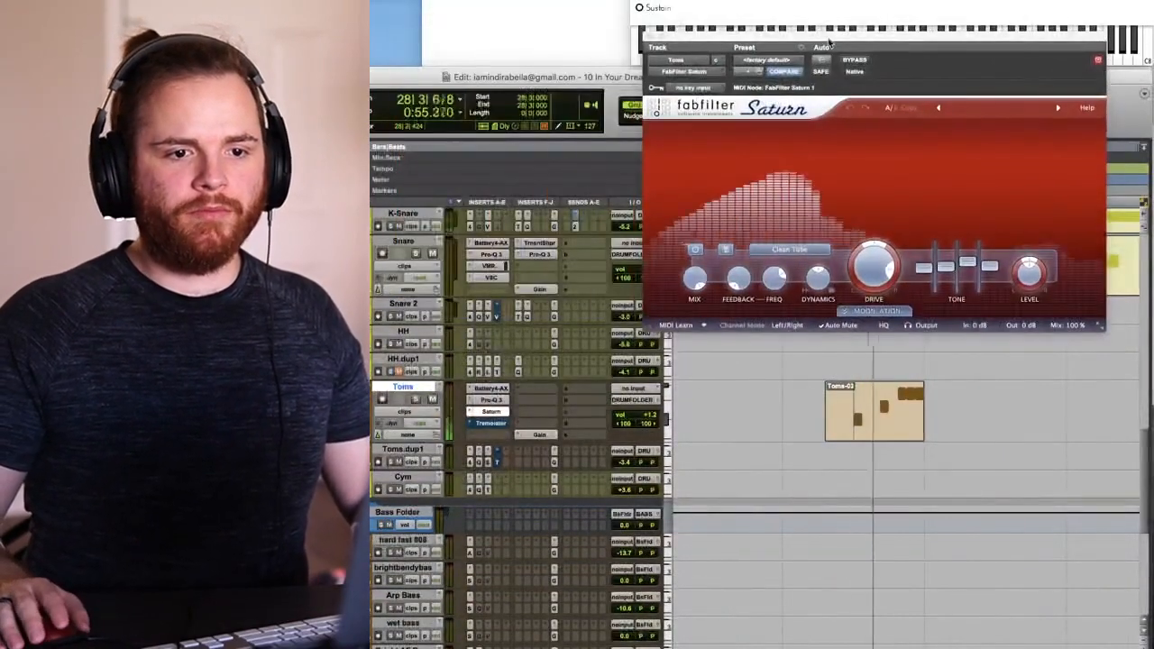
key(space)
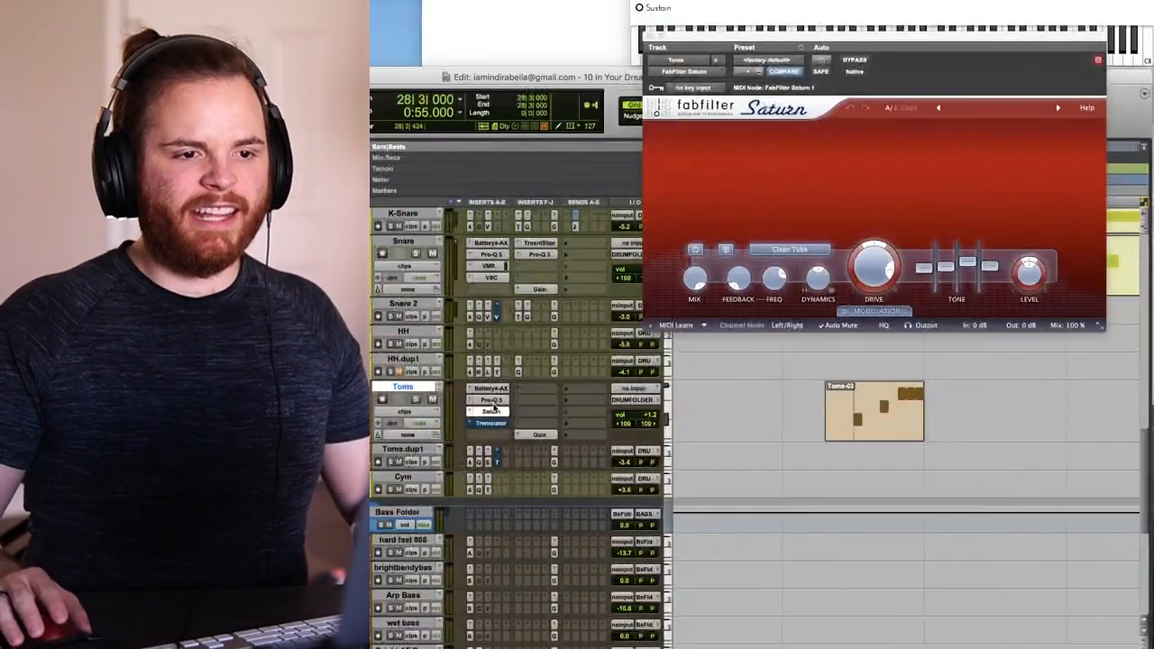
- Open the Toms track's Tremolator and play the tom fill with the effect on screen
click(491, 423)
drag(1040, 36, 978, 33)
key(space)
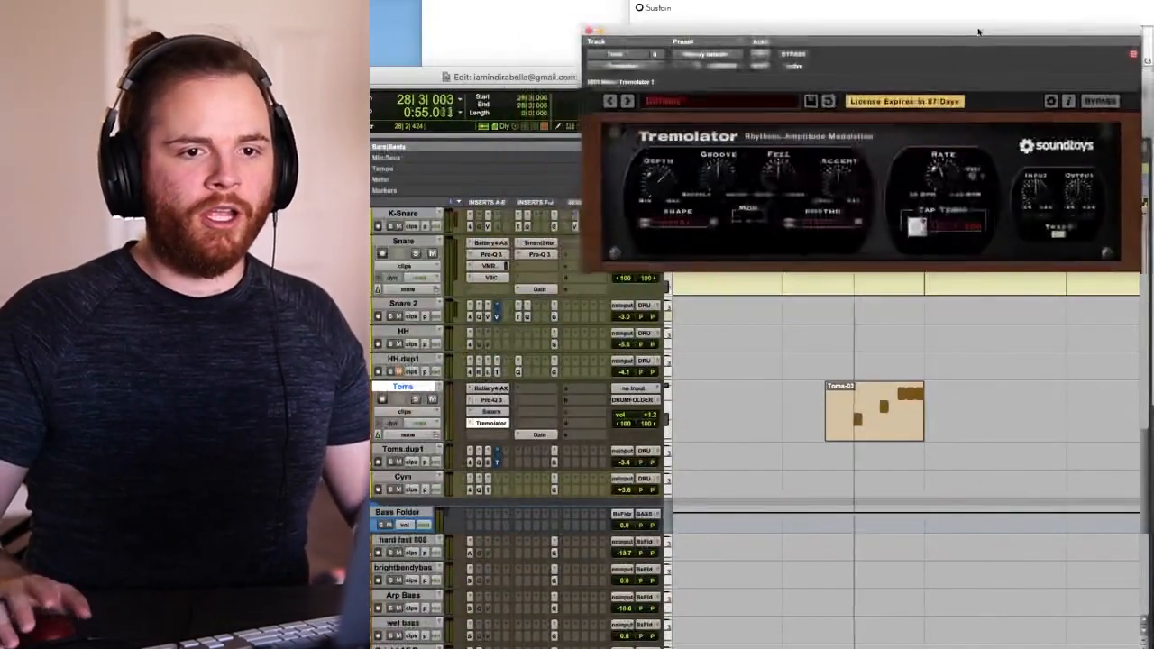
key(space)
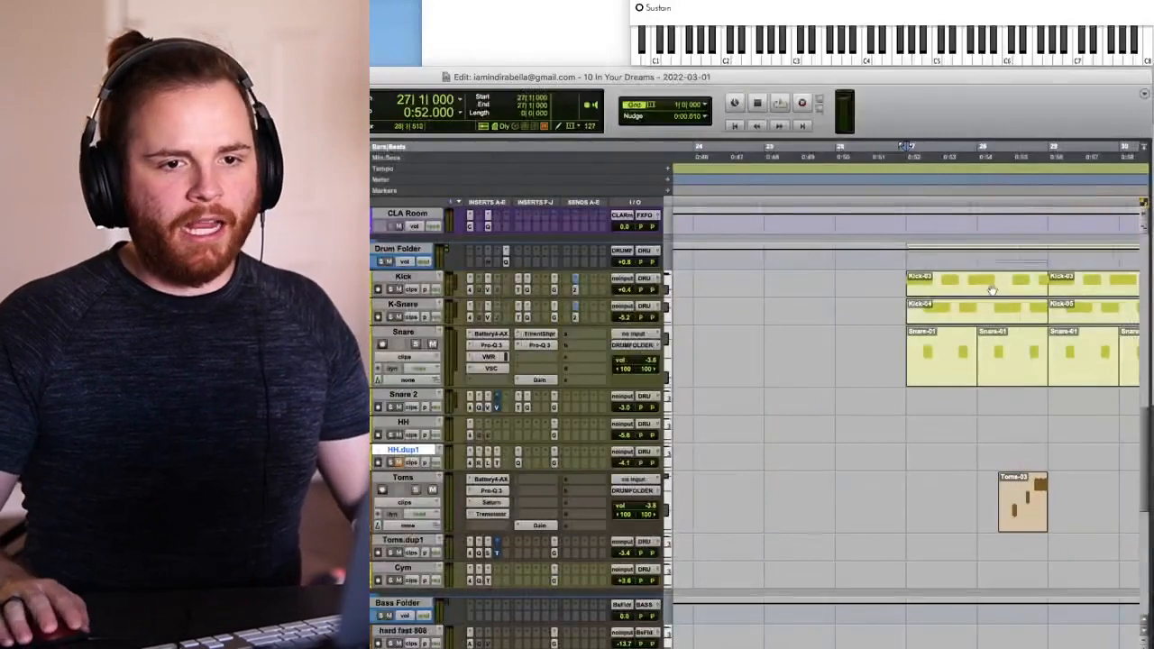
- Rework the Kick notes in bars 27 and 28, moving the second hit to beat 2 and removing the hit just before bar 28
double_click(991, 289)
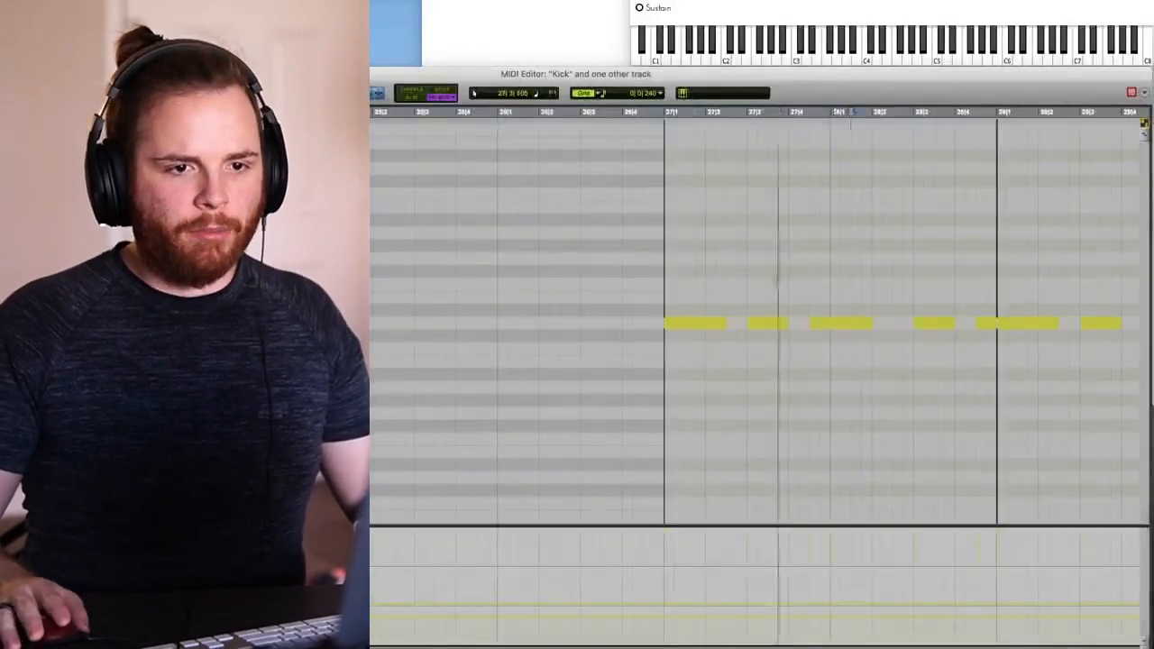
drag(777, 280, 713, 322)
click(692, 306)
key(t)
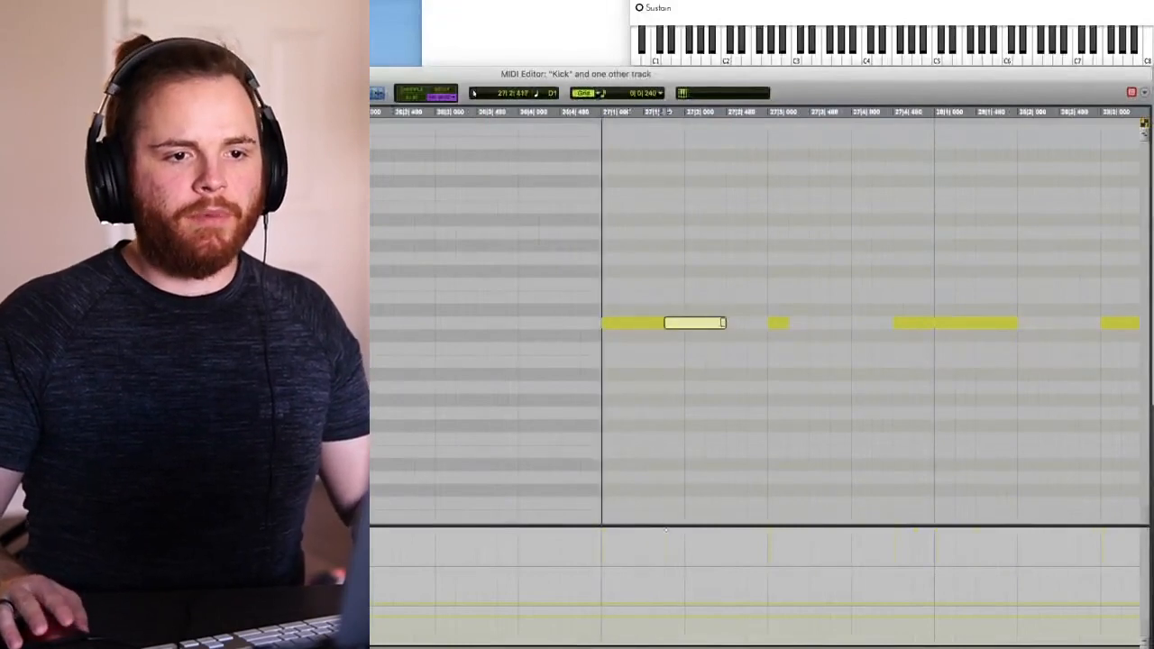
key(r)
drag(763, 263, 812, 329)
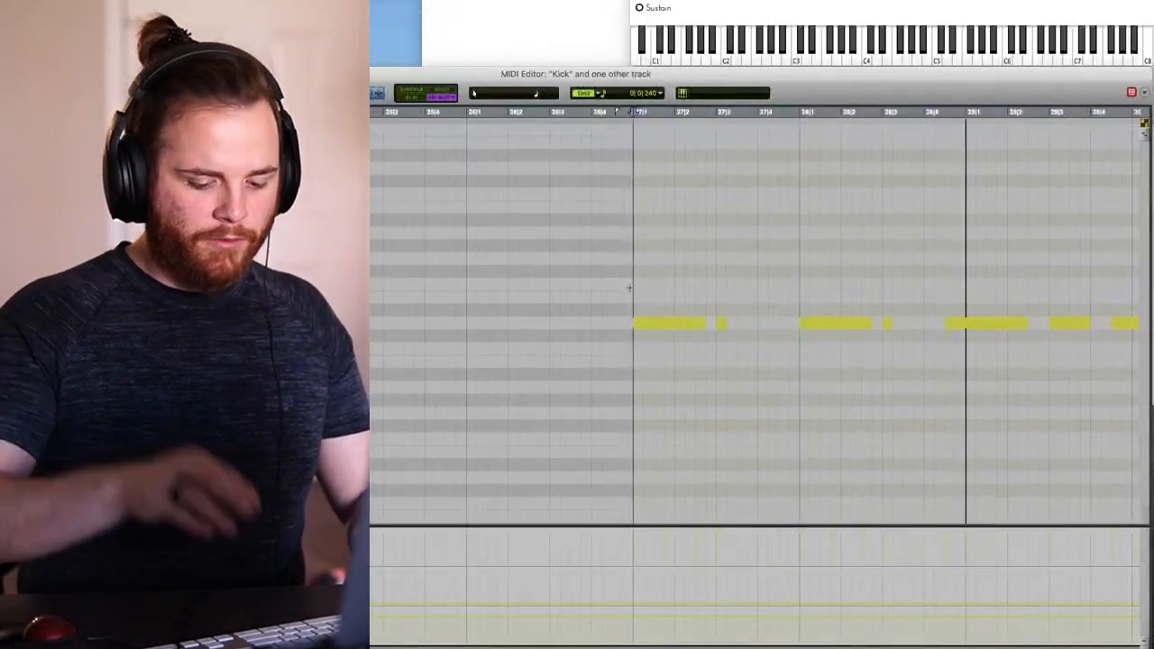
- Play the revised Kick pattern and repeat it with the tom fill over bars 29 and 30, muting the fill in bar 28
key(space)
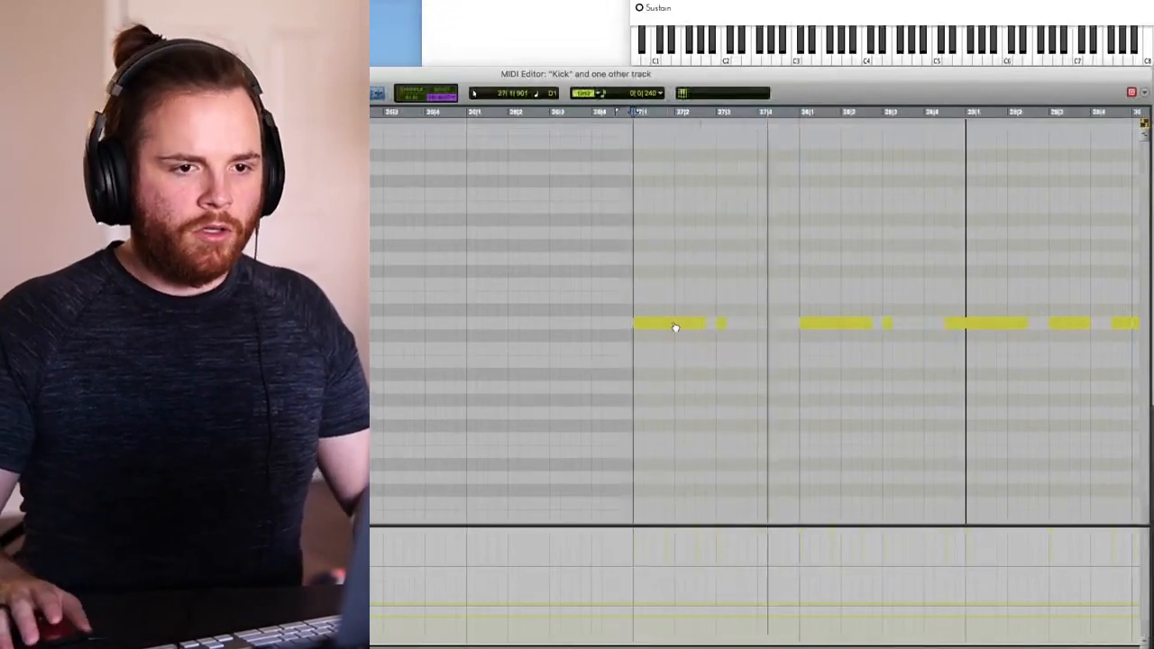
key(r)
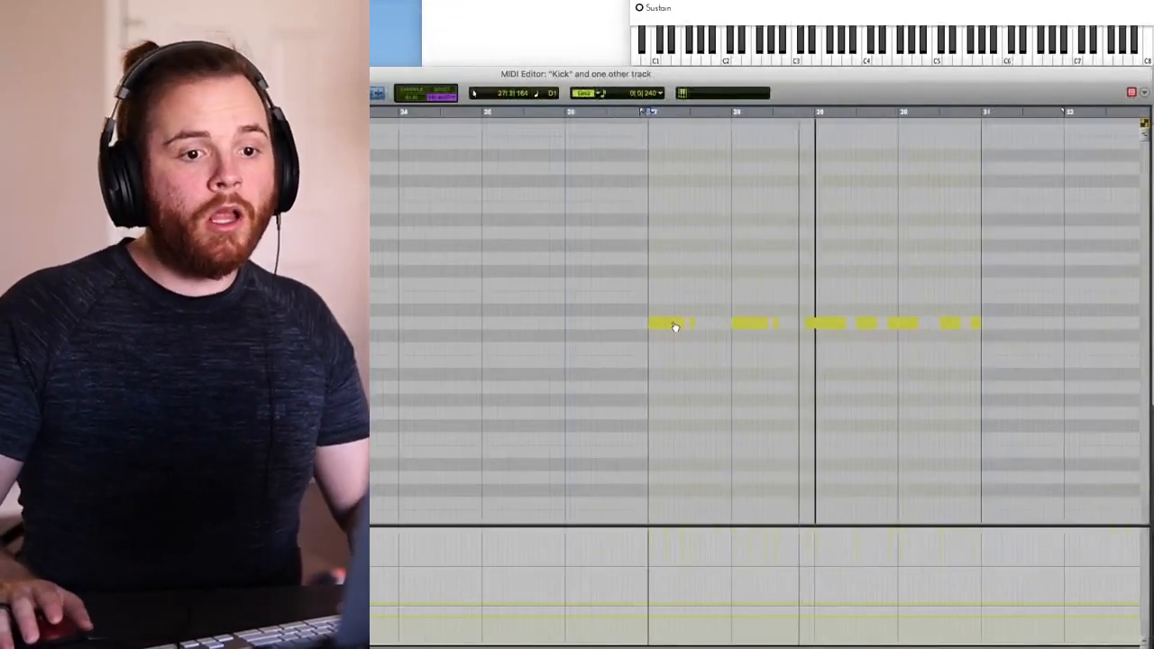
key(space)
key(ctrl+=)
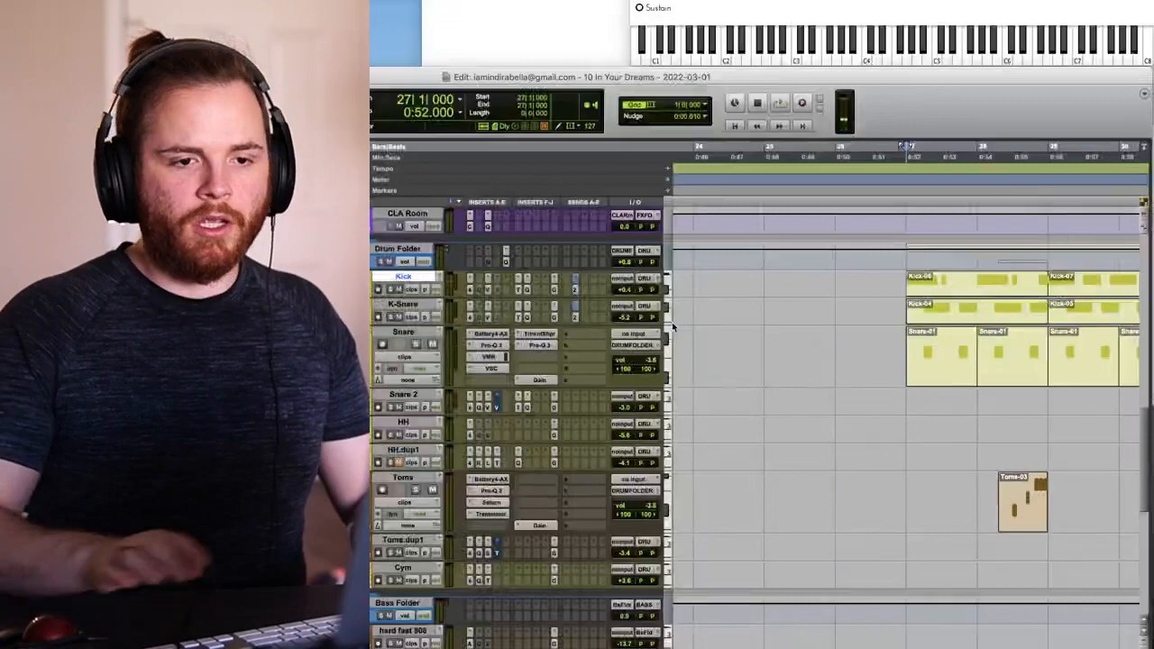
click(953, 293)
key(r)
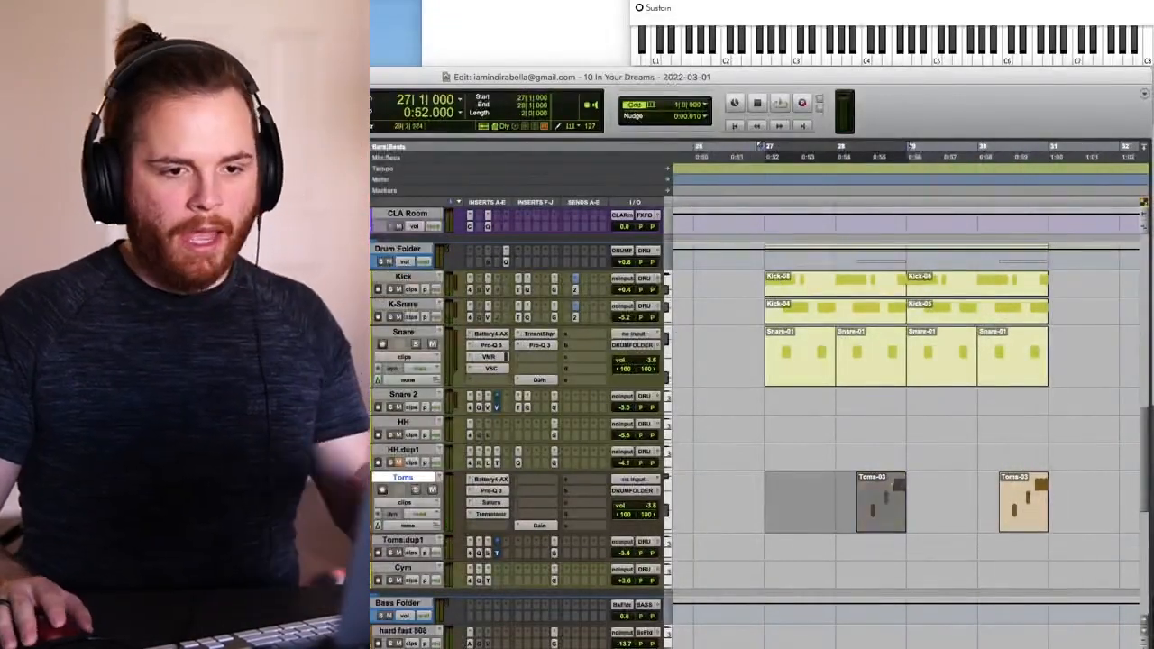
- Duplicate the HH track as HH.dup2 and record two hits on it in the second half of bar 28
click(836, 492)
scroll(836, 491, down, 2)
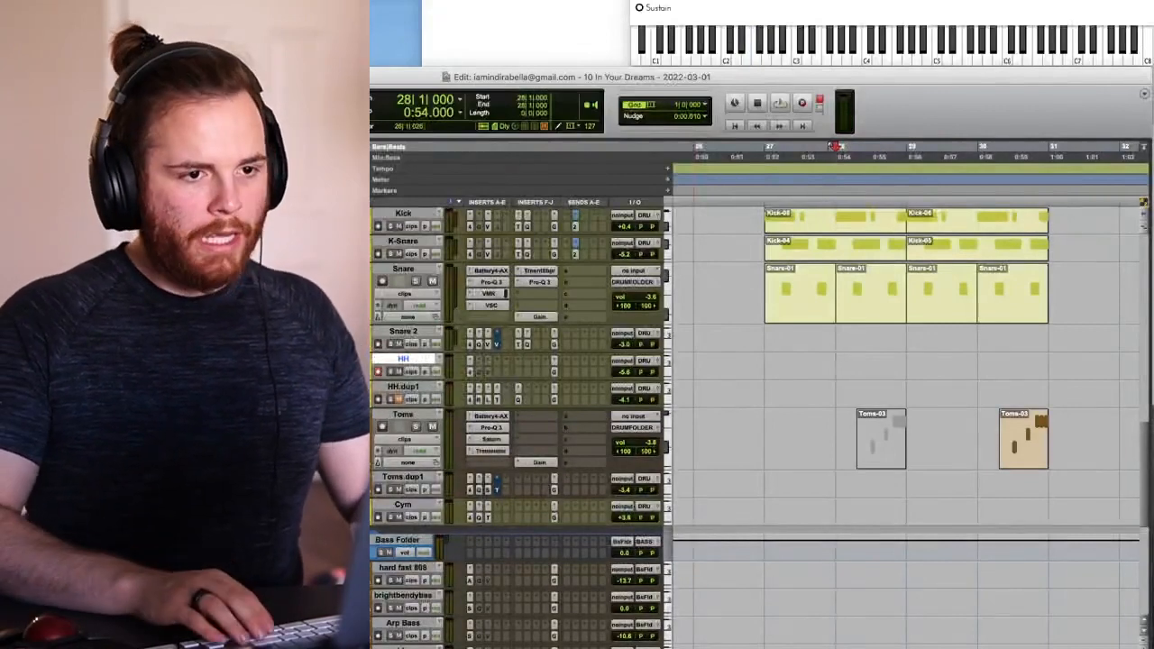
key(alt+shift+d)
key(Return)
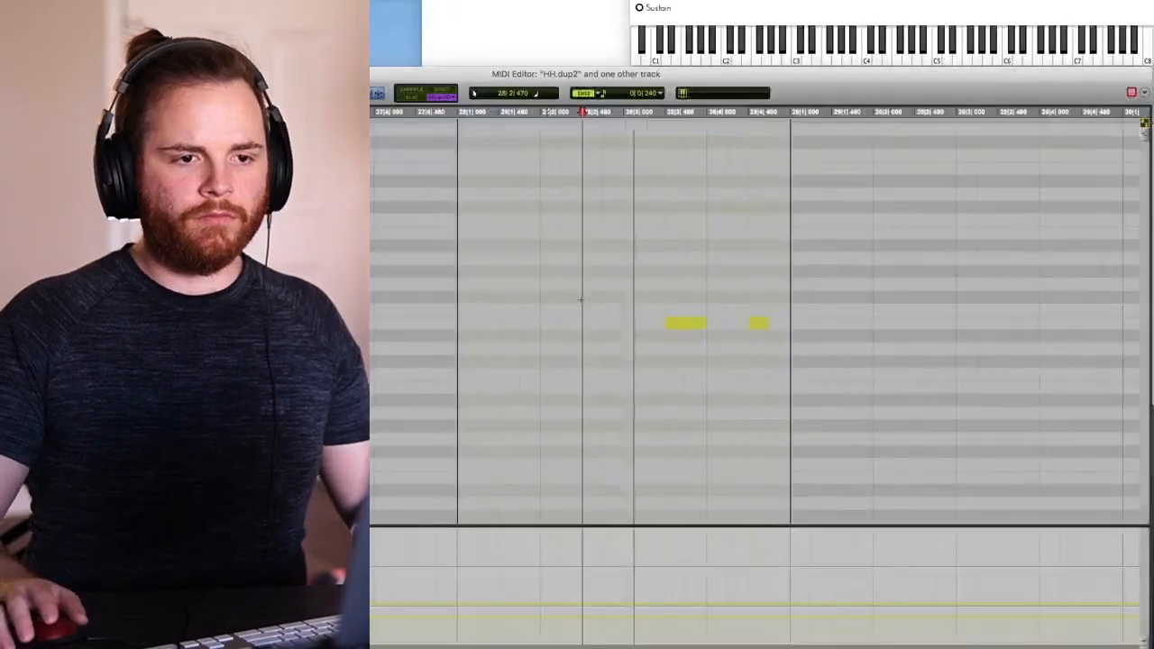
- Play from bar 27 into bar 29 to hear the recorded HH.dup2 hits against the drum loop
key(r)
key(space)
click(425, 298)
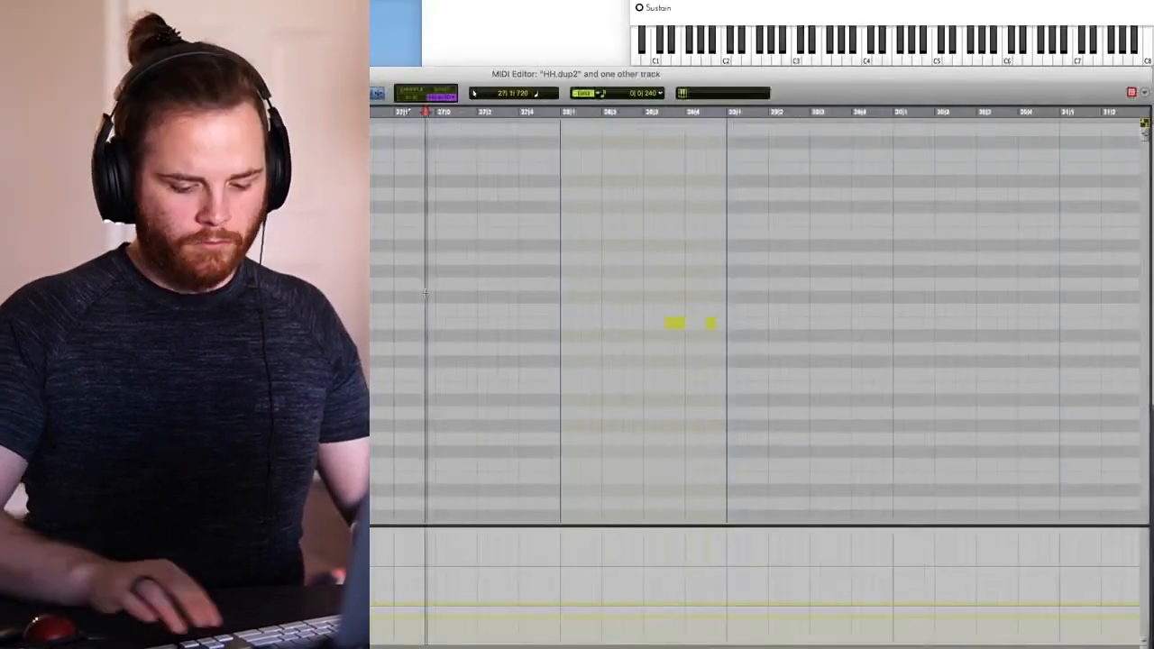
key(space)
key(ctrl+=)
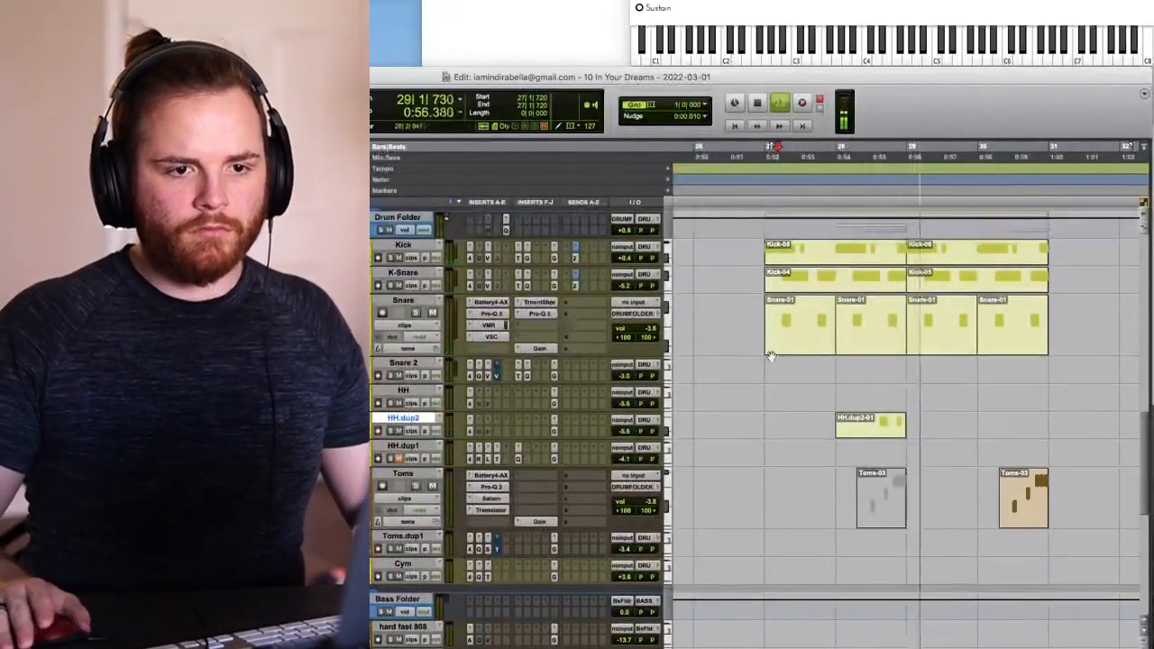
scroll(777, 425, up, 1)
key(space)
- Layer each of the two HH.dup2 hits in bar 28 with a note one semitone higher and play the result
double_click(886, 423)
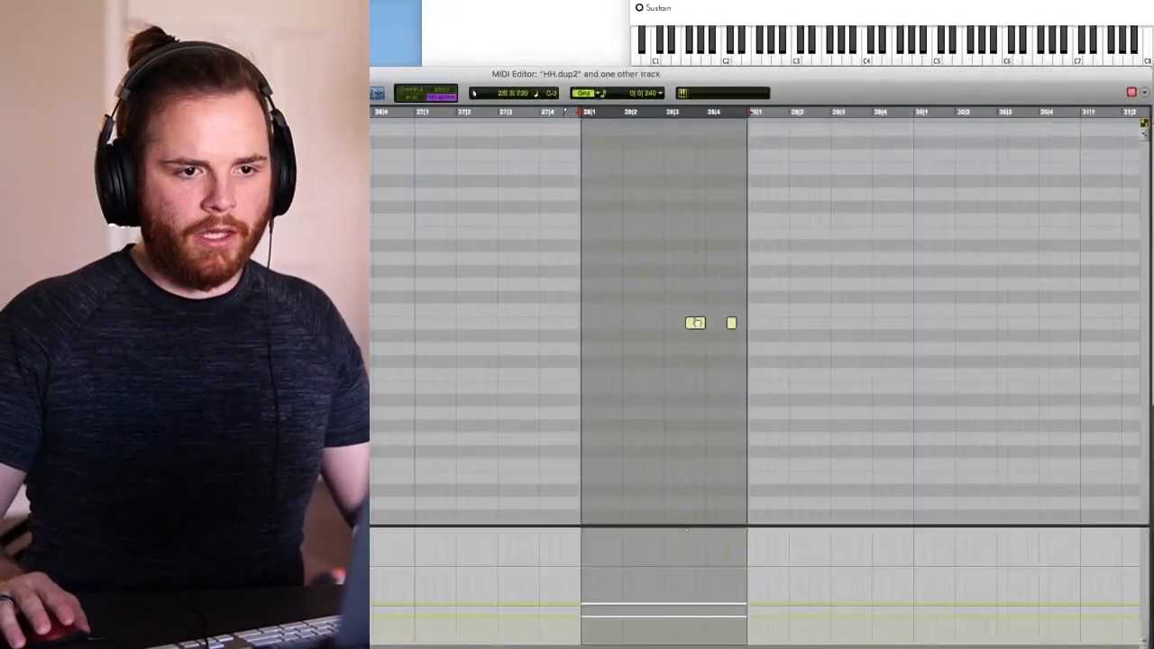
click(688, 310)
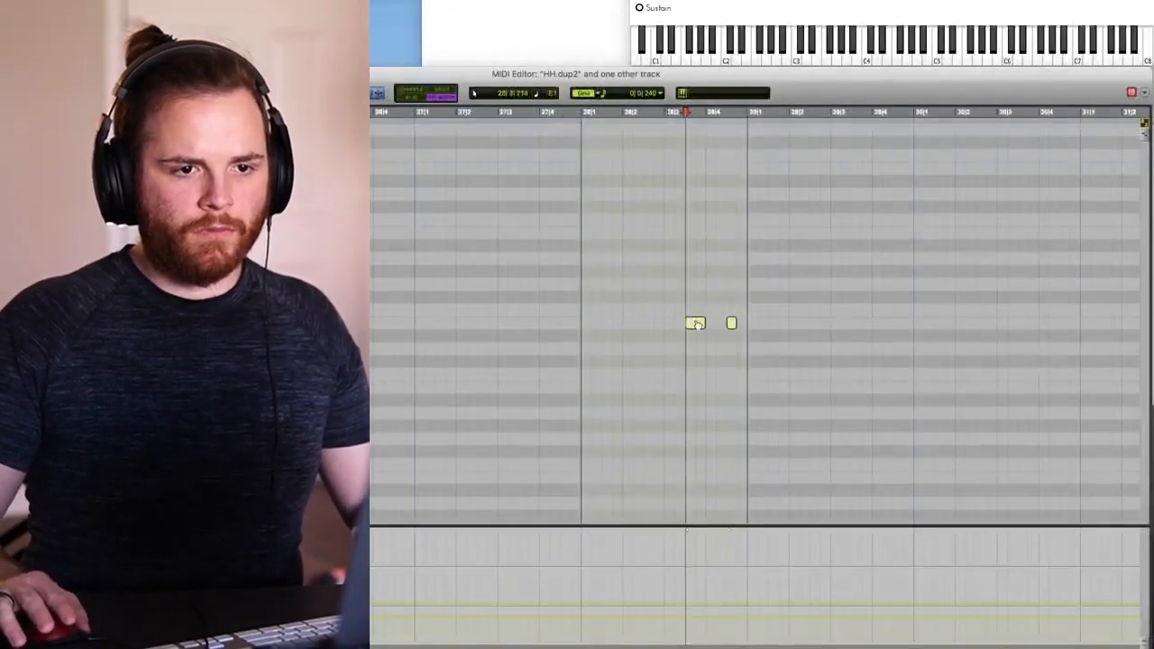
click(573, 304)
key(space)
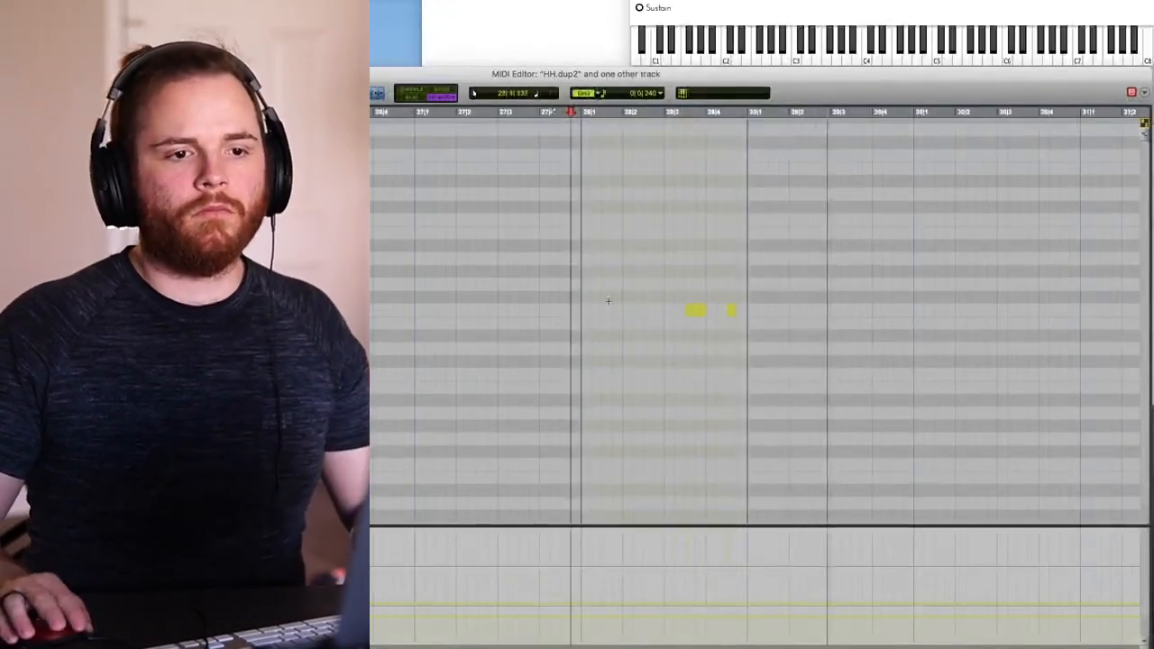
click(686, 283)
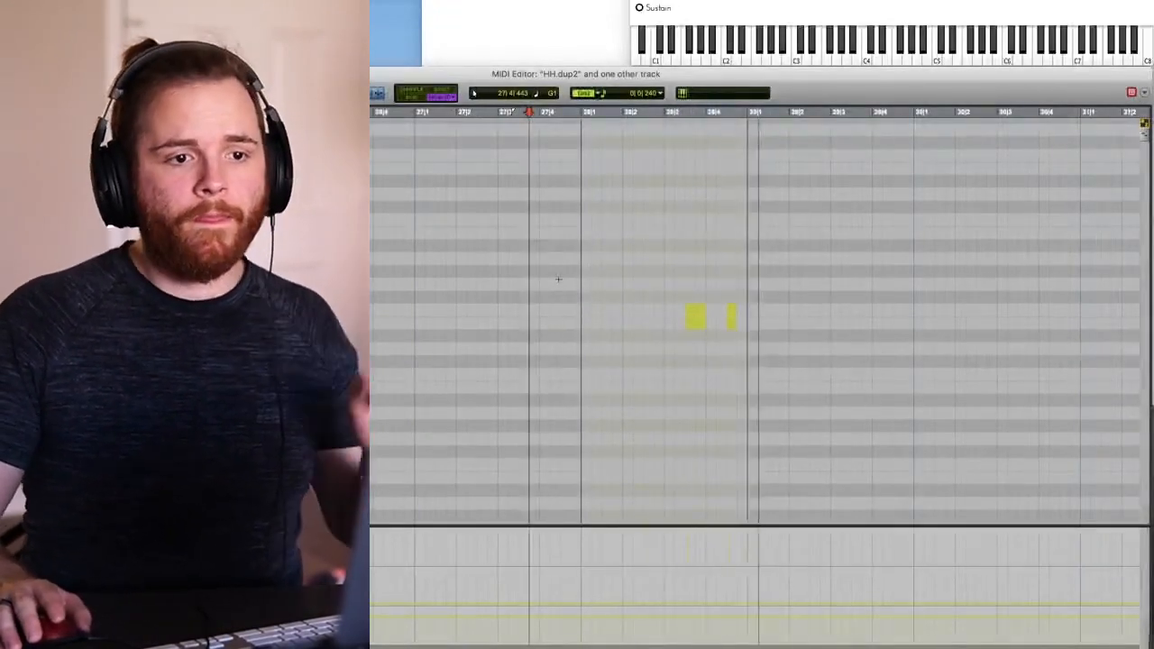
key(space)
key(ctrl+equal)
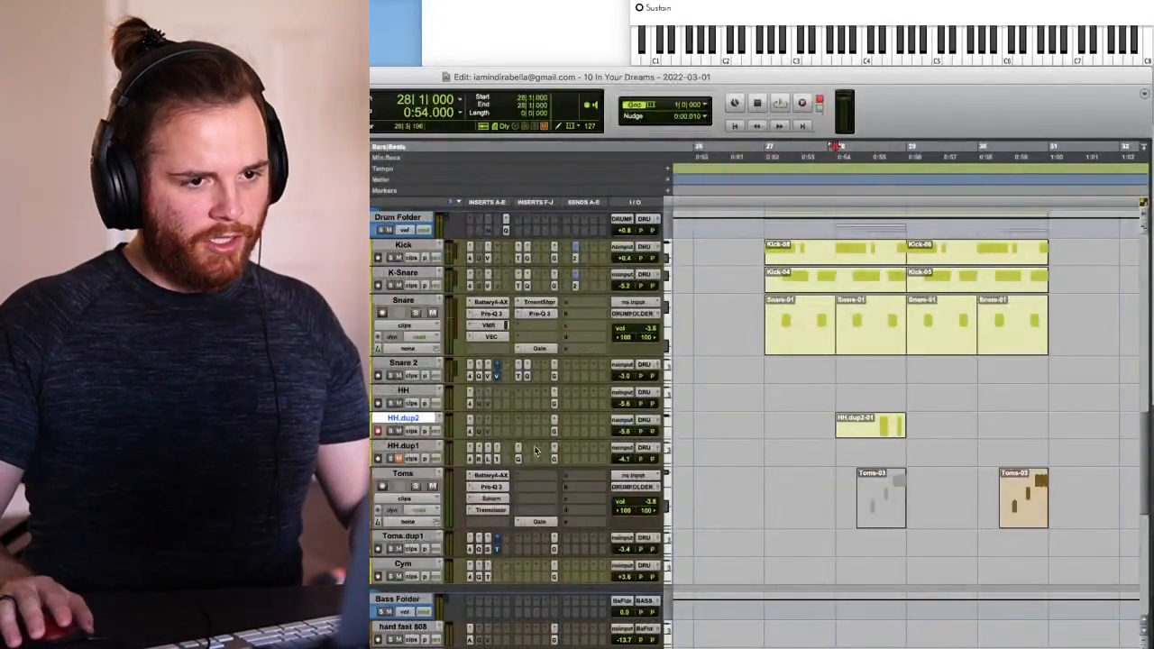
- Increase the HH.dup2 track's height, open its Pro-Q 3 and play the bar 28 hits through it
drag(523, 440, 517, 455)
click(486, 462)
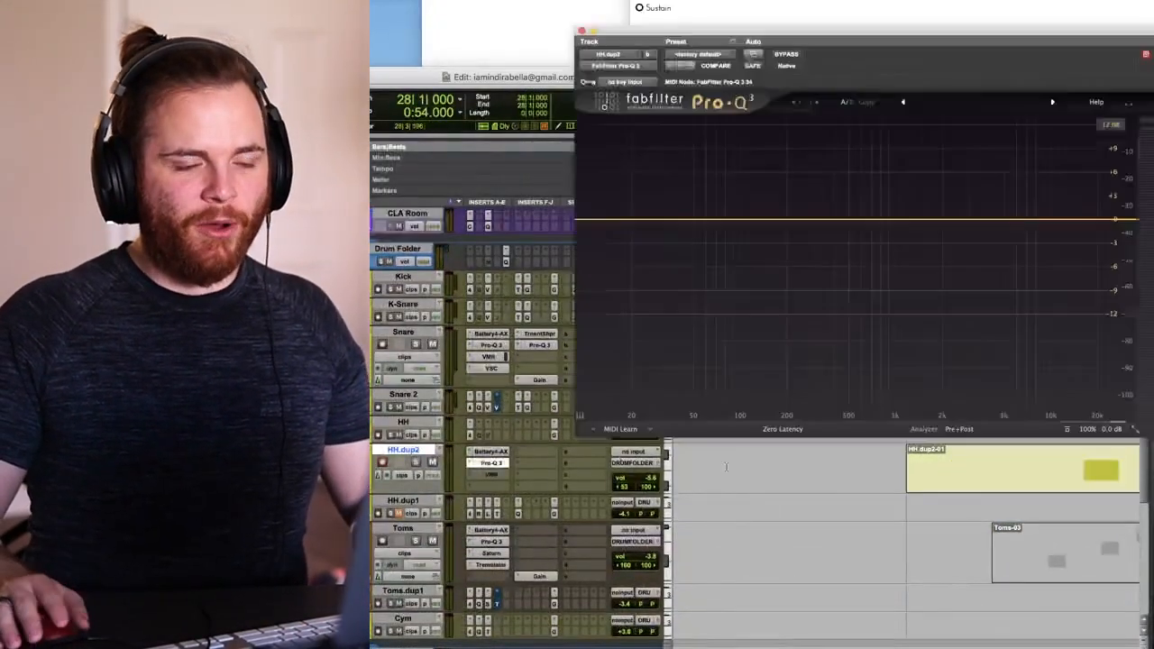
scroll(725, 472, right, 5)
click(821, 462)
key(space)
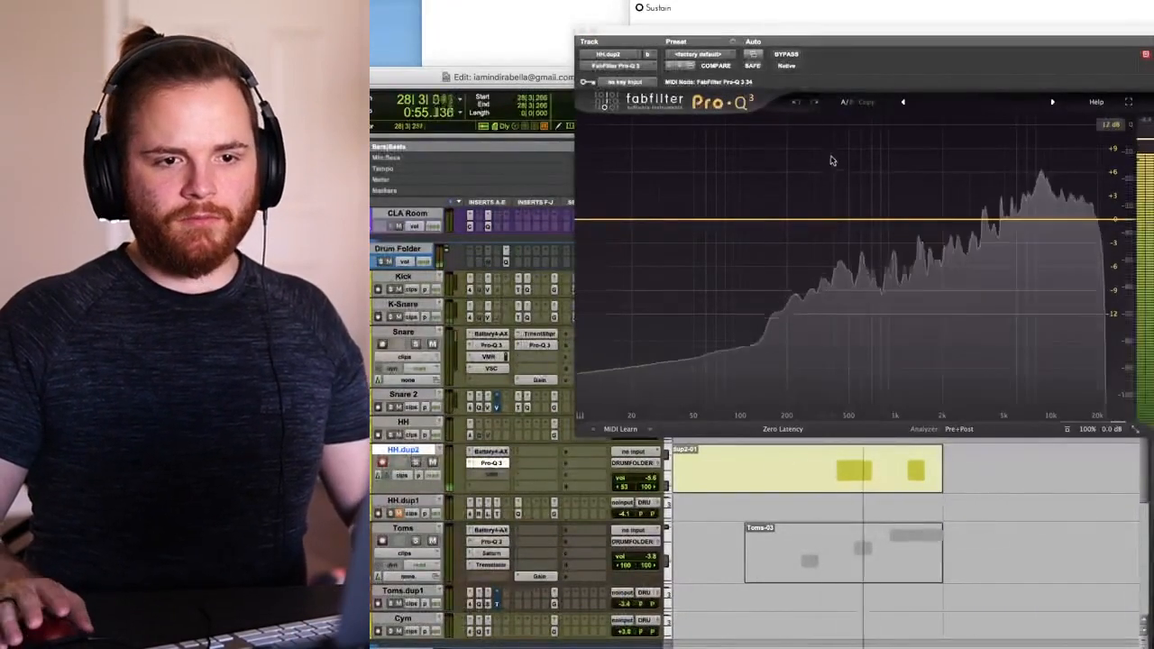
- In the HH.dup2 Pro-Q 3, cut 500 Hz to about -7.7 dB and 8.6 kHz to about -11.5 dB, and audition the hits
drag(873, 150, 848, 279)
drag(1008, 204, 1041, 307)
scroll(1041, 309, up, 3)
scroll(1041, 308, down, 3)
key(r)
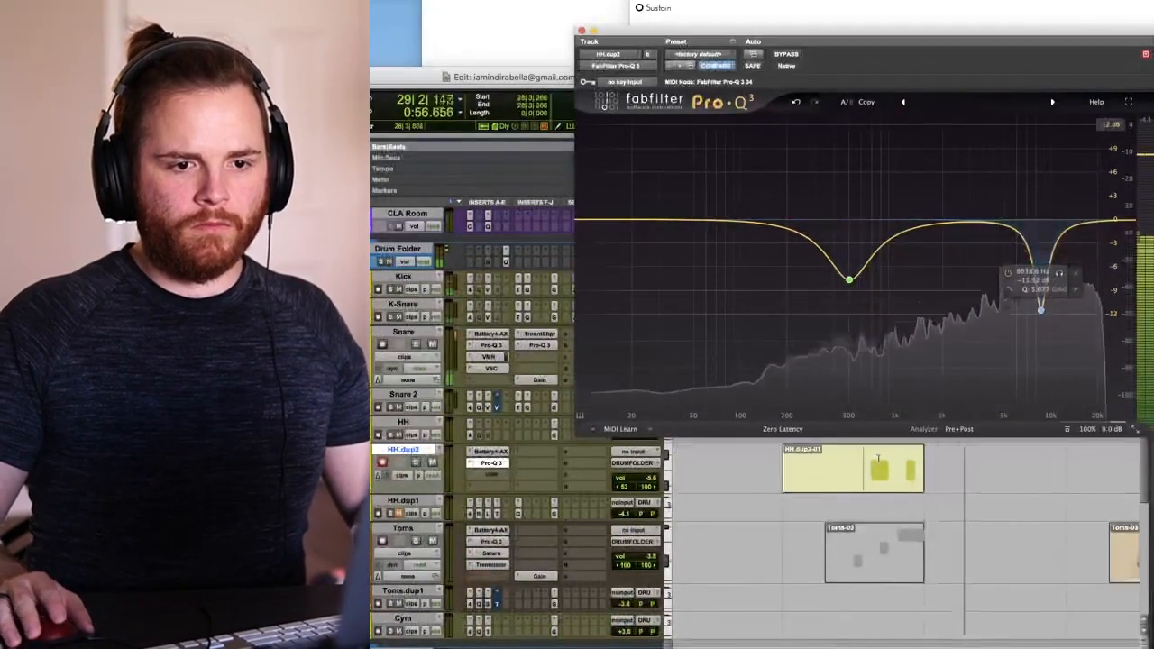
click(777, 474)
key(space)
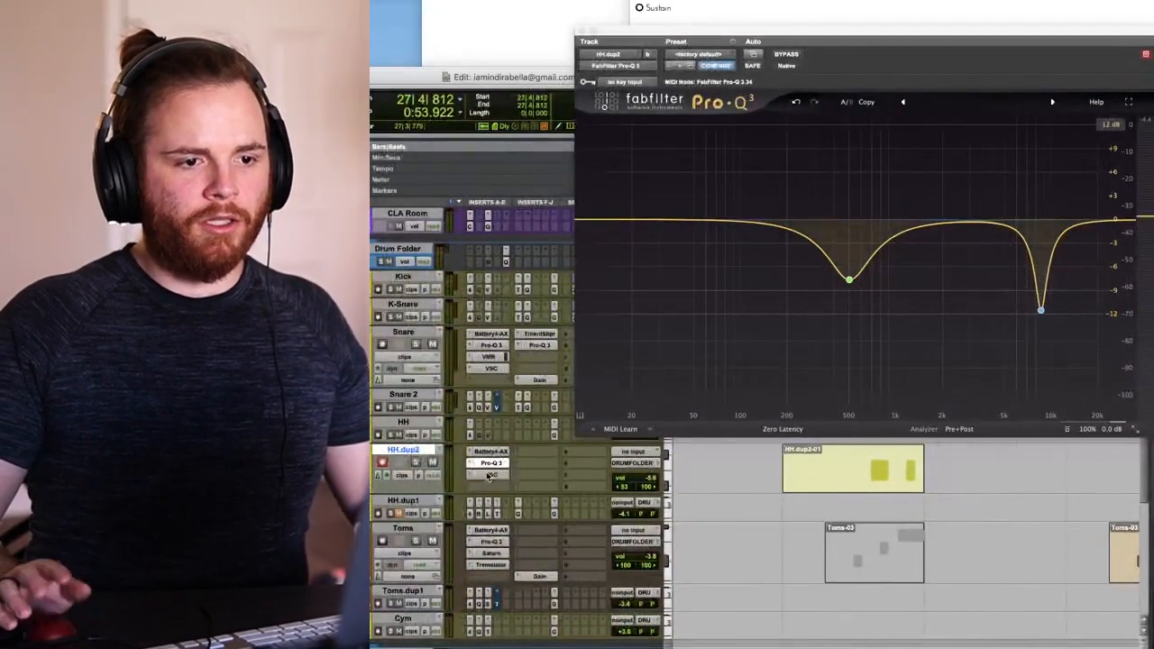
- Open the VerbSuite Classics reverb on HH.dup2 and set its dry/wet mix to about 21% during playback
click(490, 474)
drag(849, 30, 771, 0)
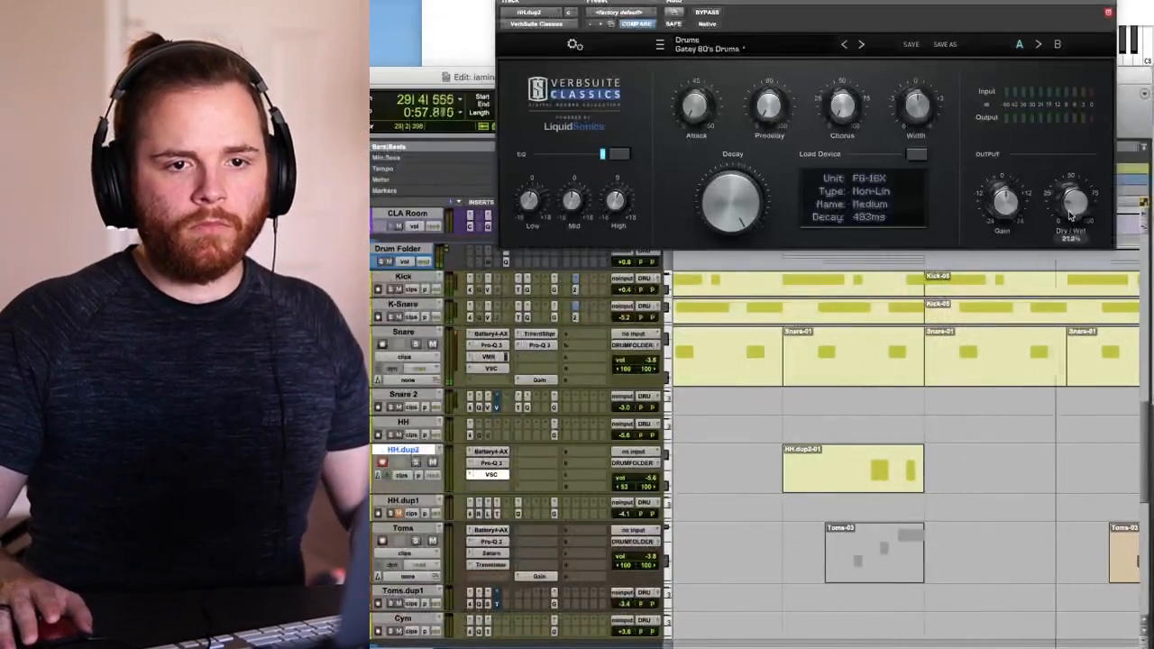
key(r)
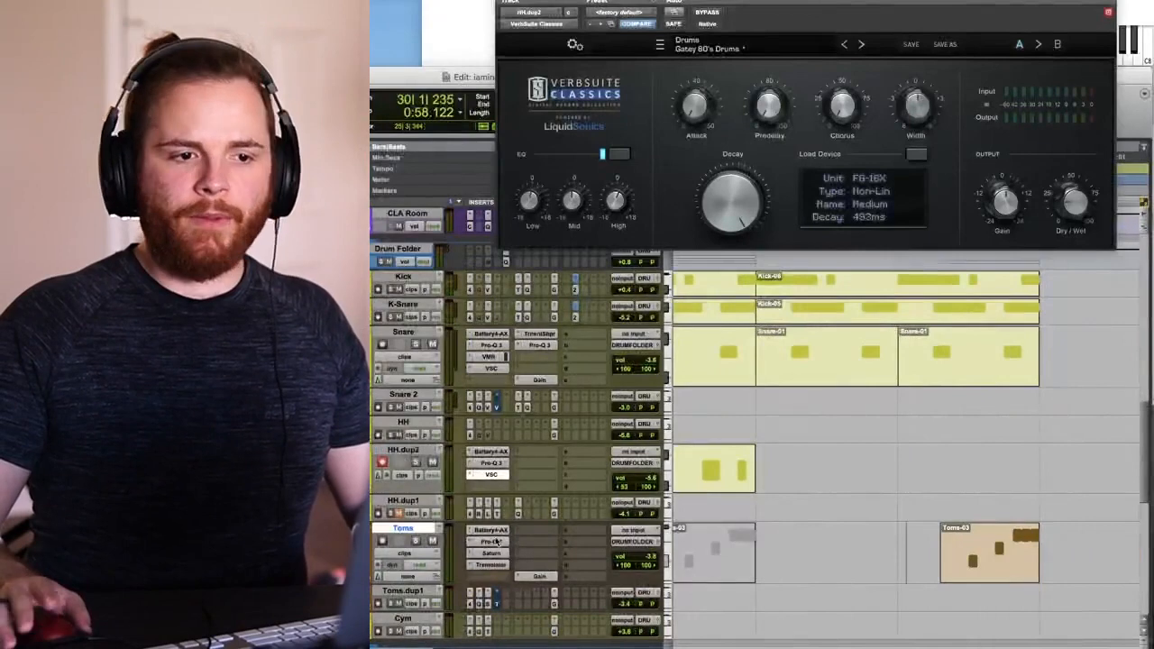
- In the Toms track's Pro-Q 3, raise the high shelf to about +7 dB and deepen the bell near 120 Hz to about -4 dB
click(495, 542)
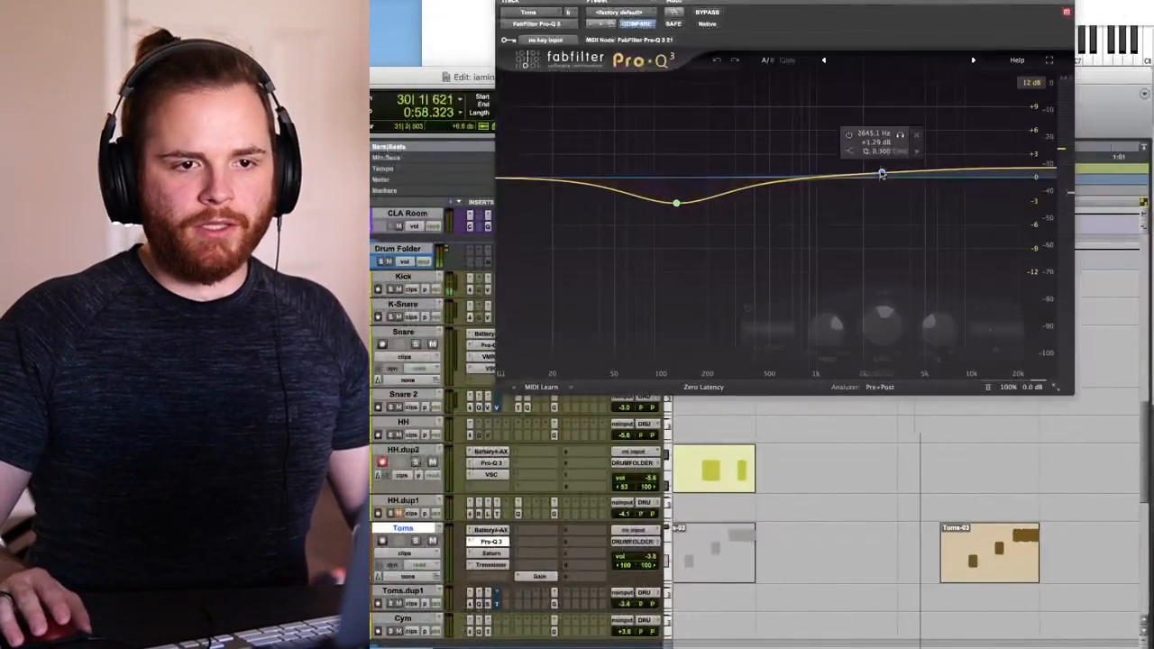
drag(884, 171, 891, 148)
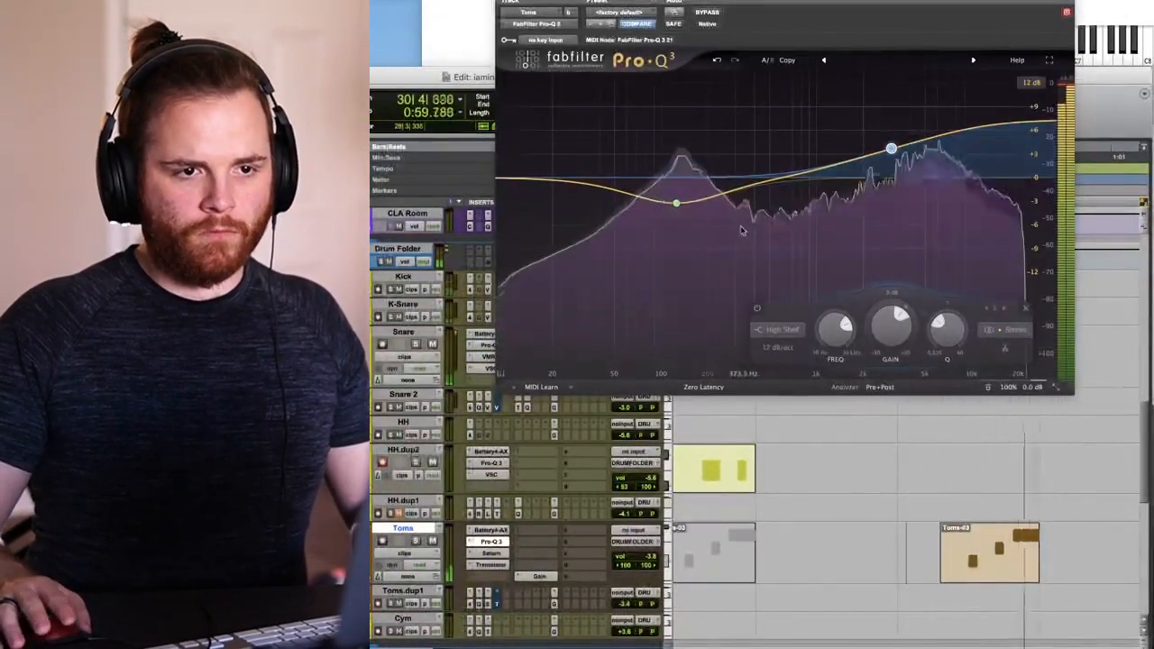
drag(676, 203, 673, 209)
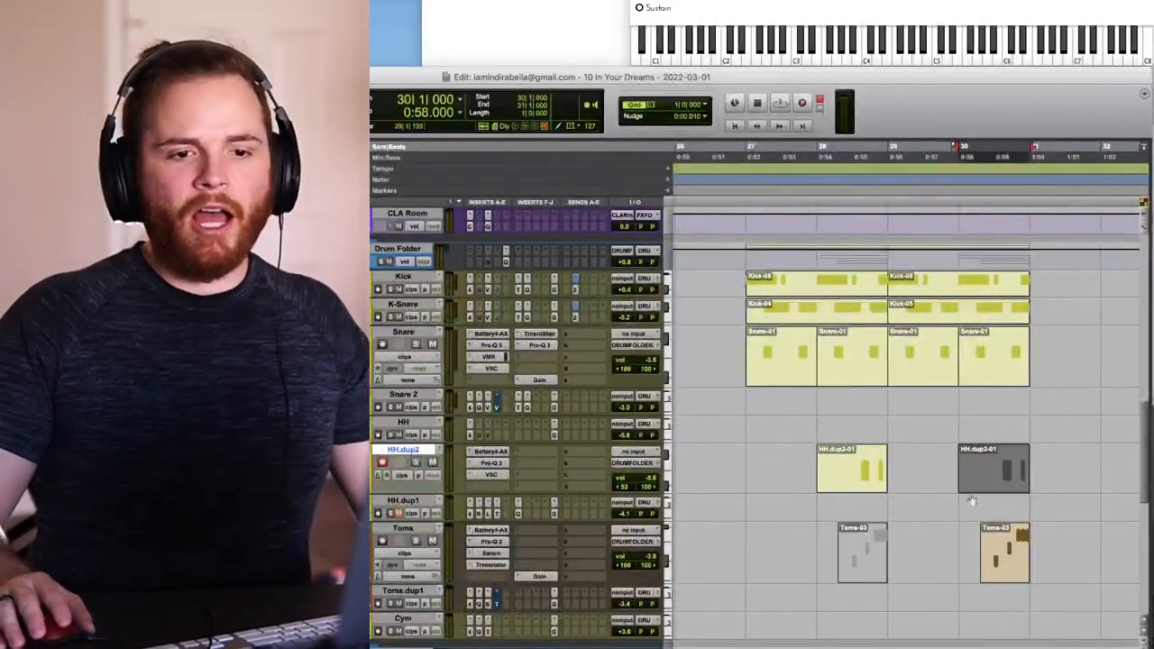
- Select bars 27 to 30 across the HH.dup1 and Toms tracks and play the four-bar drum loop
drag(971, 500, 1035, 577)
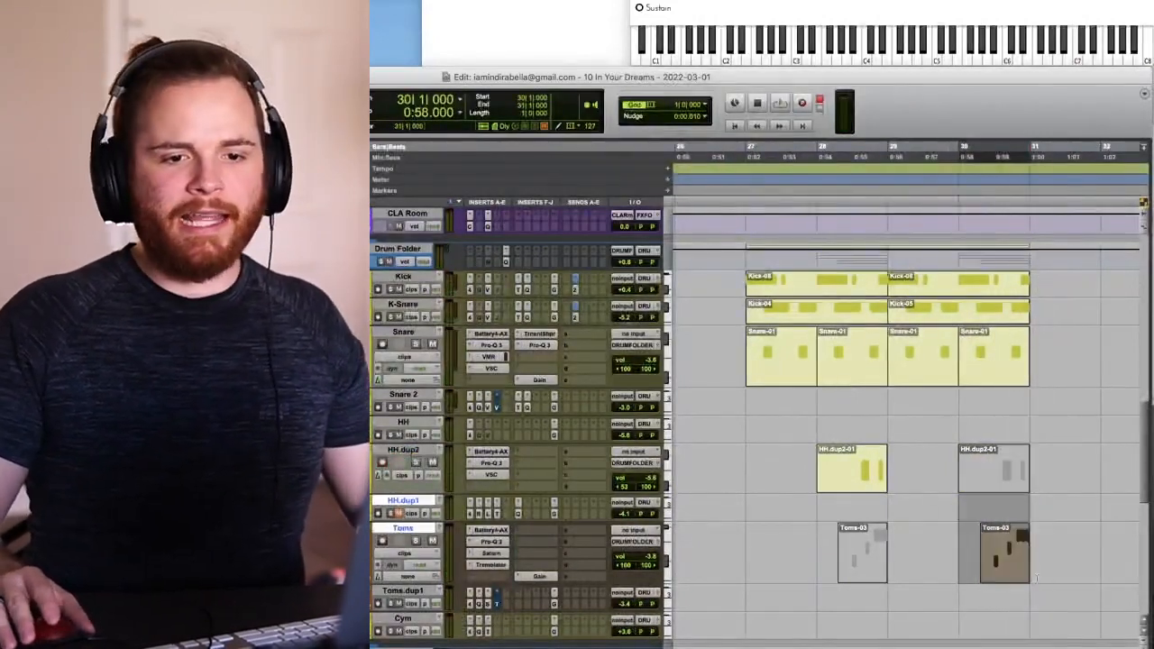
shift+click(738, 533)
key(space)
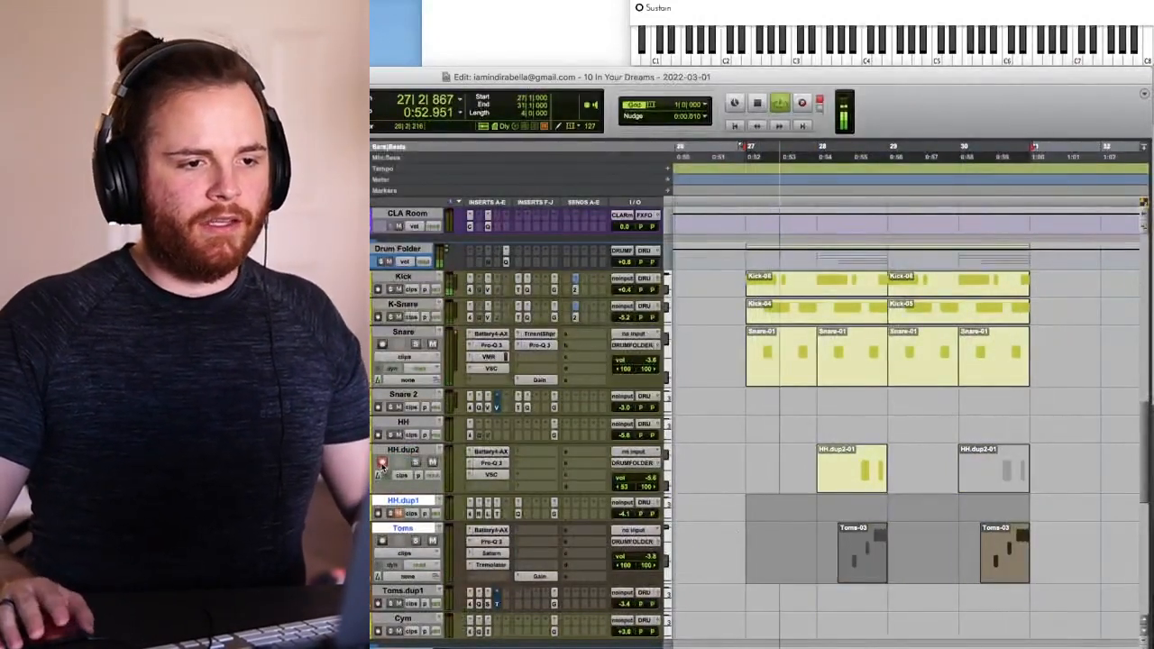
- Select the HH track and inspect the Lo-Fi and Trance Gate inserts on HH.dup1 while the loop plays
click(406, 423)
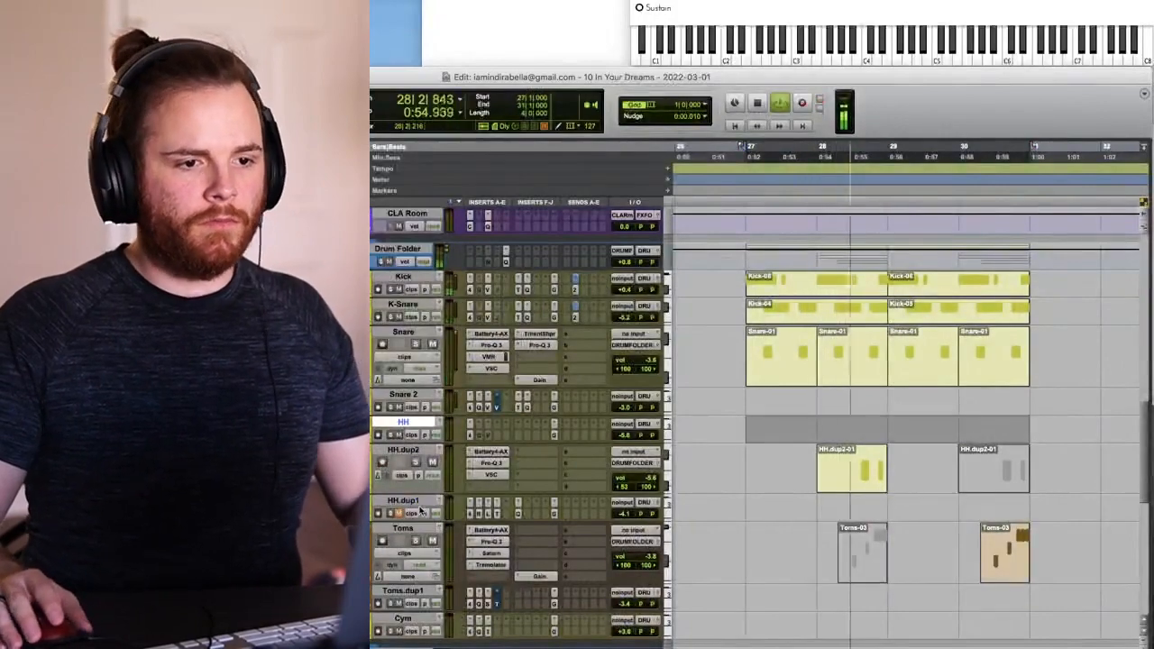
click(488, 513)
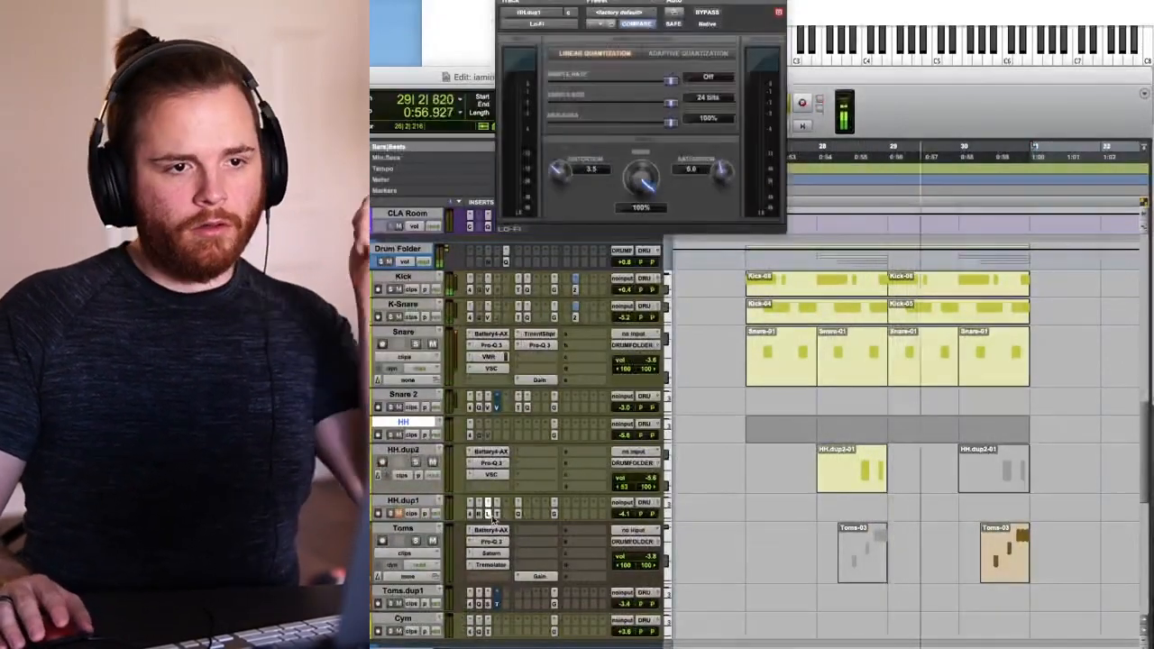
click(497, 514)
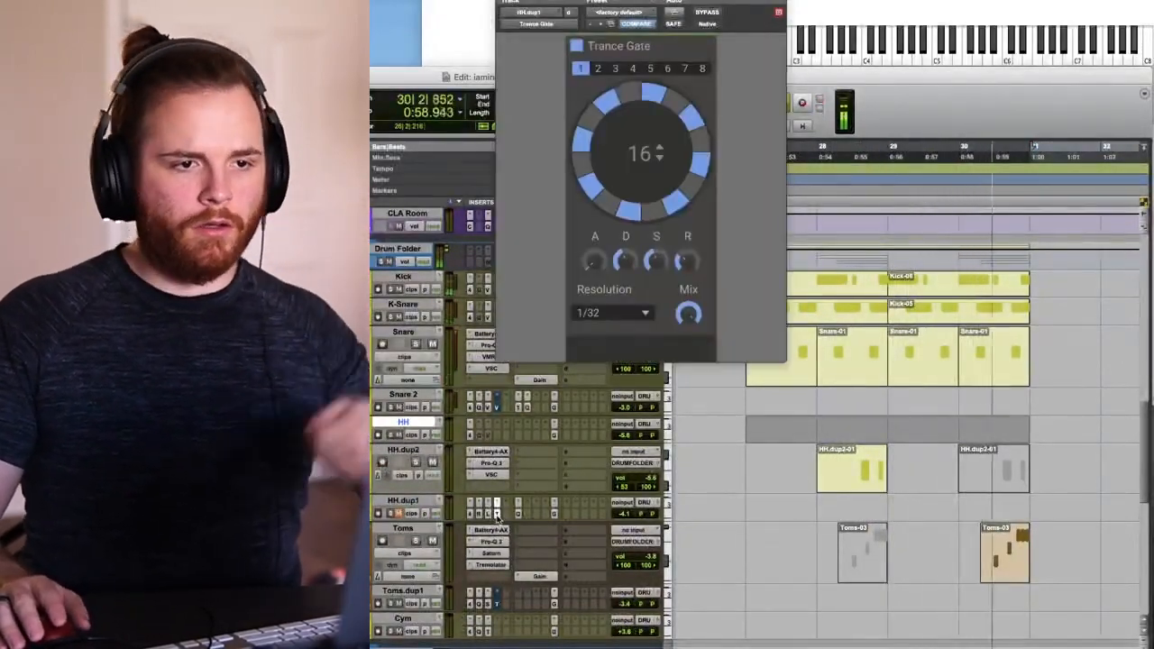
- Record-enable the HH track, select bars 27 to 30 on it and play the four-bar loop
key(space)
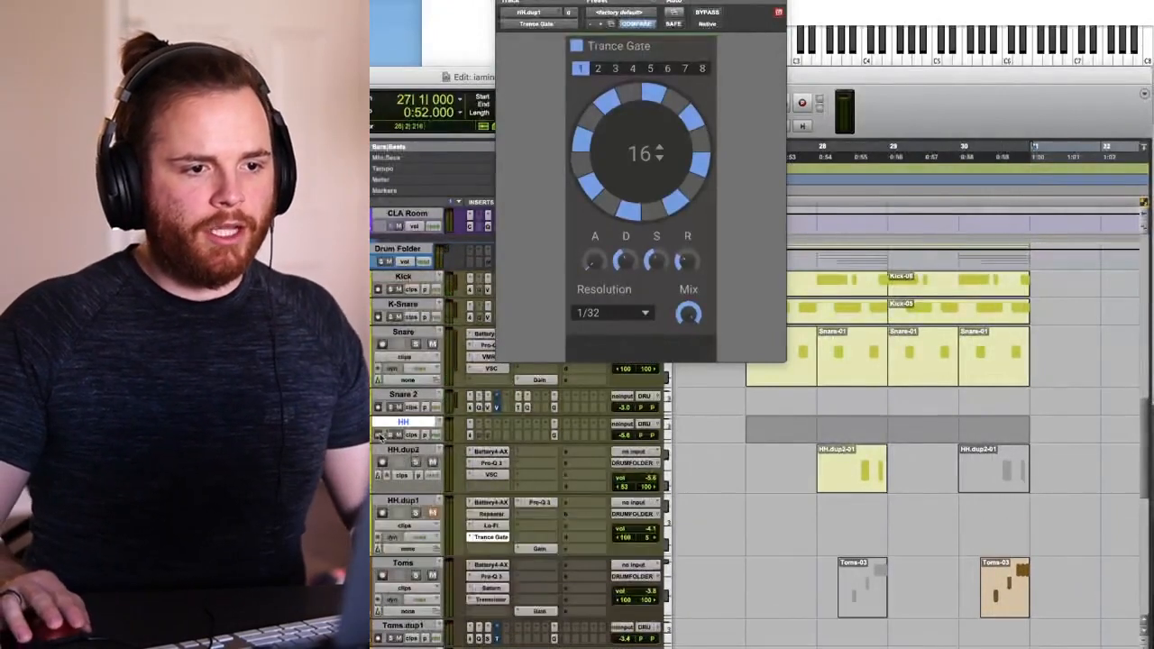
click(723, 409)
drag(747, 422, 1027, 420)
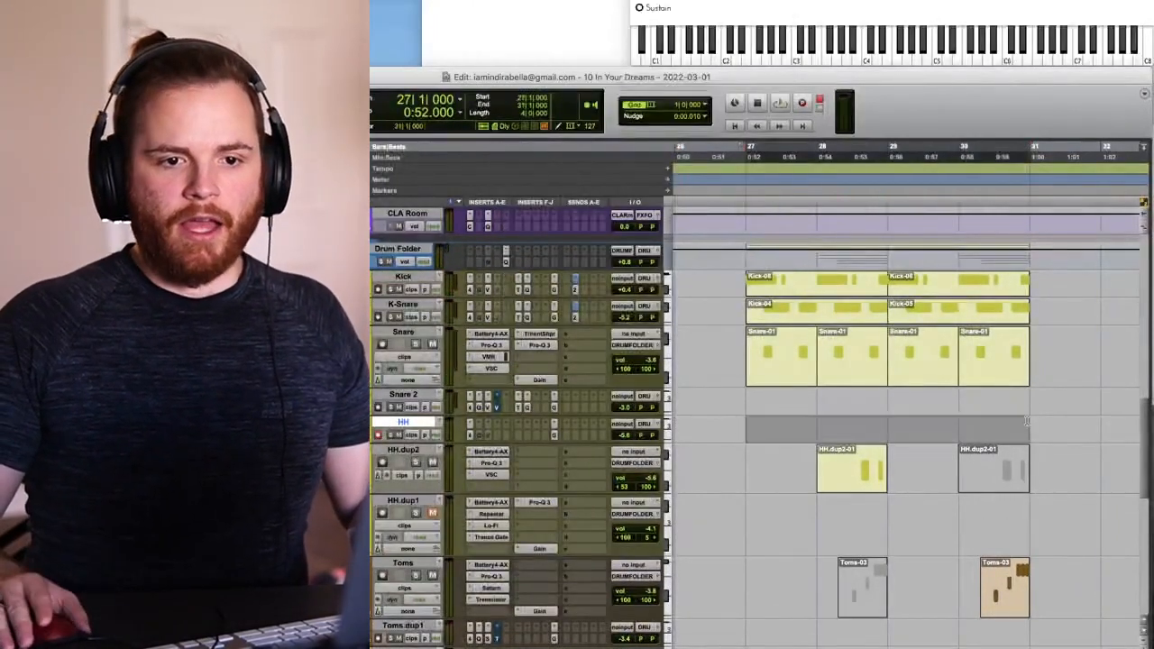
key(space)
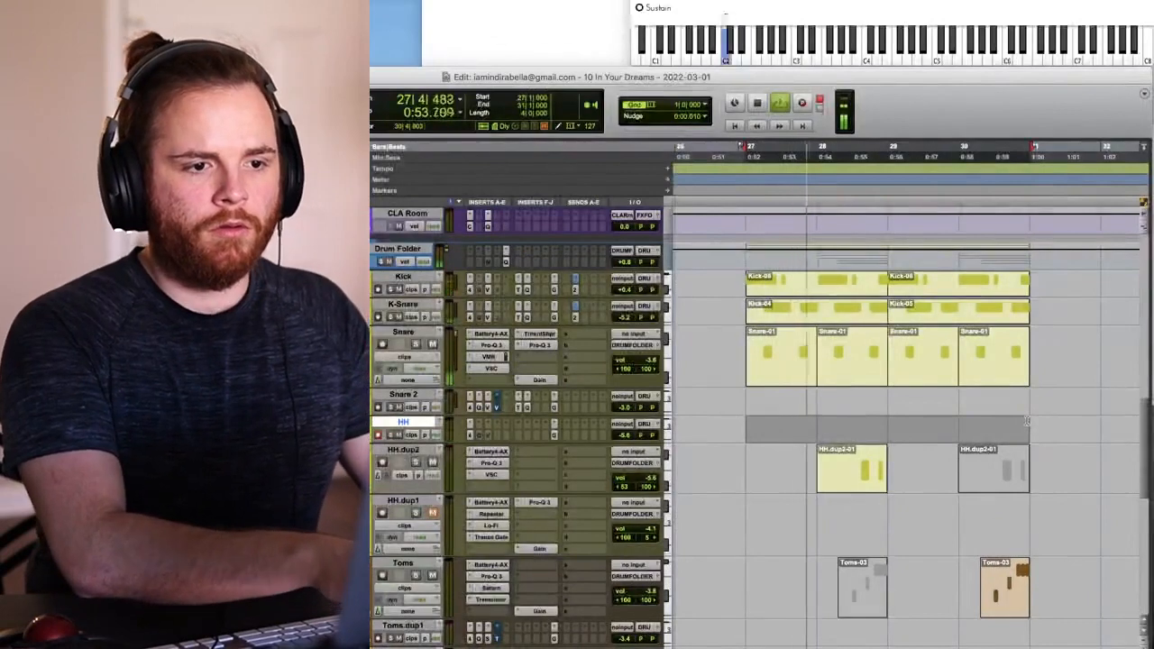
key(space)
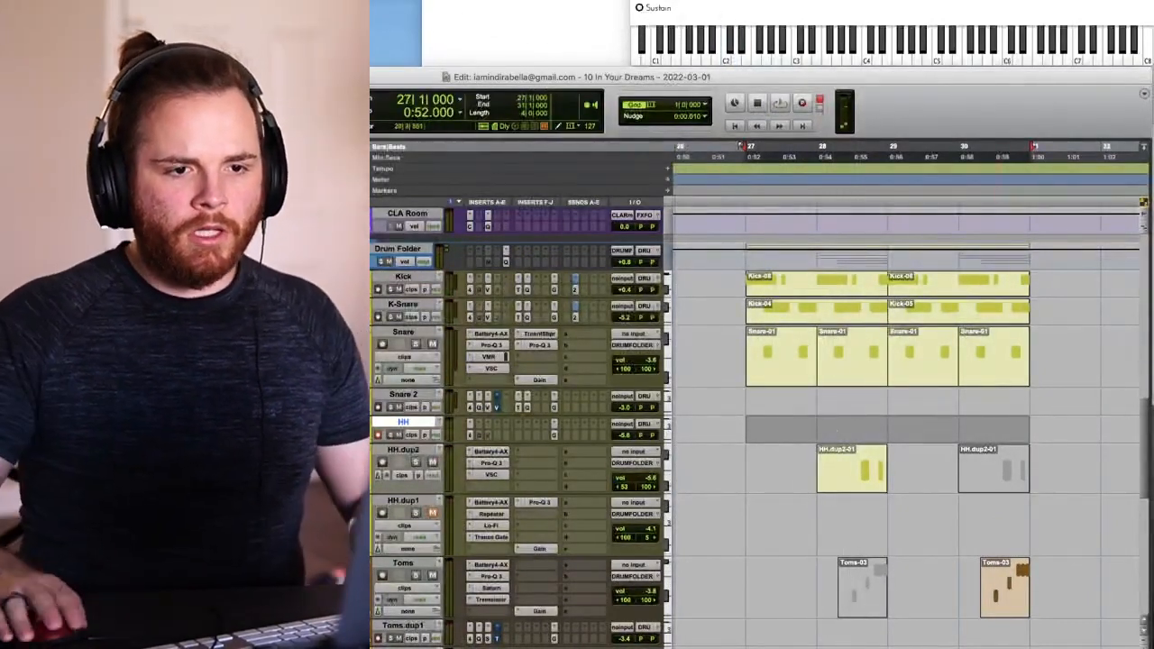
- Place the edit cursor at bar 26 on the HH track and start recording a hi-hat part
click(761, 427)
key(r)
click(791, 424)
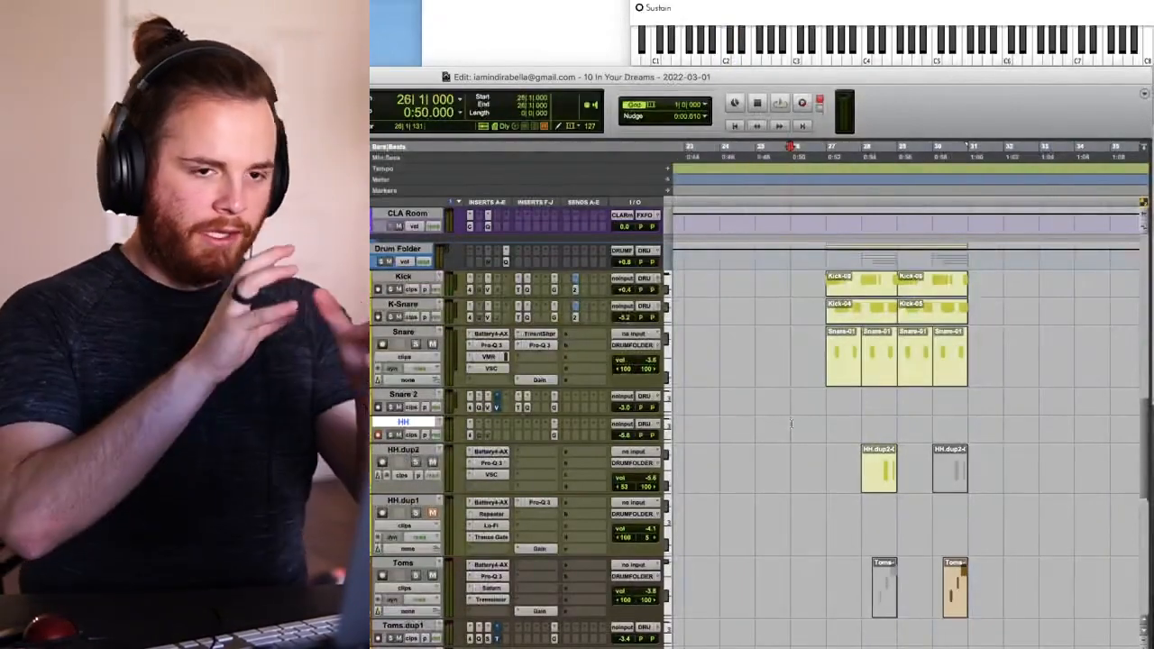
key(XF86AudioRaiseVolume)
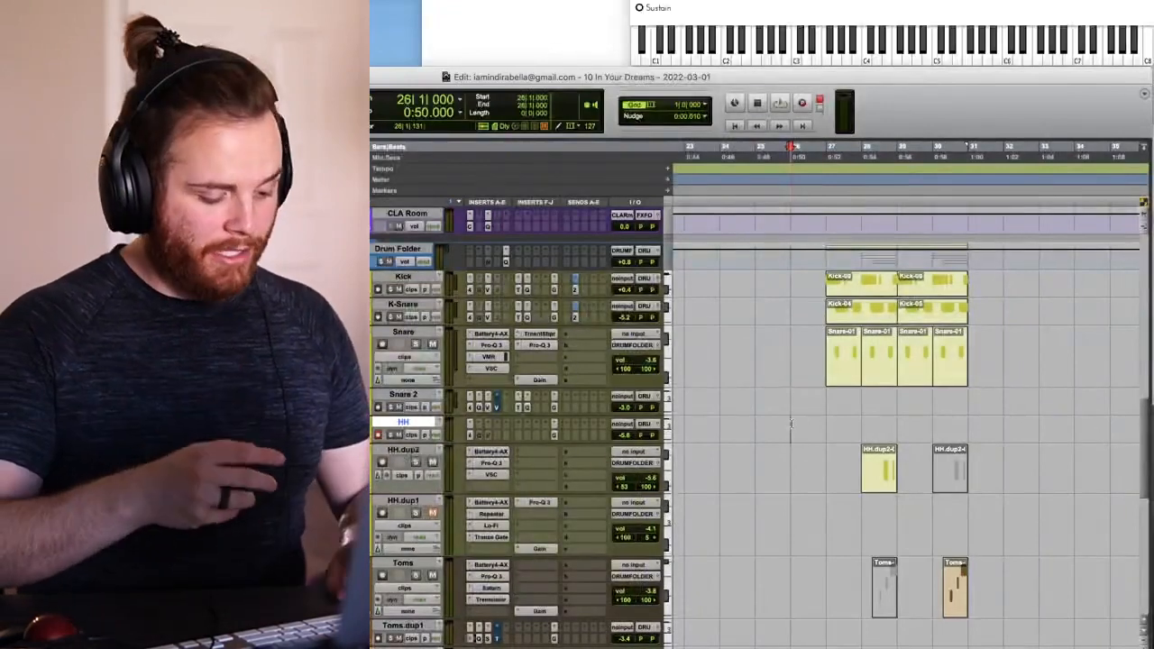
key(super+space)
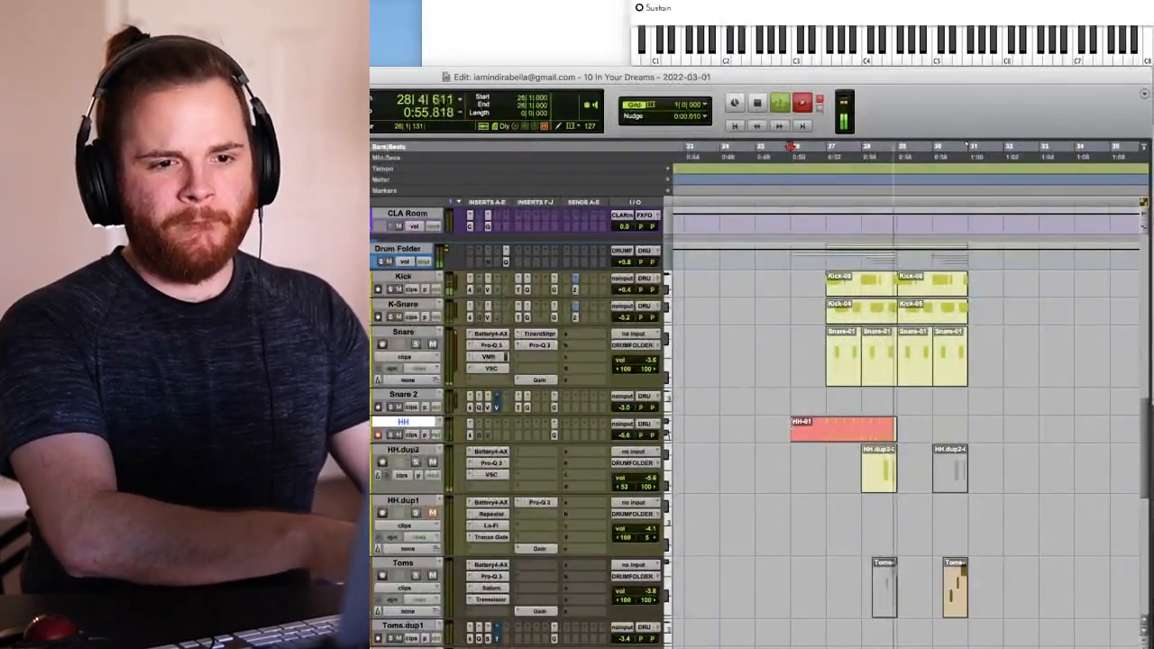
- Play back the recorded hi-hat clip from the end of bar 27 and from the end of bar 29
key(t)
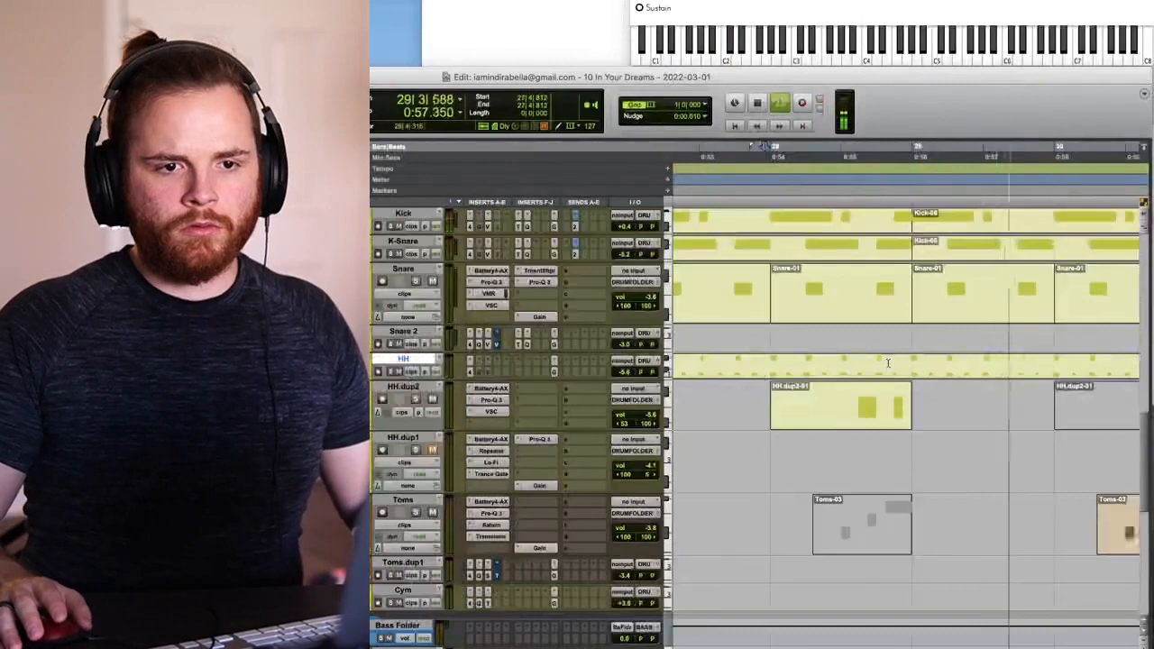
key(r)
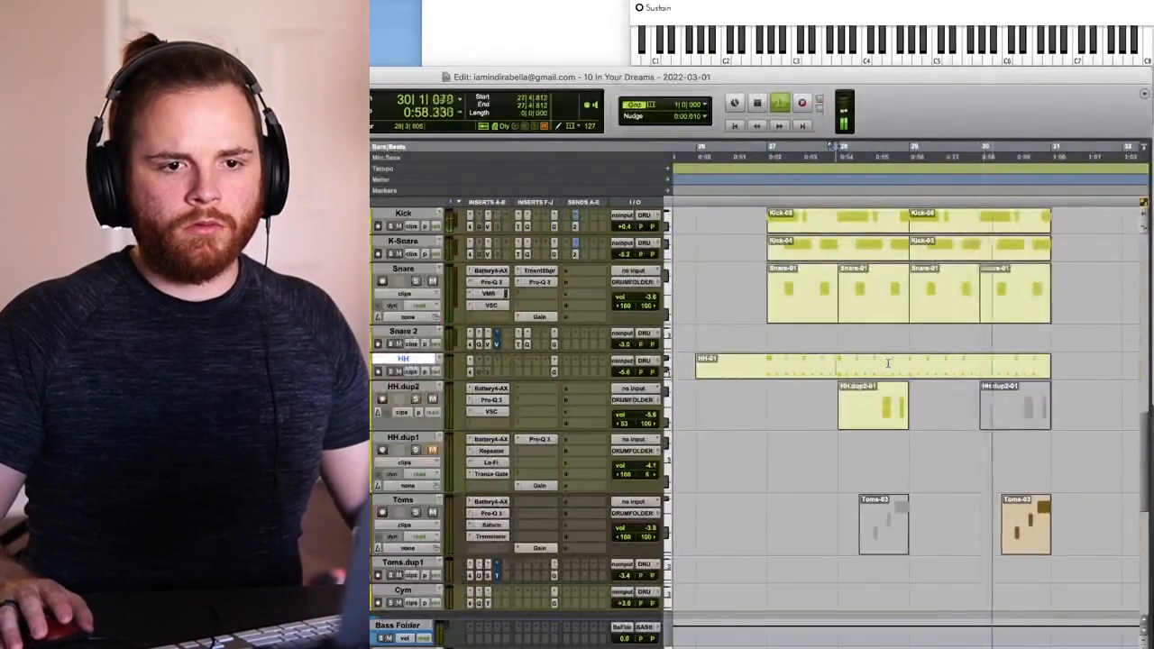
key(space)
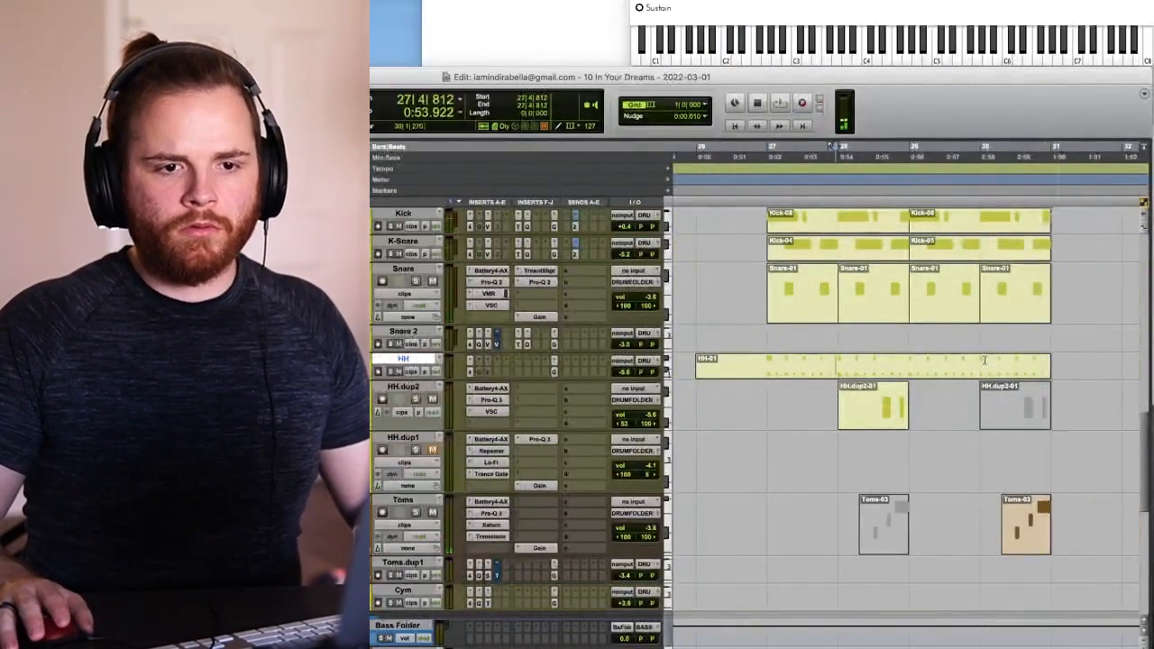
key(space)
key(t)
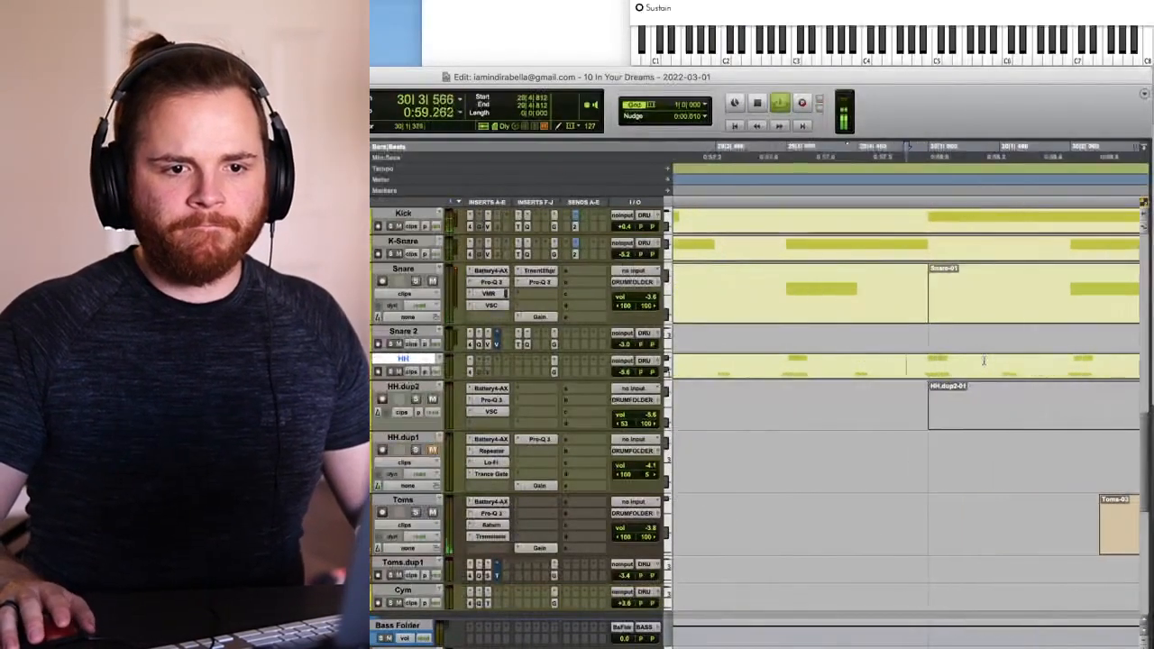
- Open the recorded HH clip in the MIDI editor and shift the hi-hat notes in bar 30 slightly later
key(space)
double_click(957, 373)
key(t)
key(t)
drag(715, 239, 749, 342)
key(r)
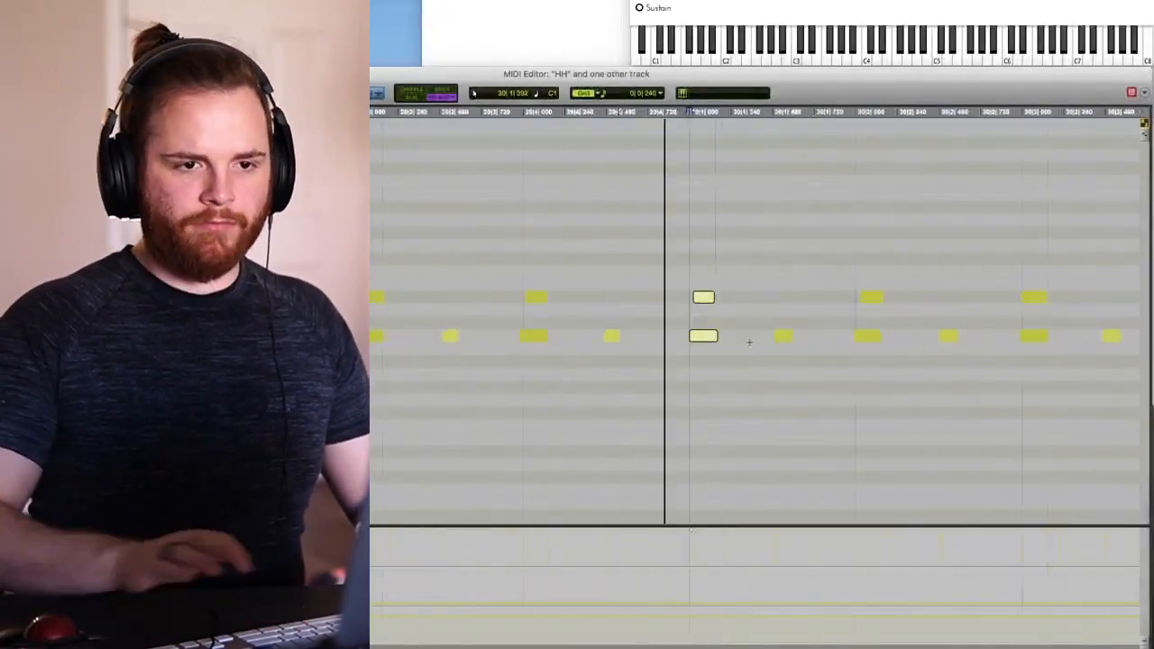
key(r)
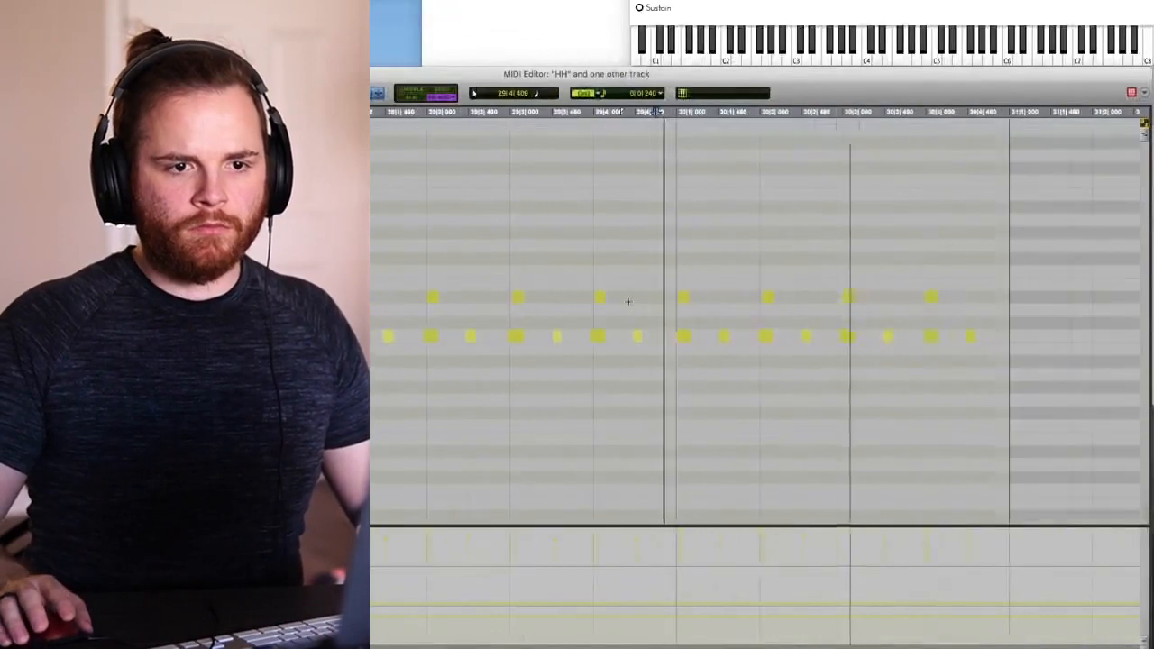
drag(989, 239, 724, 378)
drag(760, 273, 955, 335)
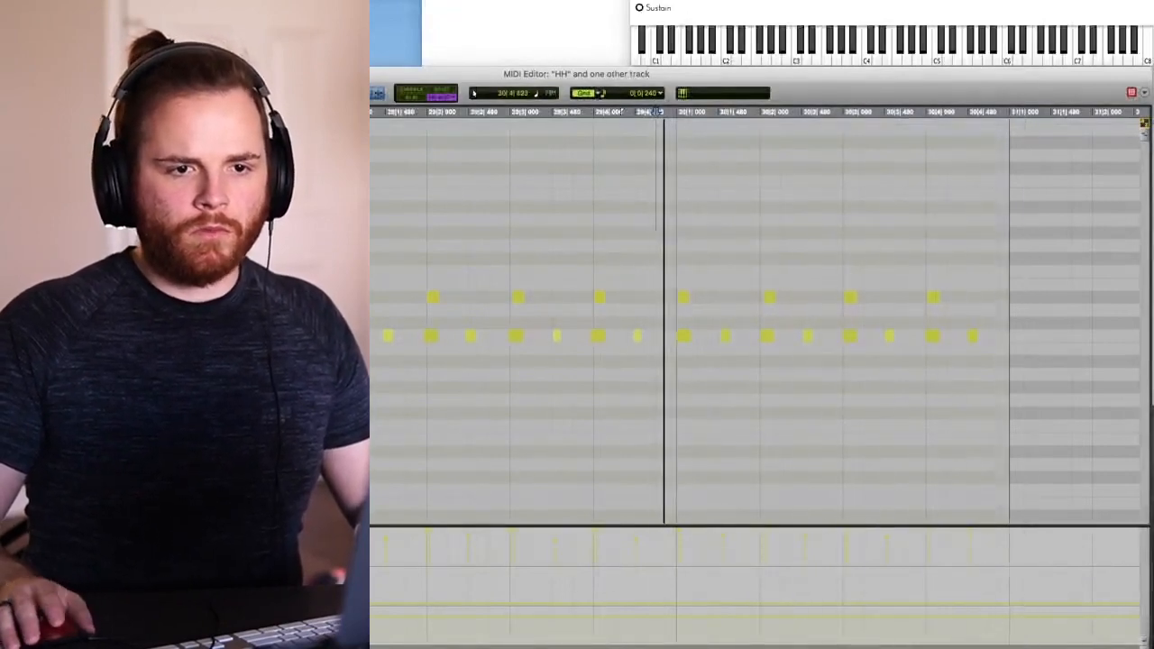
drag(919, 252, 986, 341)
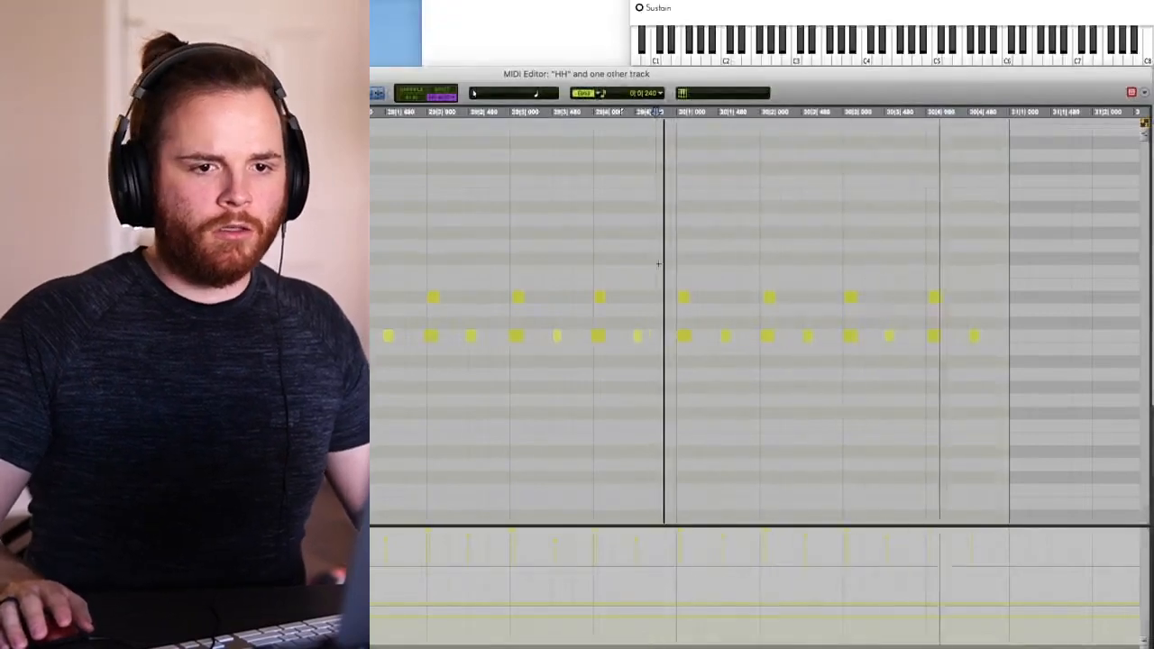
- In the HH track's Pro-Q 3, add bell cuts of about -4.7 dB near 4.2 kHz and about -4.3 dB near 250 Hz
key(space)
key(ctrl+=)
key(r)
click(749, 371)
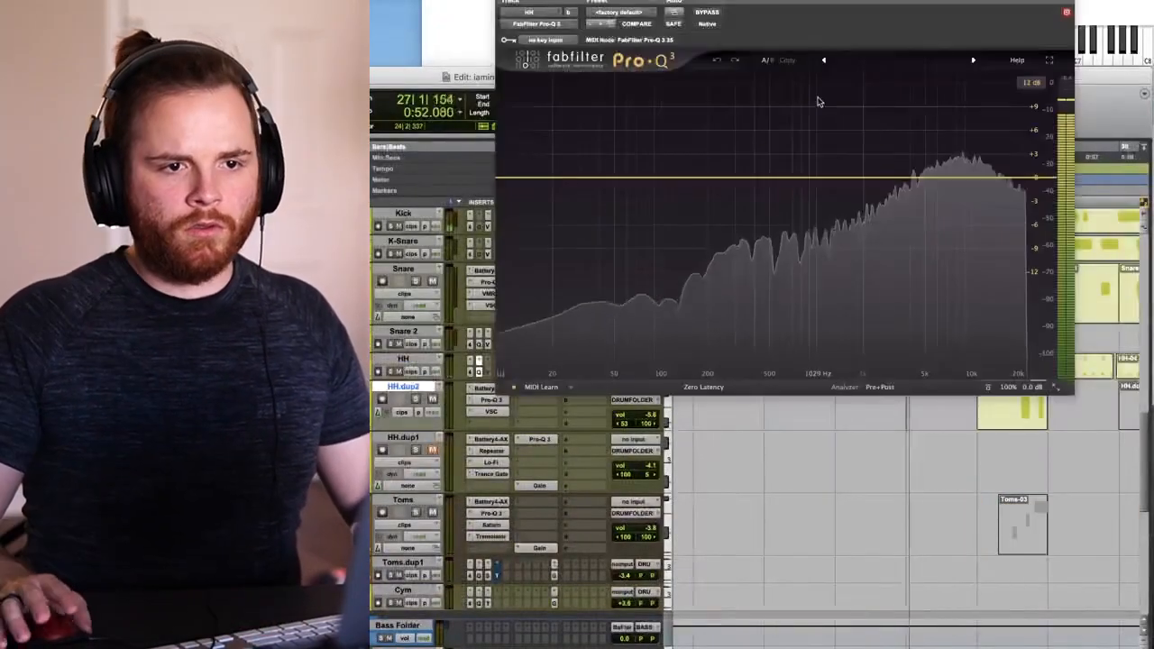
double_click(759, 96)
drag(759, 96, 912, 212)
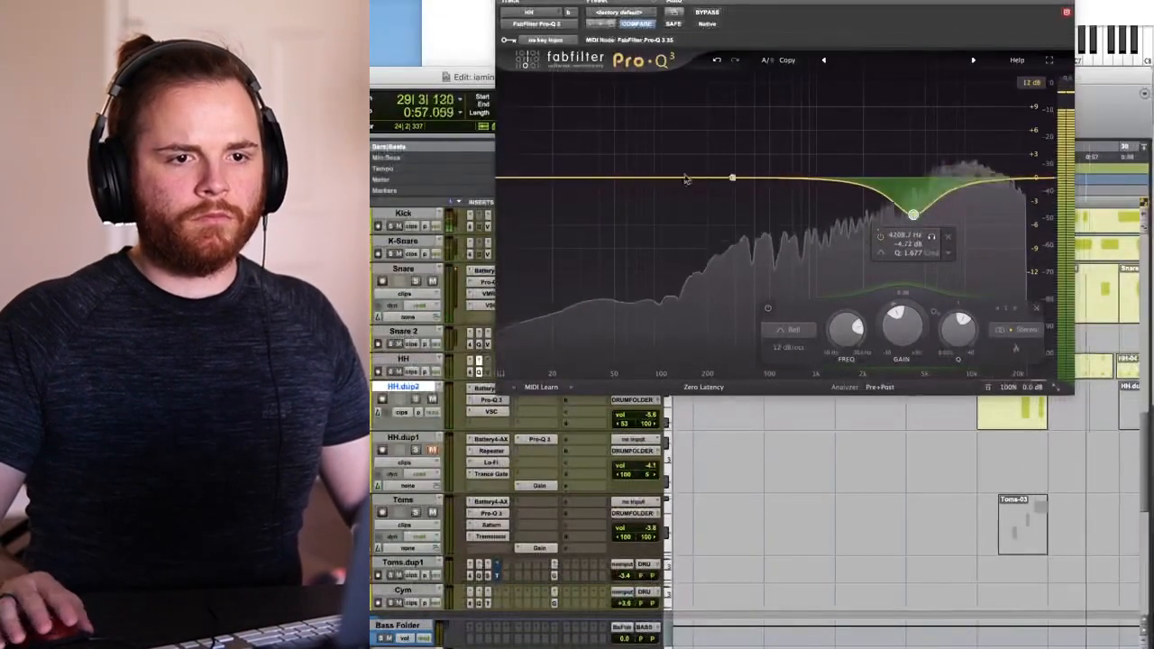
double_click(718, 200)
mouse_move(721, 200)
mouse_down()
mouse_move(726, 245)
mouse_move(723, 212)
mouse_up()
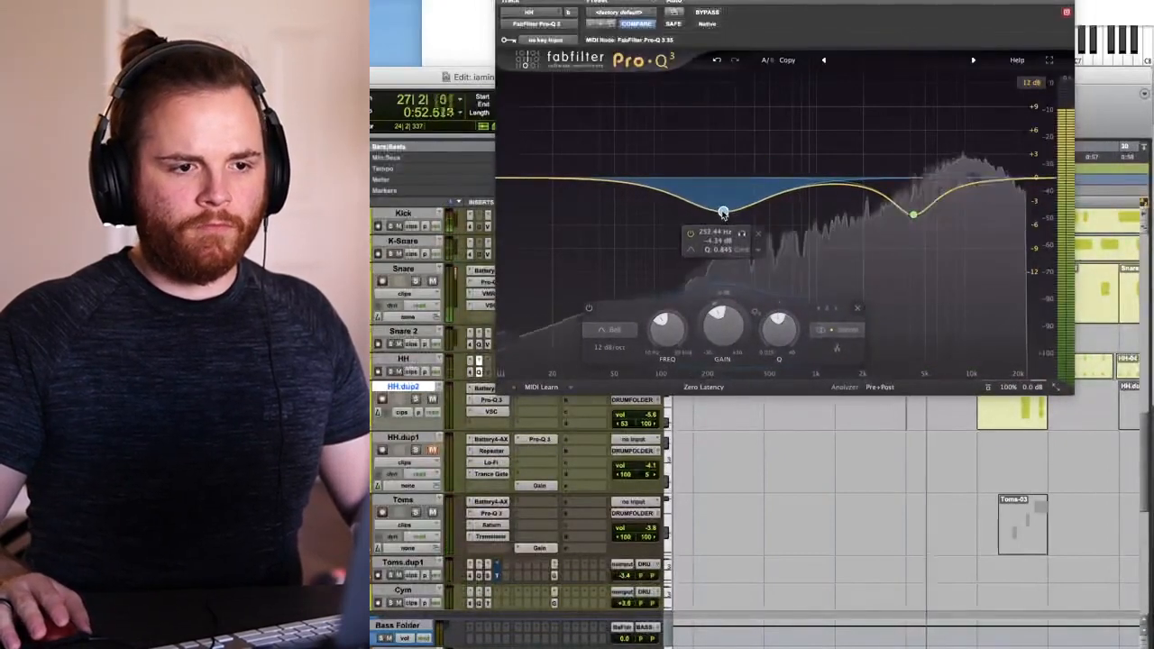
key(r)
key(super+w)
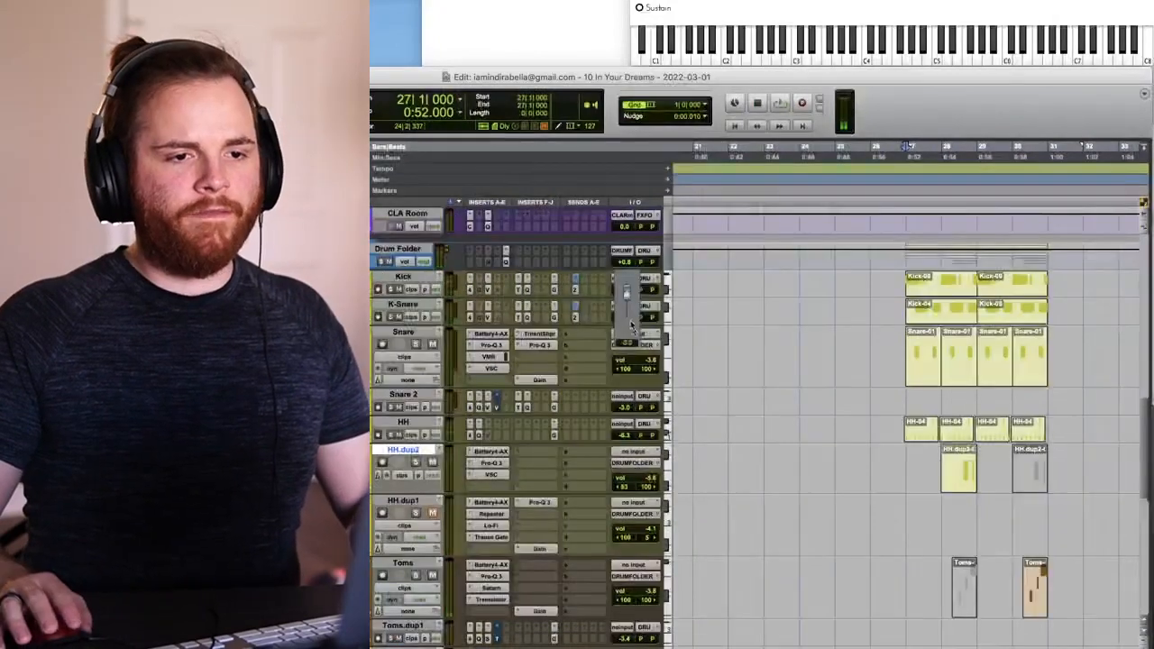
- Lower the Kick track's volume to -3.2 dB and play the drum loop from bar 27
drag(626, 306, 632, 323)
key(t)
key(space)
key(r)
key(XF86AudioRaiseVolume)
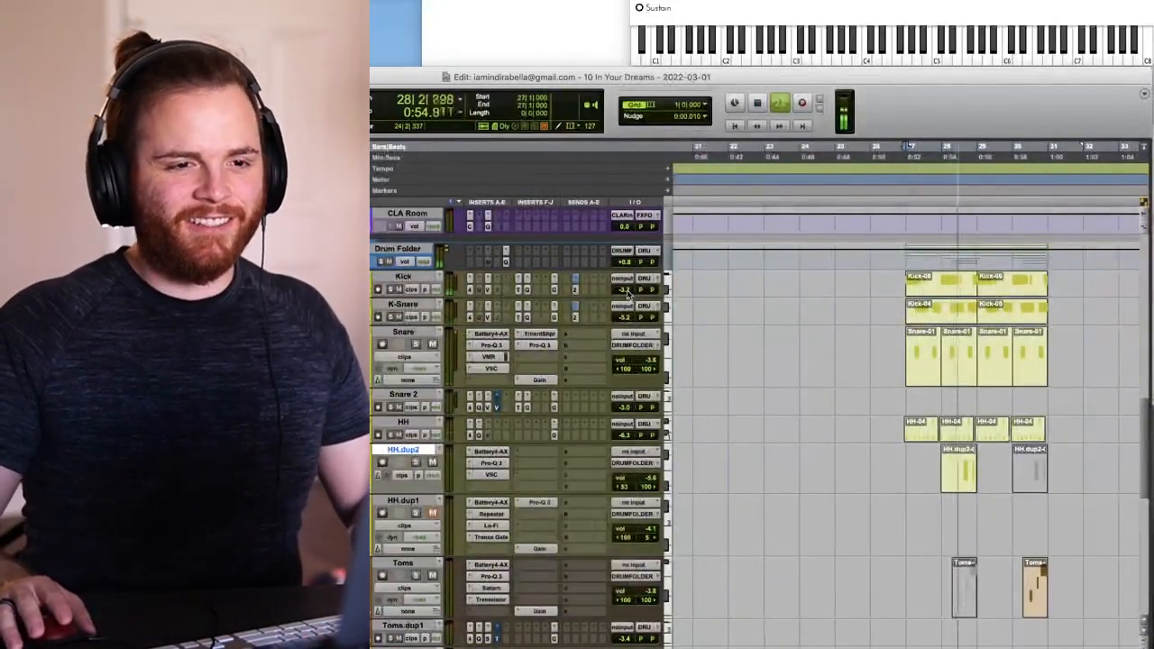
key(t)
key(space)
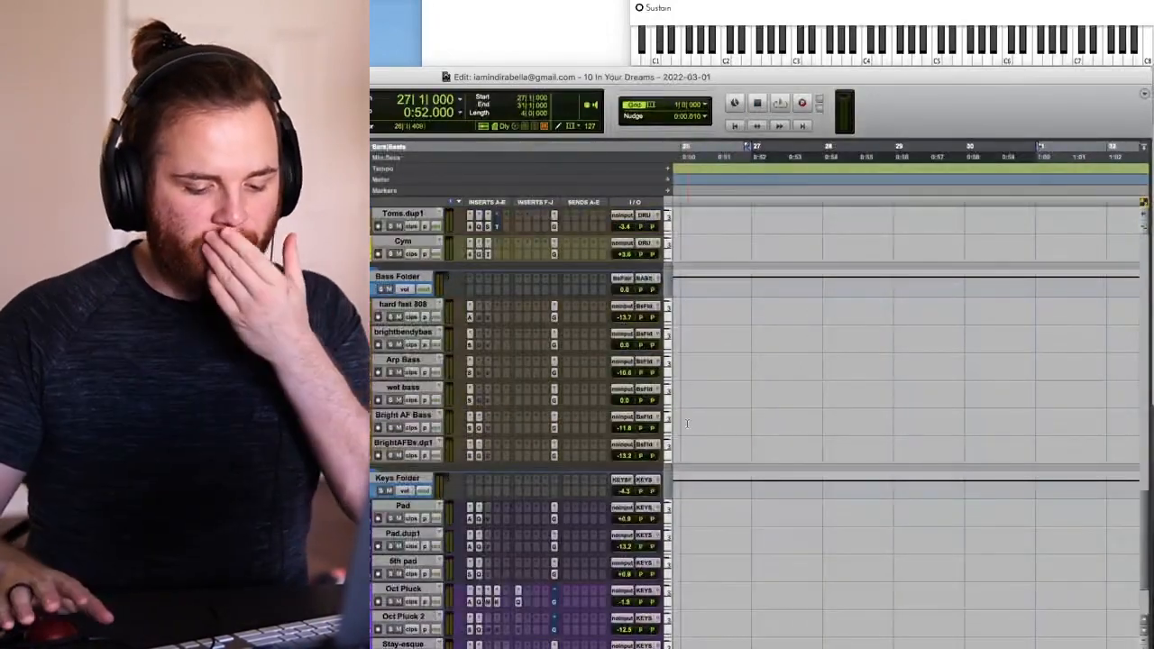
scroll(687, 424, down, 4)
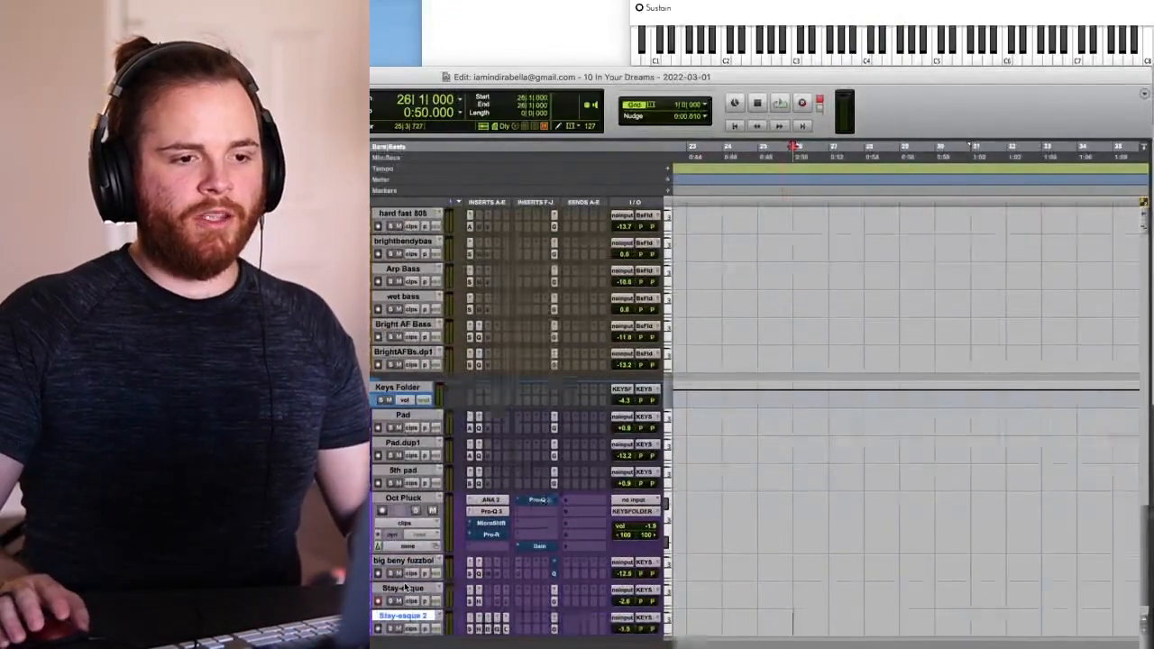
scroll(405, 584, down, 2)
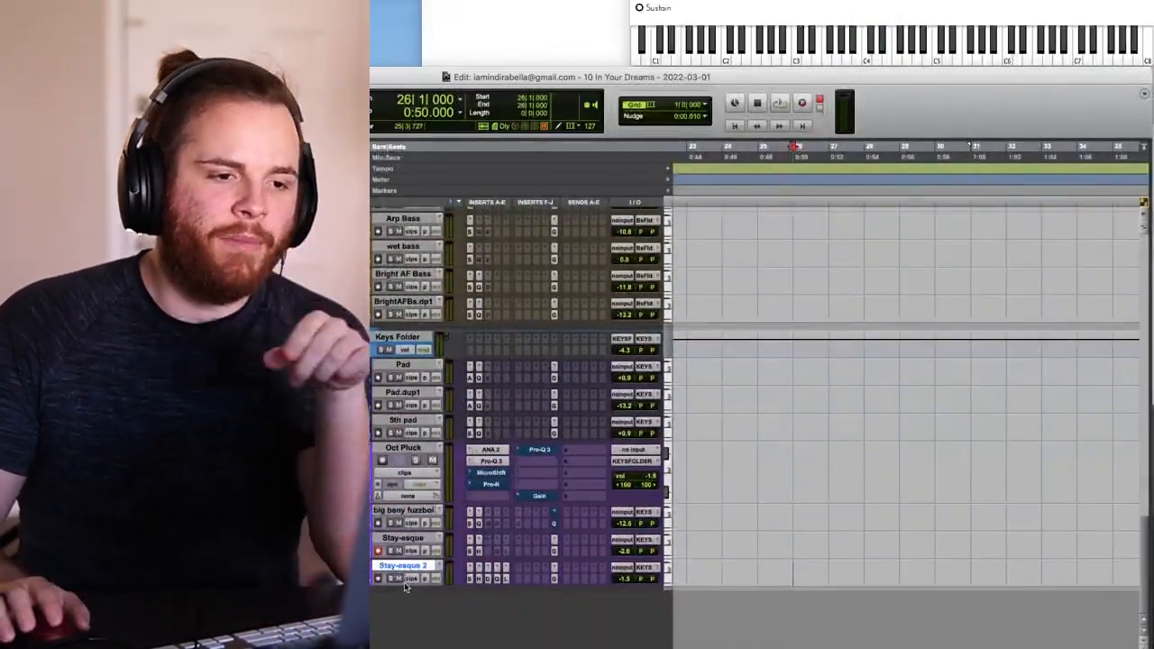
scroll(420, 547, up, 3)
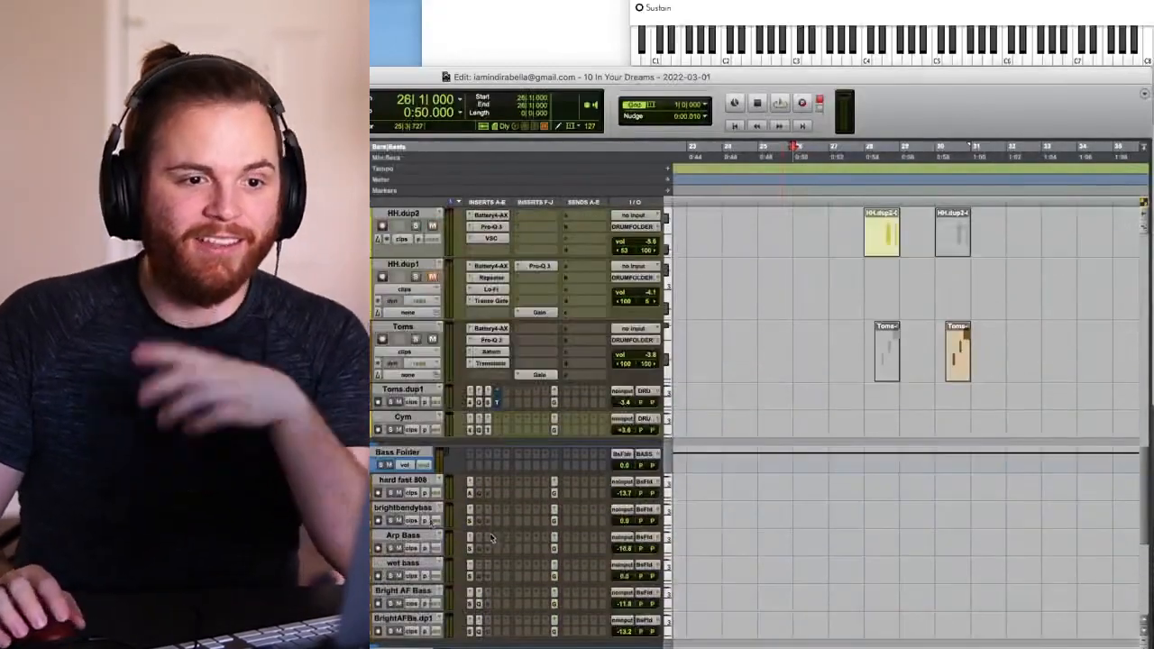
scroll(500, 539, down, 3)
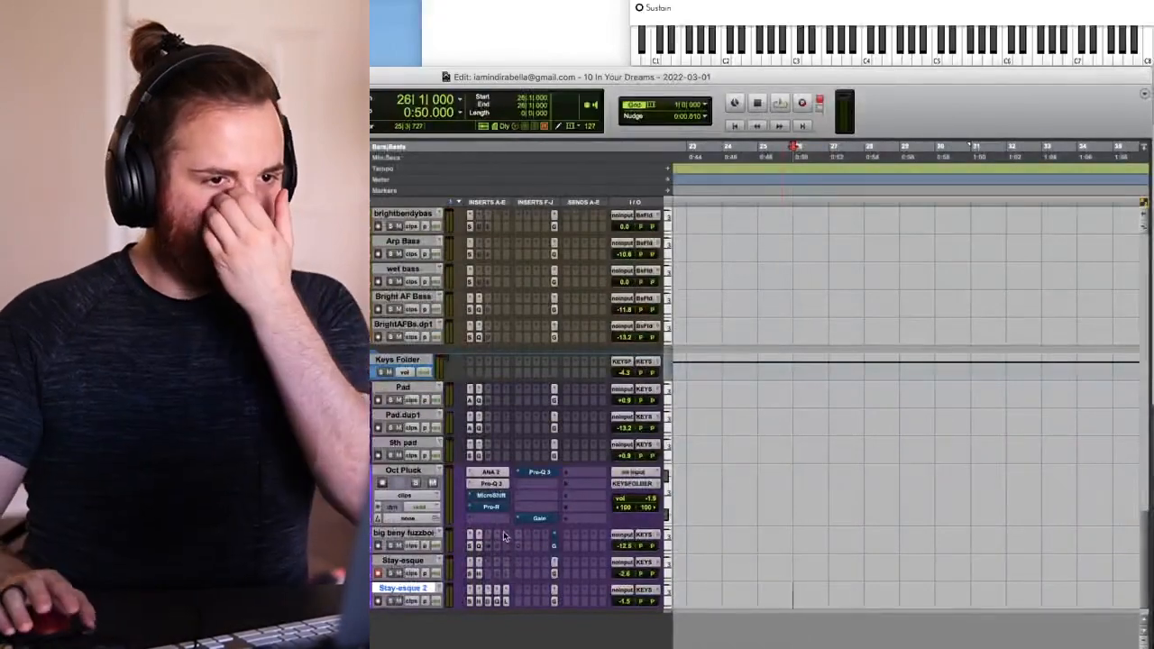
scroll(504, 537, up, 6)
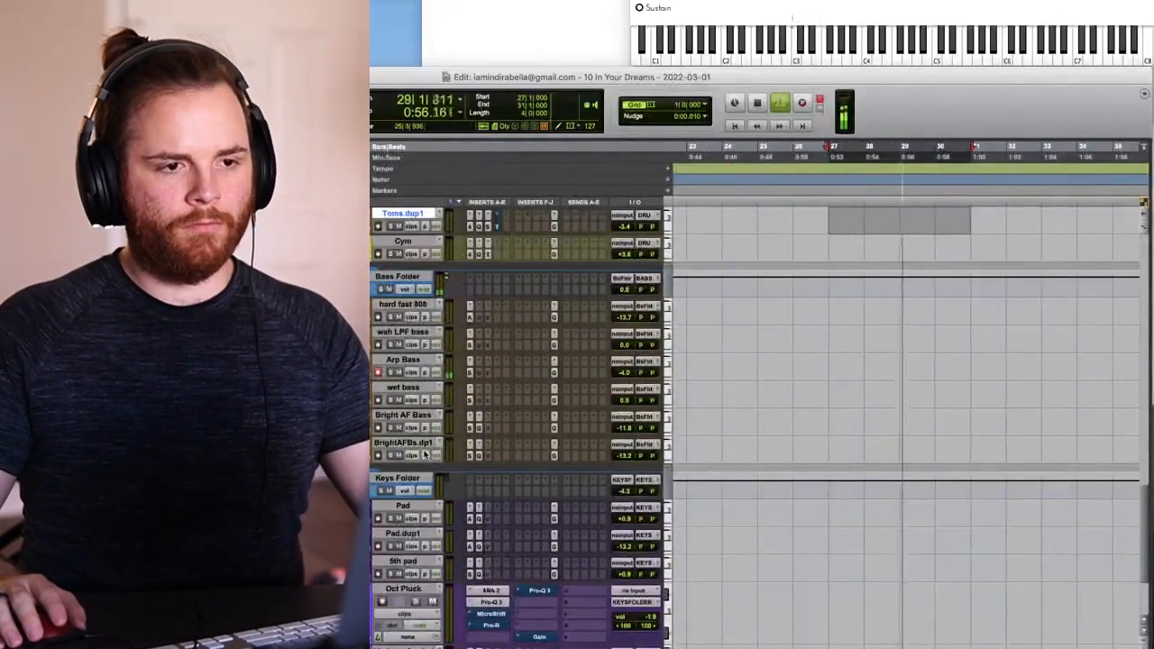
- Repeat the drum clips of bars 27 to 30 after bar 30 and record the Arp Bass from bar 27
scroll(811, 371, up, 5)
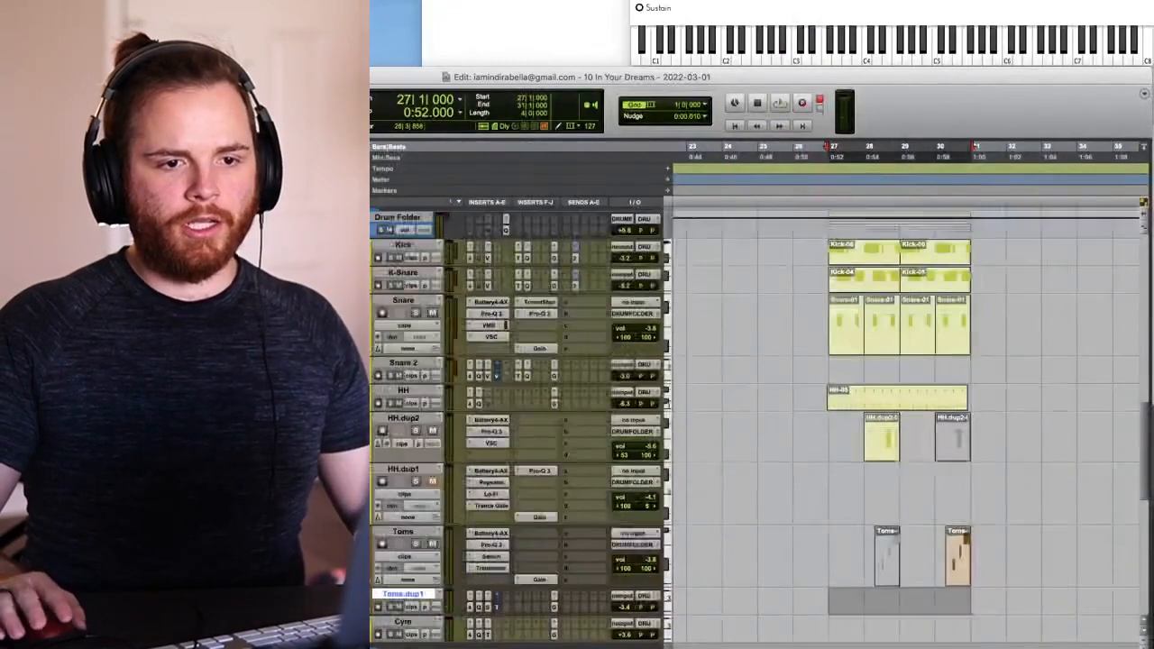
drag(827, 548, 974, 239)
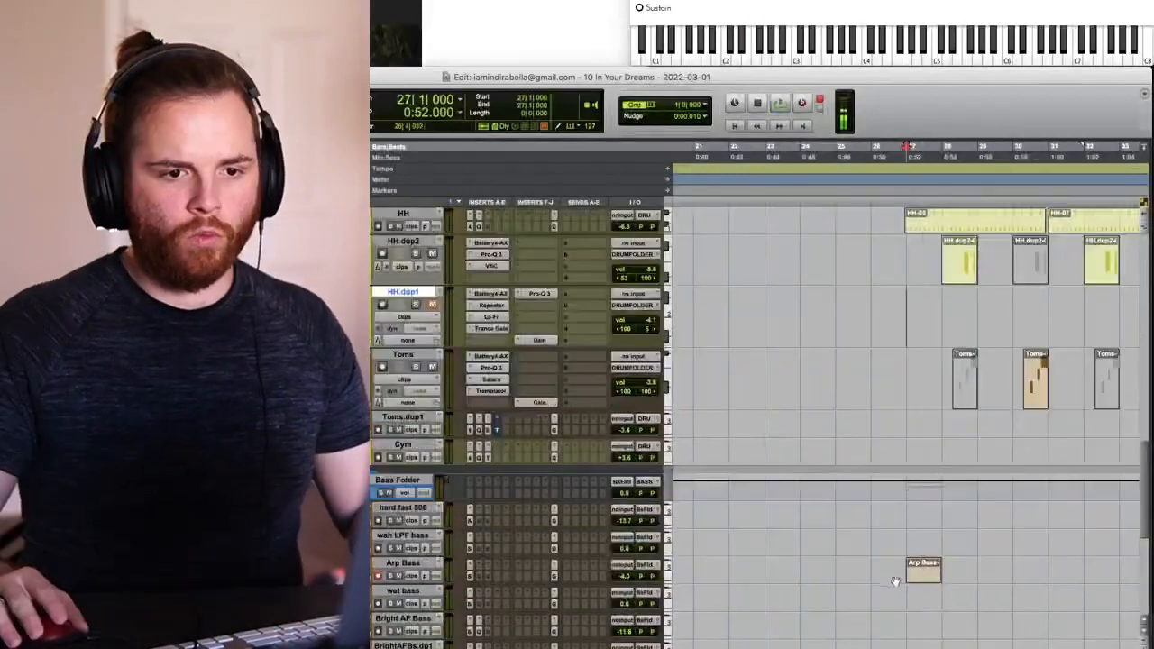
key(super+space)
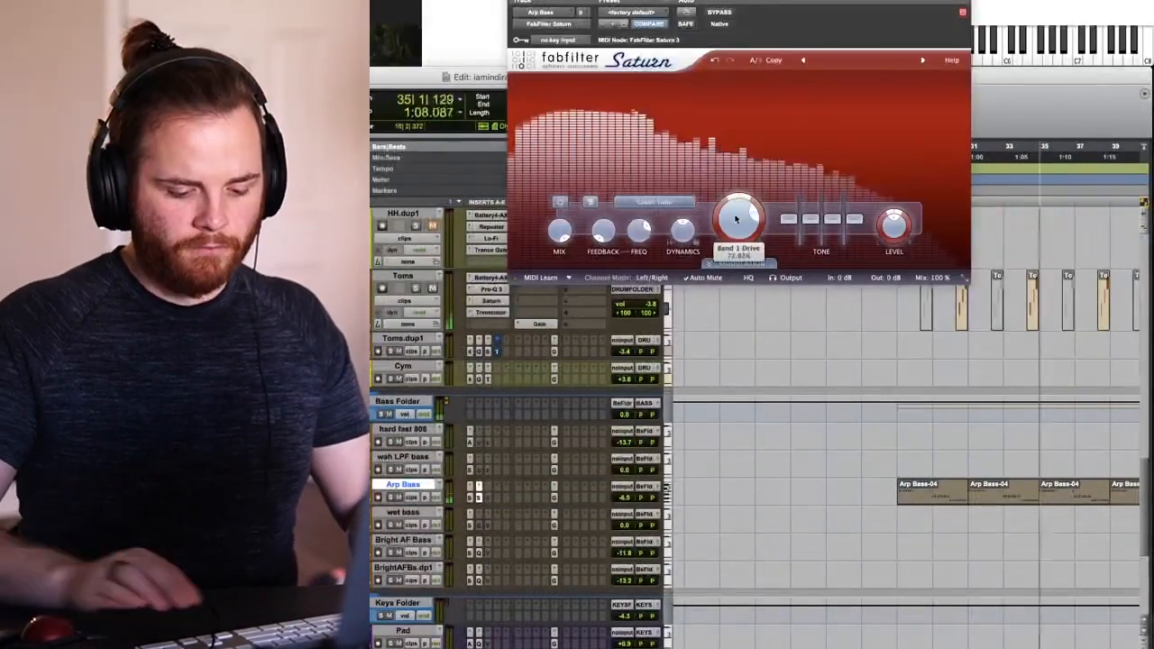
- Add a Flat Tilt band in the Arp Bass track's Pro-Q 3 at about 677 Hz and -2.7 dB to darken the sound
key(XF86AudioRaiseVolume)
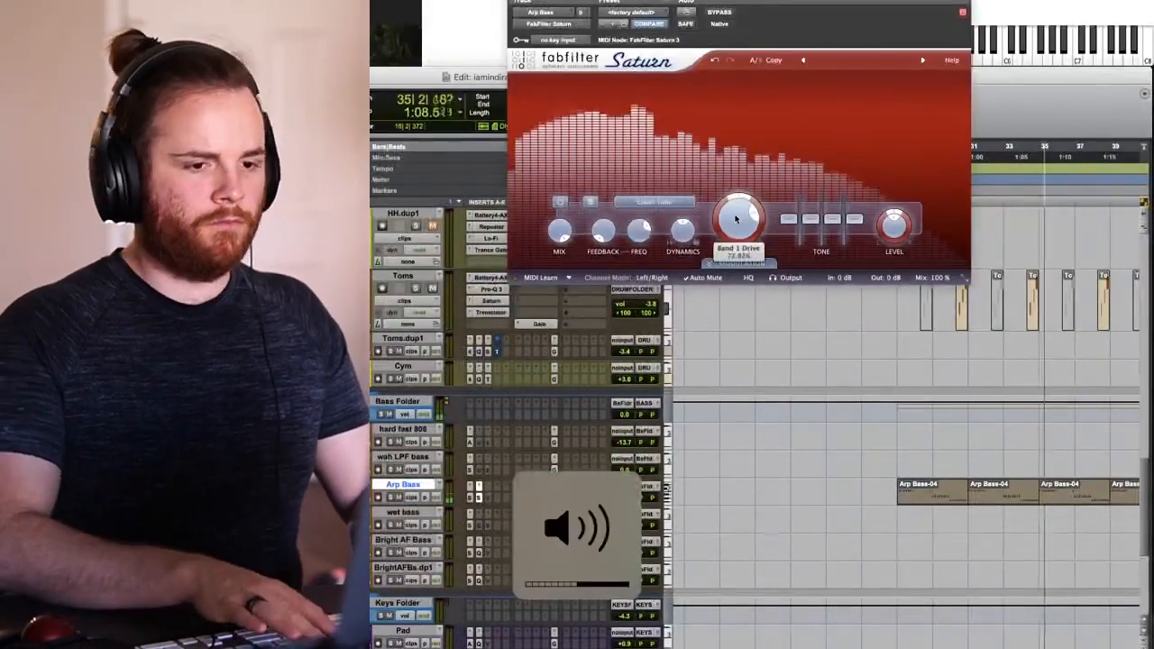
mouse_move(739, 220)
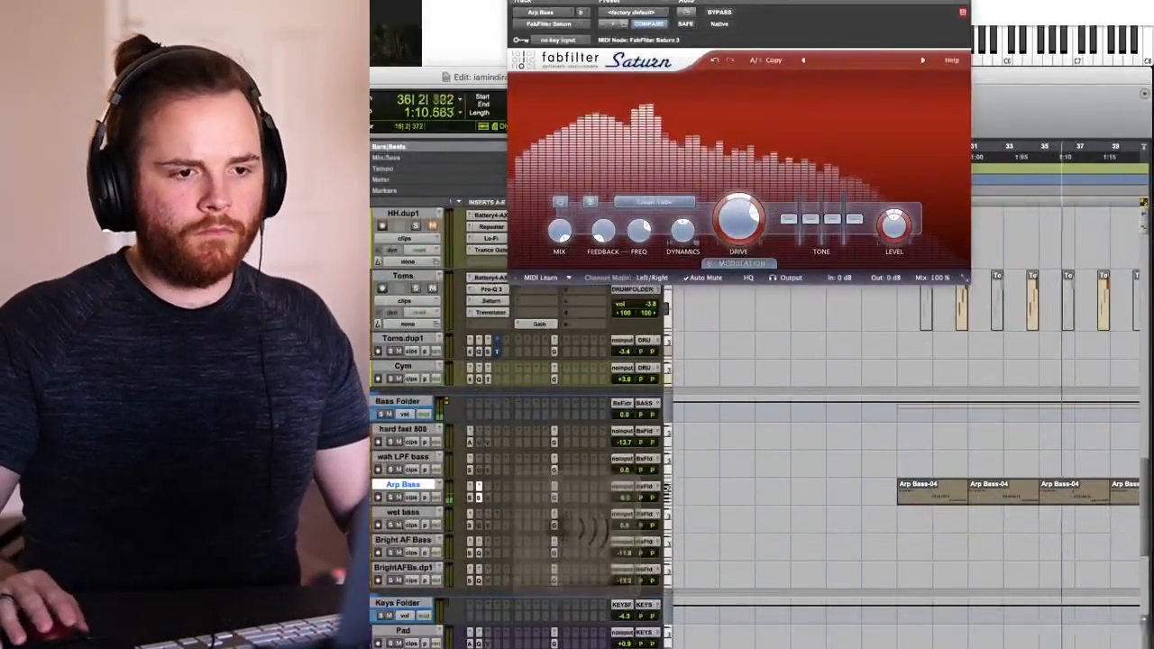
click(496, 495)
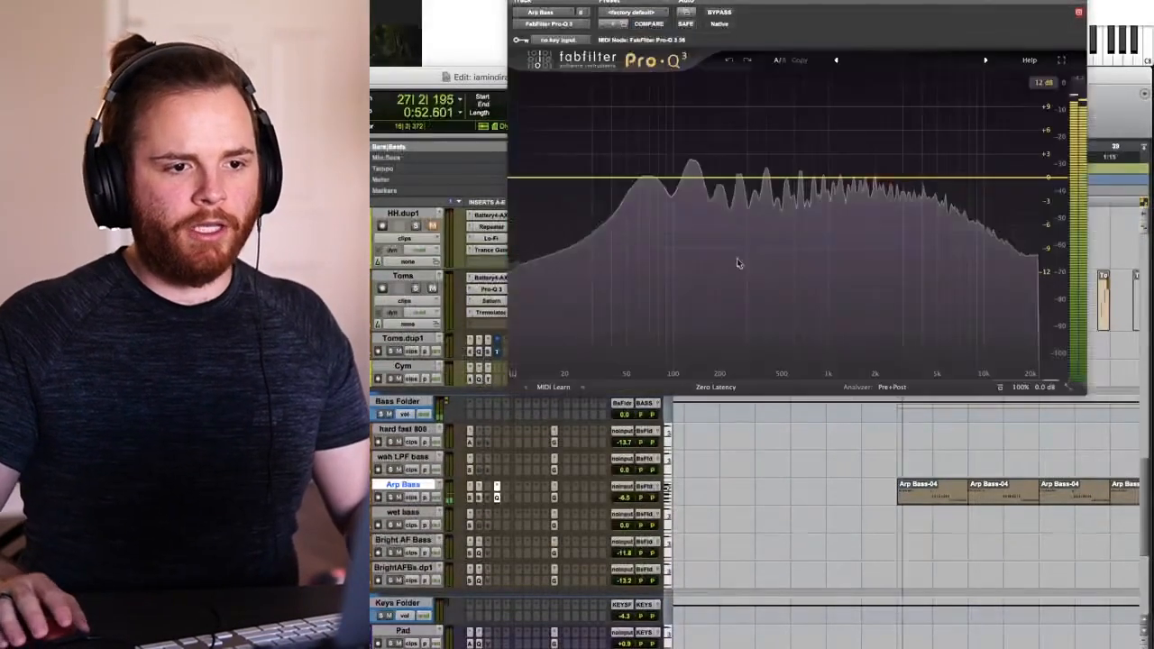
click(794, 171)
click(763, 149)
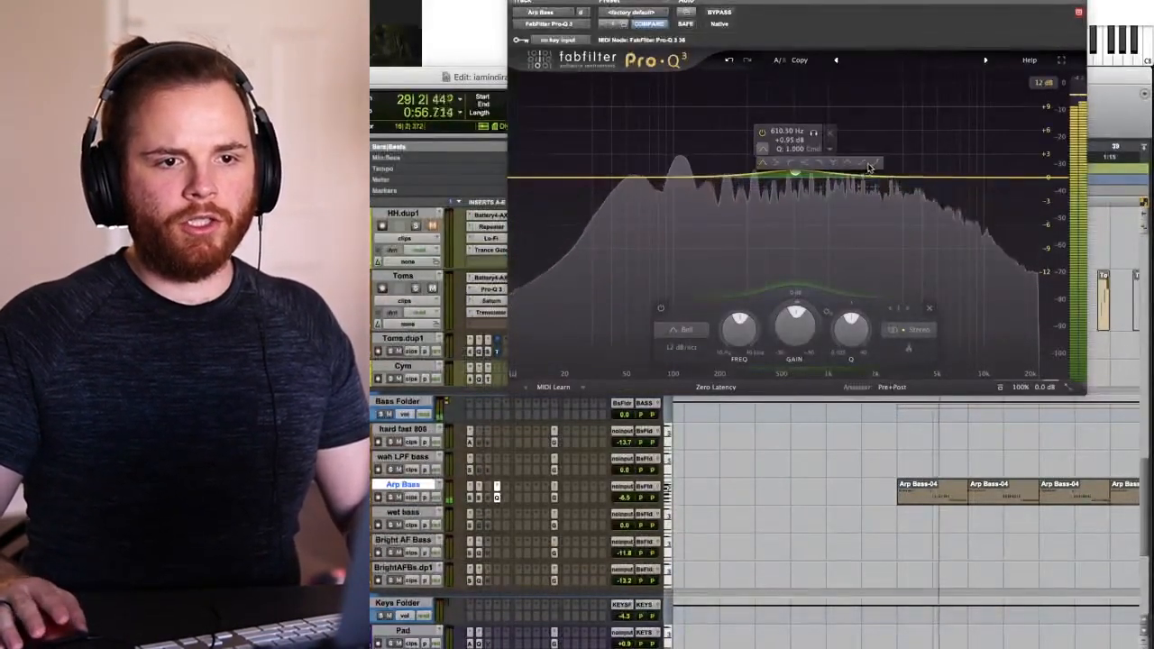
click(873, 164)
drag(795, 171, 802, 196)
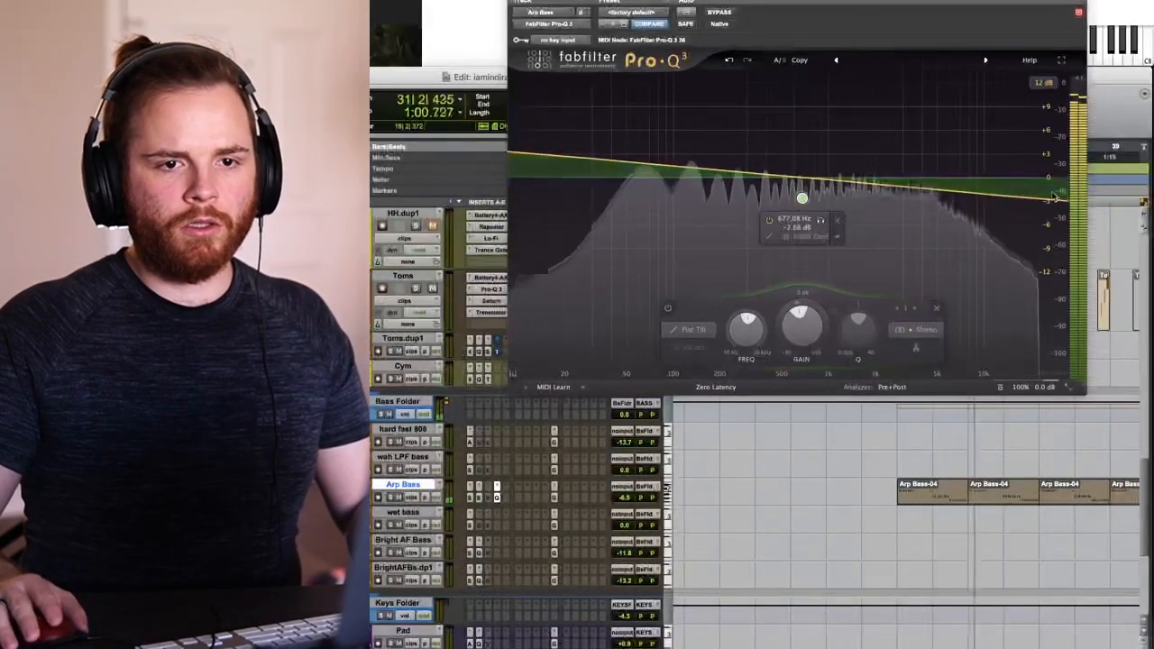
drag(959, 187, 902, 220)
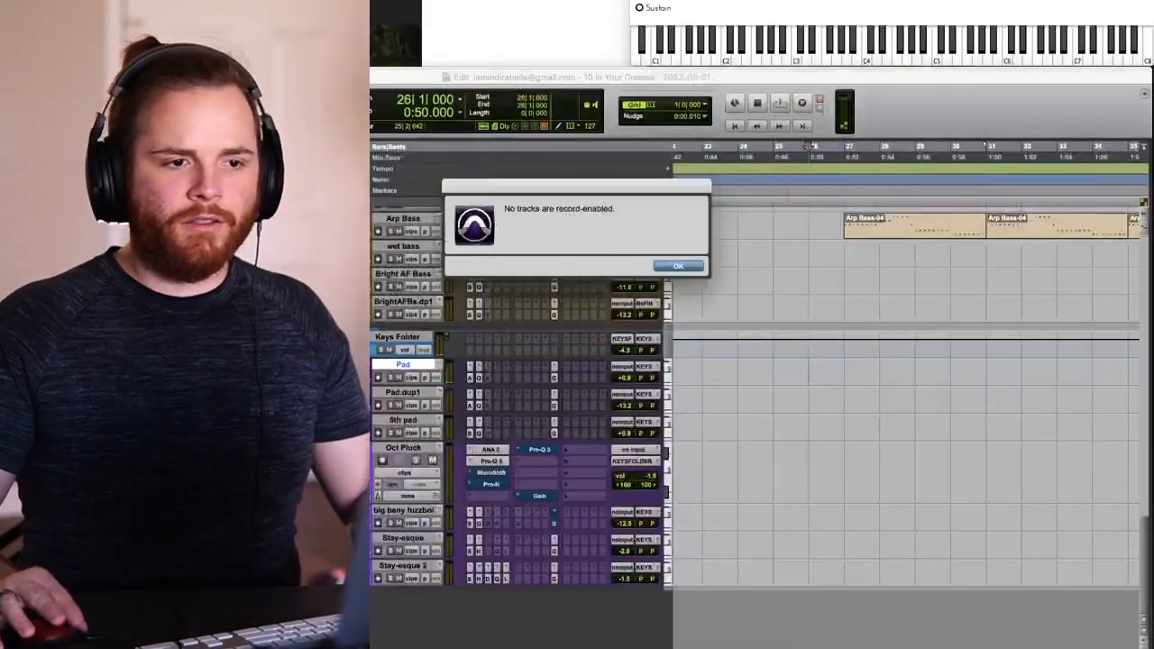
- Record the Pad chords for bars 27 to 30, starting at bar 26, and play them back
click(687, 268)
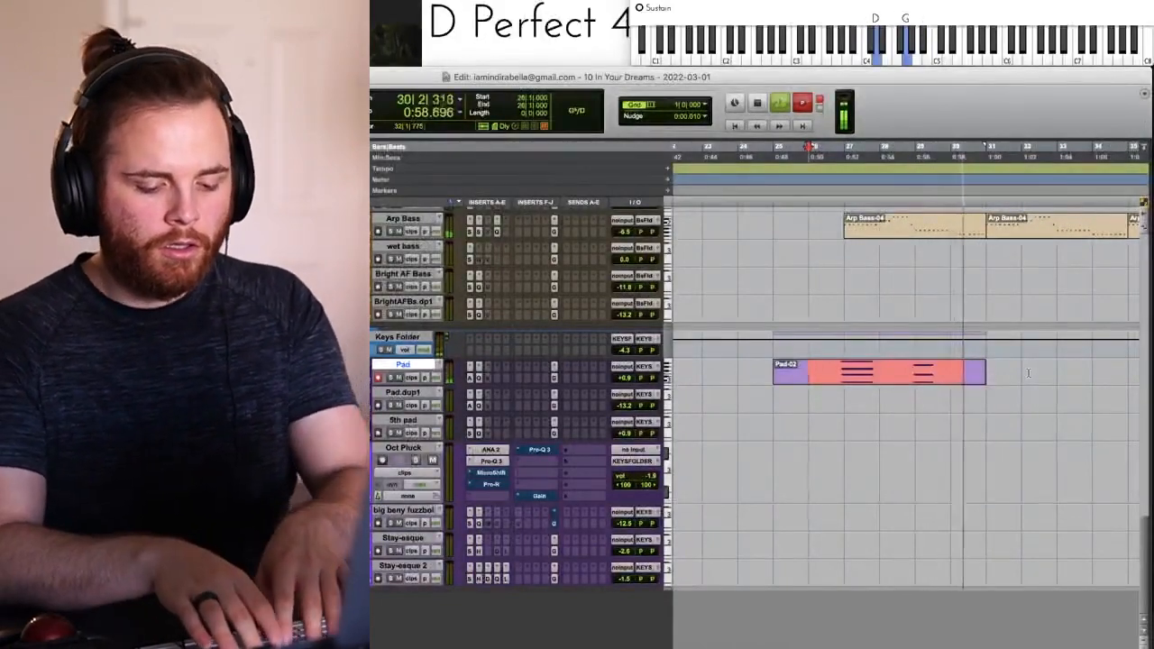
key(space)
click(947, 253)
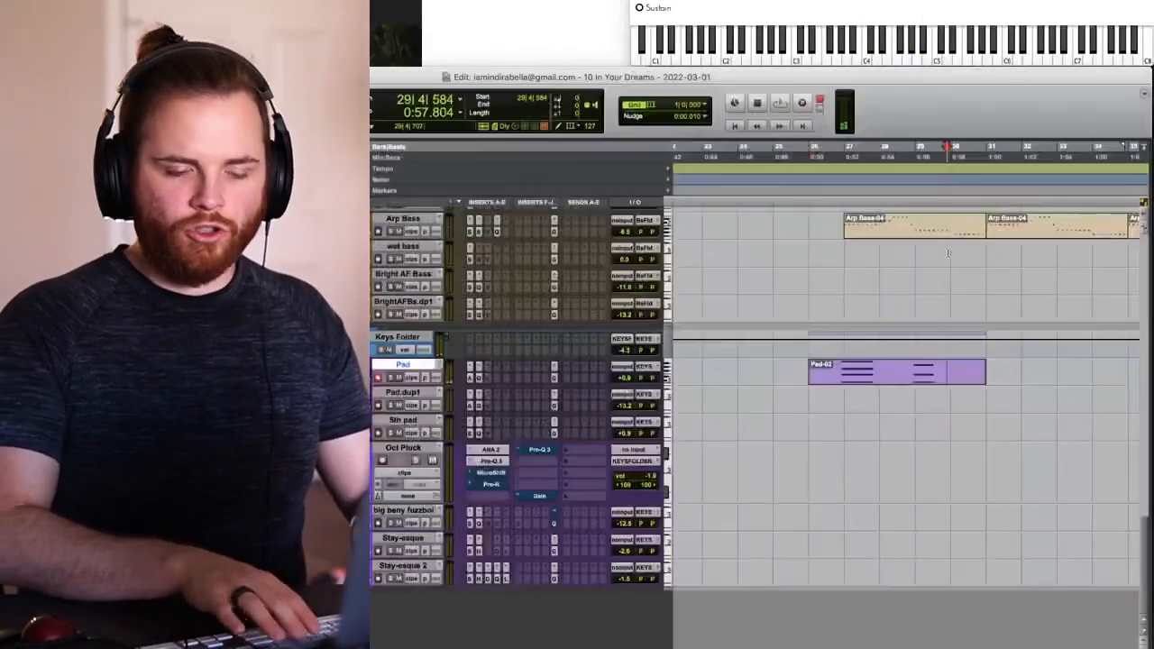
click(881, 381)
key(space)
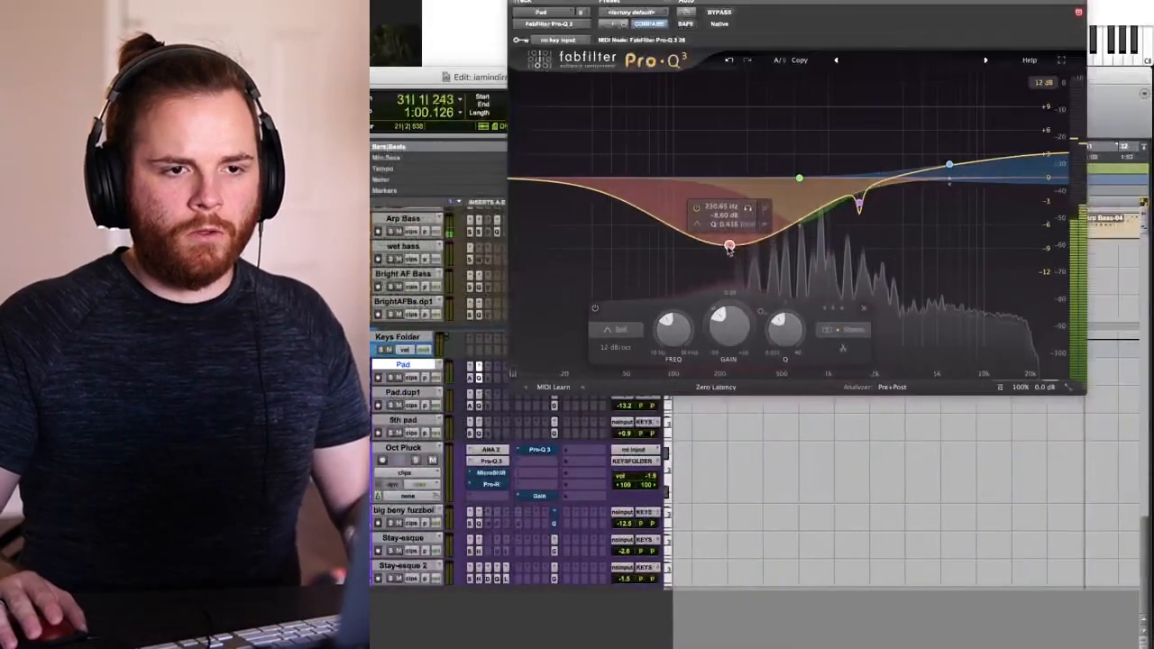
- In the Pad track's Pro-Q 3, shift the low bell cut to about 200 Hz and raise the high shelf boost
drag(729, 250, 719, 252)
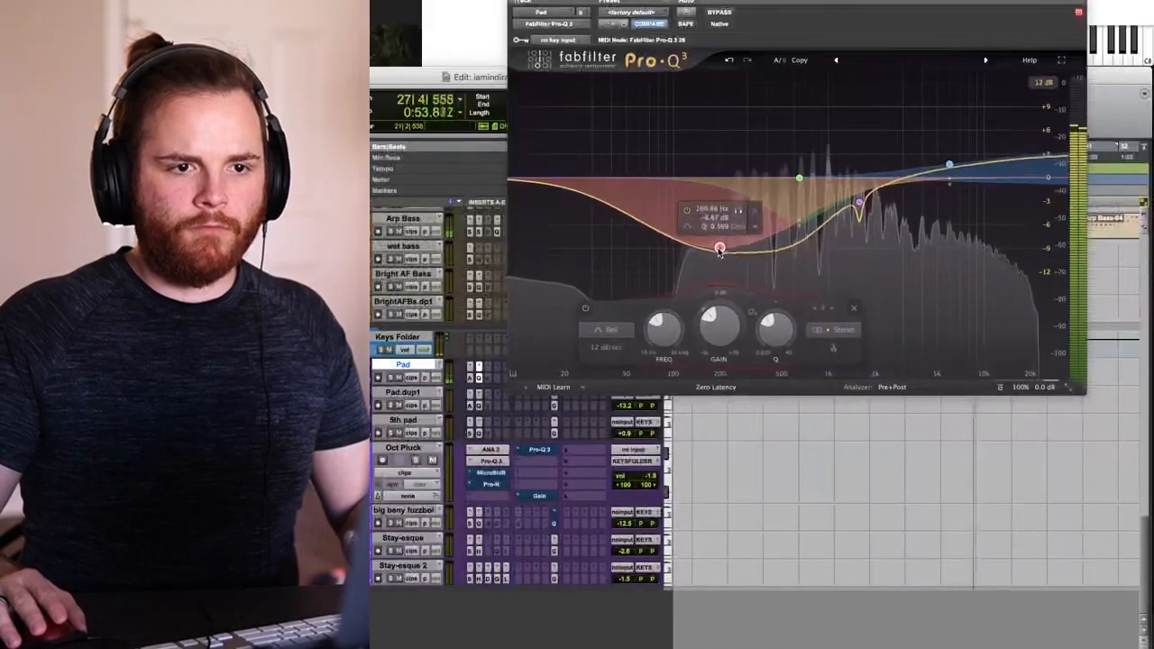
drag(949, 165, 927, 150)
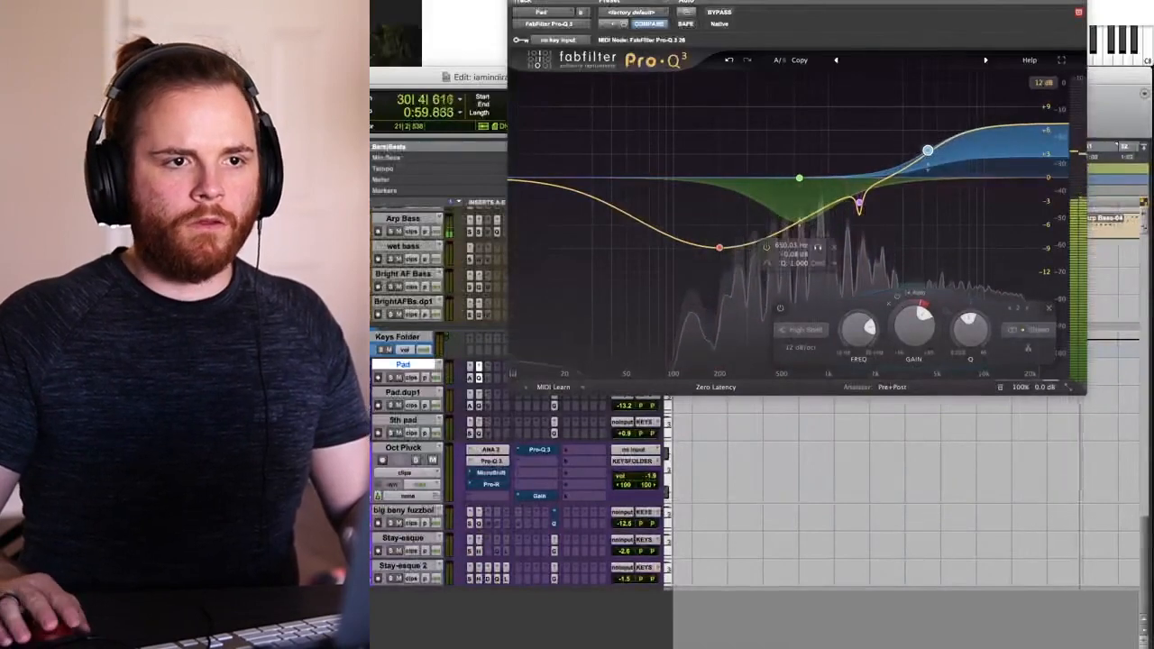
key(space)
key(super+w)
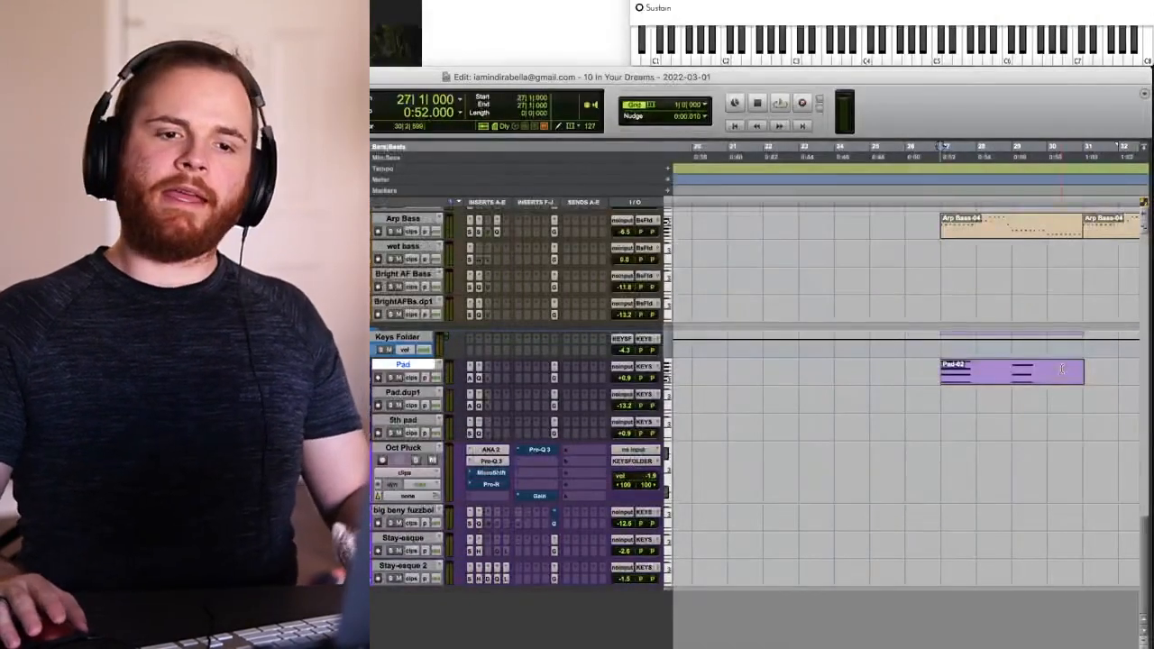
- Repeat the four-bar Pad clip from bar 31 onward
double_click(1062, 368)
key(r)
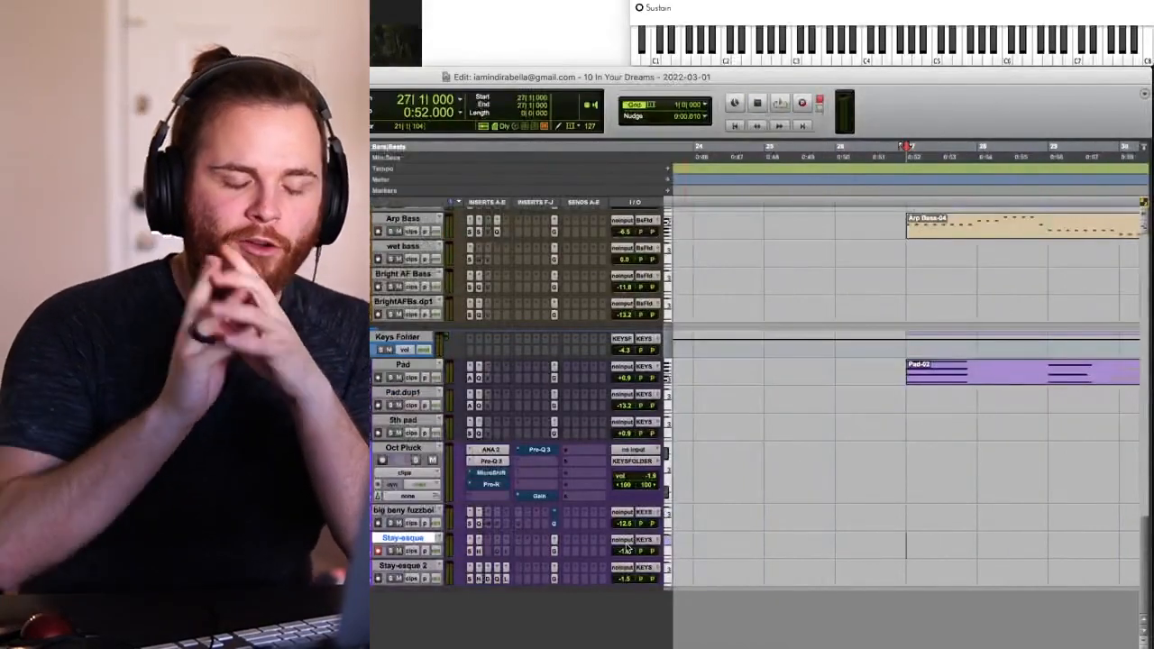
- Check the H-Delay settings on the Stay-esque track and record a first melodic take from bar 26
click(479, 551)
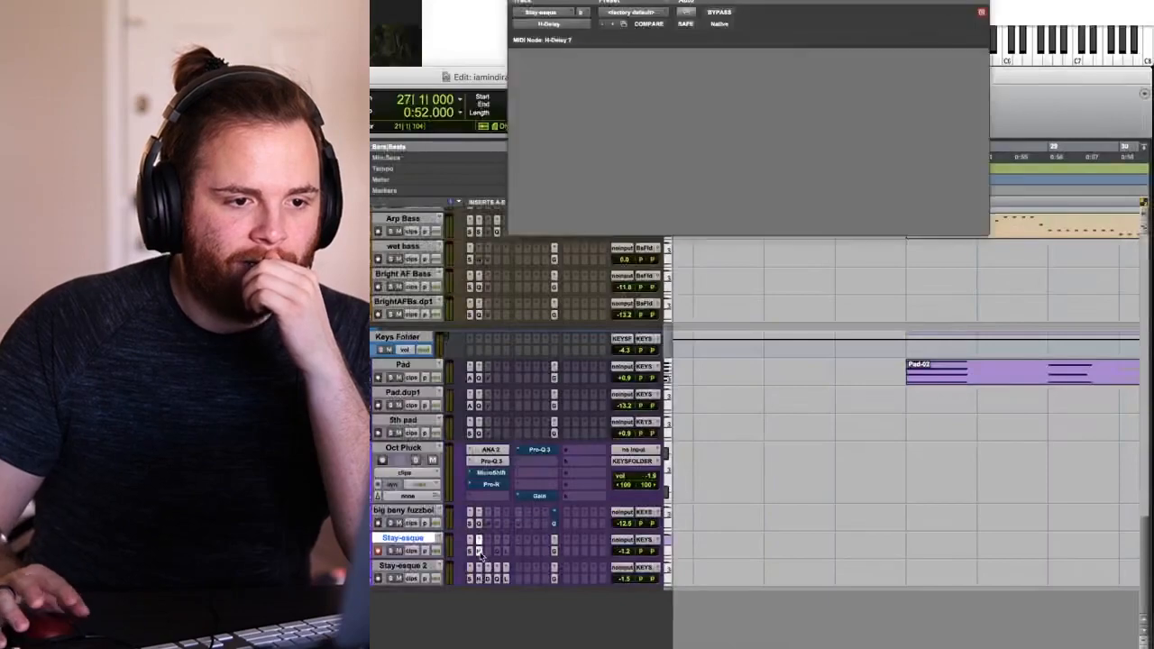
drag(692, 3, 802, 94)
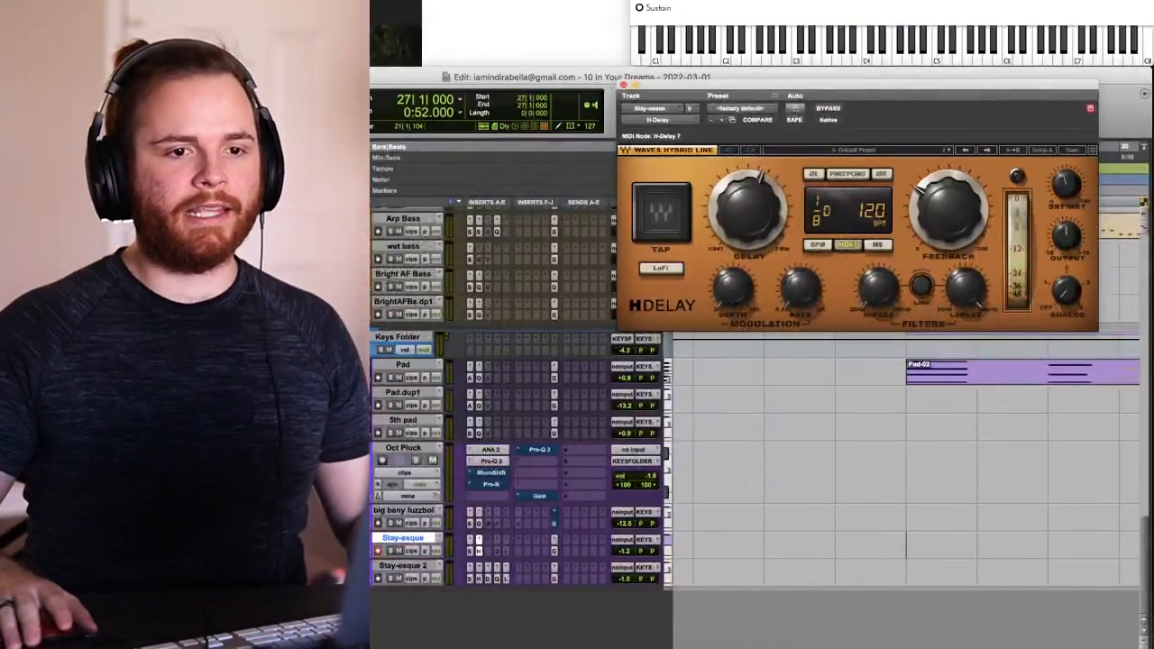
click(623, 85)
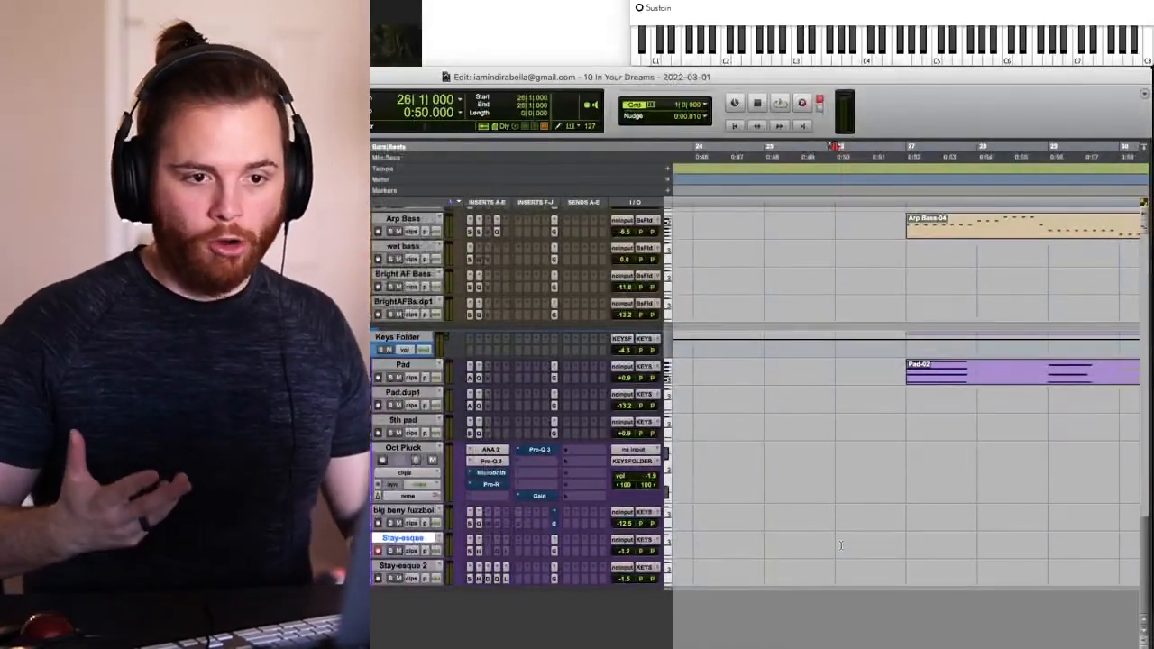
key(super+space)
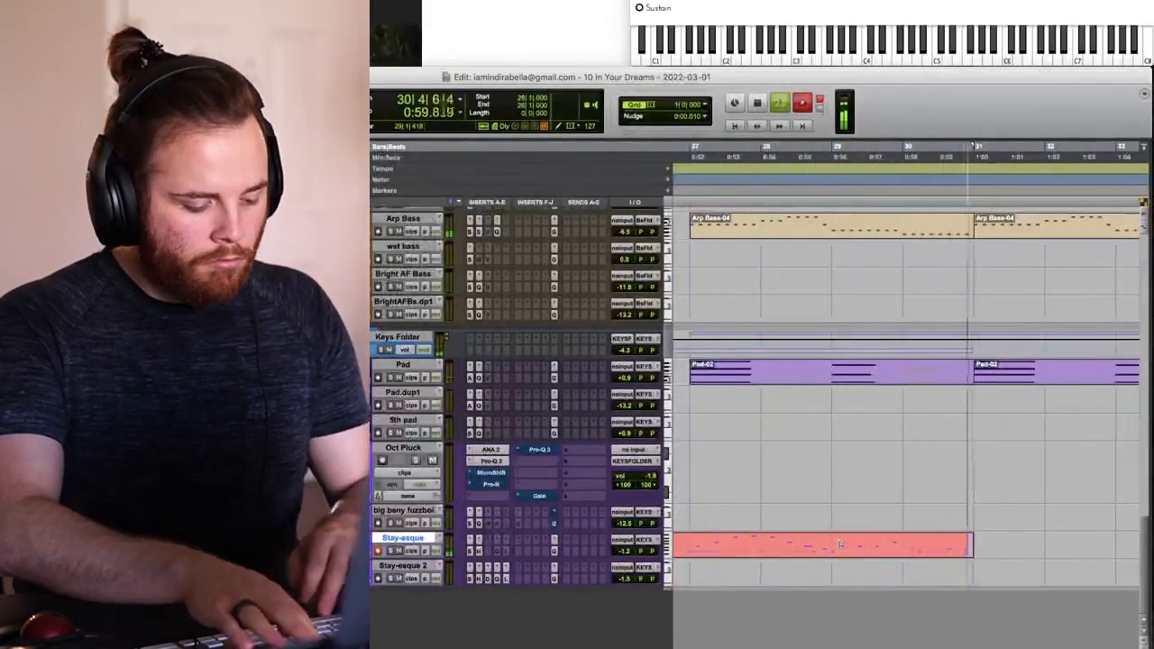
key(space)
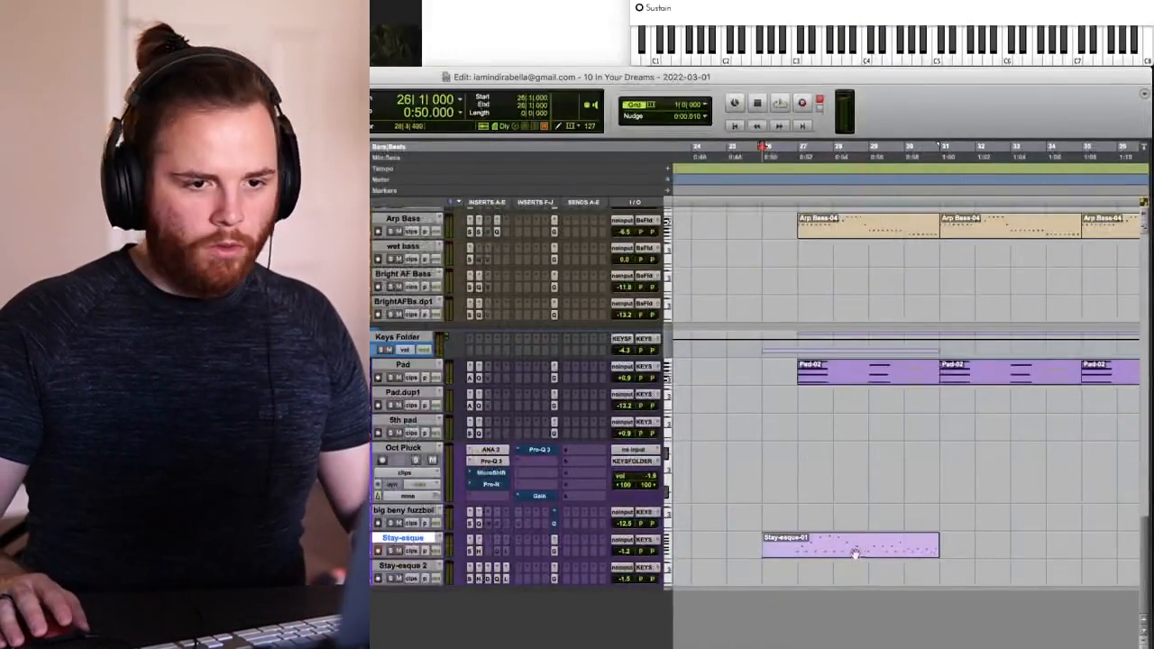
- Move the first Stay-esque take to bar 34 and record a new take from bar 26
click(854, 553)
key(r)
drag(1060, 546, 1002, 561)
key(super+space)
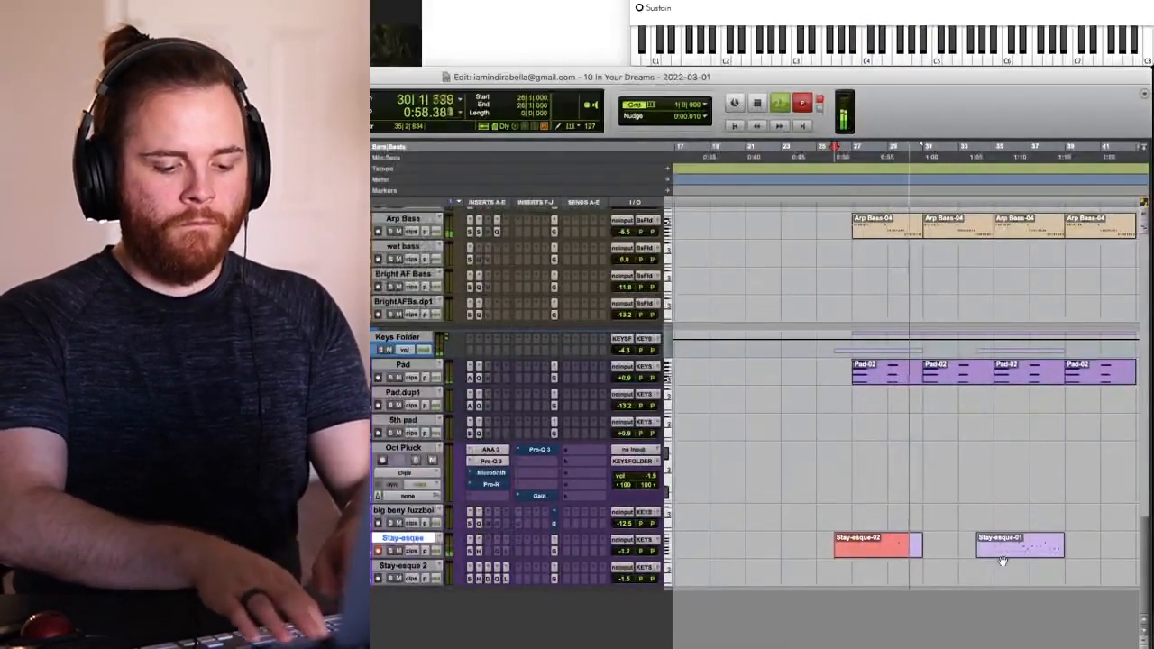
key(space)
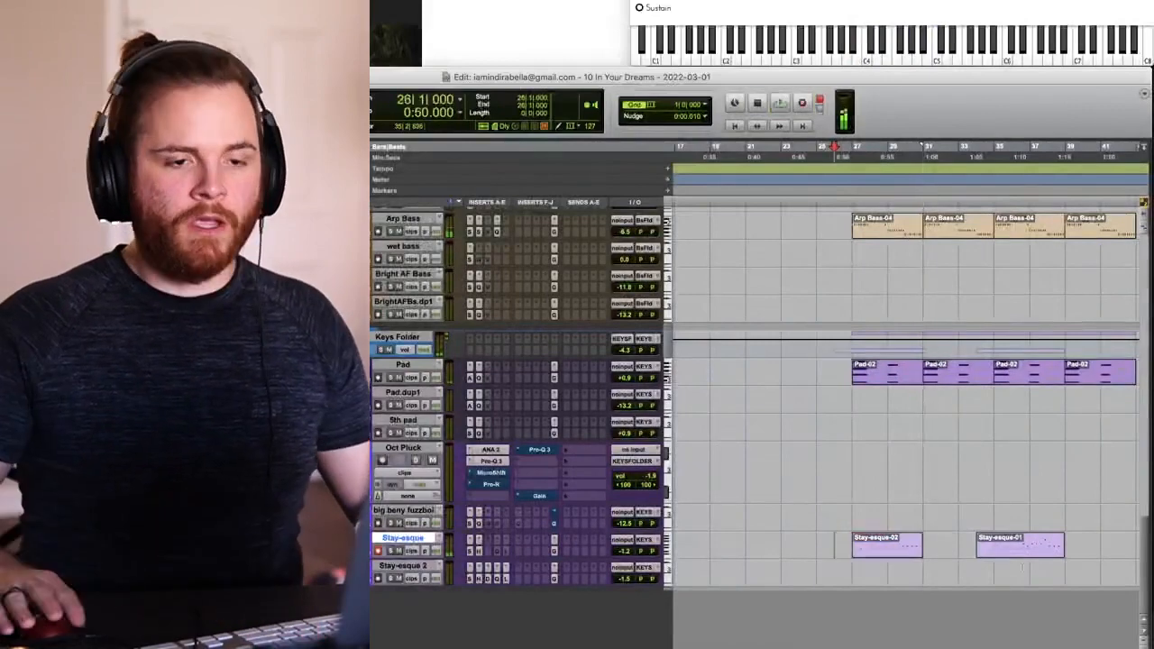
- Lower the Stay-esque clip's notes on beats 1 and 2 of bar 30 to its lowest pitch and play the part from bar 27
double_click(873, 552)
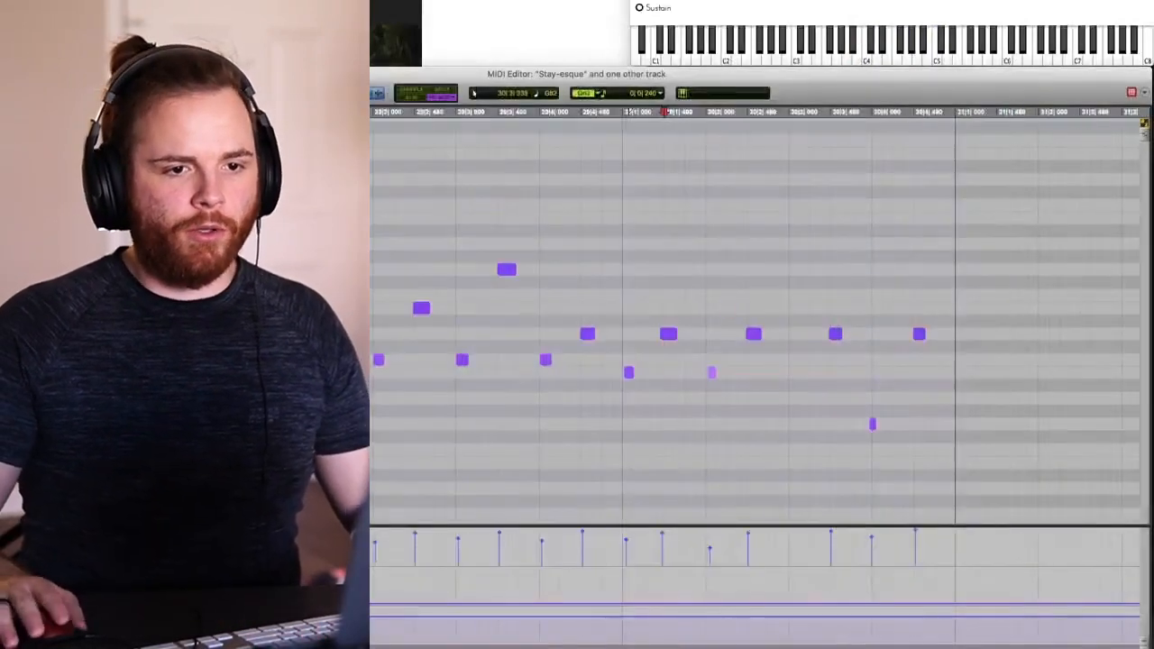
drag(734, 379, 736, 378)
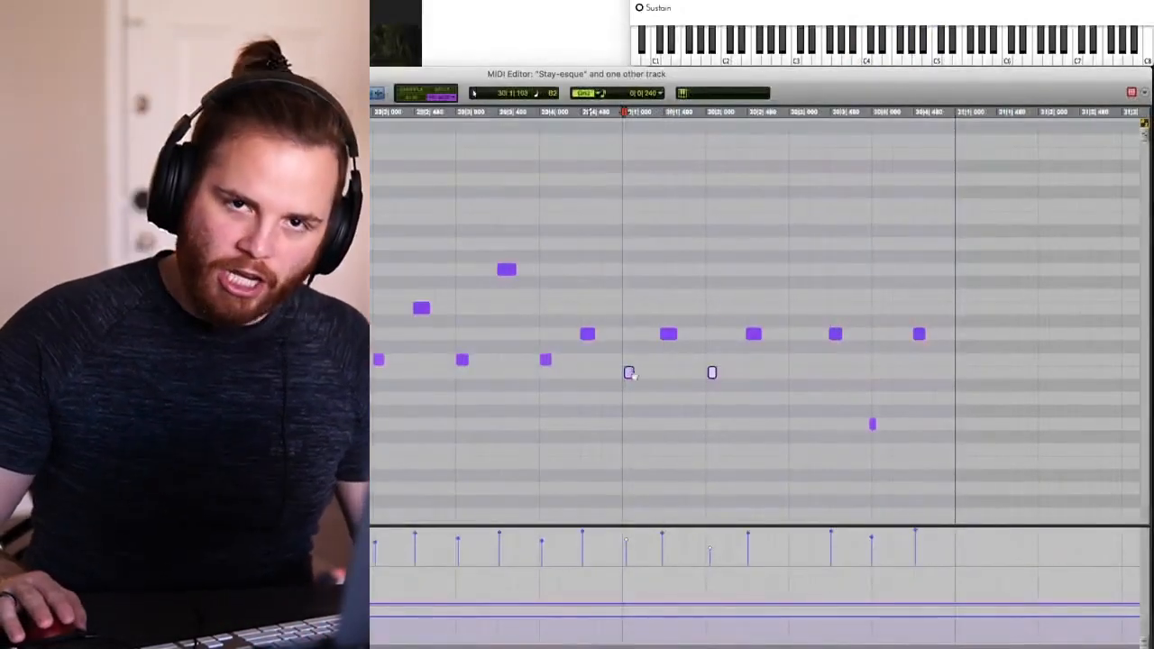
key(r)
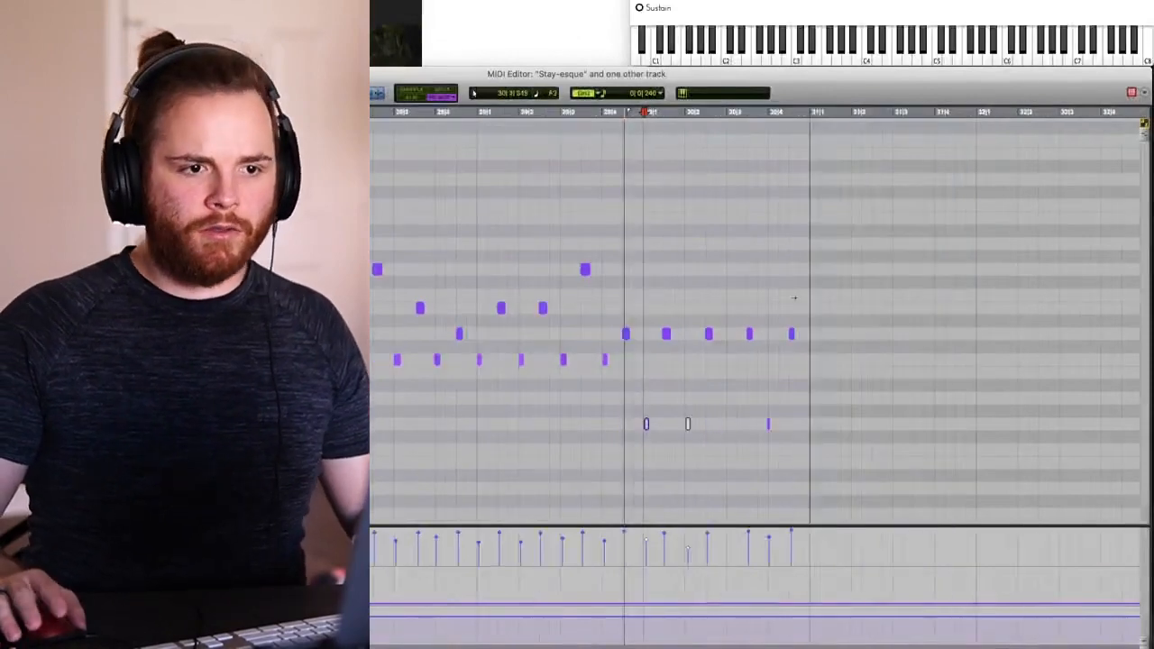
key(r)
key(space)
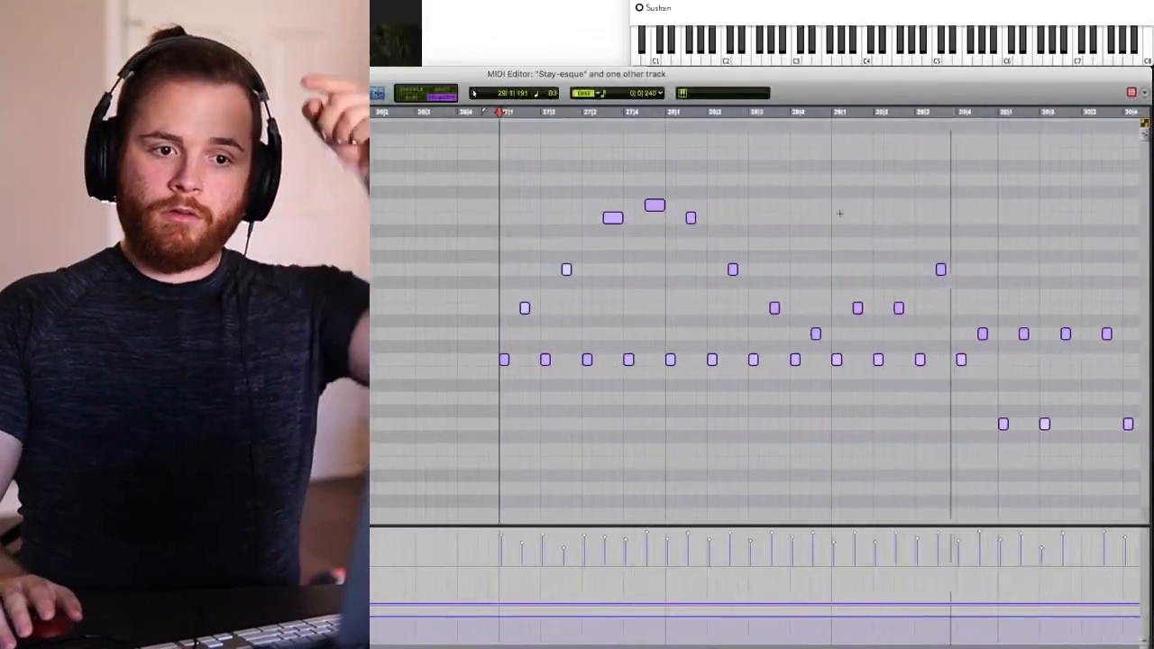
scroll(839, 214, right, 2)
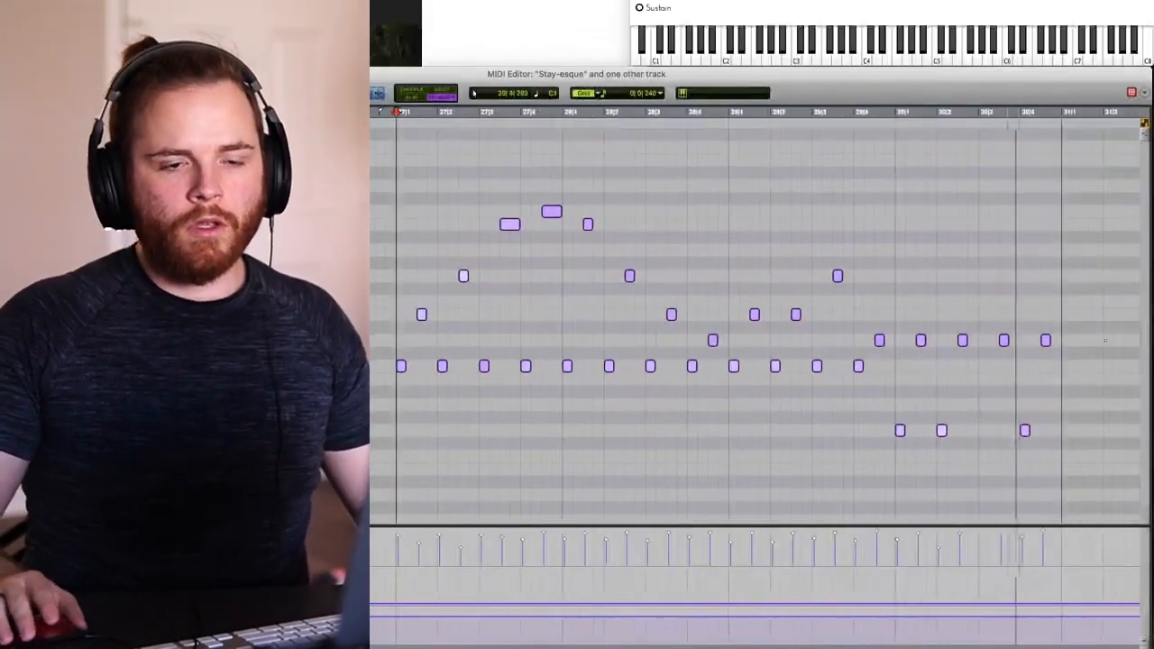
click(996, 430)
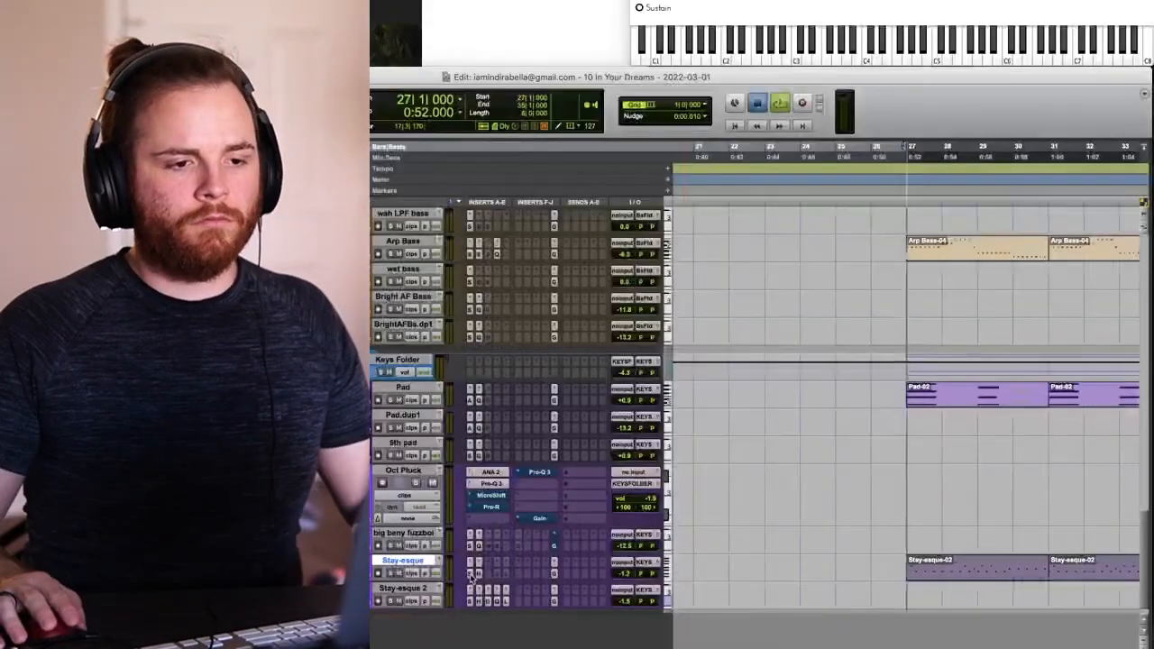
- Adjust the filter Drive in the Stay-esque track's Serum during playback and lower the track's volume to -5.9 dB
click(469, 562)
key(space)
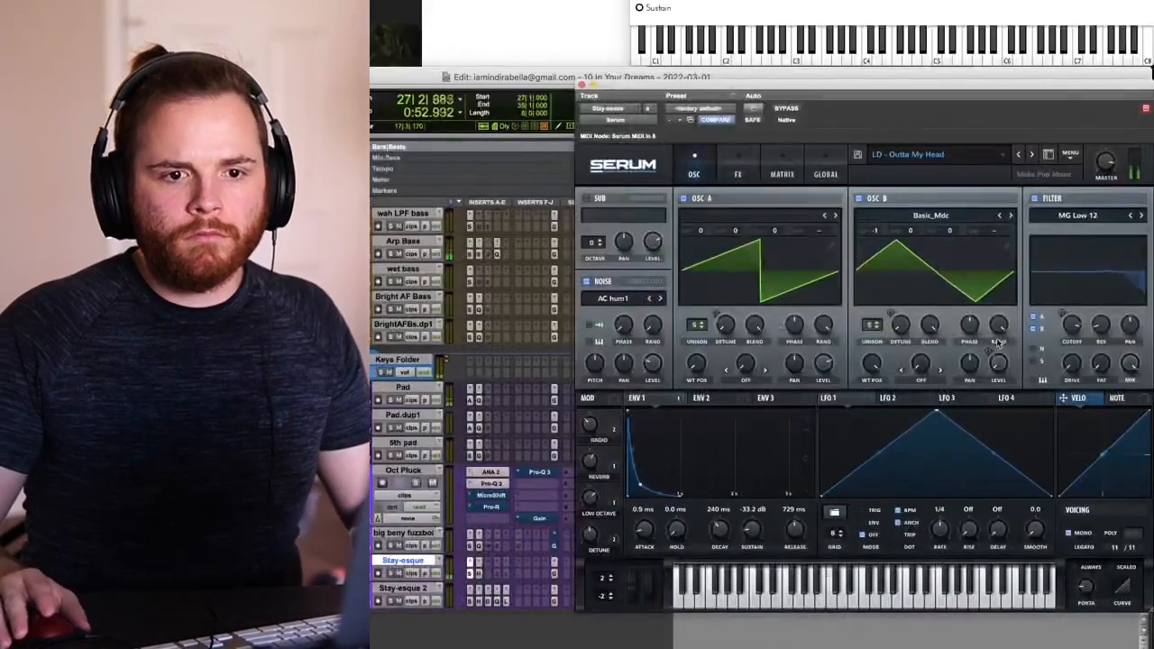
drag(1072, 364, 1050, 409)
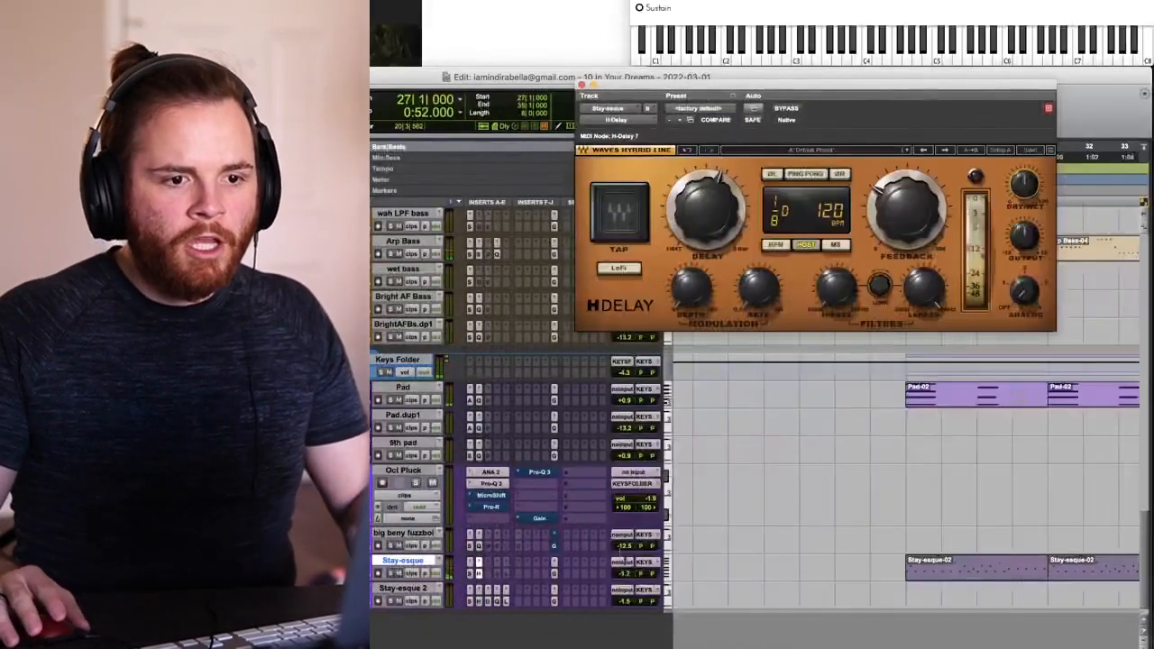
click(628, 577)
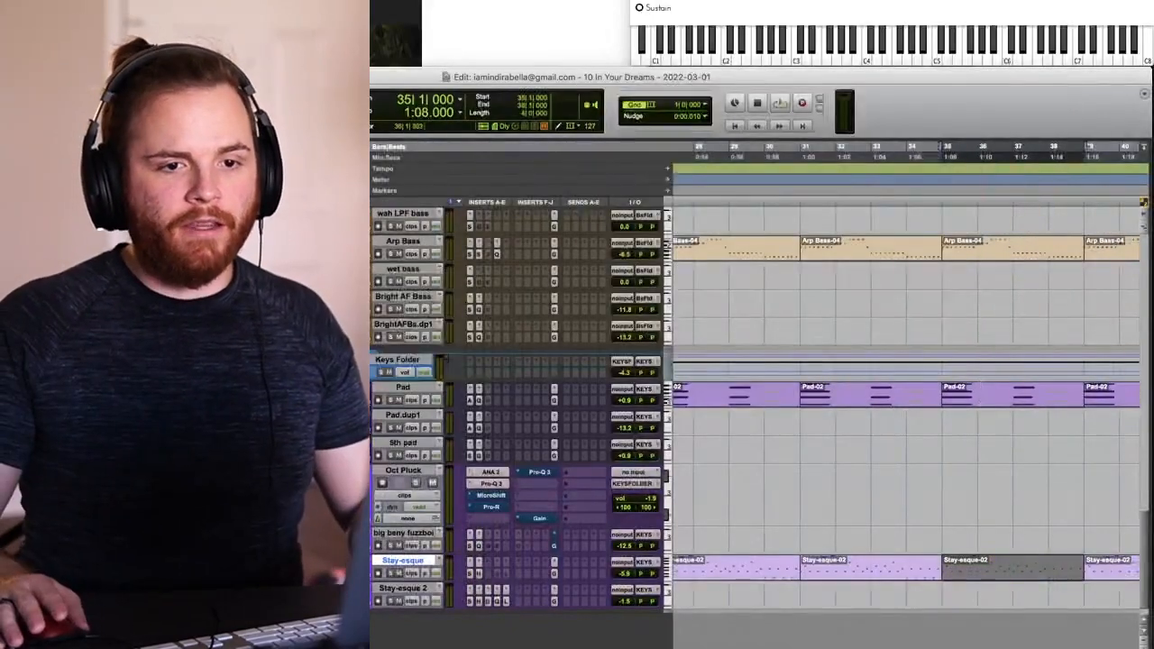
- Mute the Pad clip in bars 35 to 38
click(982, 403)
scroll(983, 404, up, 4)
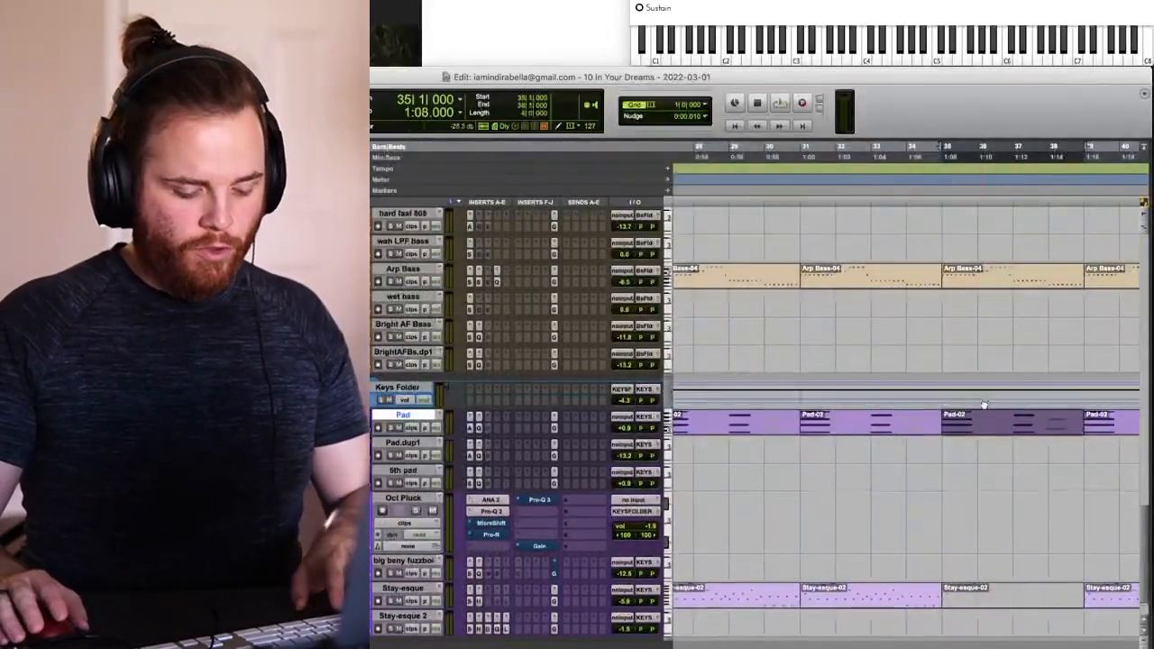
key(super+m)
- Play the arrangement from bar 33 and delete the Arp Bass clip in bars 35 to 38
click(870, 387)
scroll(871, 387, right, 4)
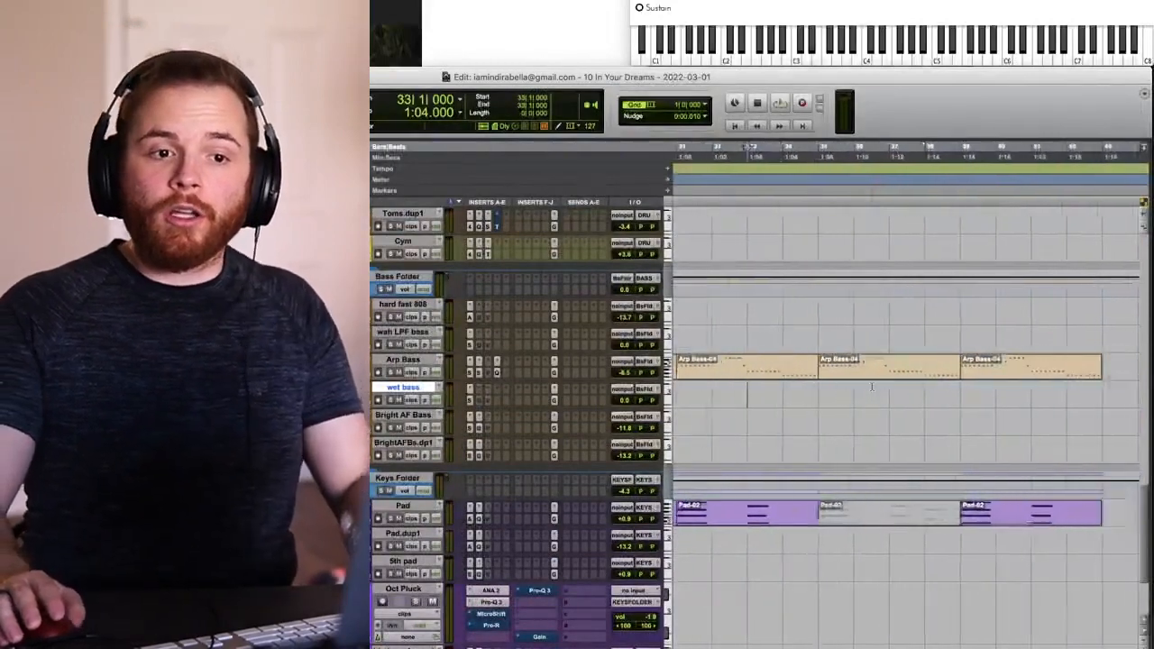
scroll(872, 387, left, 1)
key(space)
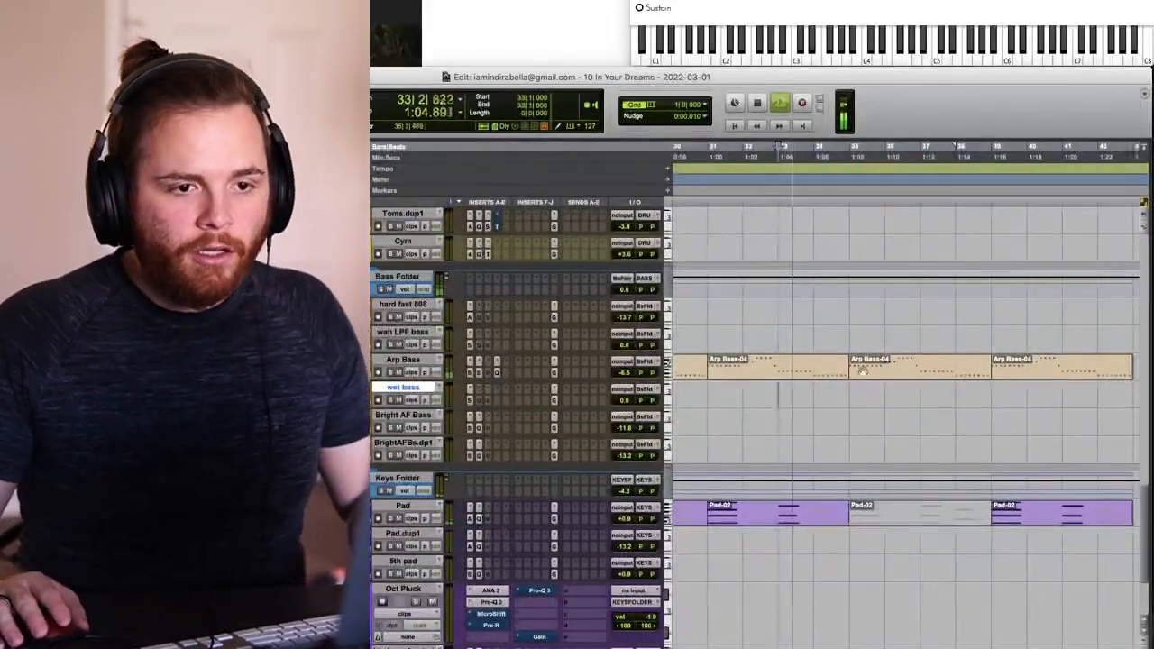
key(space)
click(884, 373)
key(BackSpace)
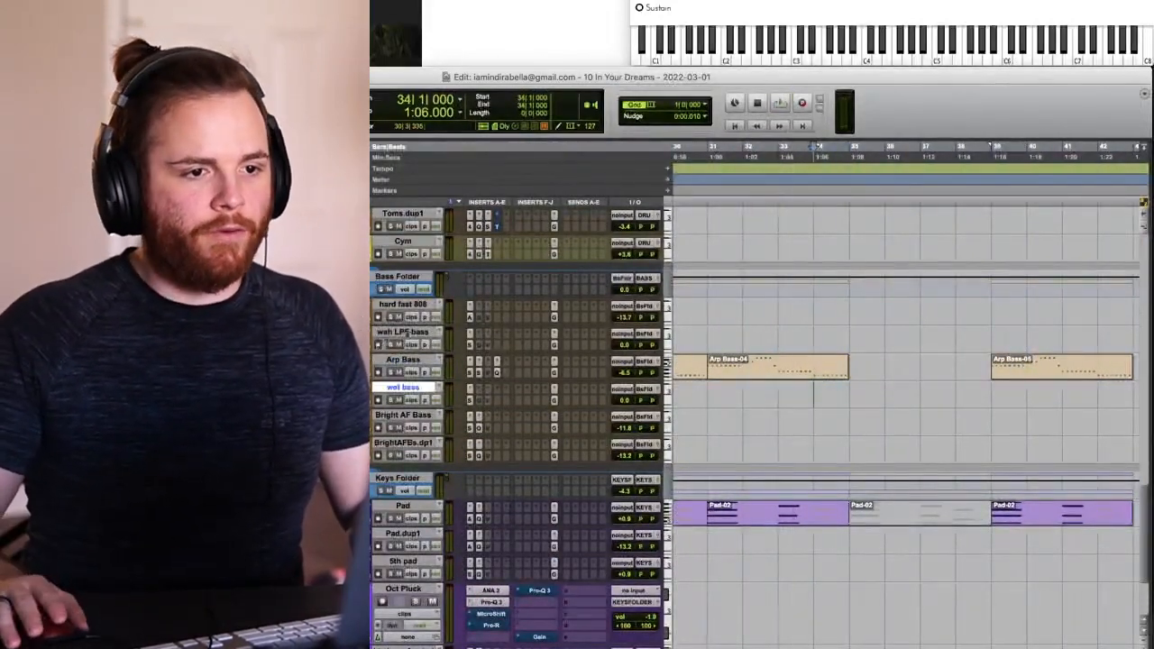
- Try recording a new Arp Bass variation from bar 34
scroll(815, 450, up, 2)
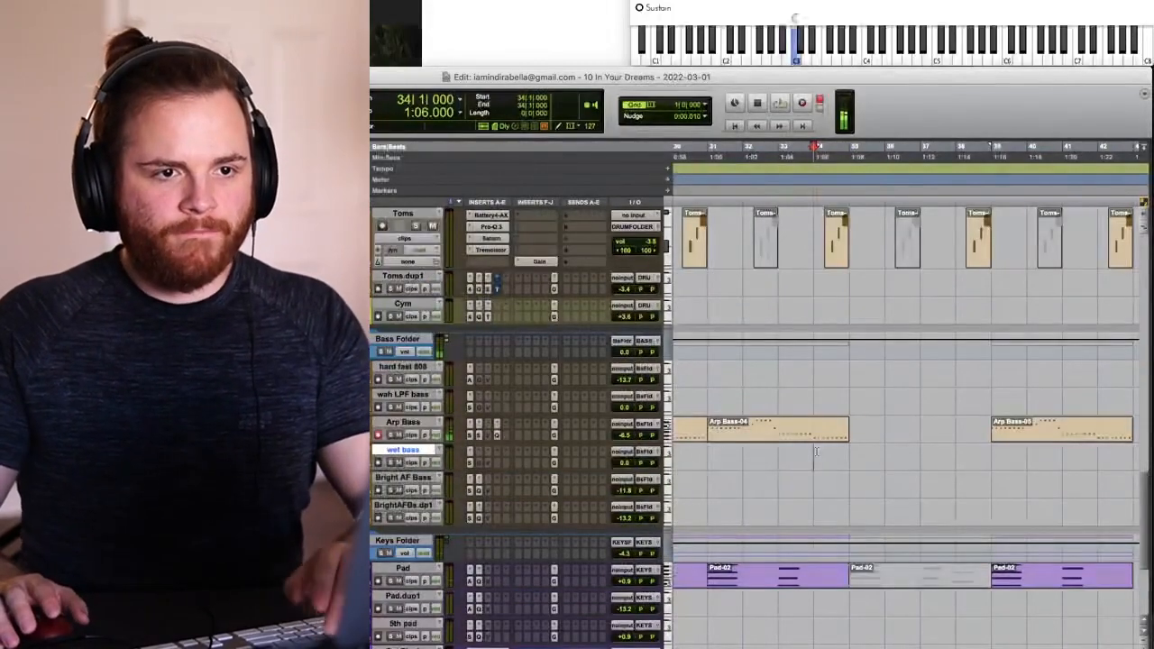
key(super+space)
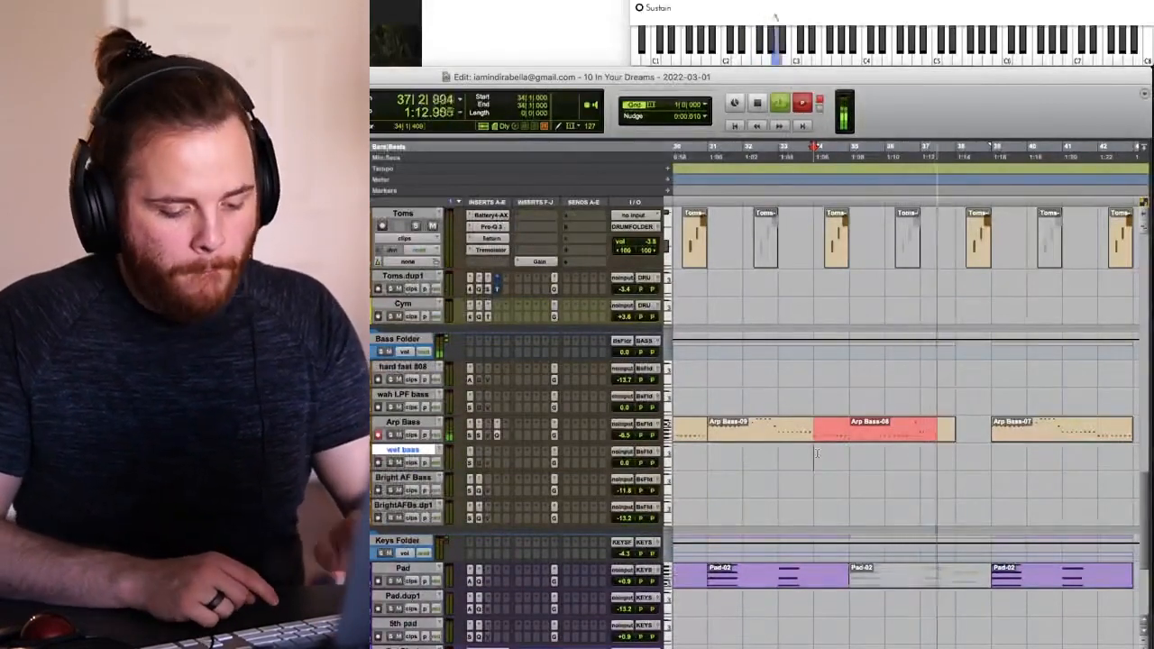
key(super+period)
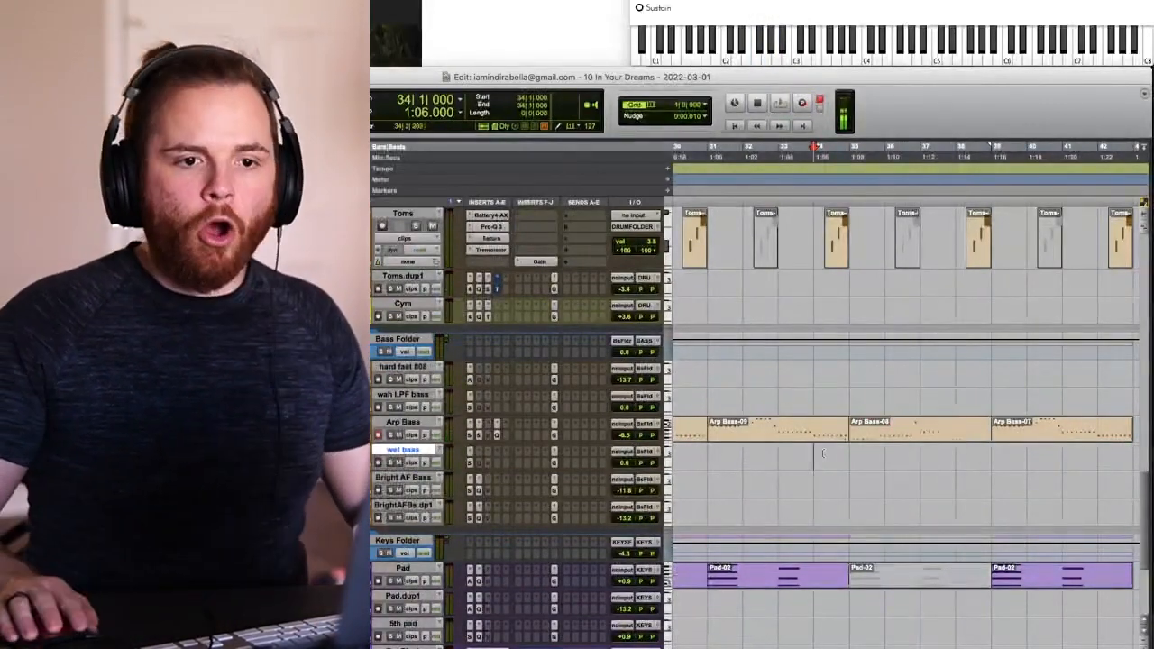
- Record the Arp Bass variation again from bar 34, playing into bar 38
key(super+space)
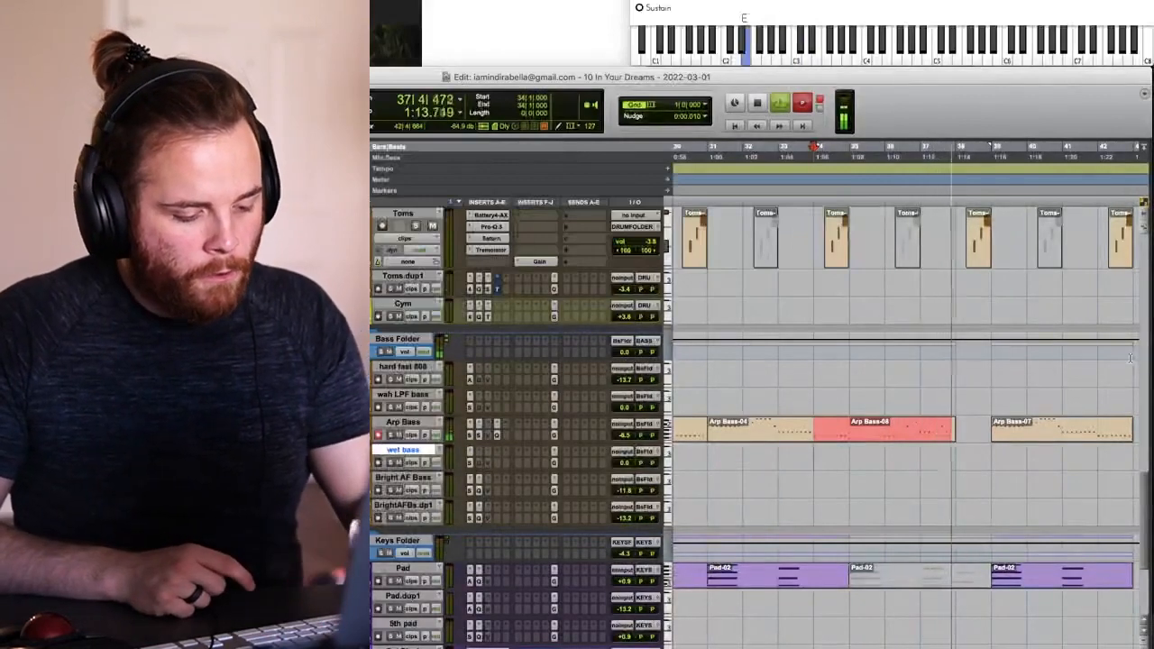
key(space)
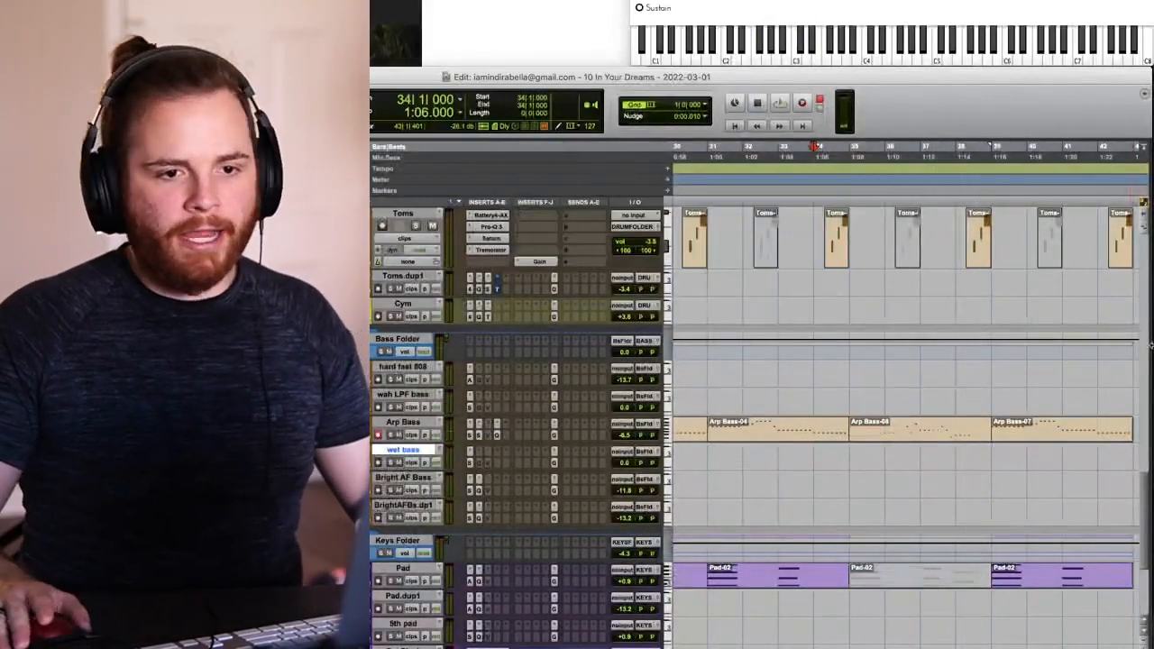
- In the new Arp Bass clip, add four repeated notes over beats 3 and 4 of bar 38 and raise them five semitones
click(958, 439)
key(t)
key(ctrl+equal)
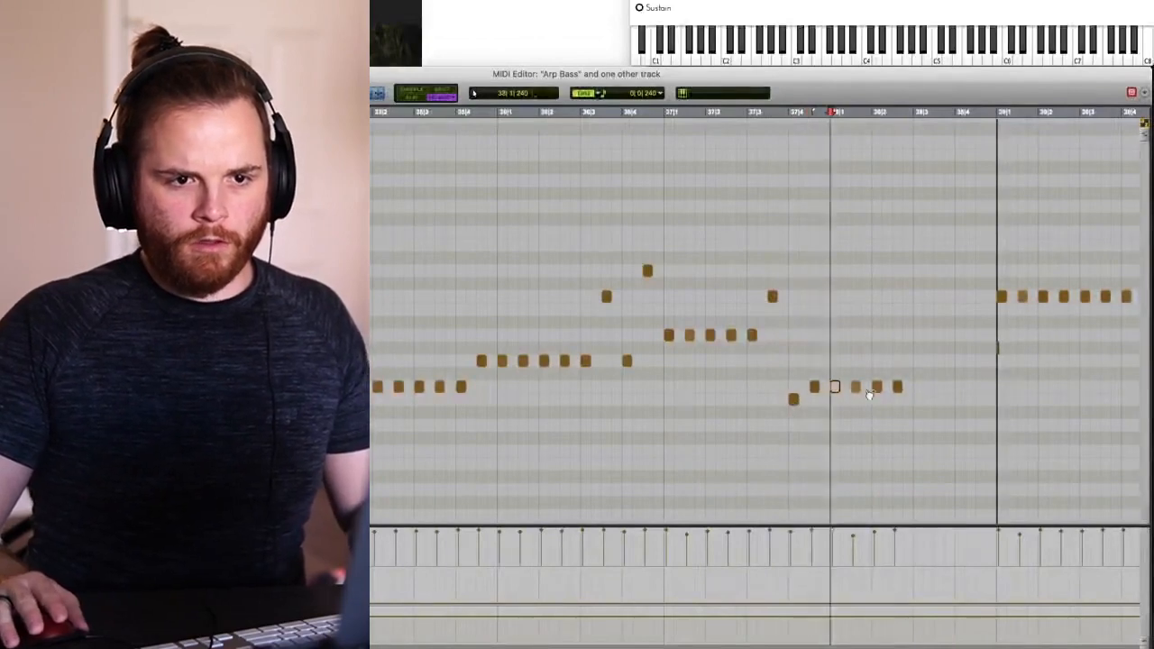
click(918, 386)
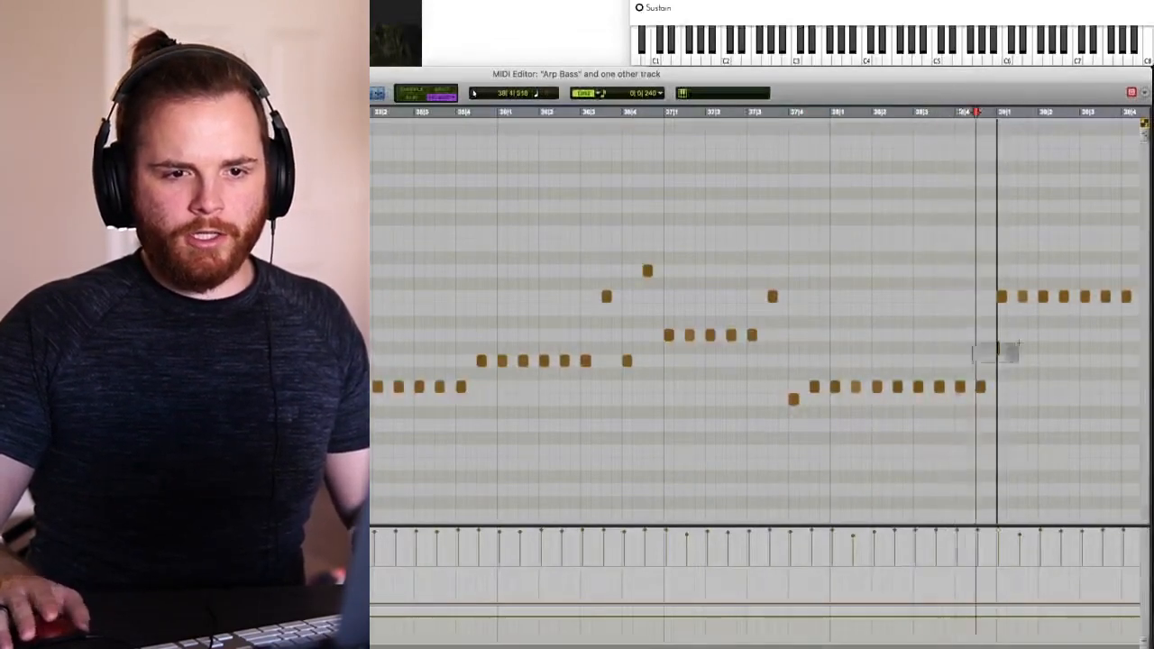
drag(980, 385, 979, 346)
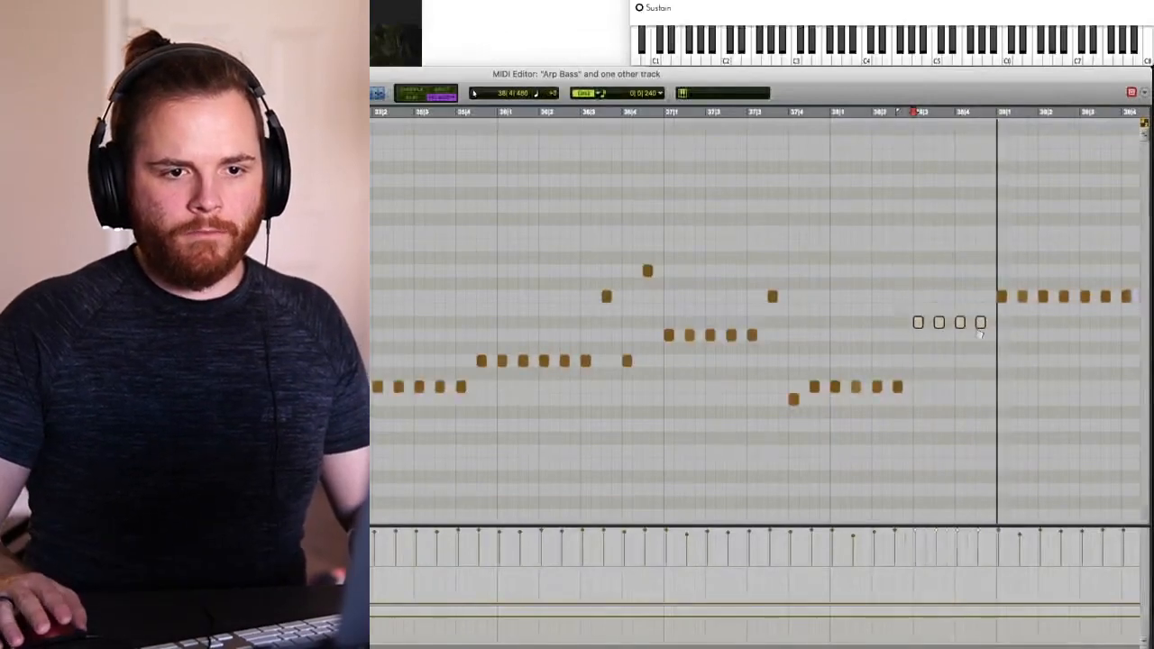
- In bar 38 of the Arp Bass clip, raise the last beat 2 note and lower both beat 3 notes to match it, playing back the change
click(685, 313)
key(space)
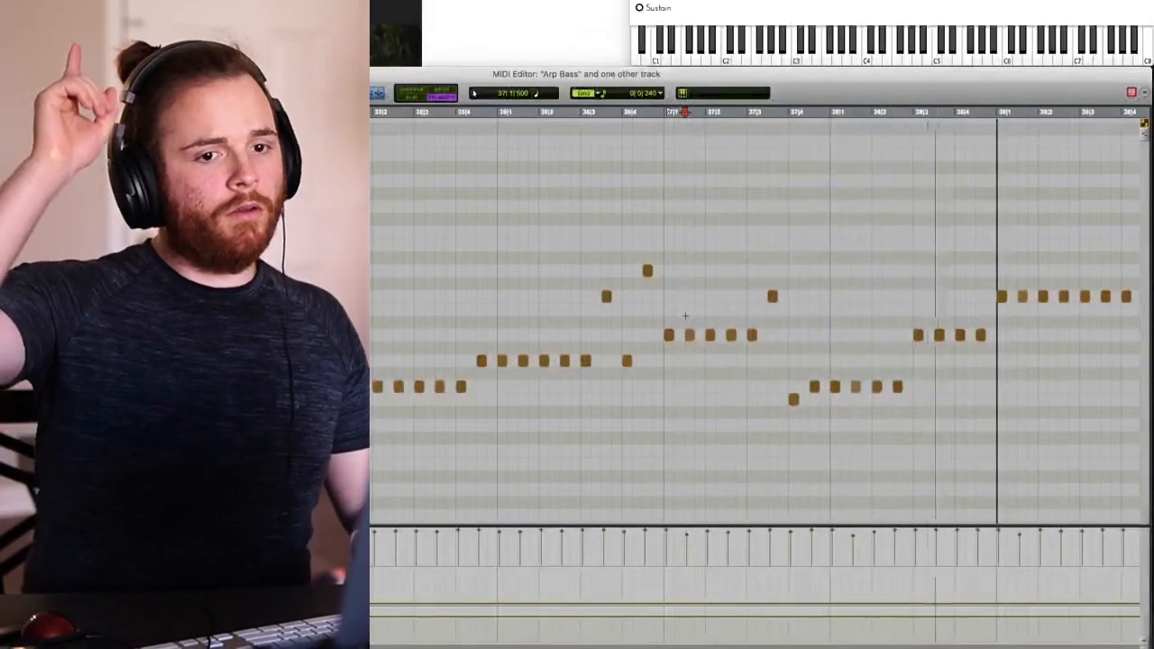
key(space)
click(893, 385)
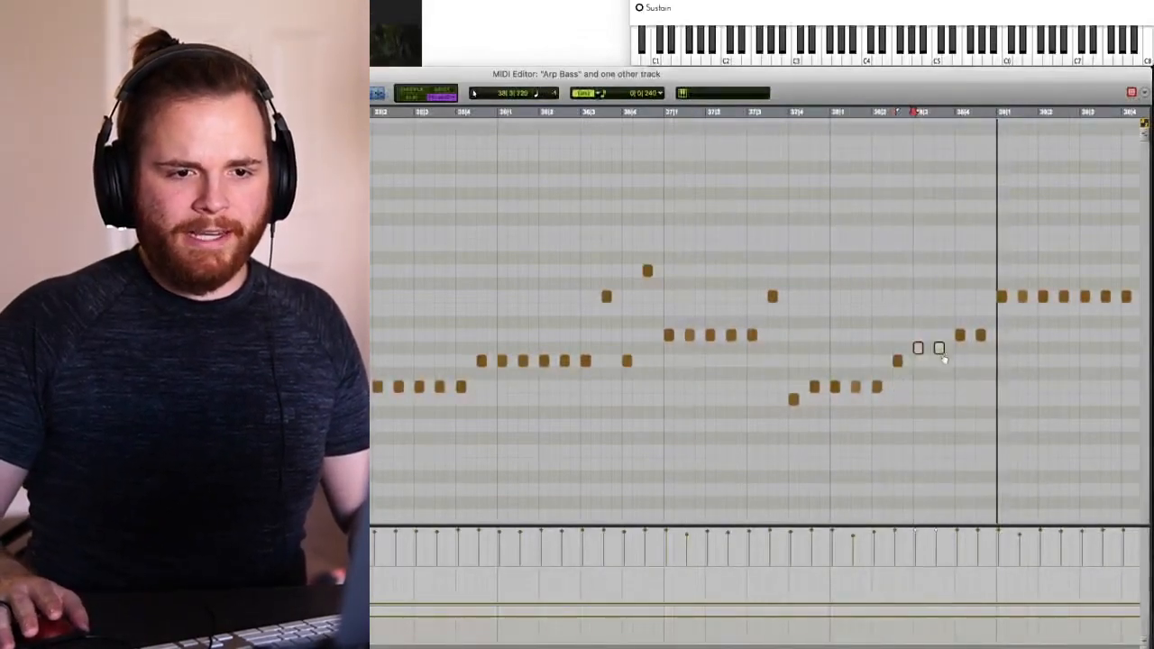
key(space)
click(656, 309)
key(space)
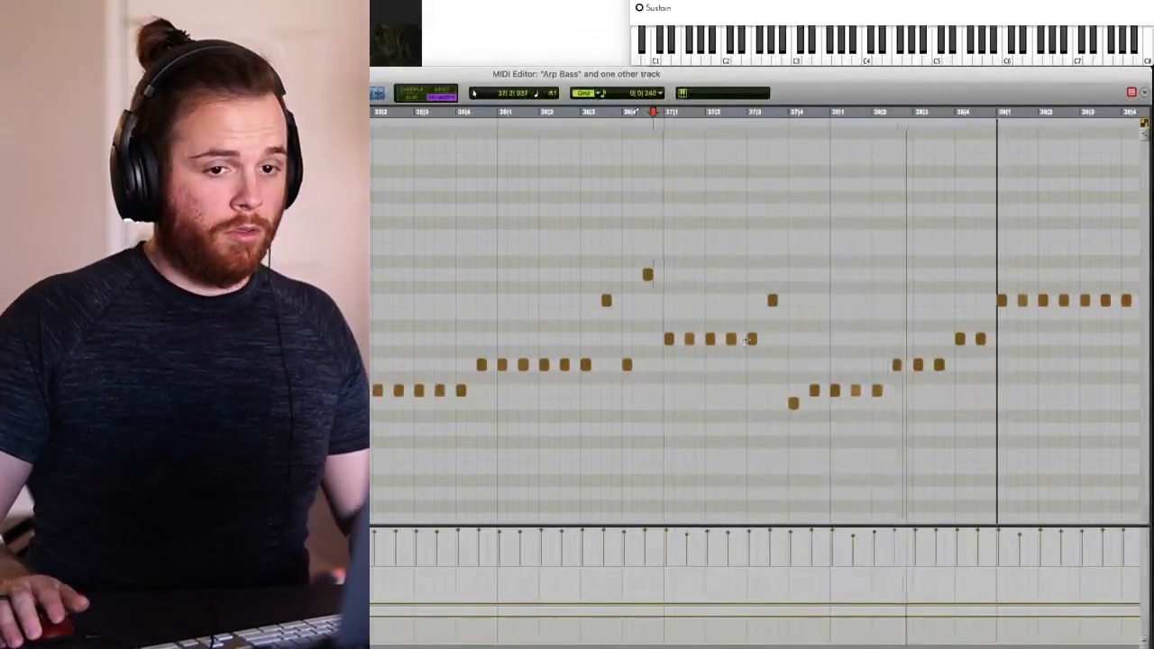
key(r)
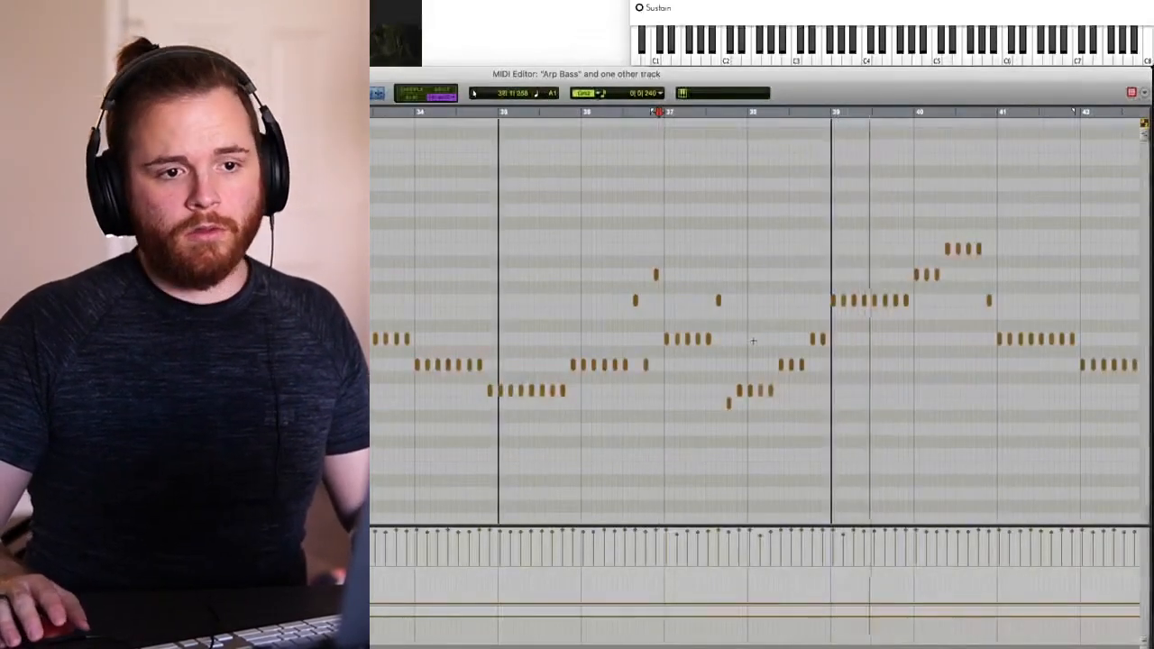
key(space)
- Record a new chord variation on the Pad track from bar 34 into bar 38
click(473, 335)
key(ctrl+=)
scroll(940, 399, up, 1)
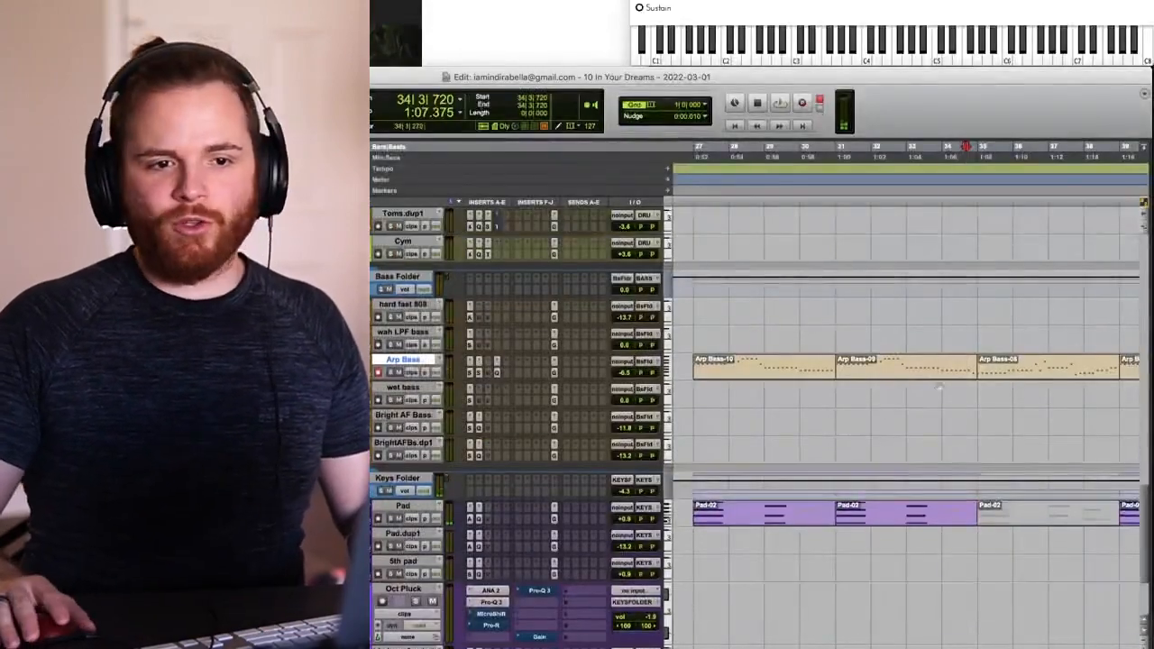
scroll(940, 400, down, 1)
click(940, 400)
scroll(883, 424, down, 4)
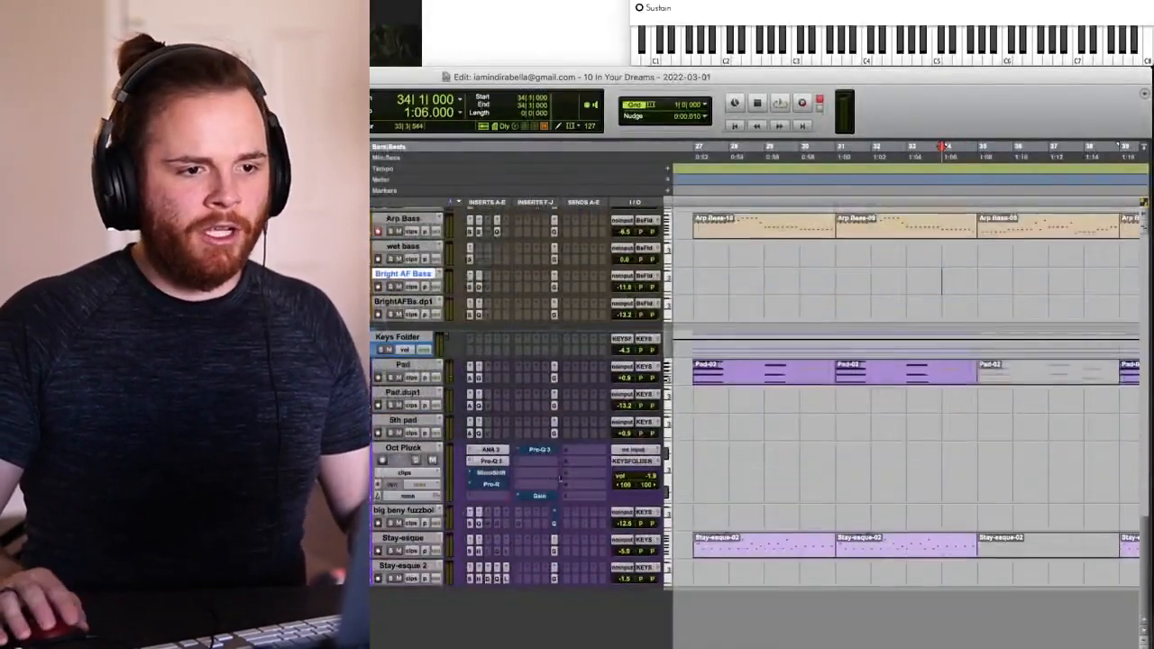
scroll(791, 427, up, 3)
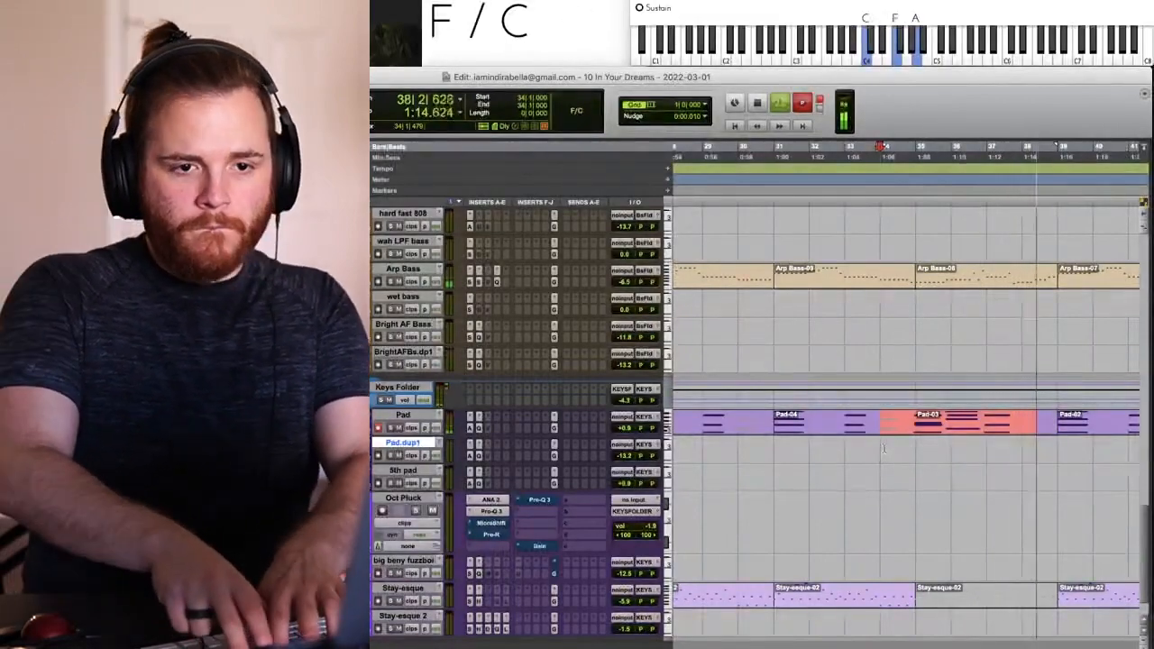
key(space)
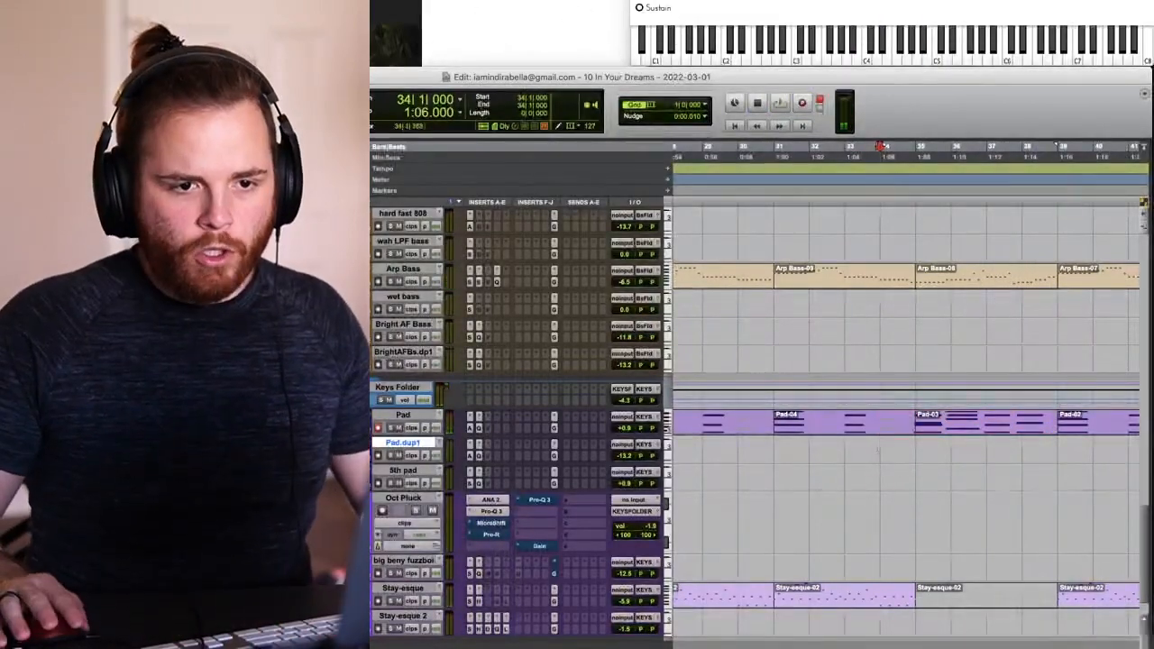
- Extend the start of the newly recorded Pad clip slightly ahead of bar 35
click(961, 433)
key(t)
key(t)
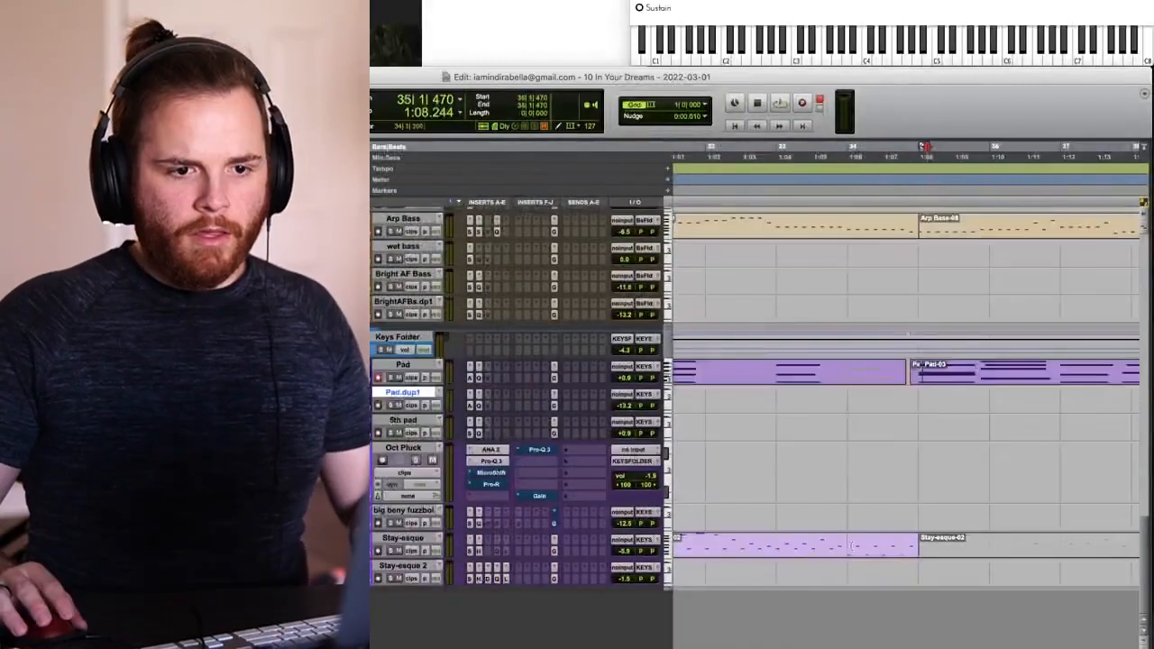
- Delete the Stay-esque clip in bars 35 to 38 and record a new variation in its place from bar 34
click(860, 545)
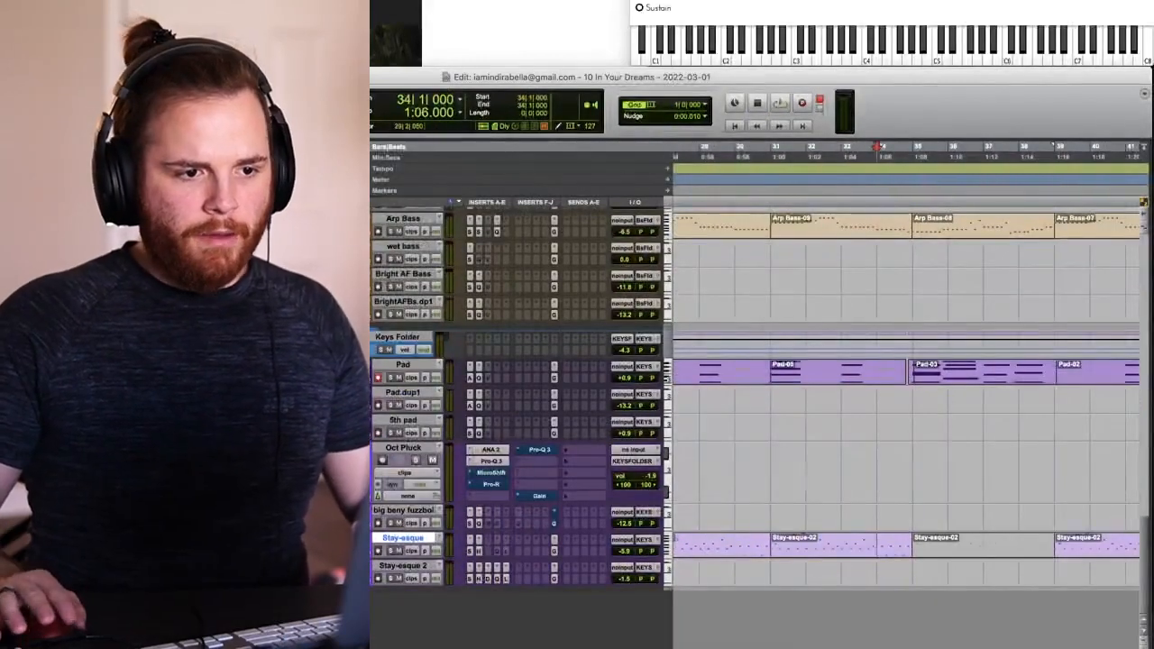
click(957, 546)
key(Delete)
key(super+space)
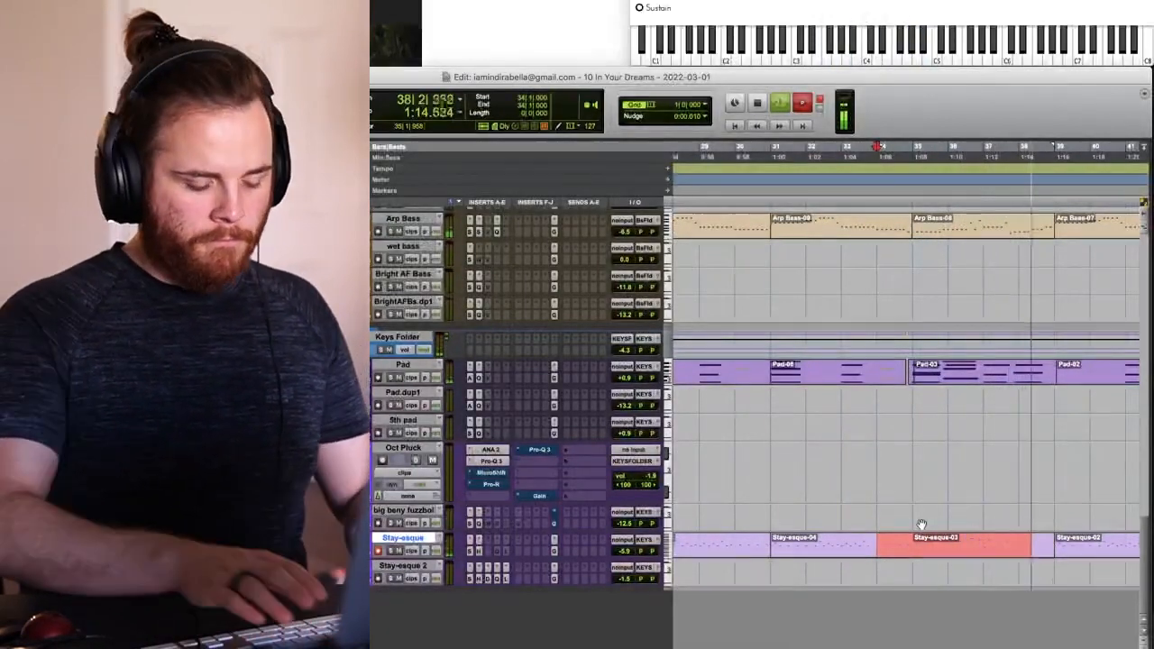
key(space)
key(r)
key(t)
click(967, 556)
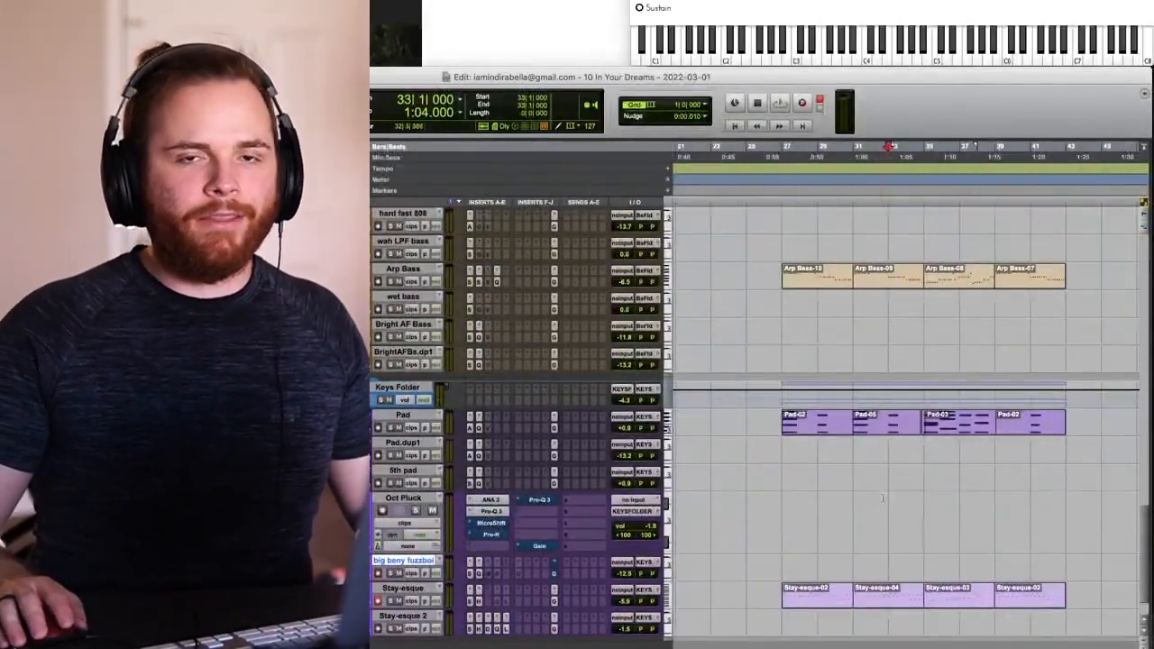
- Move the Arp Bass variation out to bar 68, refill bars 35 to 38 with the bar 39 clip, and play from bar 34
drag(815, 370, 730, 342)
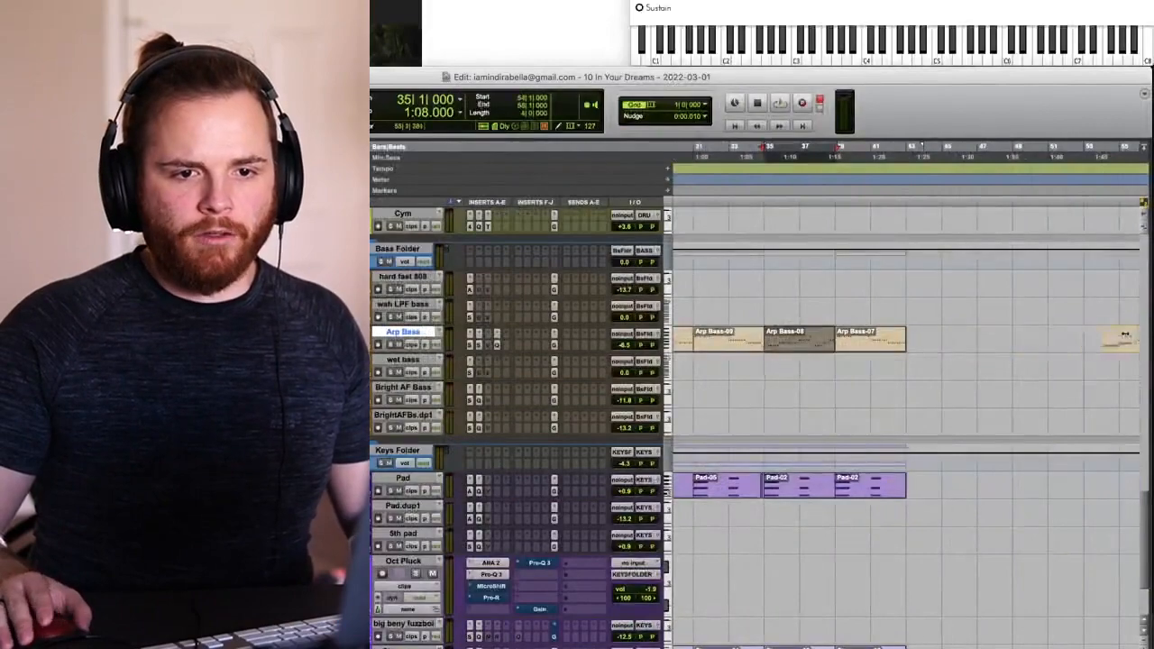
key(Delete)
drag(1027, 346, 1130, 348)
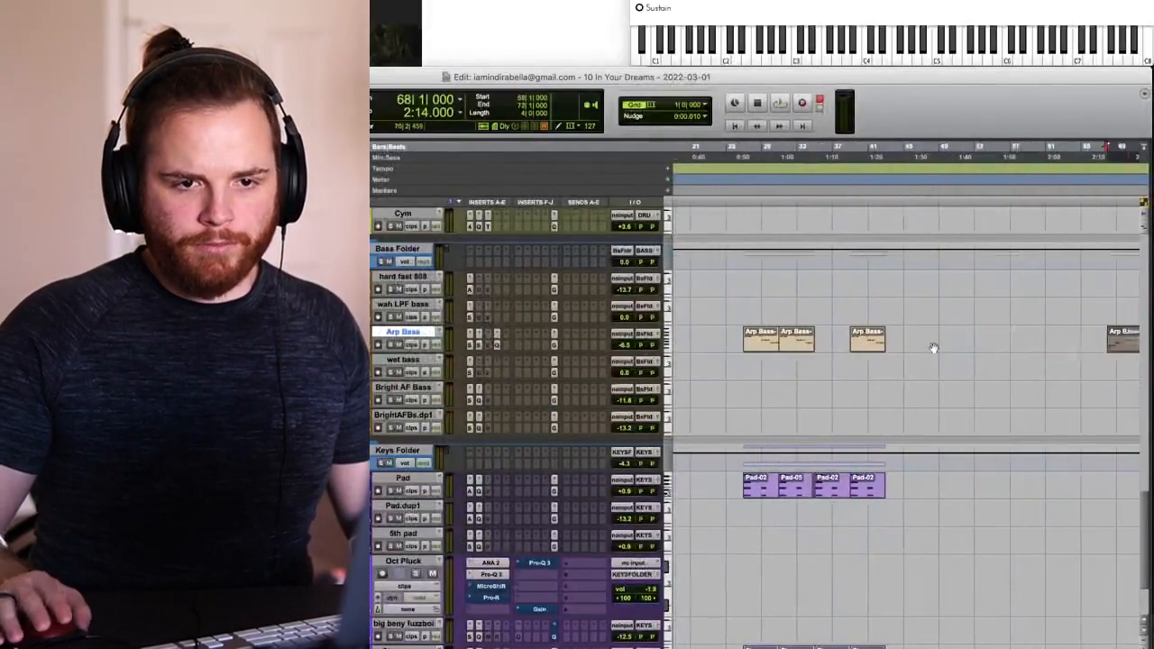
click(867, 346)
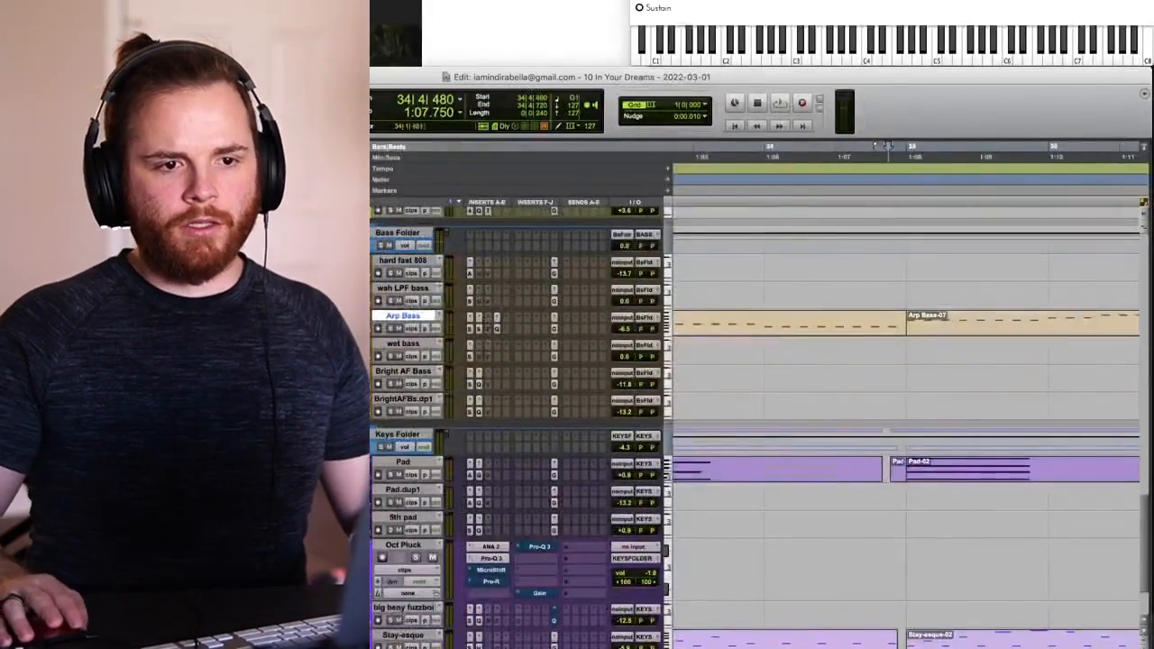
scroll(838, 357, down, 3)
key(space)
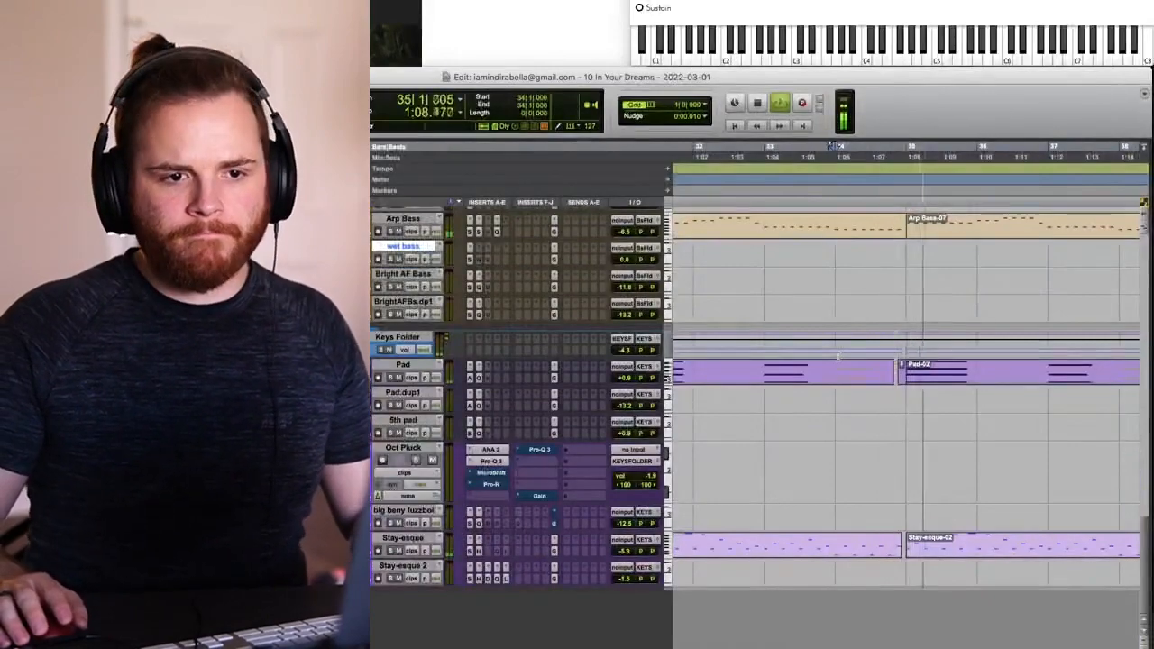
- Record a melody on the big beny fuzz boi track from bar 26 and trim the clip to bars 27 to 30
scroll(837, 352, up, 3)
key(r)
key(r)
scroll(843, 373, up, 1)
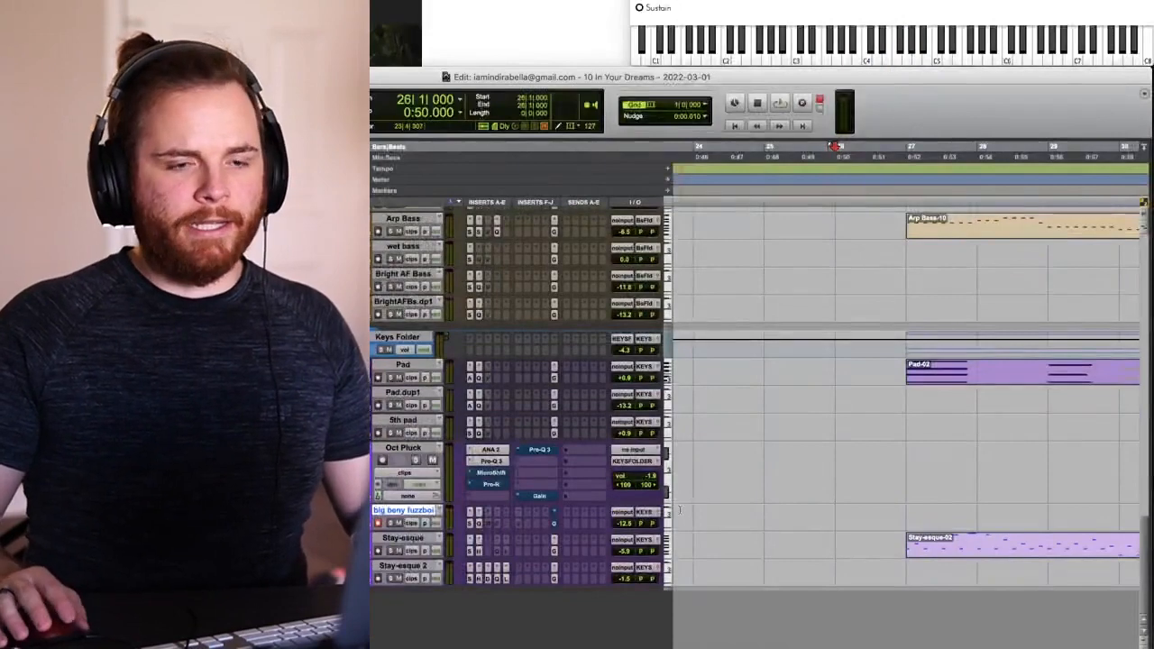
key(super+space)
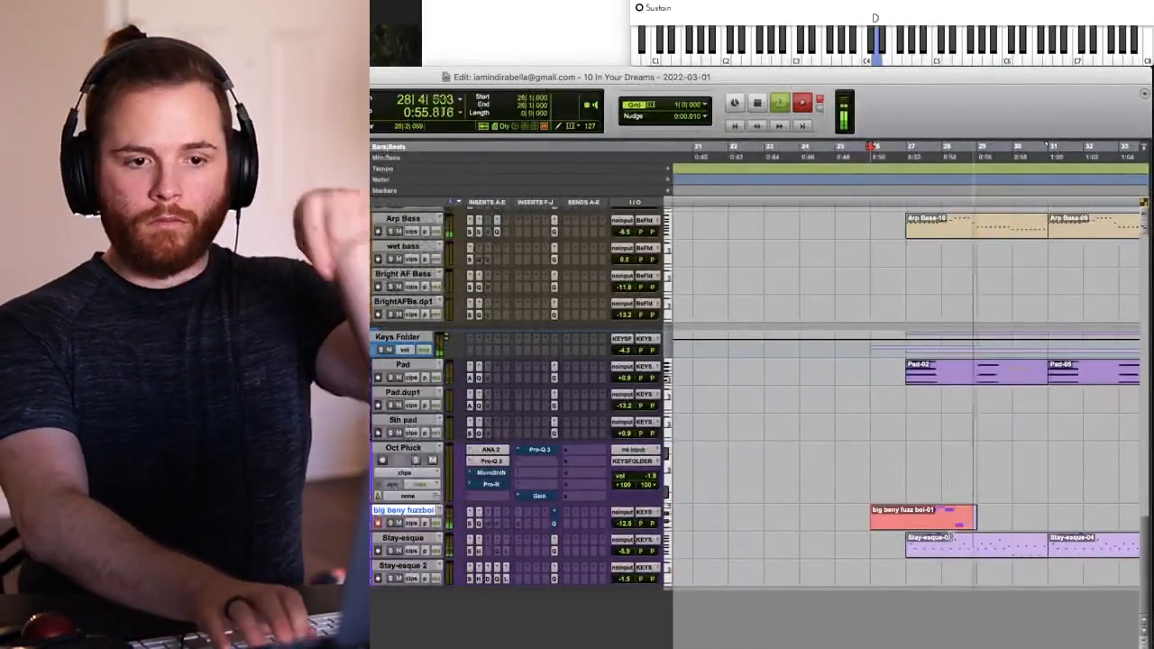
key(space)
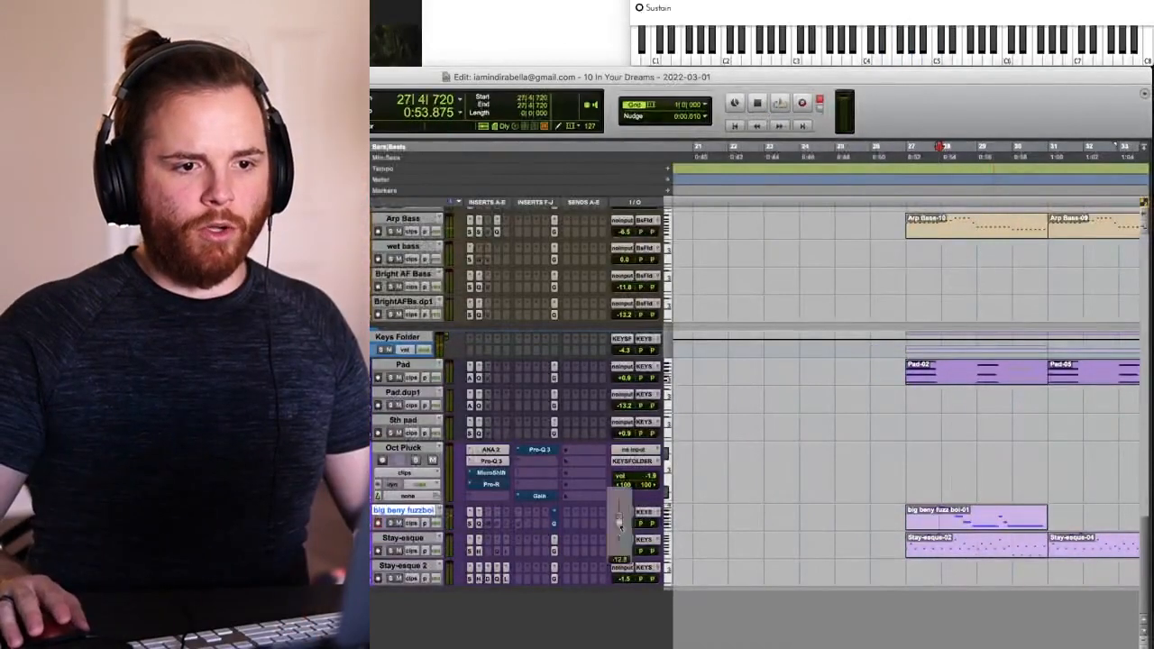
- Set the big beny fuzz boi track's volume to -22.3 dB while playing back from just before bar 27
drag(620, 527, 621, 567)
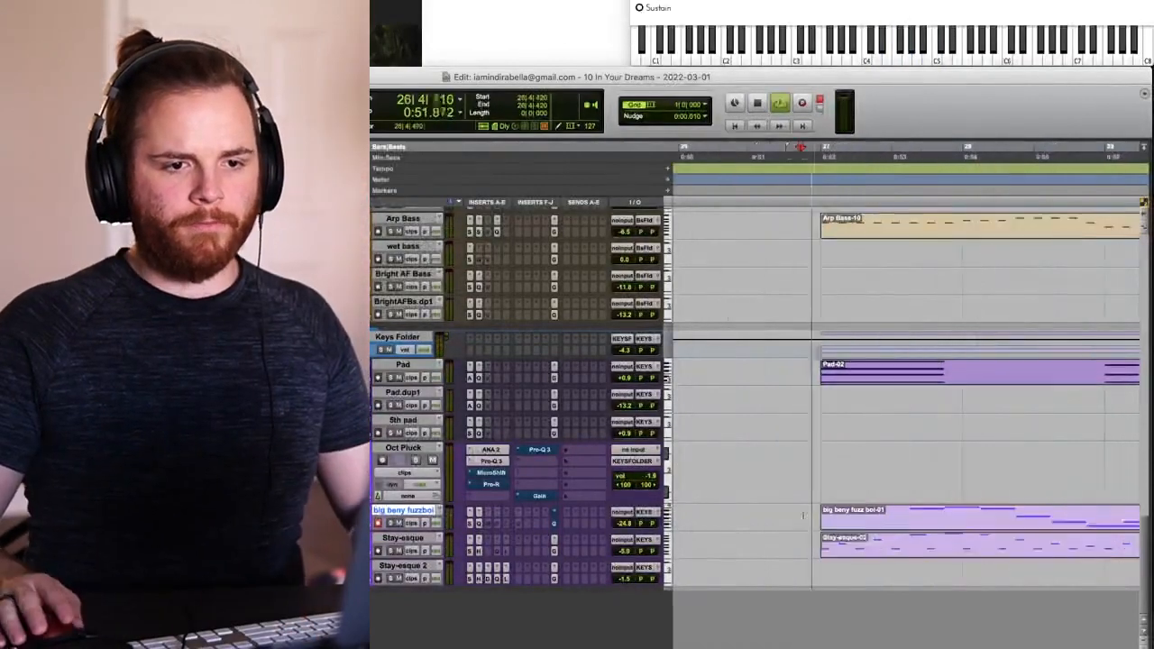
scroll(803, 515, right, 5)
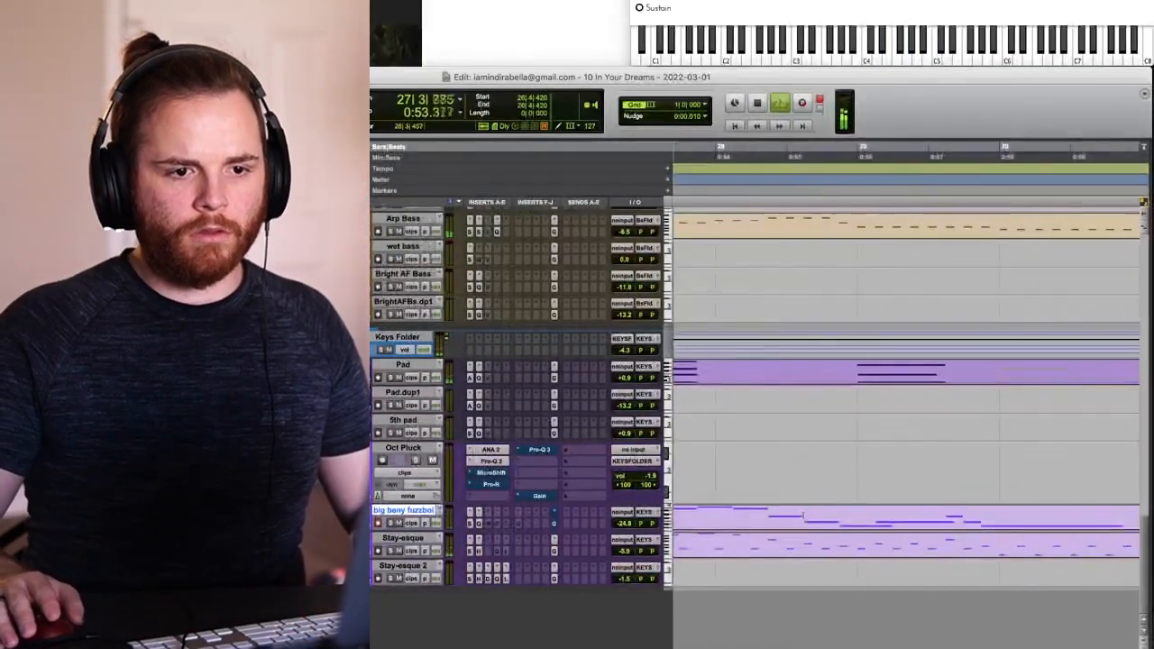
key(r)
drag(622, 524, 628, 533)
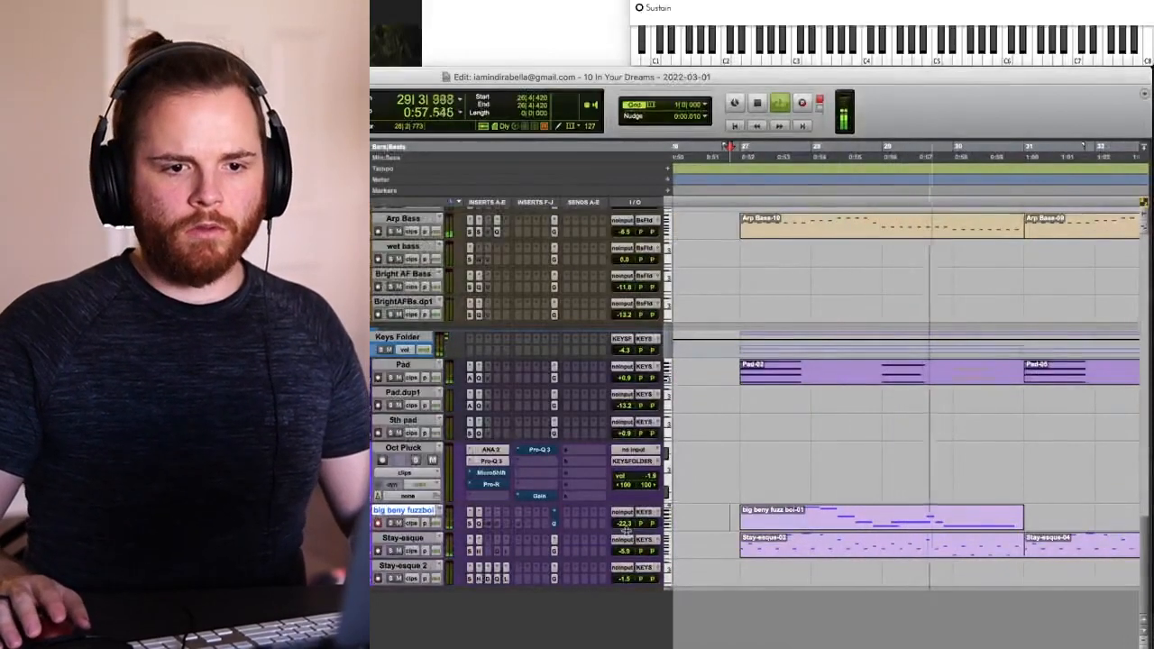
key(space)
- Open the big beny fuzz boi clip for note editing and lengthen the short note after beat 3 of bar 29
double_click(922, 534)
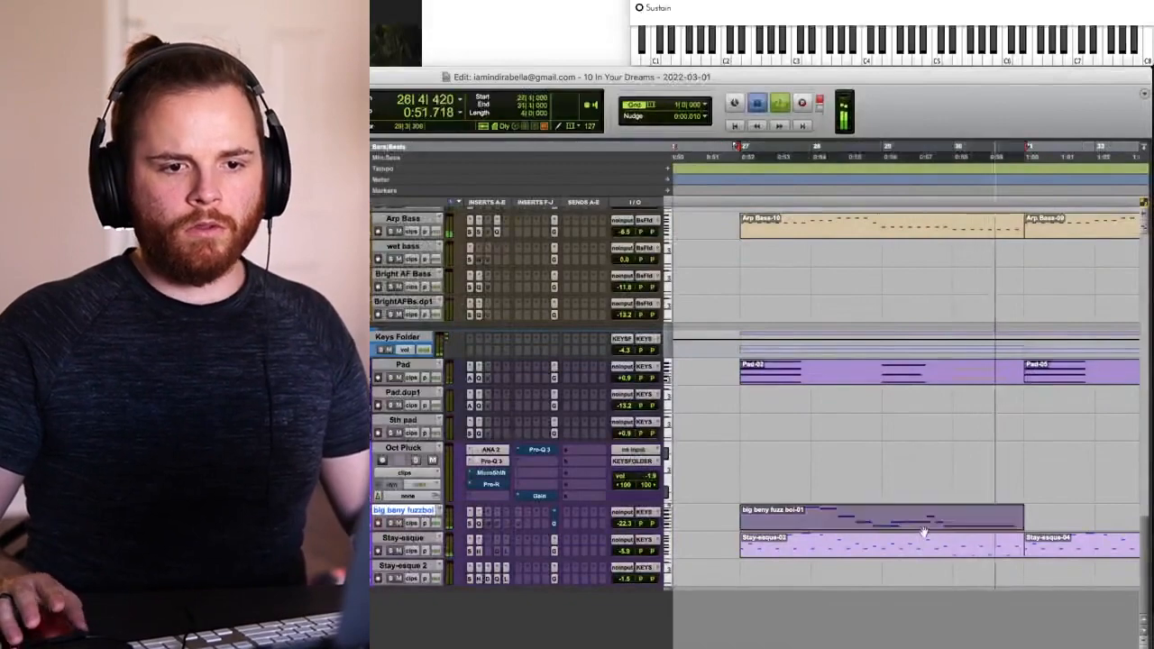
key(Delete)
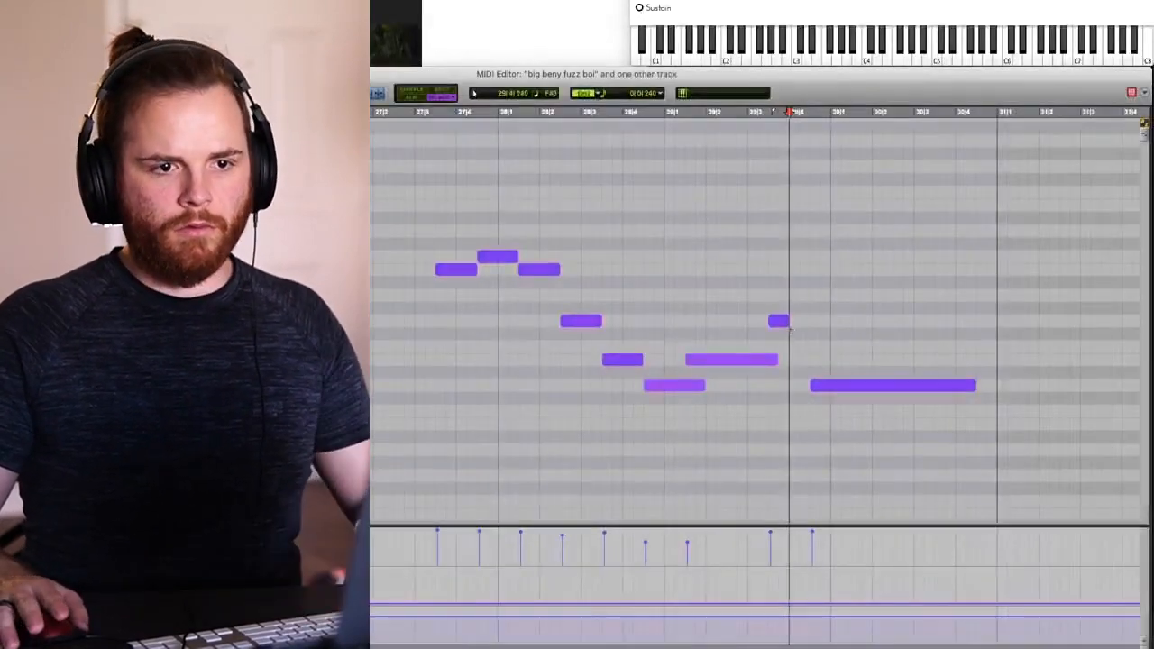
click(790, 320)
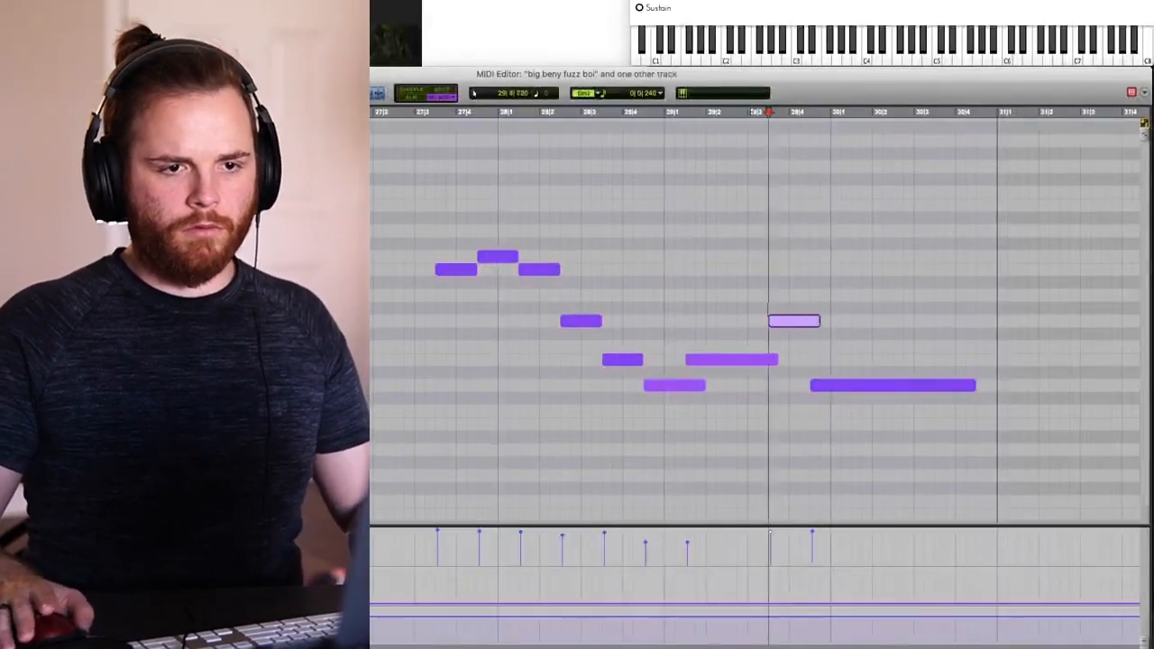
- Repeat the edited big beny fuzz boi clip through bar 42 and play the section from bar 27
key(space)
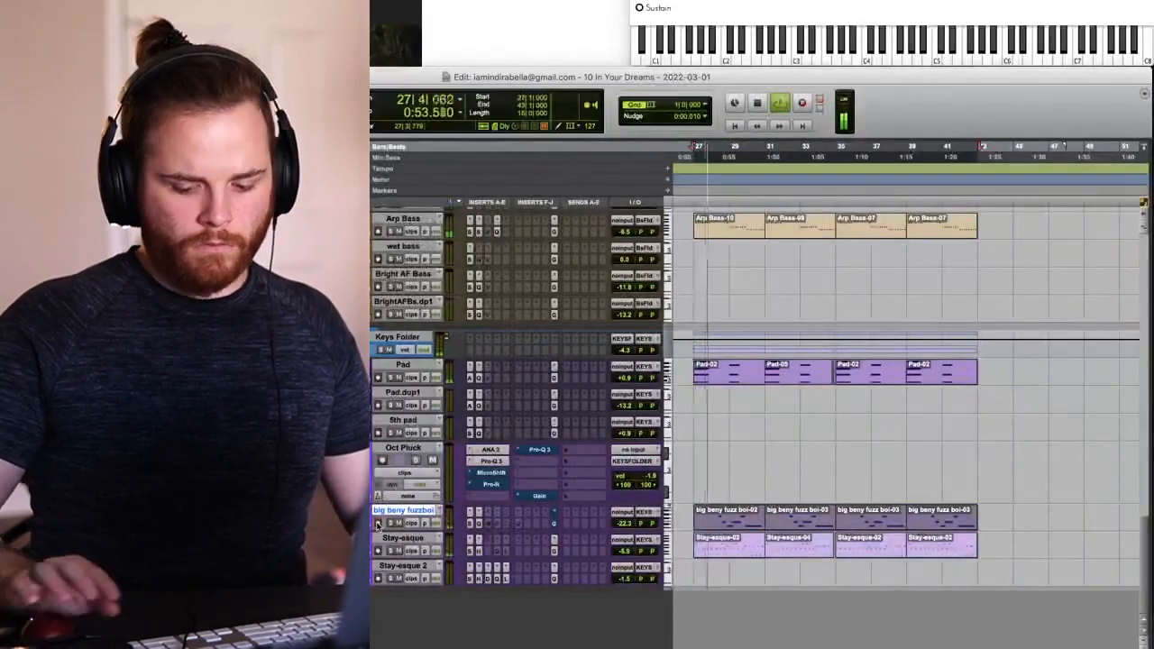
key(t)
scroll(905, 388, right, 2)
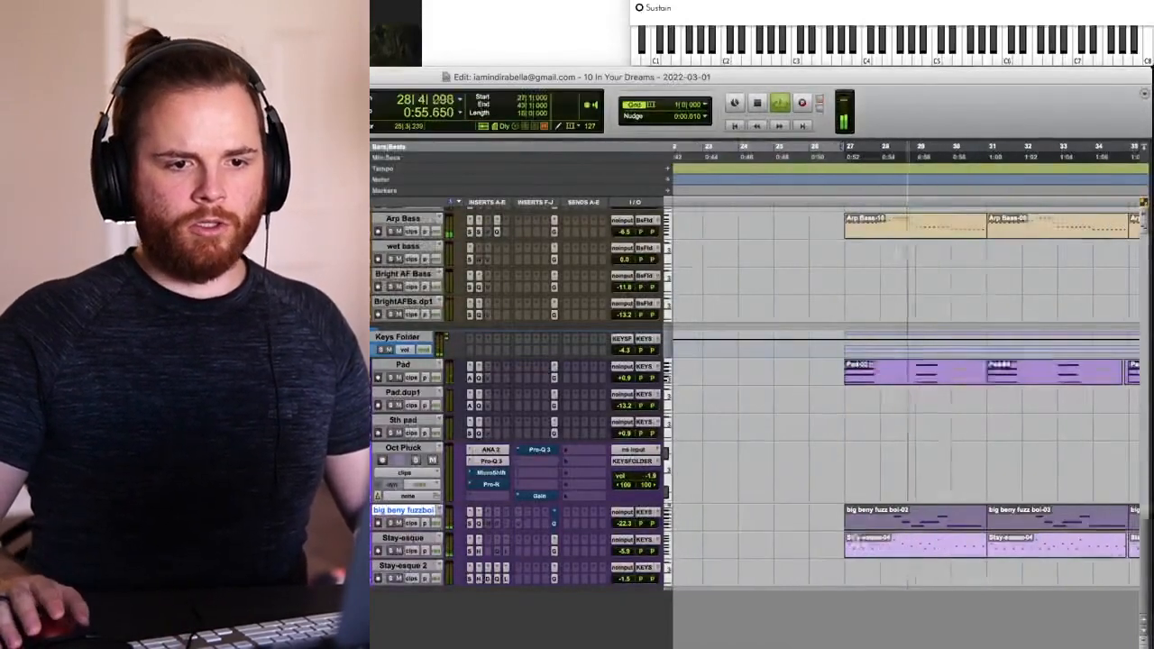
scroll(855, 538, right, 3)
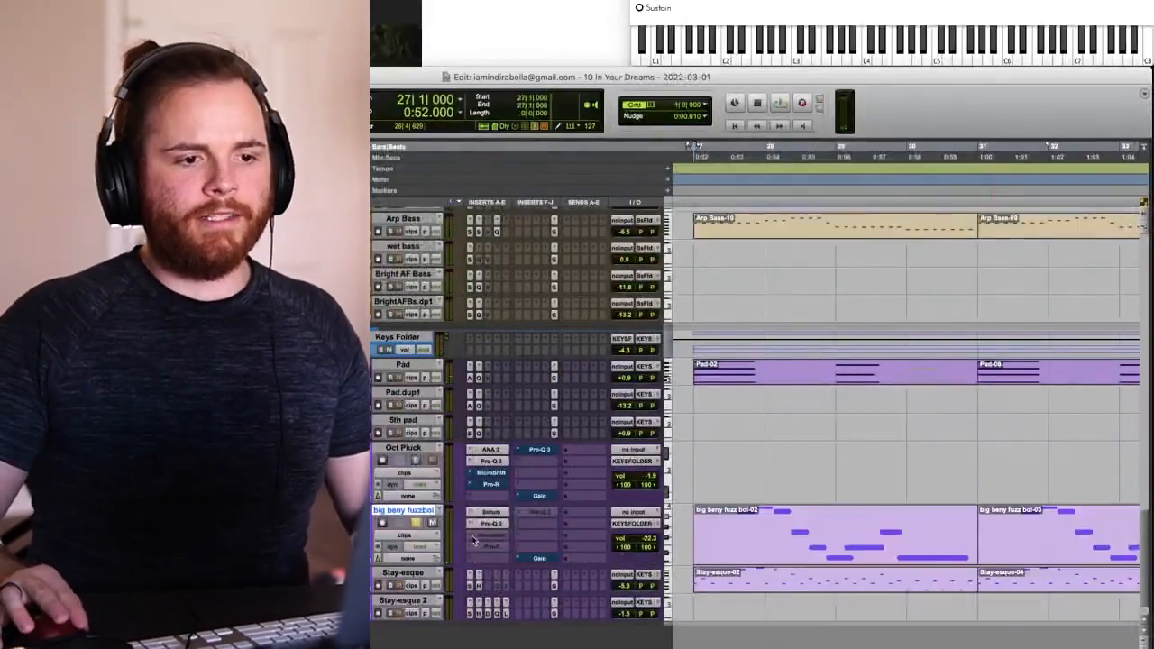
- Insert Murda Melodies on the big beny fuzz boi track and set its pitch to 12 semitones
click(471, 539)
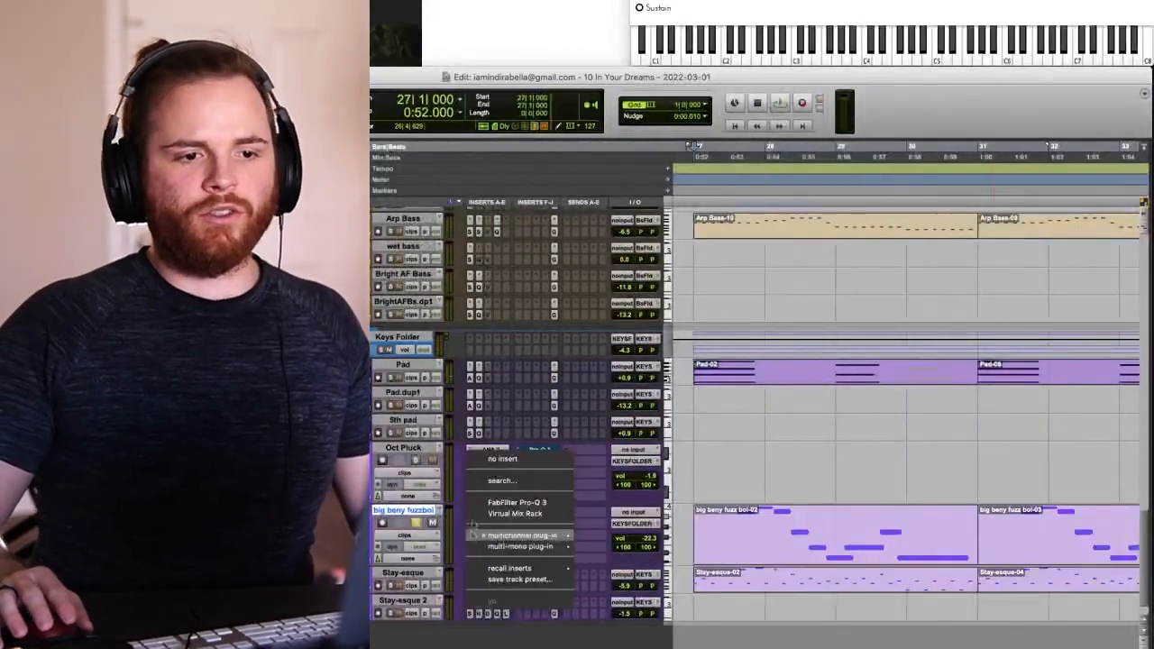
click(488, 490)
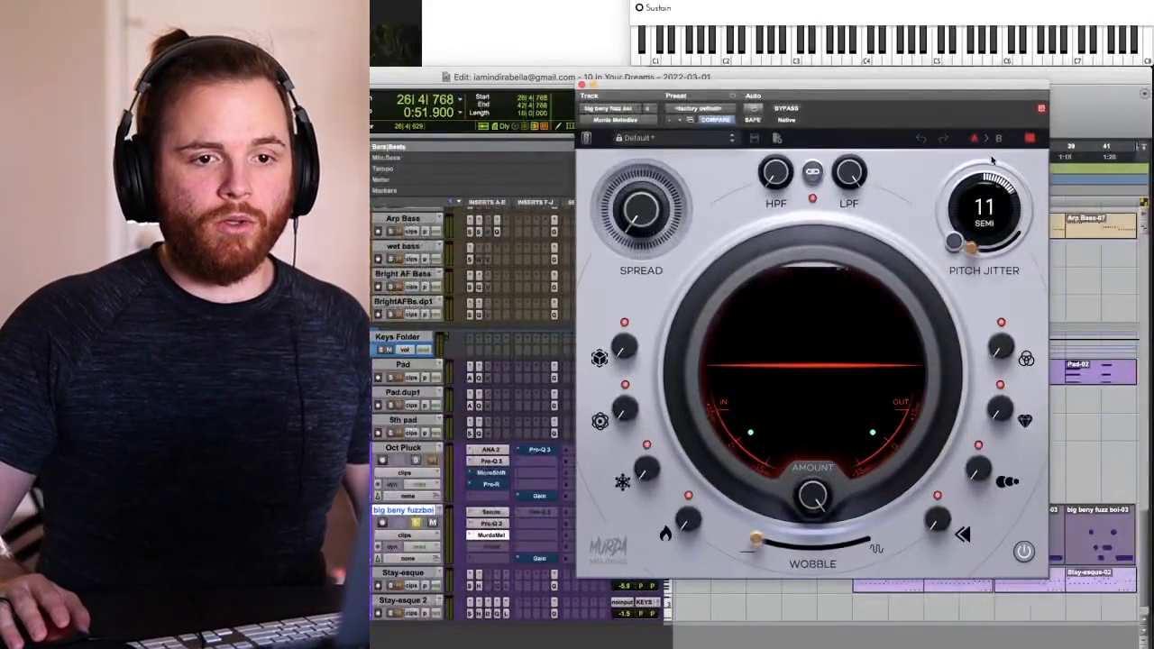
drag(831, 88, 810, 0)
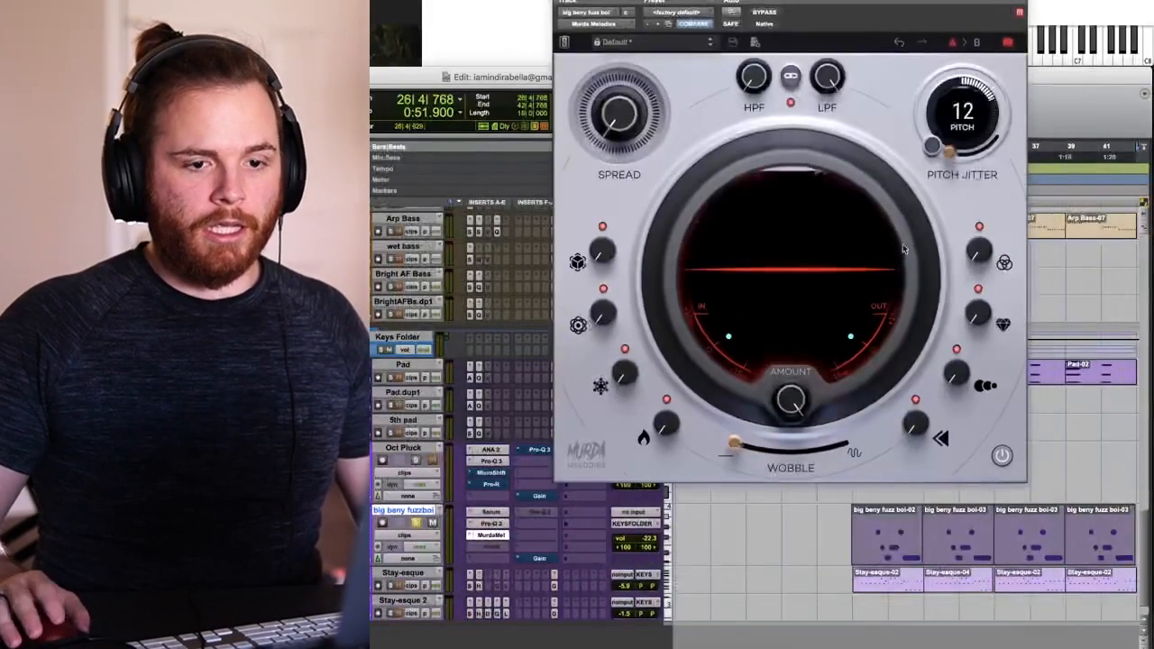
- Play the soloed big beny fuzz boi part and set the Murda Melodies Amount to about 89%
click(867, 566)
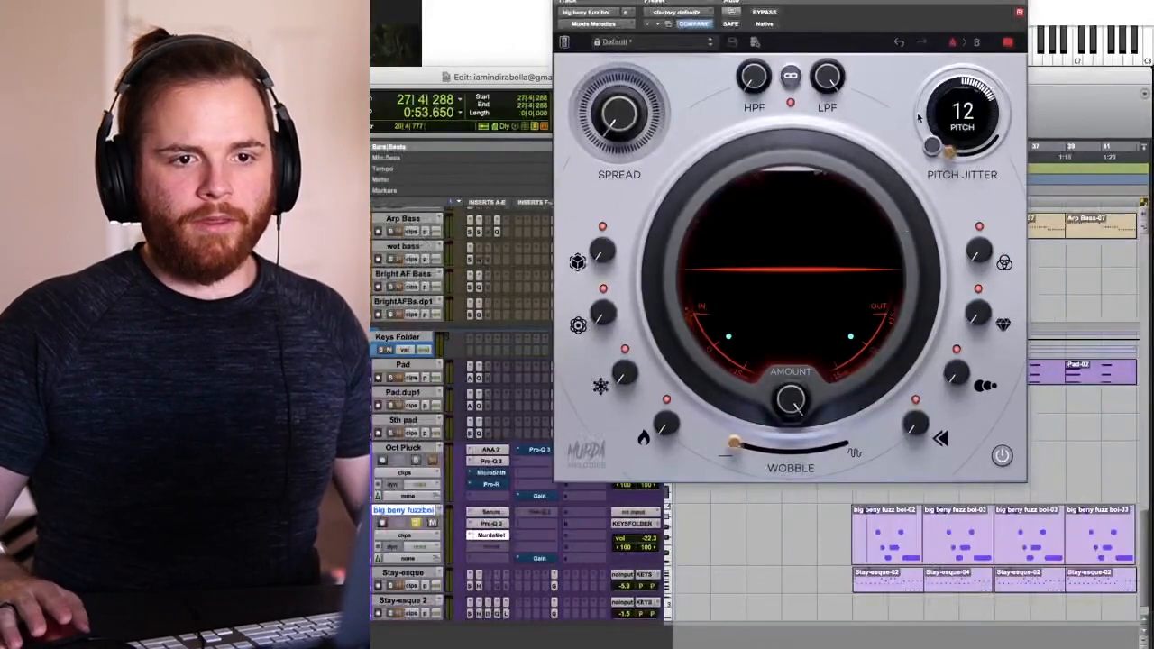
key(t)
key(t)
key(space)
drag(790, 400, 792, 450)
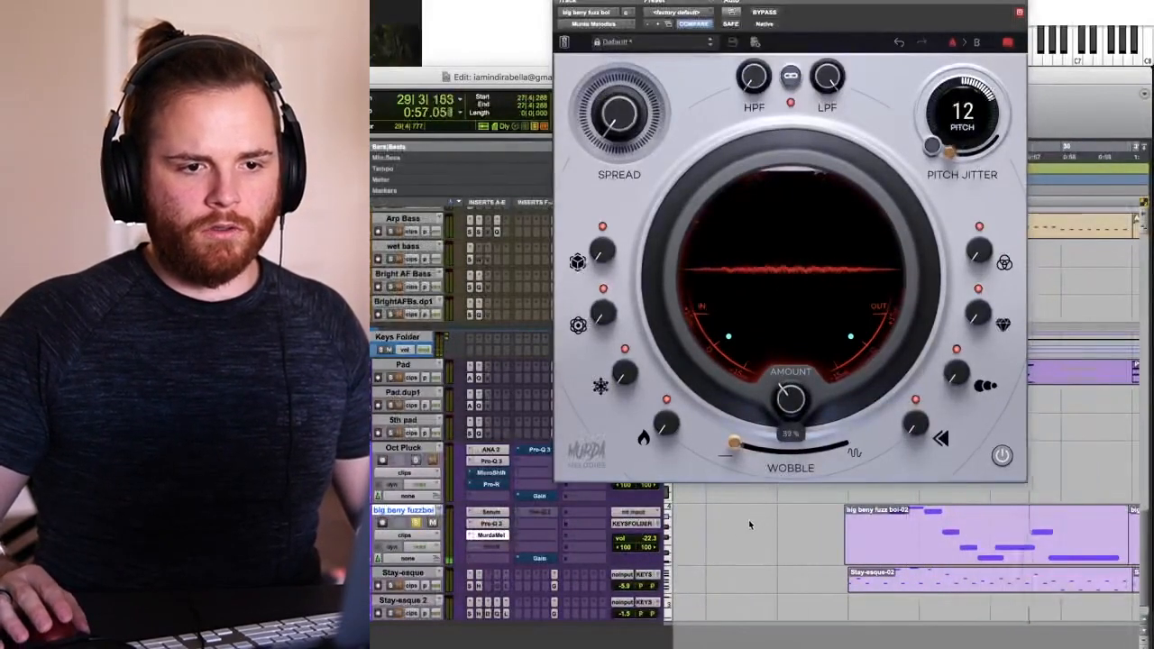
- Close the effect, unsolo the big beny fuzz boi track, and lower its volume slightly while playing the full mix from bar 27
drag(749, 524, 765, 459)
key(r)
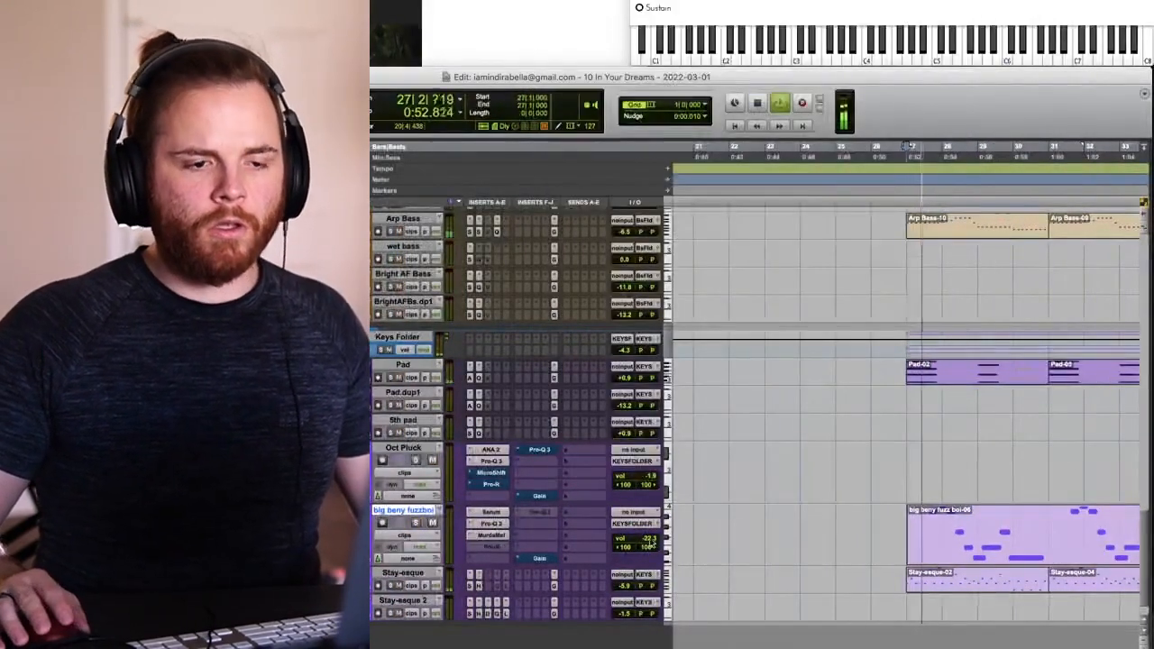
drag(652, 544, 650, 550)
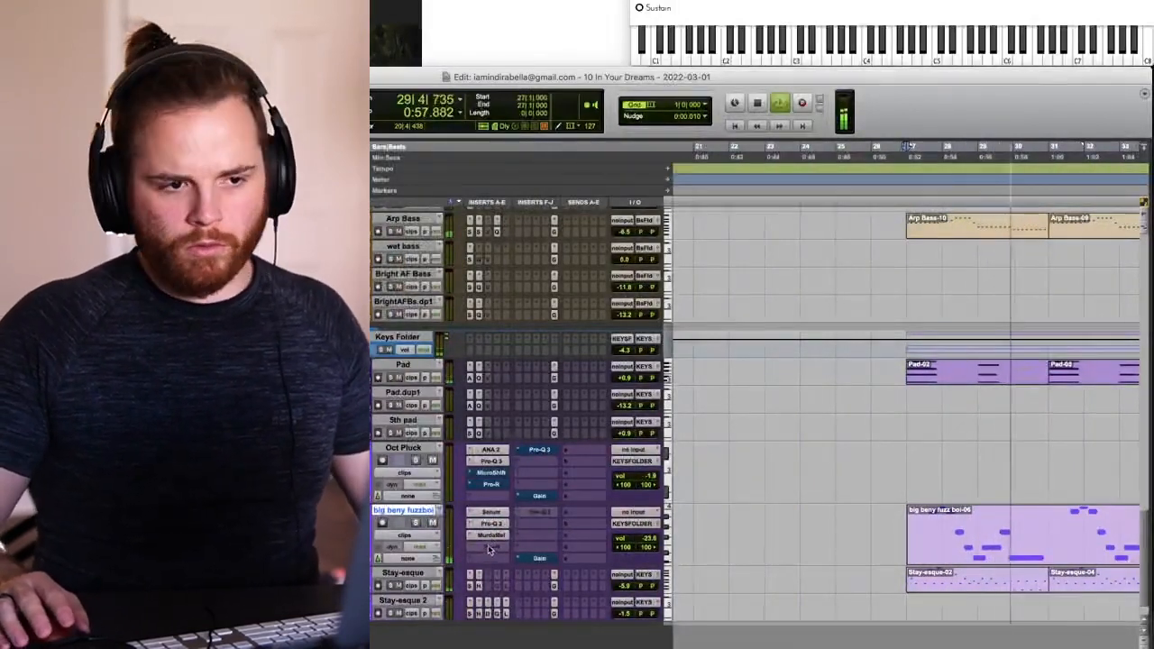
- Stop playback and insert a second FabFilter Pro-Q 3 after Murda Melodies on the big beny fuzz boi track, bringing the first equalizer into view
key(space)
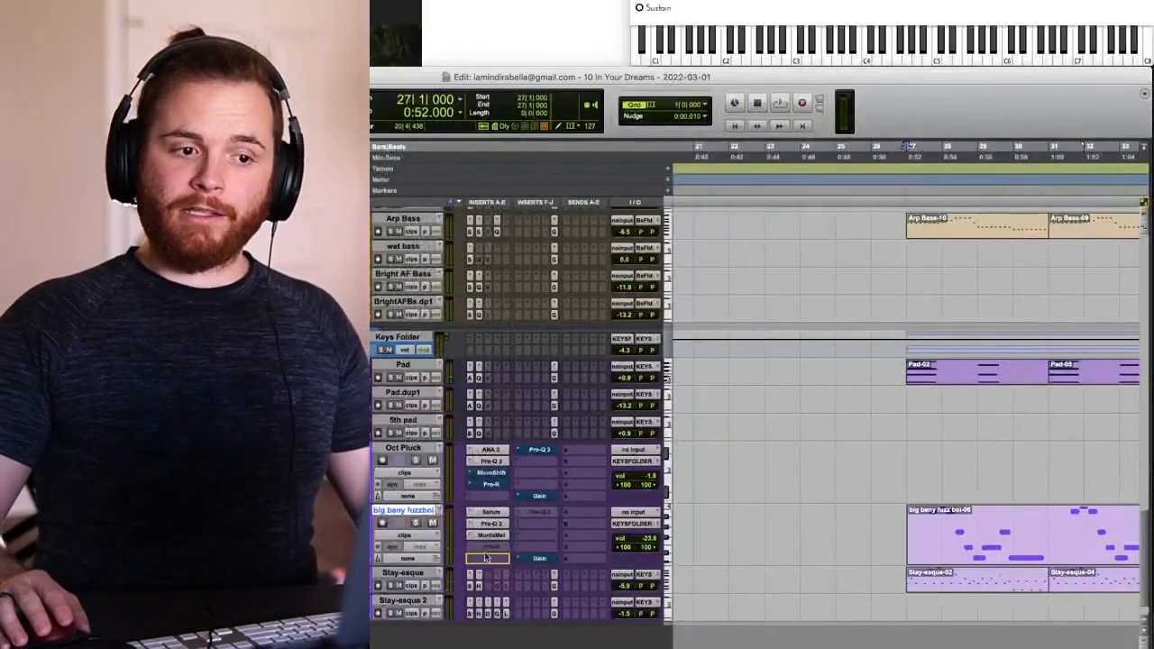
click(489, 546)
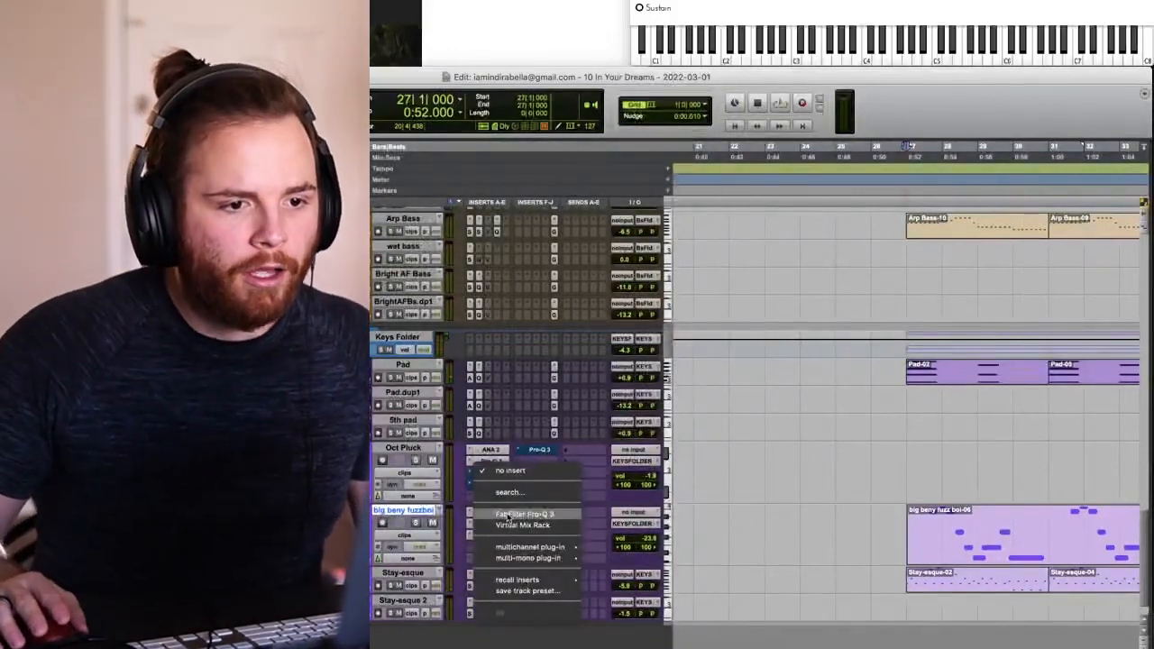
click(493, 513)
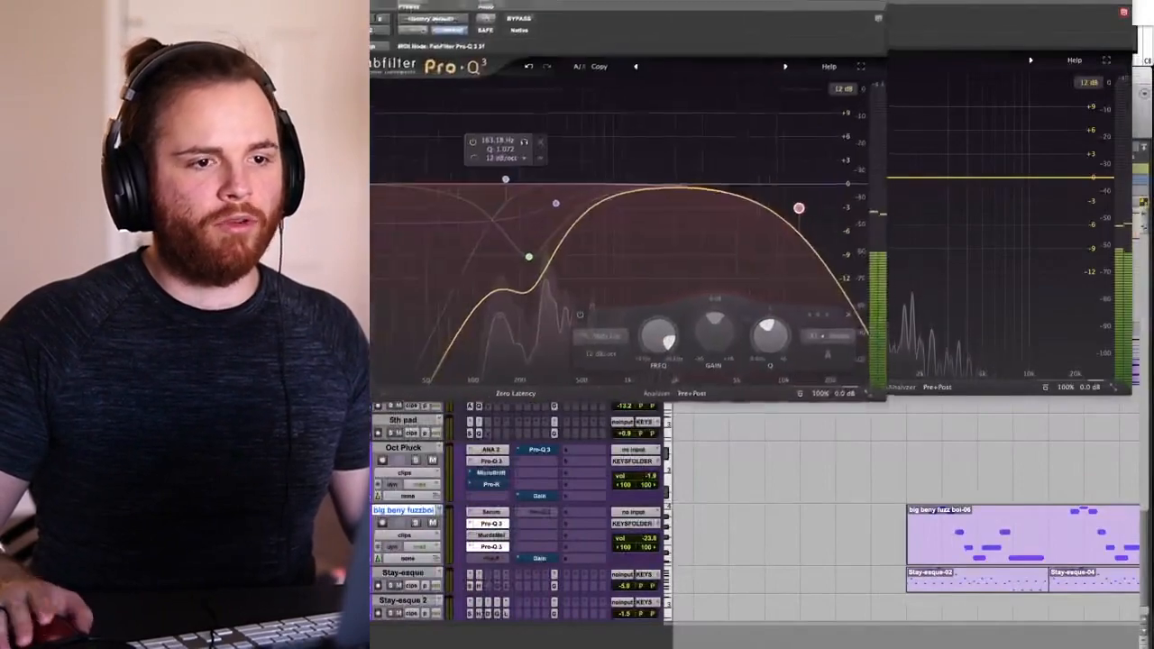
drag(449, 0, 696, 0)
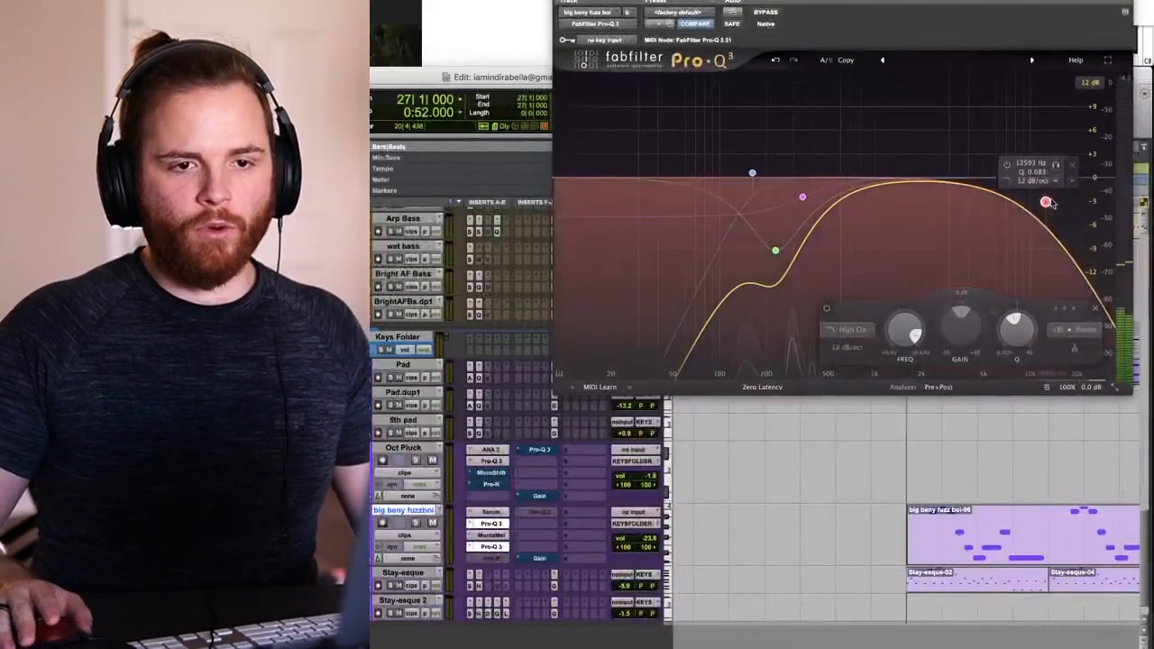
- While playing from bar 27, lower the first Pro-Q 3's high cut to about 5.1 kHz and add a bell cut just below it
key(space)
drag(995, 178, 993, 176)
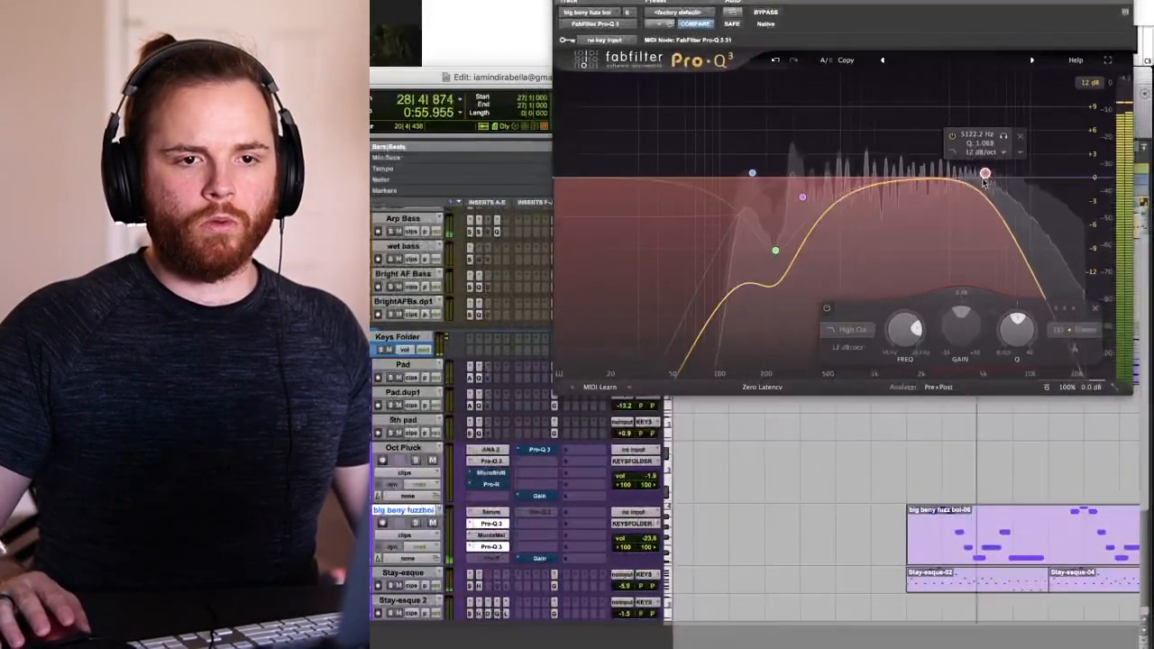
double_click(958, 208)
drag(958, 212, 981, 252)
scroll(961, 210, up, 5)
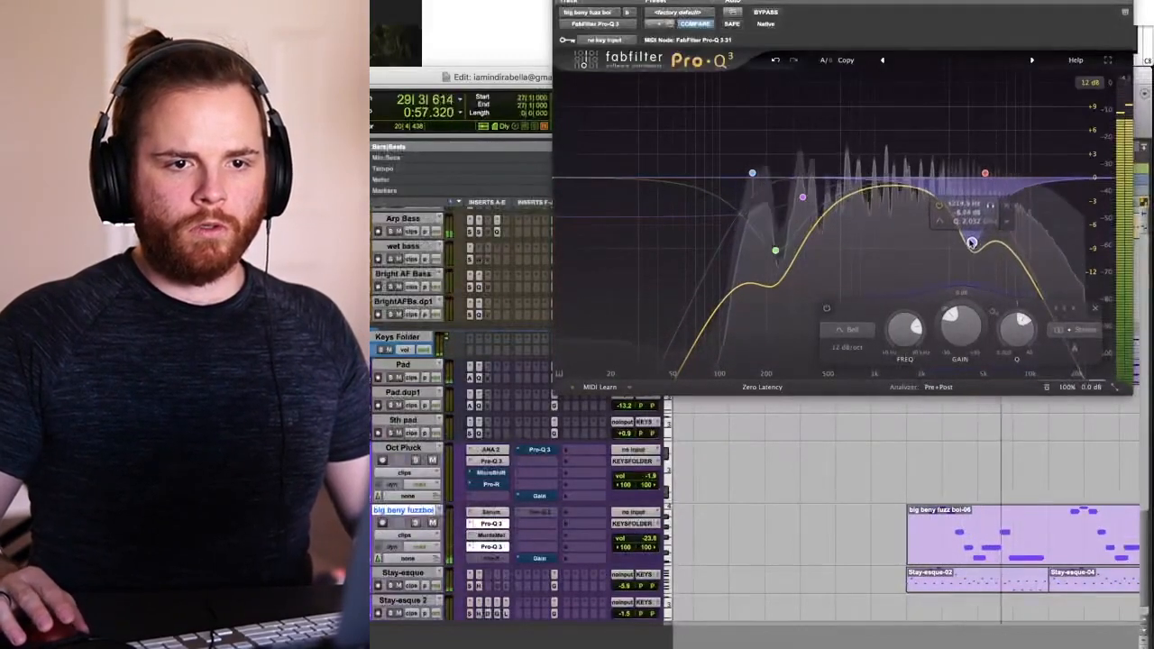
key(space)
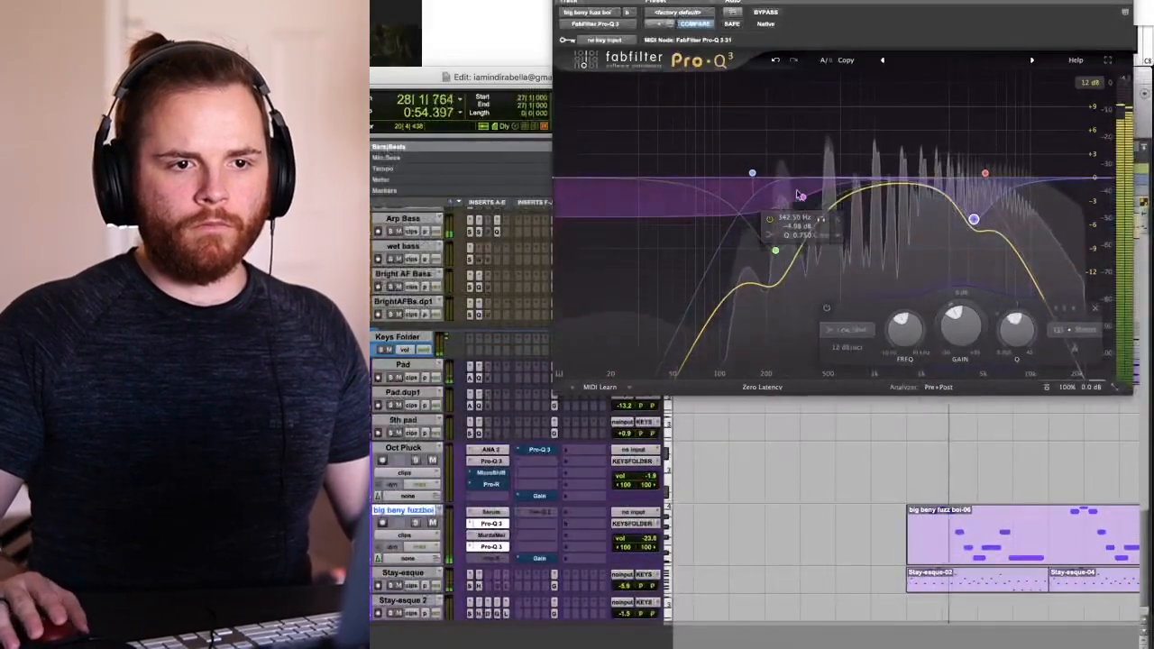
- Ease the low shelf's cut and shift the low bell down in frequency with about a 3 dB cut while playing the part
drag(799, 195, 788, 181)
drag(774, 250, 745, 195)
key(space)
key(space)
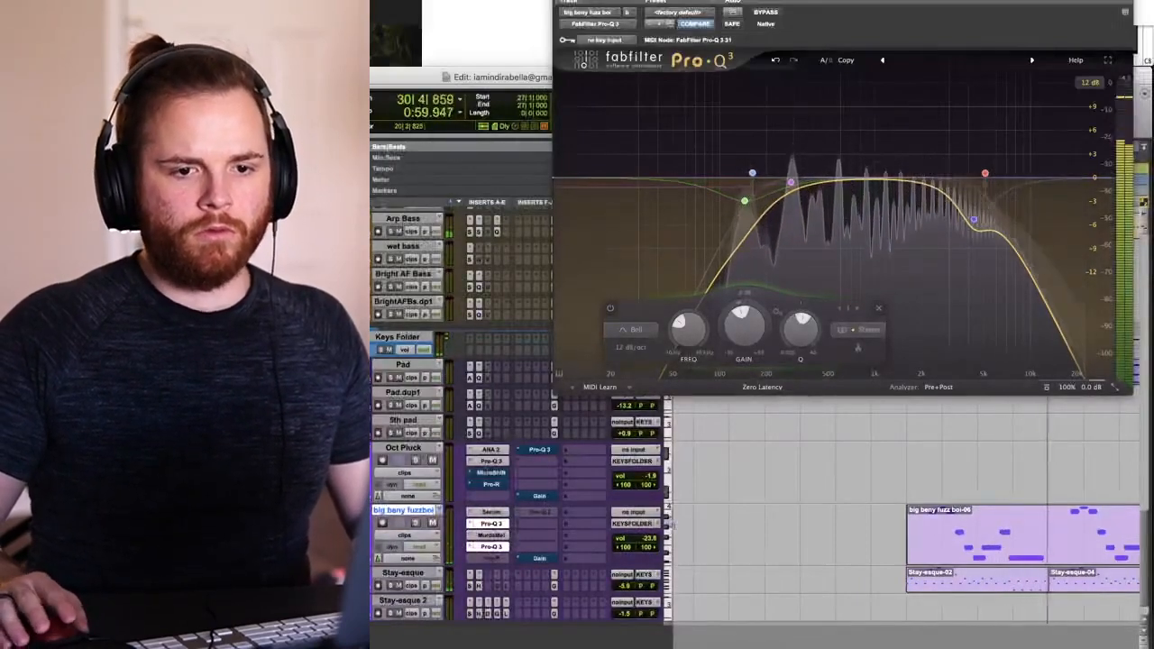
- Lower the big beny fuzz boi track's volume during playback, stop, and close its first Pro-Q 3
drag(649, 539, 662, 558)
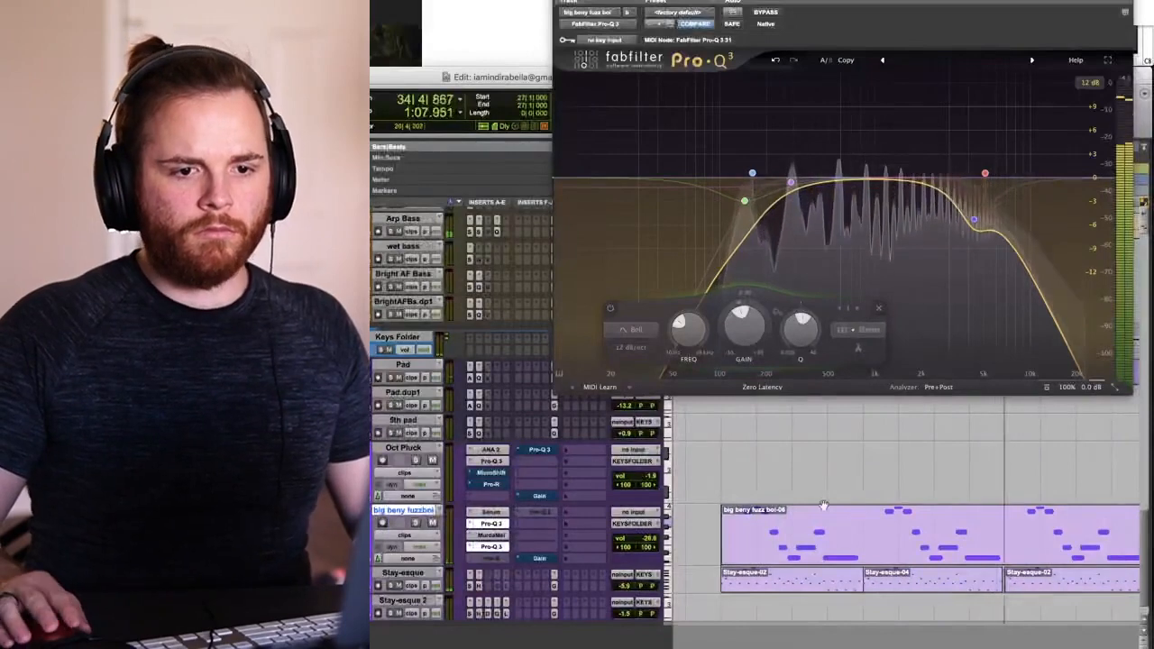
key(space)
key(super+w)
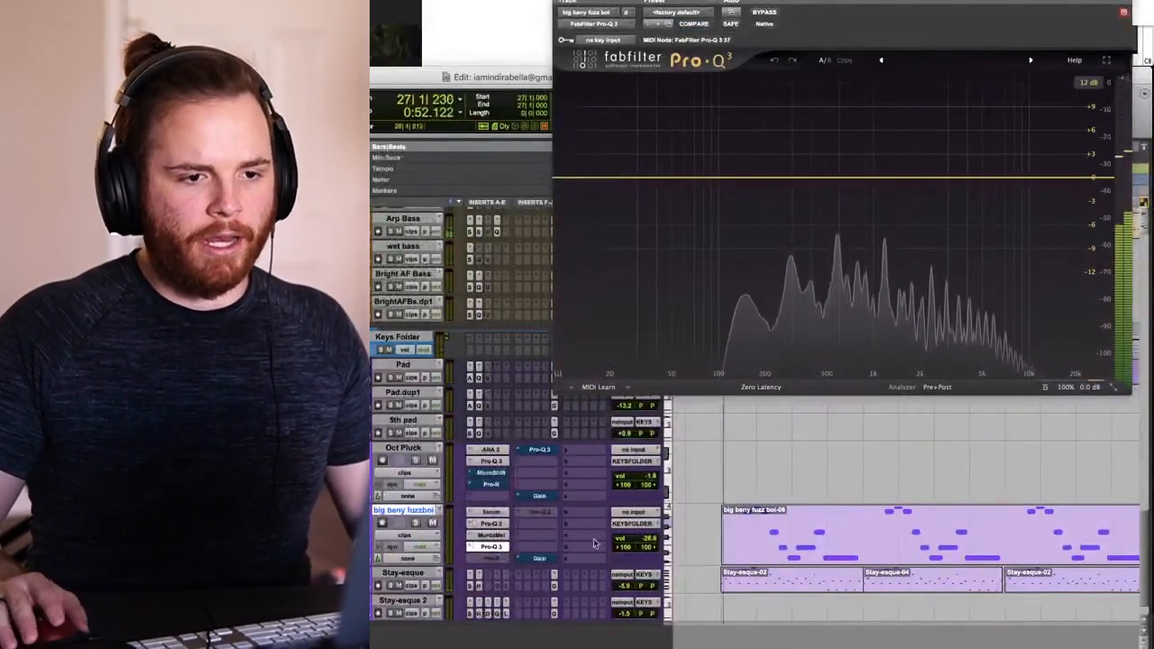
- Close the remaining equalizer, enable Pro-R on the big beny fuzz boi track, and lower its Mix while playing from bar 27
key(super+w)
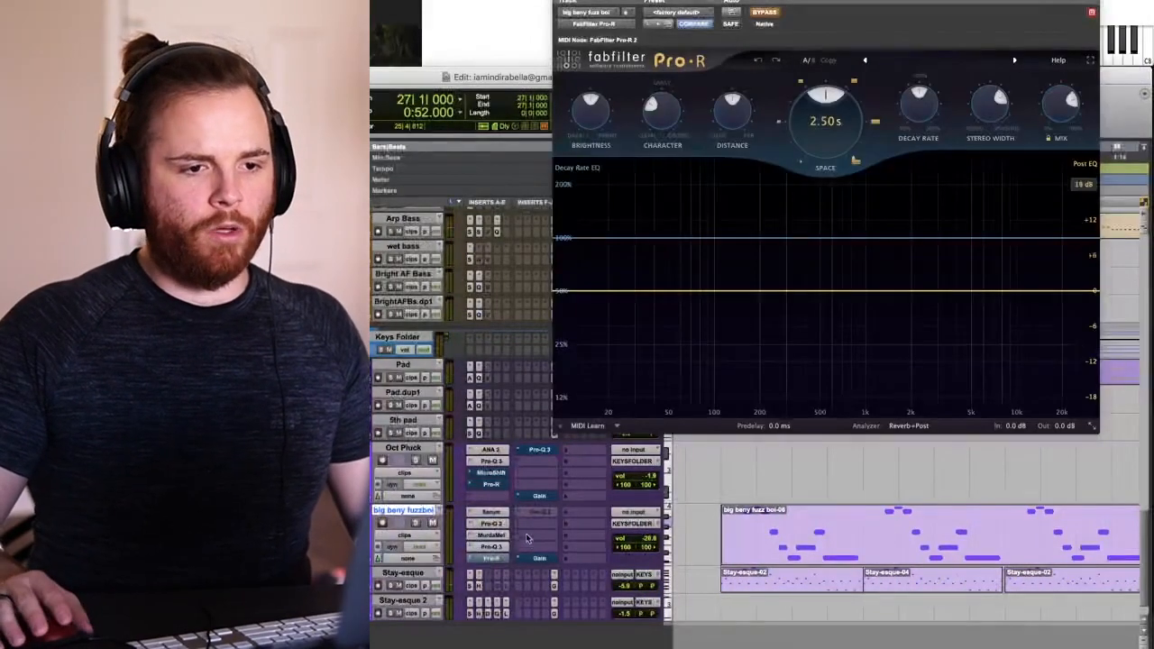
key(space)
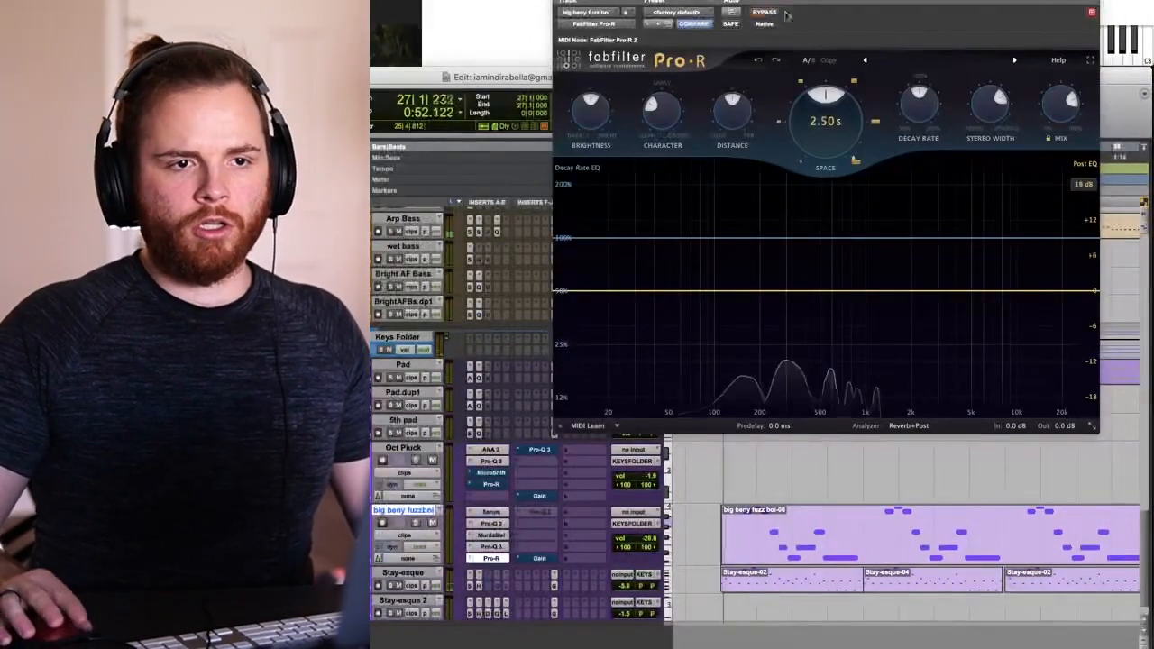
drag(1068, 108, 1025, 166)
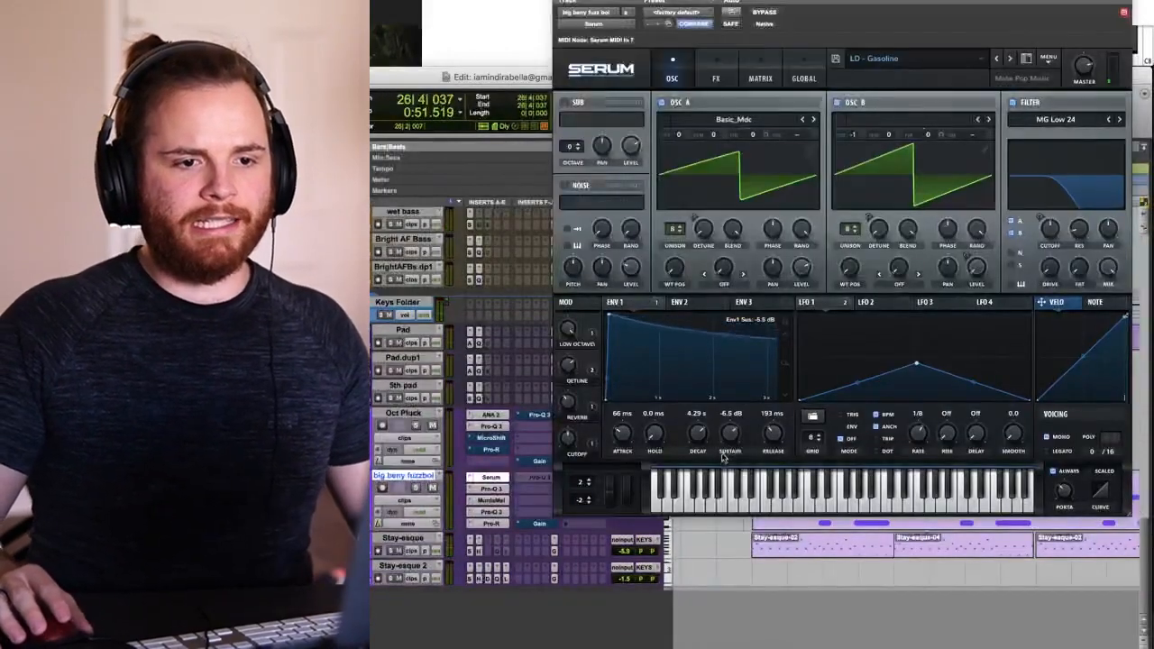
- Set Serum's Env 1 decay to about 3.89 s and sustain to about -6.8 dB during playback, closing the synth window
drag(699, 439, 697, 446)
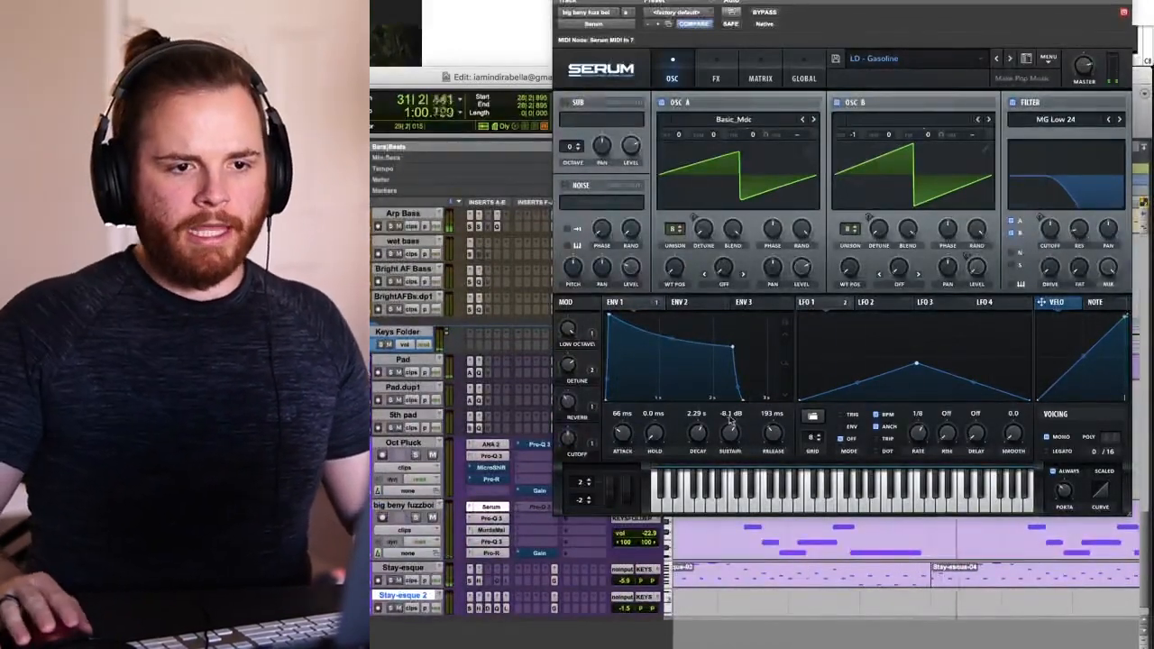
drag(703, 436, 729, 434)
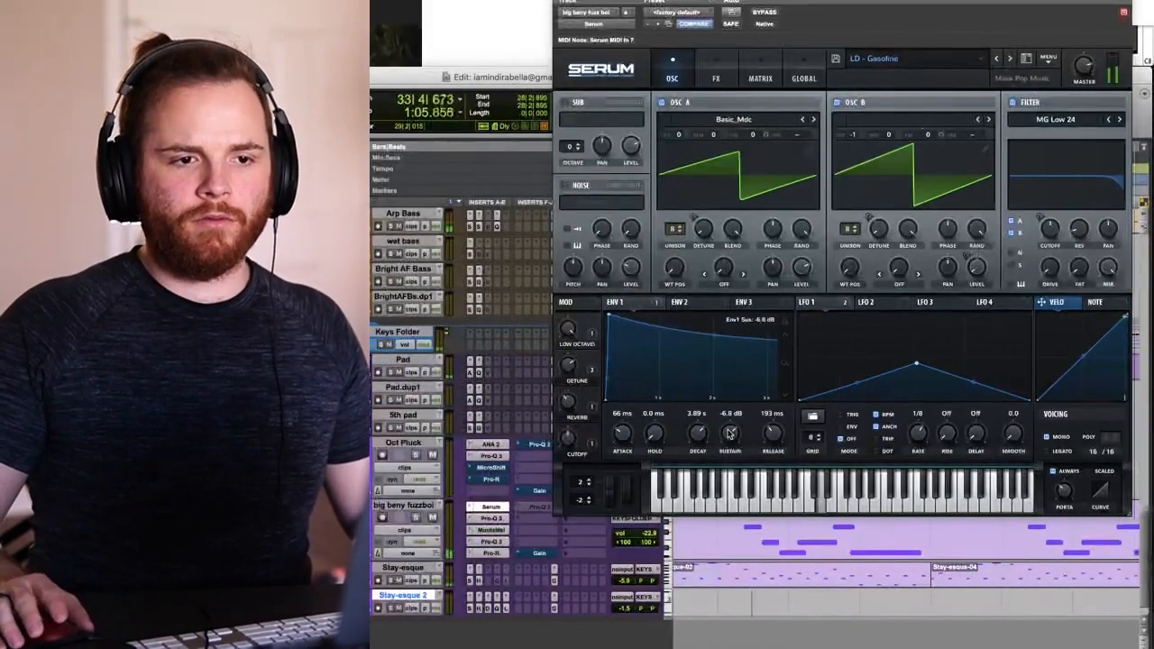
key(ctrl+alt+w)
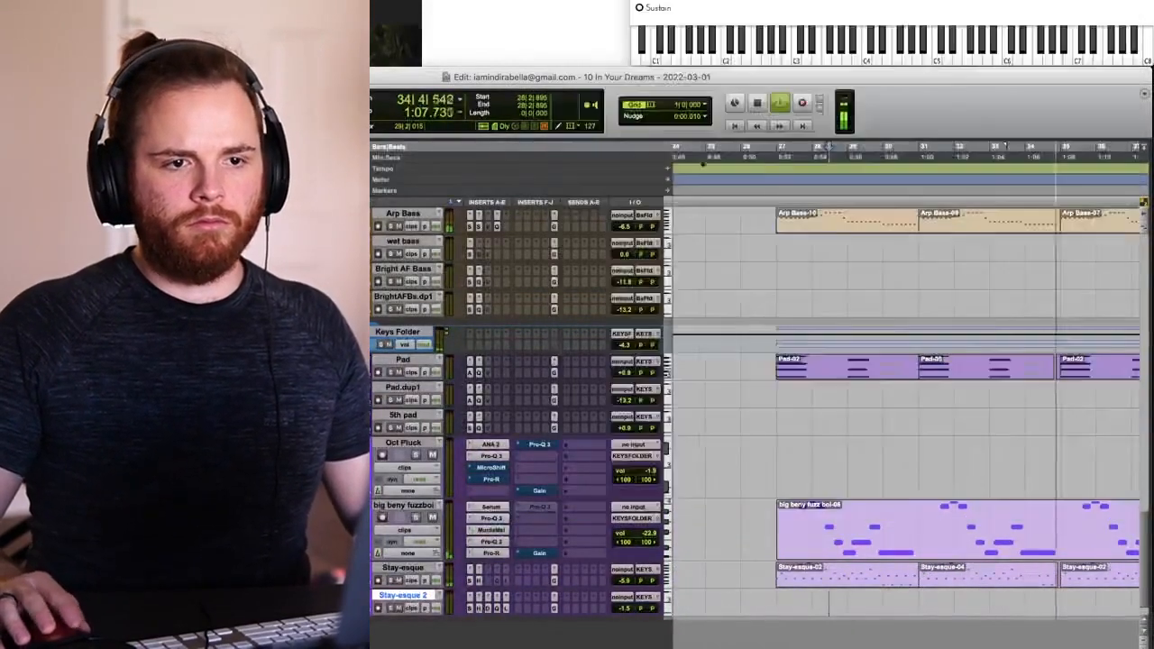
- Add a short lower note near beat 4 of bar 34 in the big beny fuzz boi part, extending the preceding note to end with it
key(space)
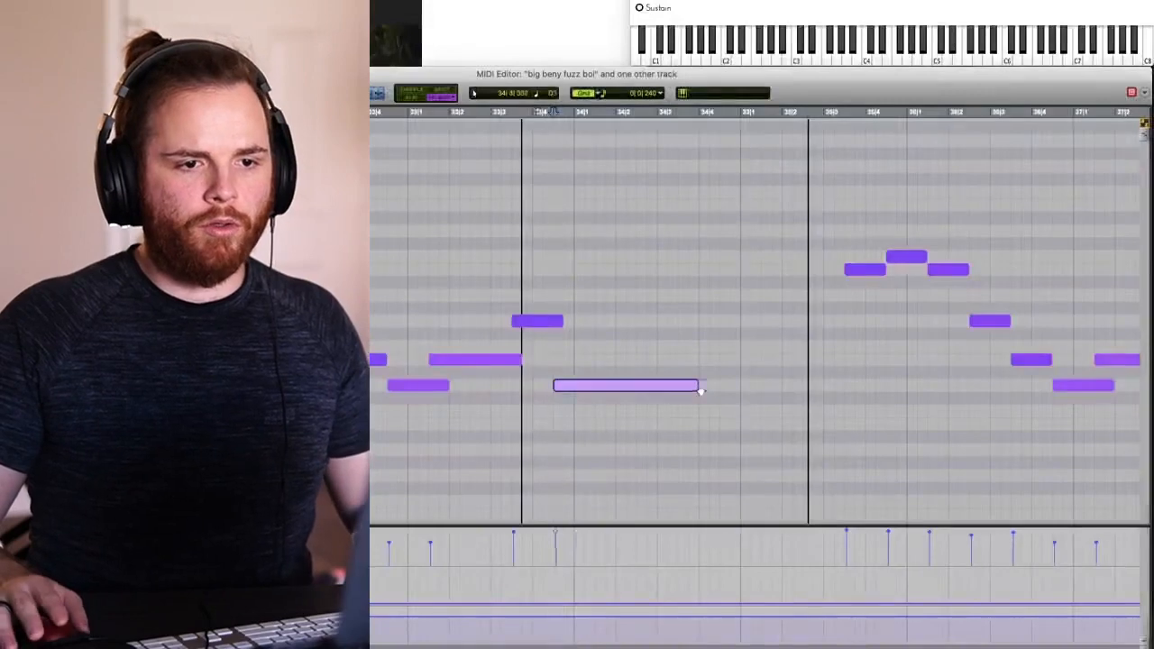
click(701, 411)
drag(702, 386, 713, 385)
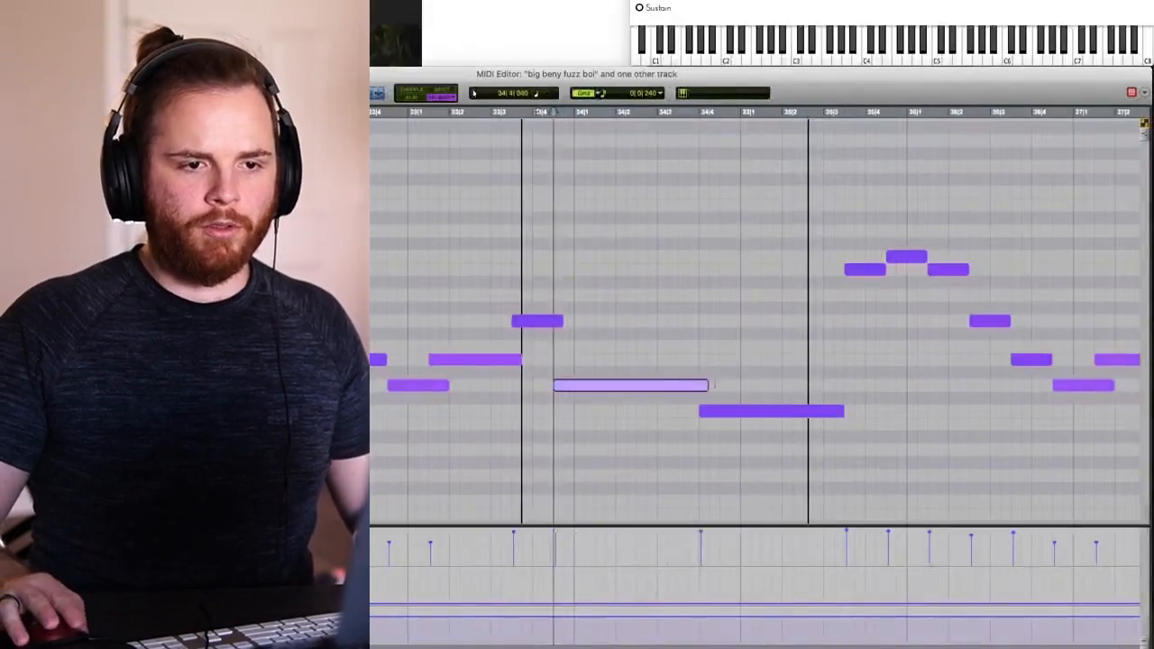
drag(844, 411, 763, 411)
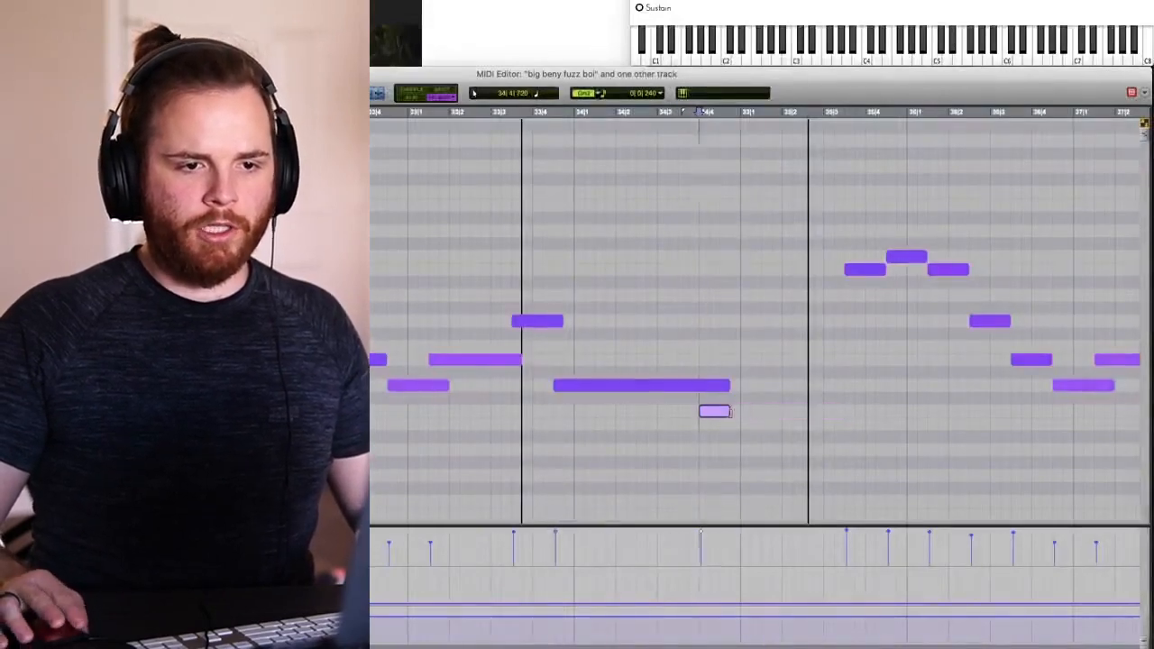
key(ctrl+equal)
click(984, 515)
key(r)
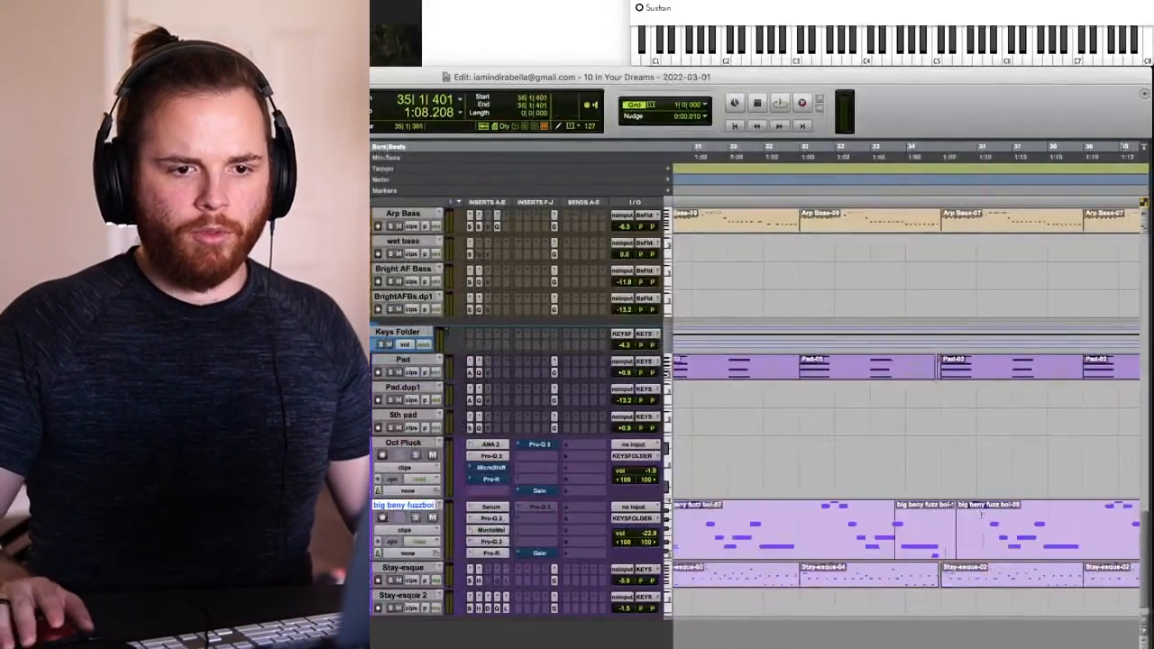
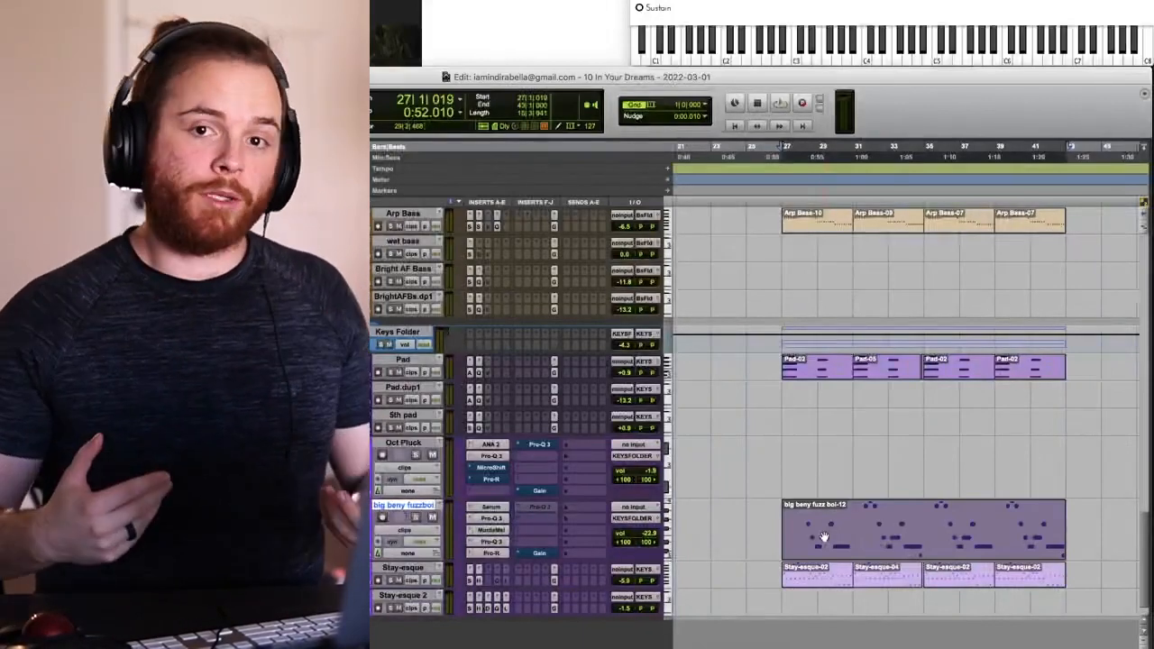
- Review the drum and bass tracks and play the full arrangement from bar 27
scroll(837, 446, up, 5)
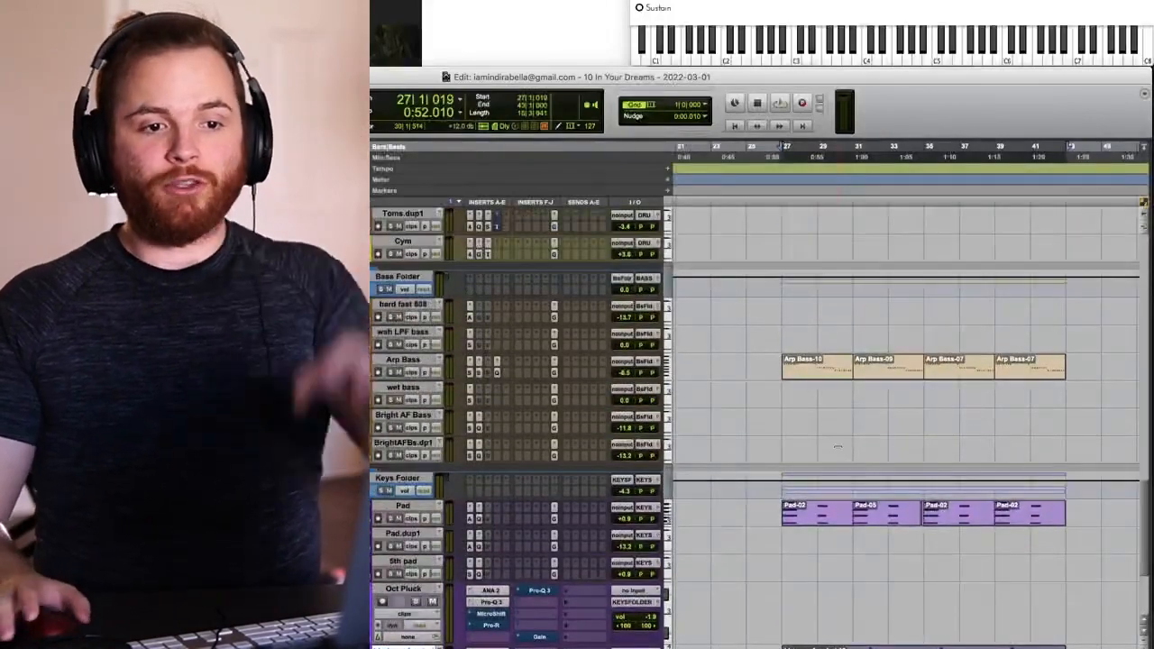
scroll(836, 445, up, 3)
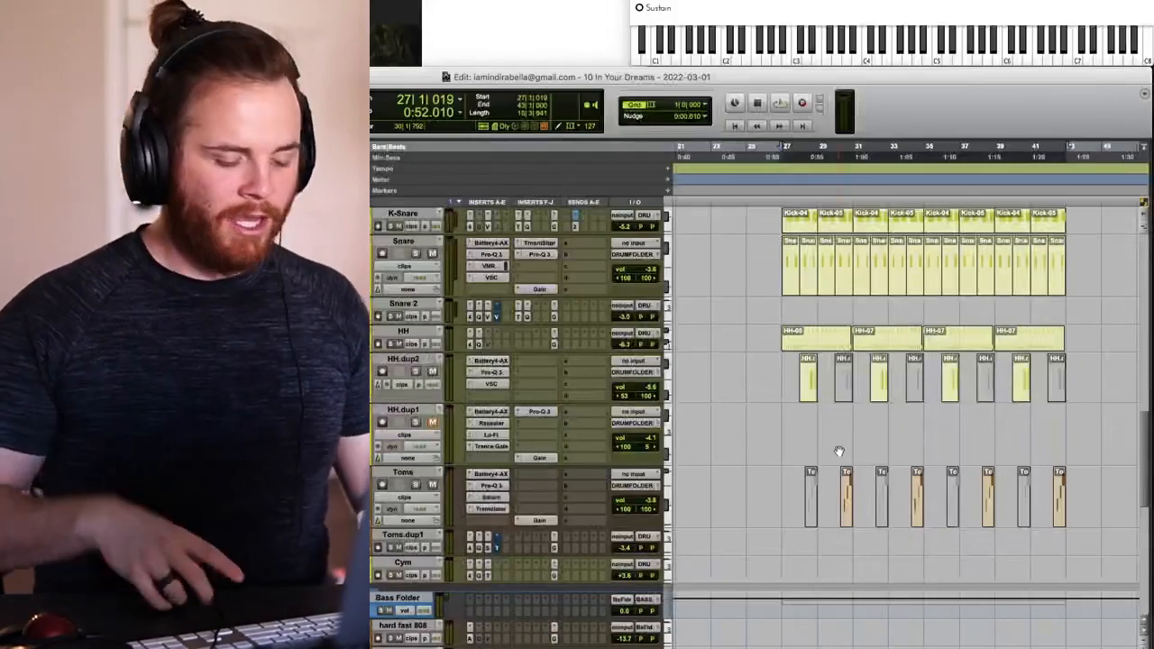
scroll(839, 448, up, 2)
key(space)
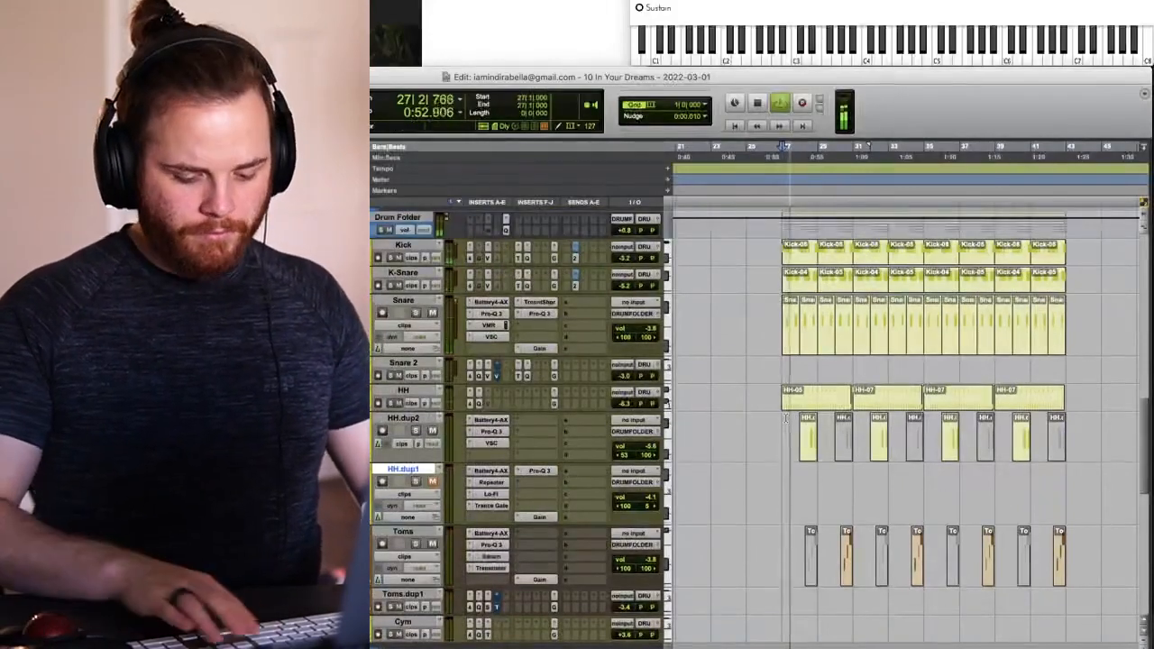
key(XF86AudioRaiseVolume)
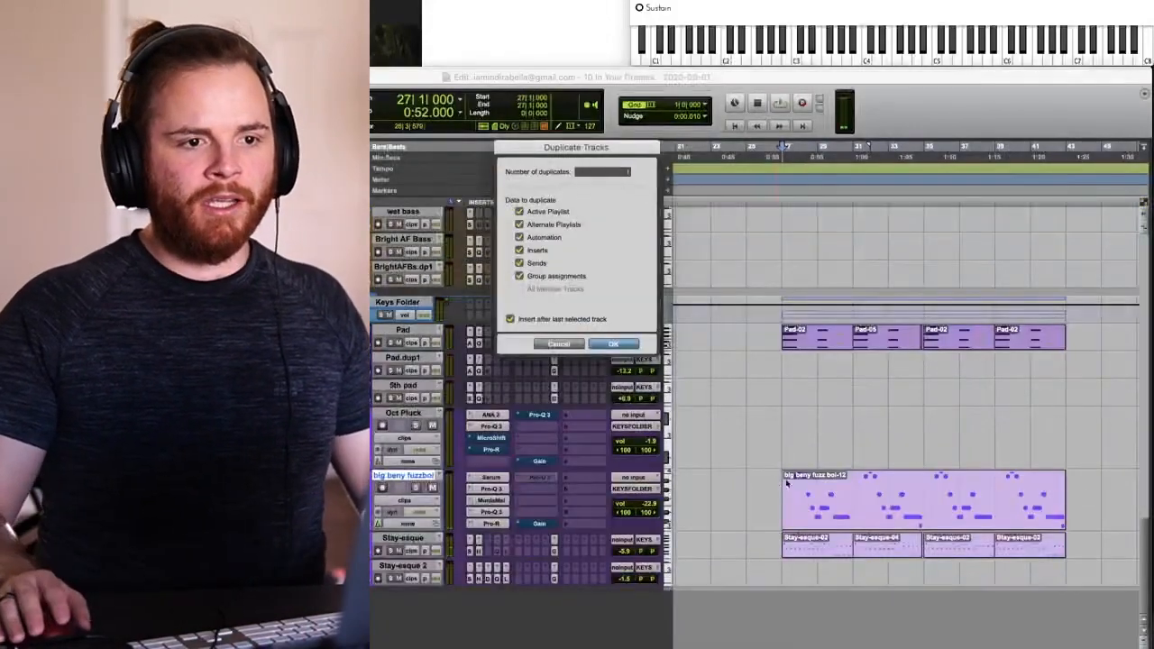
- Duplicate the big beny fuzz boi track and raise the low cut on the copy's first Pro-Q 3, auditioning it in the mix
key(Return)
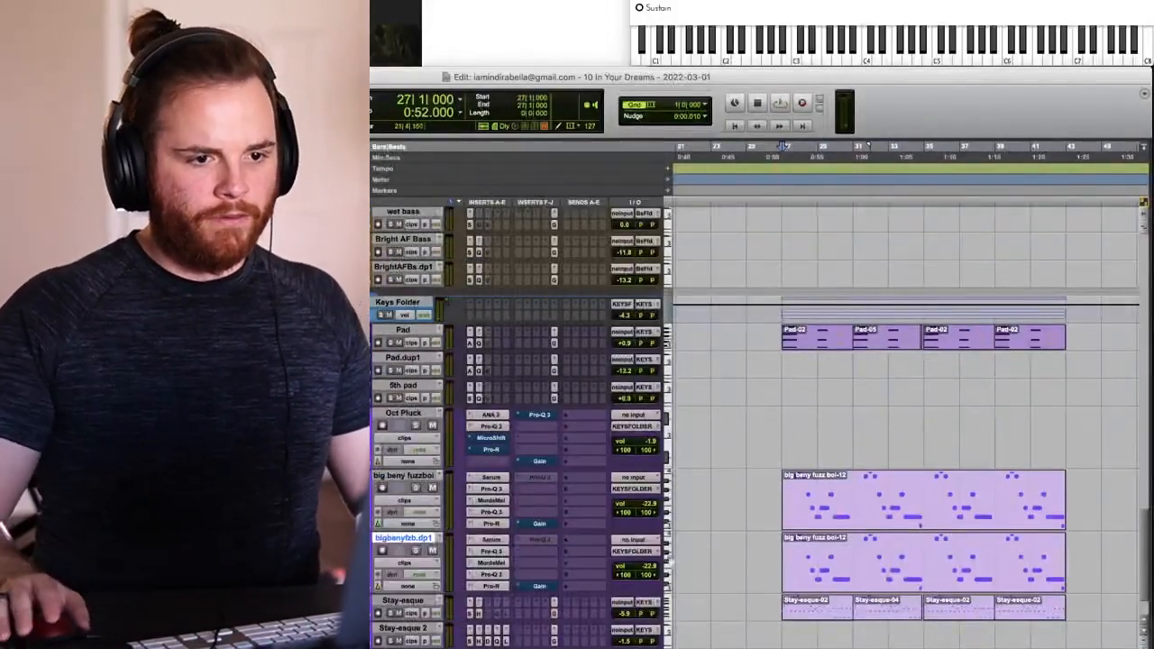
click(491, 550)
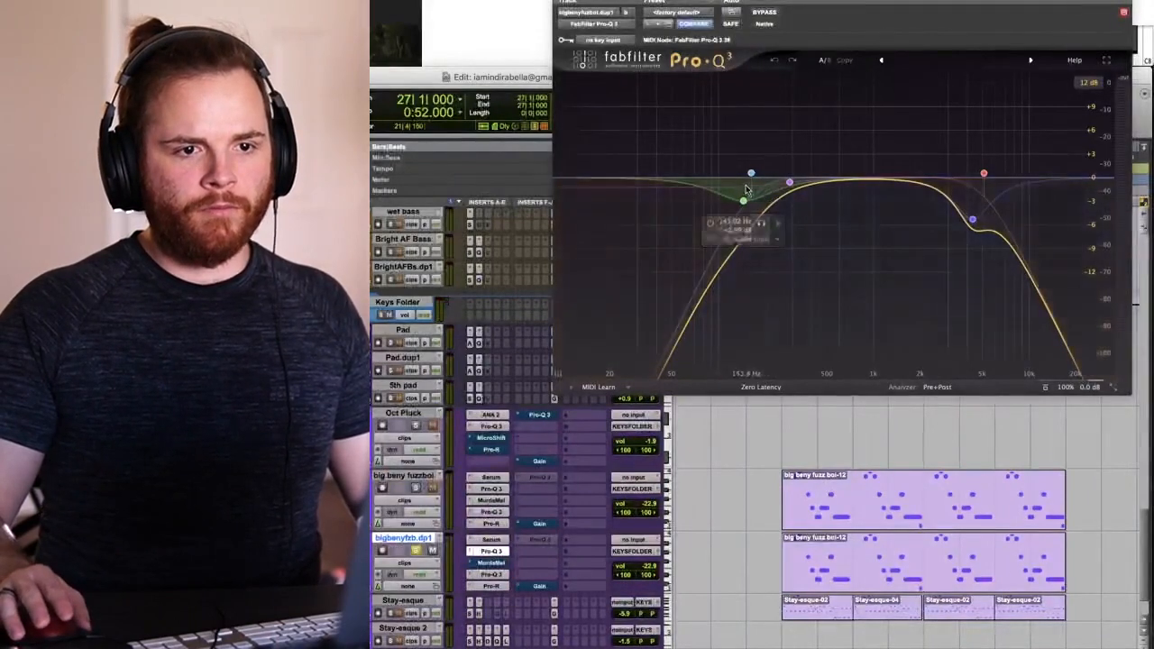
drag(751, 173, 780, 216)
key(space)
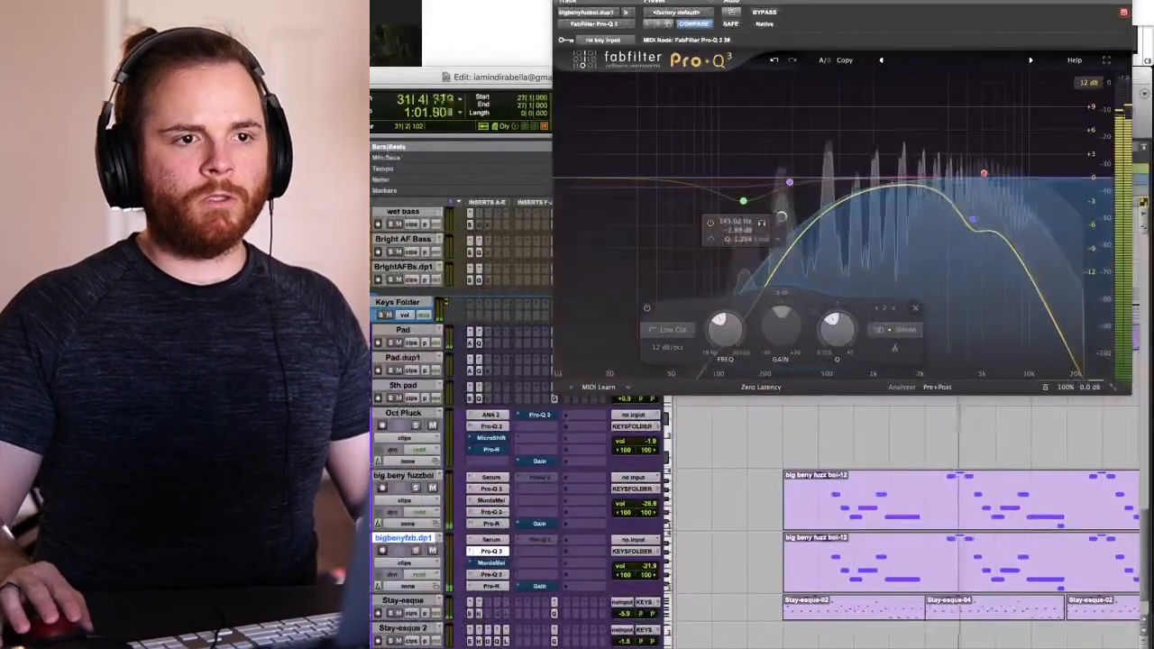
click(559, 2)
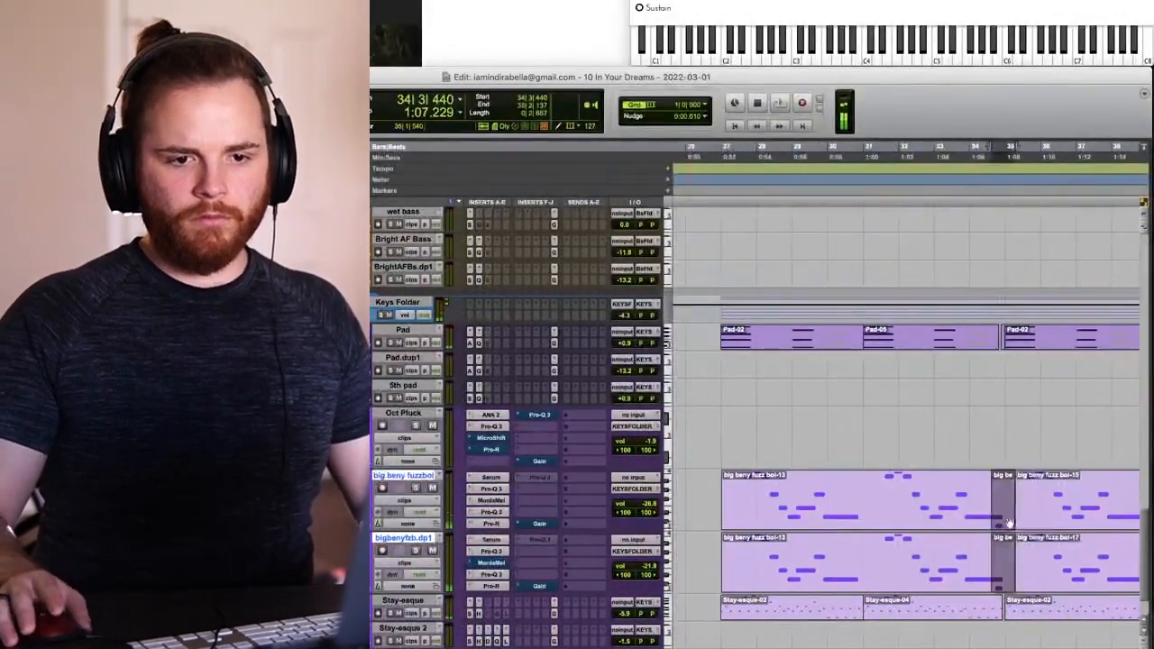
- Lengthen the low note starting near beat 4 of bar 34 into bar 35 and play both fuzz tracks from bar 34
double_click(1004, 505)
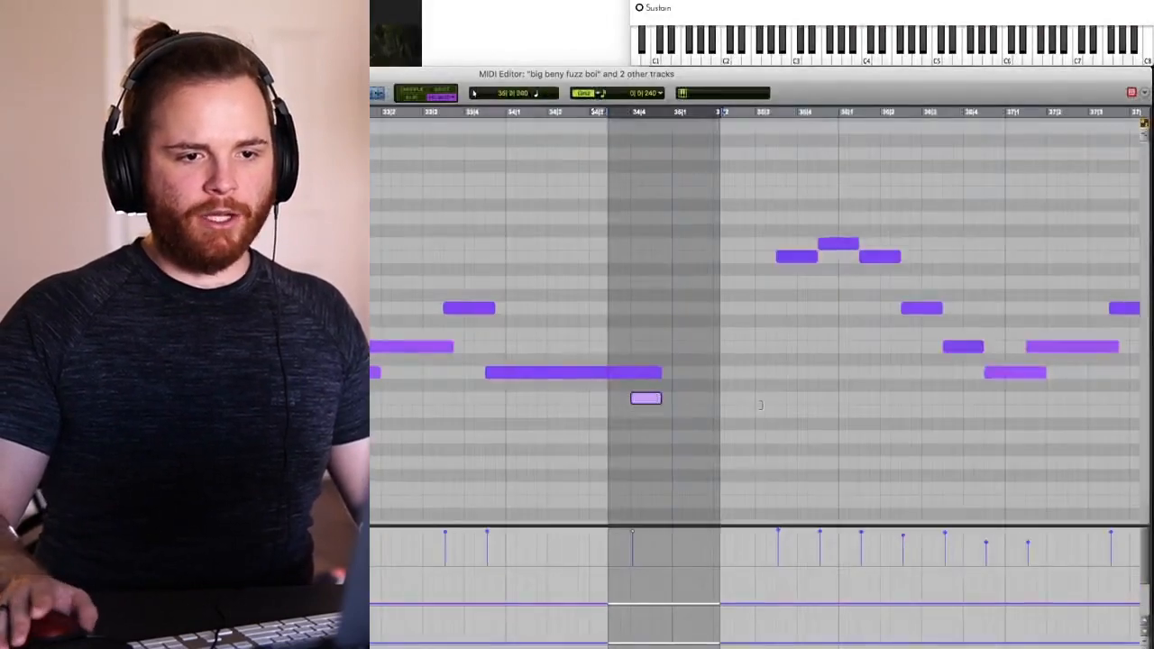
drag(659, 399, 761, 405)
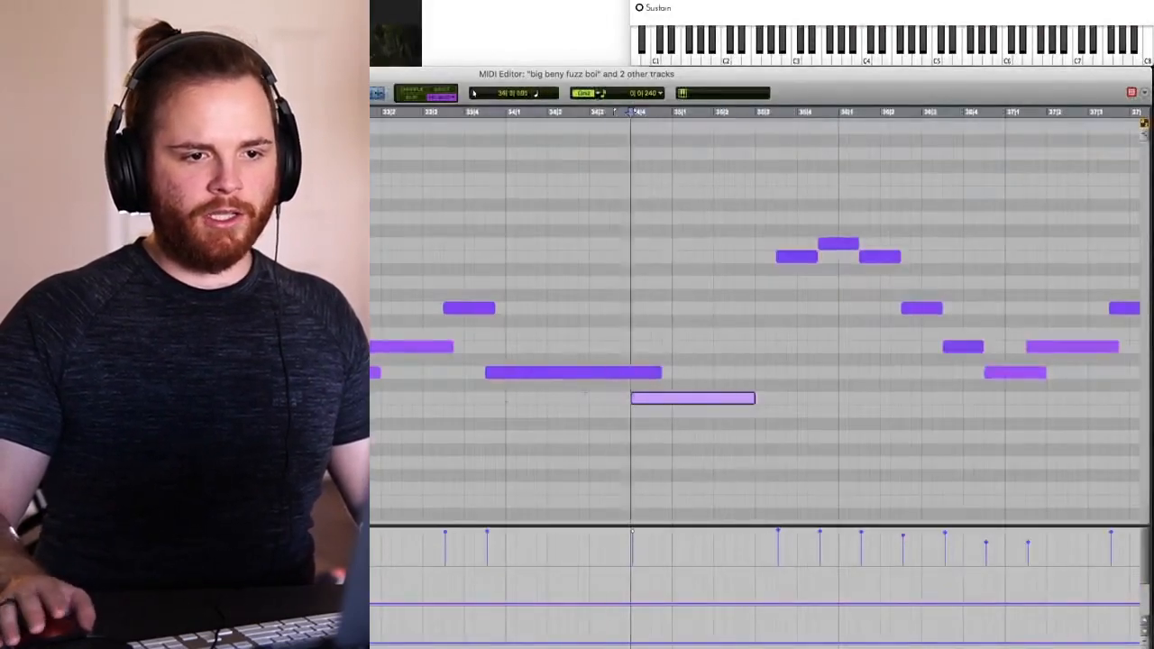
click(506, 401)
key(space)
key(super+w)
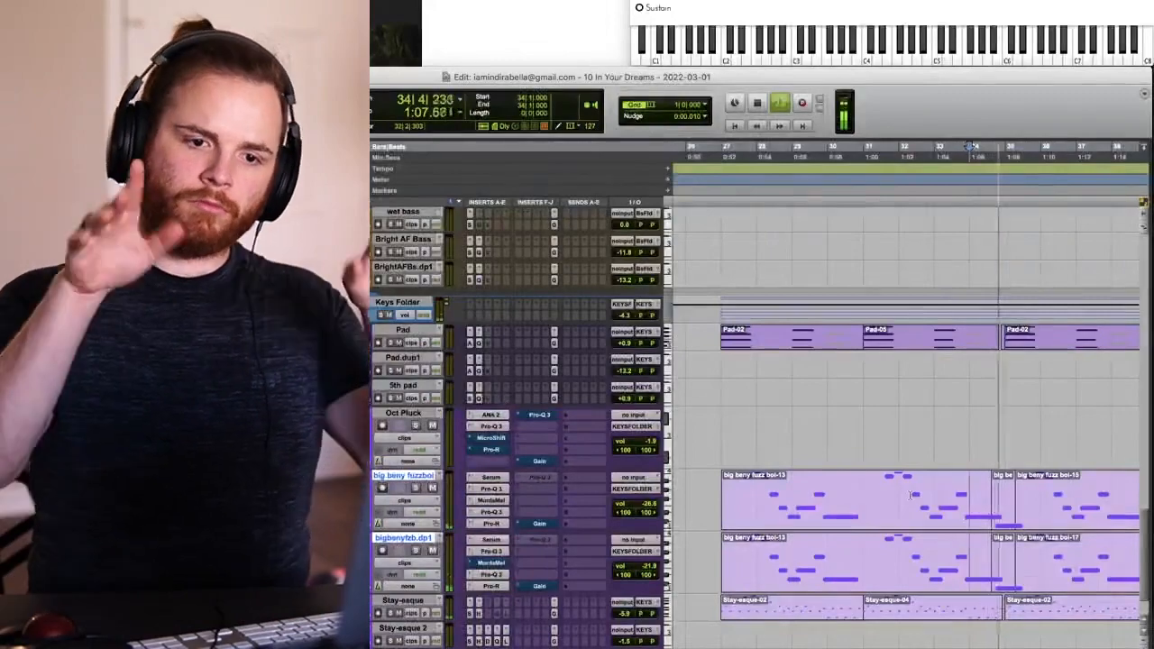
key(r)
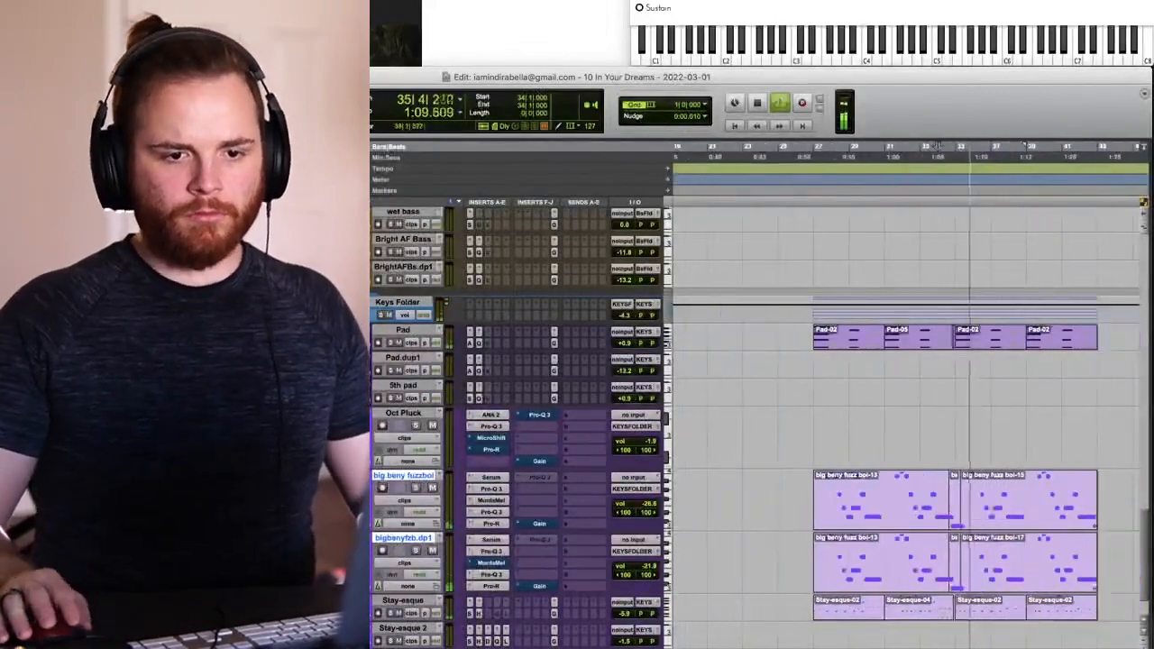
key(space)
- Shape the Kick's Pro-Q 3 with a gentle boost near 90 Hz and a broad cut around 5 kHz during playback
scroll(805, 493, up, 10)
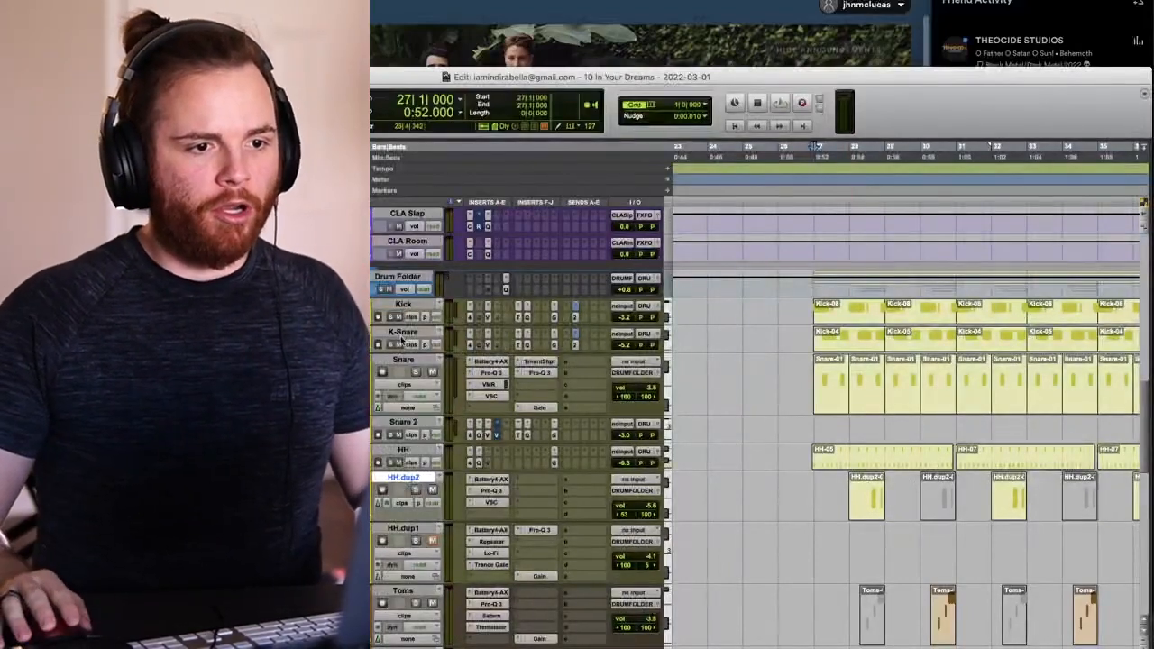
click(493, 491)
key(space)
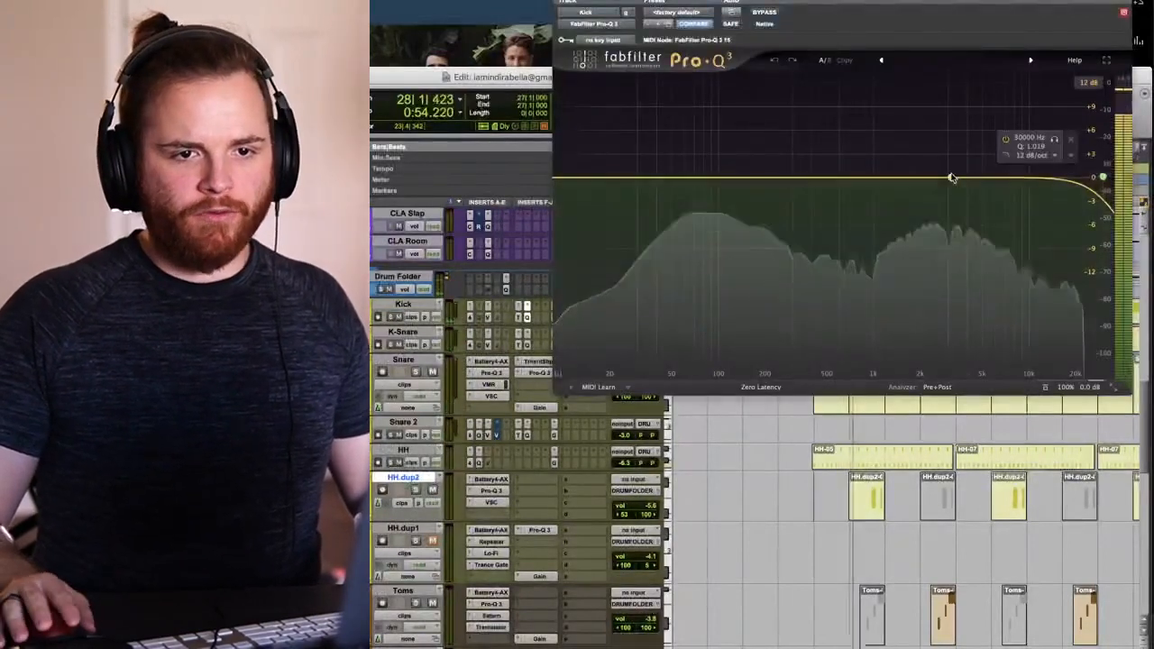
drag(927, 180, 984, 202)
drag(731, 178, 711, 165)
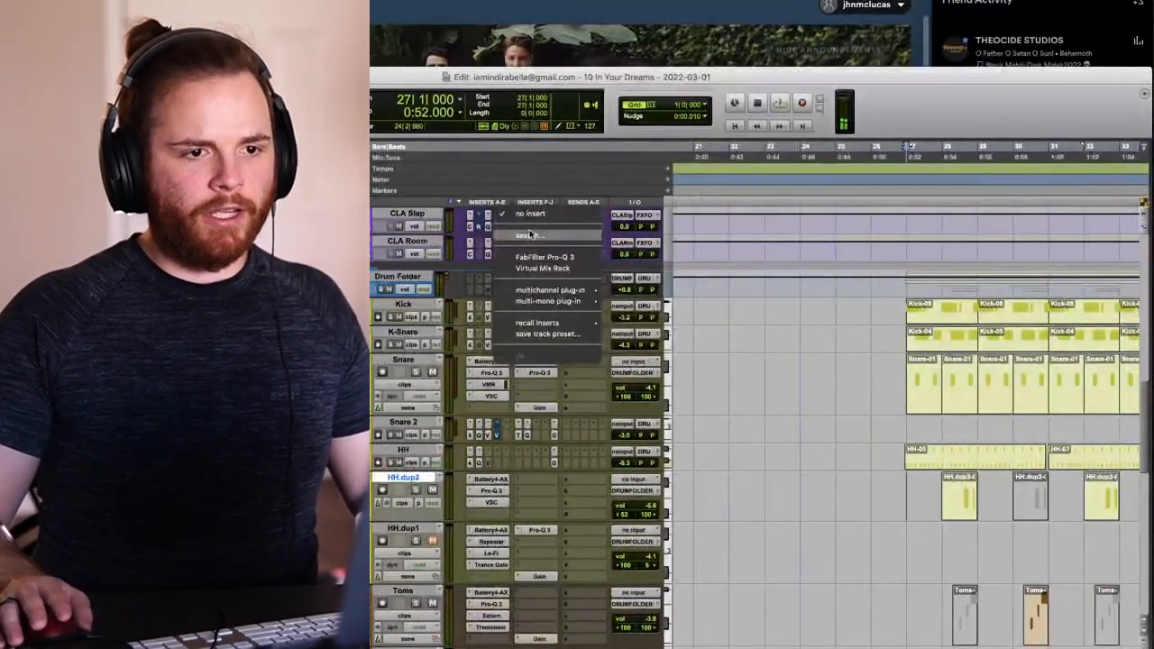
- Insert the VSC FG-Grey compressor on the Drum Folder and adjust its ratio while playing from bar 27
click(530, 235)
text(fg-x)
key(Return)
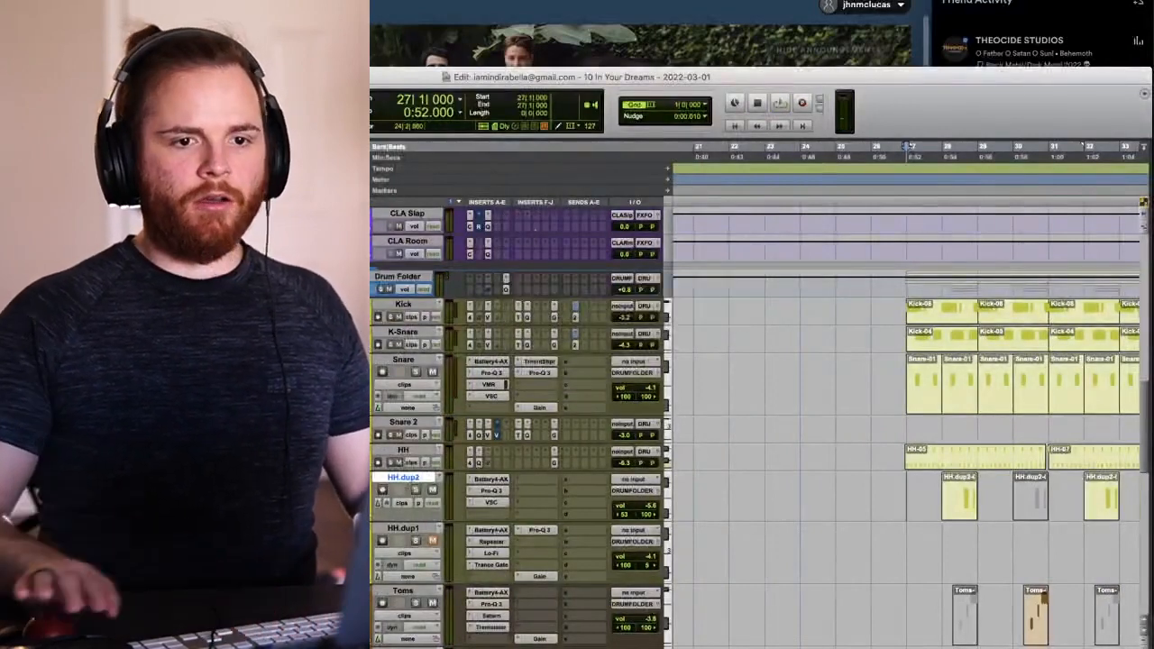
key(space)
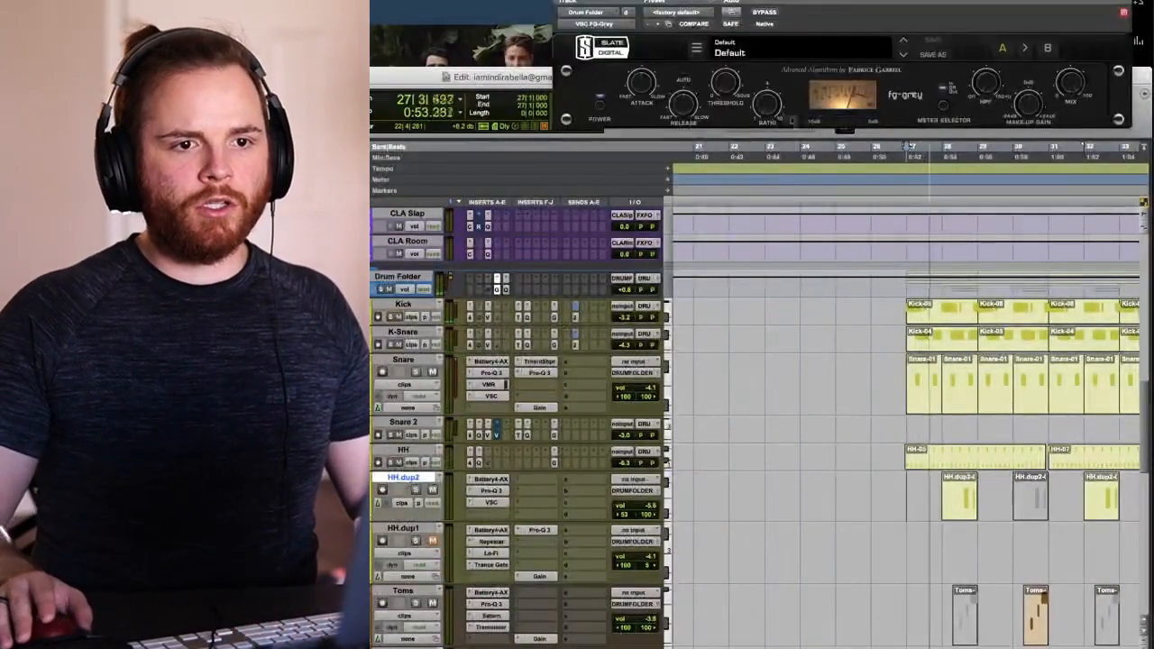
drag(767, 104, 766, 112)
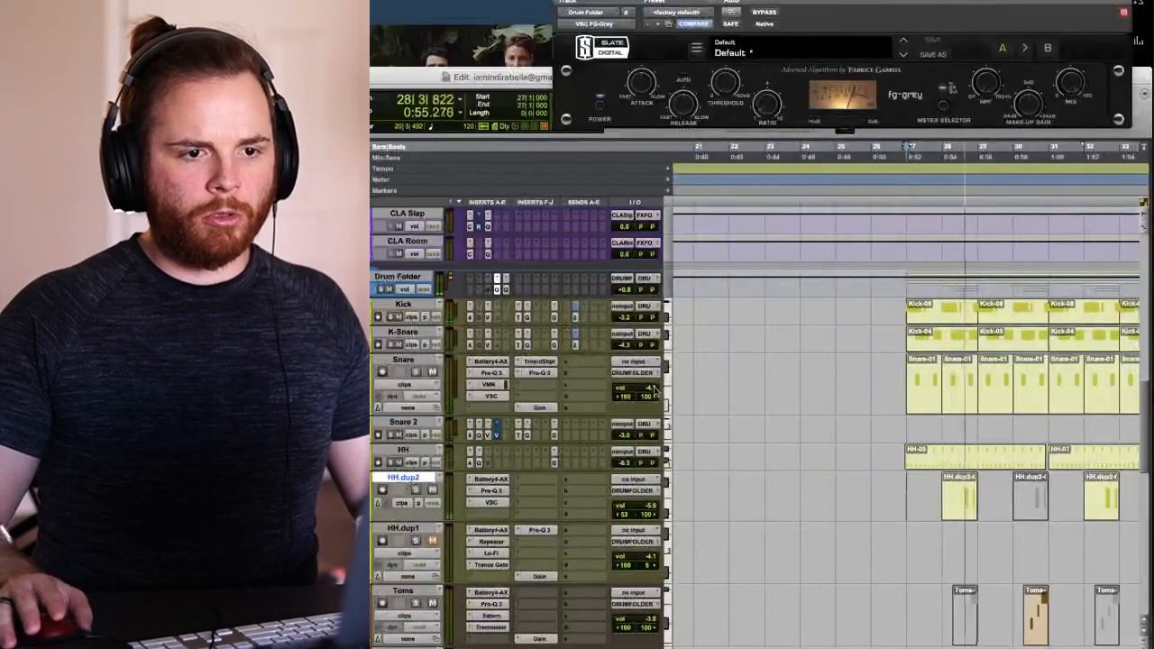
- Set the Snare track's volume to -5.0 dB and turn down the computer's output volume
drag(655, 390, 655, 399)
key(XF86AudioLowerVolume)
key(XF86AudioLowerVolume)
key(XF86AudioLowerVolume)
key(XF86AudioLowerVolume)
key(XF86AudioLowerVolume)
key(XF86AudioLowerVolume)
key(XF86AudioLowerVolume)
key(XF86AudioLowerVolume)
key(XF86AudioLowerVolume)
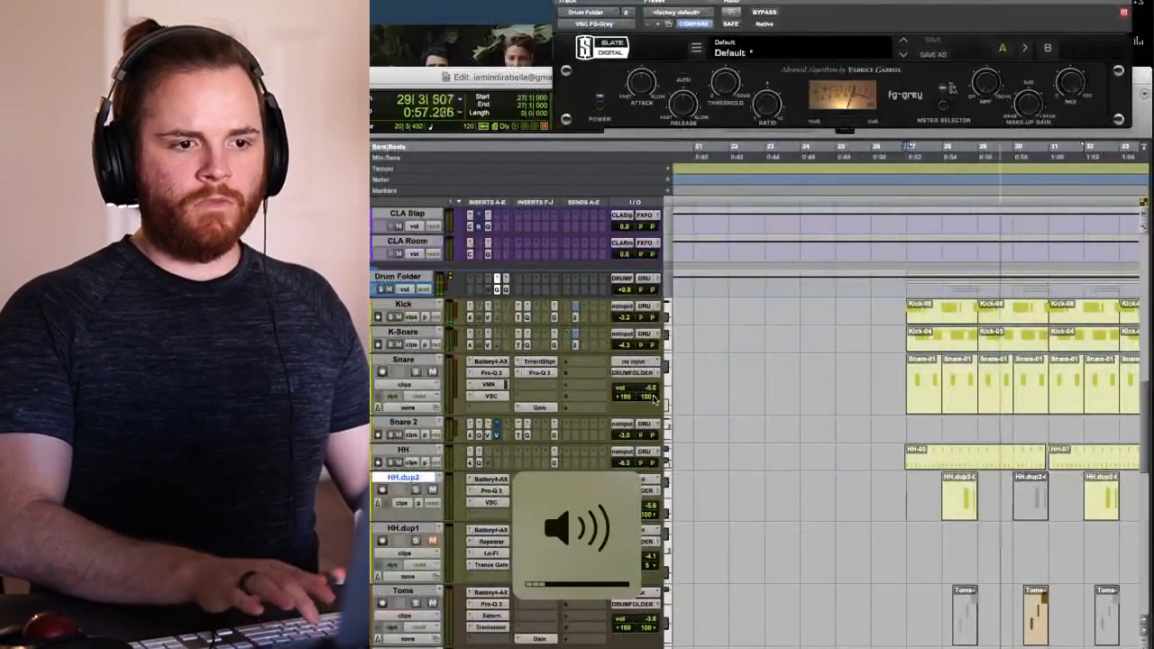
key(space)
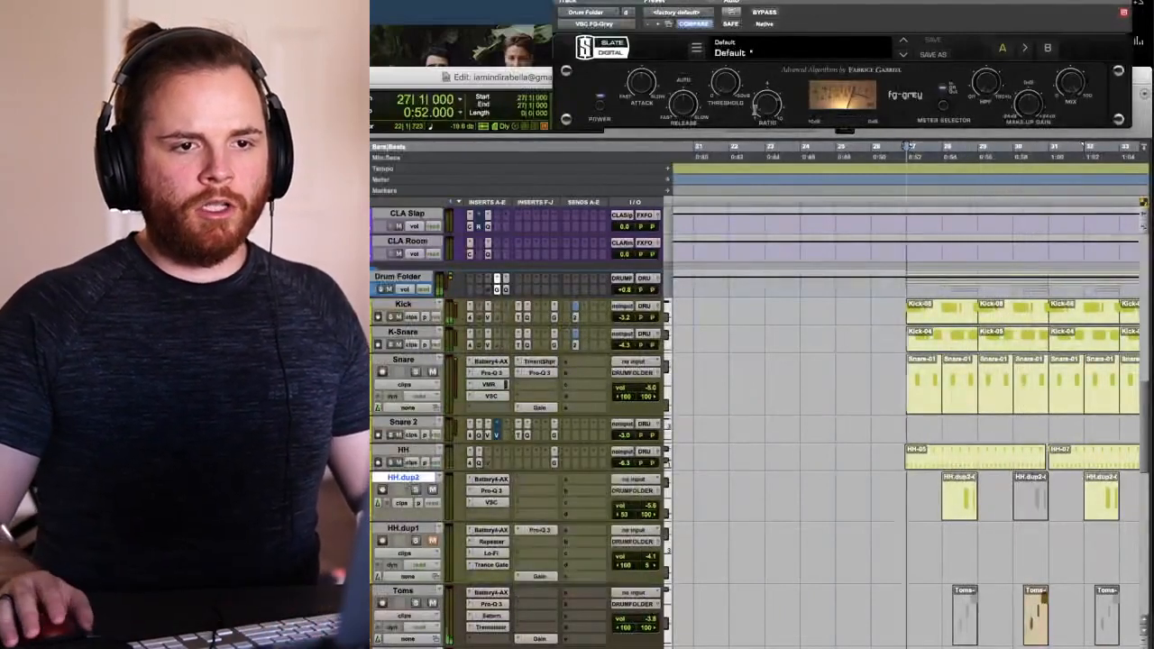
- Set the Drum Folder's FG-Grey threshold to -26.4 dB and make-up gain to 3.3 dB, comparing the drums with it bypassed
key(space)
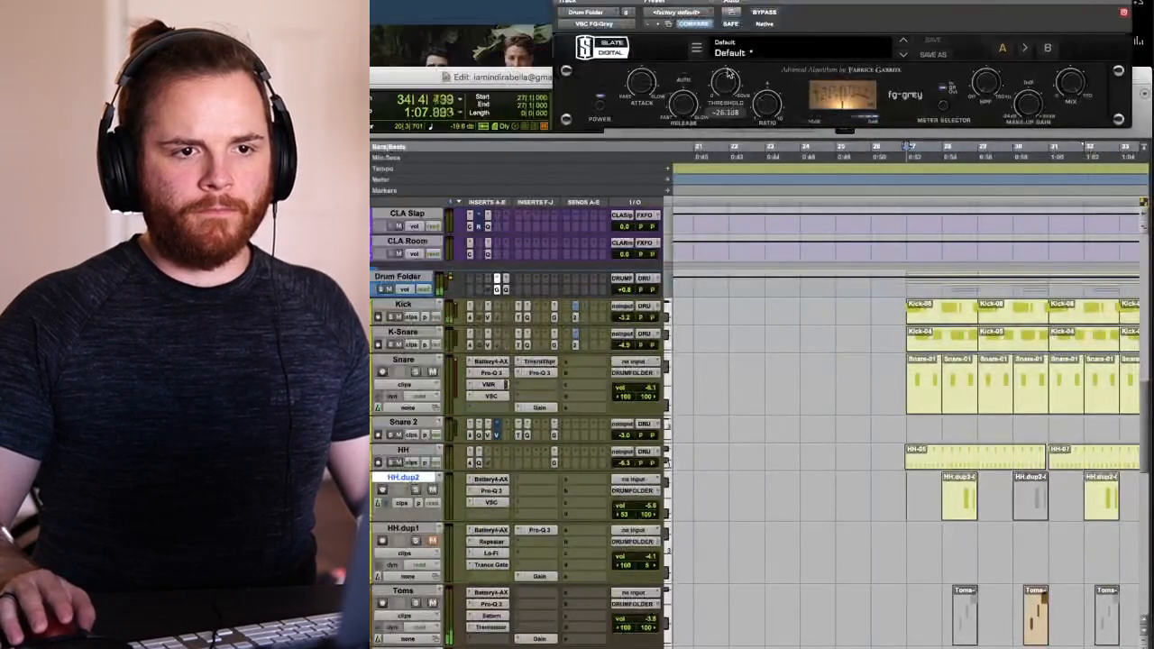
key(space)
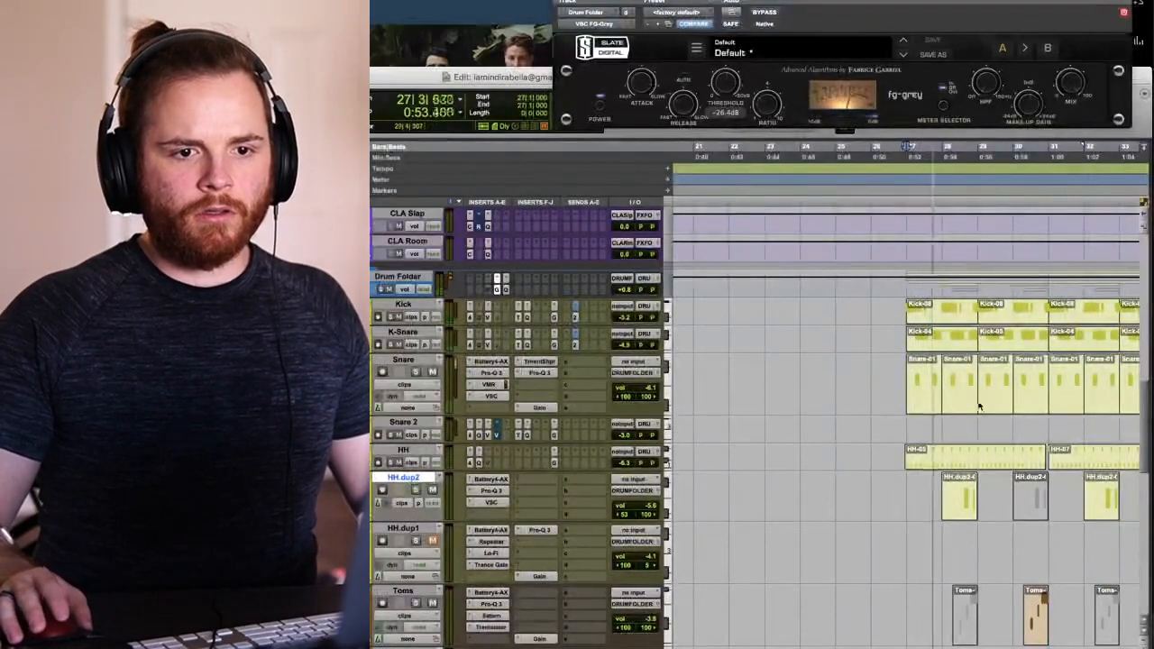
click(907, 371)
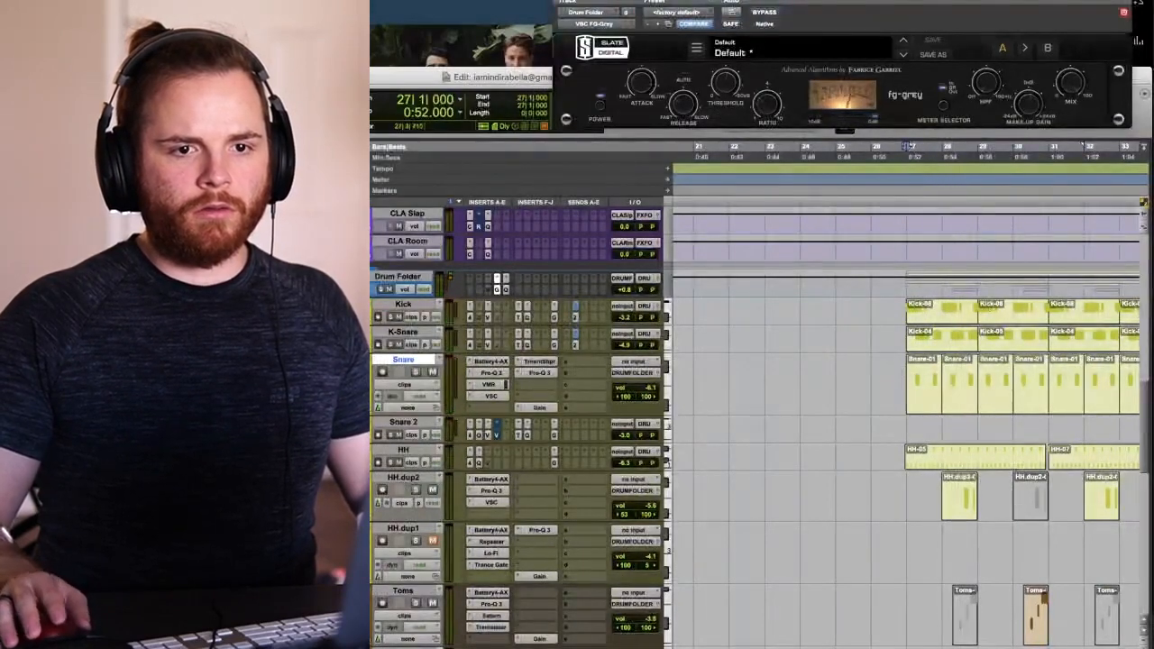
mouse_move(1029, 101)
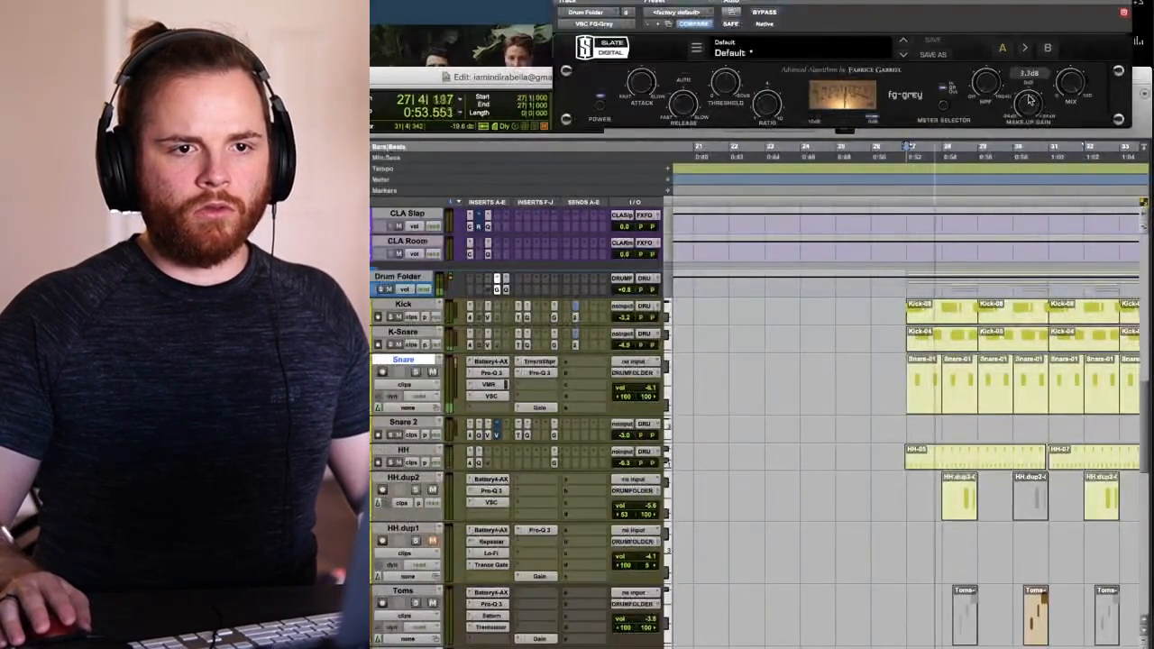
click(764, 13)
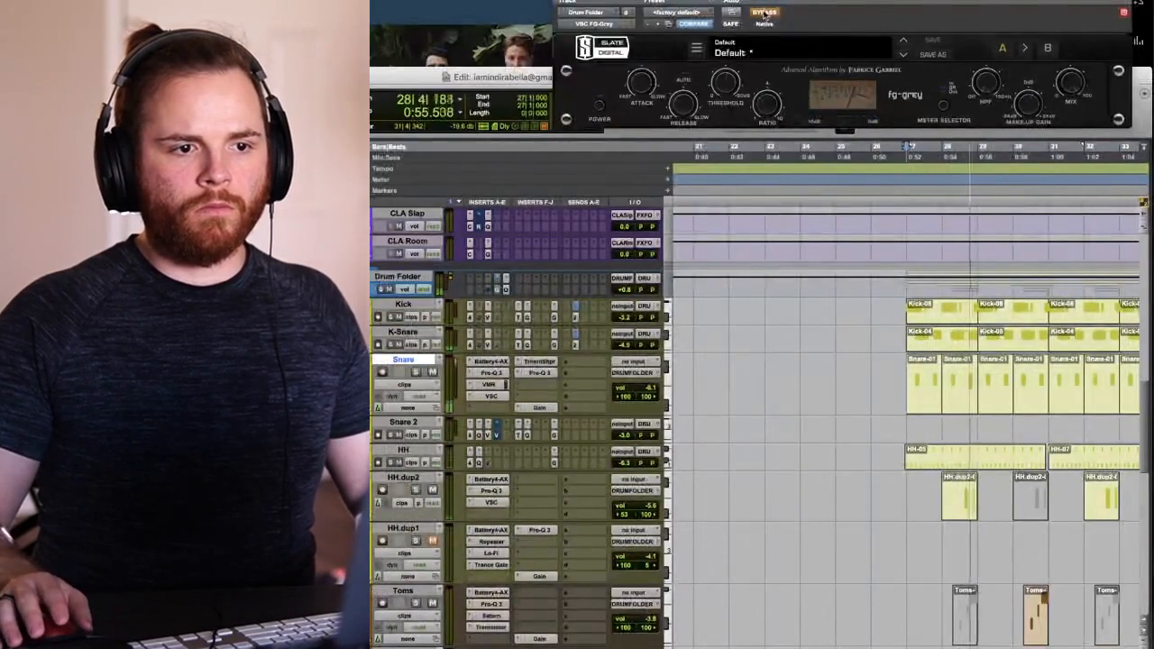
click(763, 12)
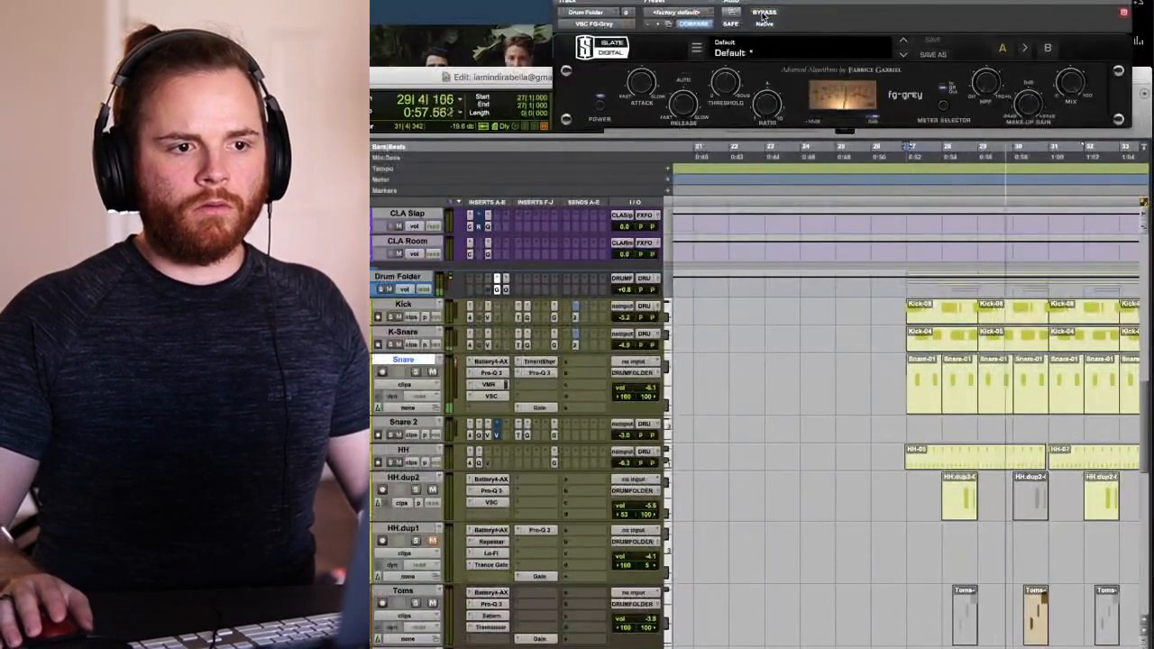
- Refine the Kick's Pro-Q 3 curve and fine-tune the dry/wet mix of the Snare's VerbSuite Classics reverb
click(527, 317)
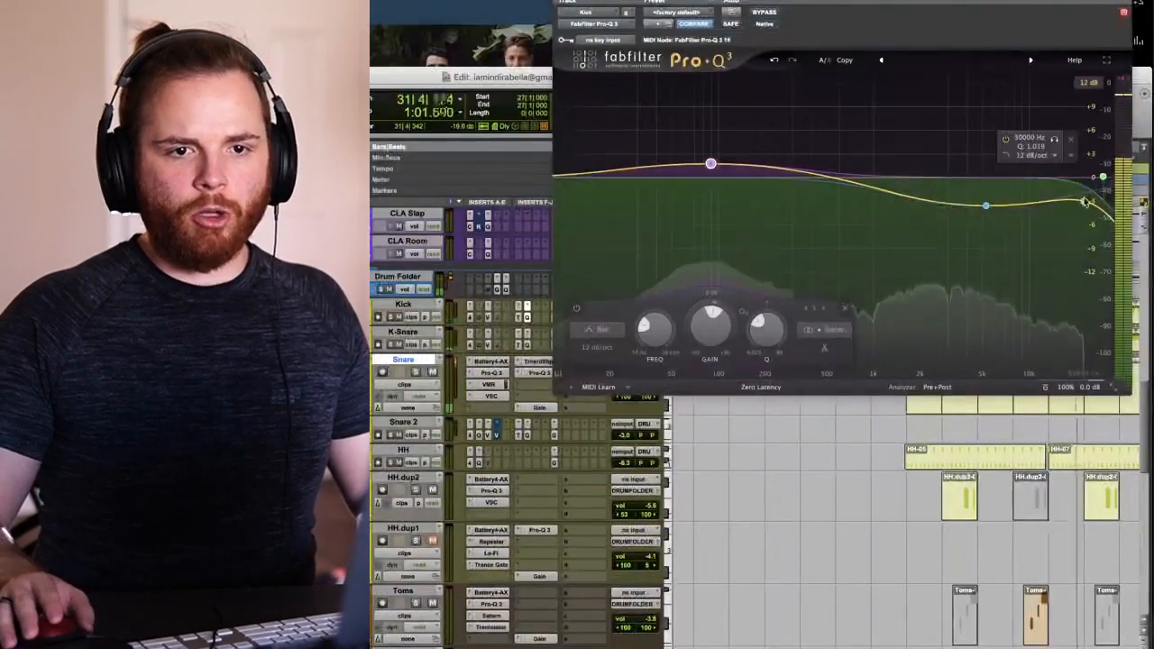
drag(904, 211, 879, 199)
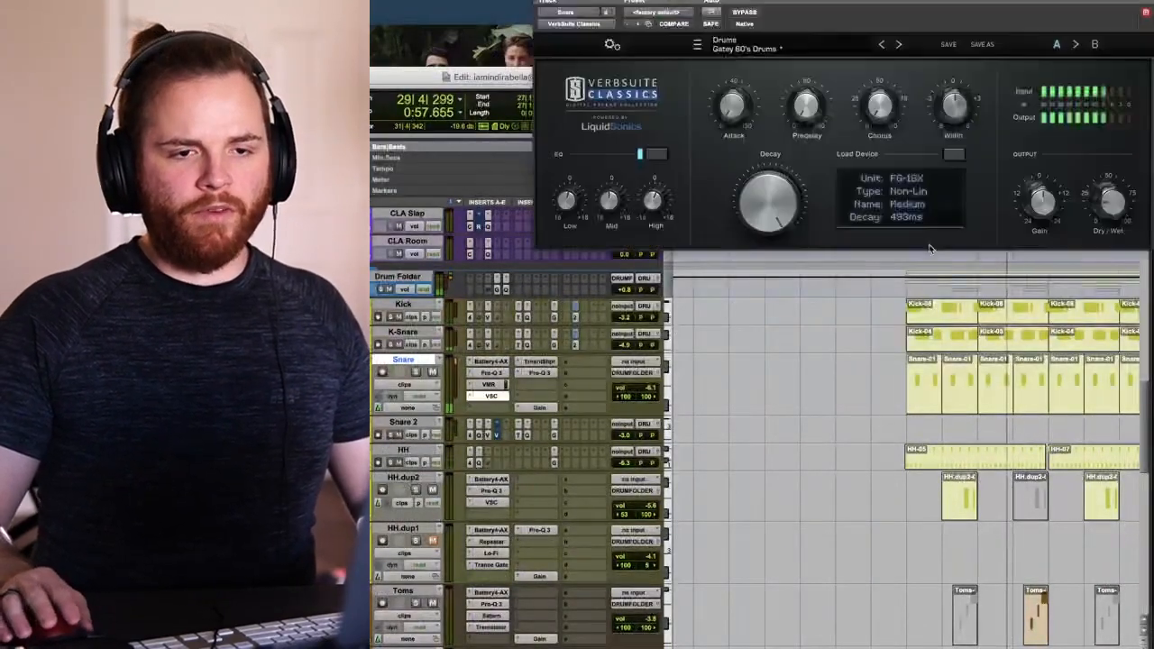
drag(1112, 205, 1111, 203)
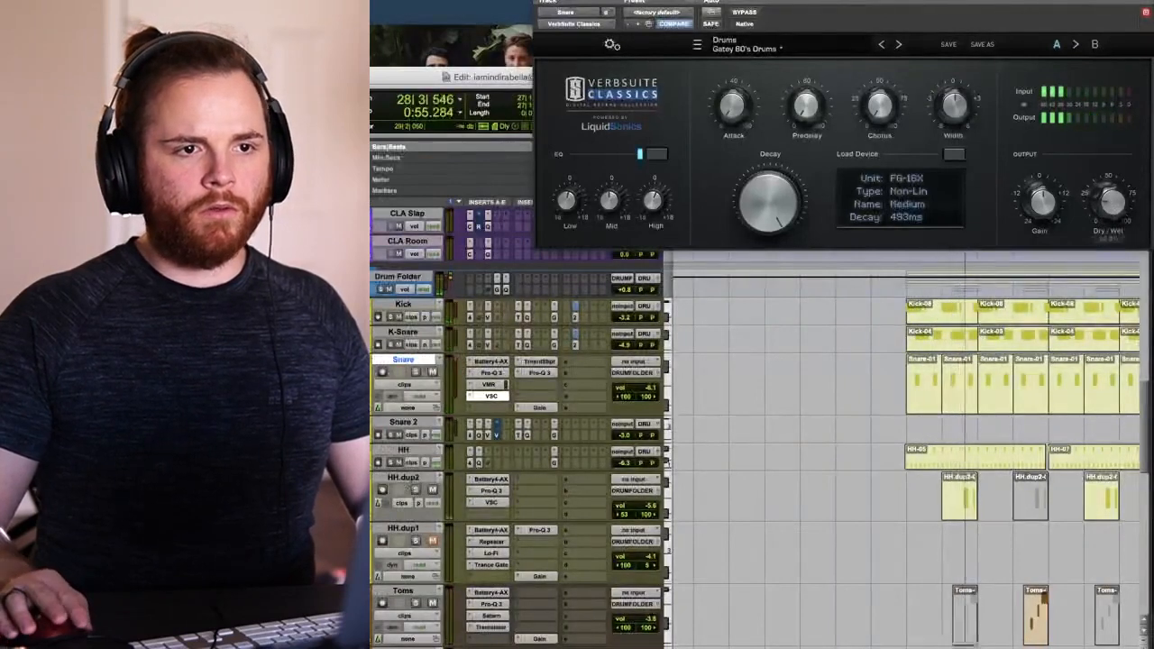
click(541, 2)
scroll(827, 378, right, 2)
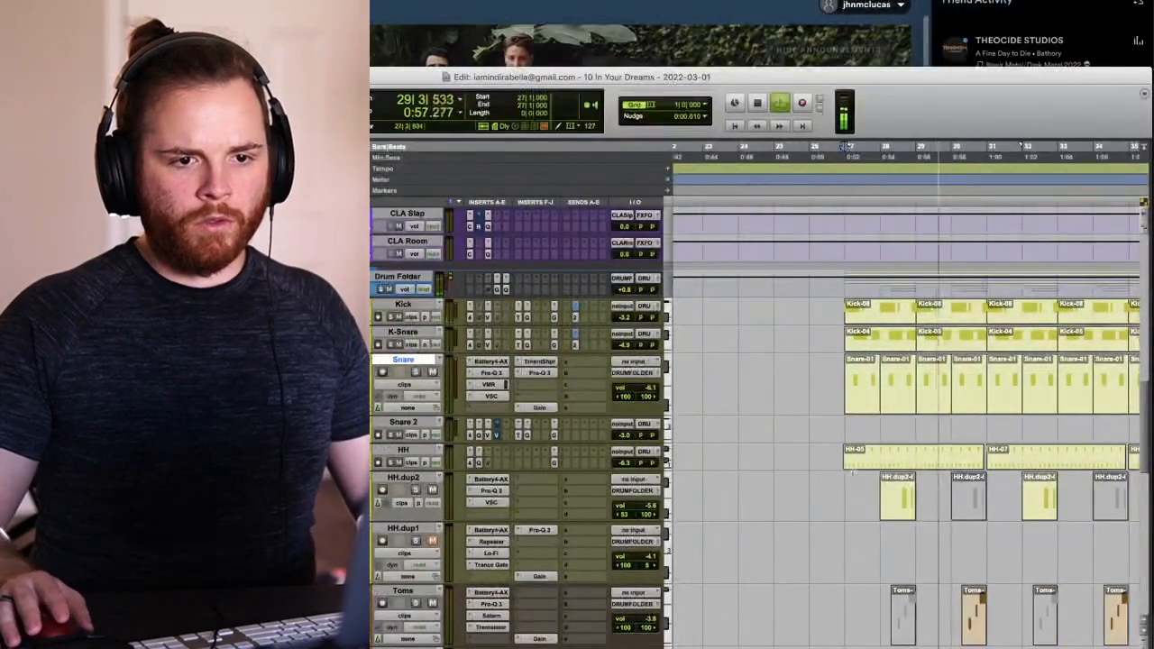
- Set the HH track's volume to -7.7 dB and open its Pro-Q 3
click(403, 450)
drag(623, 464, 623, 471)
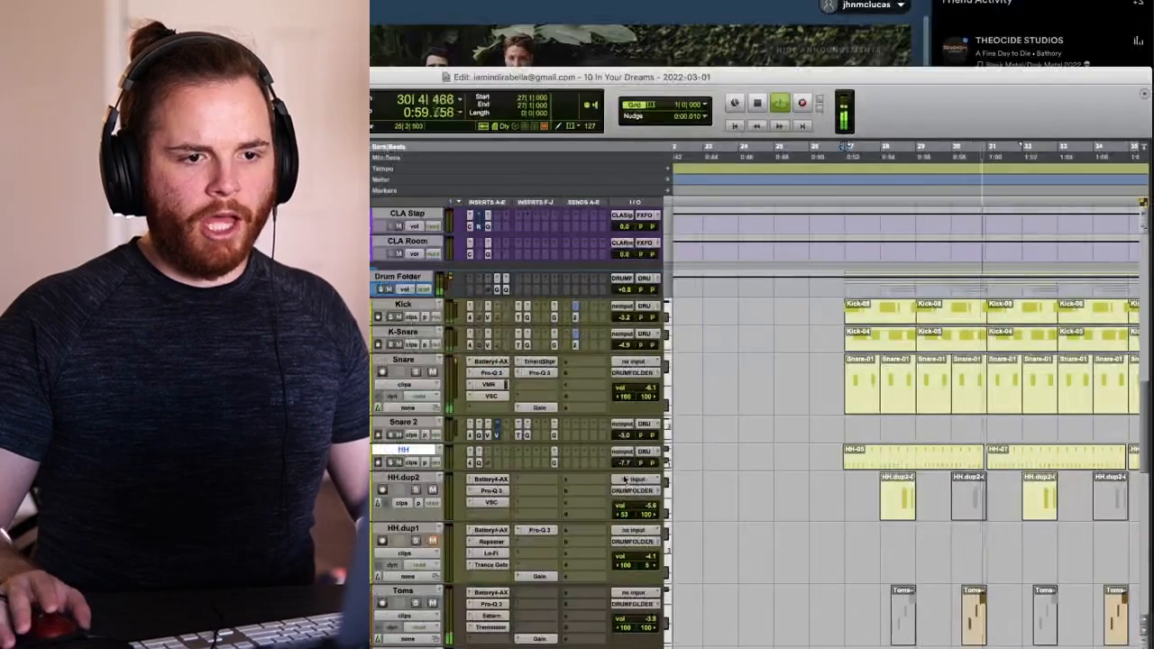
click(484, 458)
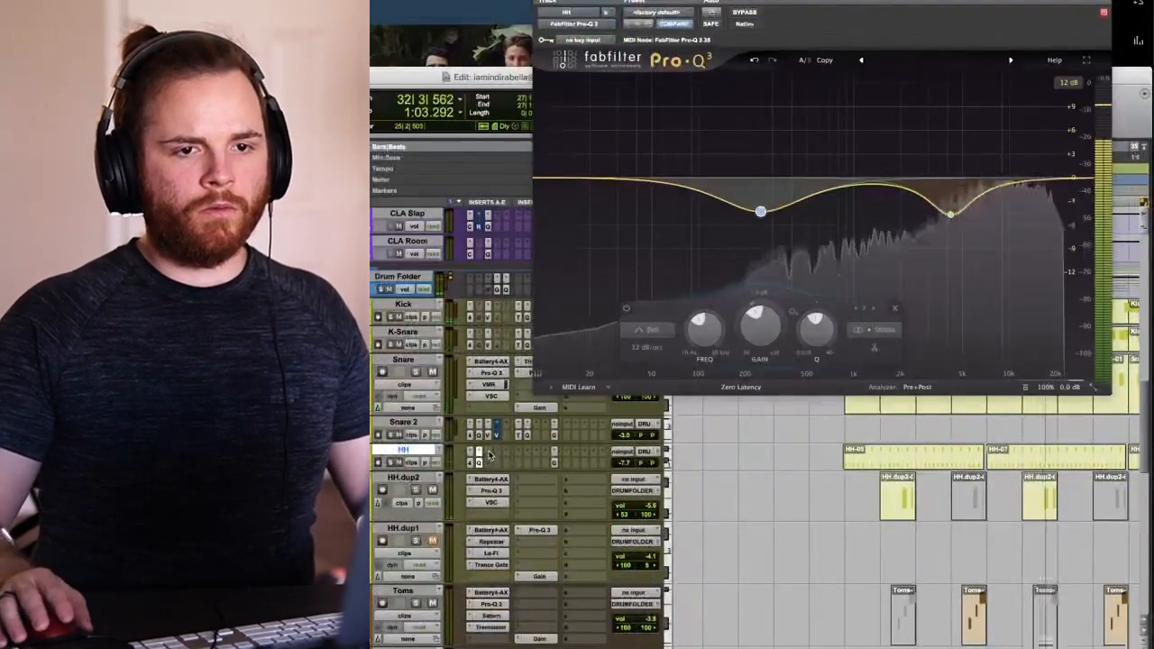
- Insert JST Clip on the HH track after its Pro-Q 3 and turn up the main clipping amount during playback
click(489, 454)
click(510, 397)
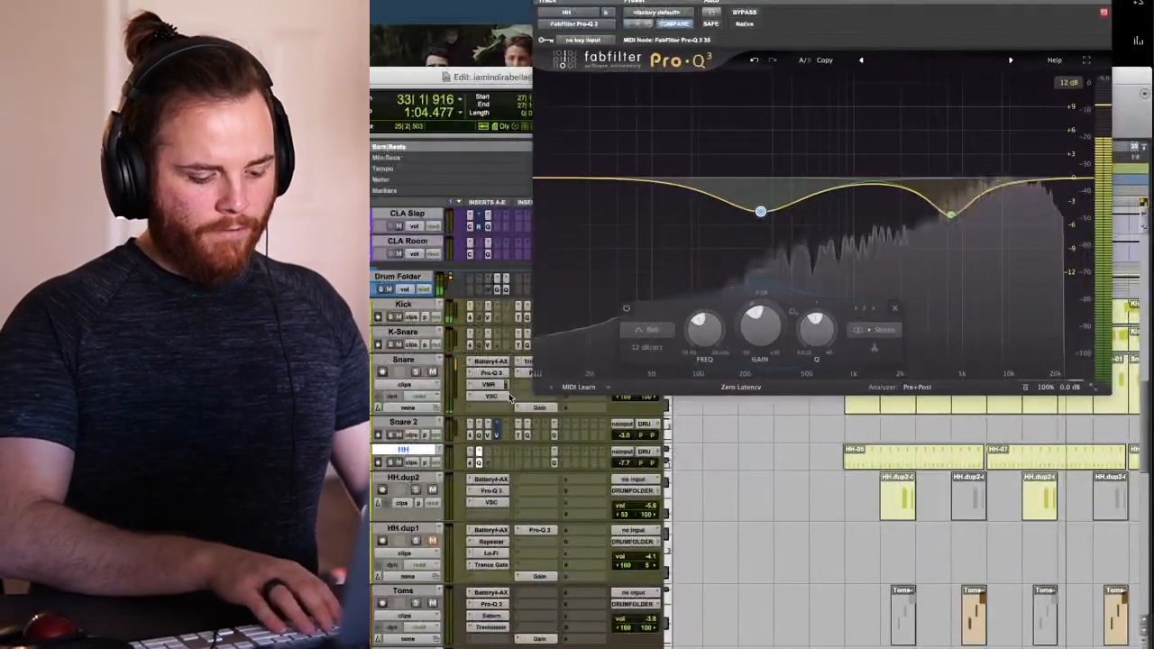
text(jst clip)
key(Return)
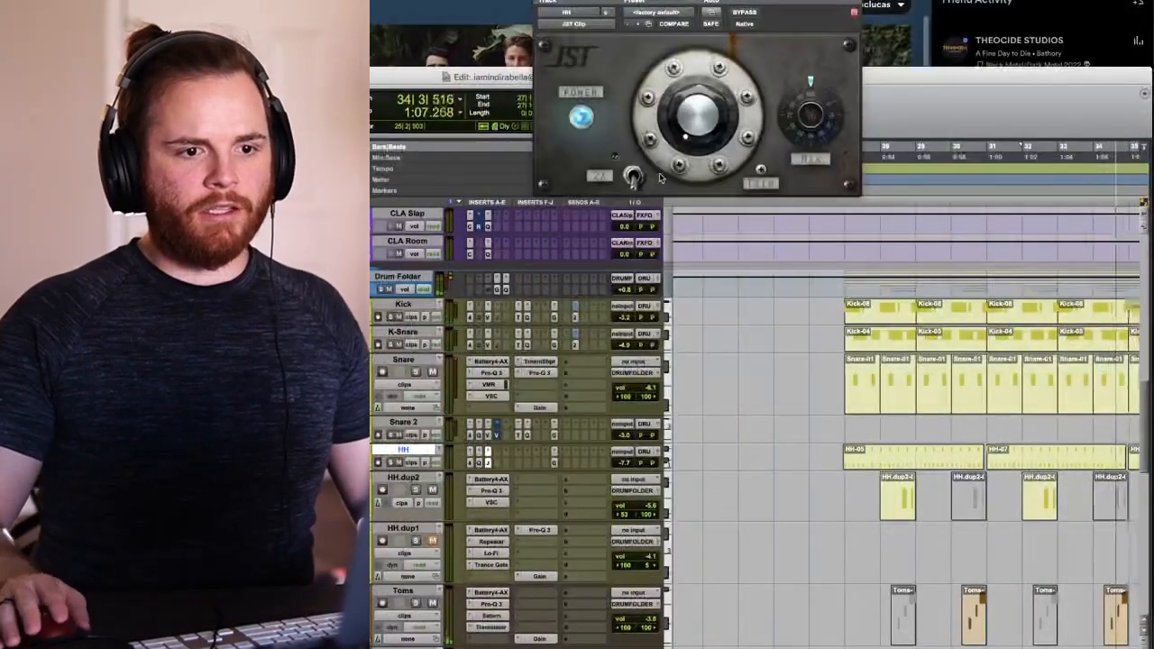
drag(687, 131, 722, 106)
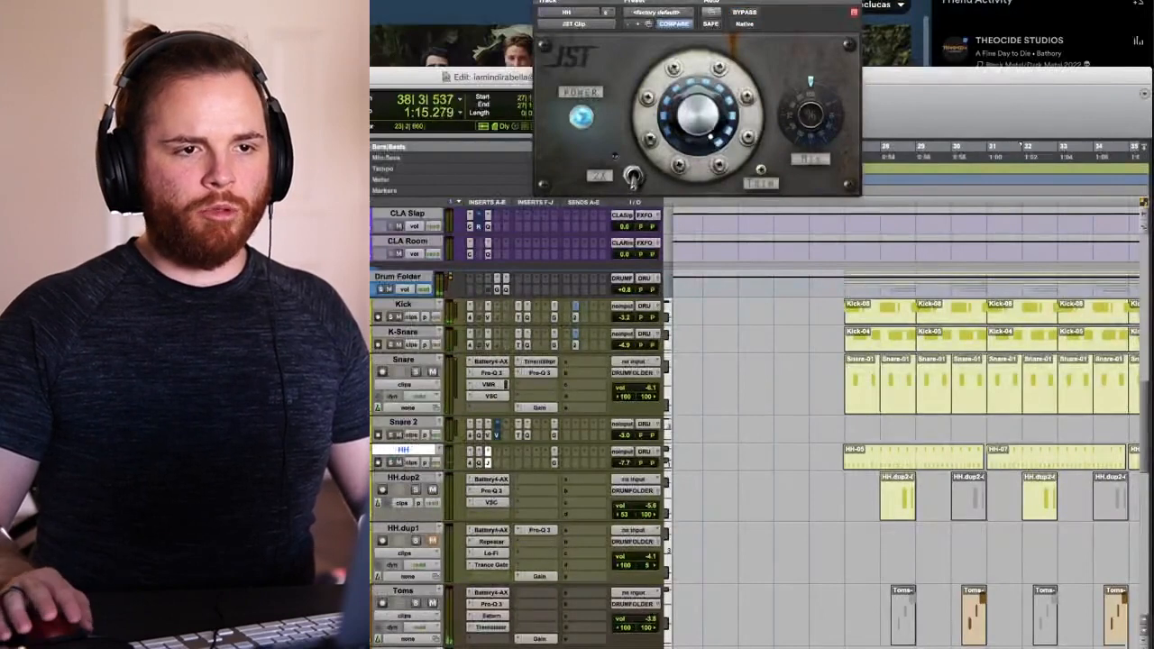
click(539, 1)
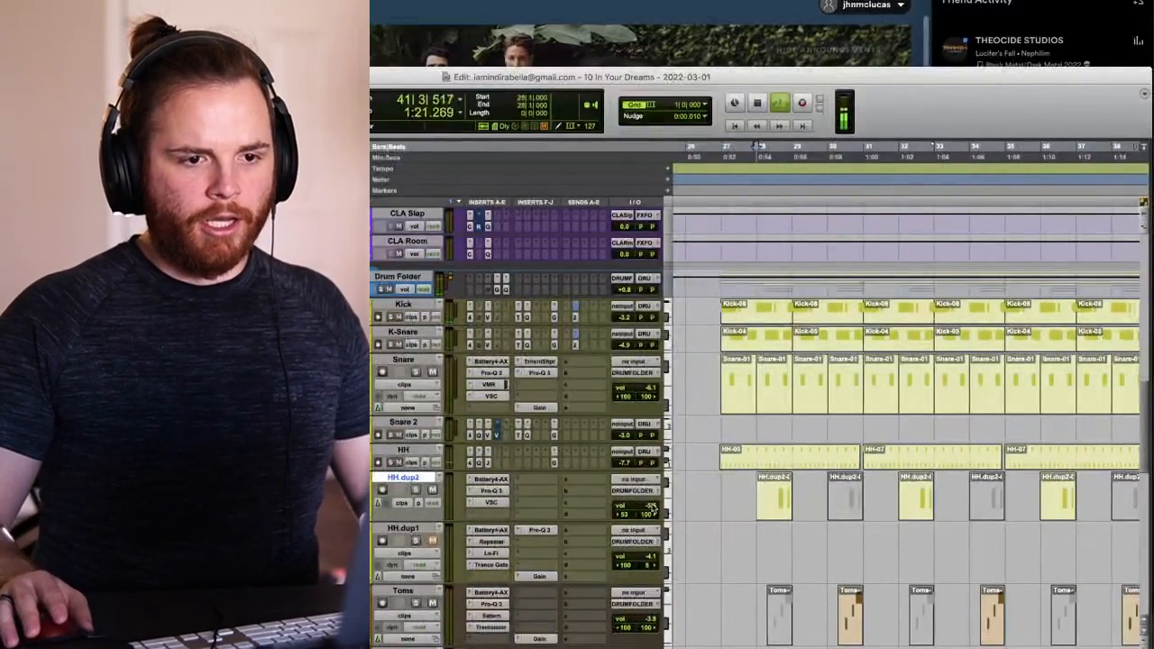
- Set the HH.dup2 track's volume to -7.5 dB and its pan to 42 left and 100 right, checking it in playback
drag(650, 507, 651, 520)
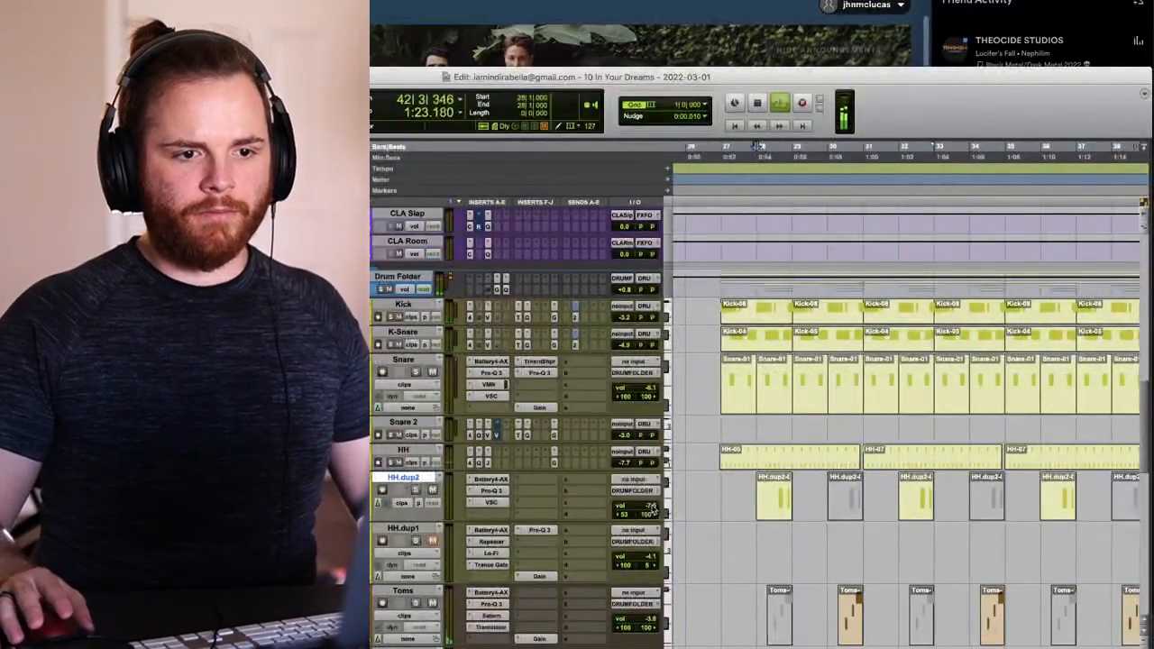
key(space)
key(t)
scroll(779, 514, right, 2)
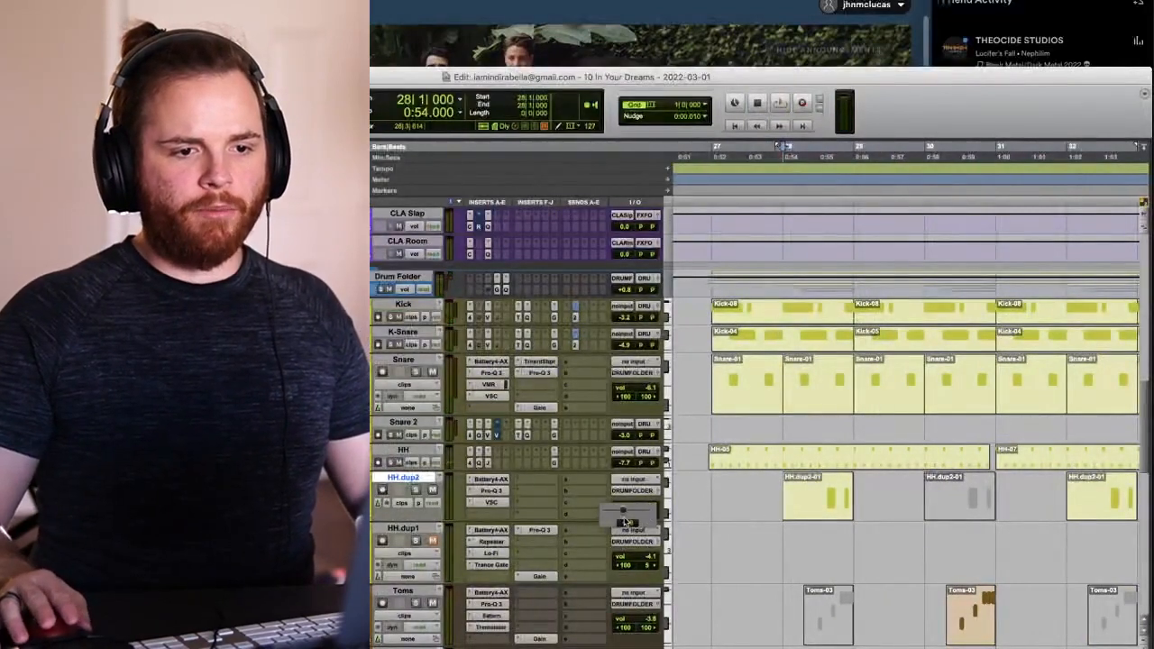
key(space)
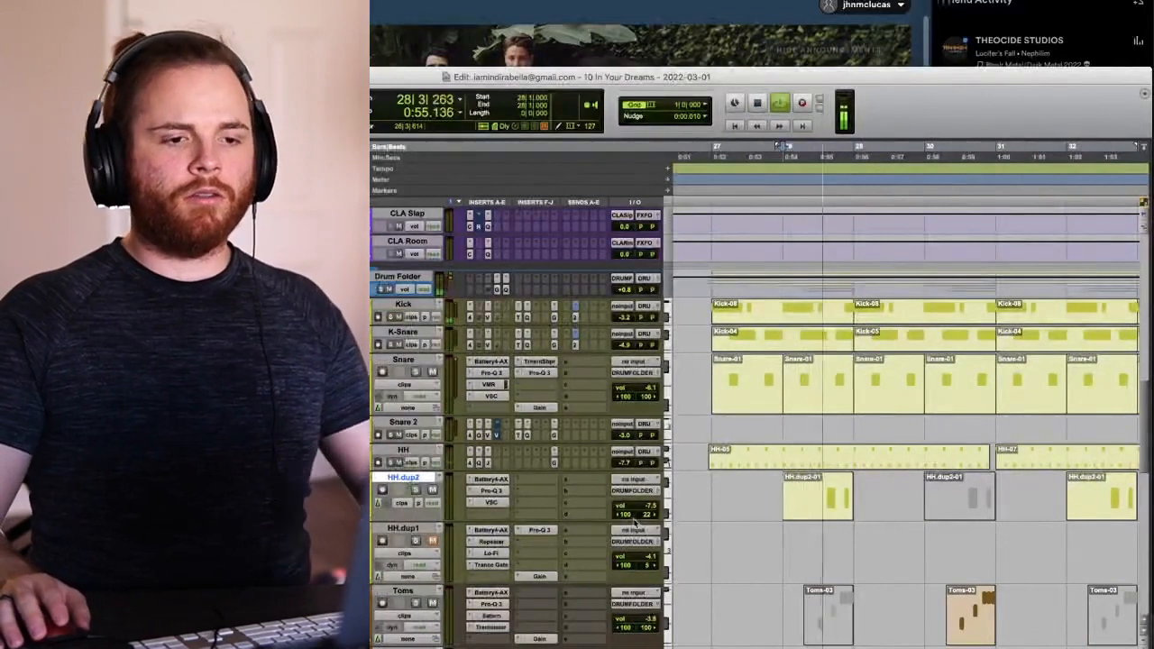
key(space)
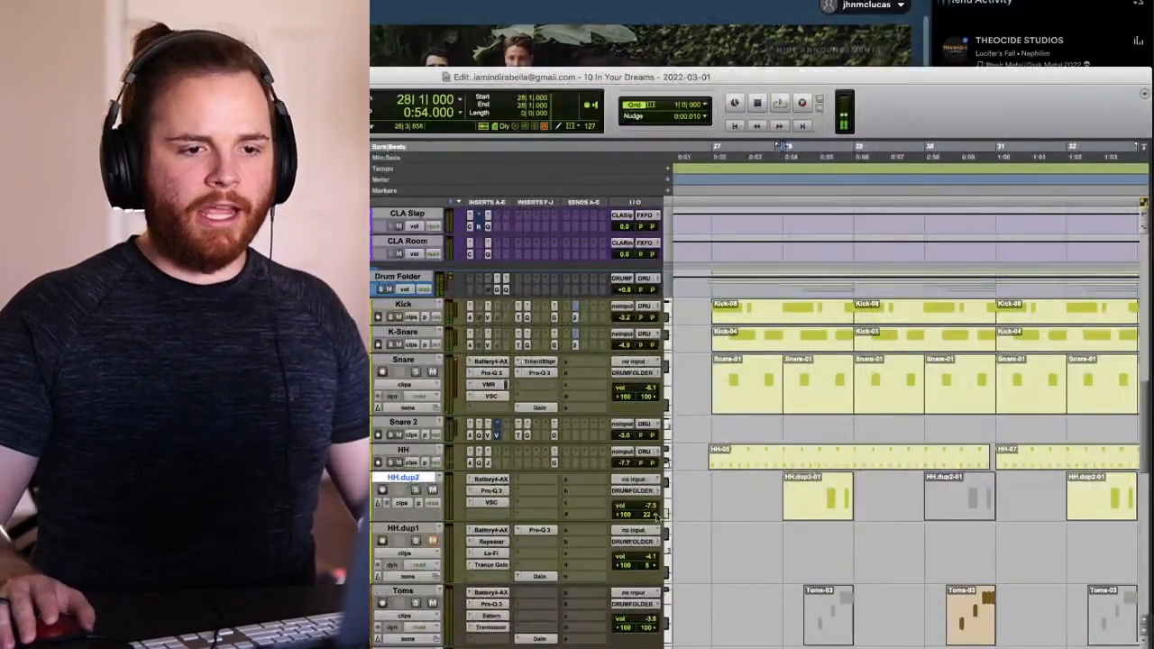
drag(659, 517, 683, 507)
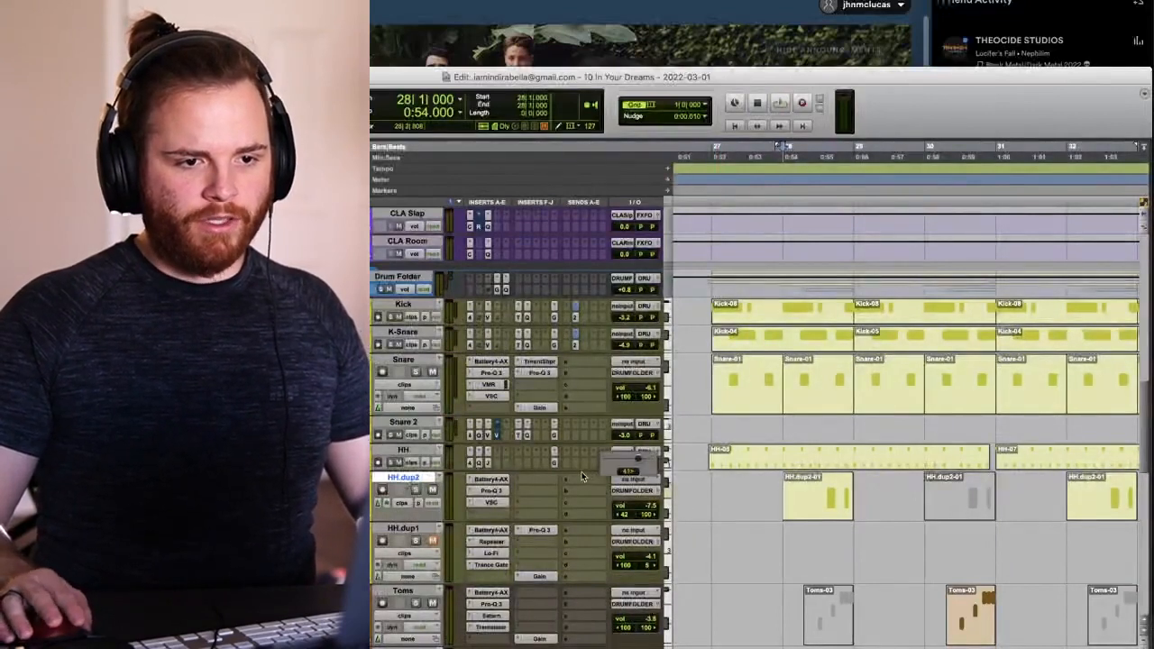
key(space)
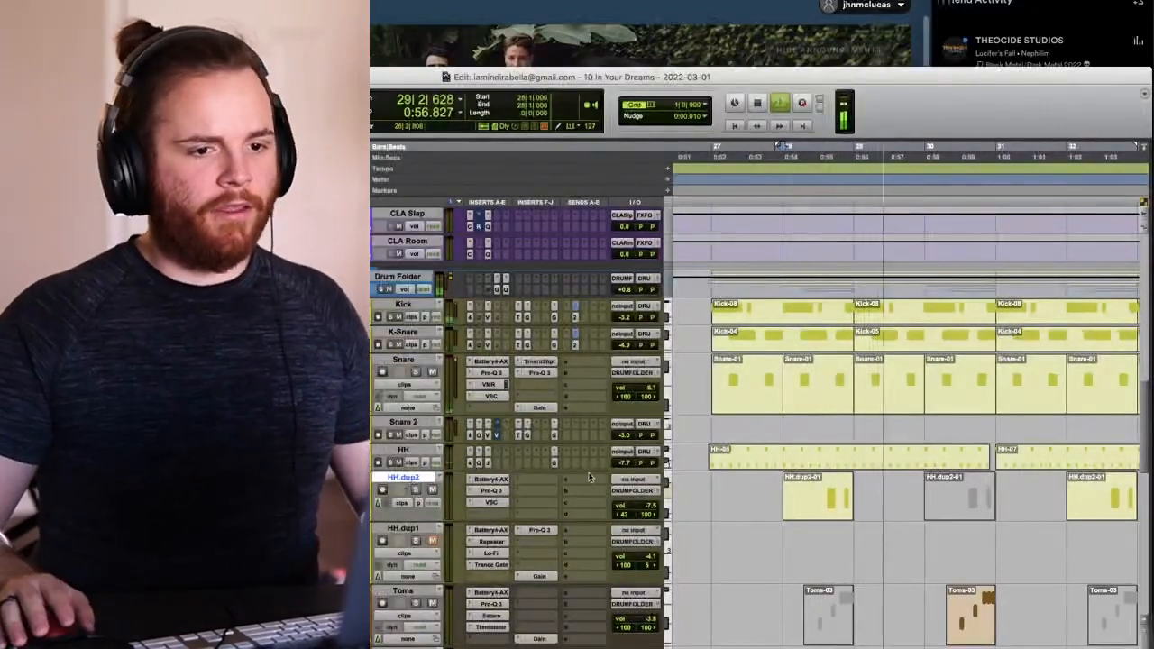
- Set the HH track's volume to -8.5 dB
drag(629, 463, 630, 473)
click(933, 603)
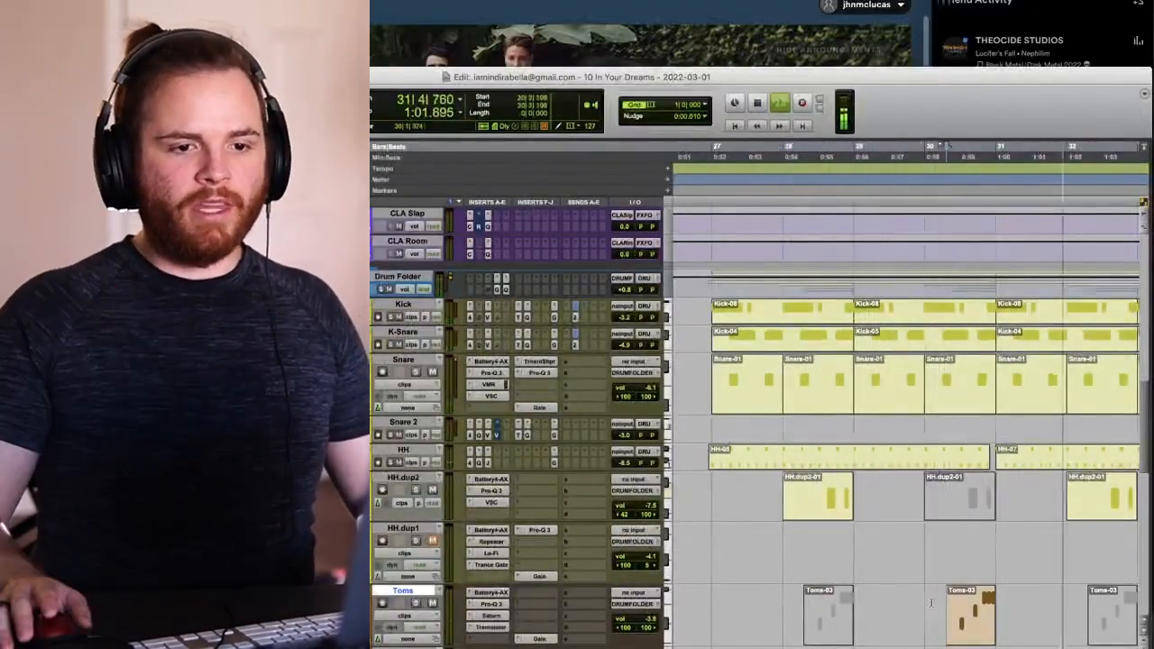
key(r)
key(r)
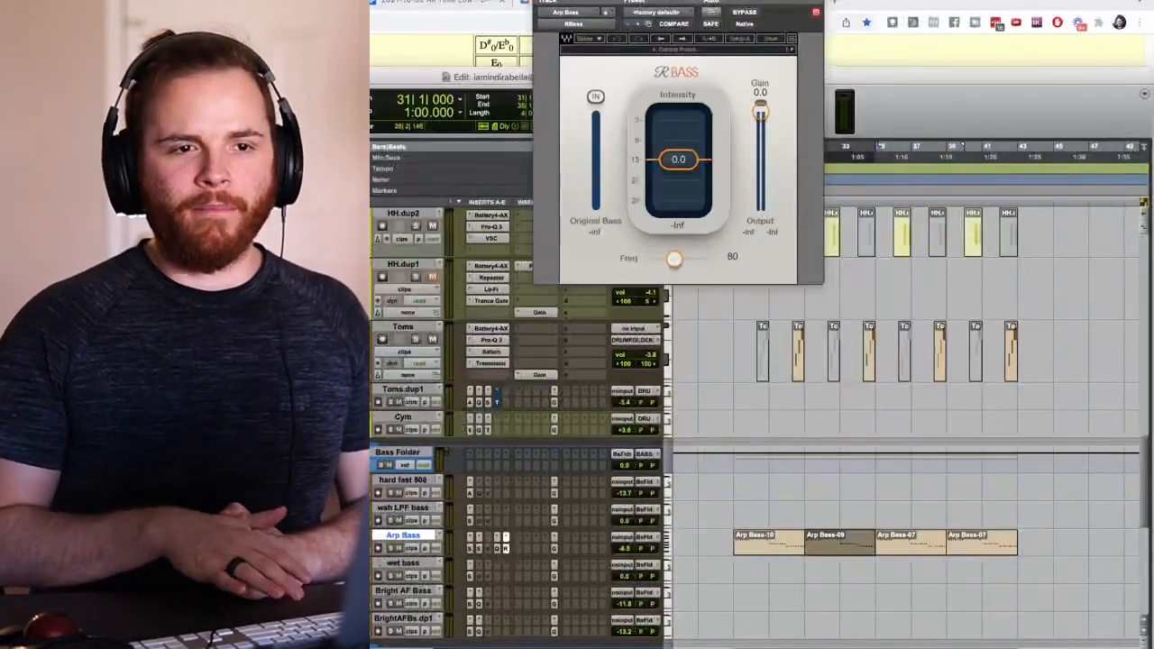
- Look up the C2 note in the browser's frequency table and set the Arp Bass RBass frequency to 65
drag(687, 1, 955, 191)
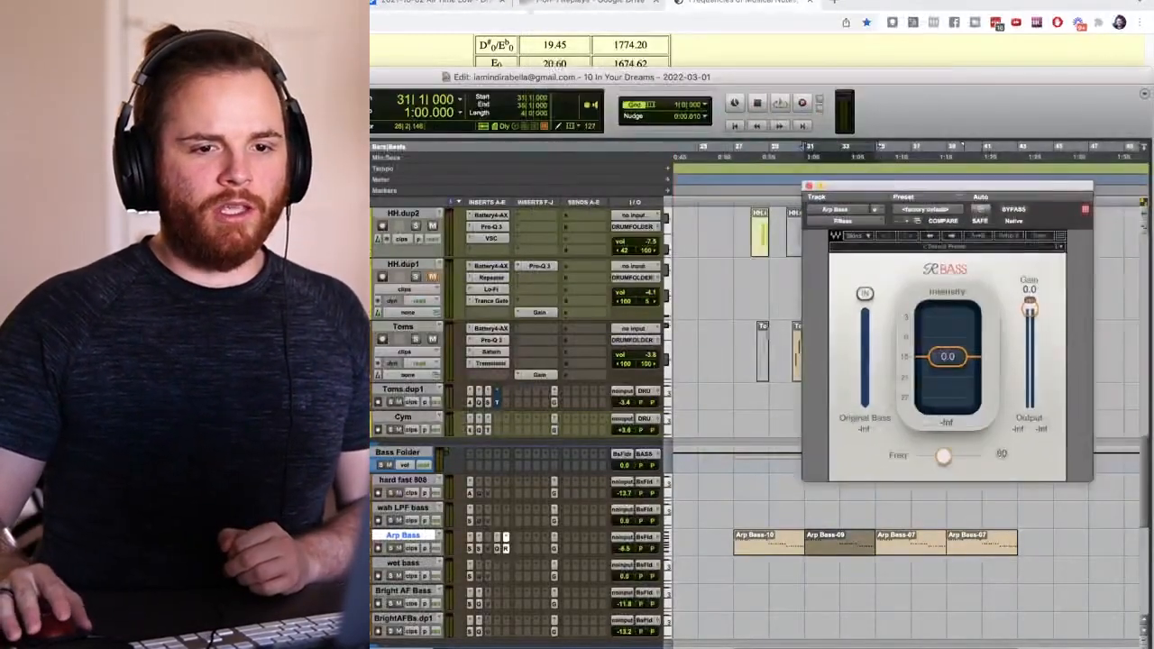
click(844, 60)
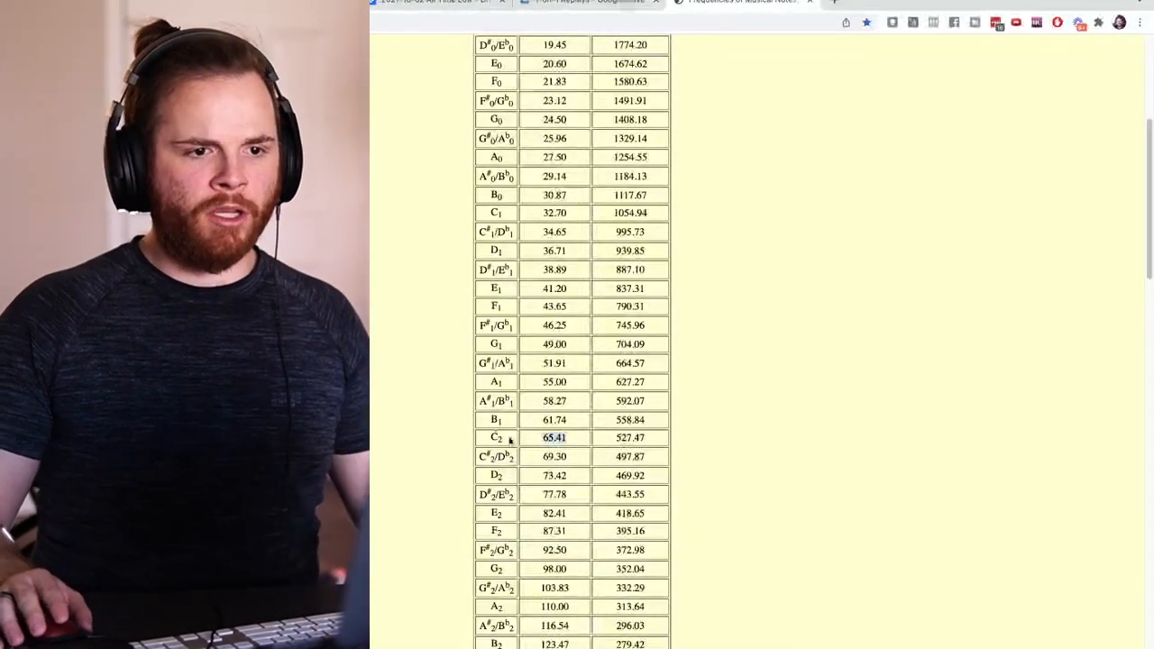
drag(510, 440, 467, 441)
click(624, 430)
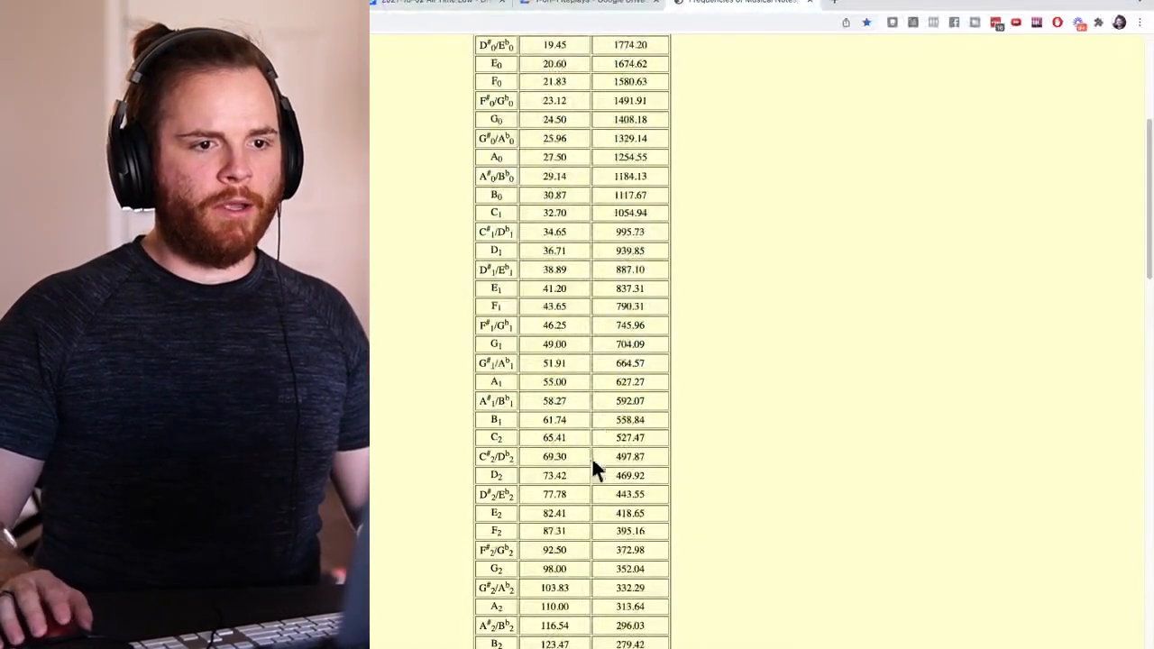
key(super+Tab)
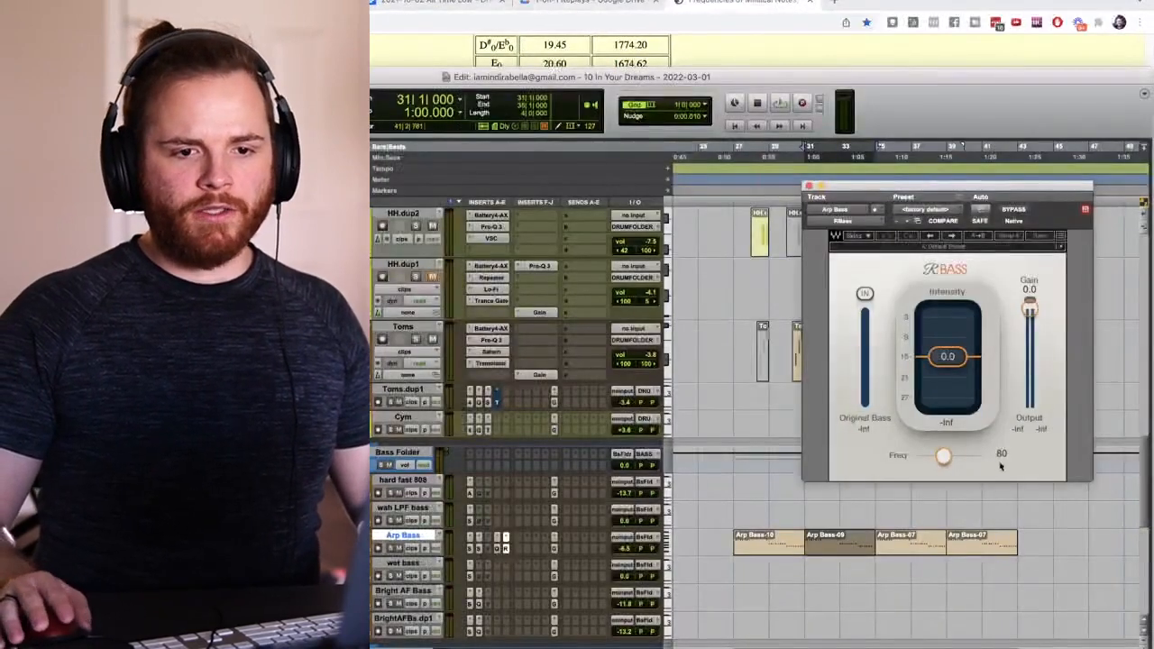
text(65)
key(Return)
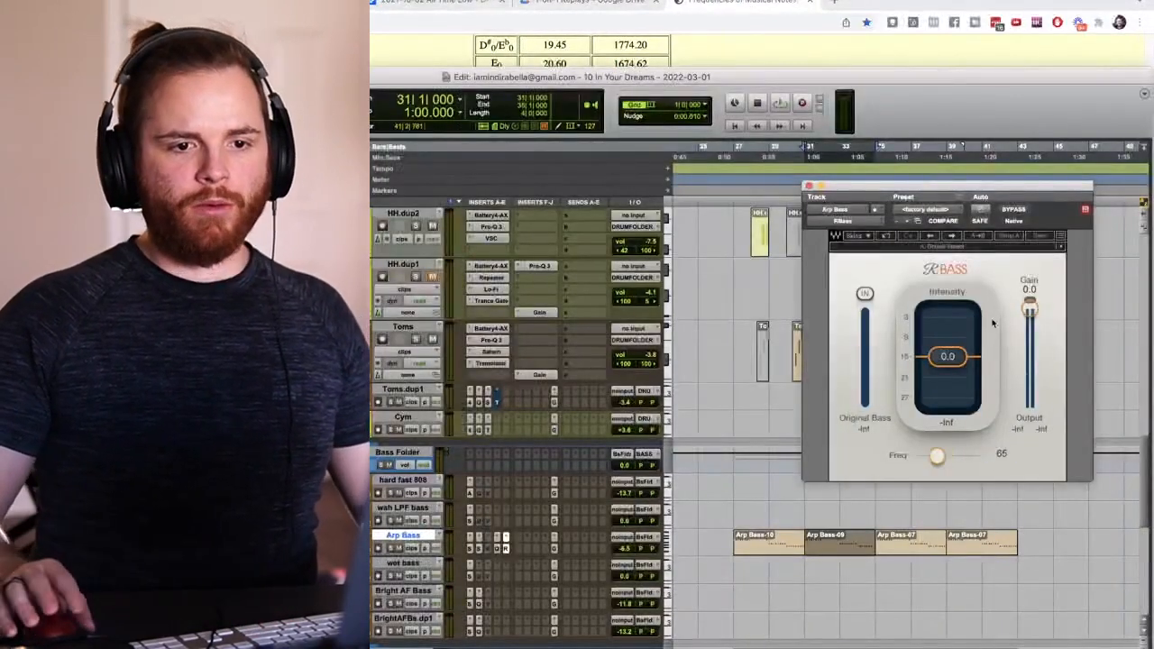
- Check the VSX effect on the system output in SoundSource
click(939, 0)
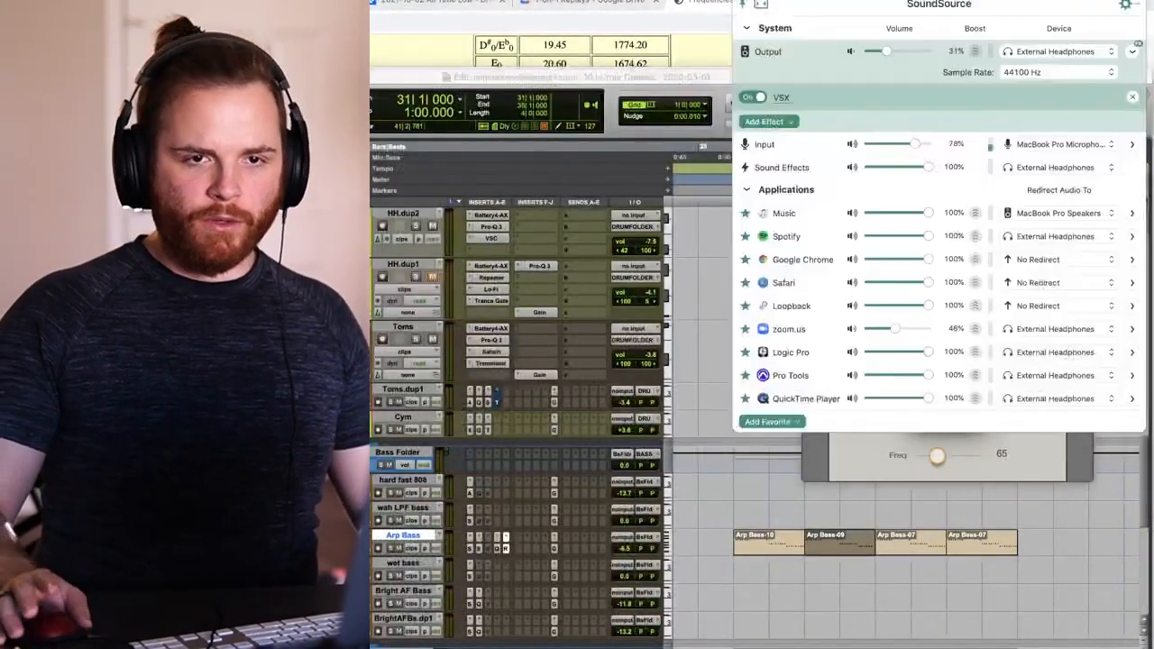
click(887, 102)
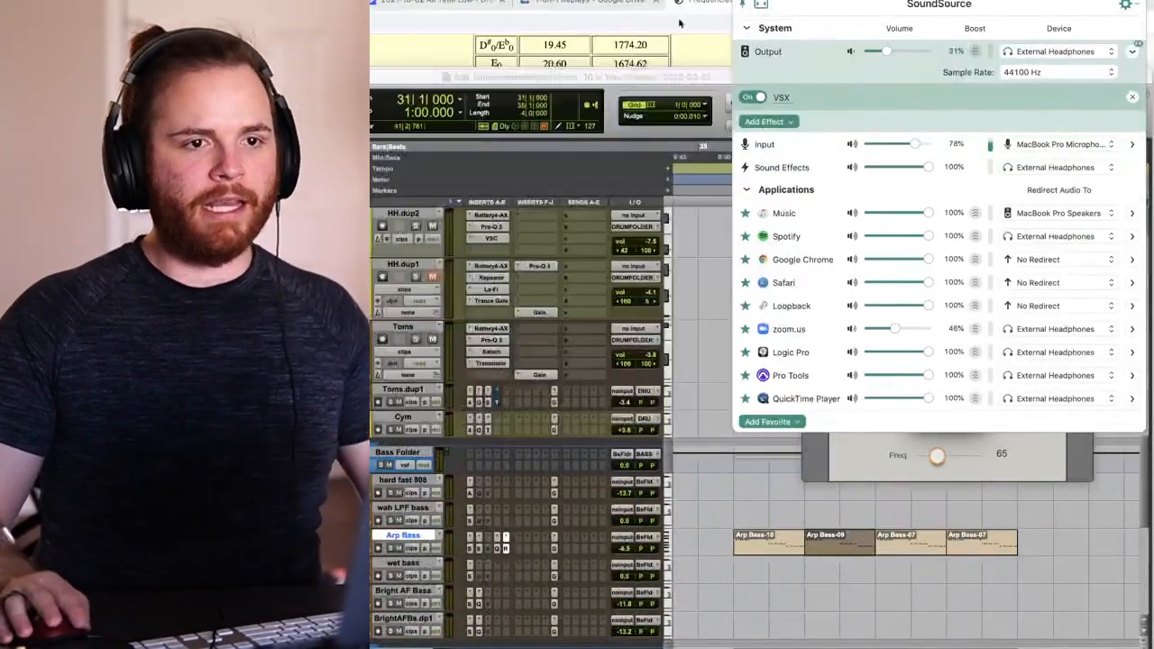
click(681, 80)
- Set the RBass intensity on Arp Bass to -9.1 during louder playback, comparing it against bypass
key(space)
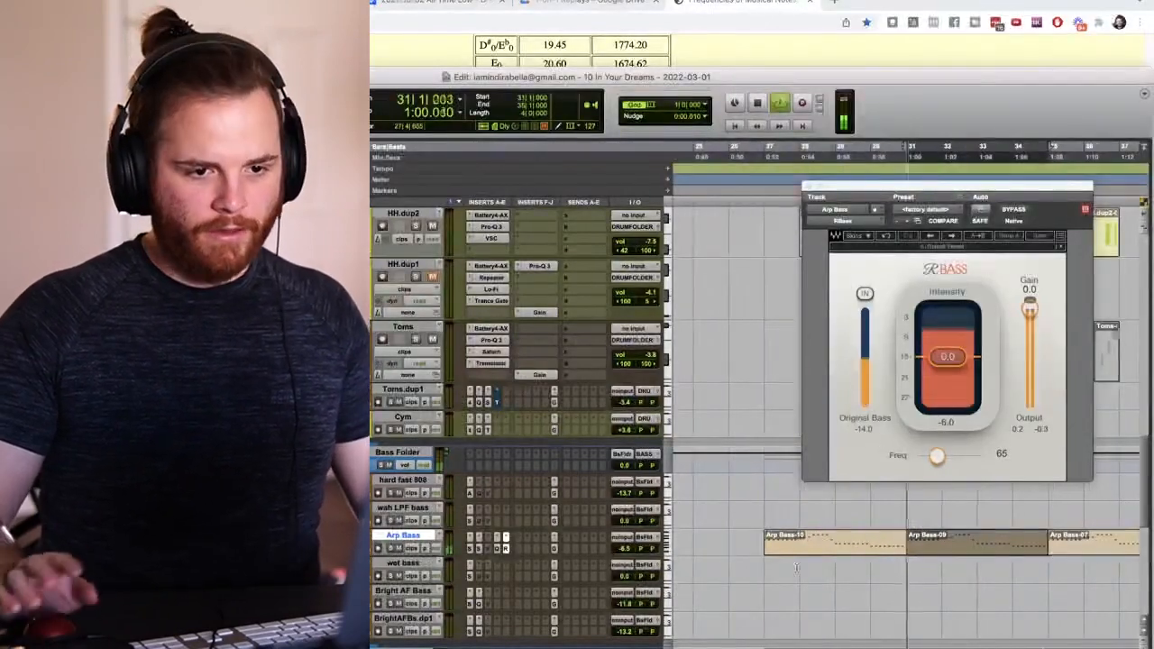
key(XF86AudioRaiseVolume)
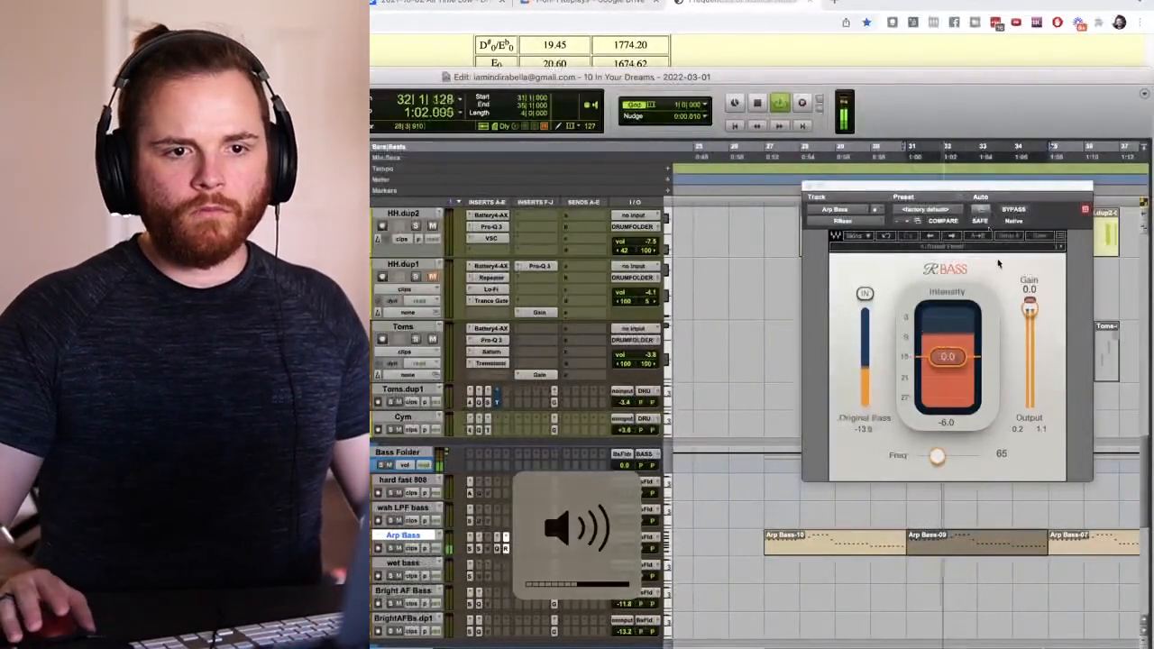
click(1006, 211)
key(XF86AudioRaiseVolume)
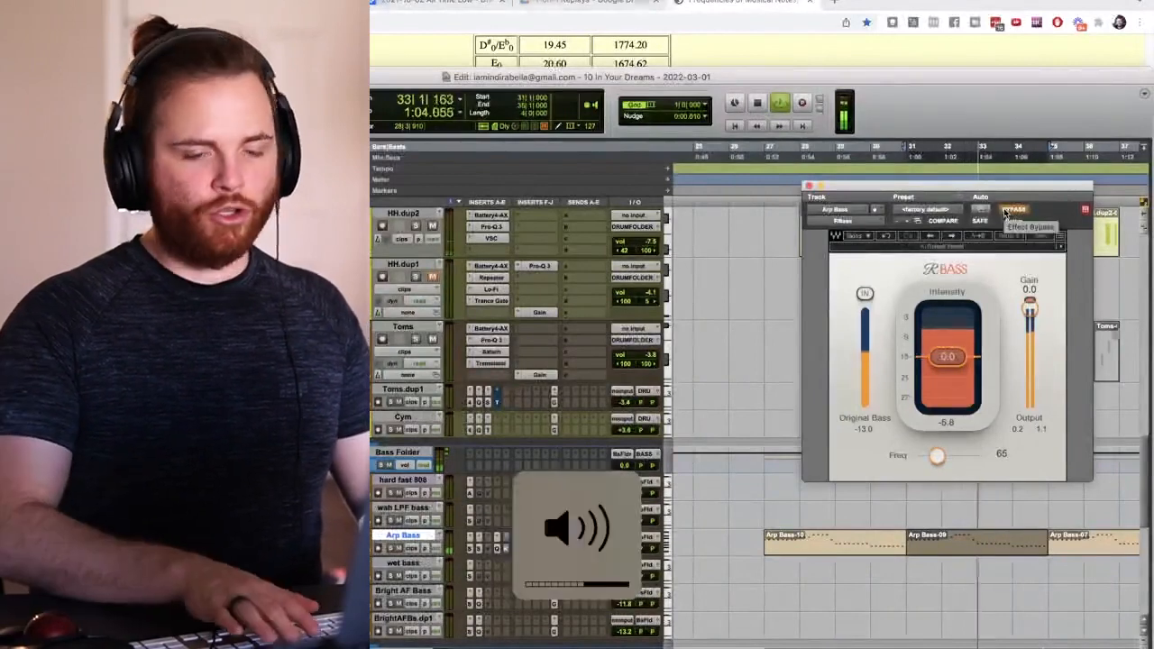
click(1006, 211)
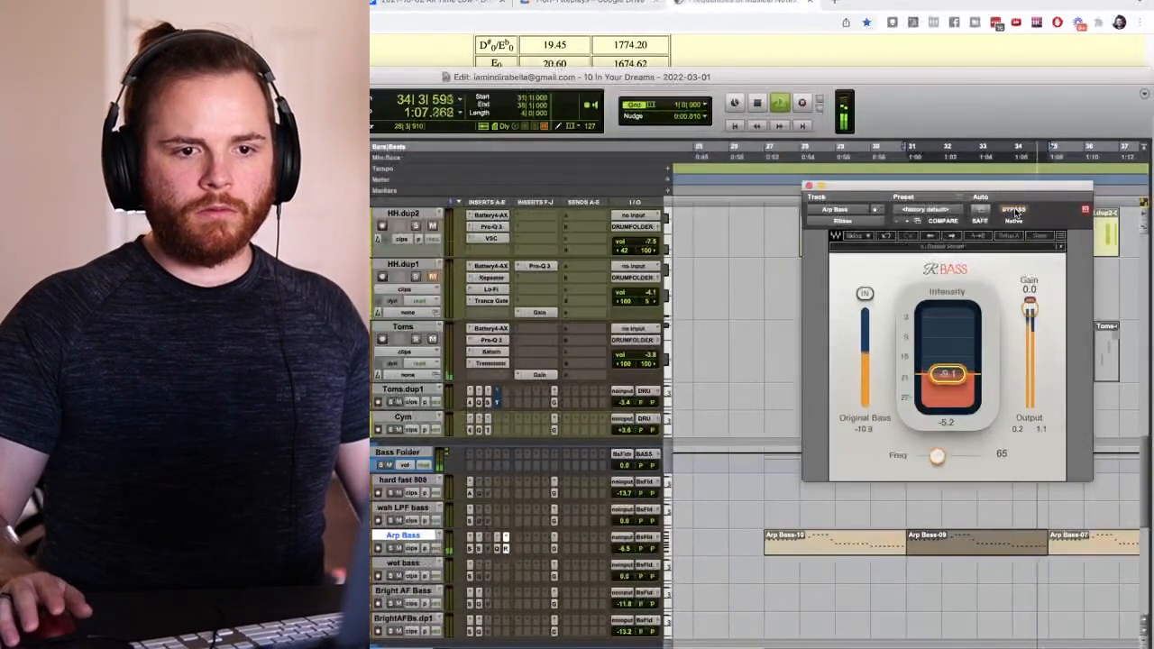
- Insert FabFilter Pro-MB on the Arp Bass track after RBass
click(518, 549)
click(537, 493)
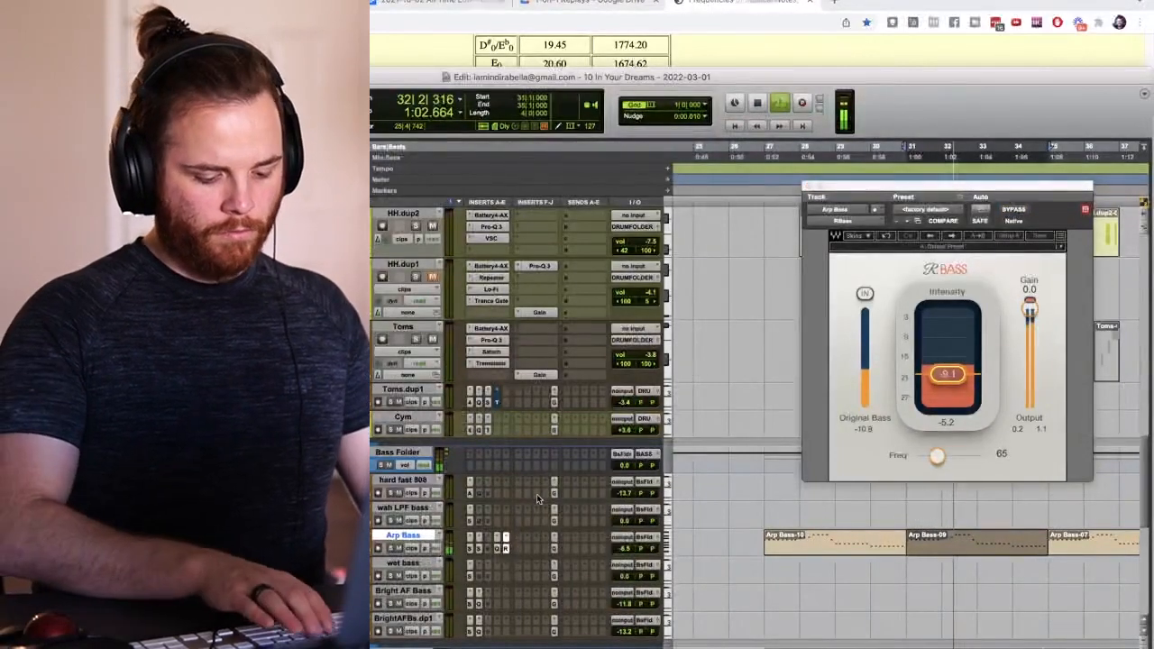
key(XF86AudioRaiseVolume)
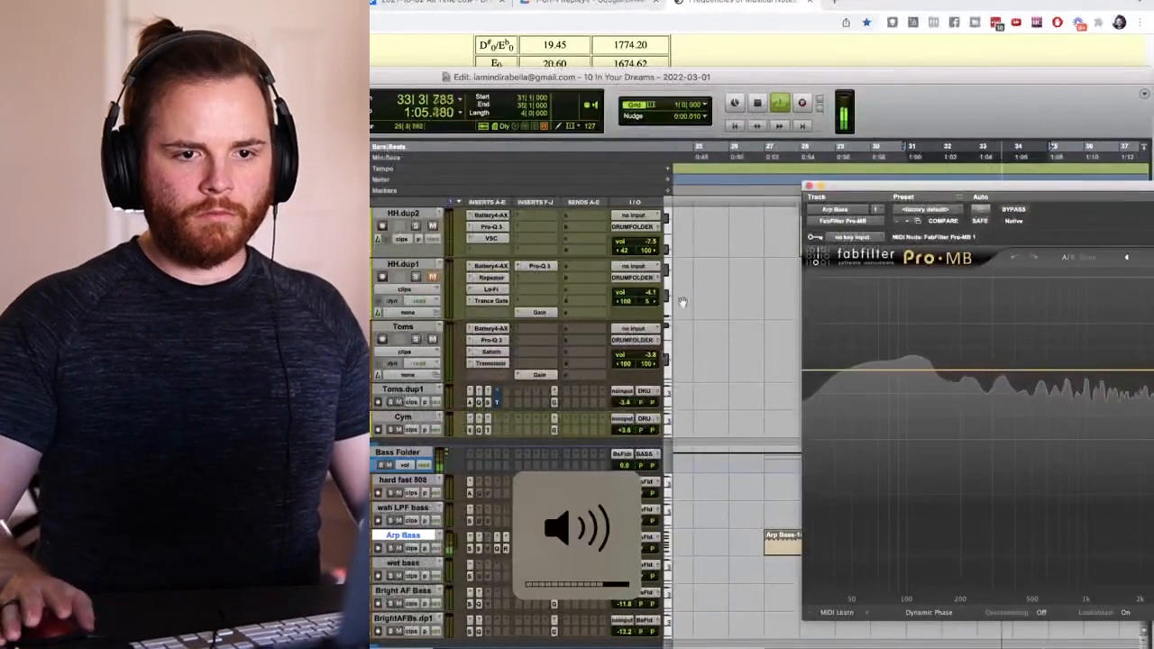
drag(908, 184, 694, 70)
- Add a low compression band in Pro-MB, with its high crossover at about 178 Hz and raised output
click(620, 256)
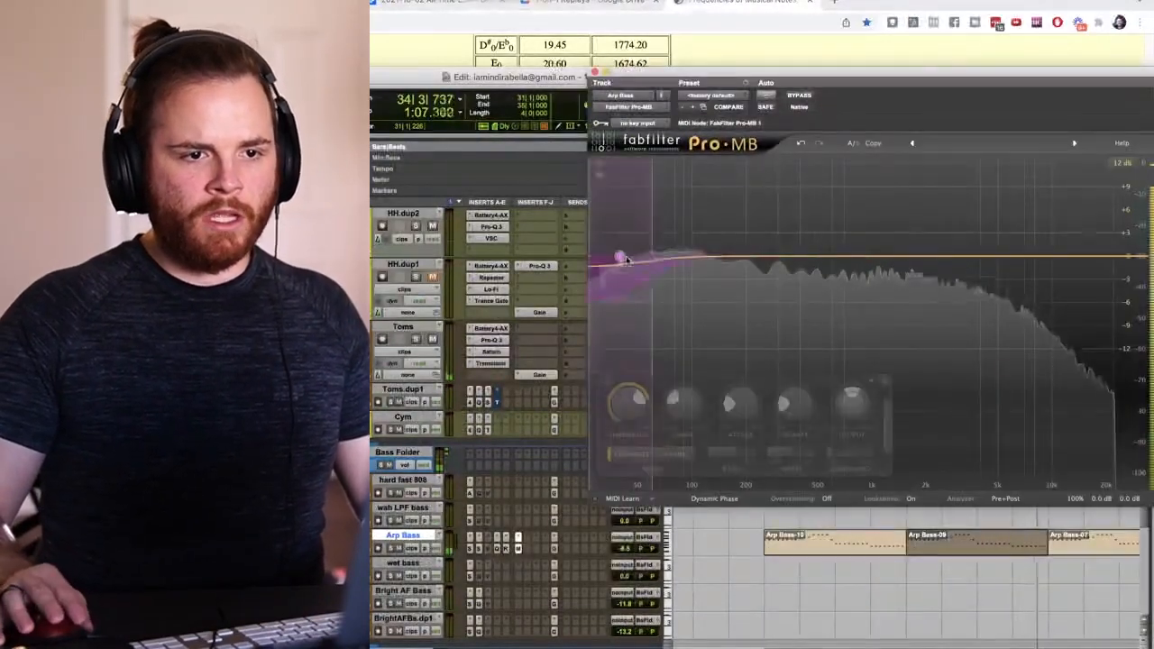
drag(652, 256, 735, 257)
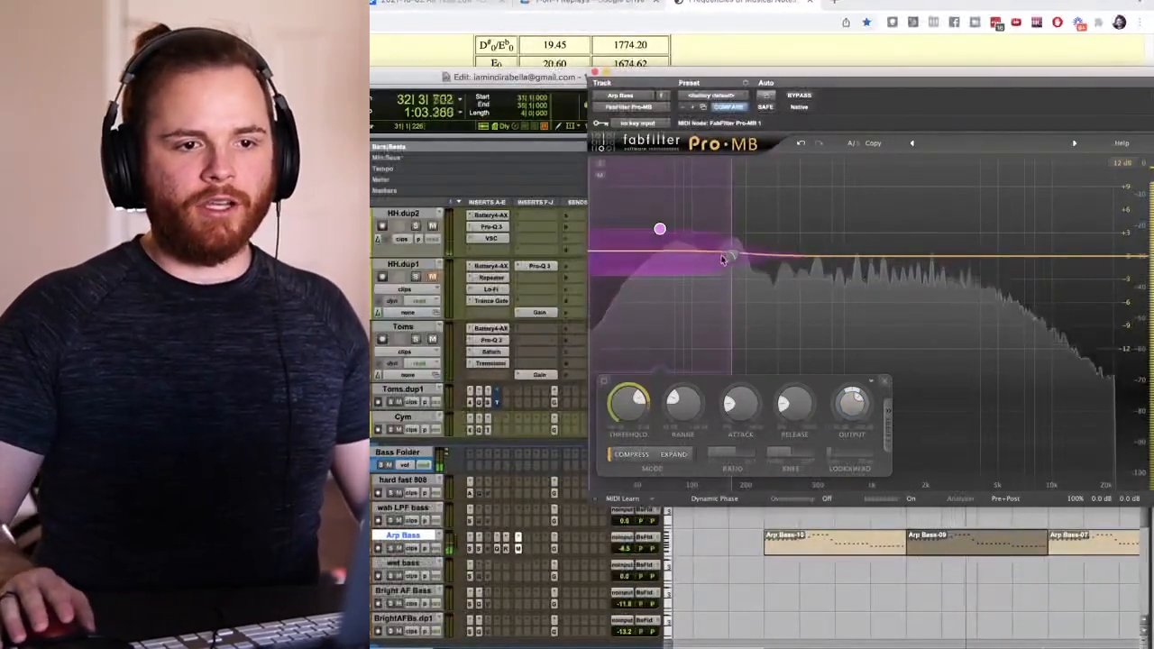
drag(730, 255, 735, 255)
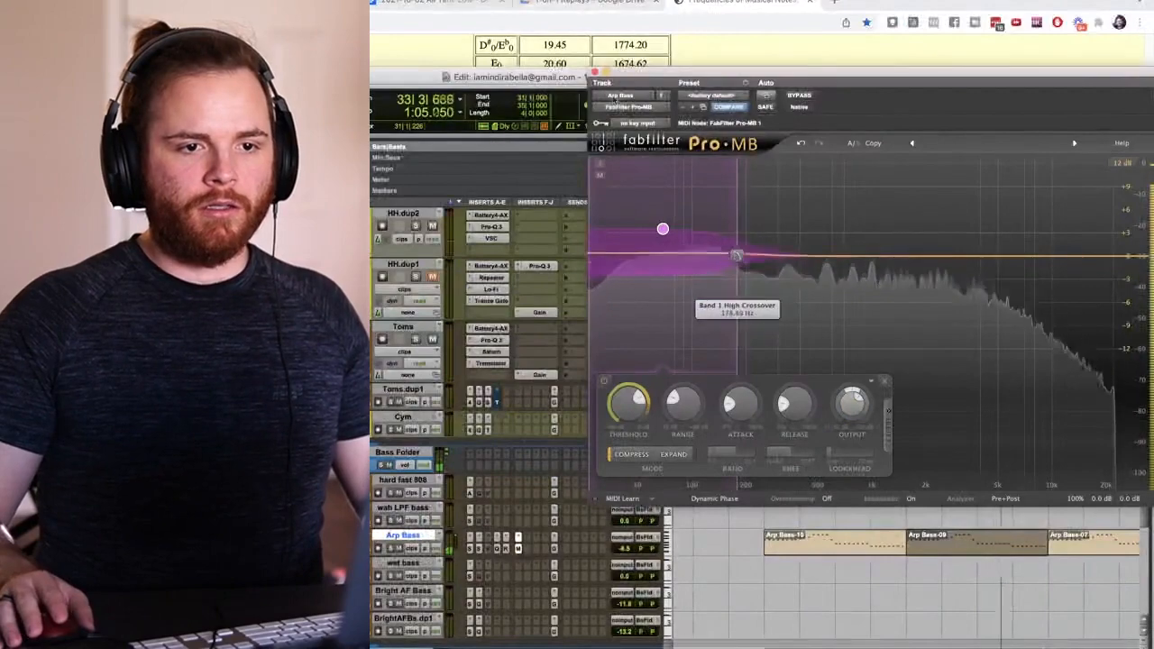
click(594, 72)
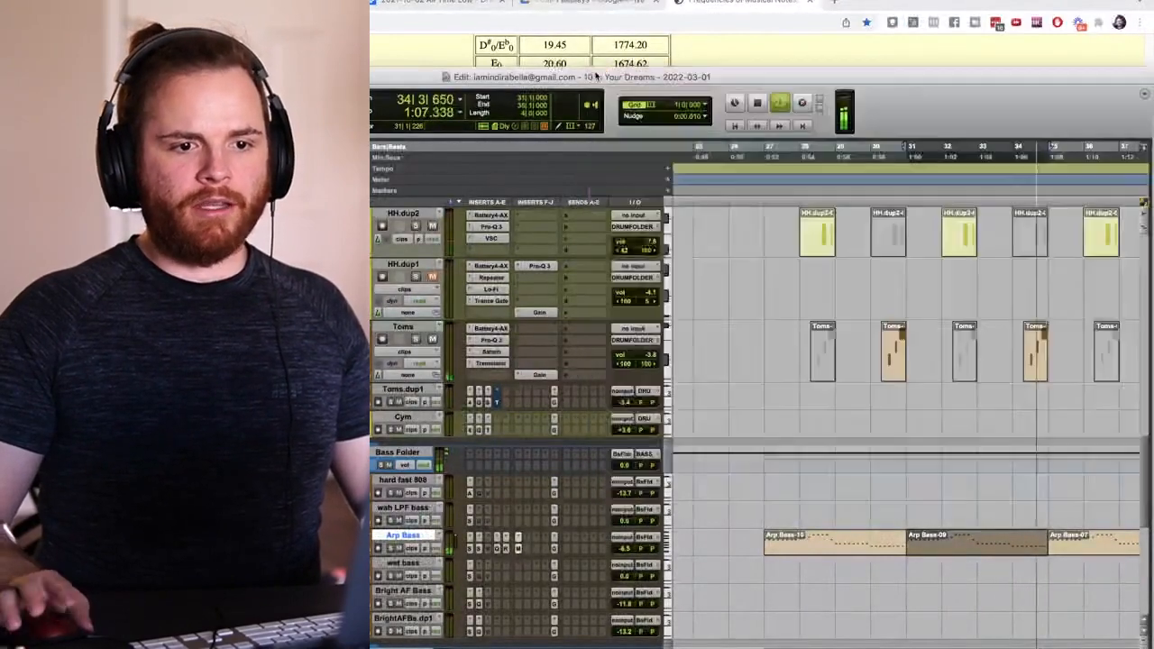
- Set the Arp Bass track's RBass intensity to -7.6
scroll(506, 433, down, 3)
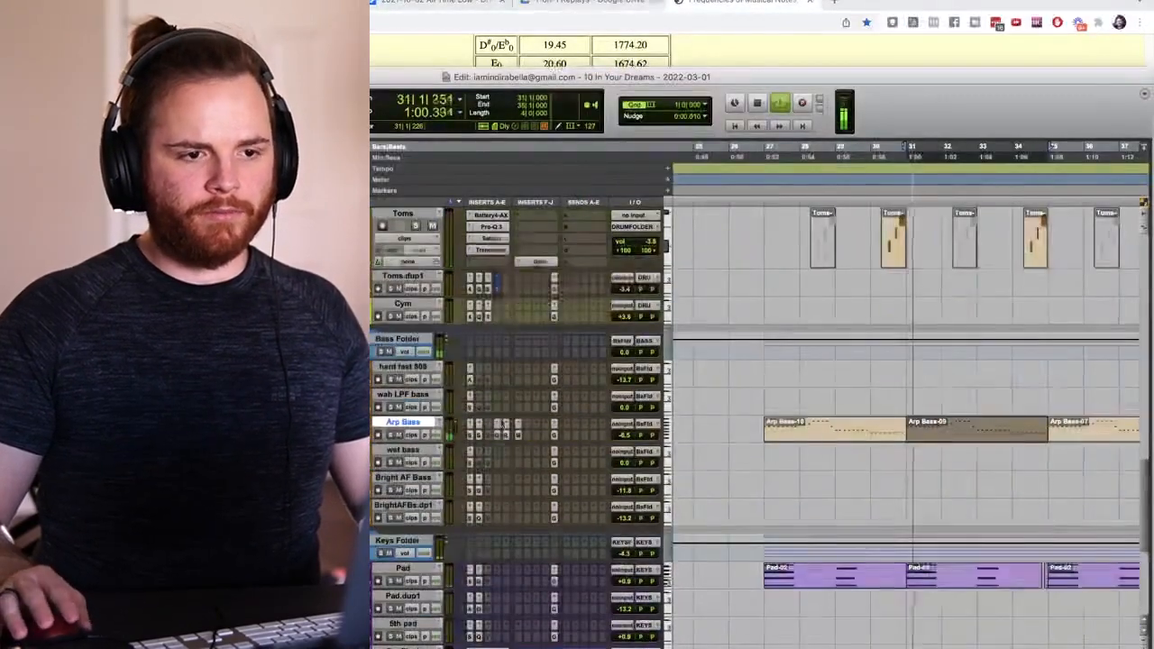
click(504, 436)
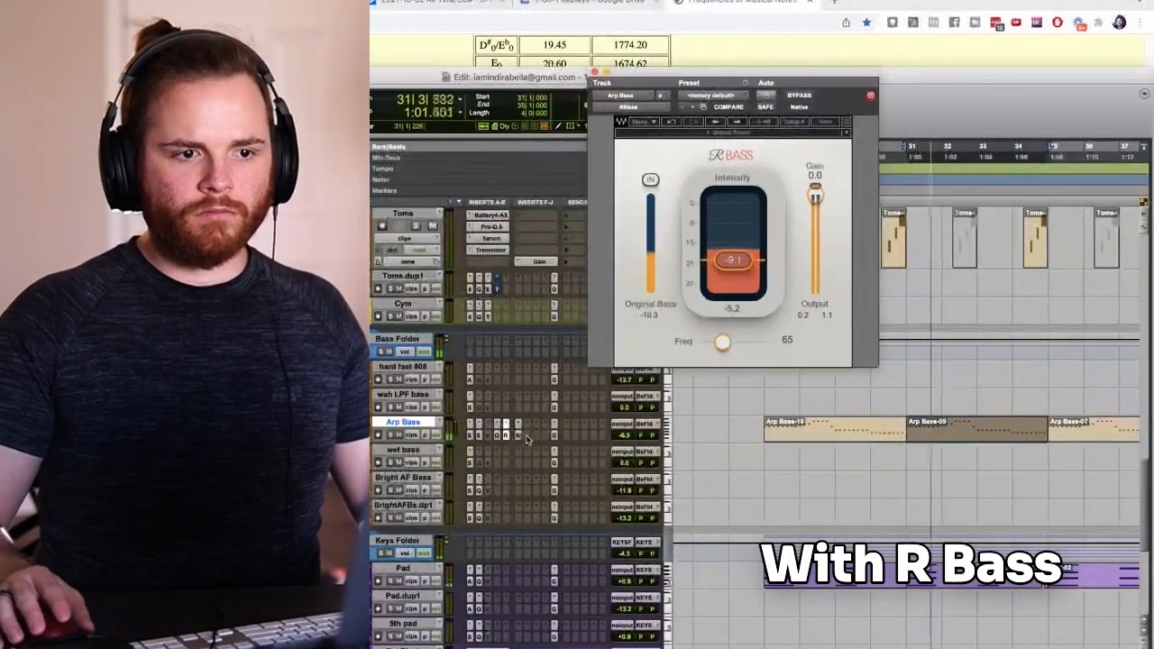
- Insert FabFilter Pro-Q 3 on Arp Bass and add a narrow dynamic cut at about 98 Hz, 0 dB gain, Q about 7.9
click(528, 437)
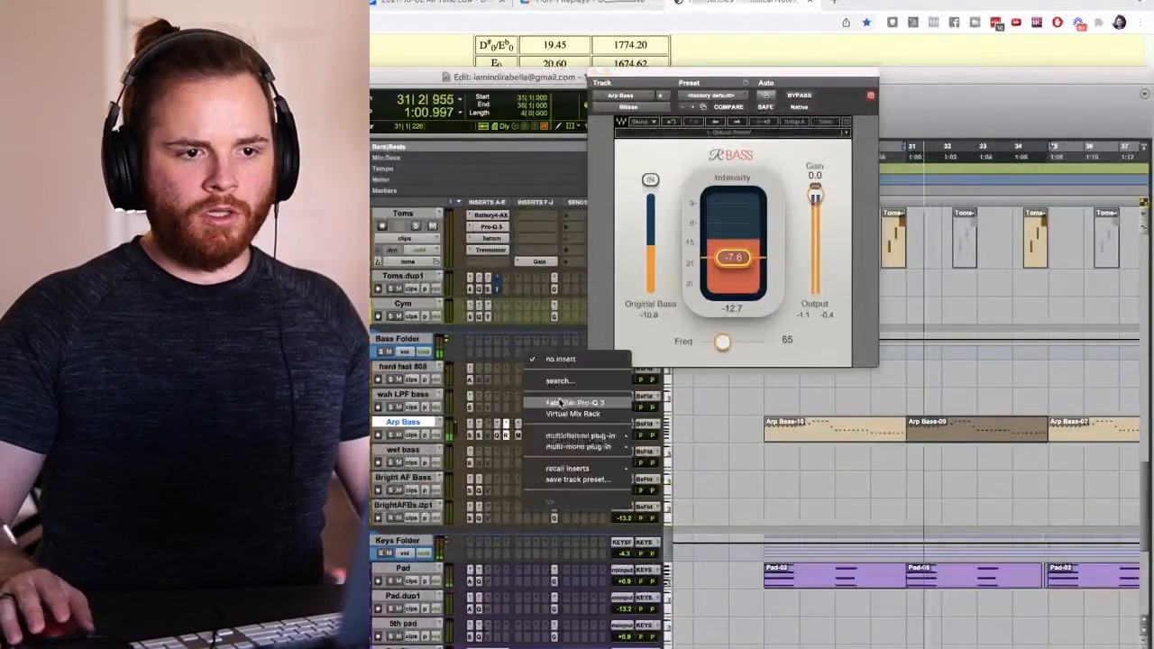
click(736, 326)
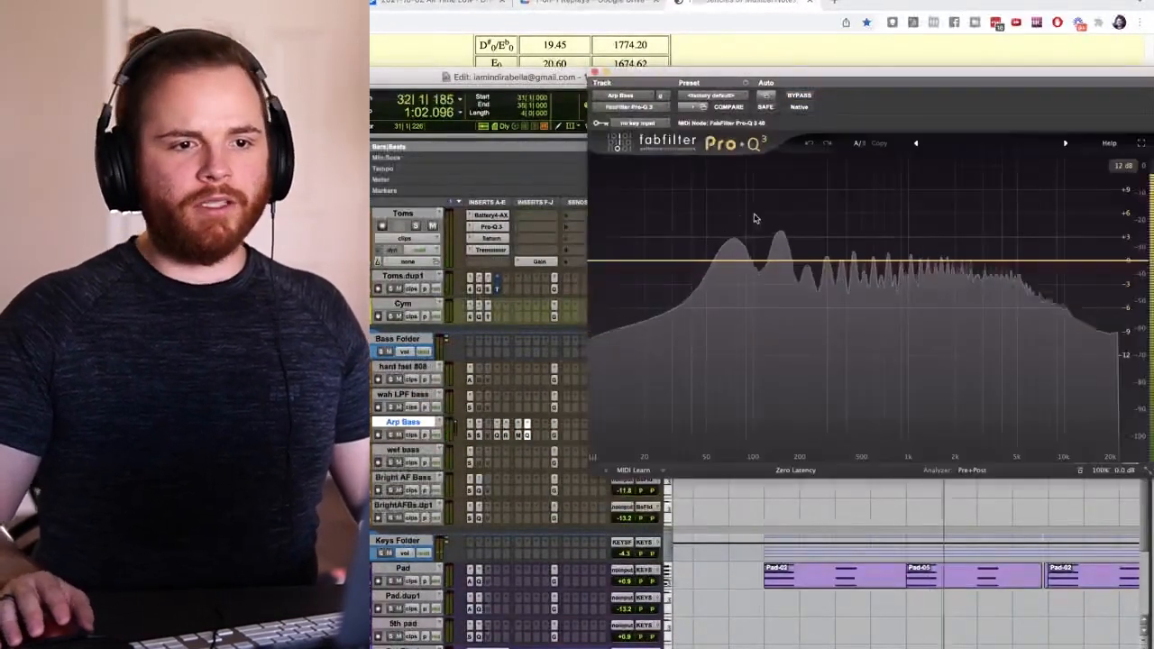
double_click(770, 201)
scroll(771, 201, up, 5)
drag(769, 201, 751, 234)
scroll(759, 233, up, 3)
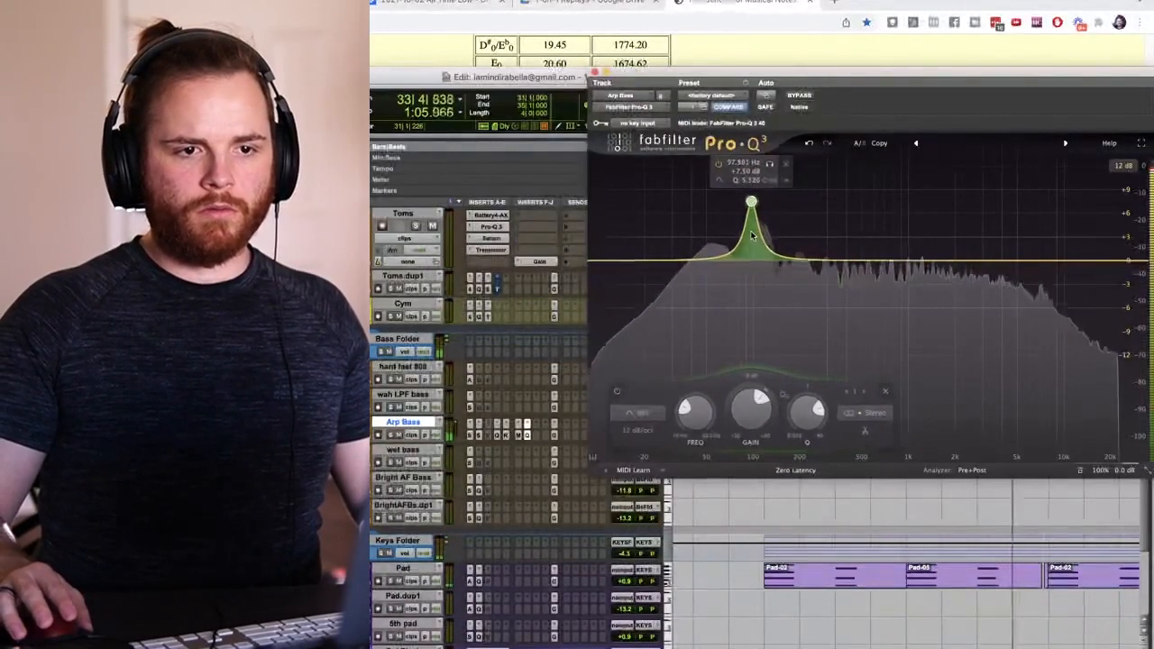
double_click(749, 410)
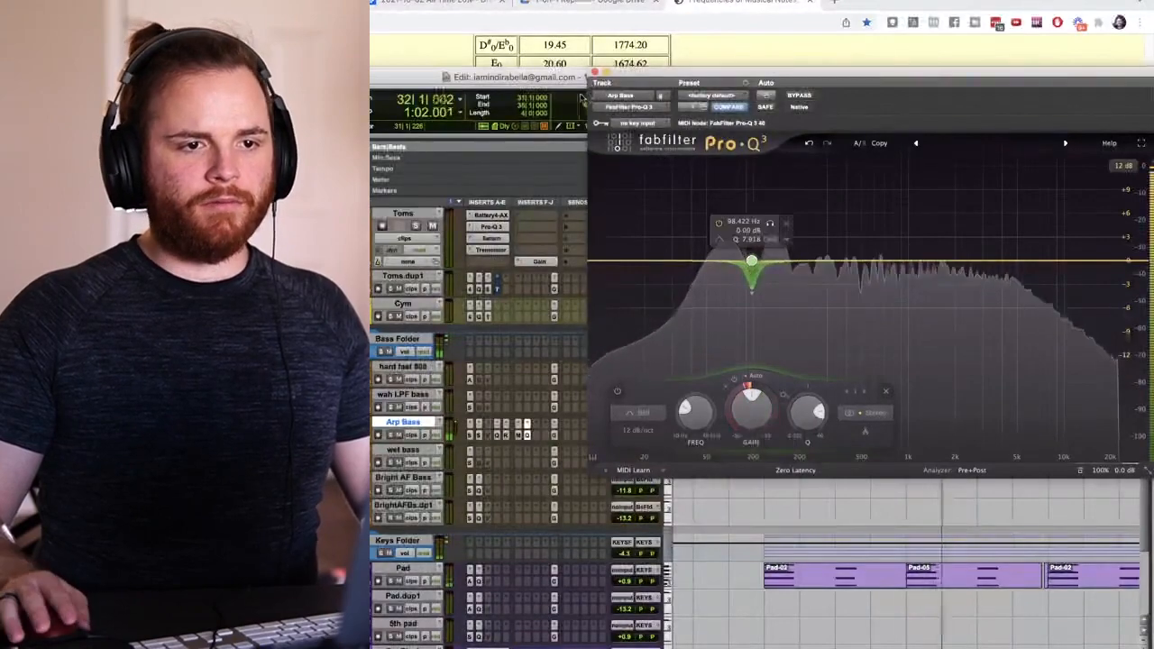
click(594, 72)
- Set the low shelf in the Kick track's Pro-Q 3 to about 50 Hz, +2.5 dB gain and Q about 1.29
scroll(583, 509, up, 10)
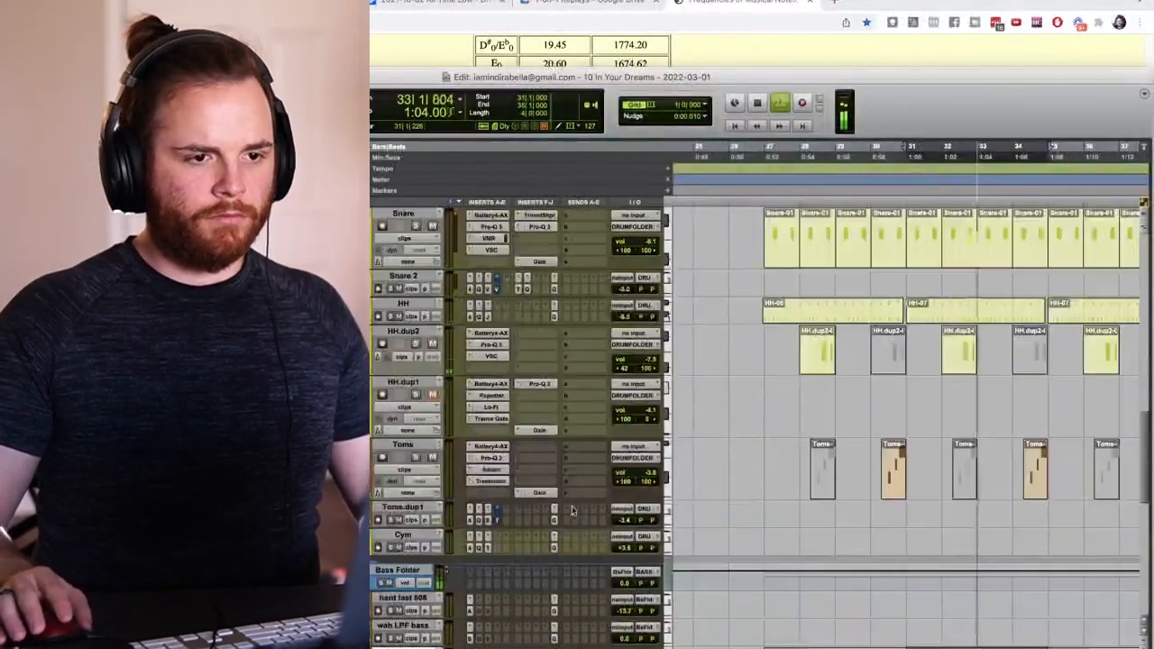
scroll(540, 470, up, 3)
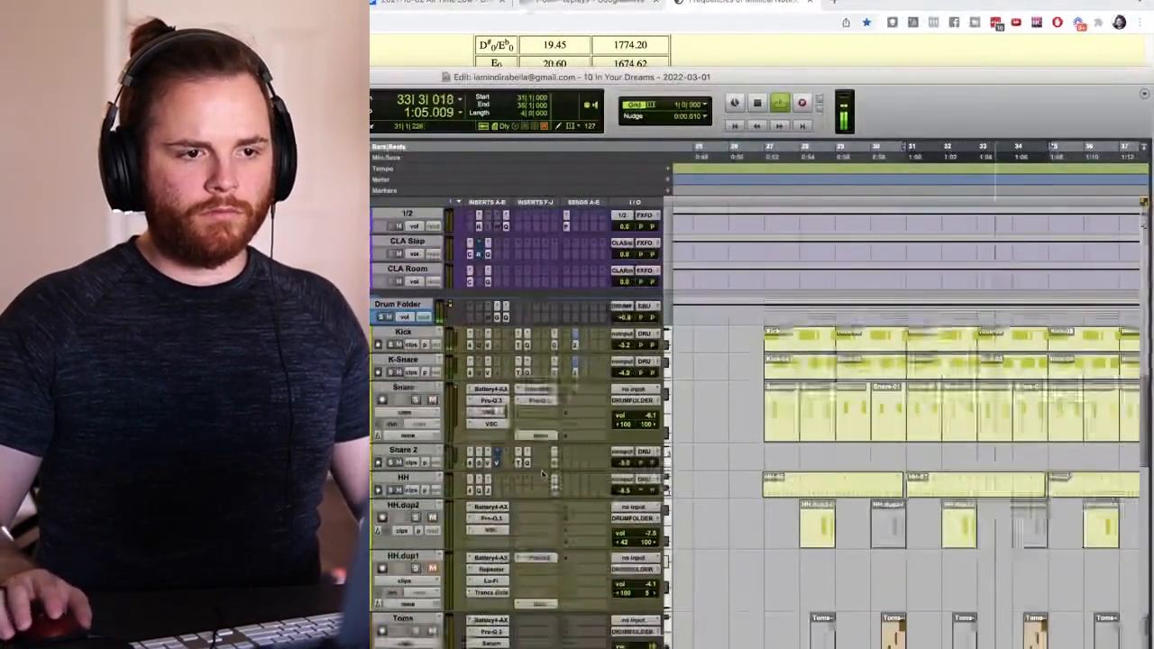
click(527, 345)
drag(618, 251, 704, 236)
scroll(703, 236, up, 5)
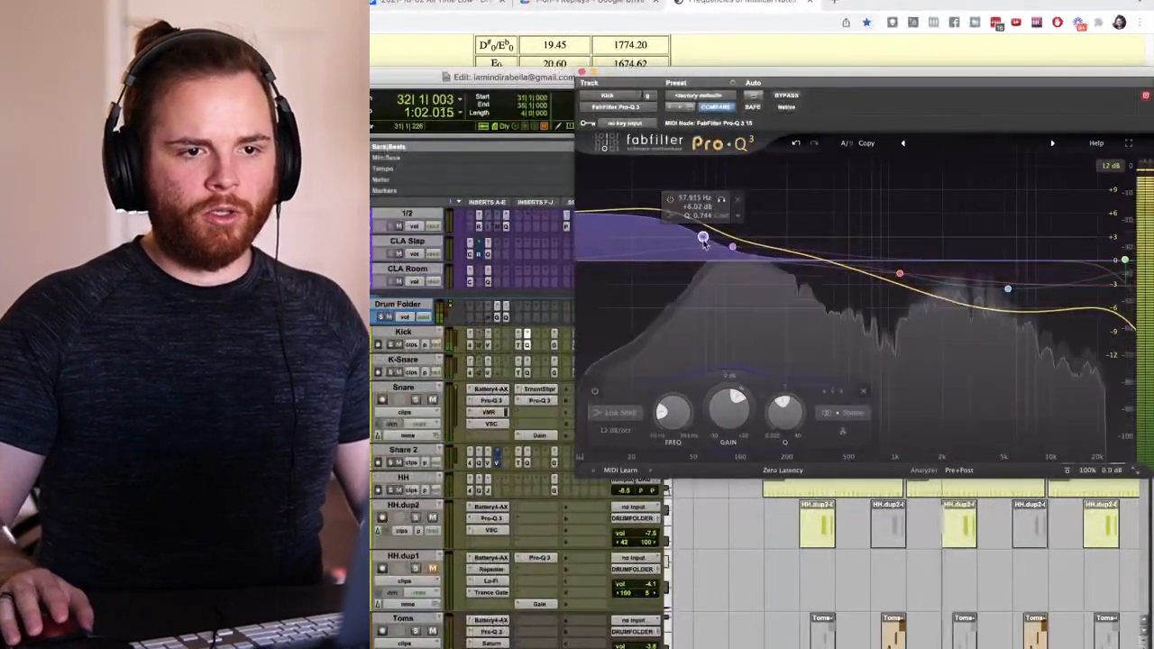
drag(700, 248, 693, 250)
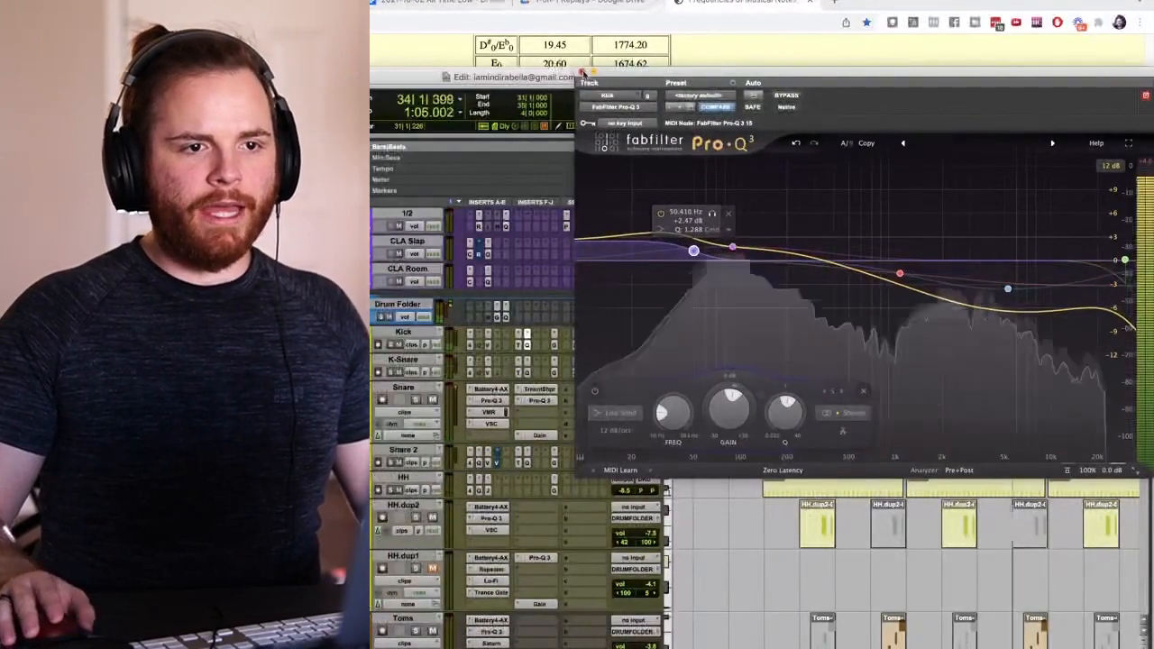
- Audition the section while checking the Arp Bass track's Pro-Q 3 dynamic cut and Pro-MB low band
click(582, 72)
scroll(455, 363, down, 10)
key(space)
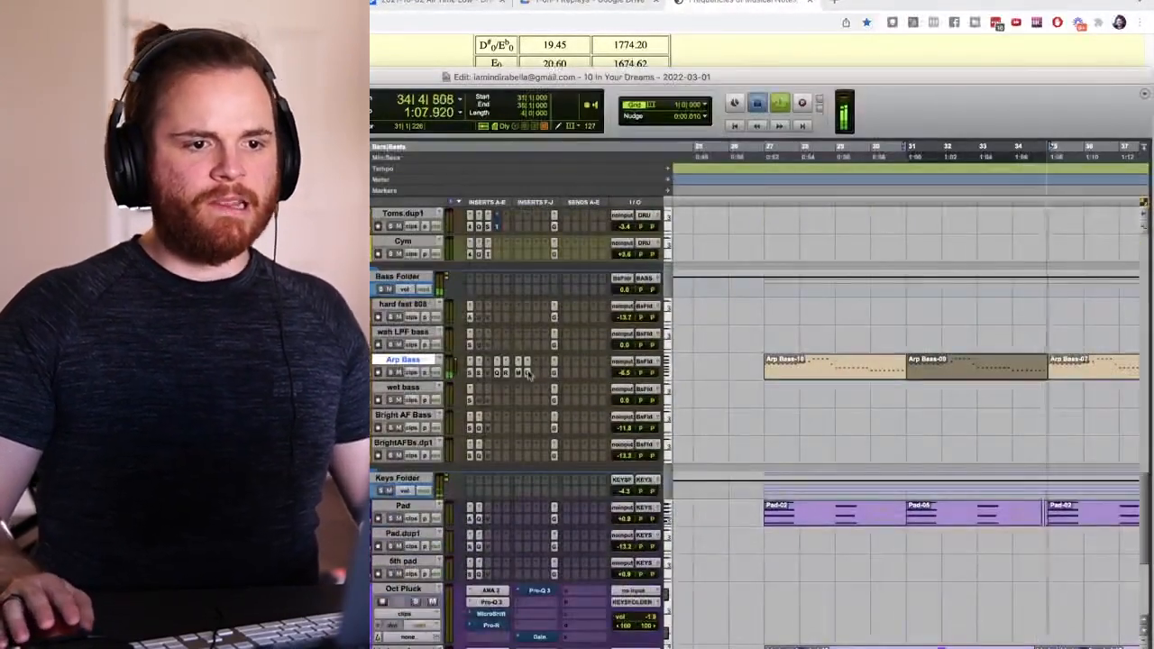
click(529, 374)
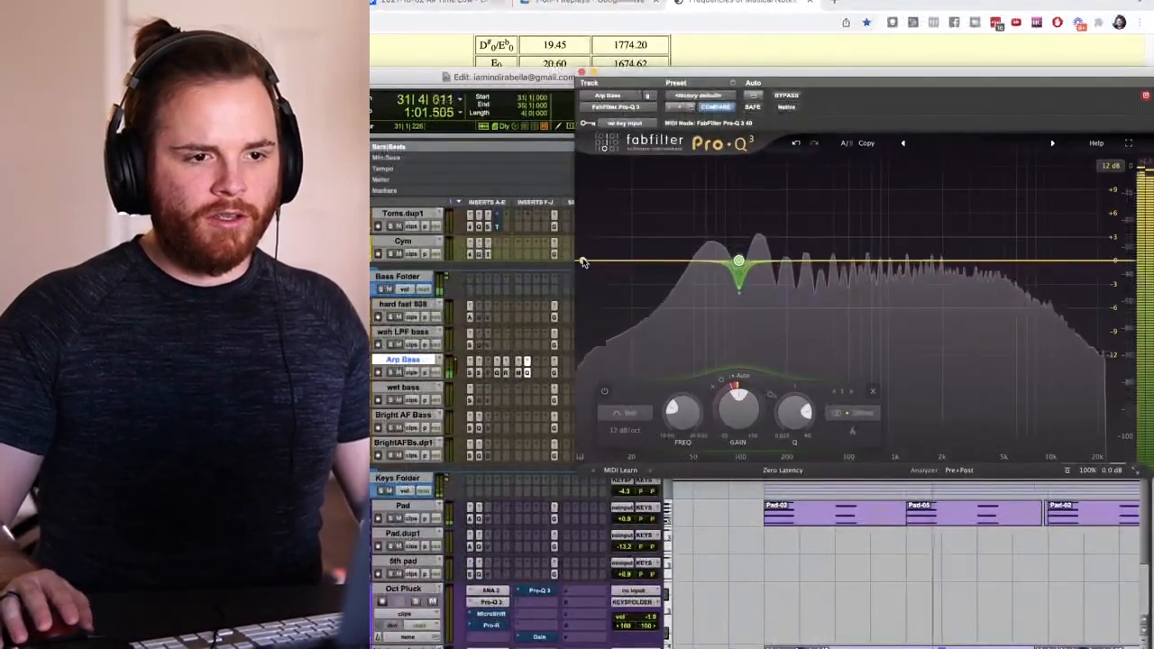
click(525, 373)
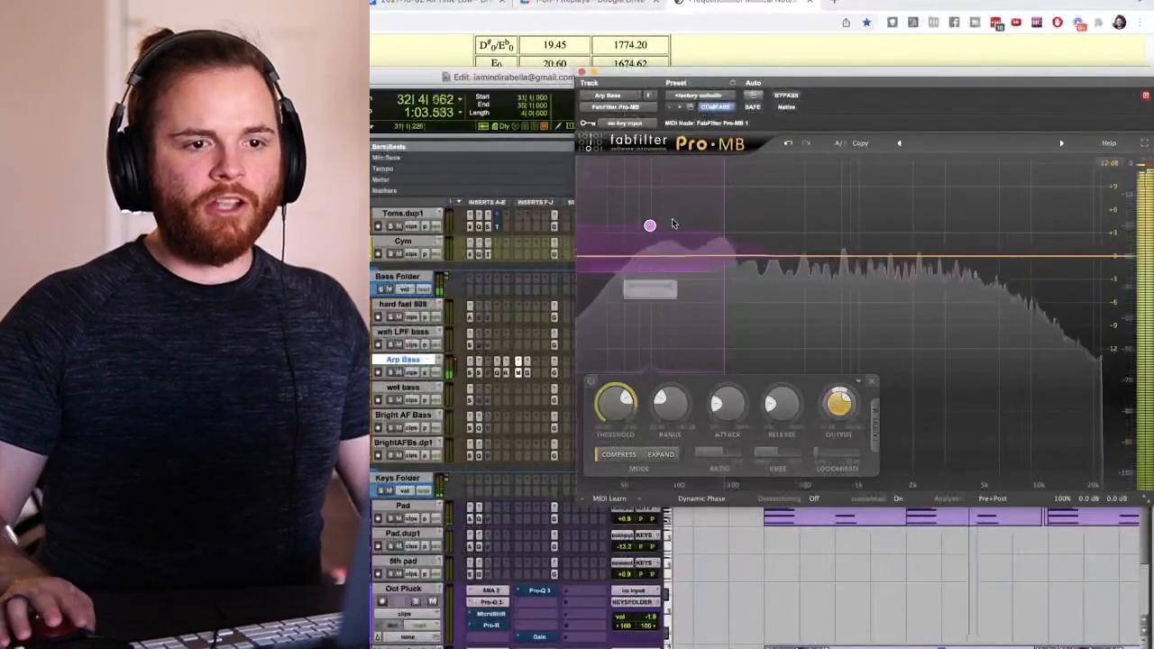
key(space)
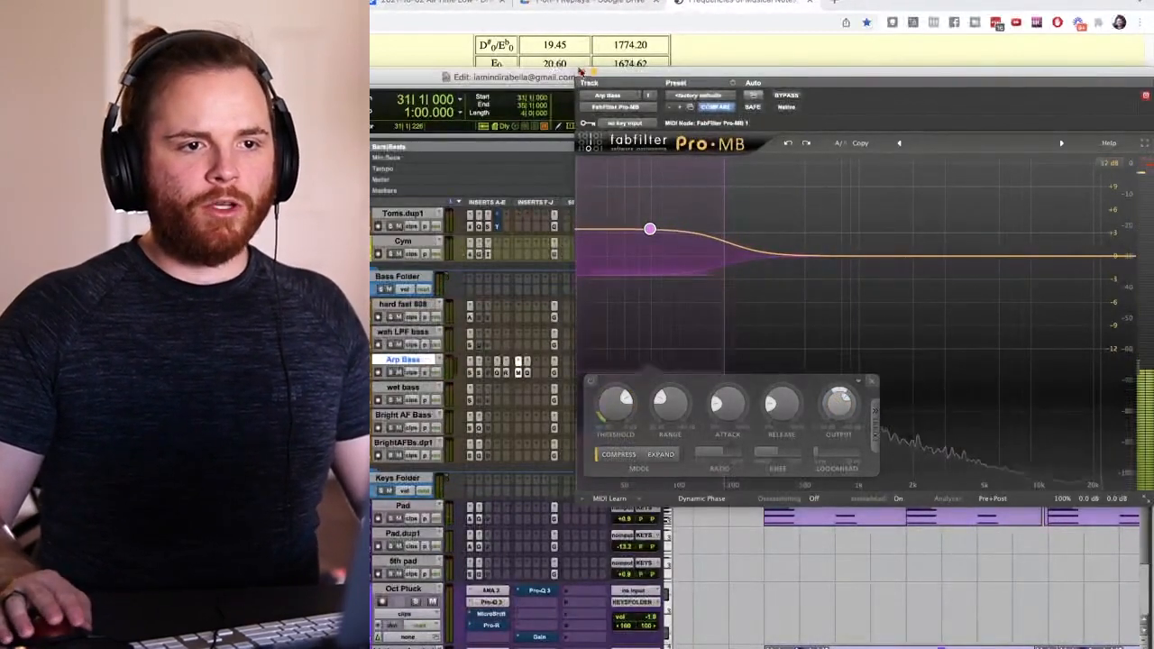
click(581, 72)
- Copy the Arp Bass clip at bars 31 to 35 onto the hard fast 808 track and audition it
drag(943, 383, 937, 311)
key(space)
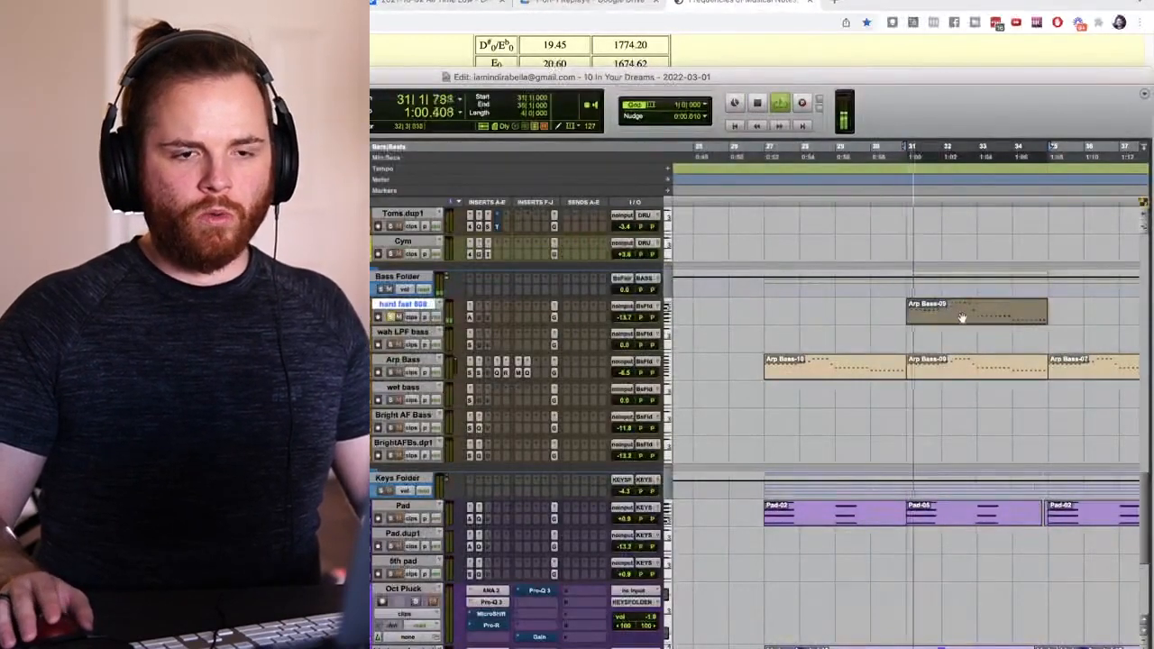
key(space)
- Delete the repeated notes in the copied hard fast 808 clip, keeping only the first note of each repeated run
double_click(961, 319)
key(t)
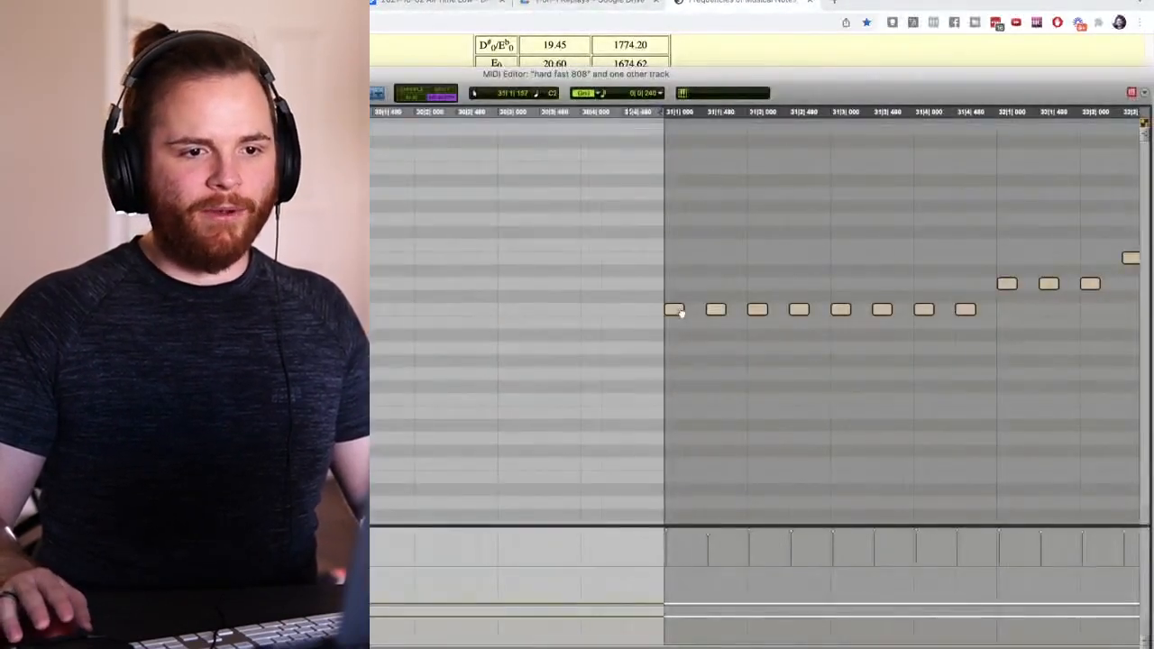
key(r)
drag(682, 250, 813, 328)
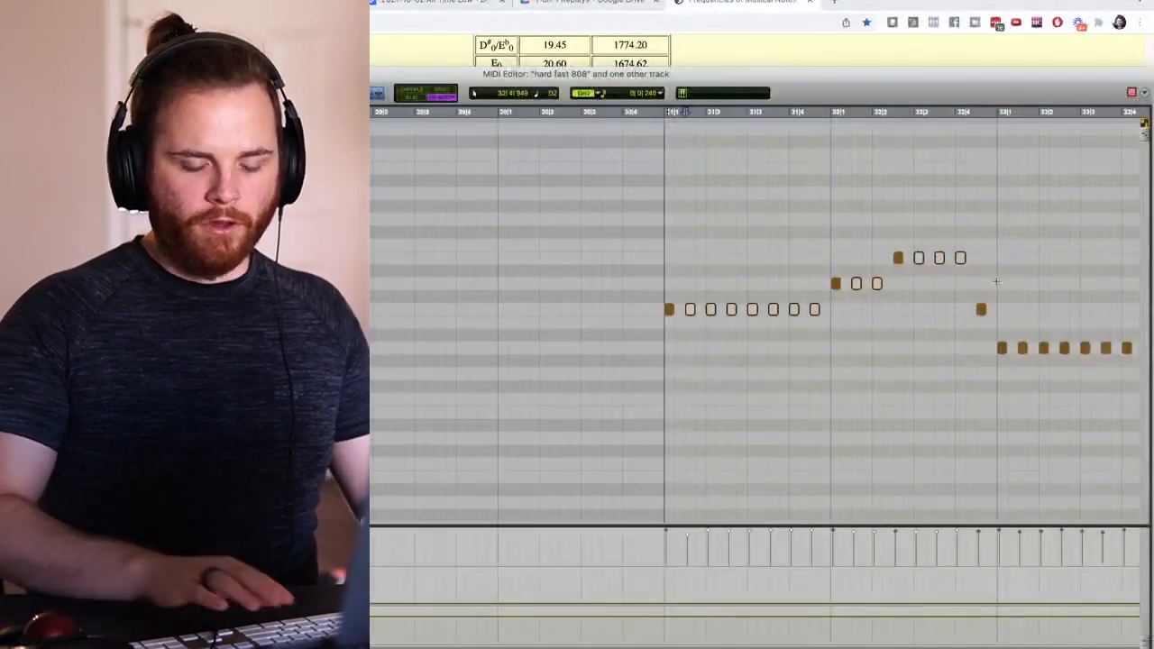
key(r)
drag(926, 323, 839, 360)
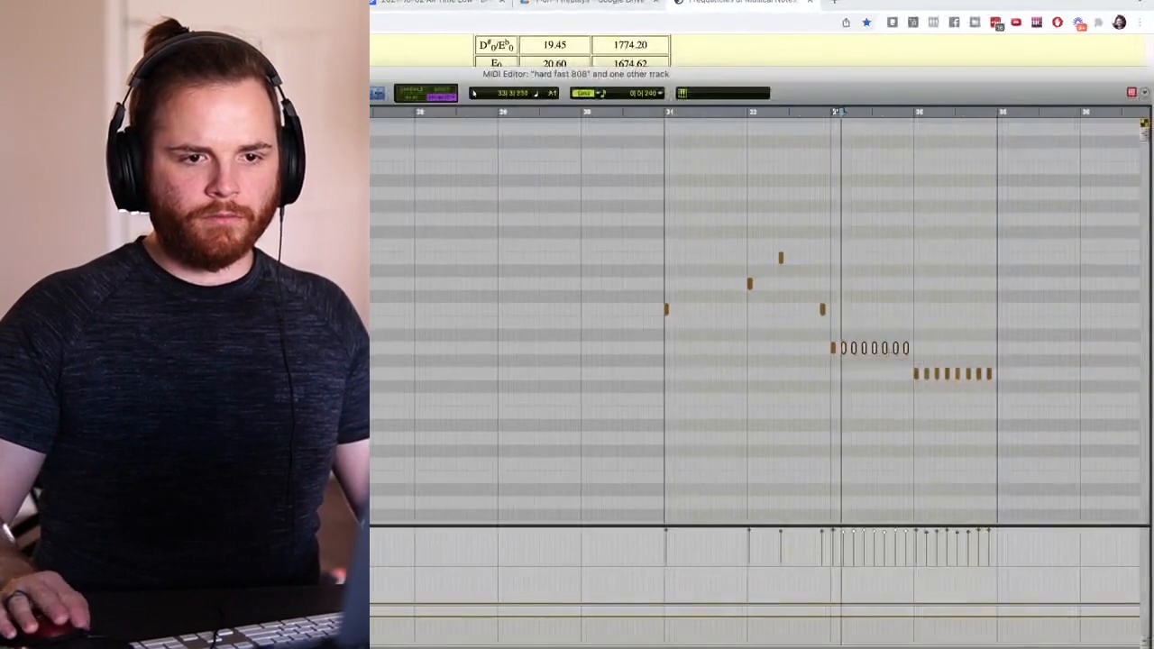
drag(1019, 413, 920, 349)
key(Delete)
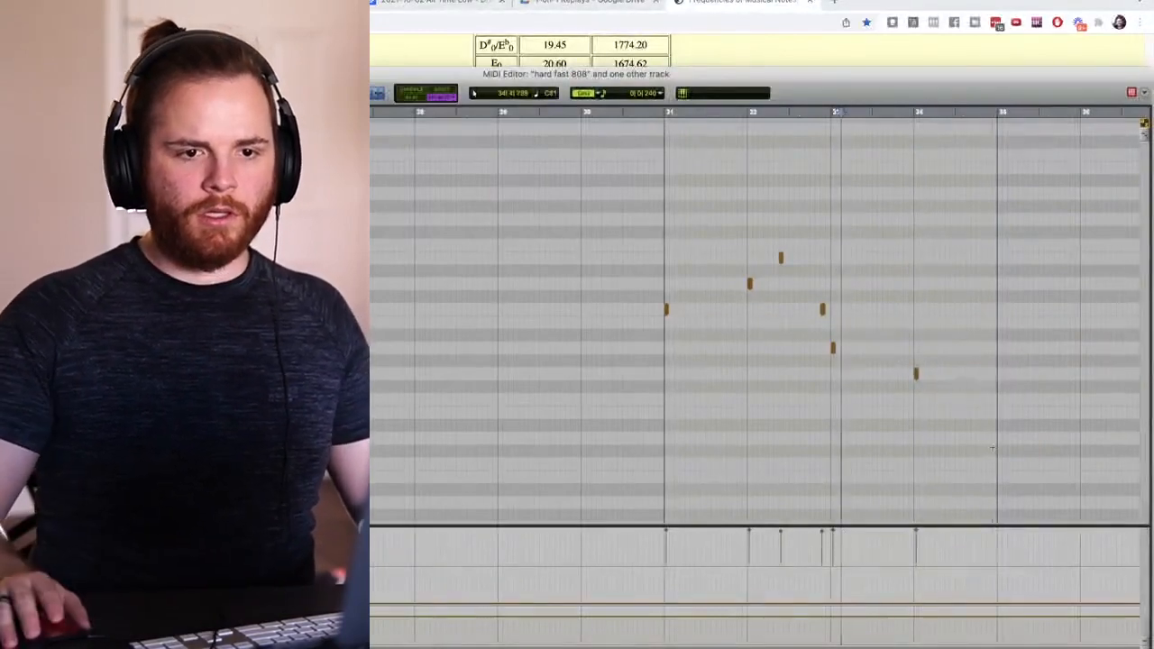
- Lengthen all remaining hard fast 808 notes together to about one and a half beats
drag(702, 237, 991, 449)
key(t)
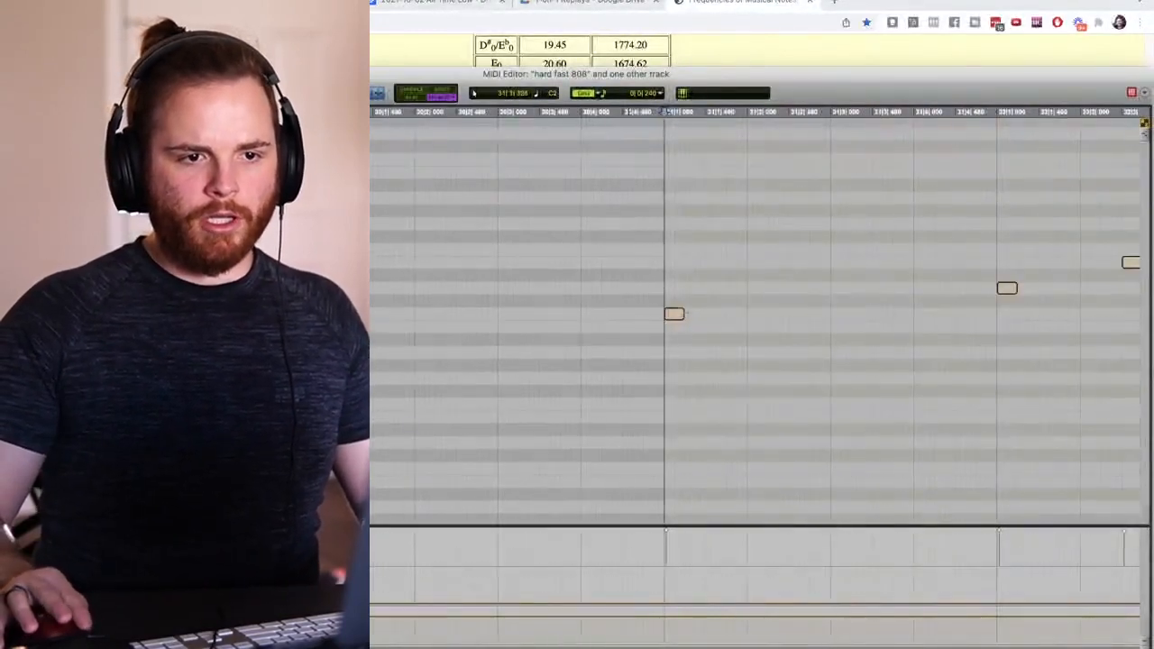
key(r)
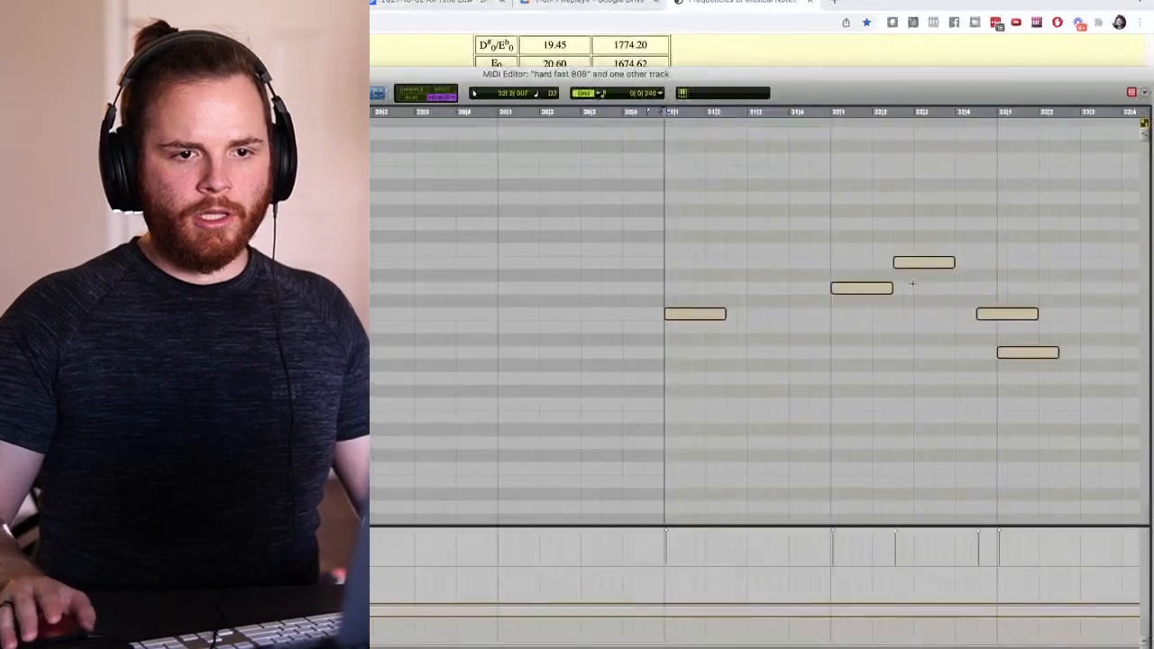
- Adjust the individual 808 note lengths so they end where the following notes start, with the last one ending at bar 35
click(960, 227)
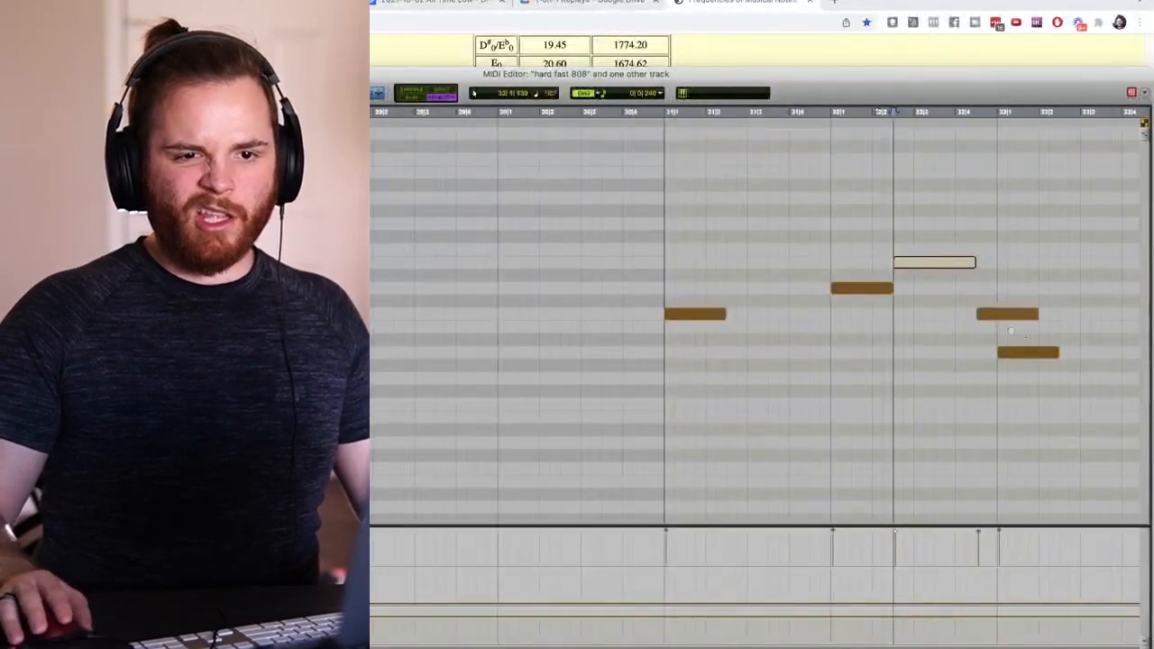
drag(1034, 311, 994, 312)
key(r)
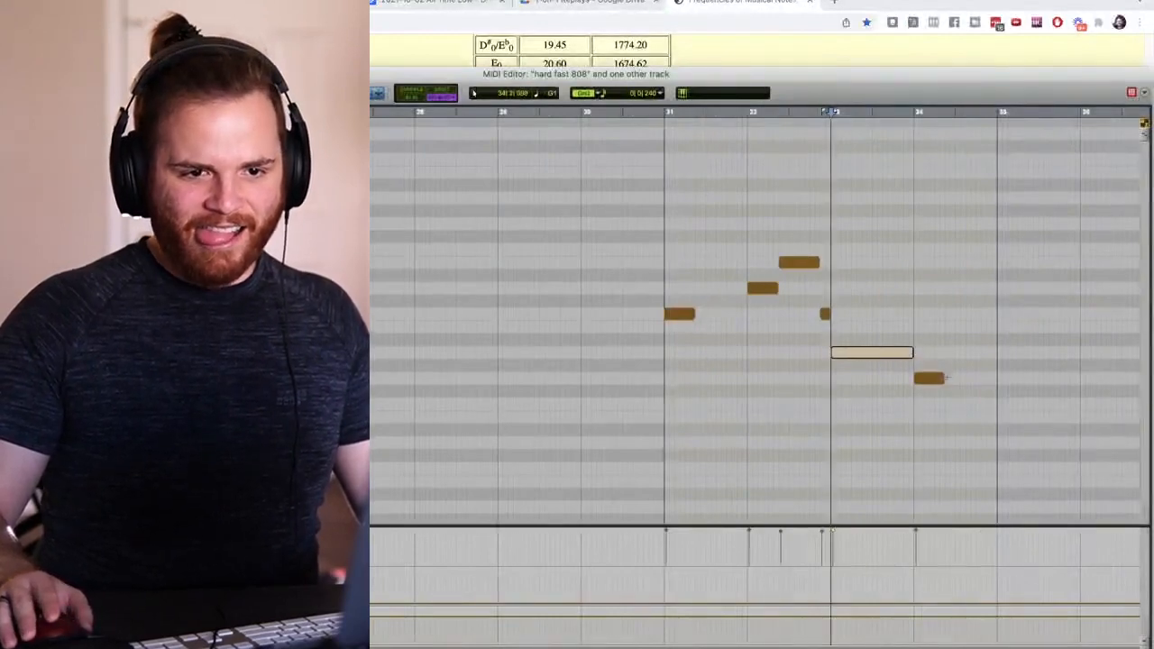
drag(944, 377, 975, 377)
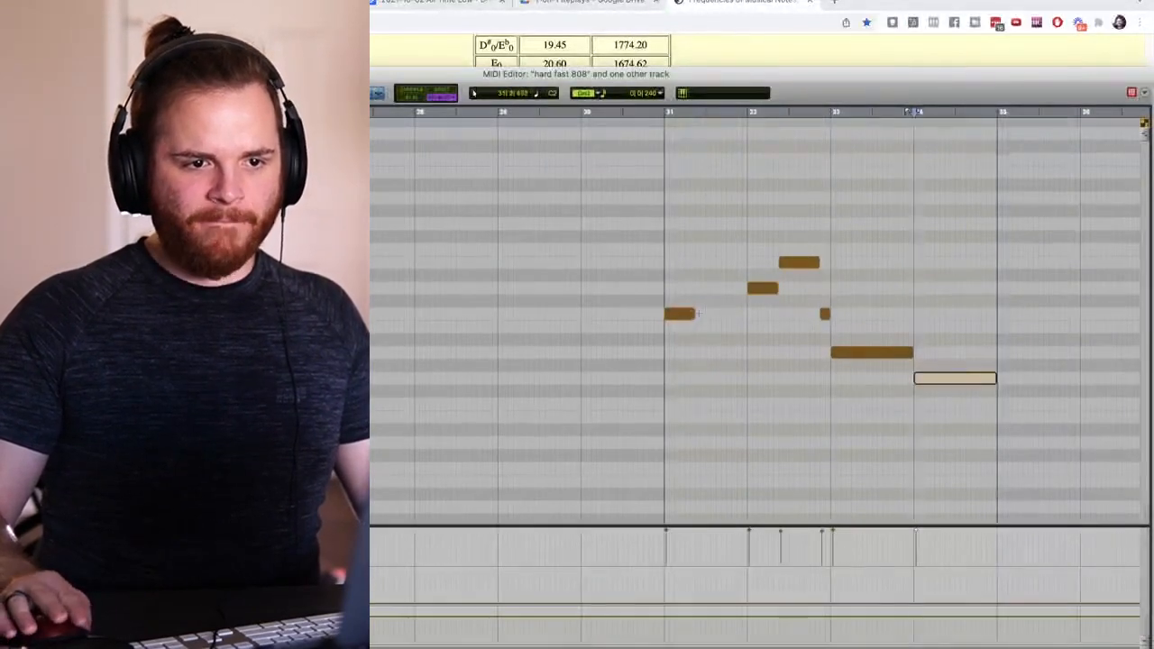
drag(694, 314, 726, 314)
key(ctrl+equal)
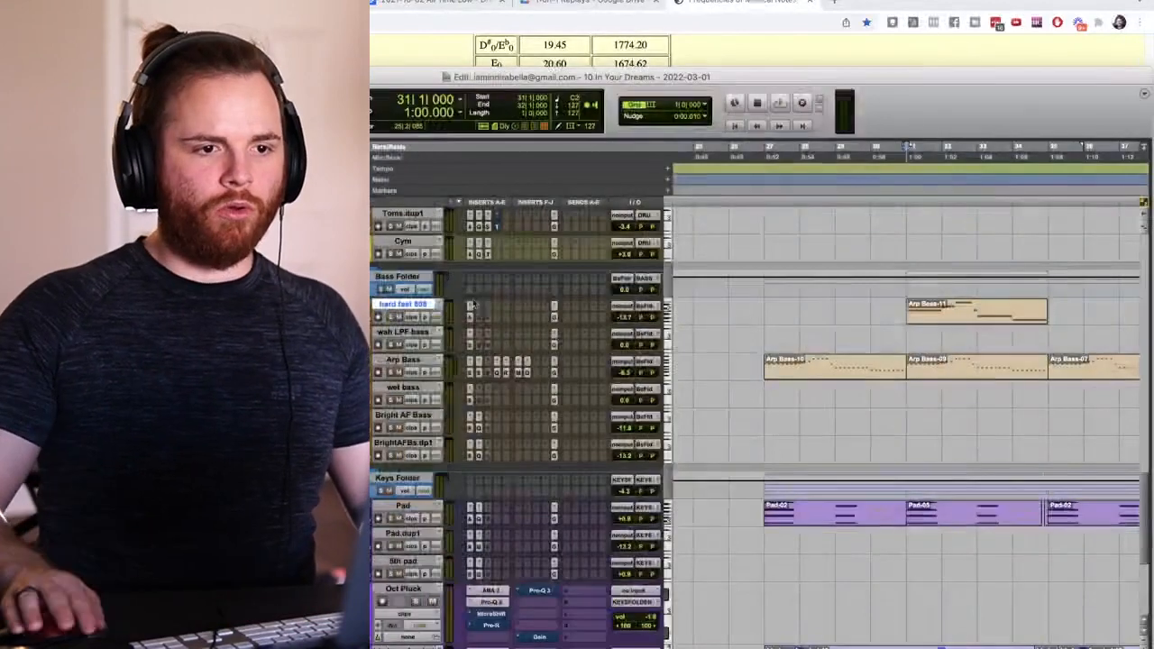
key(space)
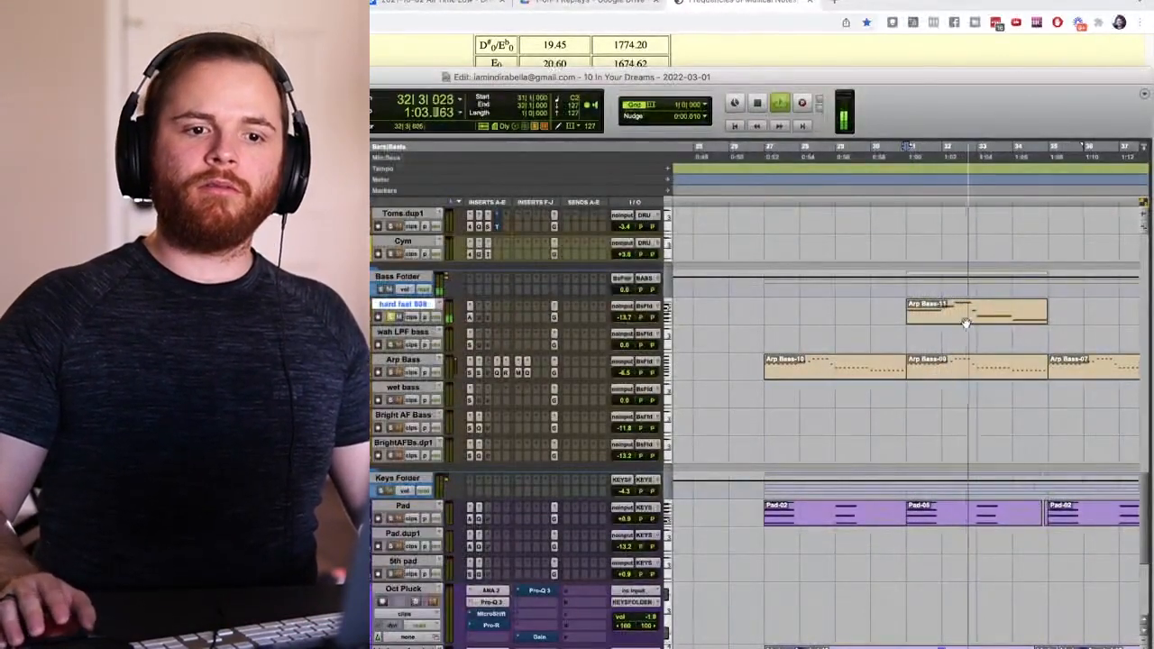
- Transpose all notes in the hard fast 808 clip down one octave (-12 semitones)
double_click(979, 320)
scroll(514, 201, down, 5)
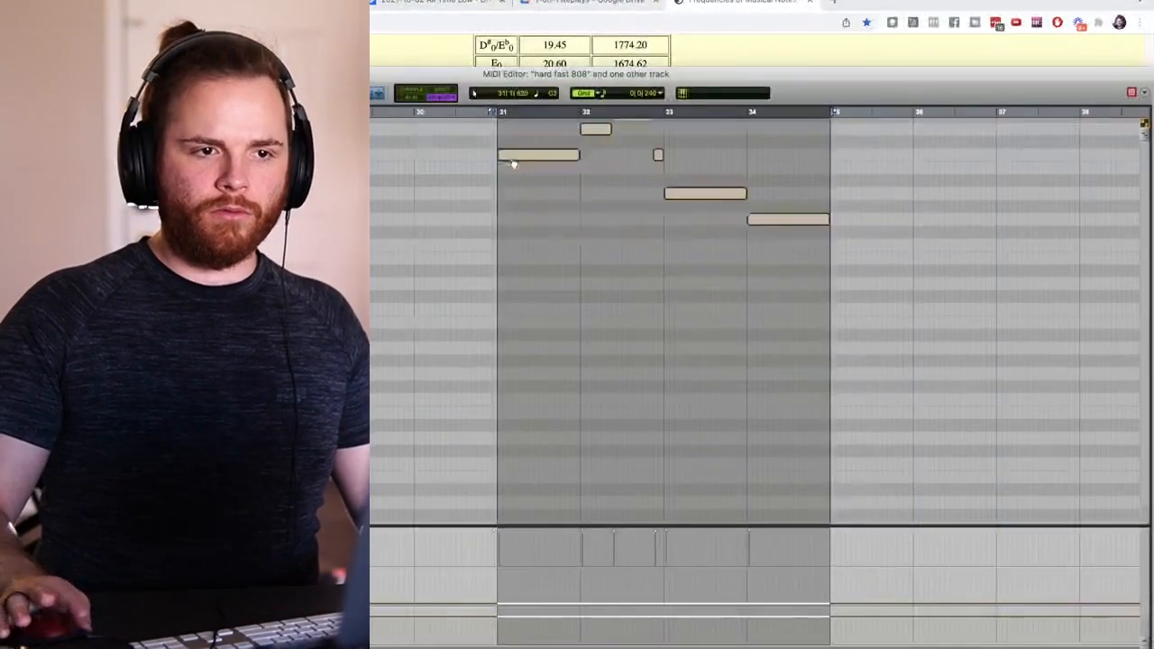
click(514, 159)
scroll(516, 162, up, 5)
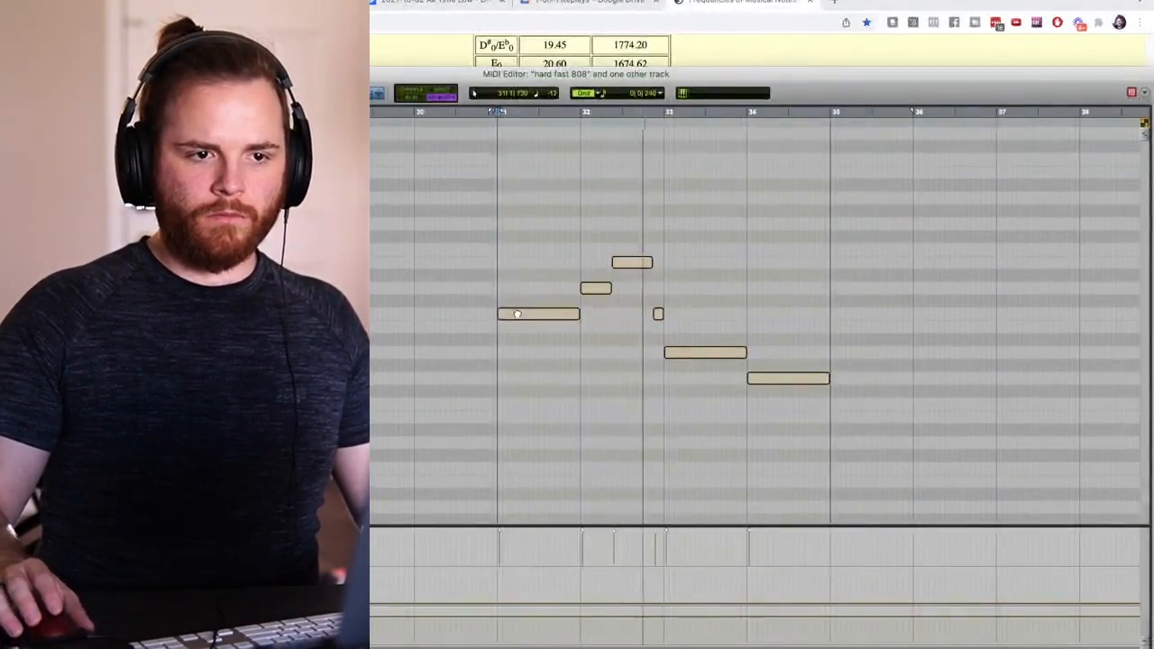
key(space)
key(super+w)
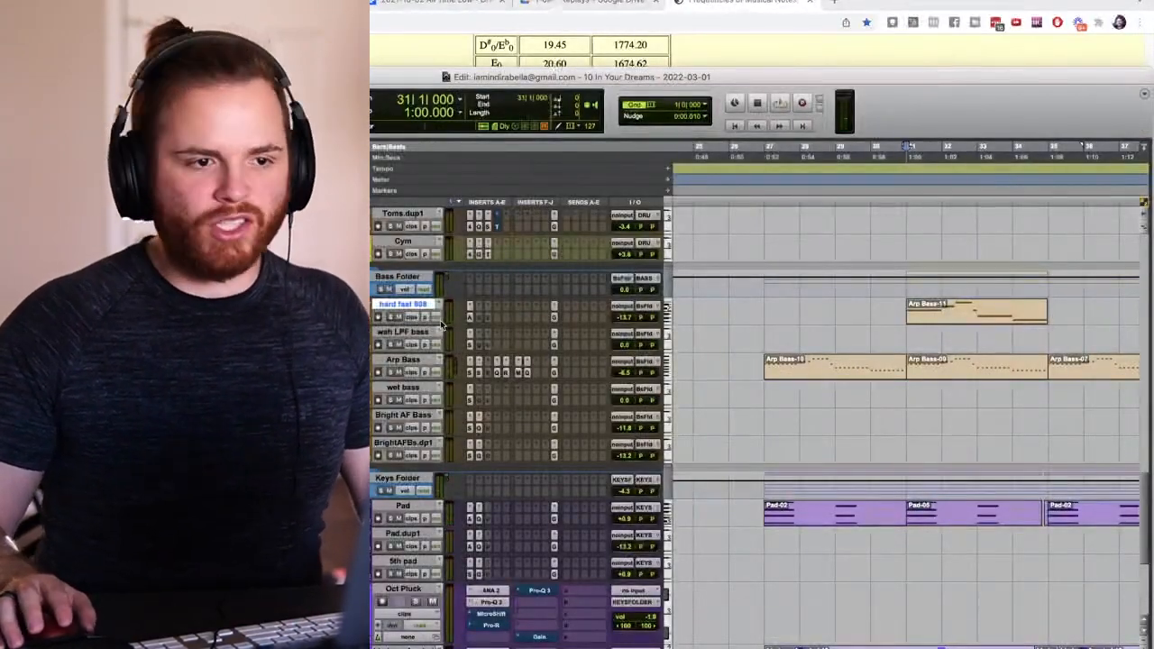
- Set the hard fast 808 track's volume to -15.6 dB during playback
key(space)
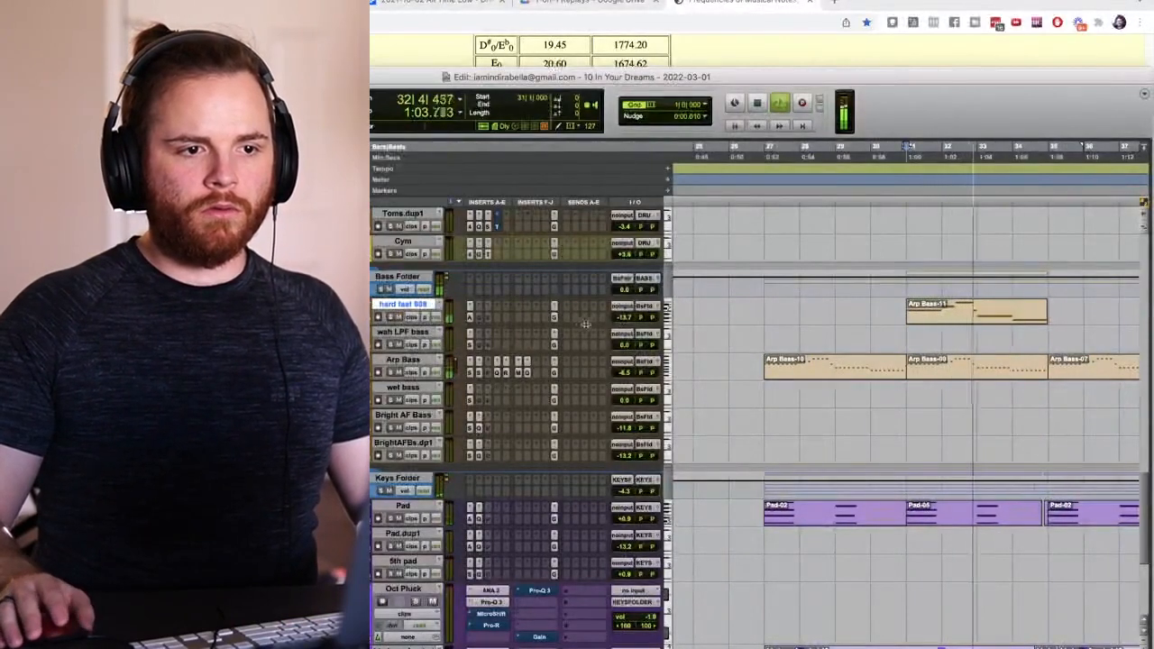
drag(622, 317, 622, 323)
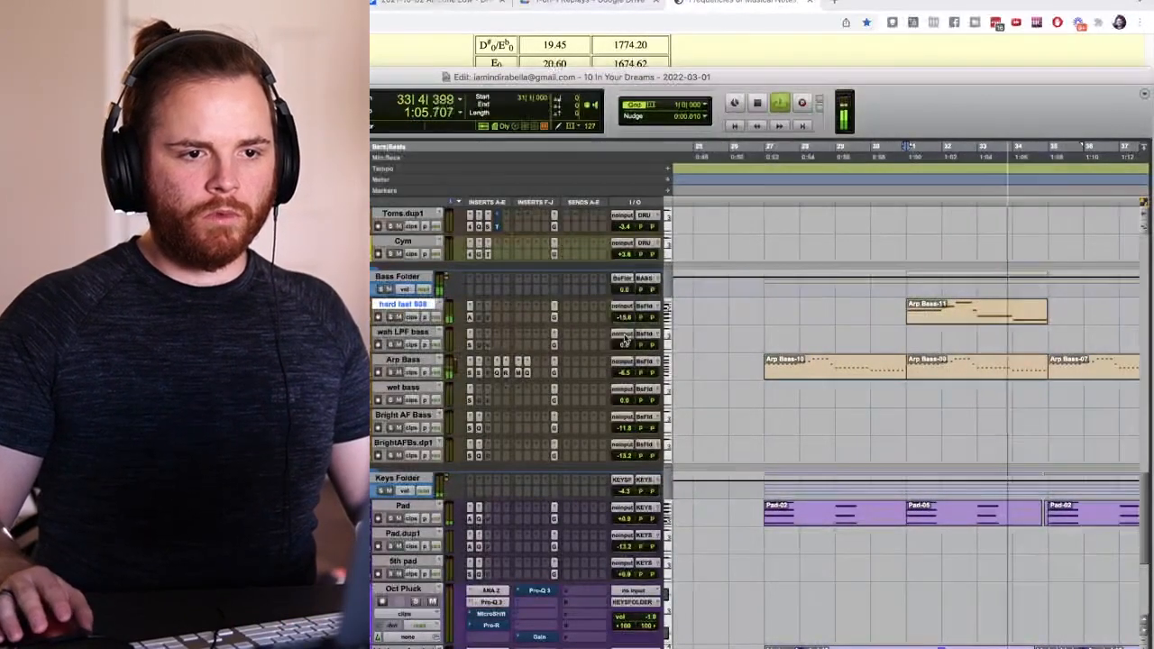
- Duplicate the edited hard fast 808 clip so its copies fill bars 27 to 43, matching the Arp Bass clips
click(1000, 320)
key(r)
key(r)
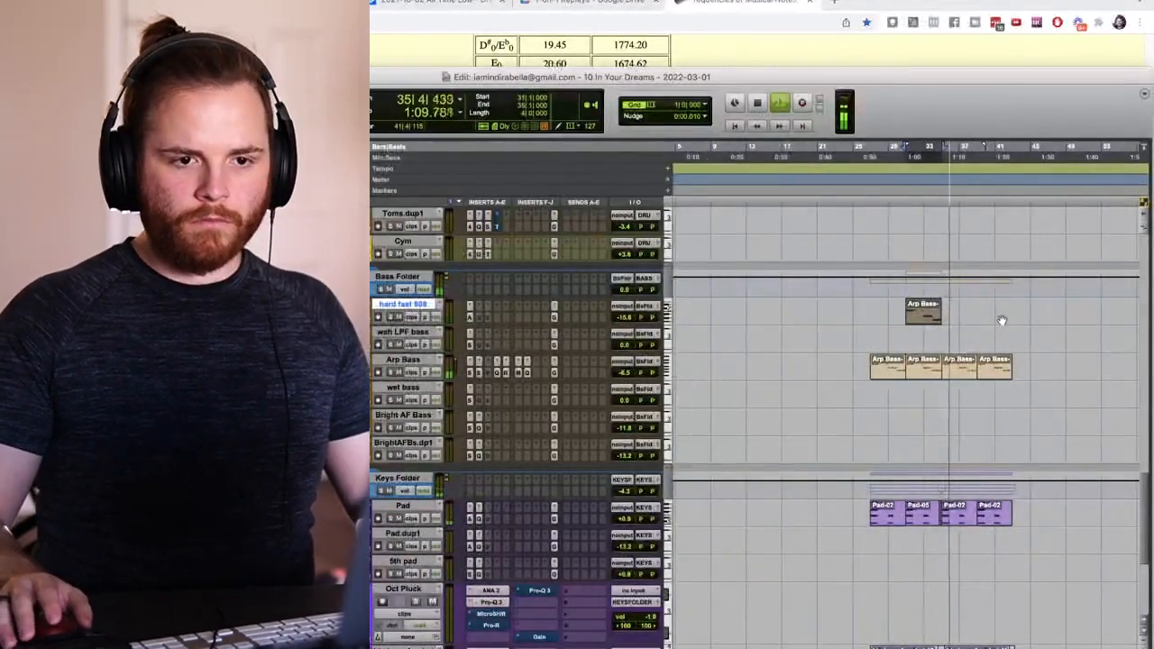
key(super+d)
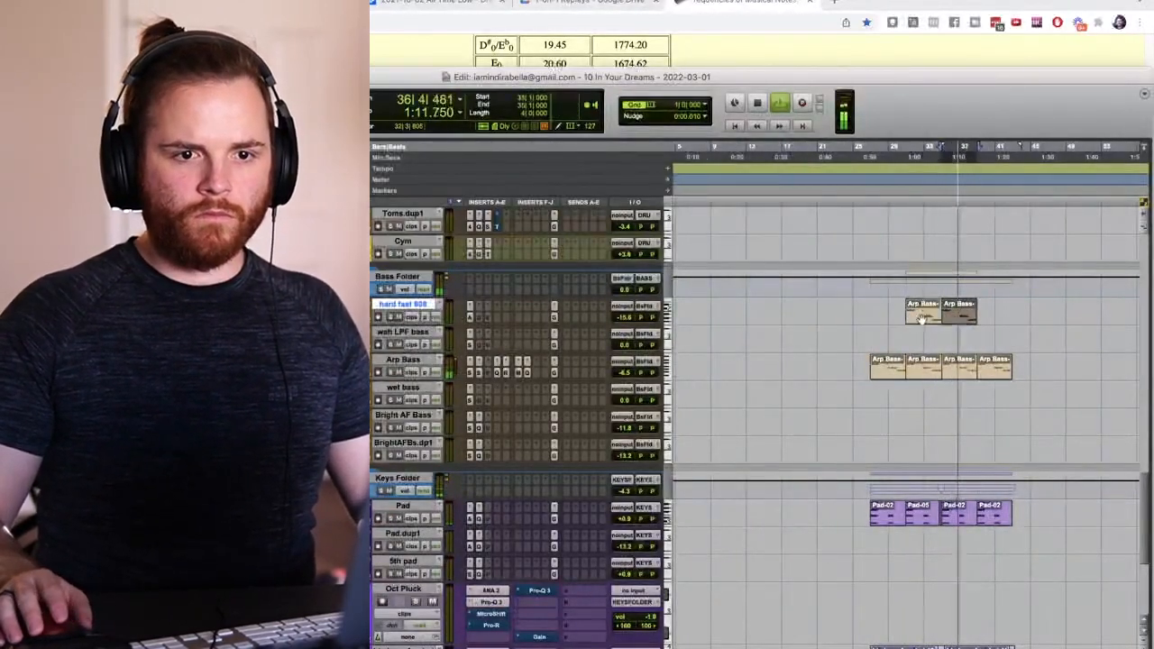
key(t)
key(super+d)
key(r)
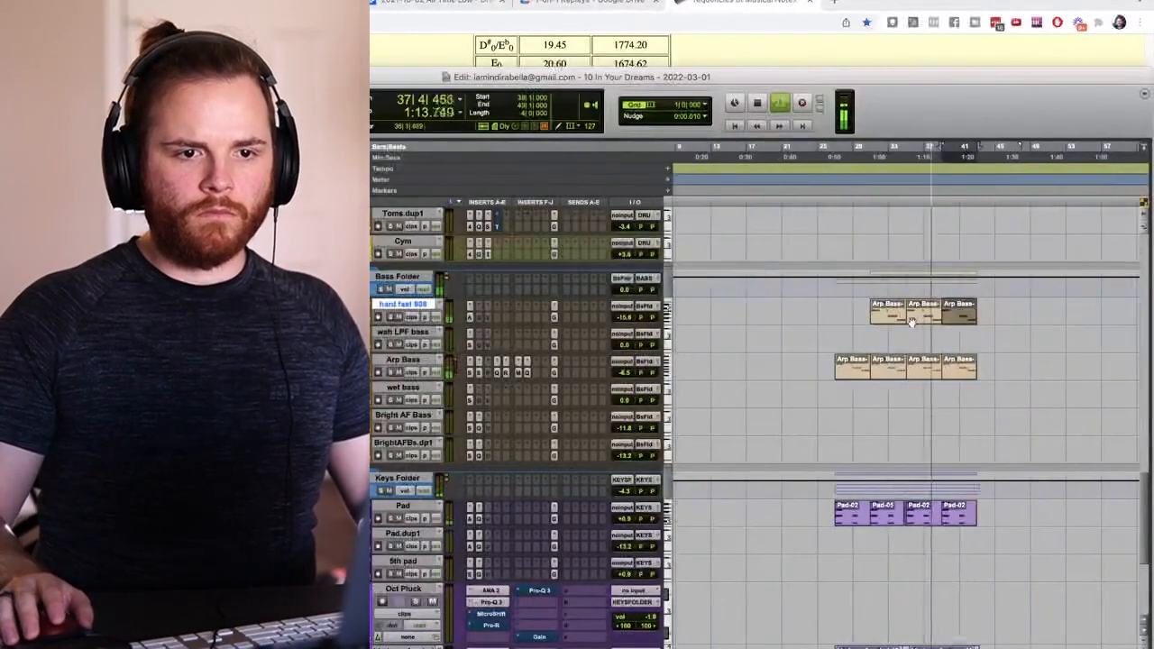
click(880, 320)
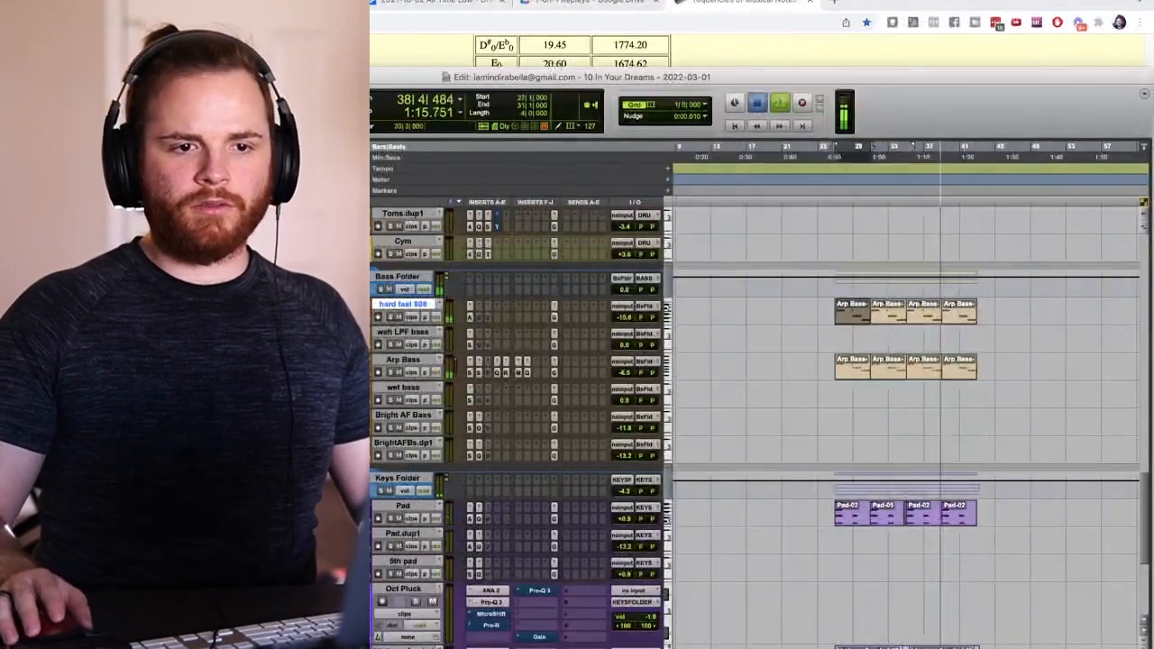
- Restart playback from bar 31 and lower the HH track's volume to -10.8 dB
key(space)
click(880, 337)
key(t)
key(space)
scroll(663, 453, down, 3)
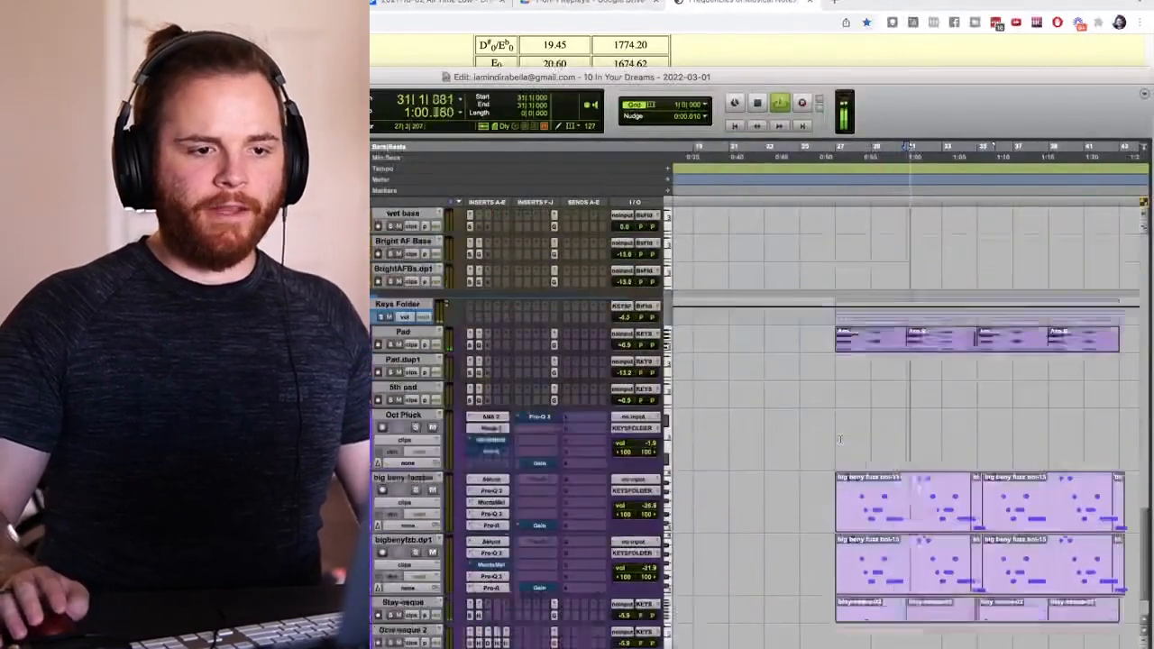
scroll(662, 453, up, 8)
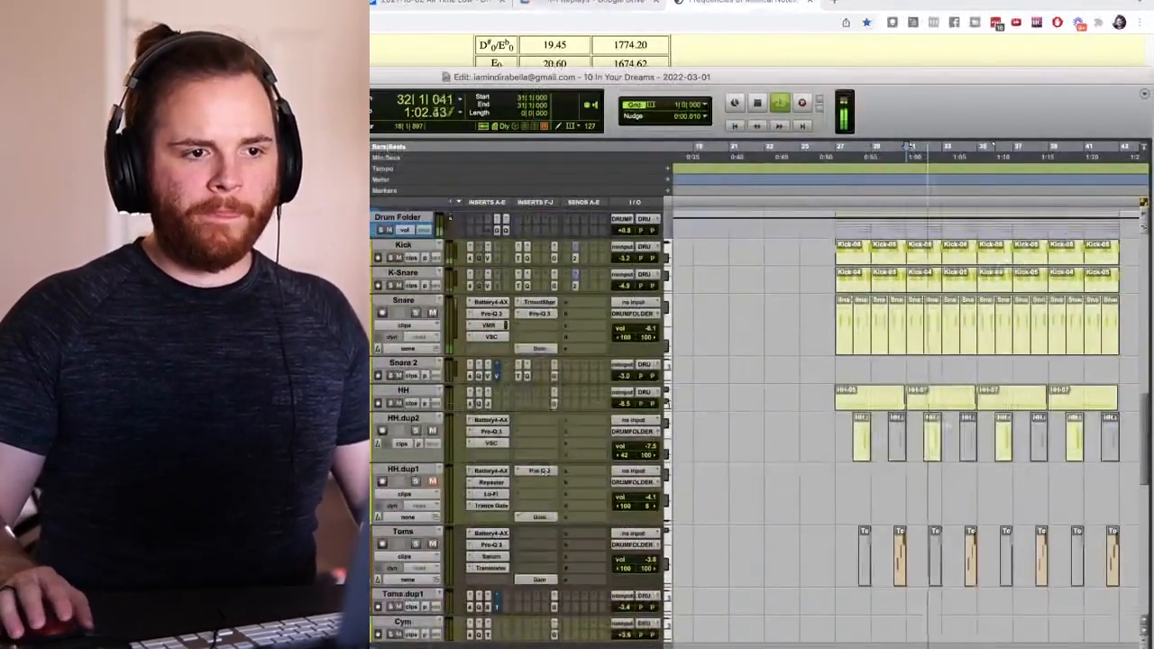
click(629, 405)
drag(628, 406, 626, 424)
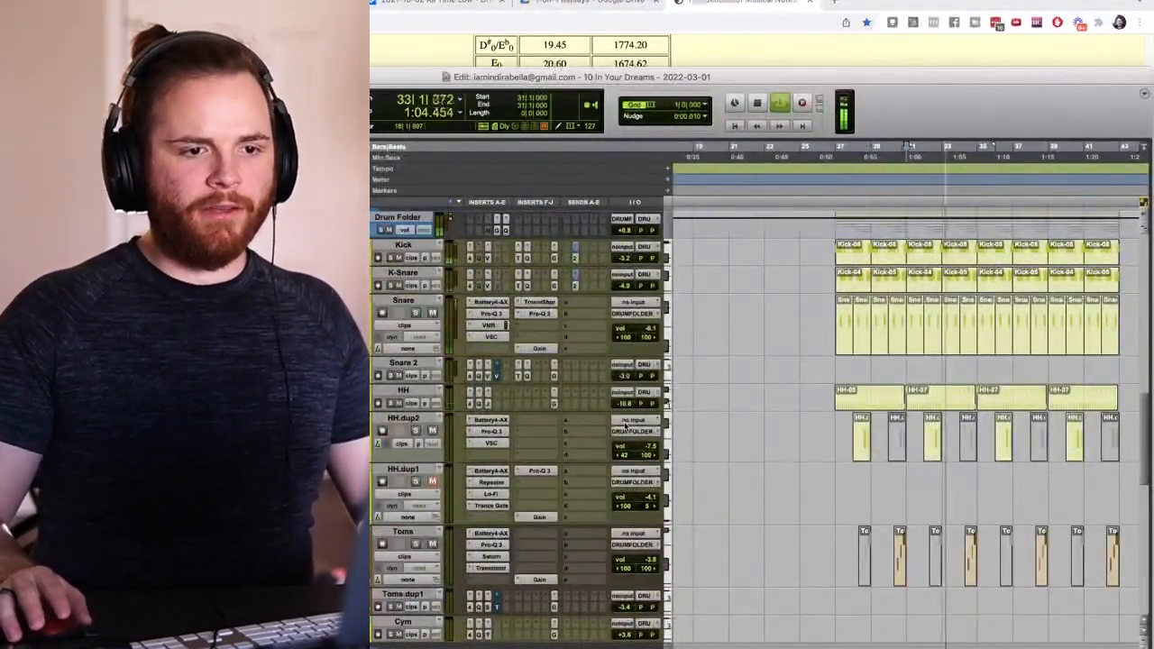
- Widen the Stay-esque track's Pro-Q 3 passband by lowering the low cut and moving the high cut to about 11.8 kHz
scroll(825, 411, down, 5)
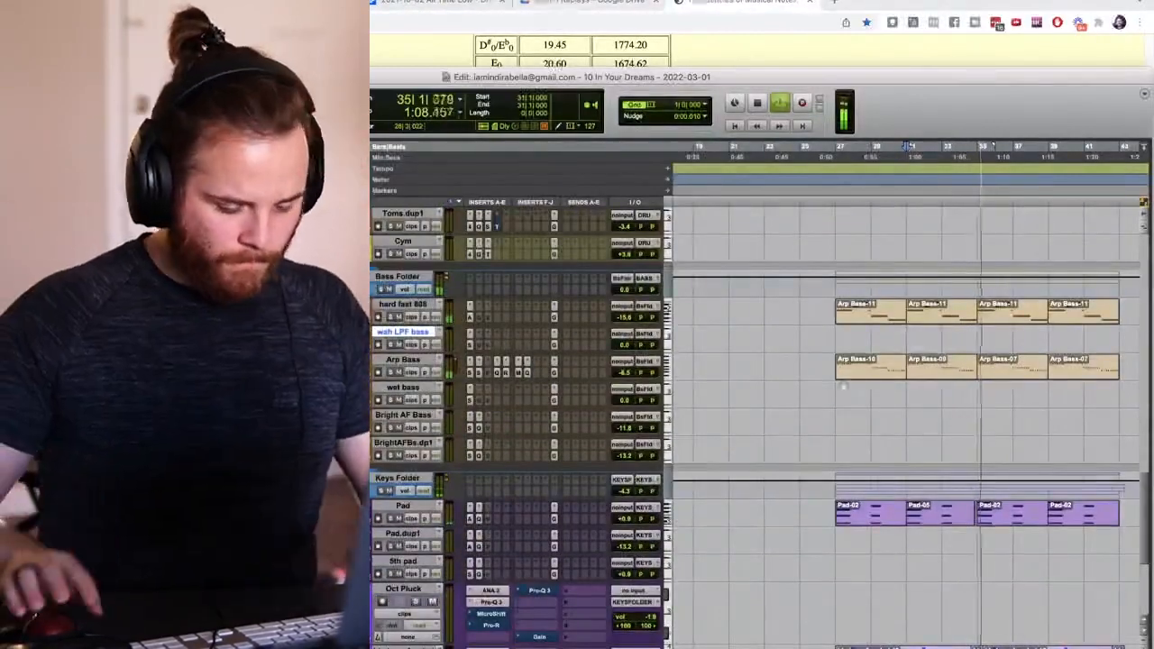
scroll(622, 550, down, 5)
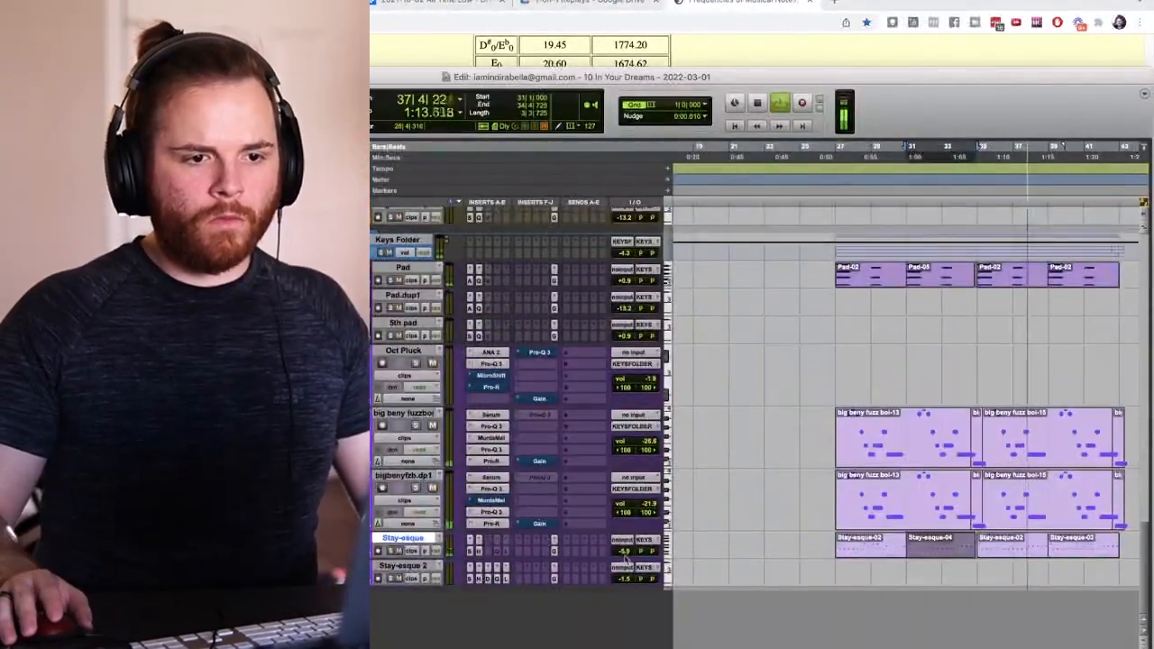
click(499, 553)
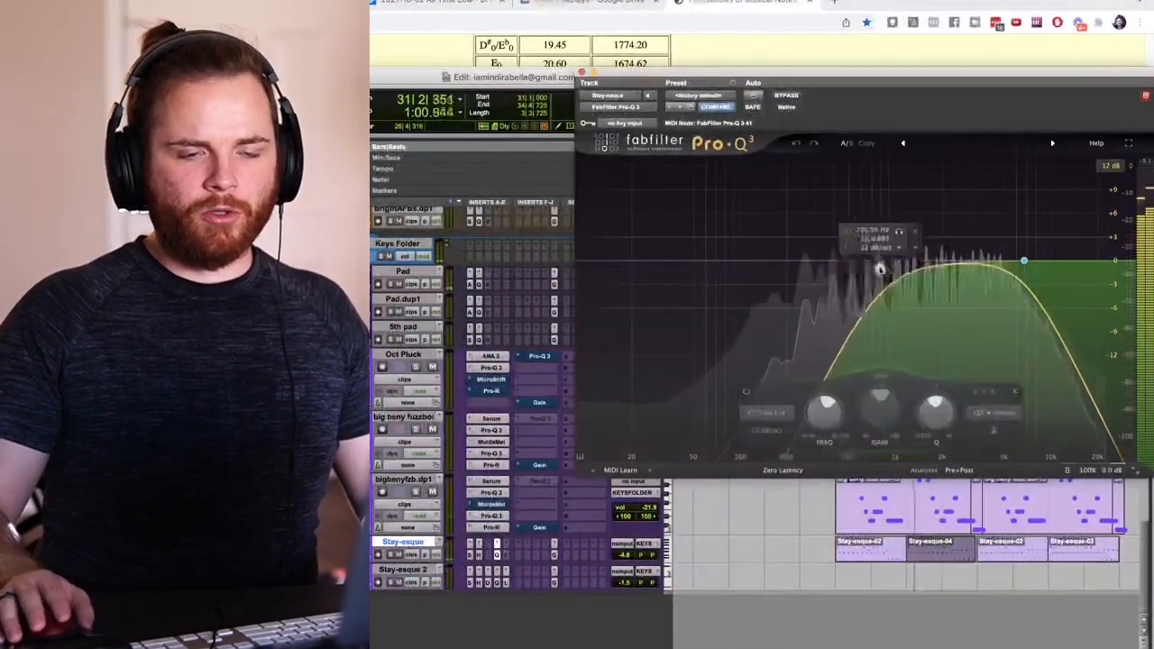
drag(880, 268, 863, 249)
drag(1024, 261, 1062, 263)
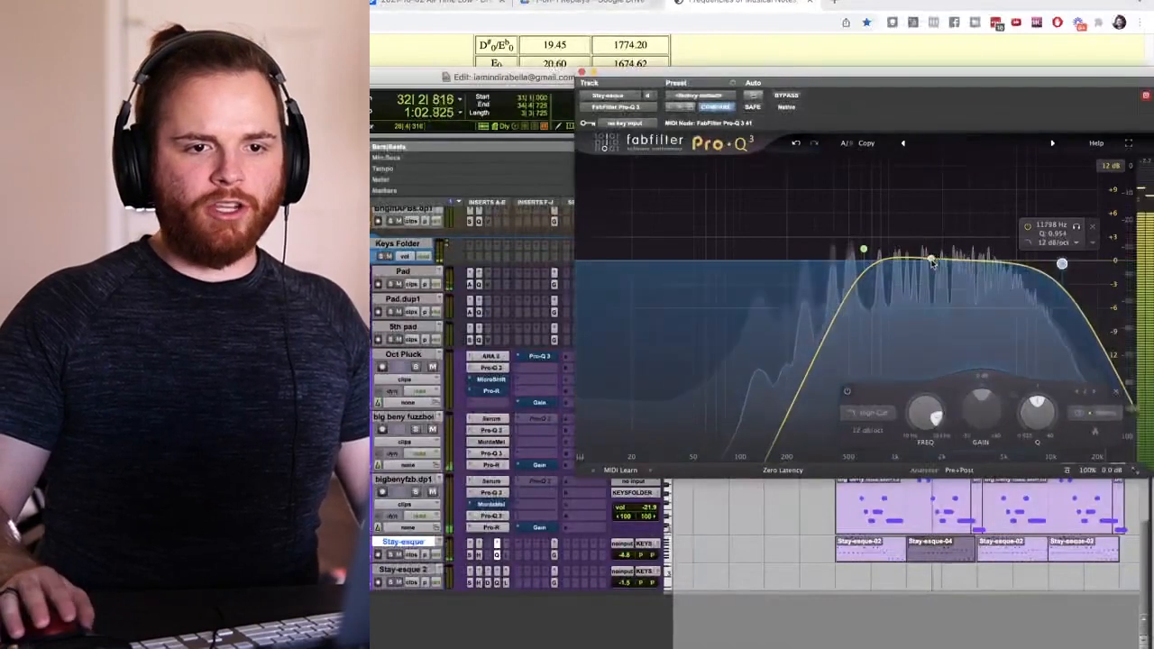
- Add a broad Stay-esque EQ boost at about 1.32 kHz, +2.37 dB, Q 0.74, and place the edit cursor at bar 27
mouse_move(932, 261)
mouse_down()
mouse_move(914, 188)
mouse_move(914, 239)
mouse_up()
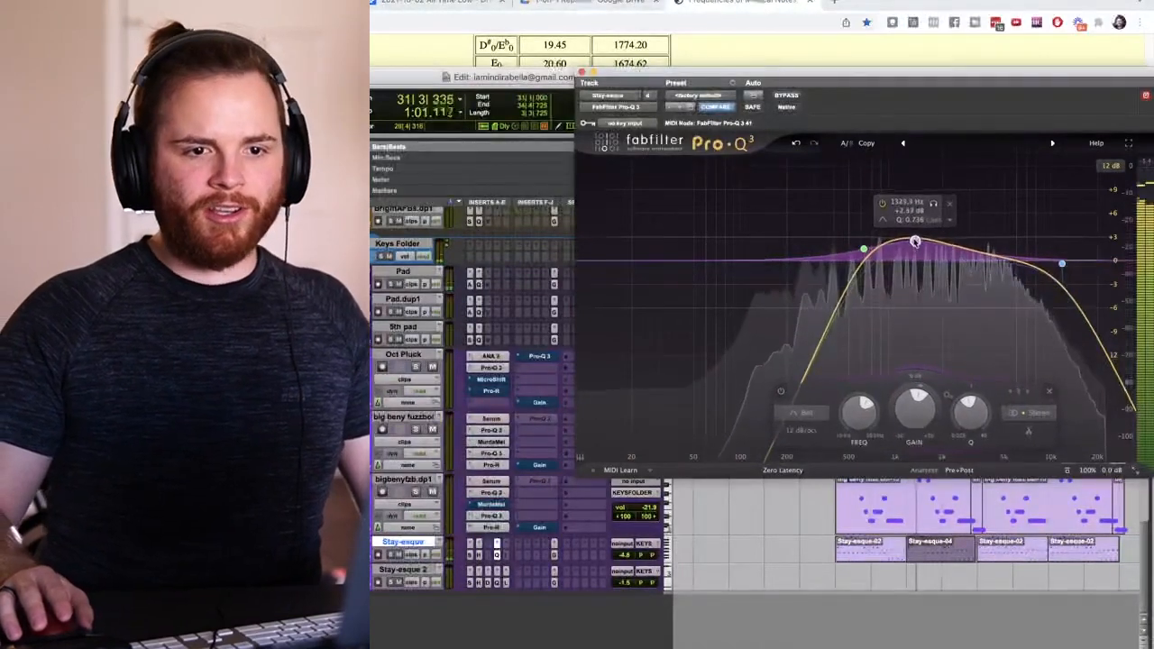
click(582, 72)
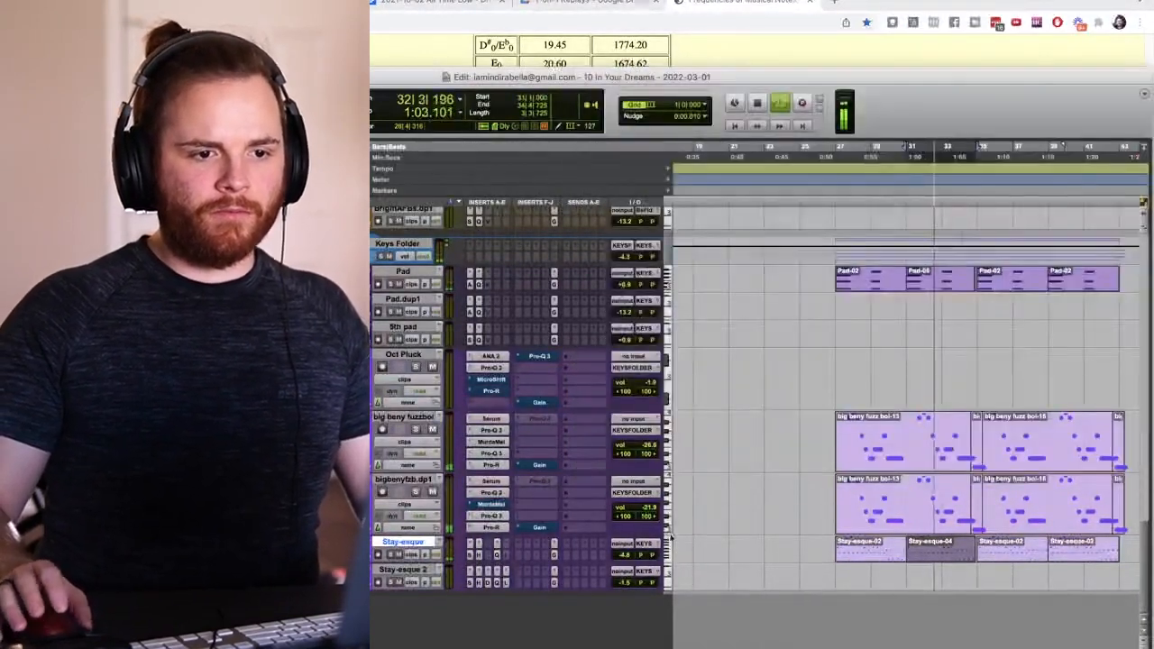
click(768, 542)
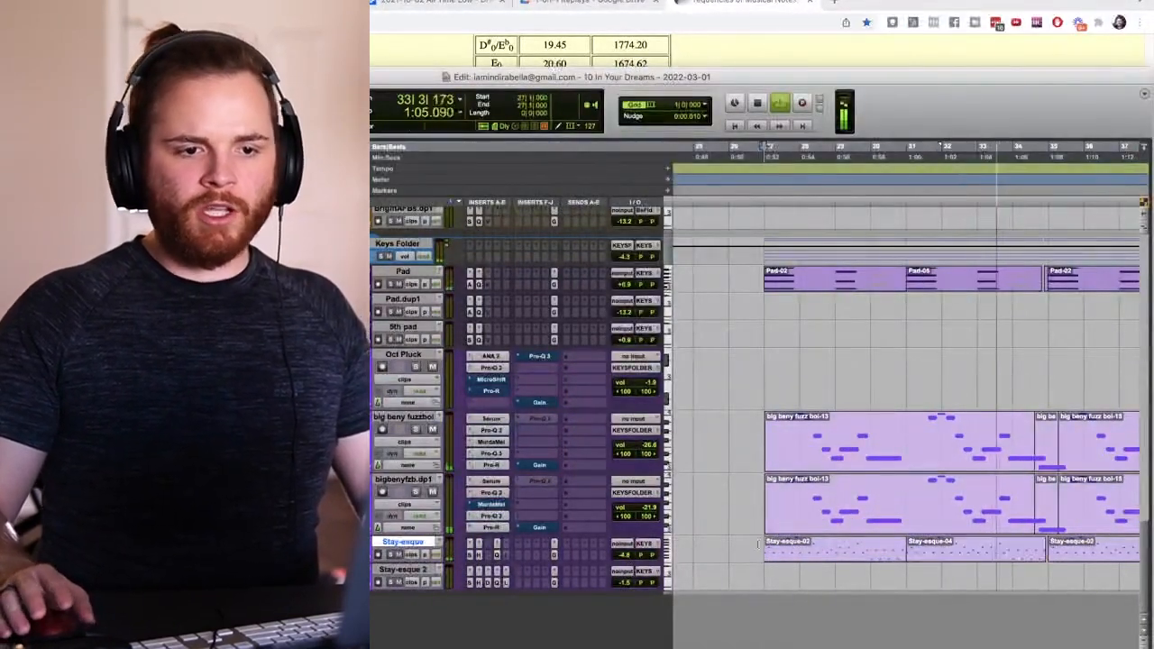
- Stop playback and enlarge the MIX BUS track so its inserts and sends are readable
key(space)
scroll(772, 541, up, 10)
scroll(643, 319, down, 15)
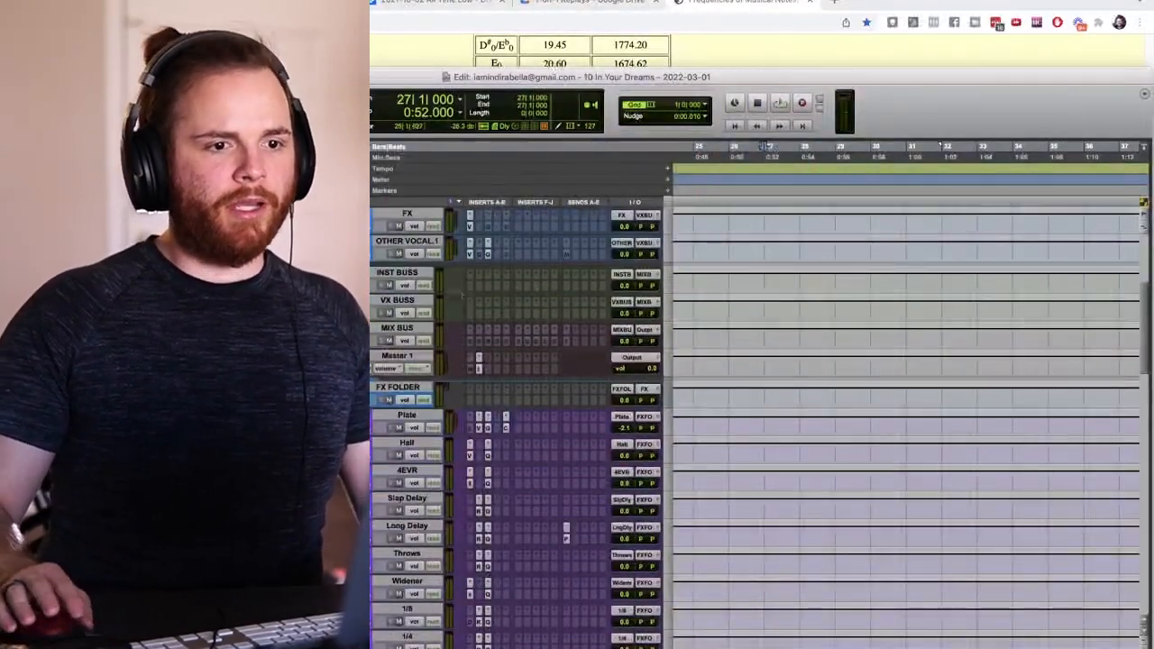
scroll(463, 298, up, 2)
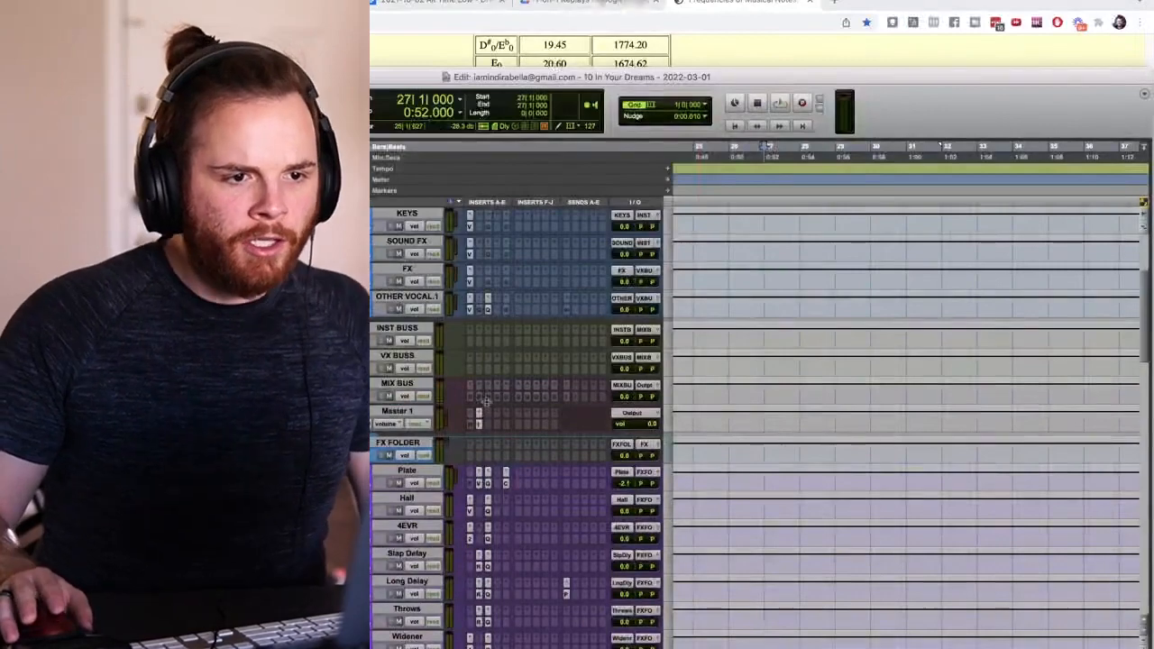
drag(483, 404, 483, 450)
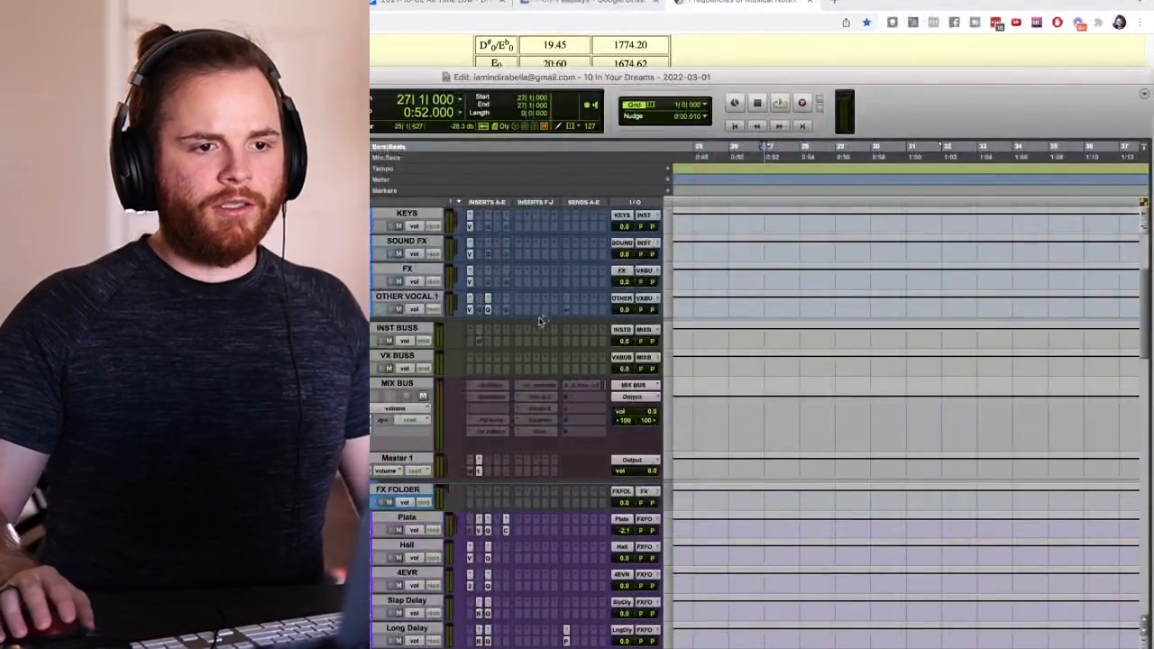
- Activate the FG-MU compressor on the INST BUSS, compare playback with it bypassed and engaged, and deactivate it
ctrl+super+click(480, 341)
click(479, 341)
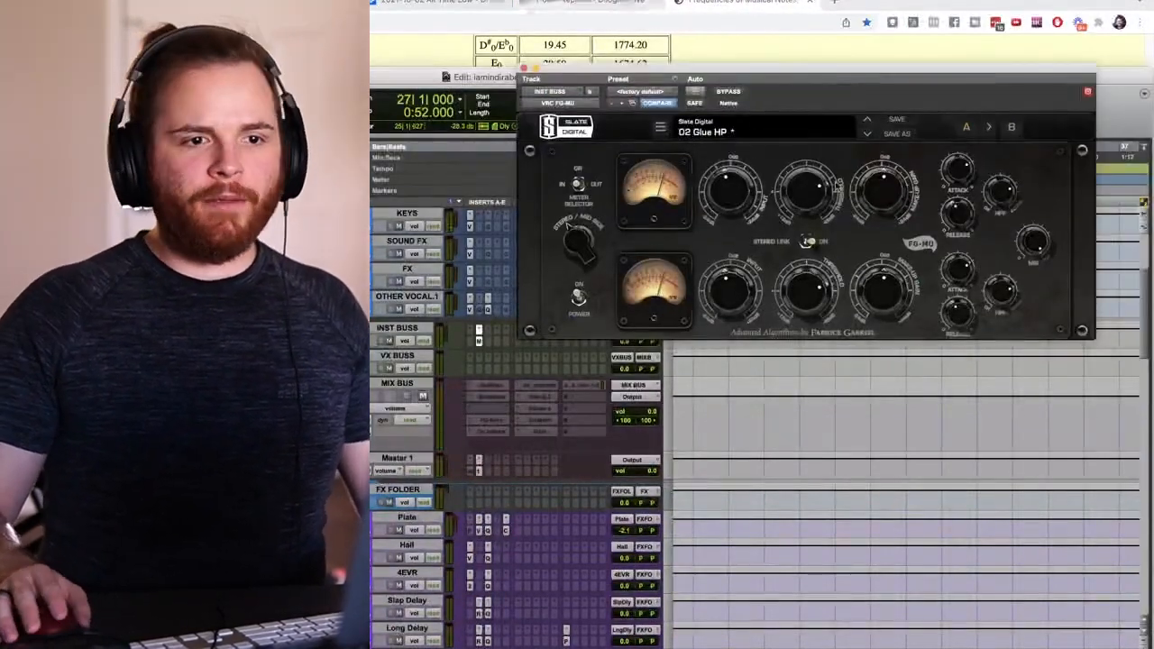
mouse_move(804, 193)
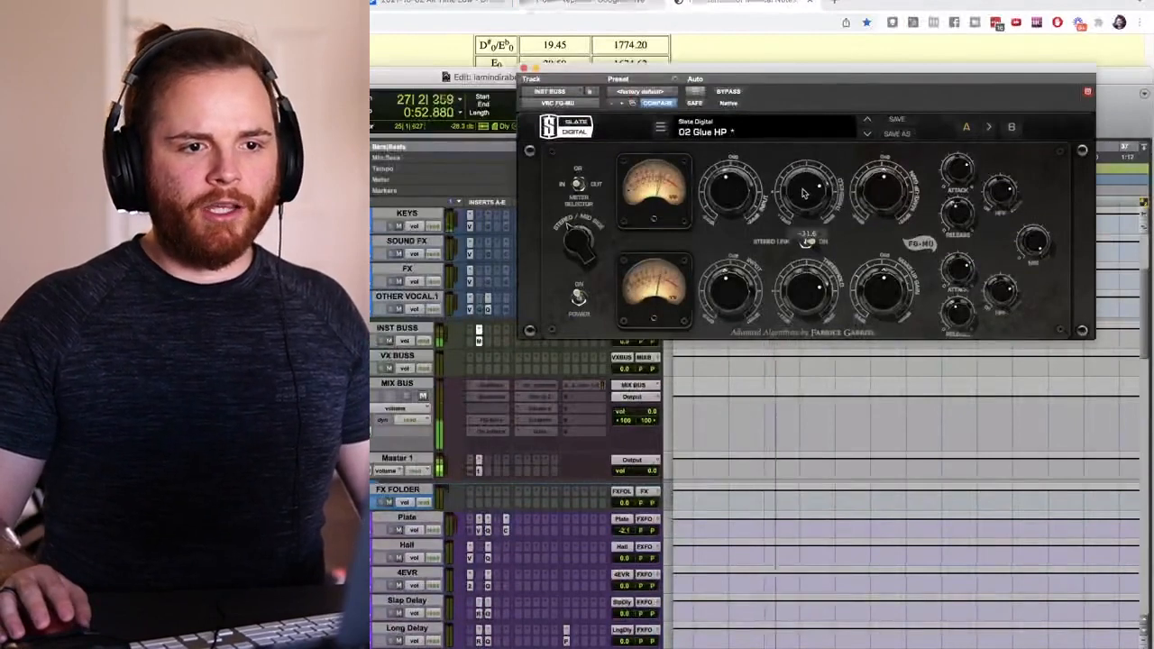
click(725, 93)
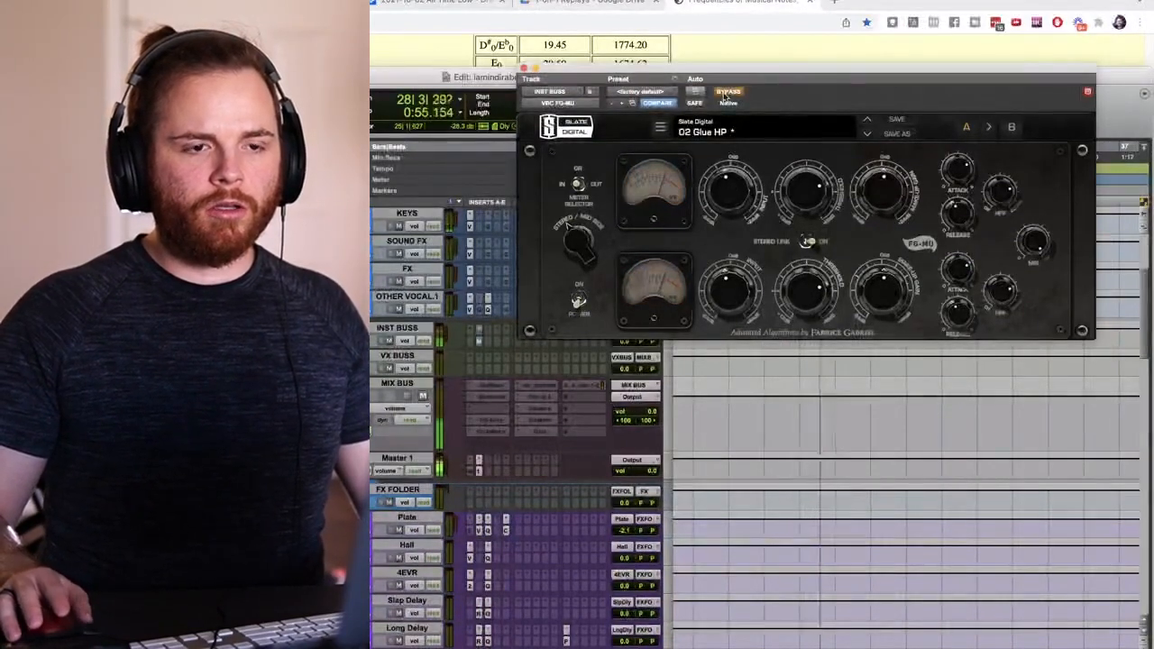
click(726, 93)
mouse_move(797, 207)
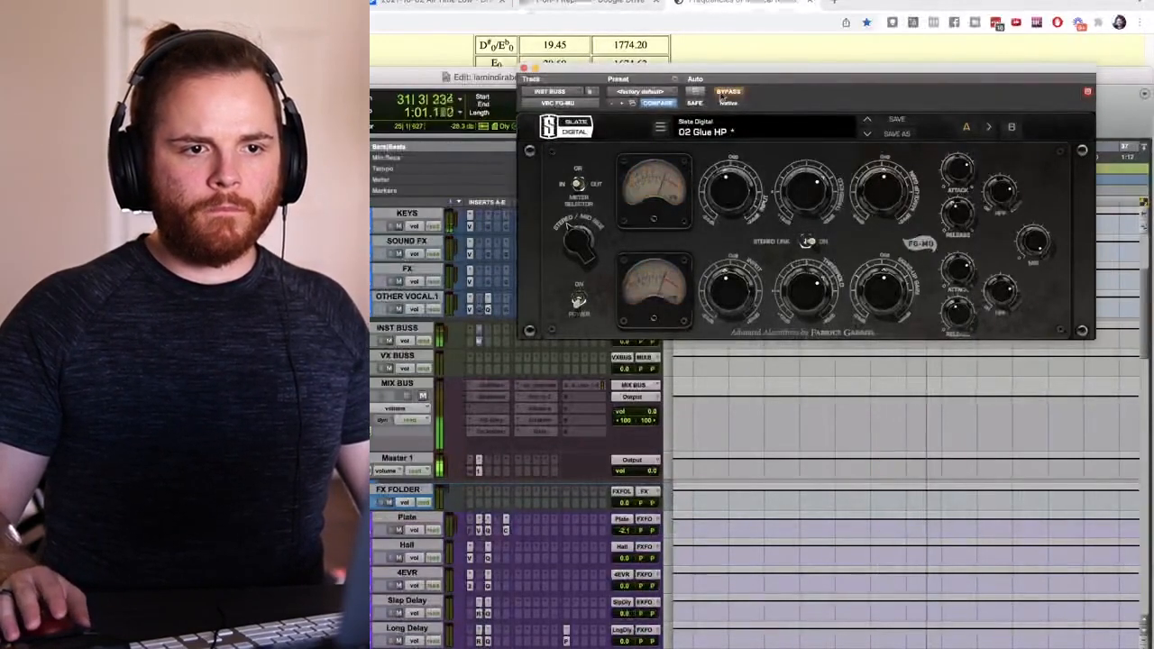
key(space)
ctrl+super+click(483, 341)
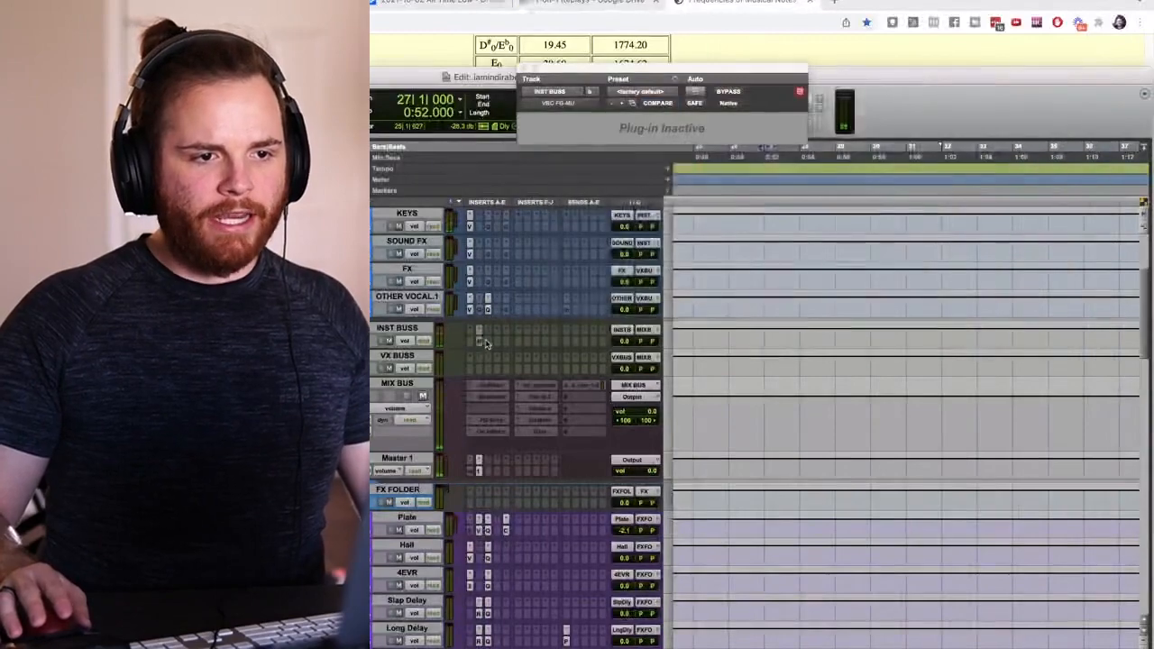
- Insert the stereo VBC FG-Grey compressor in the next free slot on the INST BUSS
click(484, 339)
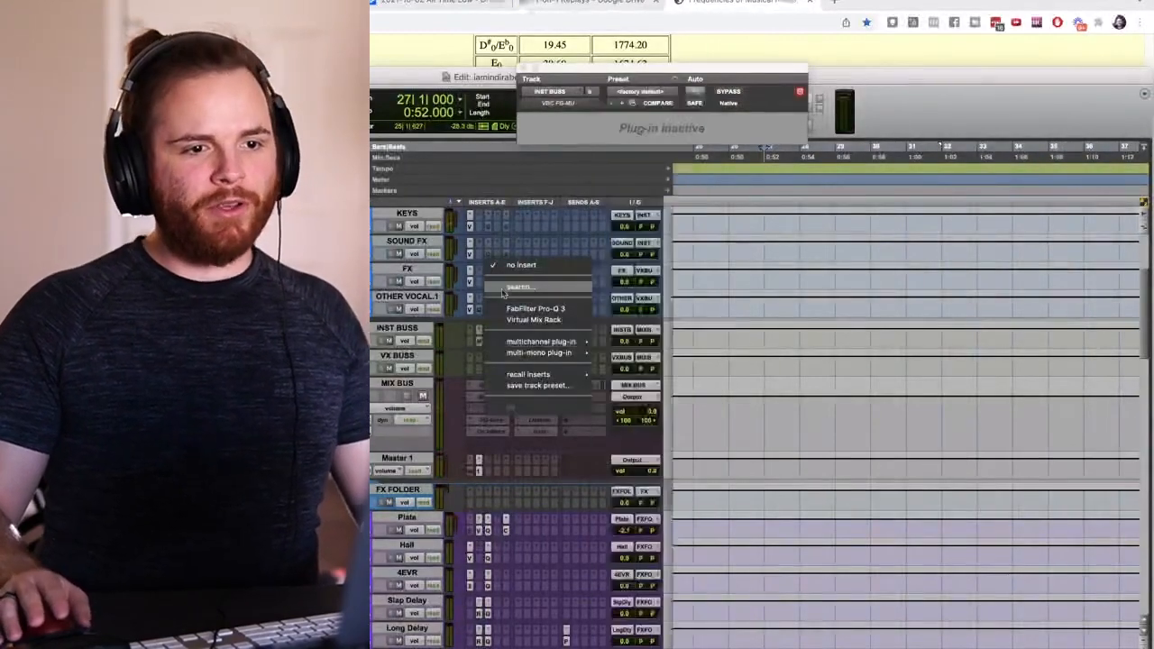
click(502, 287)
text(fg-r)
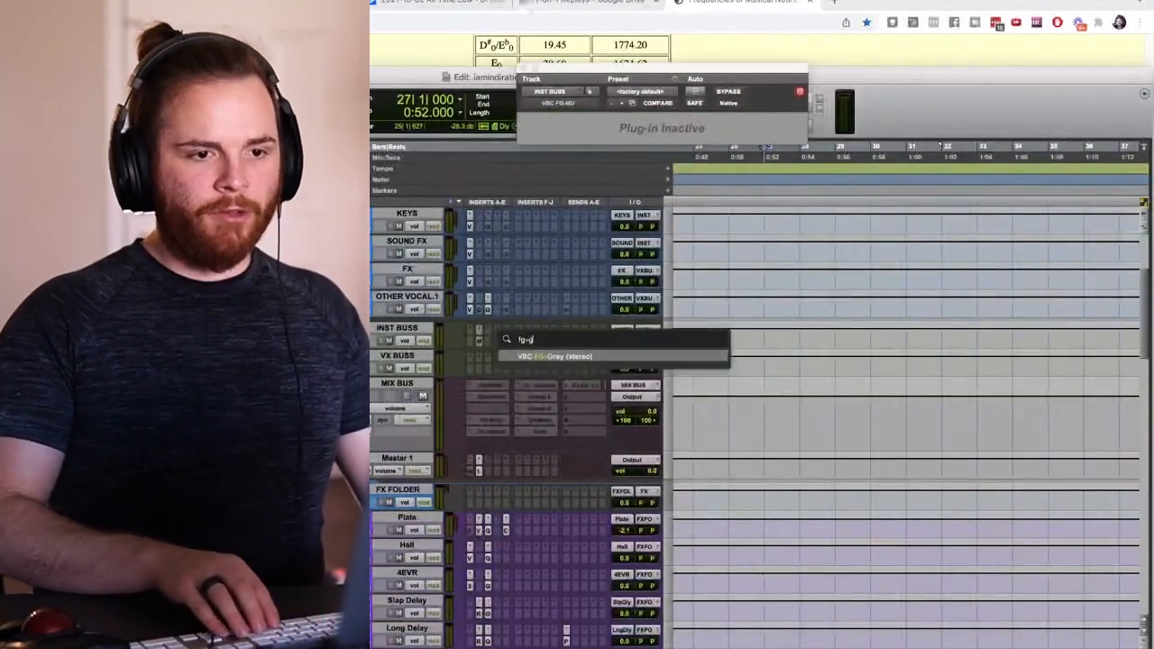
key(Return)
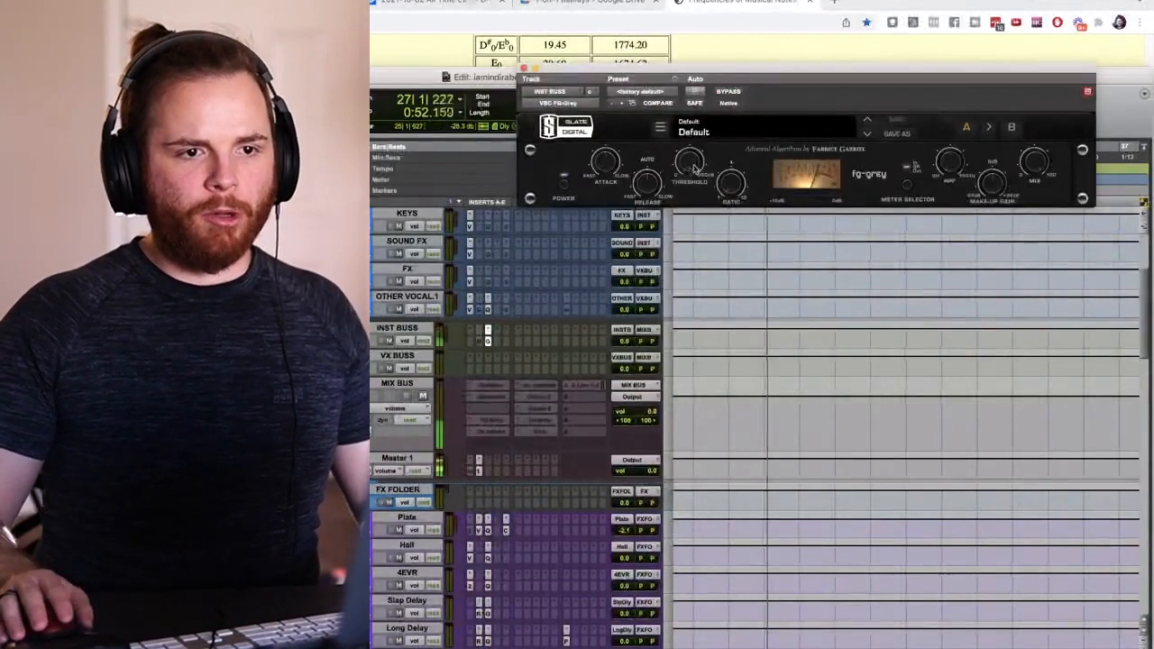
- Lower the INST BUSS FG-Grey threshold to about -15.6 dB and audition the compression from bar 27
drag(693, 167, 682, 171)
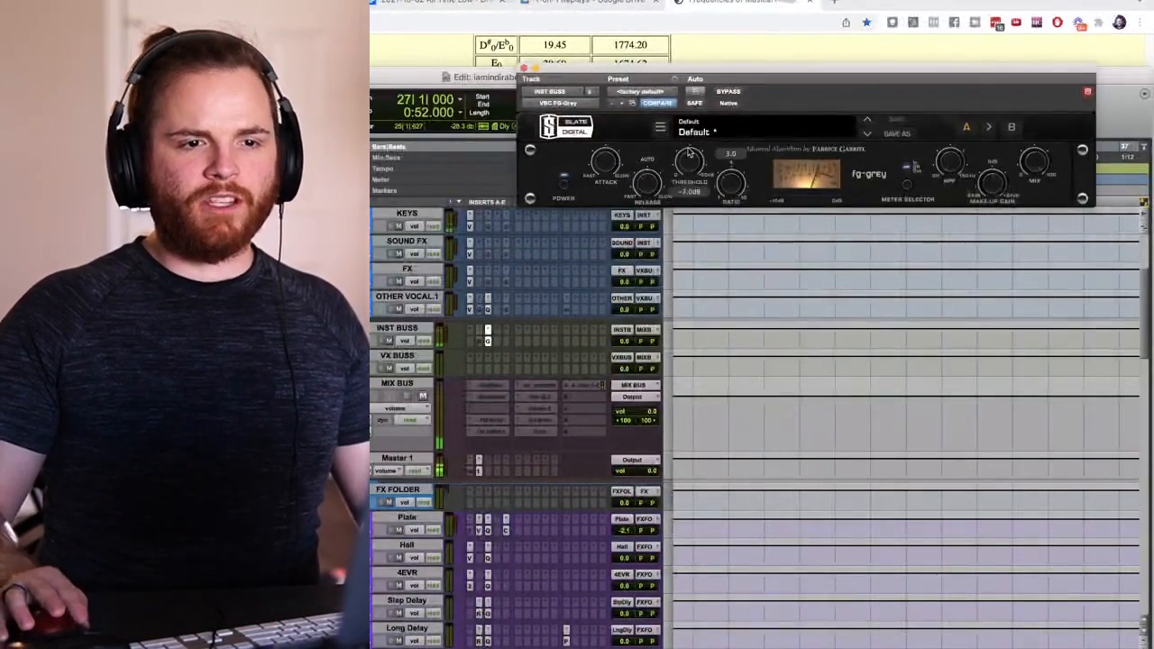
key(space)
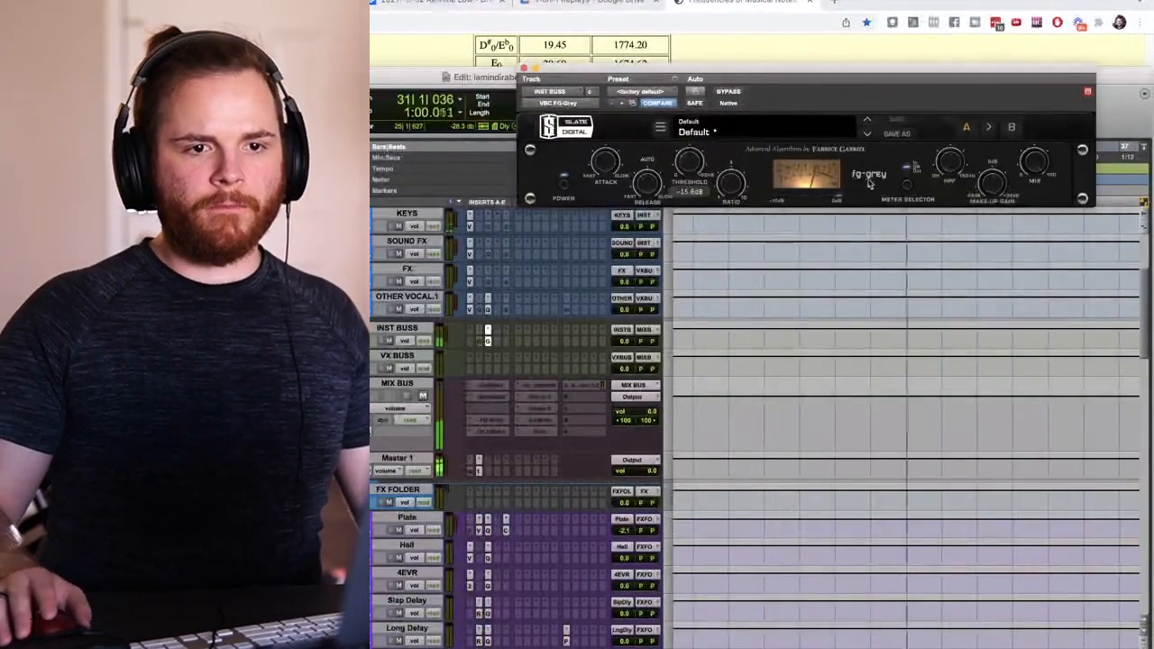
mouse_move(1001, 183)
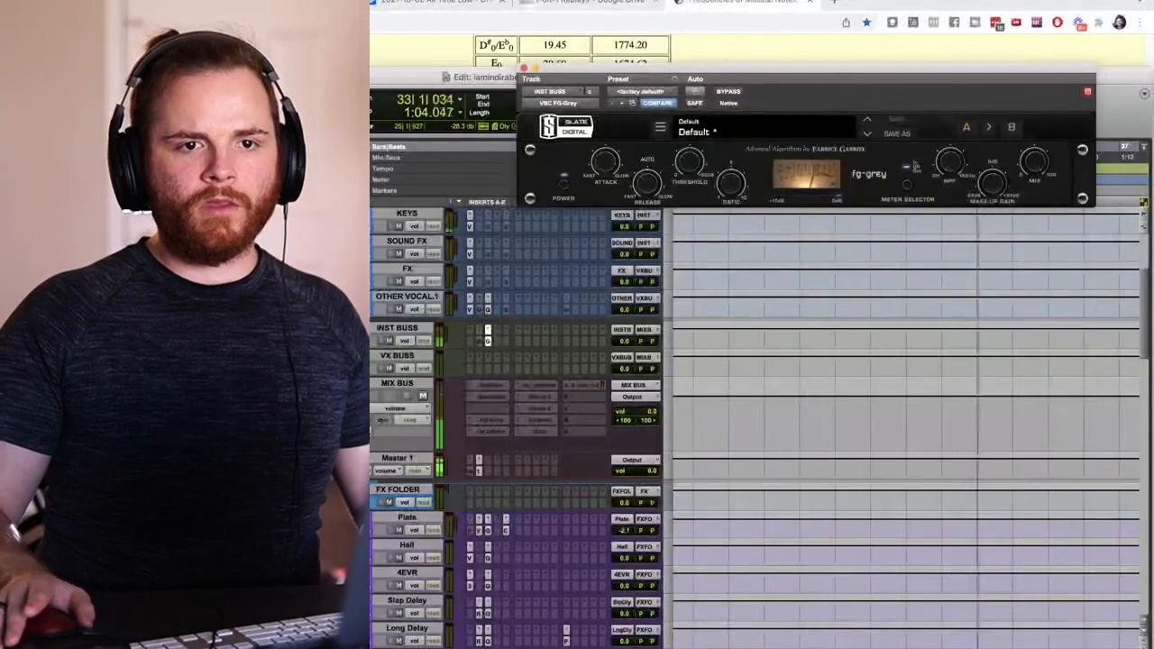
click(1003, 6)
click(780, 98)
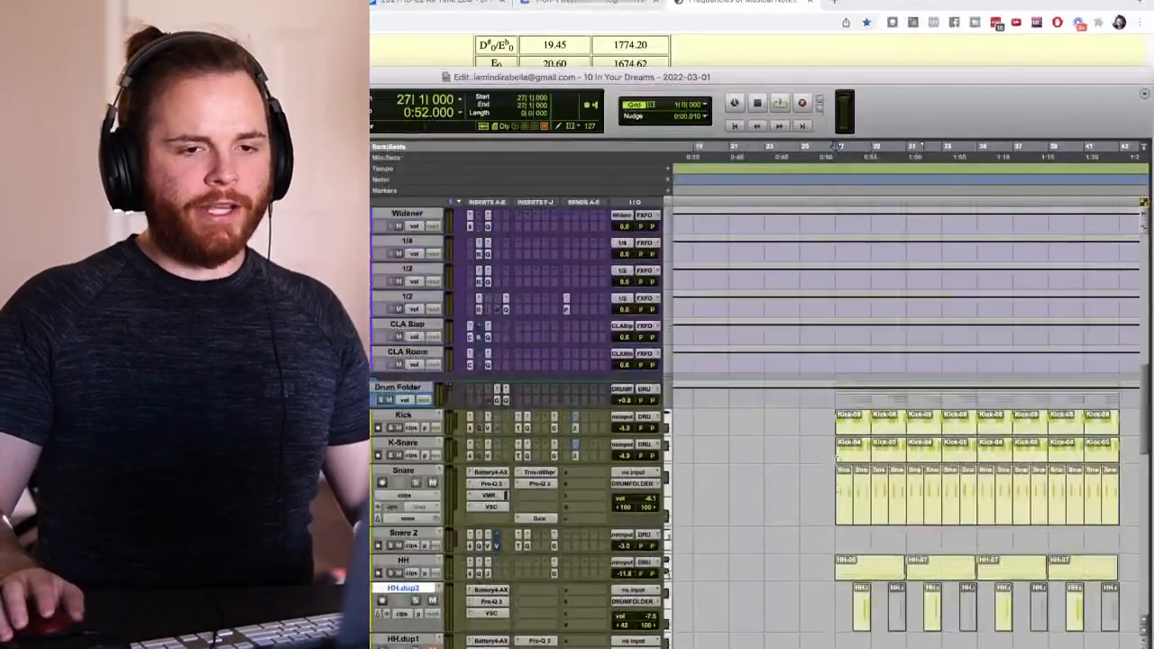
- Add a marker named Hook at bar 27, where the drum clips start
scroll(837, 457, up, 8)
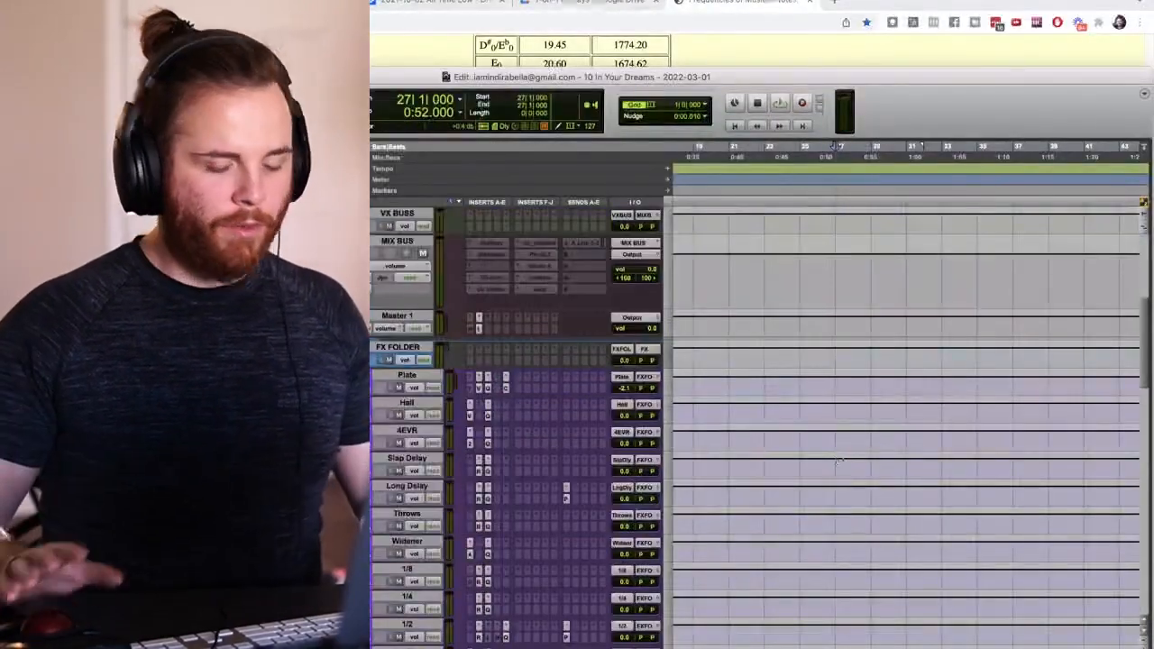
scroll(837, 455, down, 10)
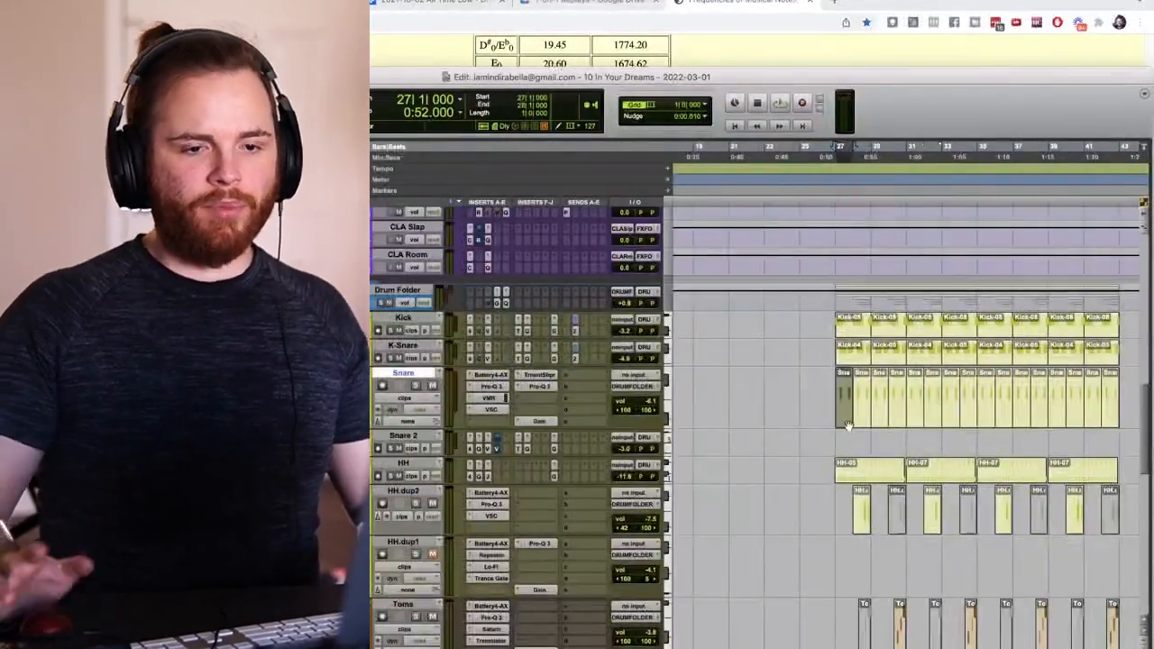
click(845, 419)
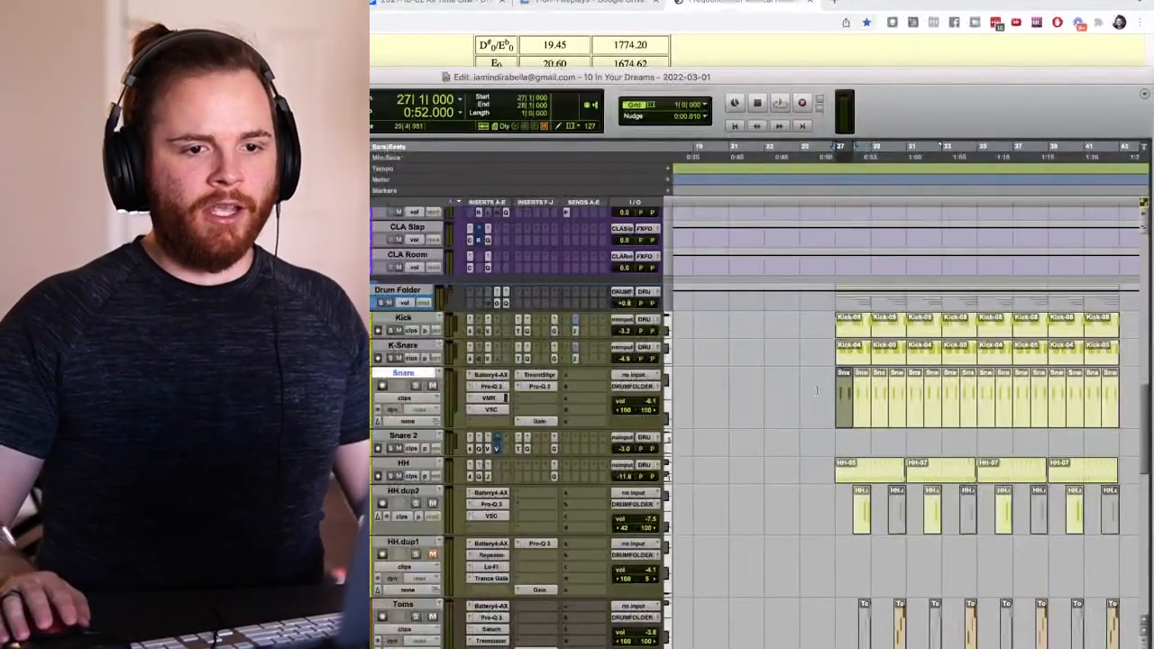
scroll(817, 389, left, 6)
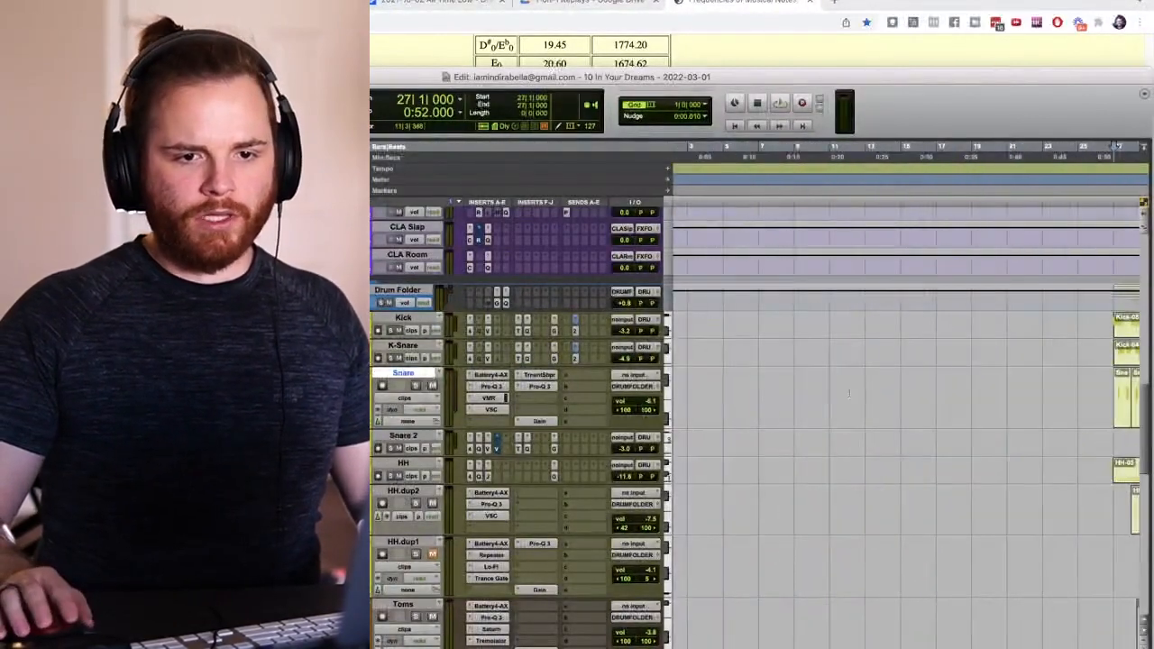
key(KP_Enter)
text(Hook)
key(Return)
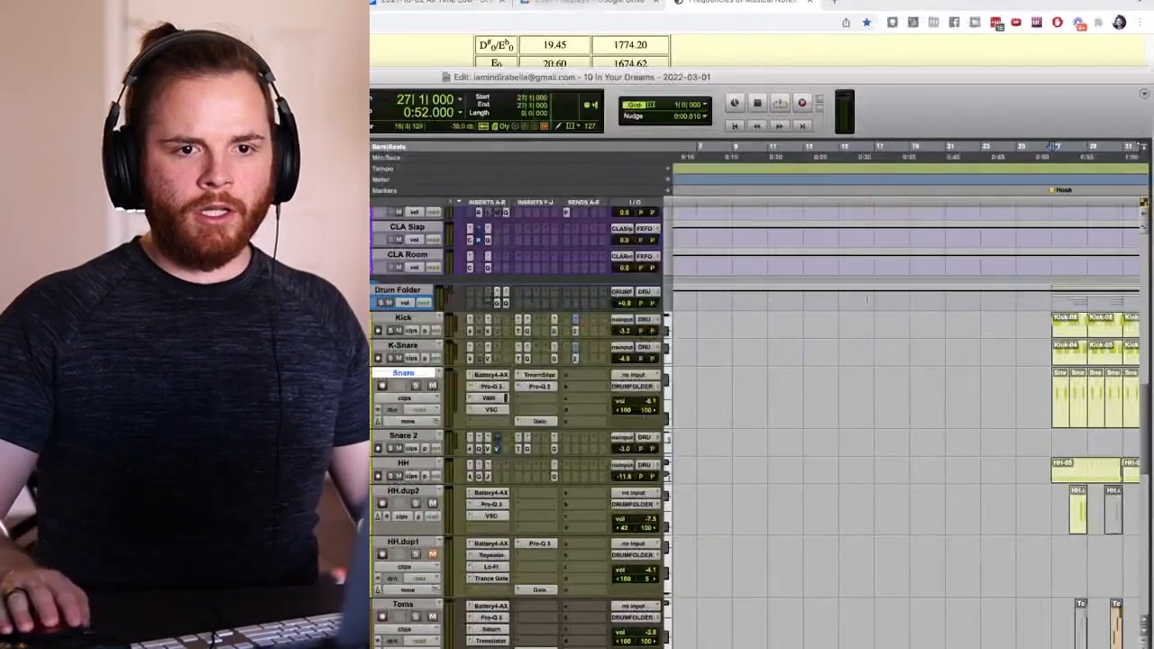
- Add a marker named Pre at bar 19, eight bars before the hook
drag(908, 396, 766, 383)
click(909, 387)
key(KP_Enter)
text(Pre)
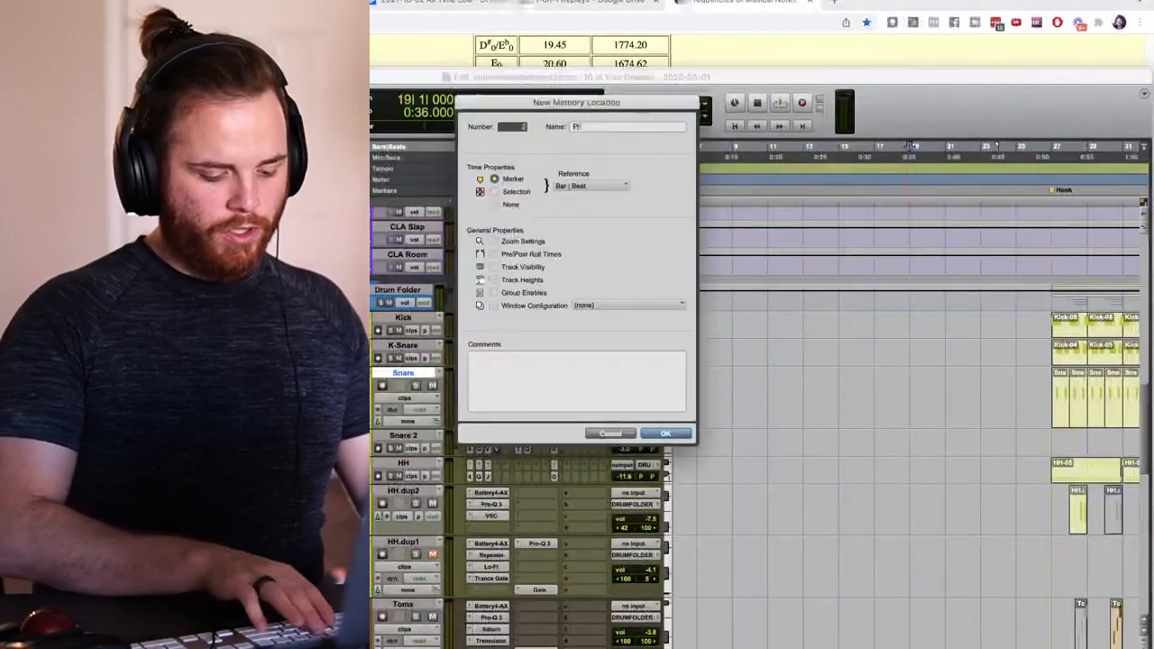
key(Return)
- Add a marker named Verse at bar 11, eight bars before the Pre marker
drag(901, 188, 768, 190)
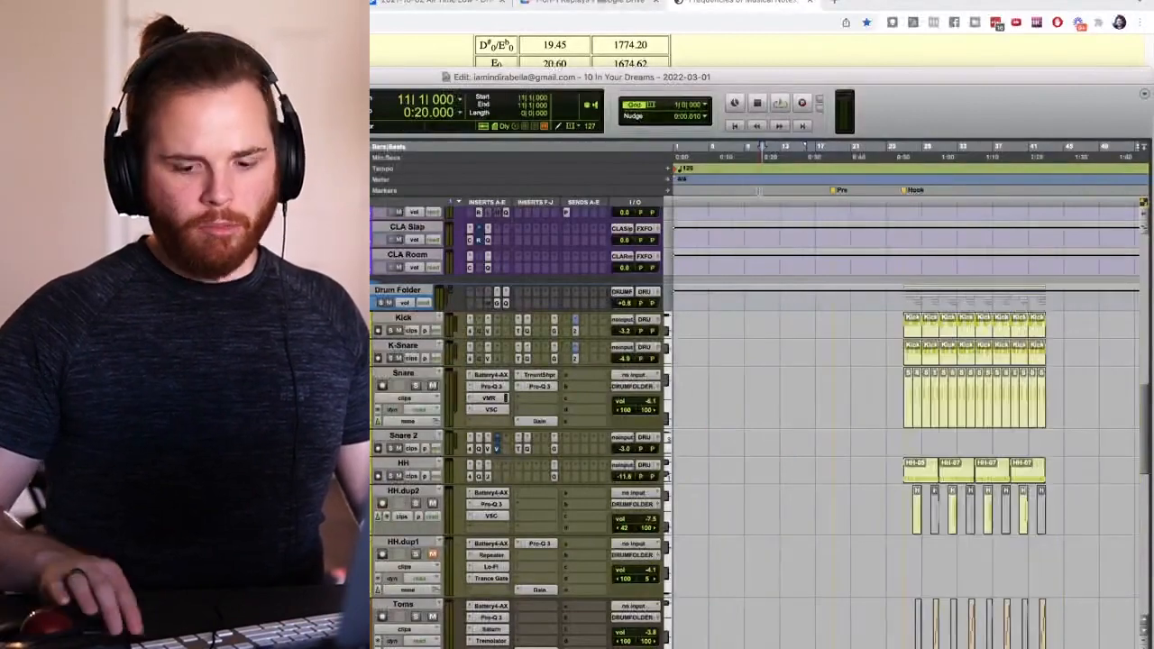
key(t)
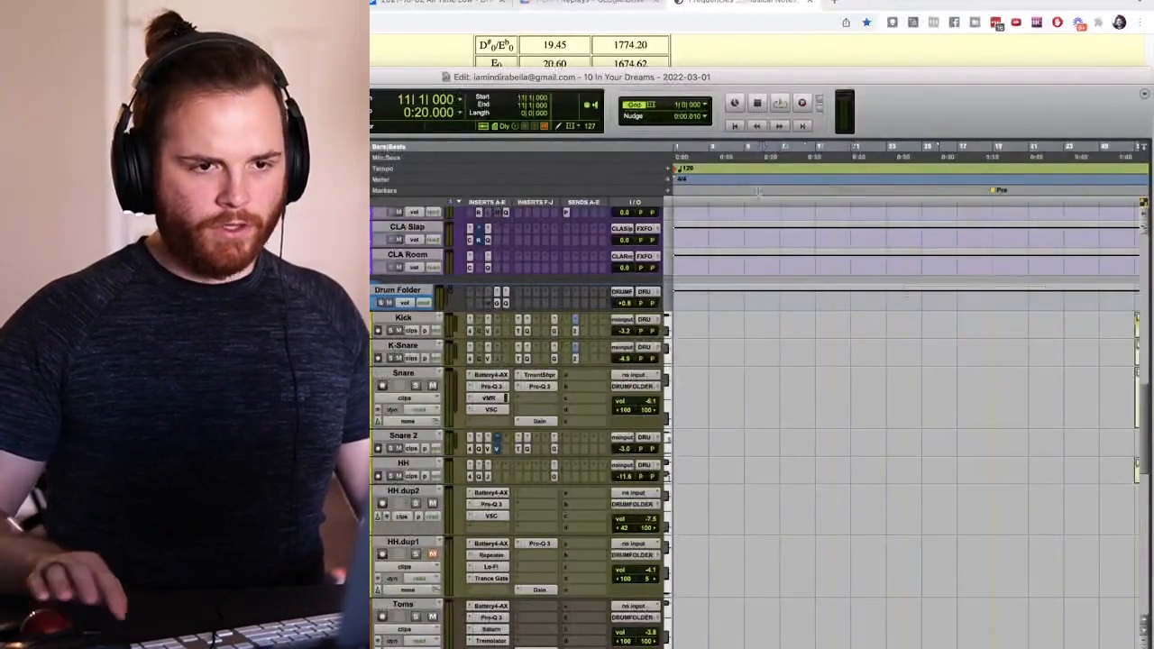
click(851, 146)
key(KP_Enter)
text(Verse)
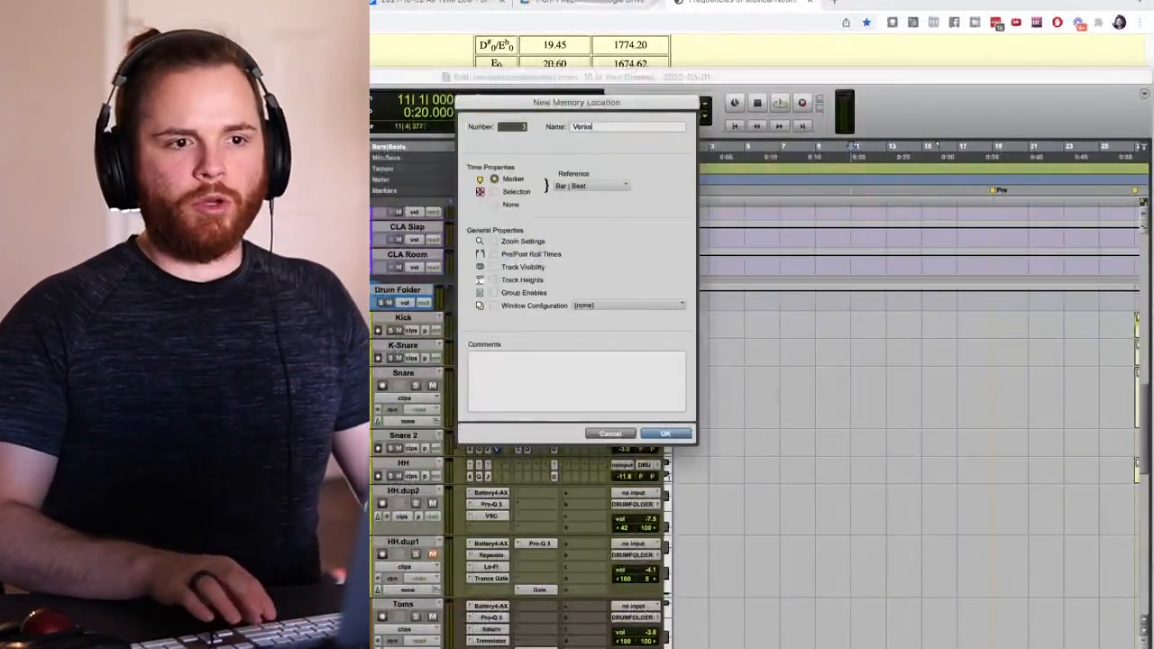
key(Return)
- Select the first eight bars of the hook across the Kick, K-Snare and Snare tracks
scroll(909, 316, down, 4)
key(r)
scroll(908, 317, up, 3)
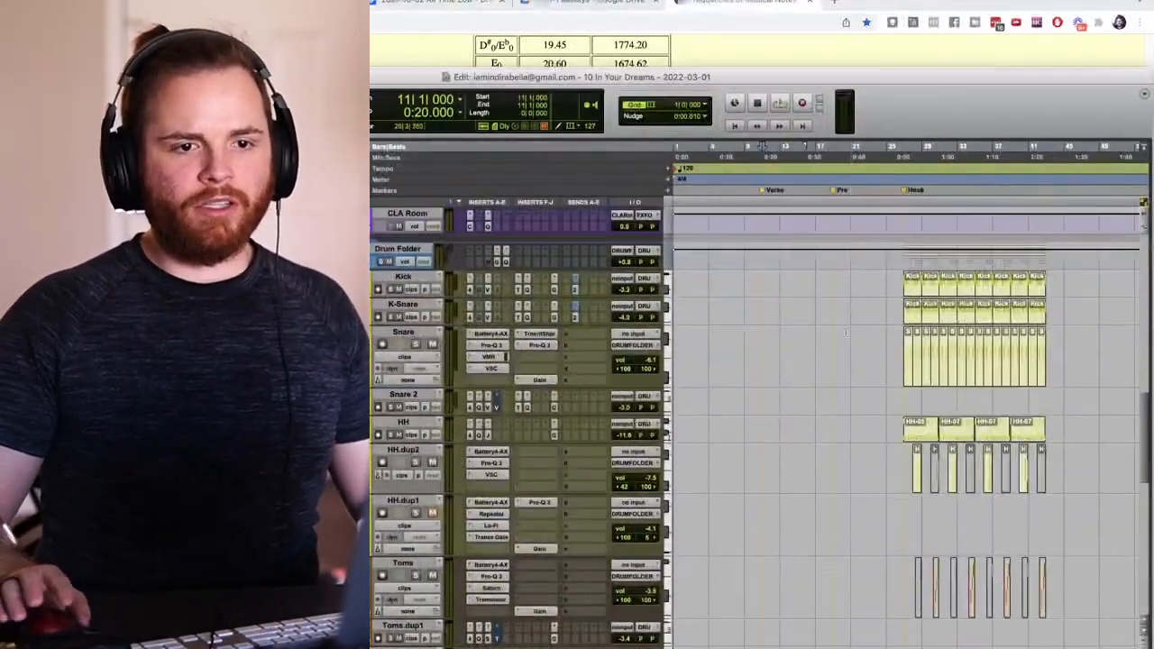
shift+click(965, 320)
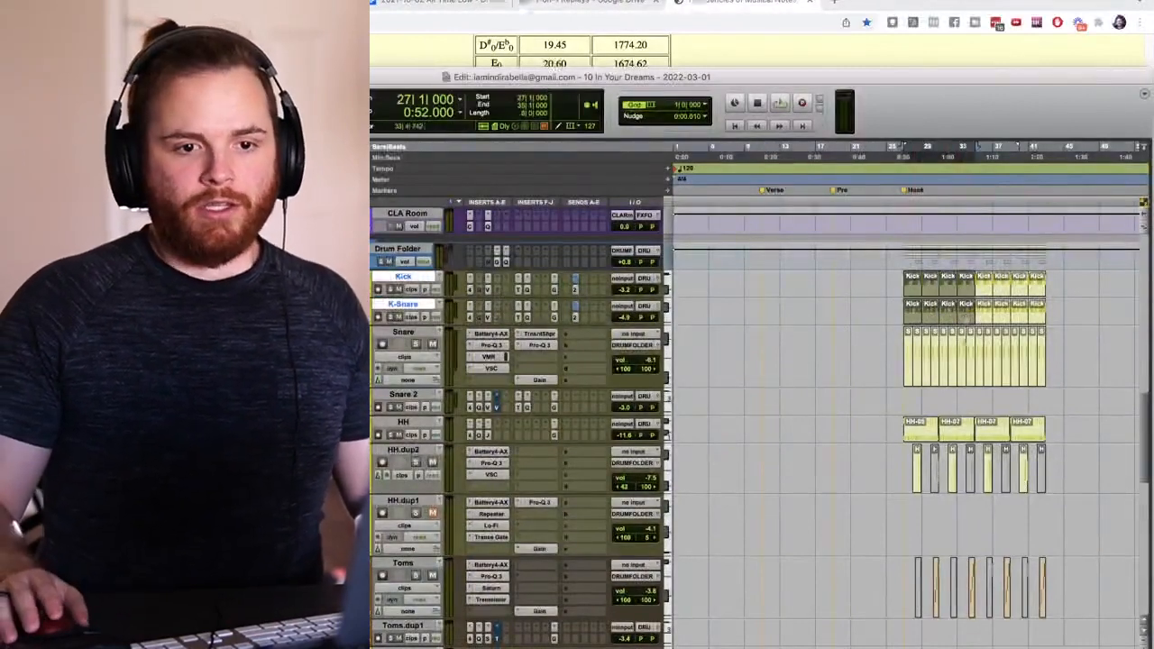
shift+click(971, 368)
drag(972, 375, 830, 364)
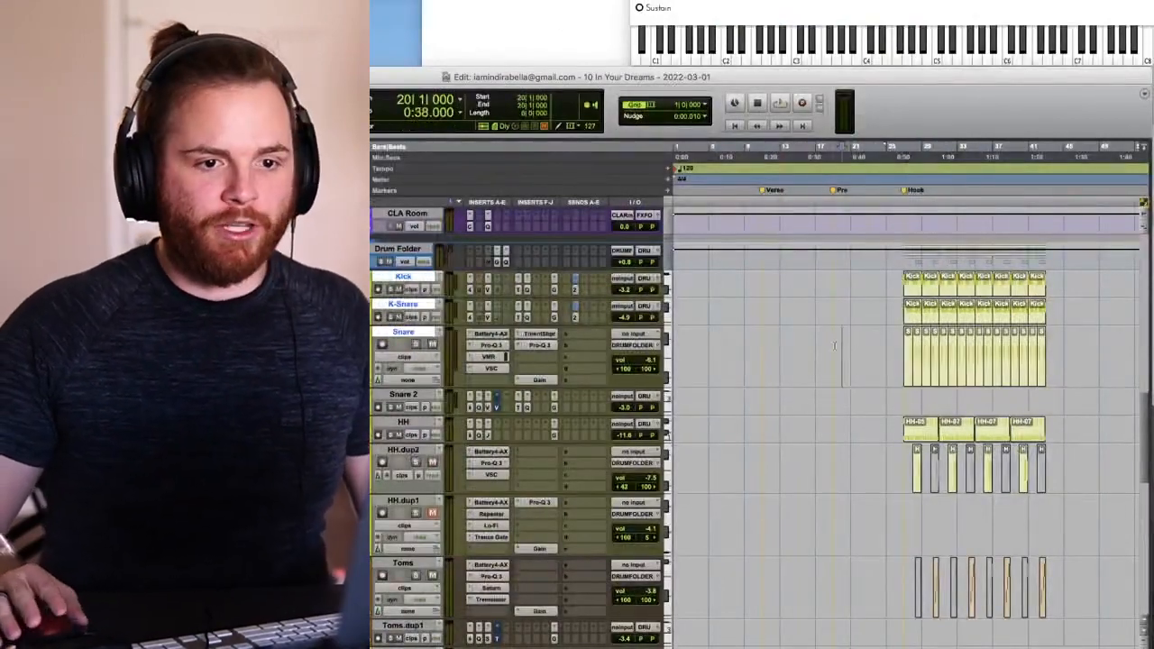
- Close the Bright AF Bass EQ and record a MIDI bass part on that track from bar 17 to bar 23
scroll(856, 365, down, 5)
scroll(856, 405, right, 3)
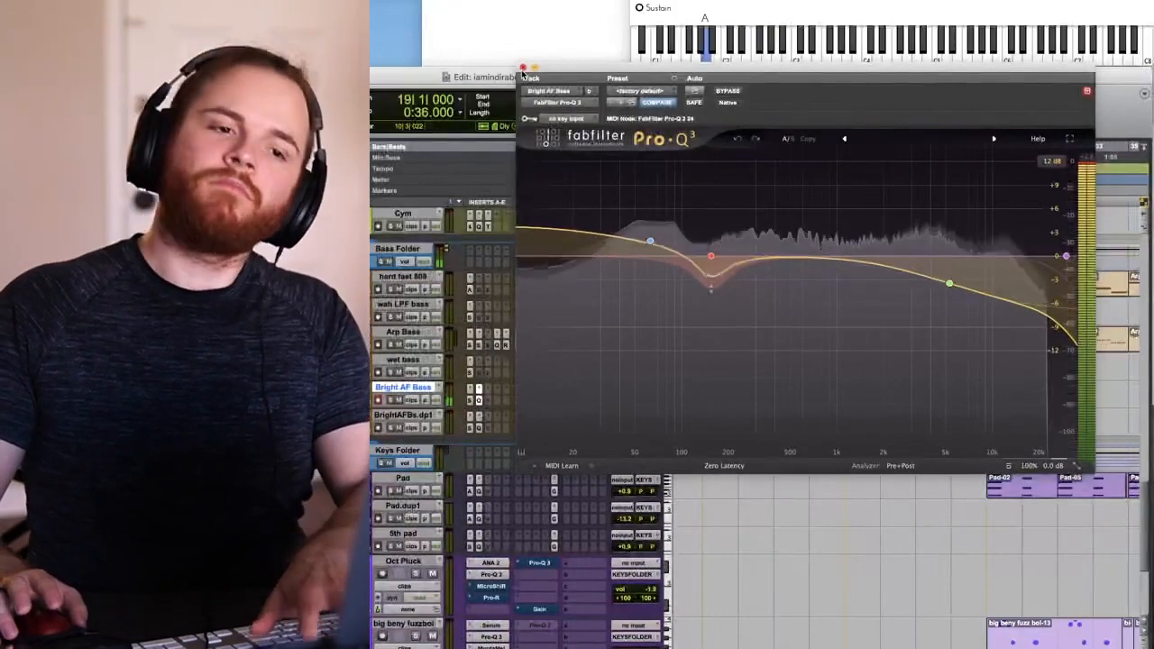
click(522, 69)
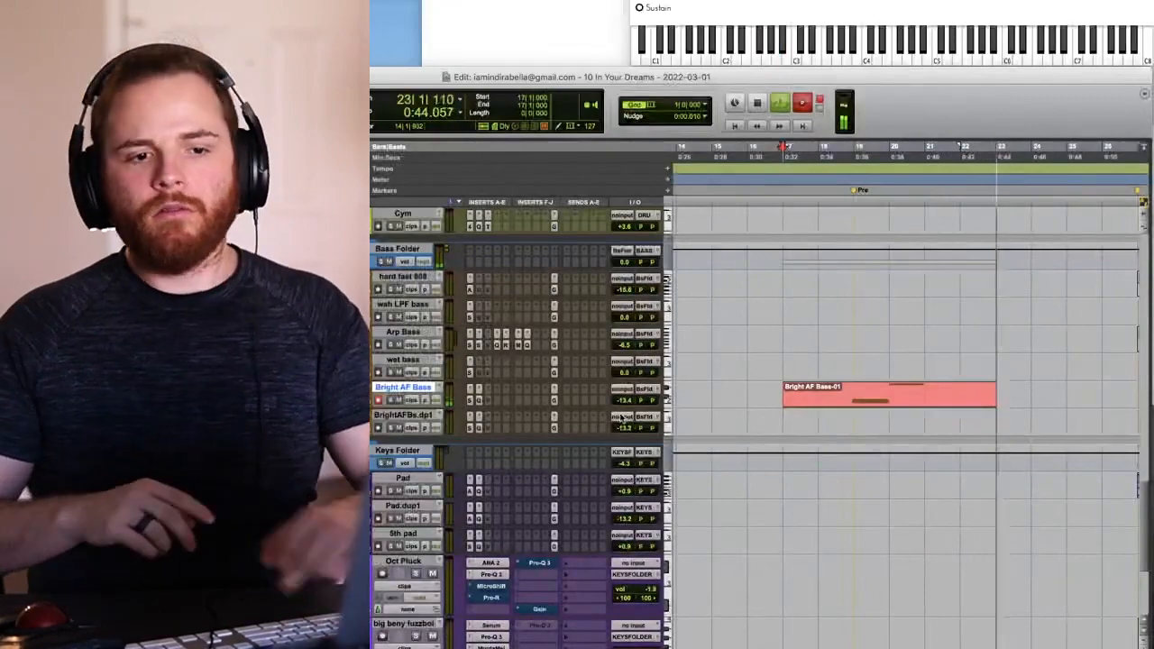
key(space)
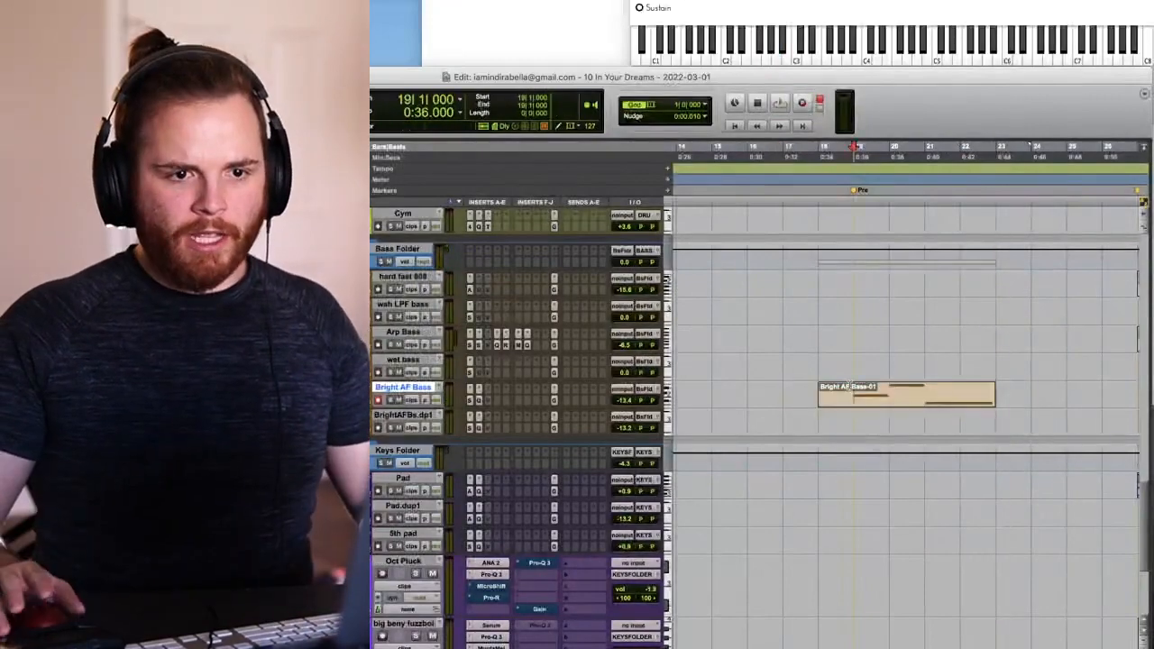
- Trim the Bright AF Bass clip's start to bar 19 and duplicate its four bars to fill the Pre section to bar 27
key(a)
key(r)
drag(881, 394, 951, 393)
key(ctrl+d)
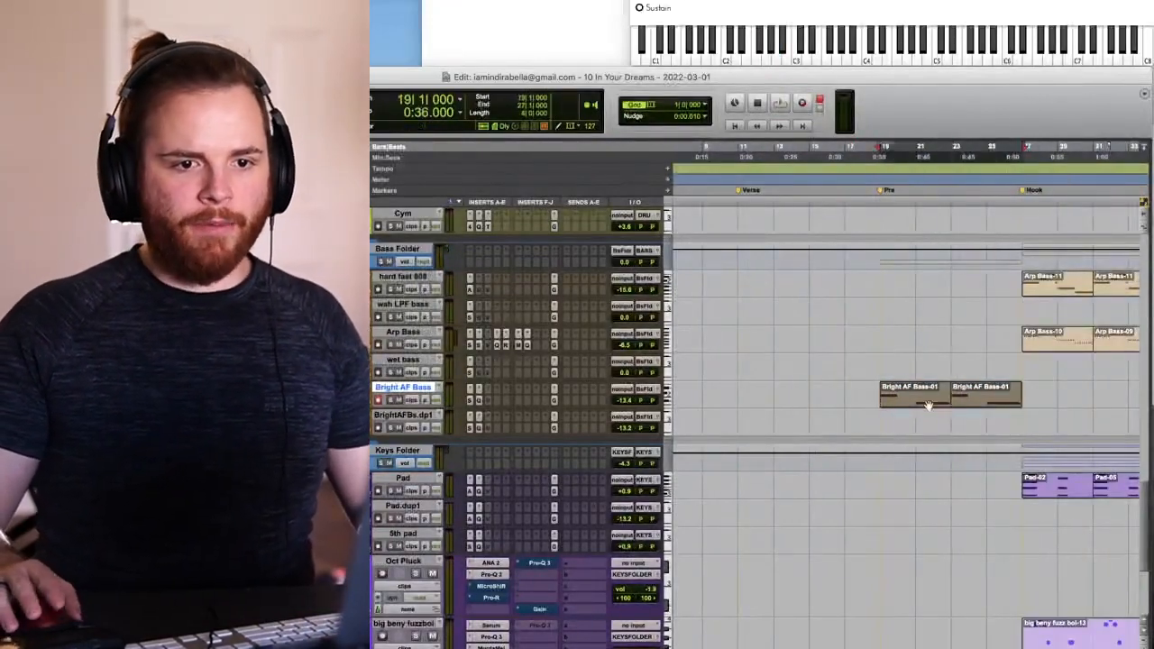
- Disarm the Bright AF Bass track and adjust the uppermost high-frequency band in its Pro-Q 3 during playback
key(t)
key(space)
click(379, 401)
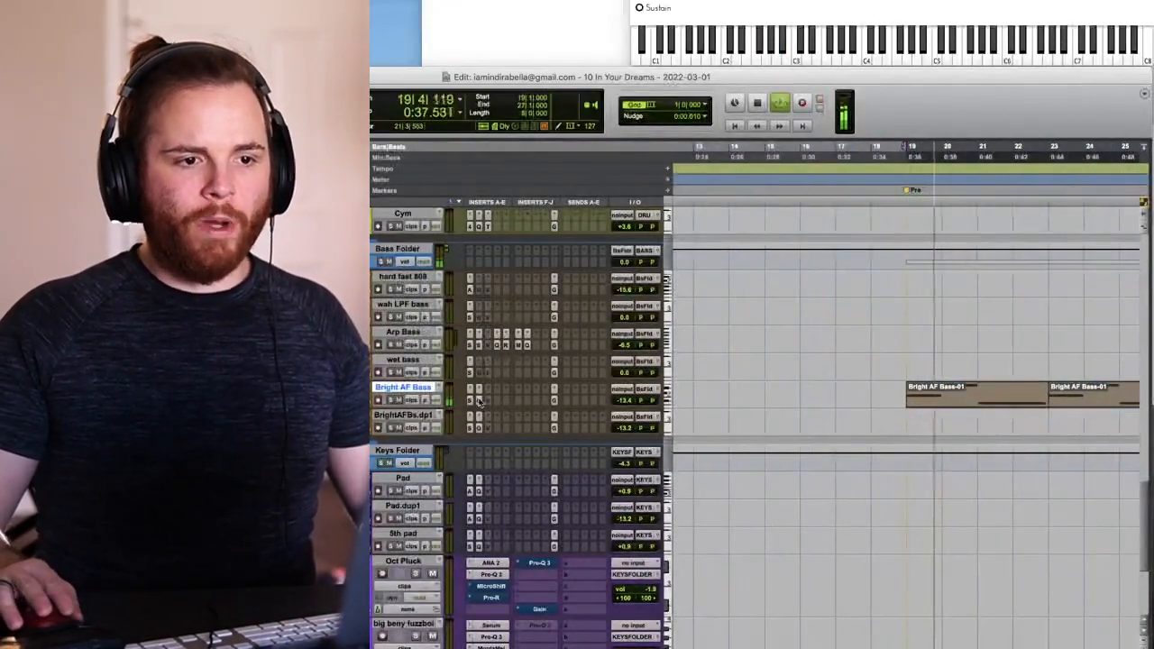
click(479, 400)
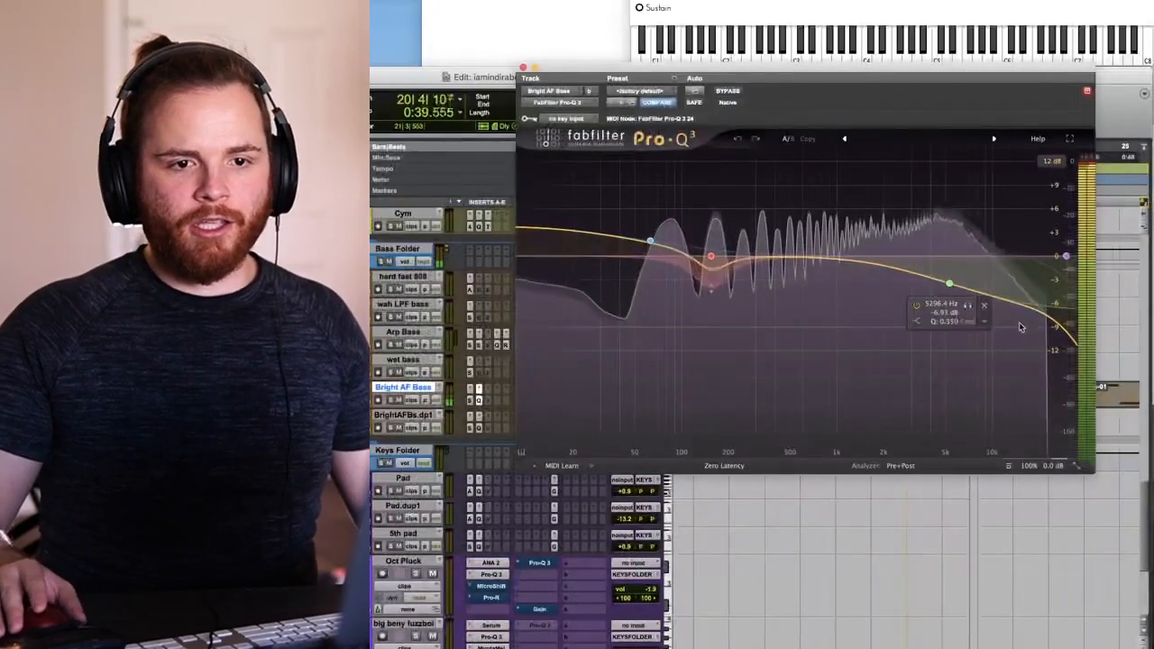
drag(1065, 256, 954, 298)
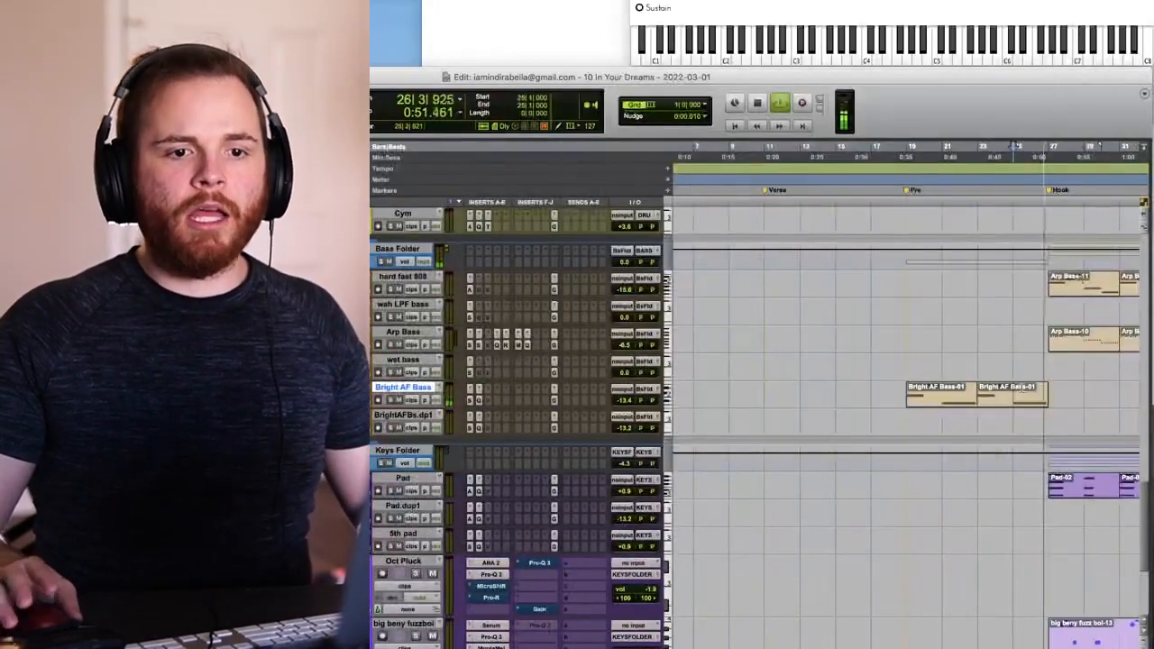
- Play the transition from the Pre section into the hook, starting at bar 26
click(933, 428)
key(space)
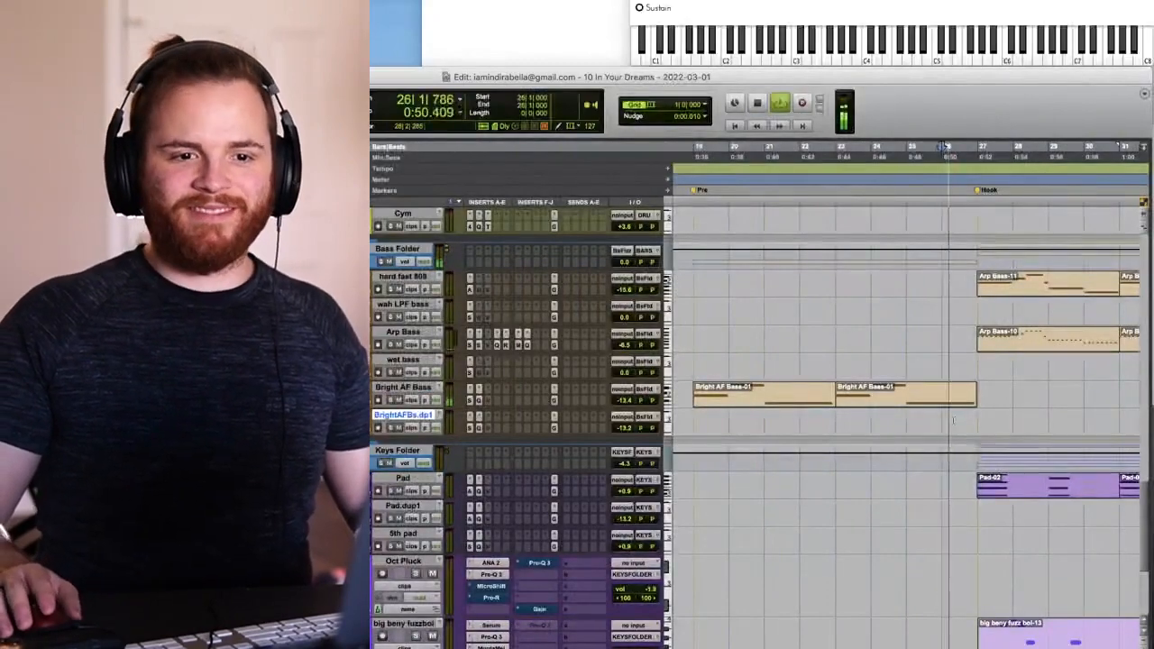
- Set the Bright AF Bass volume to -20.3 dB and copy its four-bar clip into the hook at bar 27
key(super+bracketright)
key(super+bracketleft)
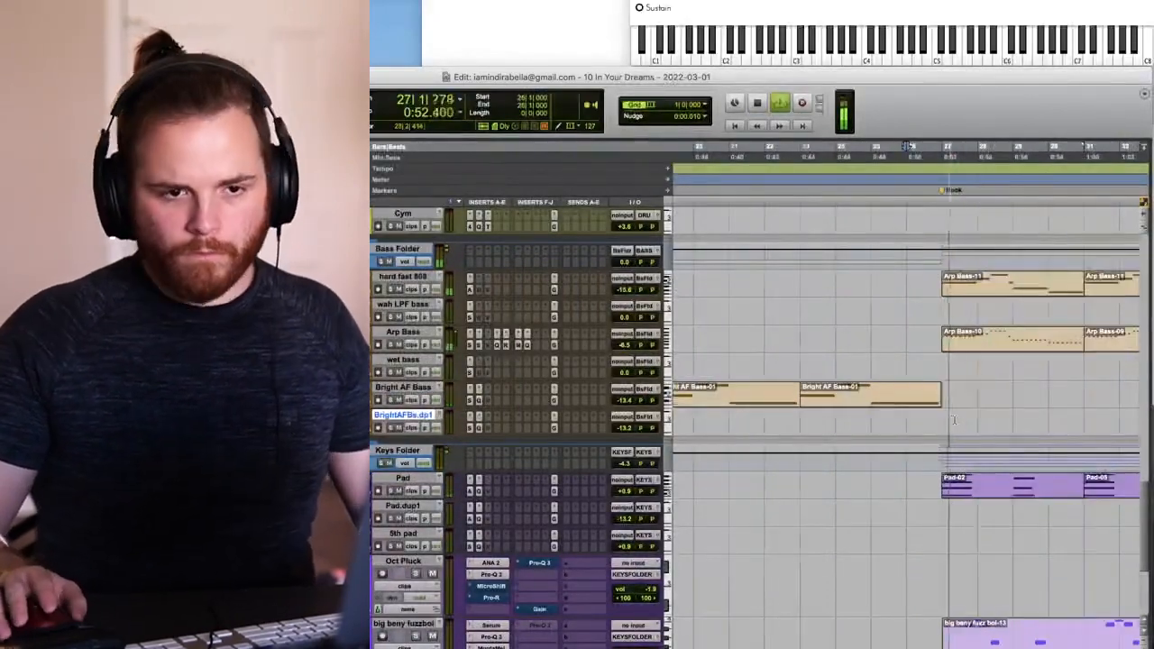
key(r)
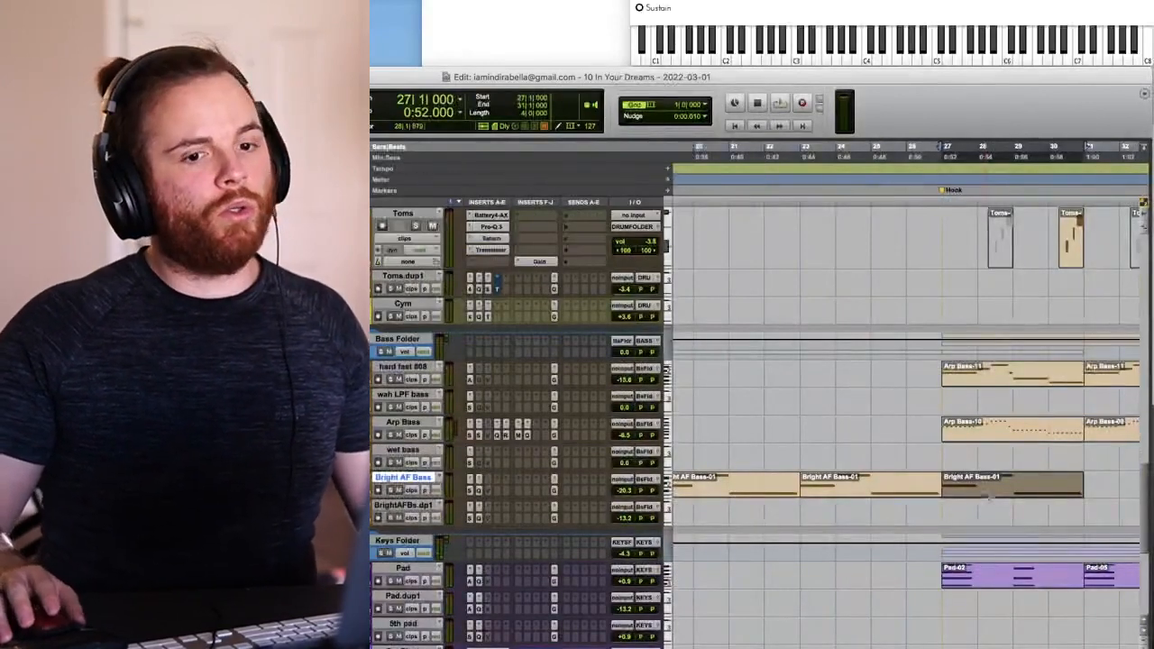
double_click(990, 494)
key(super+w)
key(r)
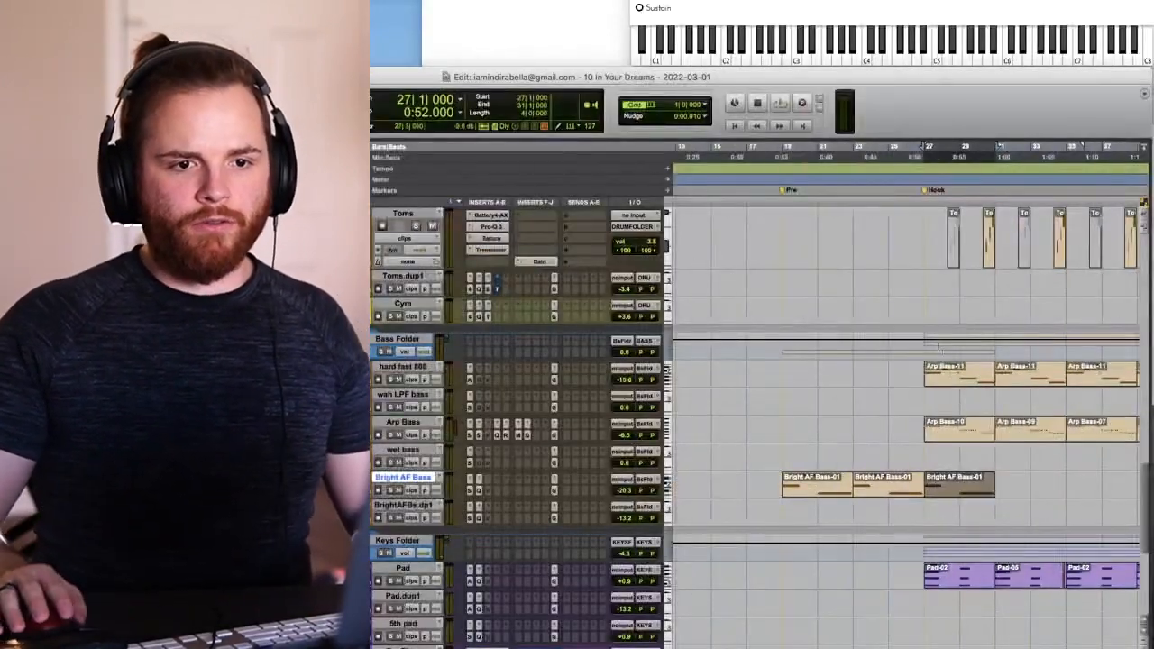
- Replace the Bright AF Bass clip at bar 27 with a copy of hard fast 808's Arp Bass-11 clip and audition it soloed with Arp Bass
drag(950, 382, 953, 496)
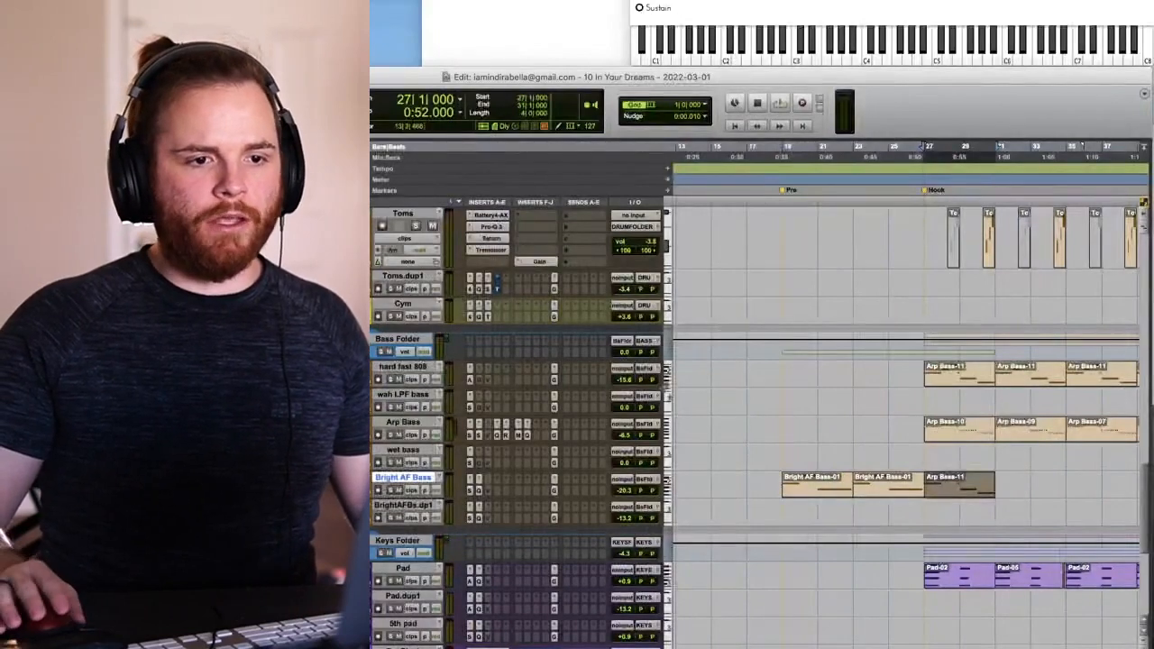
click(959, 504)
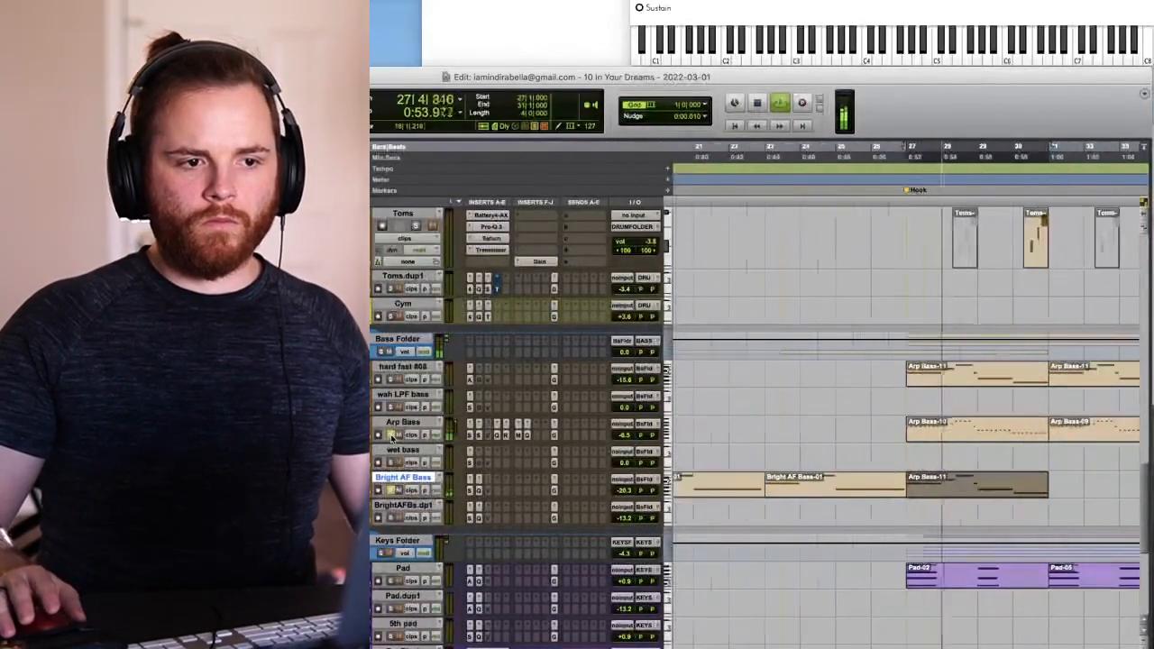
key(r)
key(r)
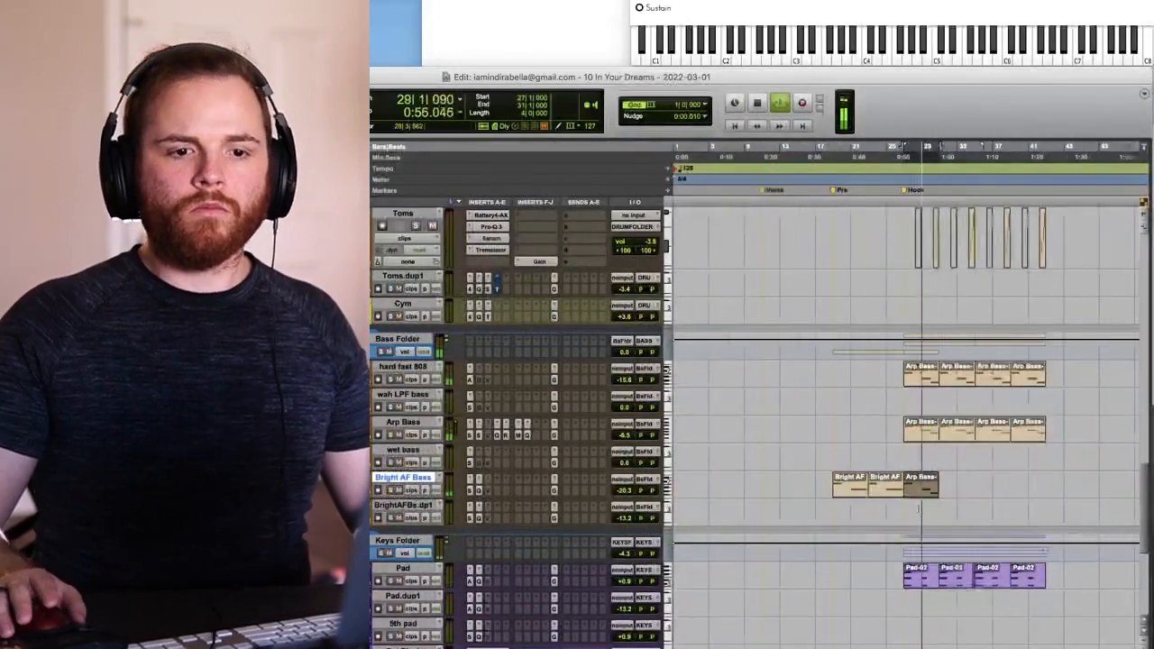
- Duplicate the hook clip on Bright AF Bass three times to fill the hook to bar 43
key(super+d)
key(t)
key(super+d)
key(r)
key(super+d)
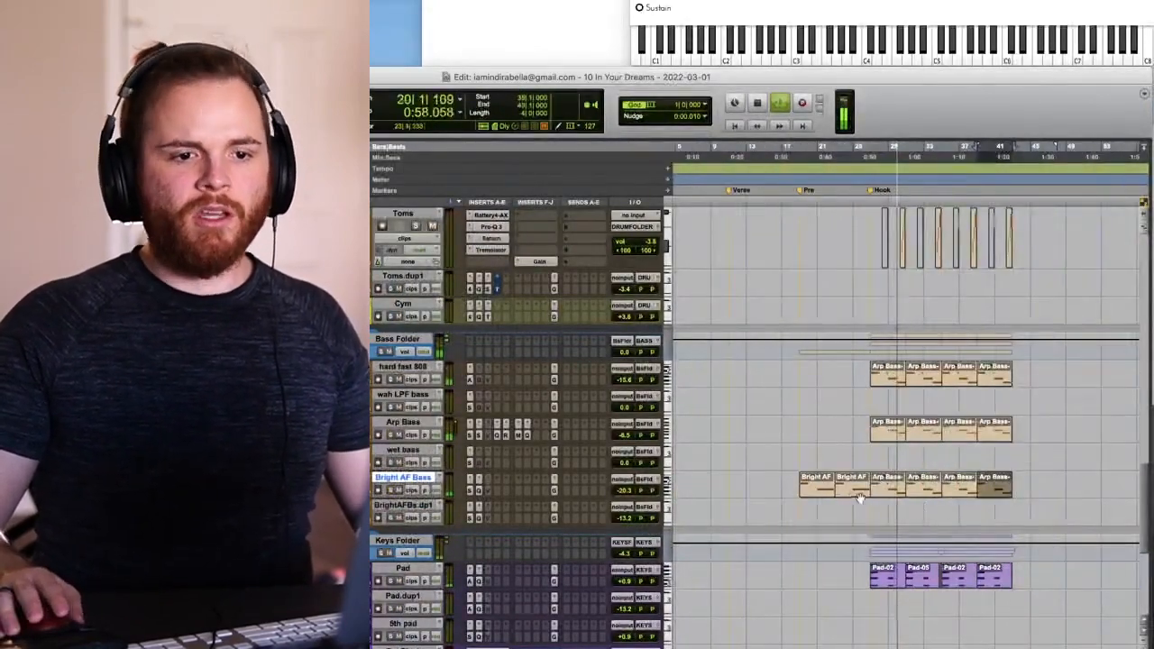
- Play the end of the Pre section from bar 23, then again from bar 25, to check the bass line
click(860, 497)
key(t)
key(space)
key(t)
key(space)
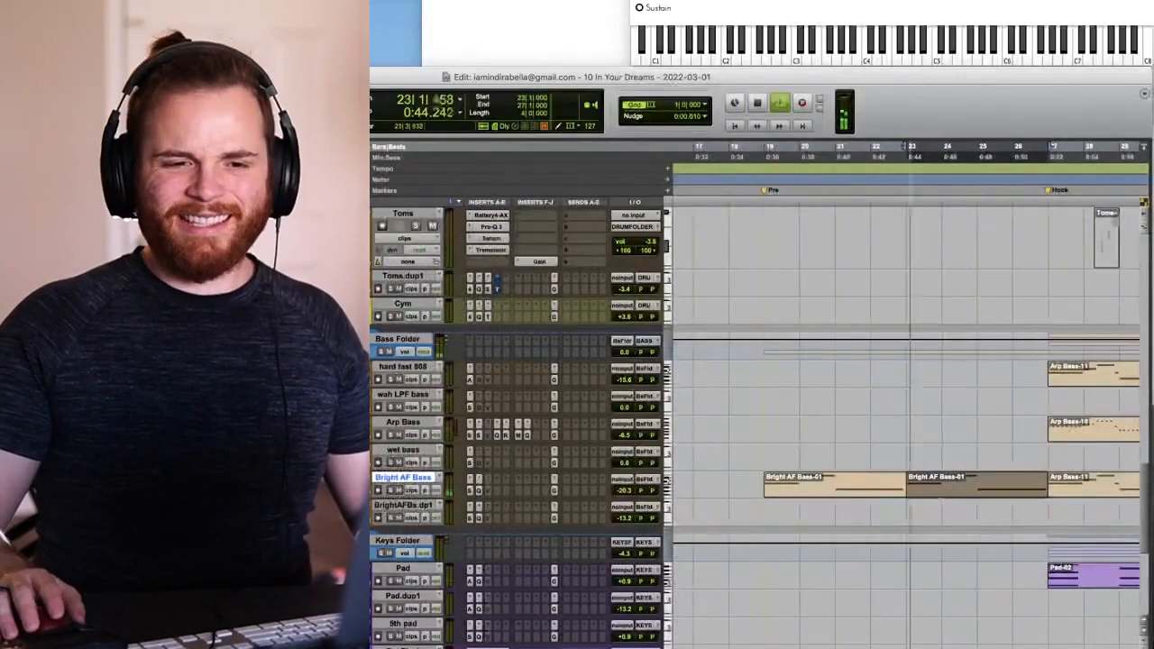
key(r)
click(944, 477)
key(t)
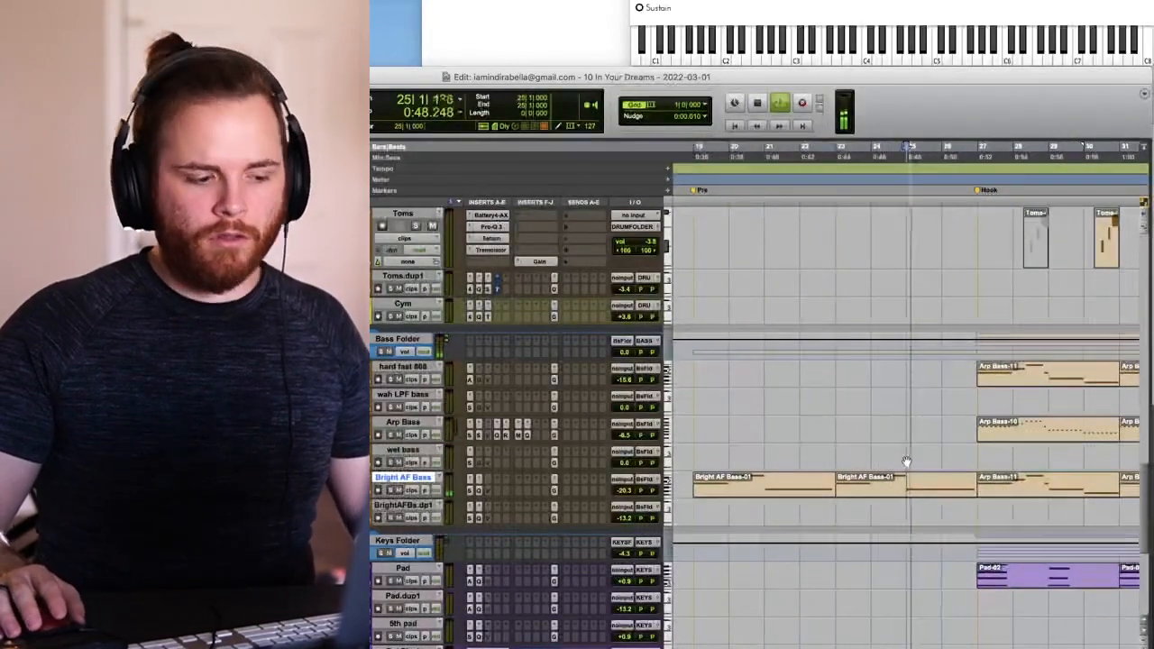
key(space)
- Shorten the last Bright AF Bass note of the Pre section in the MIDI Editor so it ends at bar 26 beat 4
scroll(906, 466, down, 2)
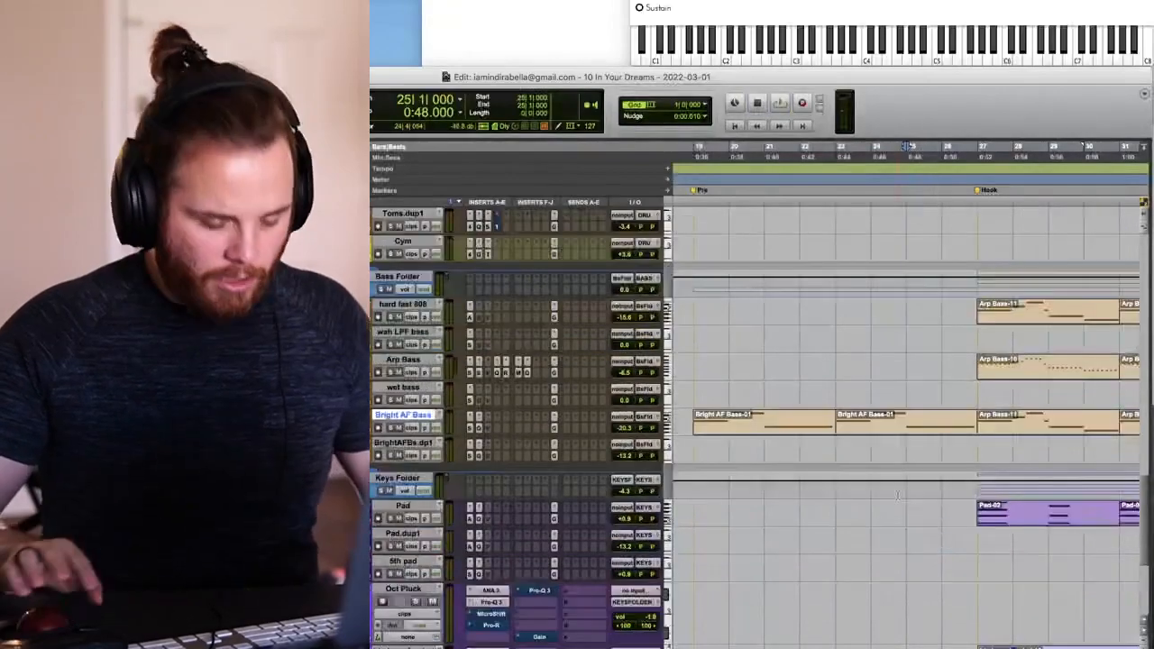
key(ctrl+equal)
drag(702, 349, 674, 347)
key(ctrl+equal)
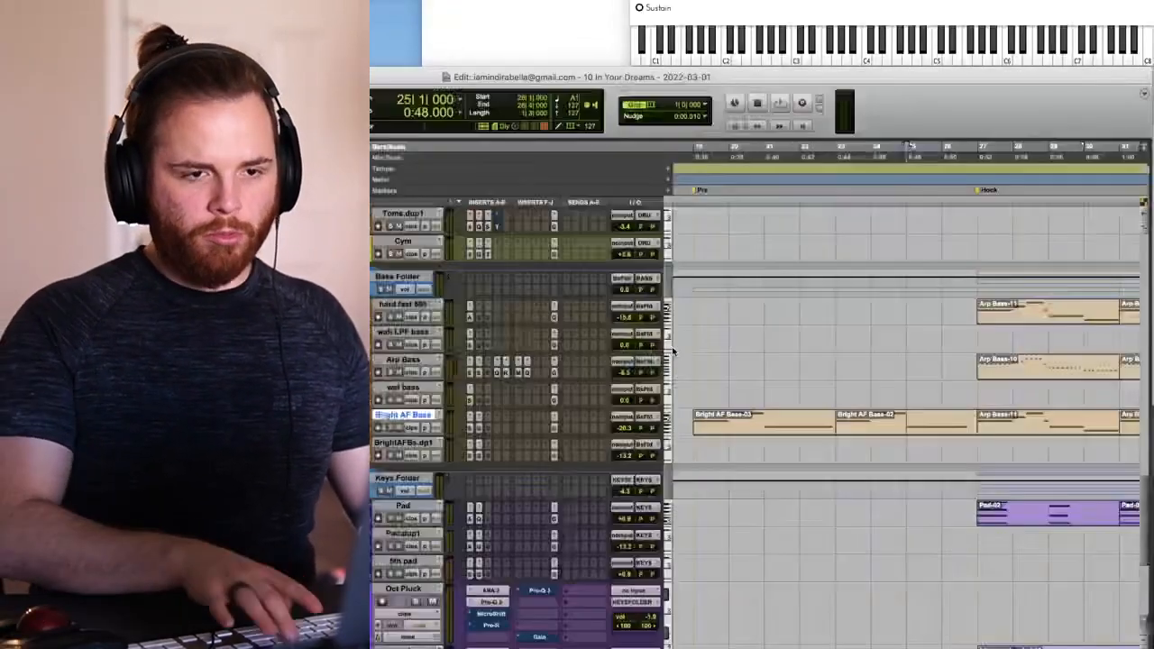
scroll(944, 375, up, 5)
scroll(943, 375, up, 3)
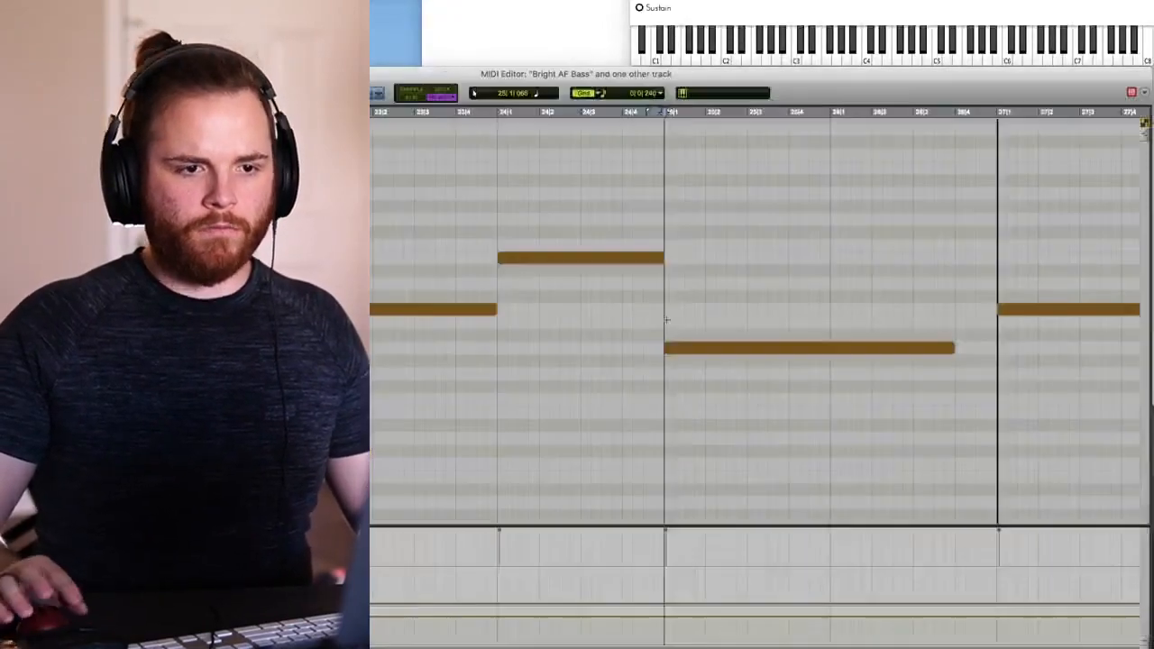
key(ctrl+equal)
- Play from bar 25 into the hook to check the gap before the drop
key(space)
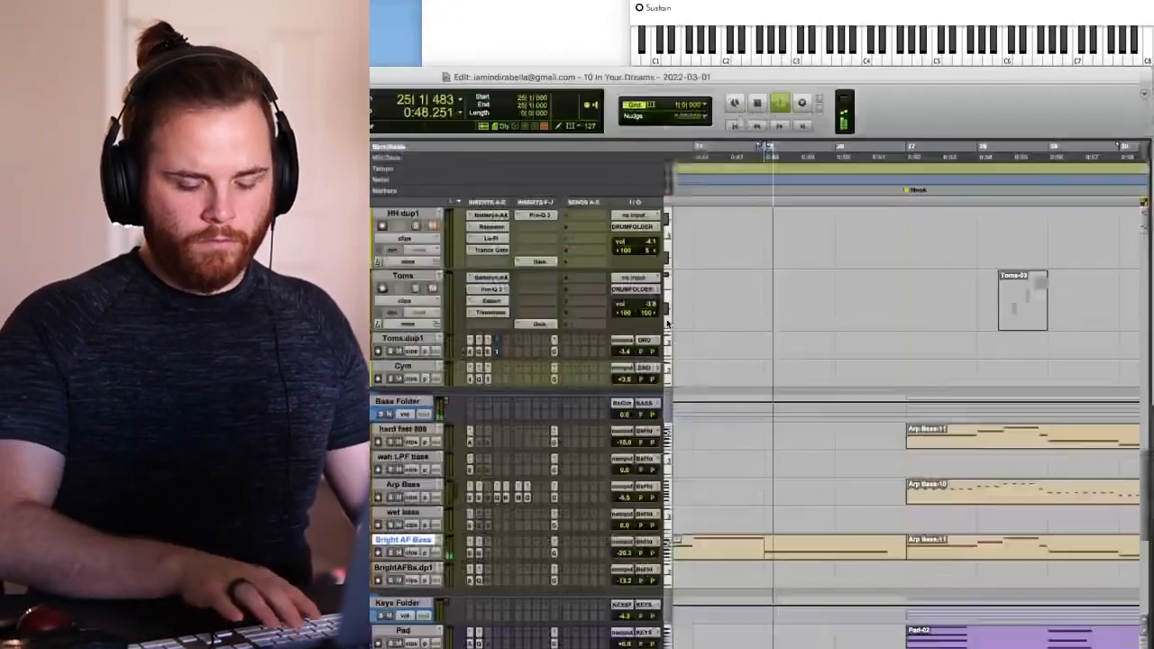
scroll(532, 440, down, 3)
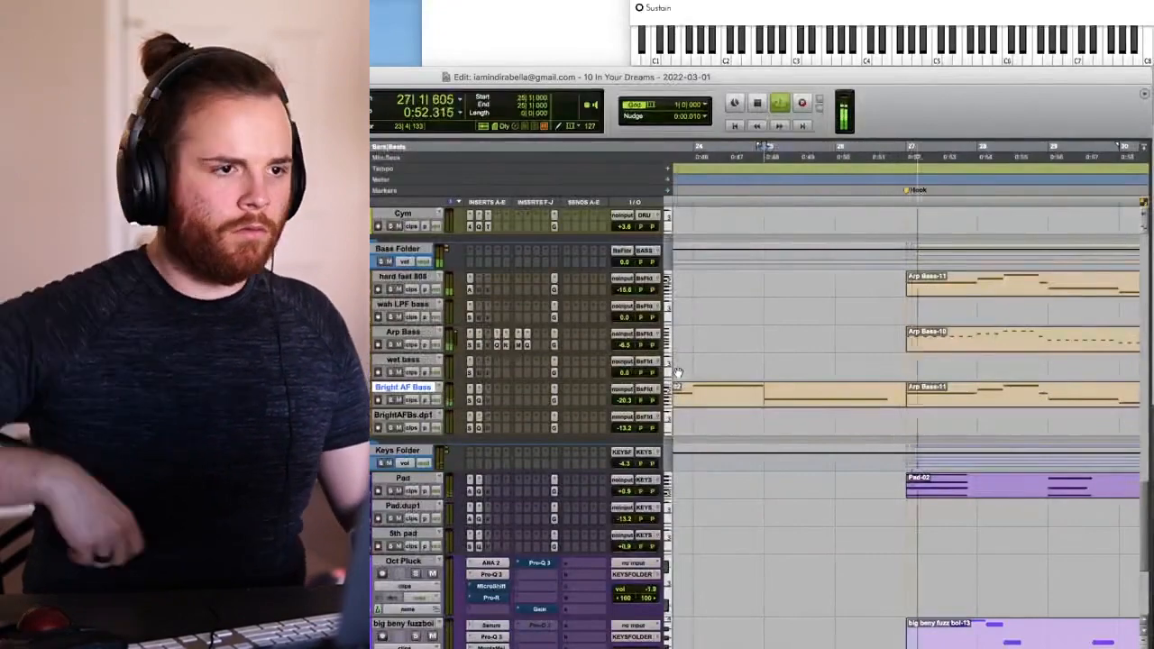
key(r)
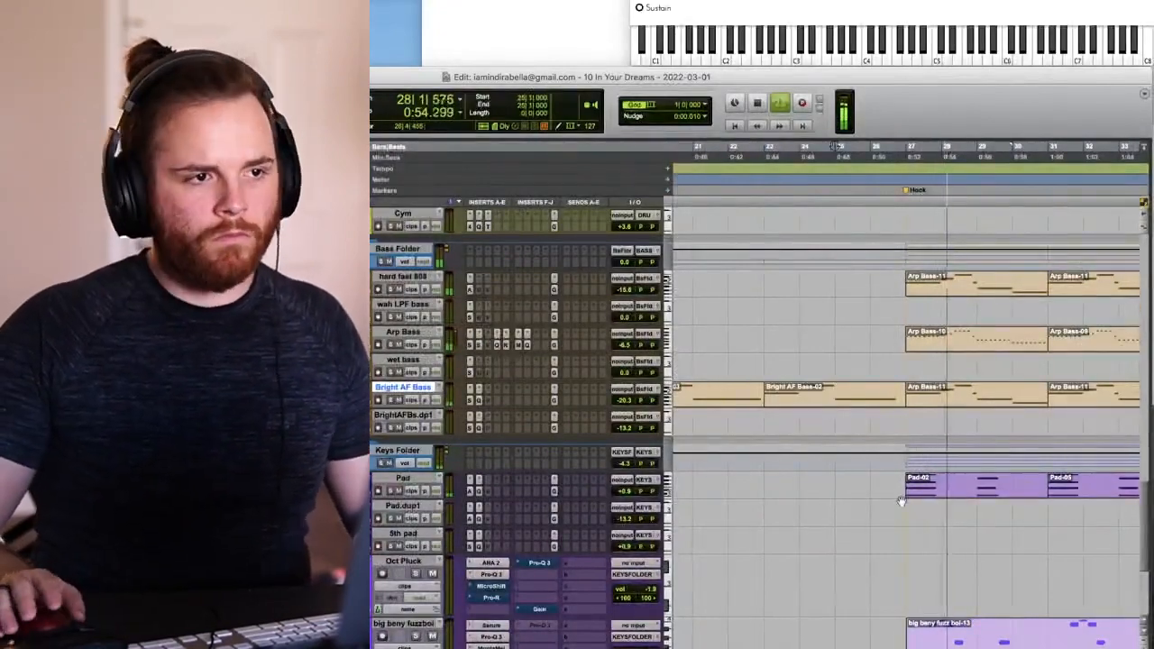
key(r)
- Place the edit cursor at the start of the Pre section, bar 19, on the keys tracks and stop playback
scroll(900, 501, down, 3)
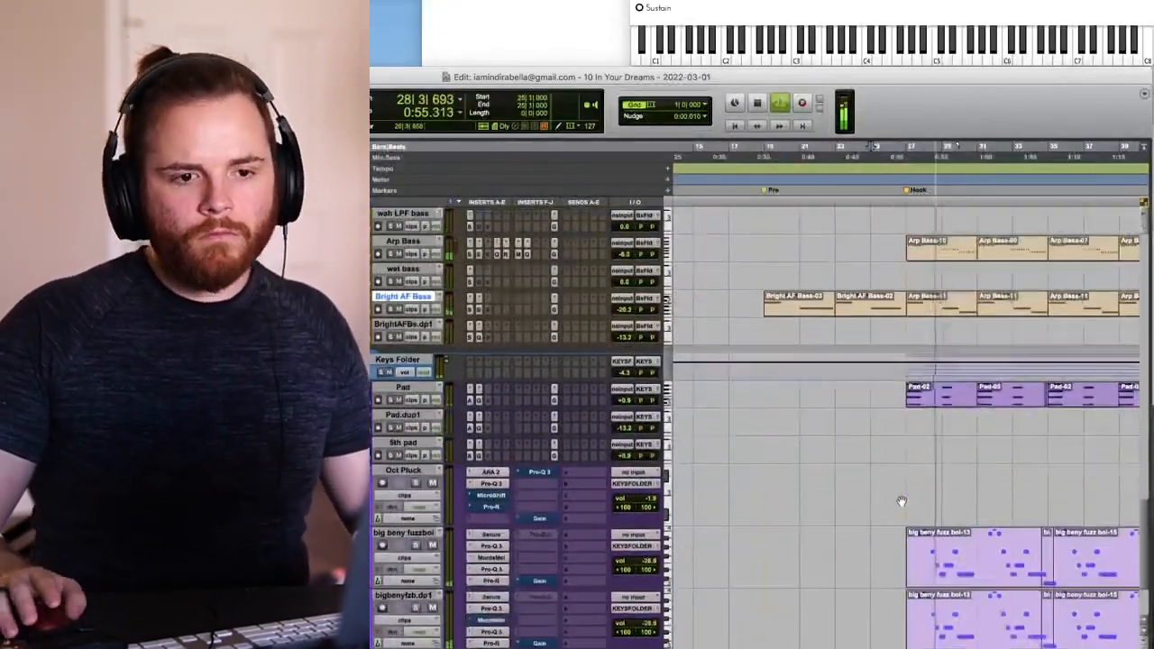
click(766, 440)
scroll(766, 447, down, 3)
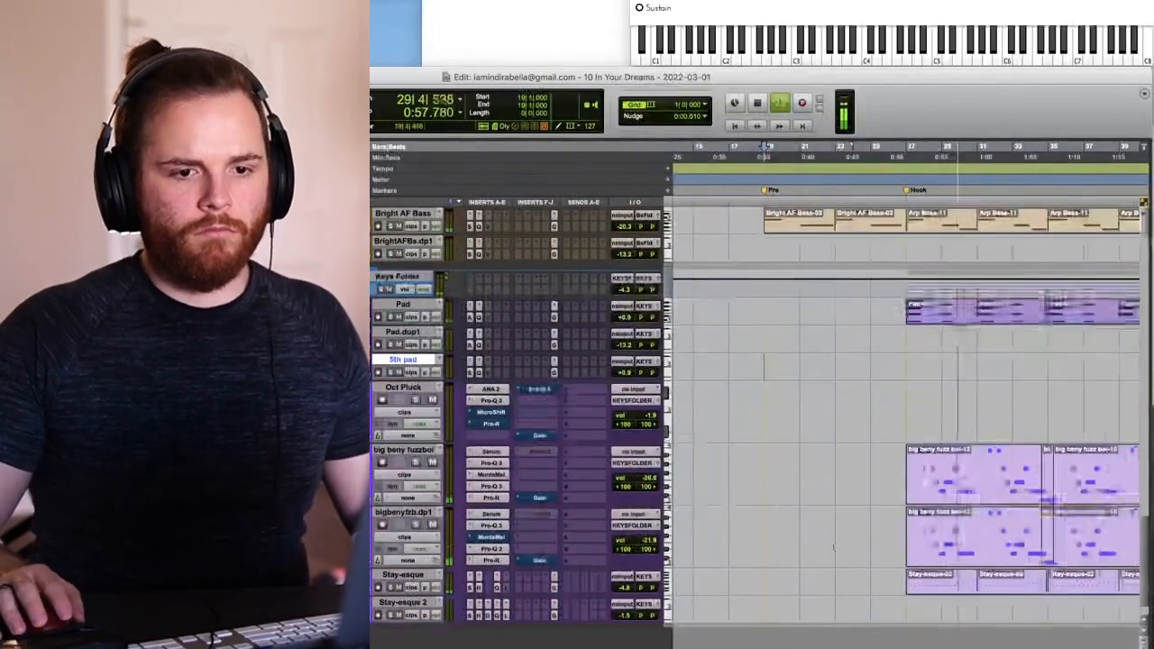
click(763, 515)
key(space)
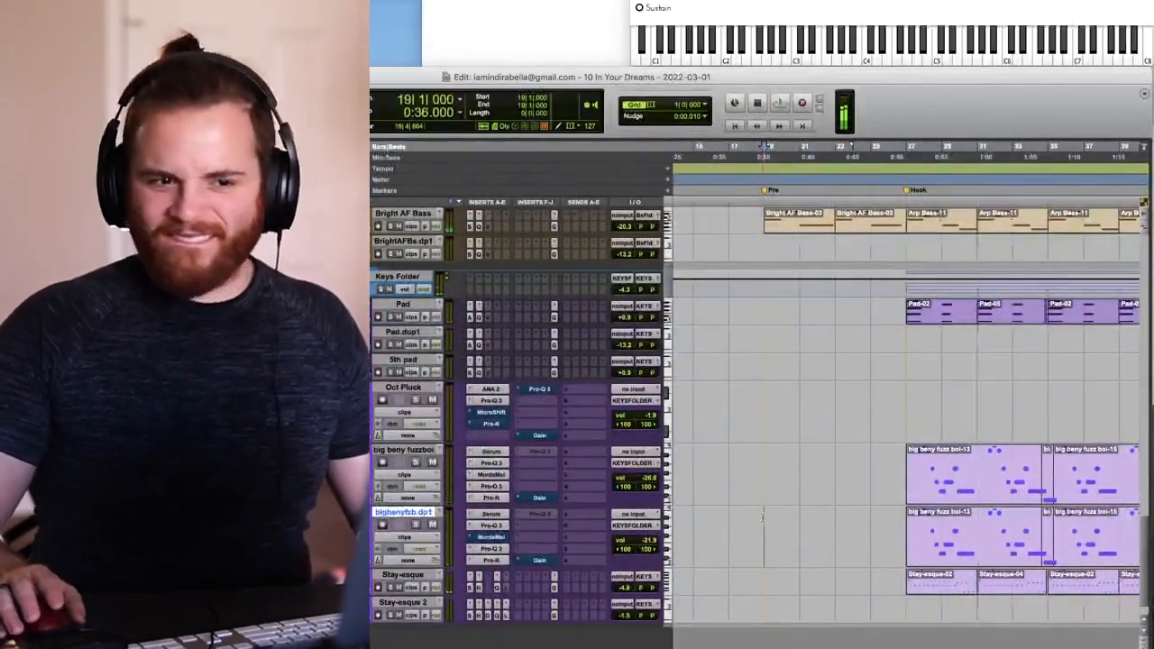
- Duplicate the Pad track without its clips and record a MIDI pad part on the copy from bar 18 to bar 27
scroll(763, 518, up, 4)
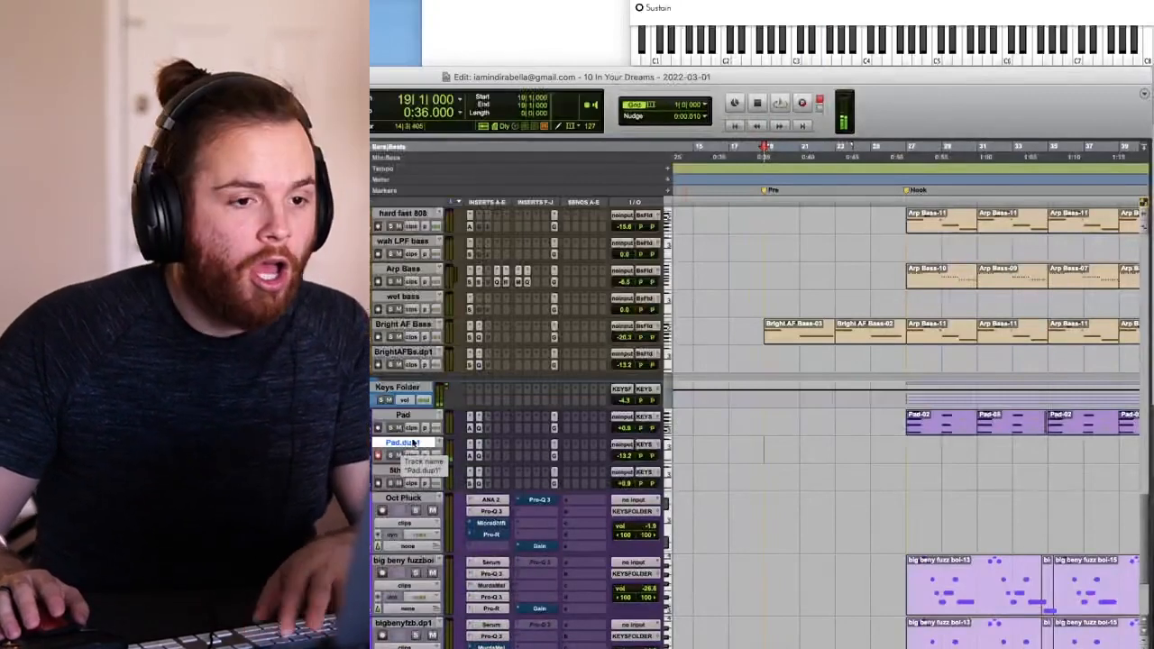
scroll(413, 442, up, 1)
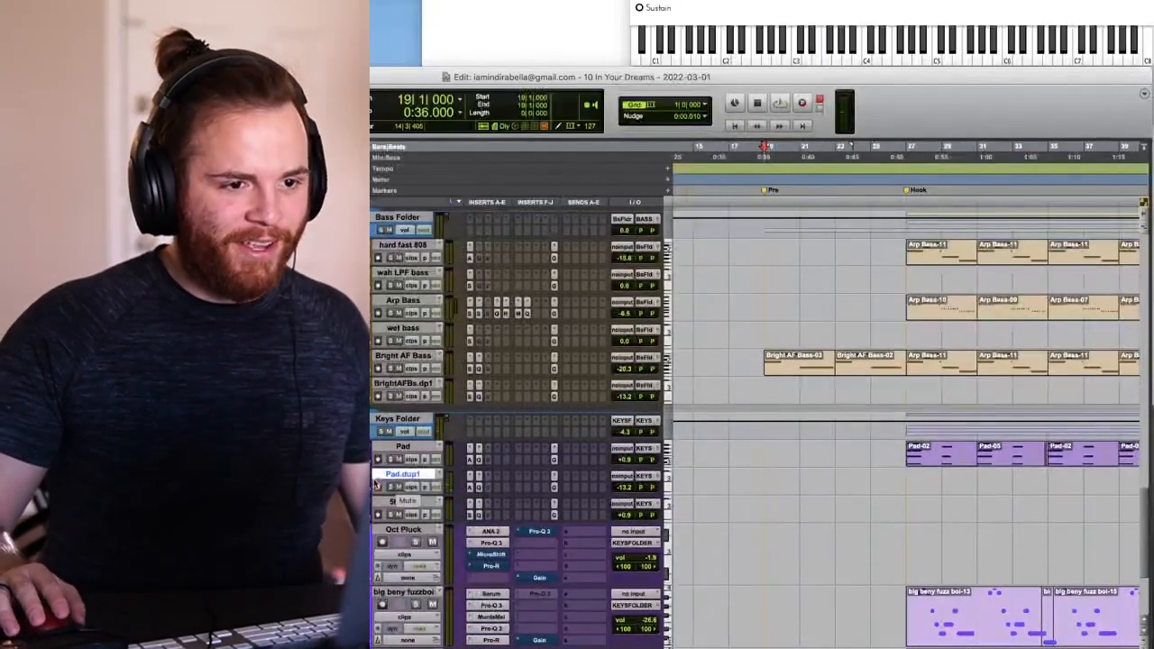
click(393, 447)
key(alt+shift+d)
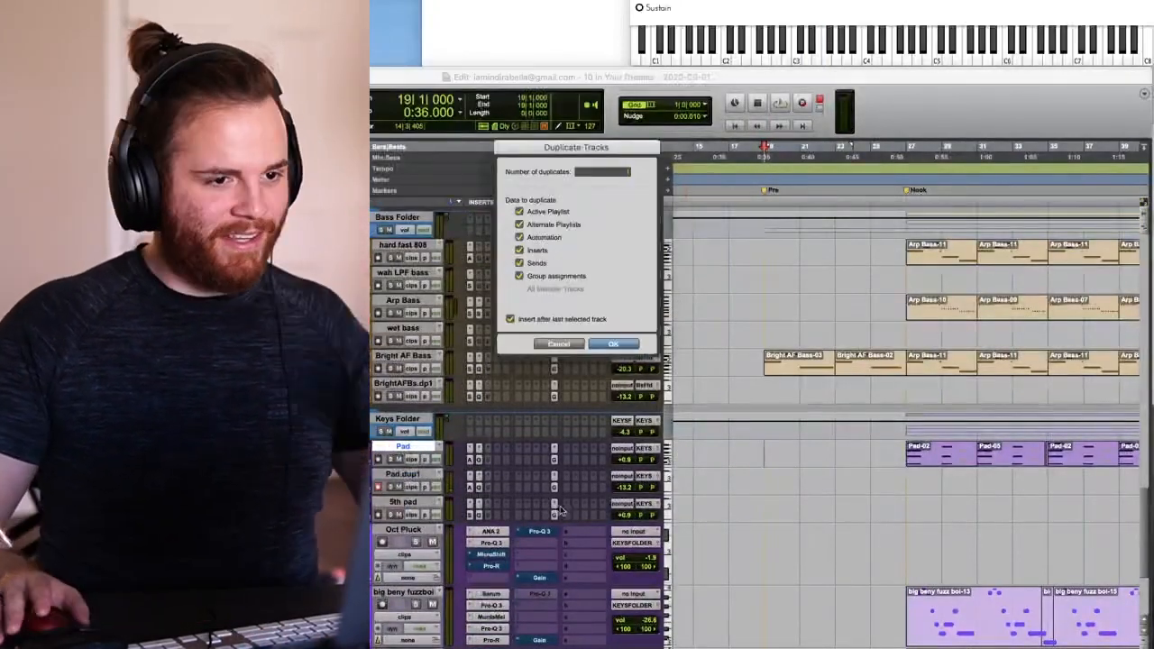
key(Return)
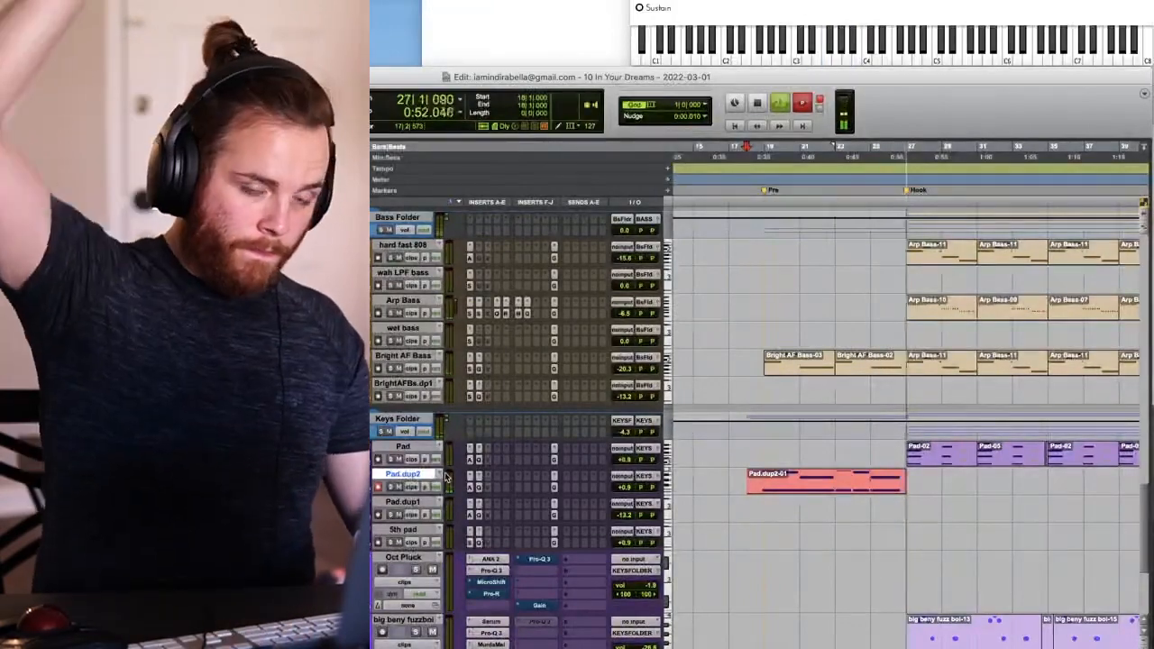
key(space)
- Trim the recorded Pad.dup2 clip to four bars starting at bar 19 and duplicate it to fill the Pre section to bar 27
key(t)
key(t)
click(921, 492)
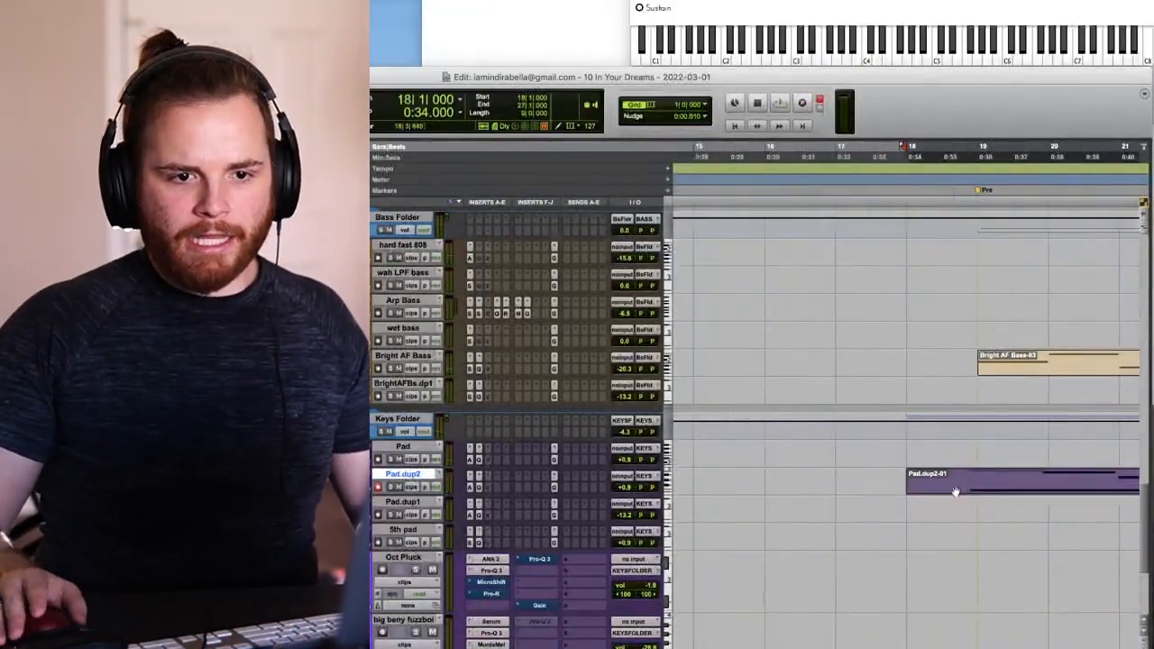
scroll(956, 493, right, 3)
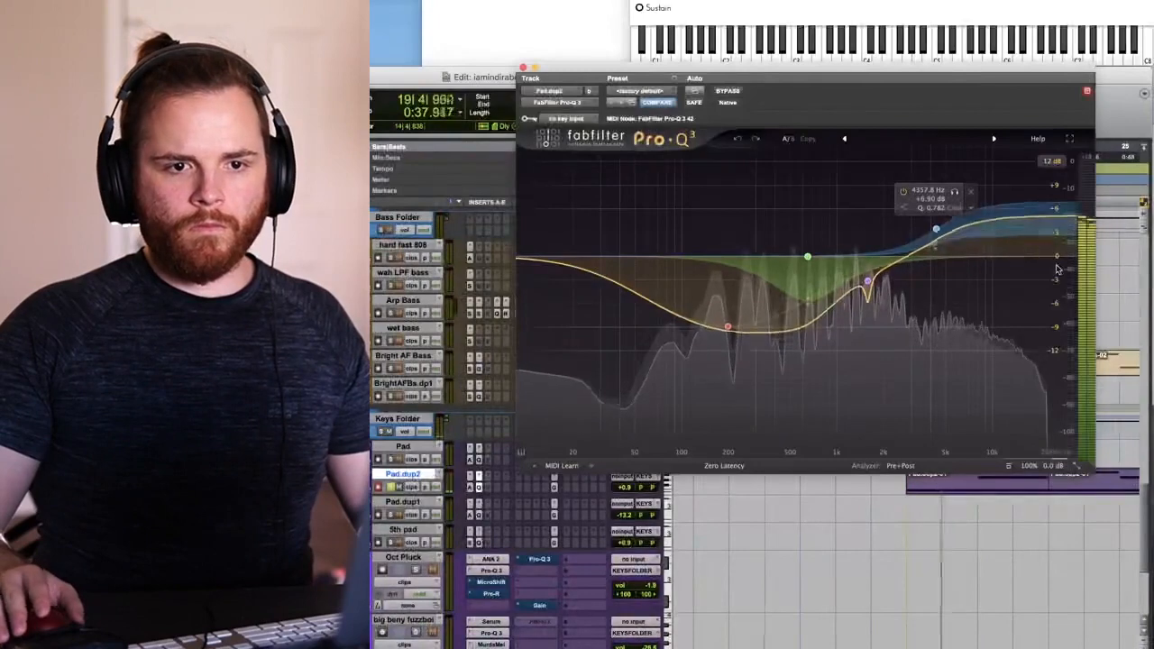
- Add a 12 dB/oct High Cut at about 3 kHz in the Pad.dup2 track's Pro-Q 3, unsolo the track and close the EQ
double_click(1056, 265)
drag(1056, 258, 916, 253)
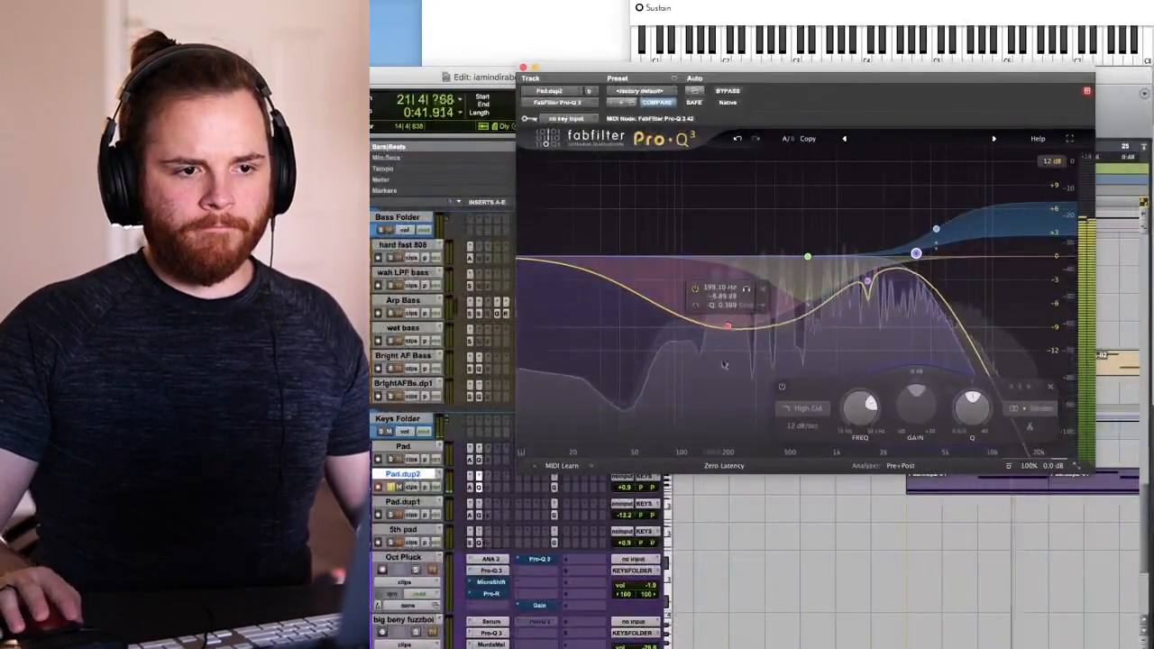
scroll(432, 504, up, 4)
click(390, 608)
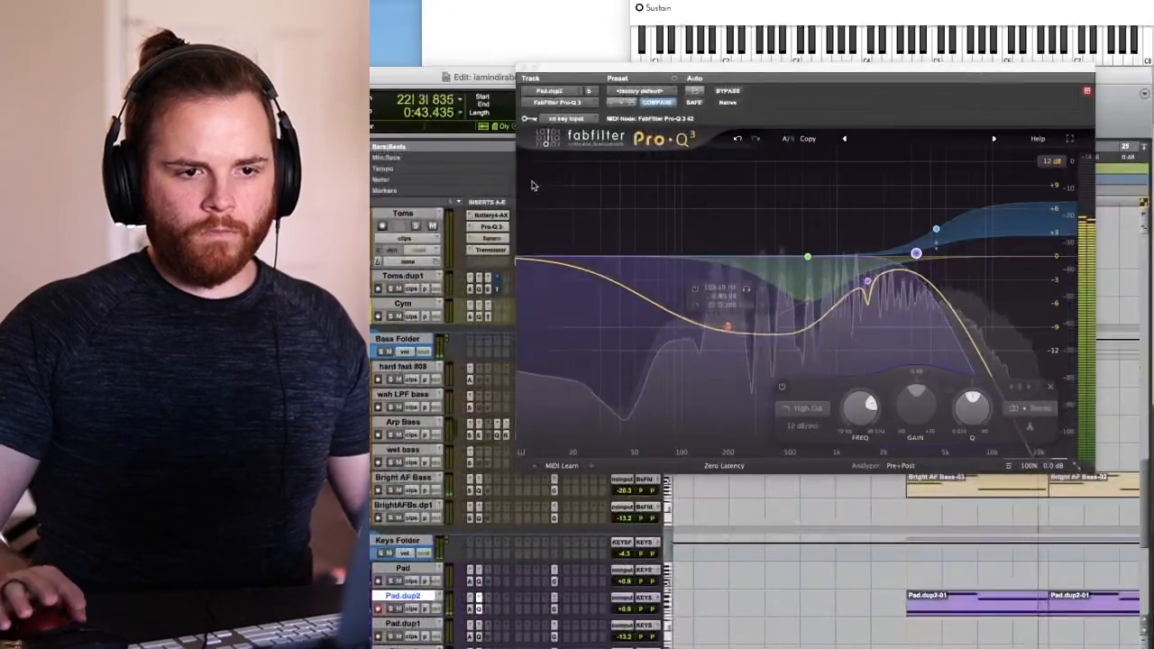
click(524, 68)
- Play the Pre section from bar 19 to check the new pad together with the bass
key(r)
key(space)
key(space)
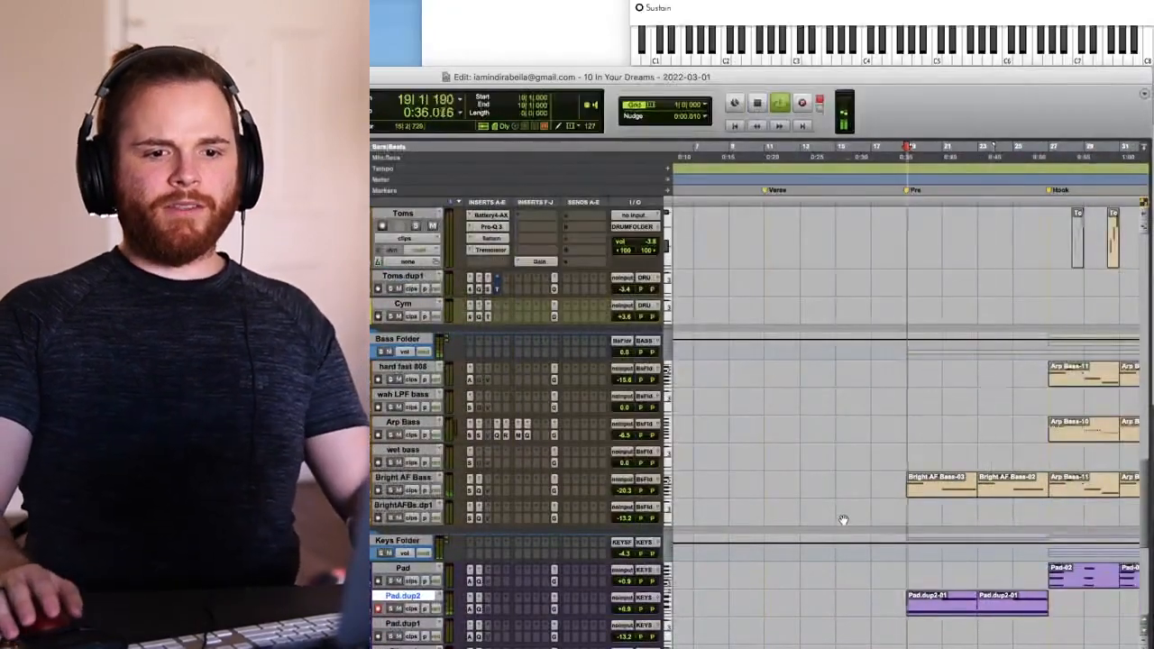
scroll(843, 521, down, 3)
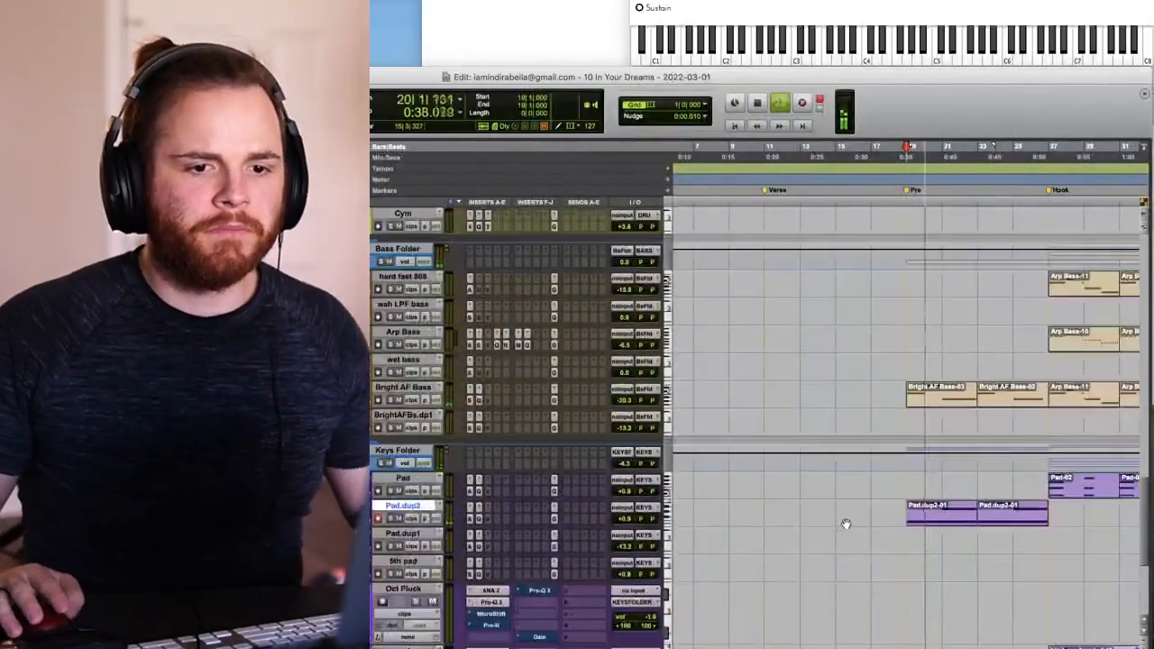
scroll(881, 529, right, 1)
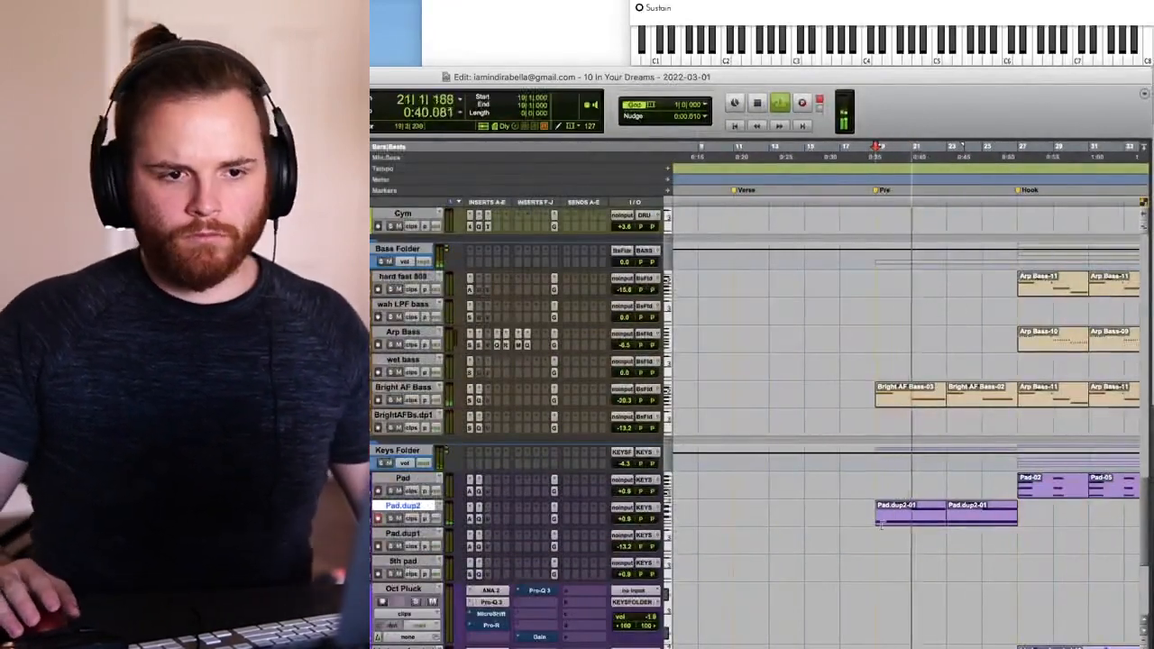
- Shorten the Bright AF Bass note at bar 25 to one bar and add a note two semitones lower from bar 26 to beat 4
click(913, 406)
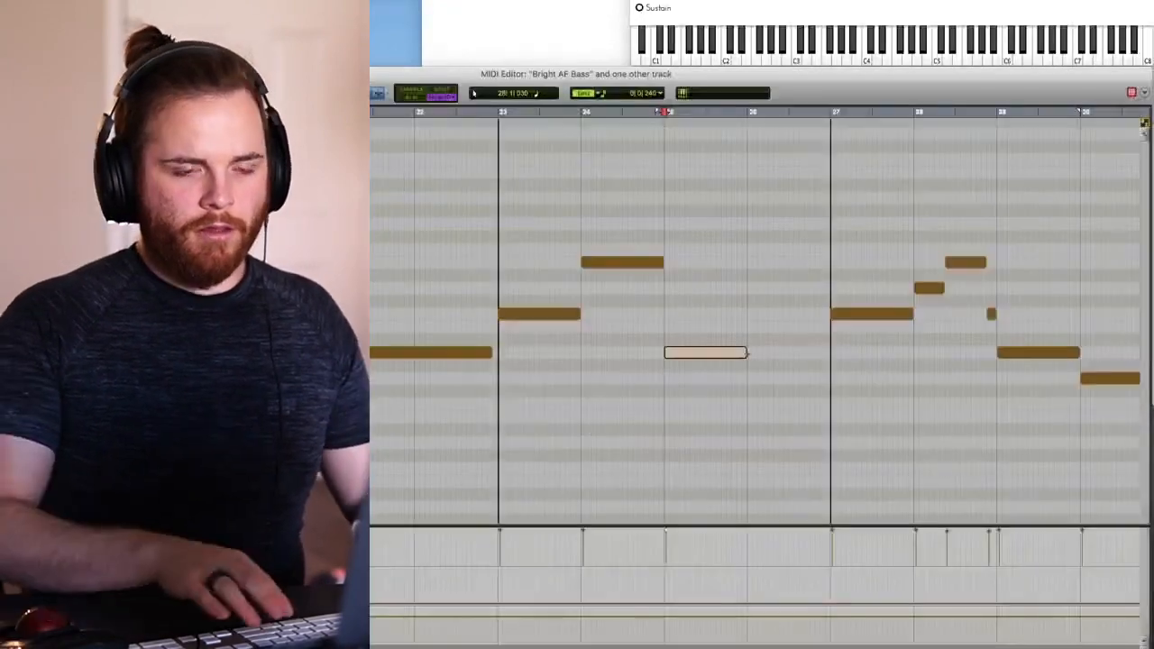
double_click(913, 405)
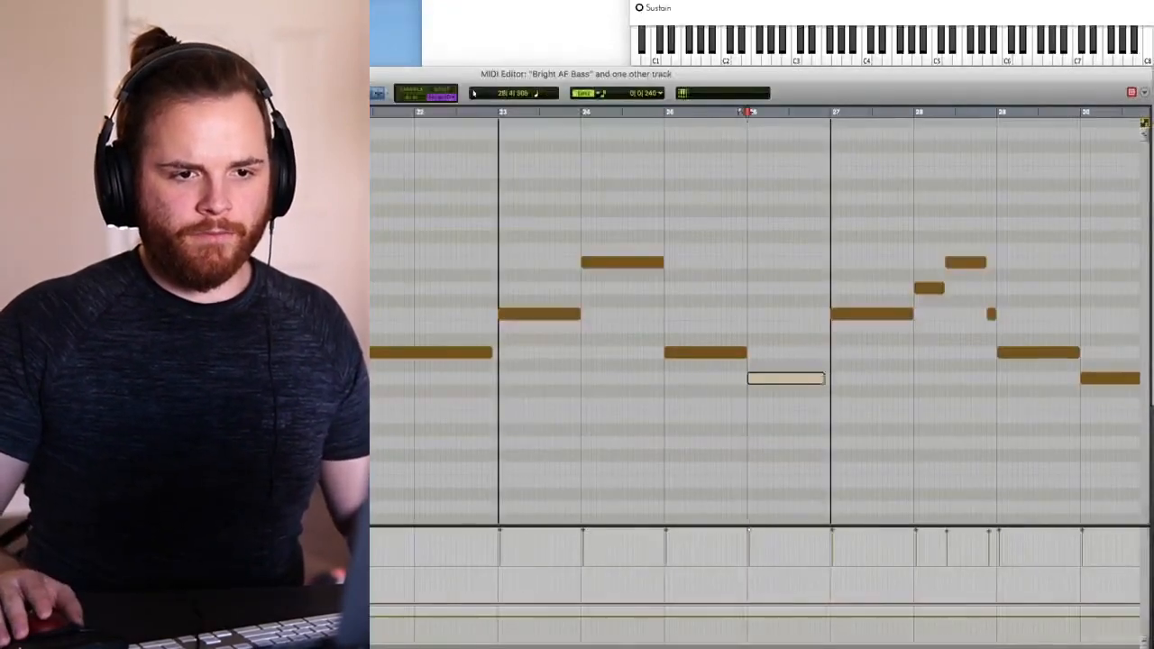
drag(824, 378, 815, 377)
key(t)
key(t)
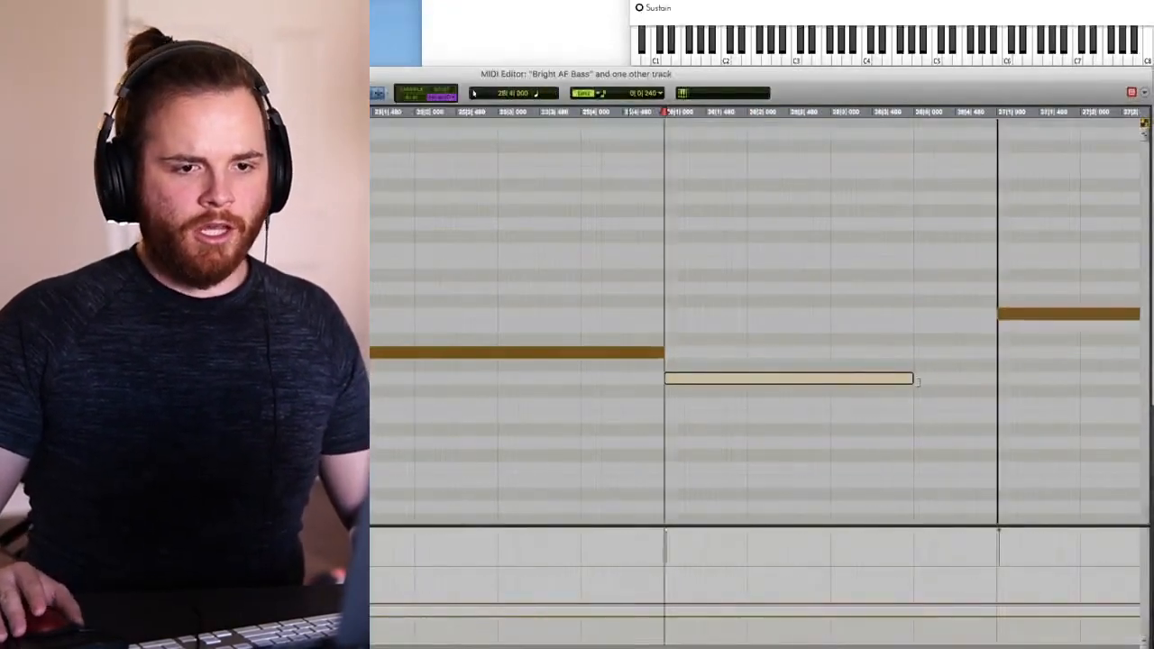
key(super+w)
- Split the Pad.dup2 notes at bar 26 and lower the bar 26 portions two semitones, ending them at beat 4
scroll(941, 415, down, 1)
double_click(914, 487)
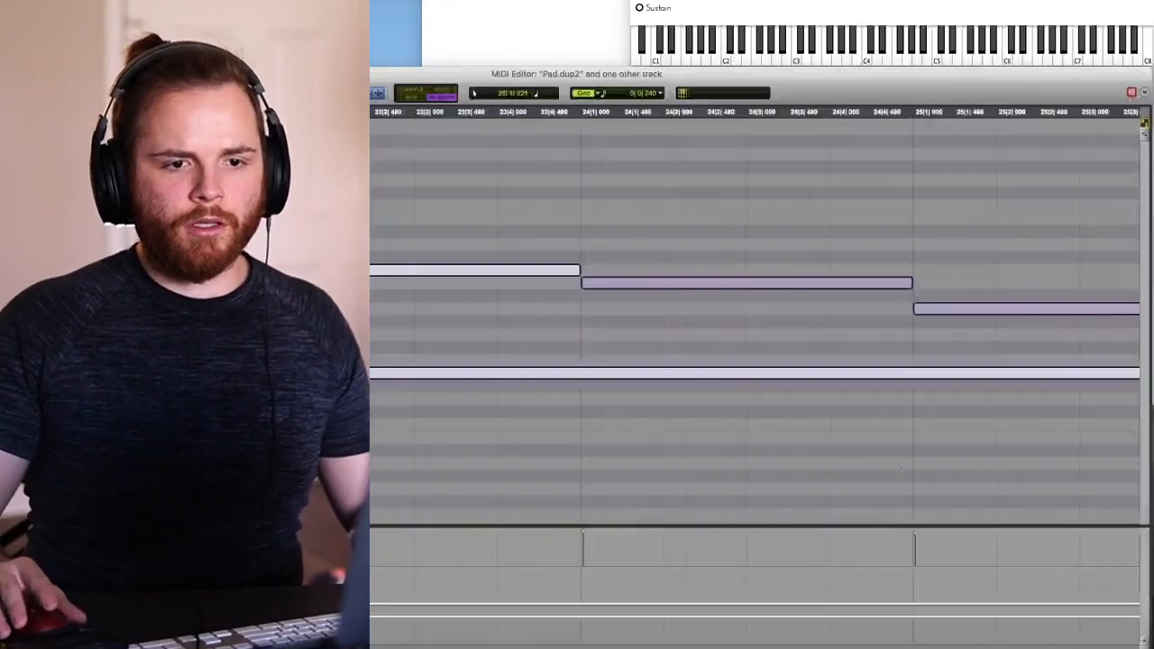
key(t)
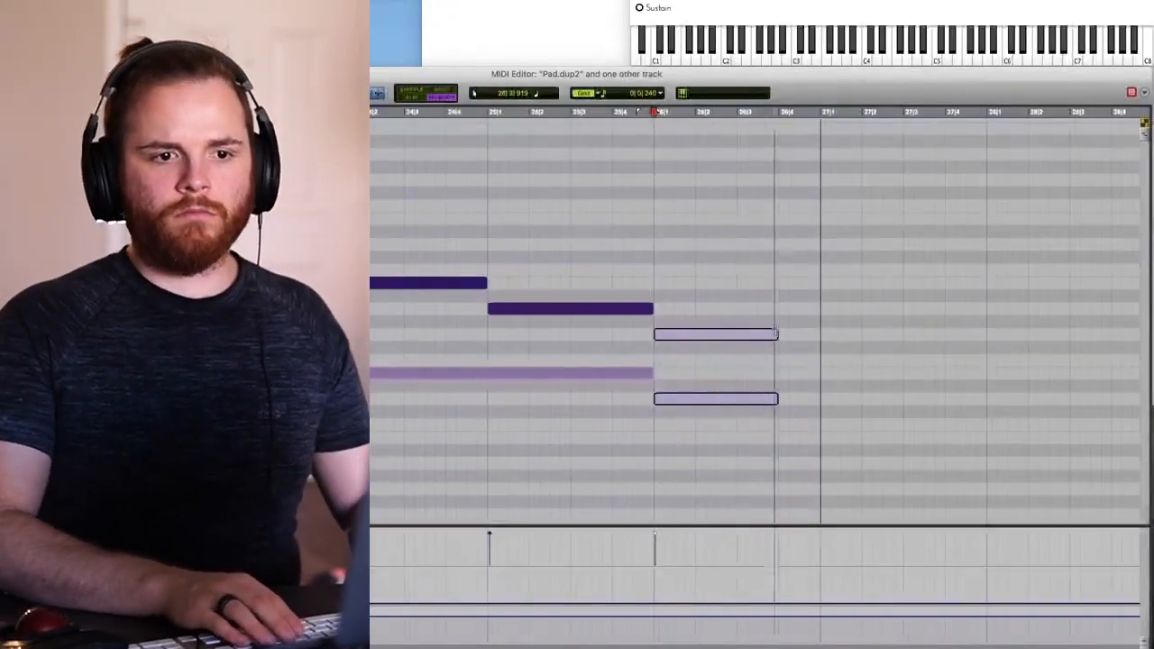
key(r)
key(super+w)
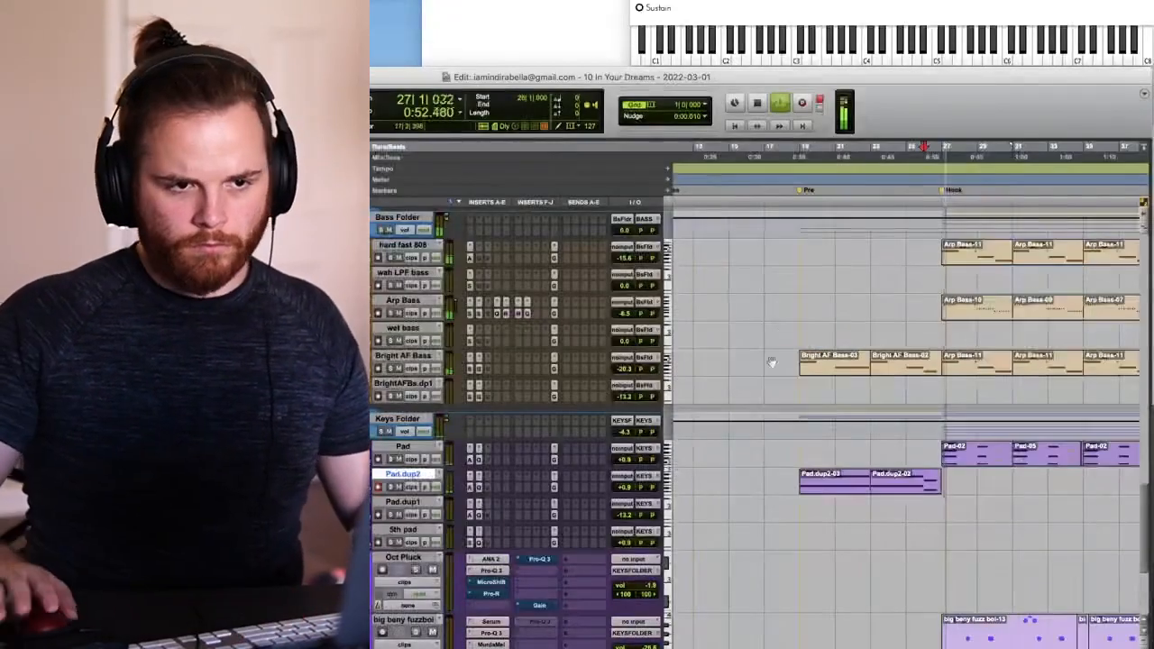
- Stop playback and play the Pre section again from bar 19
key(space)
click(799, 458)
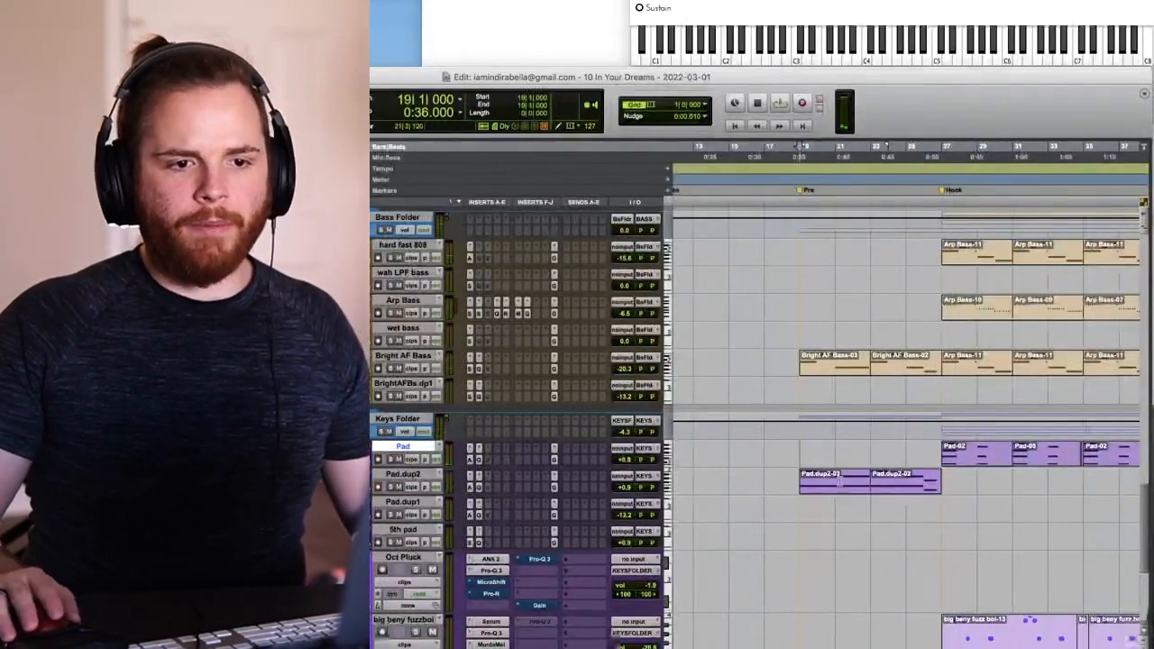
scroll(838, 483, down, 6)
key(space)
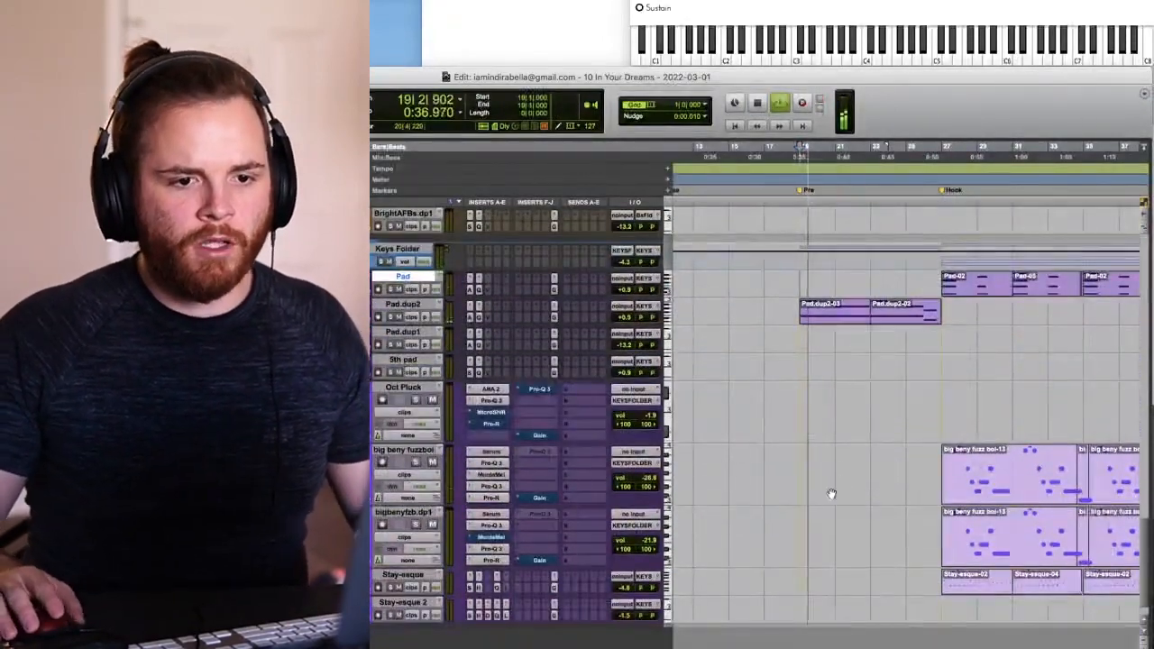
click(812, 516)
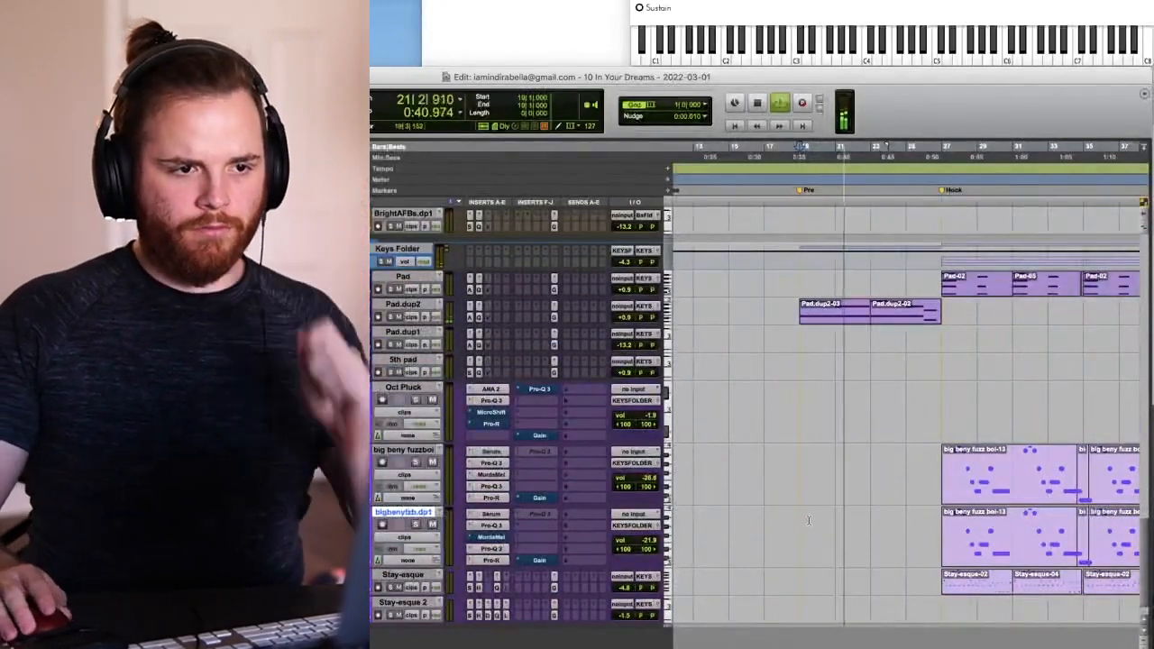
- Rename the Pad.dup1 track as wiggle boi
click(410, 332)
double_click(410, 332)
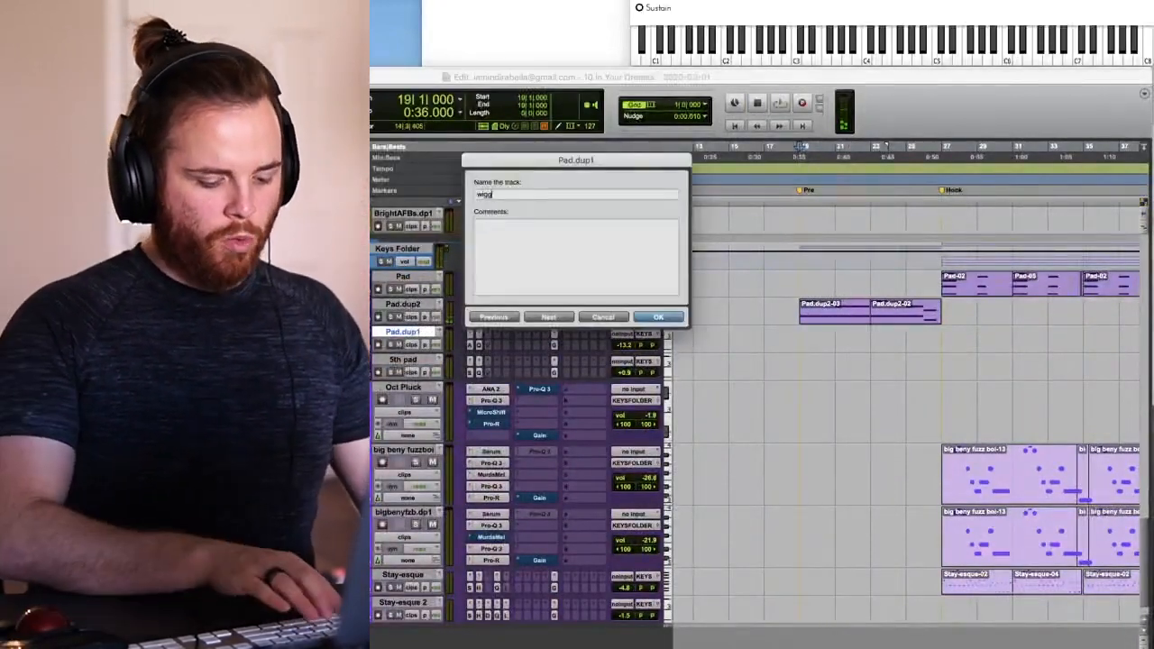
key(Return)
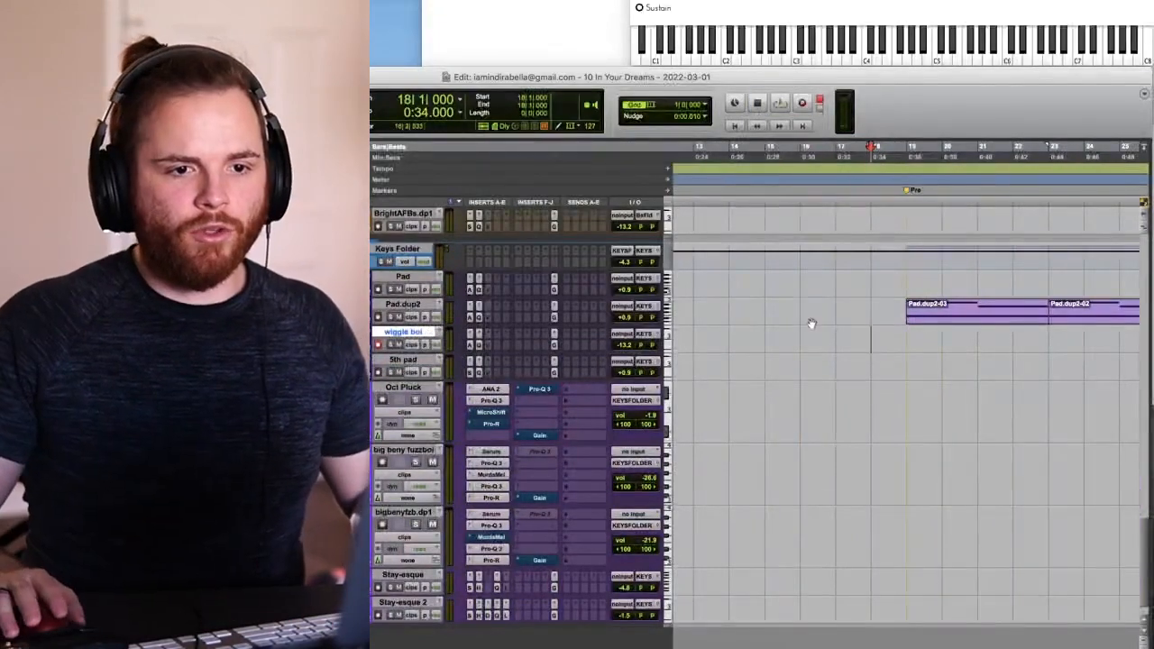
- Try recording a take on the wiggle boi track from bar 16, and delete the clip
key(super+space)
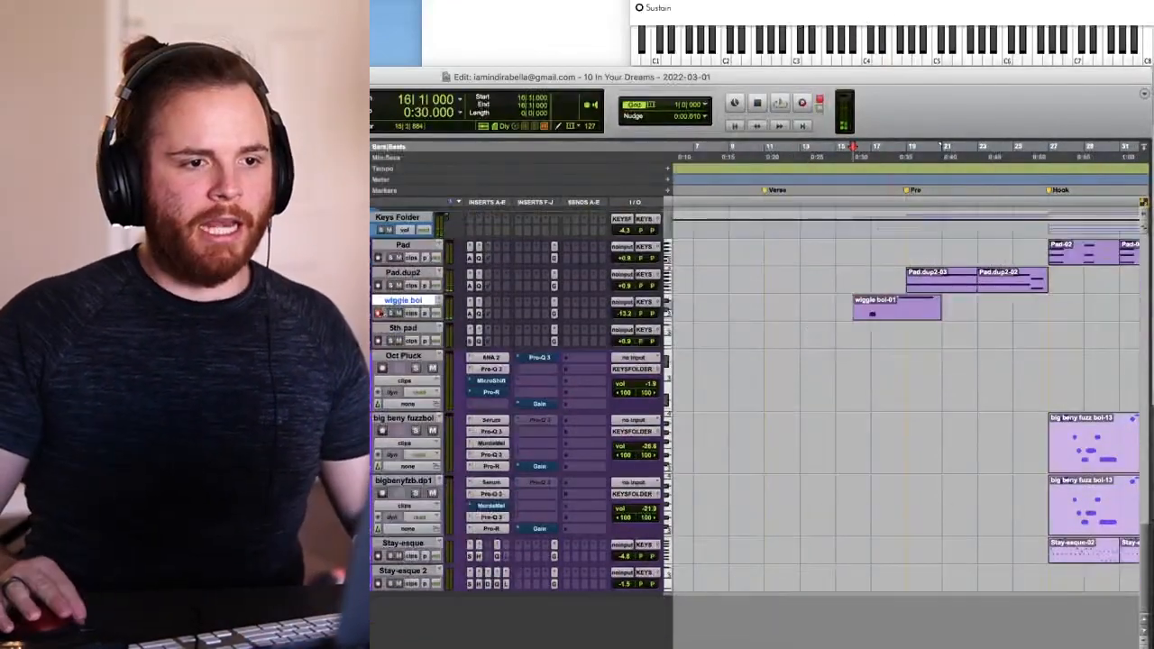
click(889, 311)
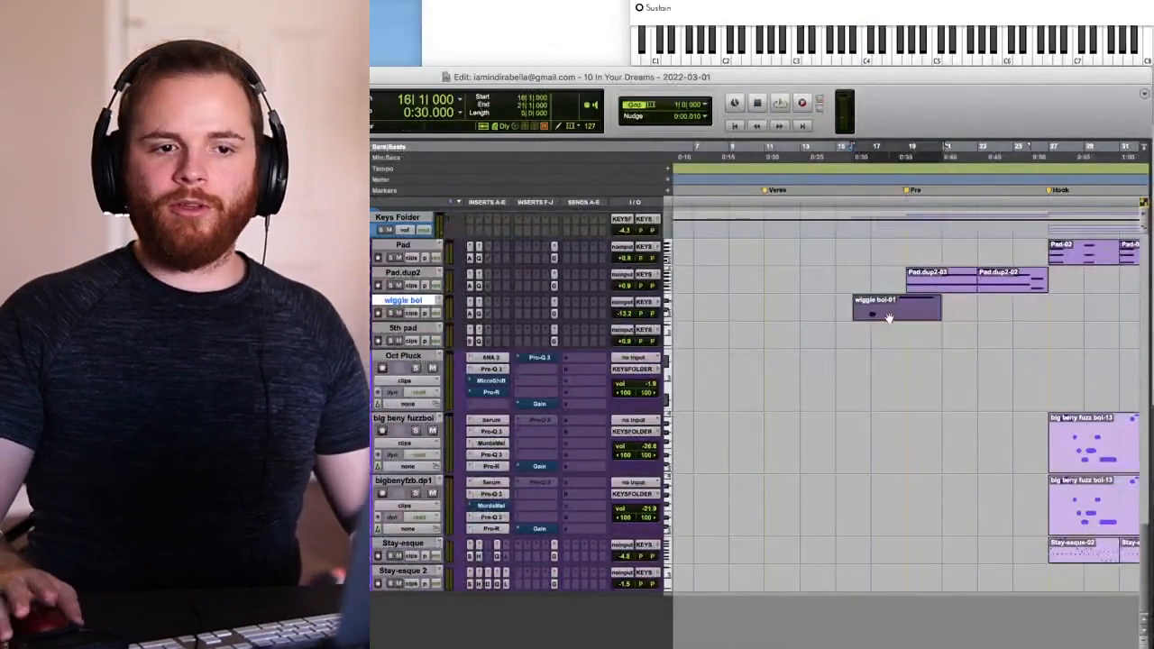
key(BackSpace)
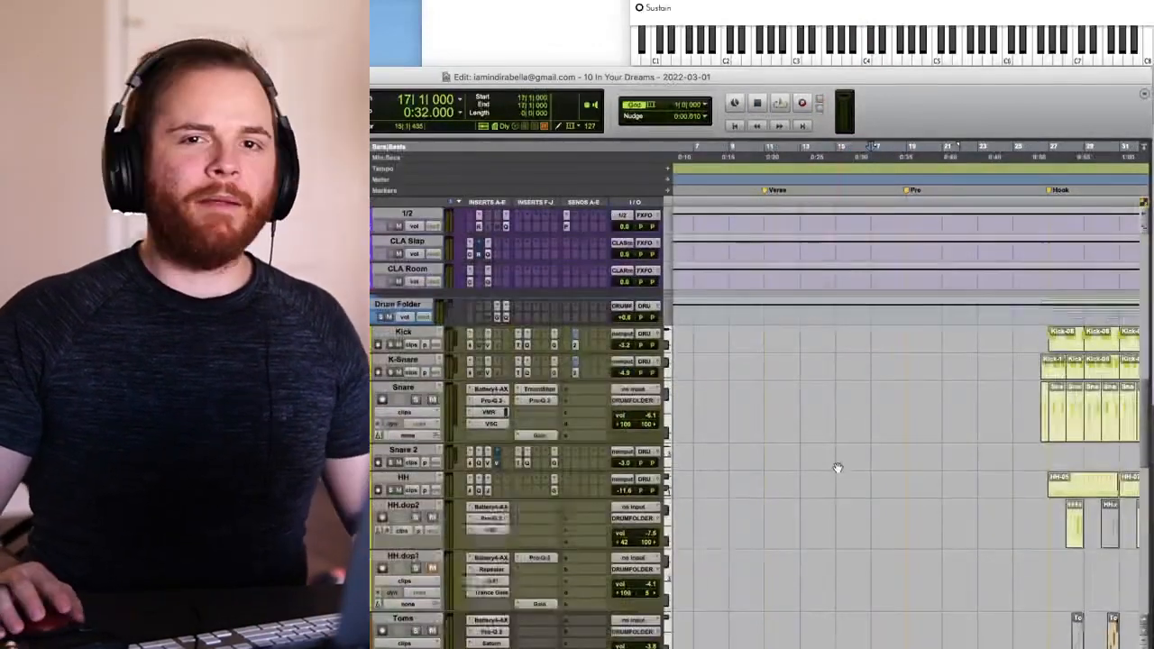
- Copy the hook's Kick, K-Snare and Snare clips from bars 27 to 35 to the start of the Verse at bar 11
scroll(895, 465, down, 2)
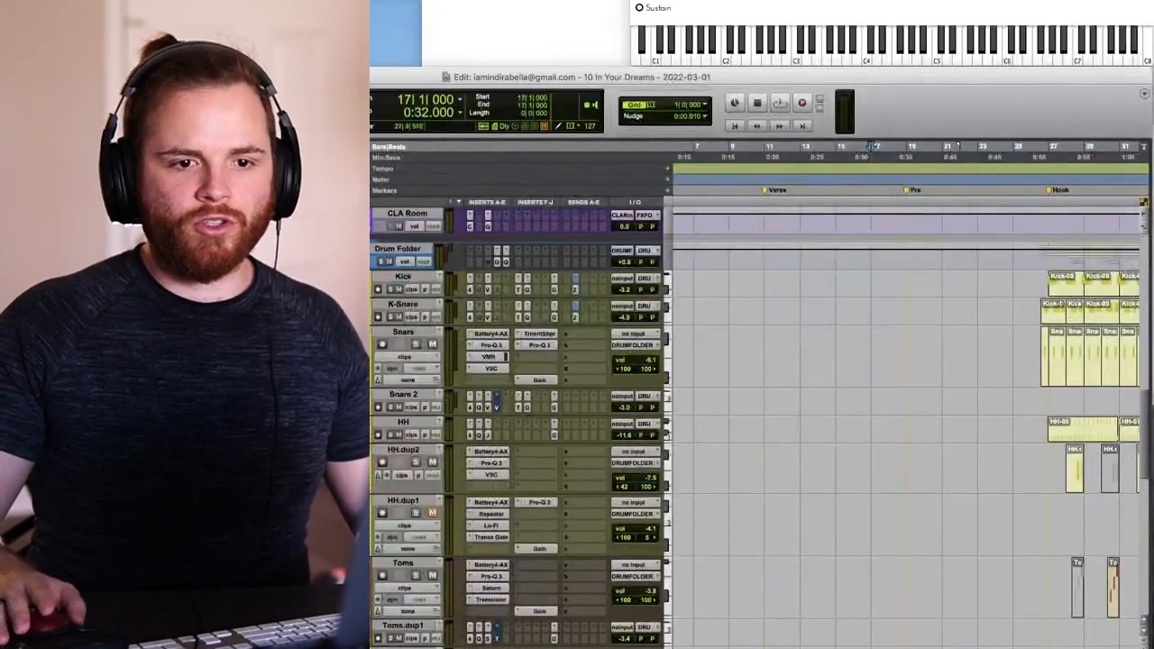
click(1067, 292)
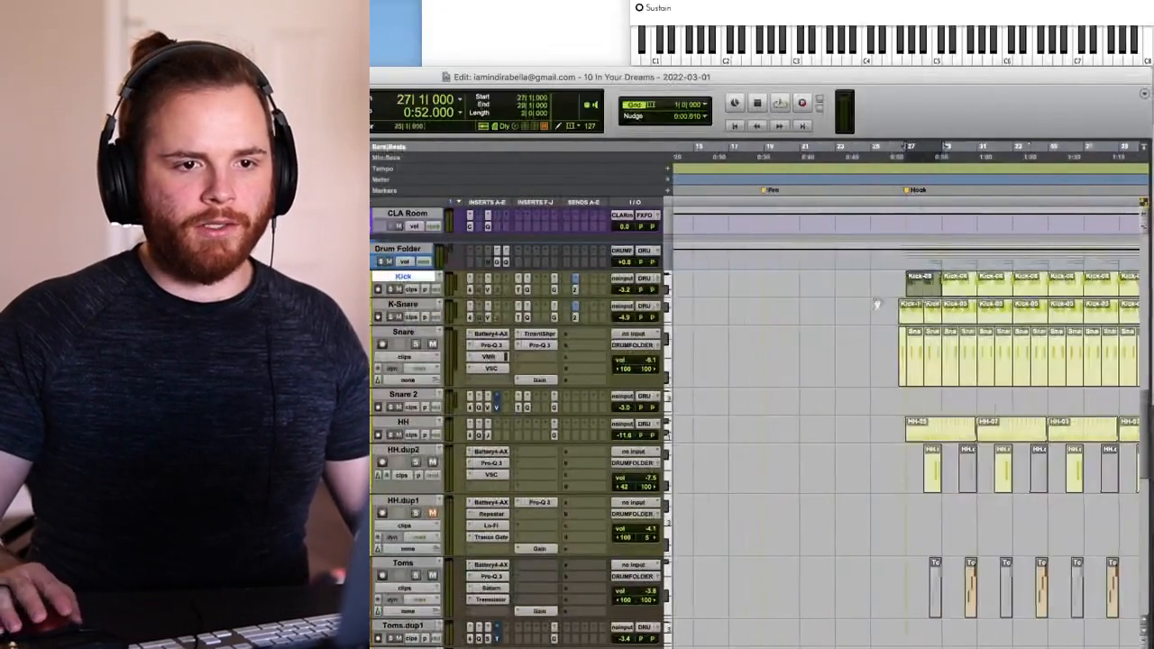
shift+click(1026, 288)
shift+click(1032, 315)
shift+click(1037, 367)
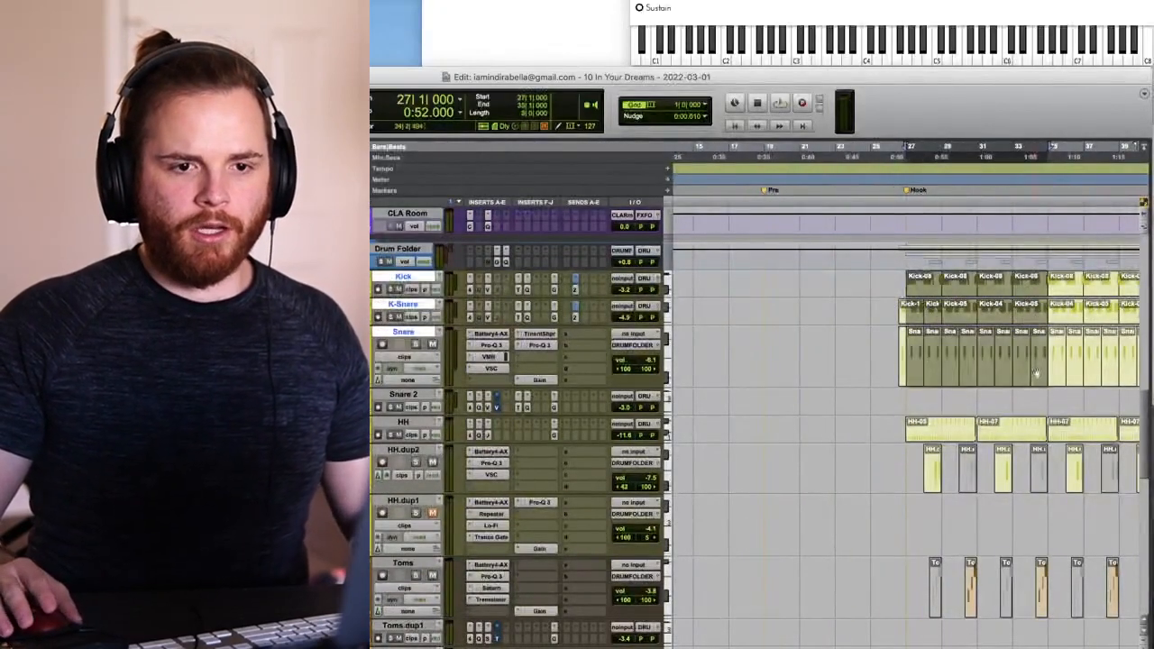
drag(1037, 372, 979, 386)
- Fill the empty bar 11 on K-Snare, and copy the hook's first HH clip twice to cover Verse bars 11 to 19
drag(836, 308, 855, 316)
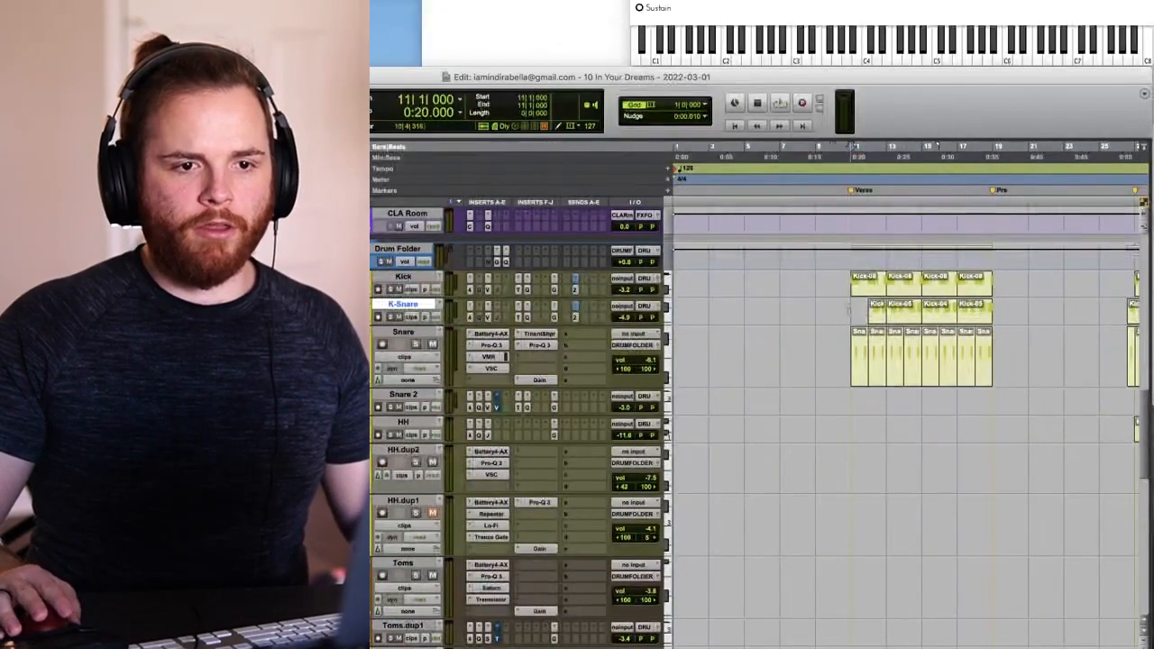
drag(919, 375, 776, 375)
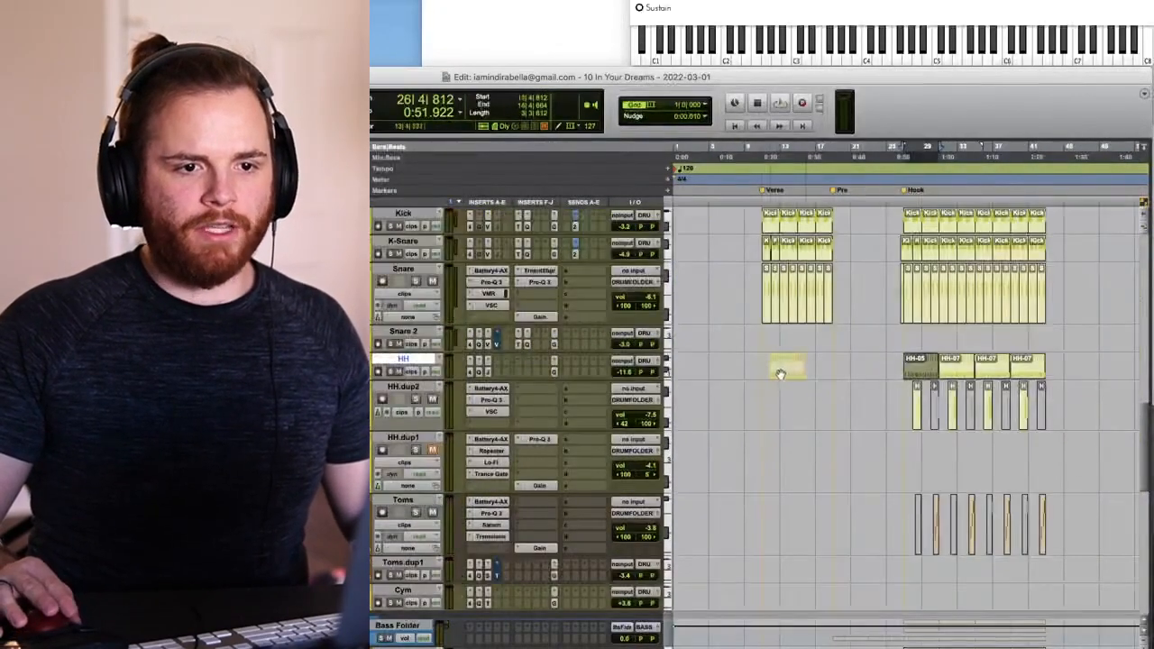
drag(777, 375, 813, 374)
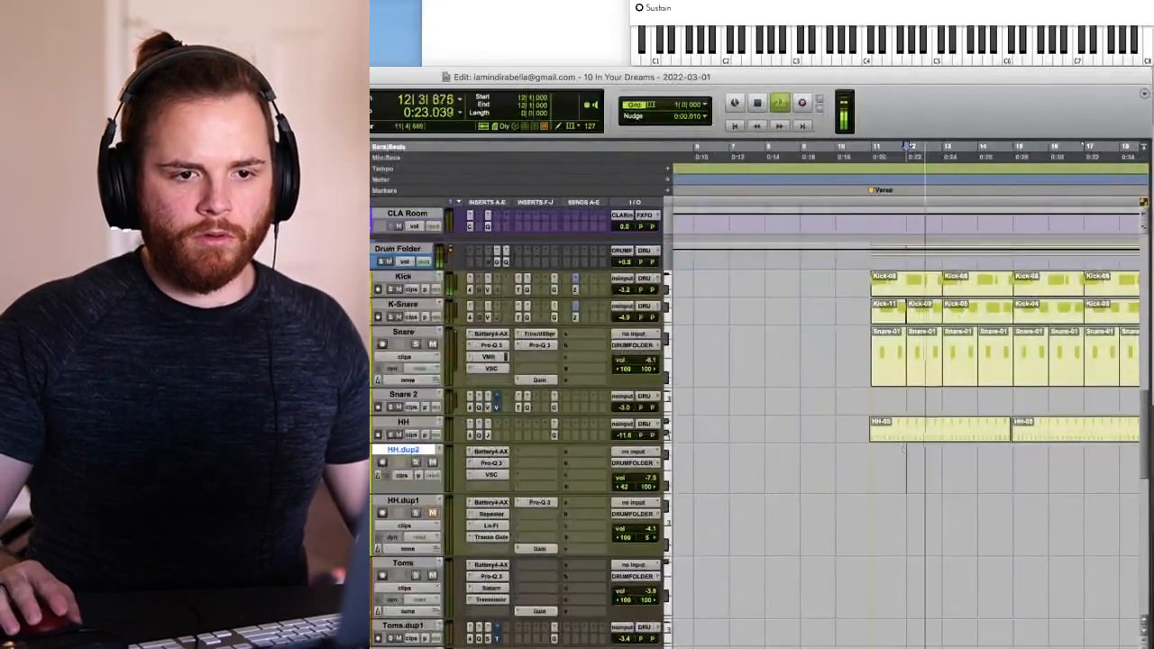
- Open the Verse HH clips in the MIDI editor, select the upper row of notes, play the part and close the editor
double_click(906, 439)
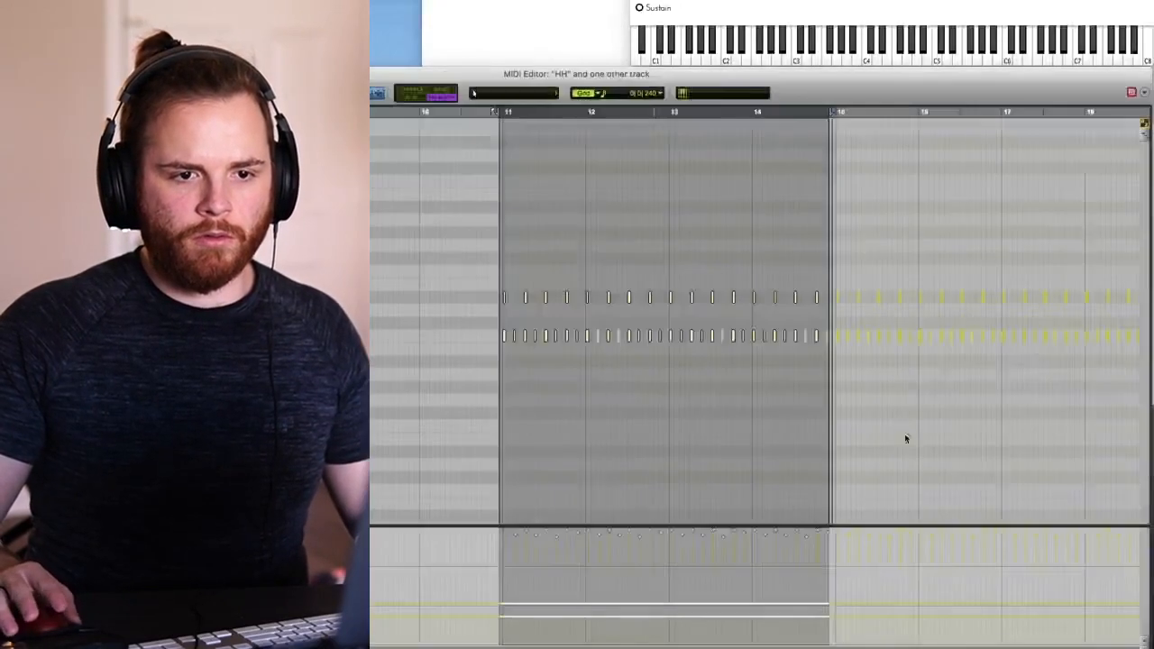
key(r)
drag(566, 262, 930, 307)
key(t)
key(t)
key(space)
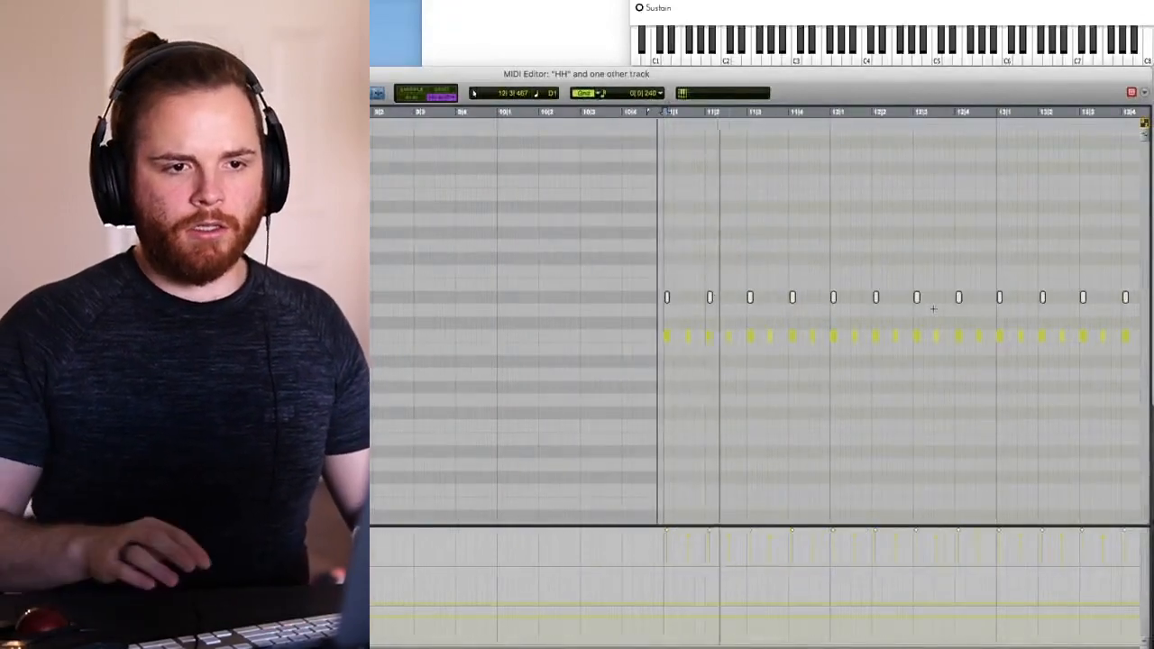
key(super+w)
- Mute the K-Snare clips in the Verse, bars 11 to 19, and play the section from bar 11
key(r)
key(t)
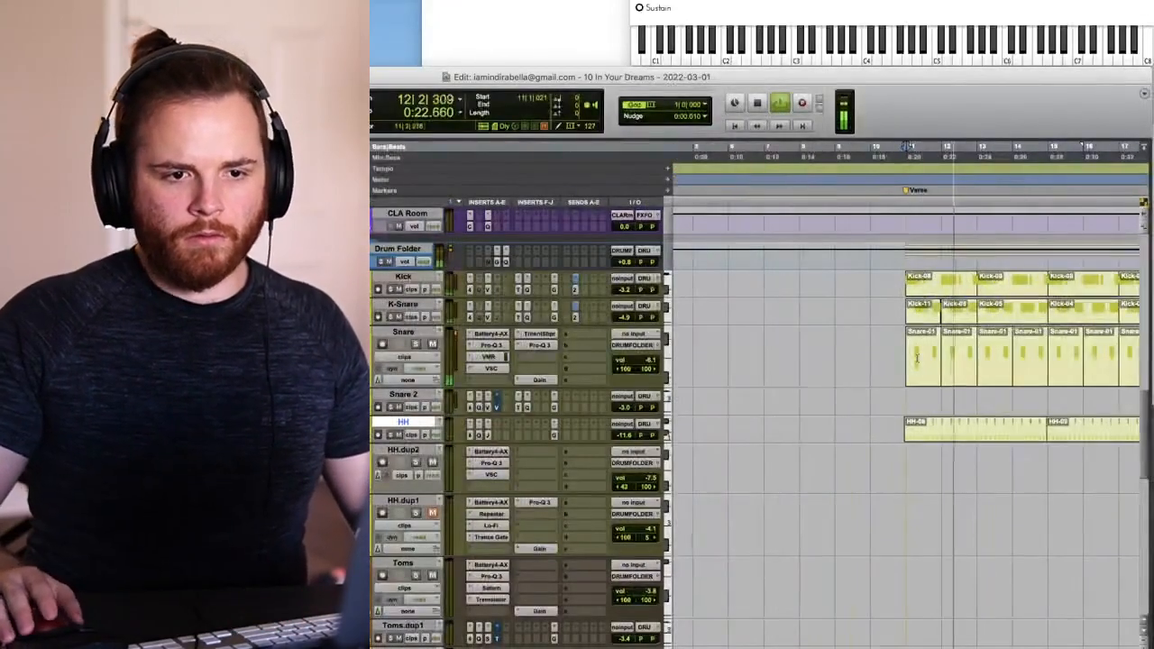
key(t)
click(899, 307)
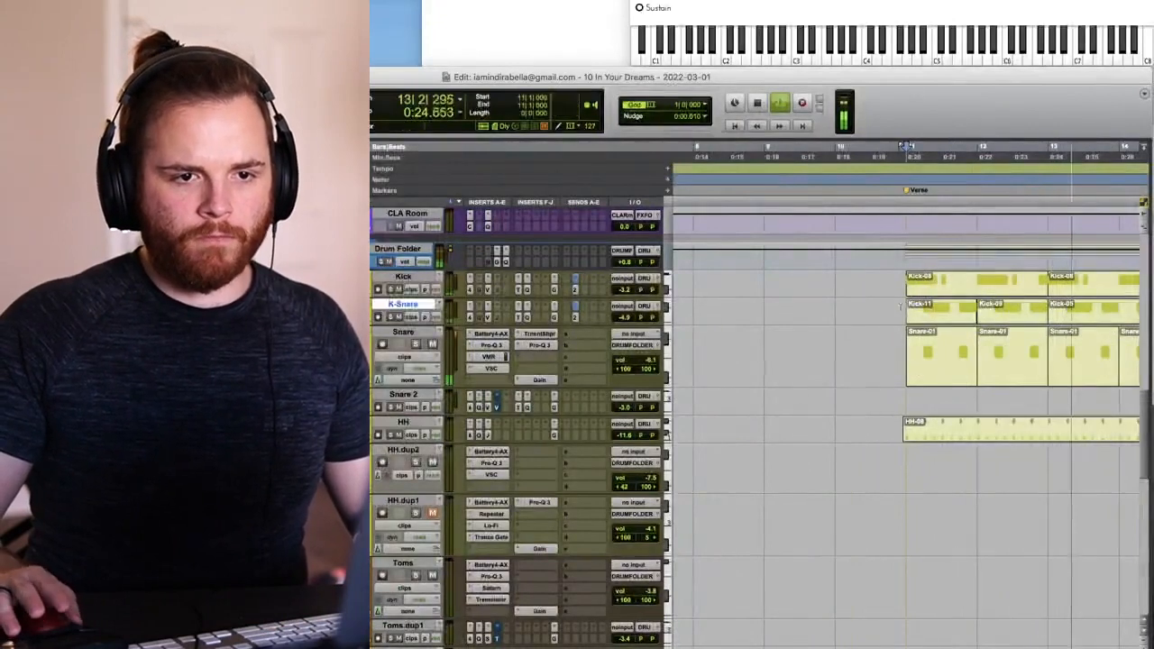
key(r)
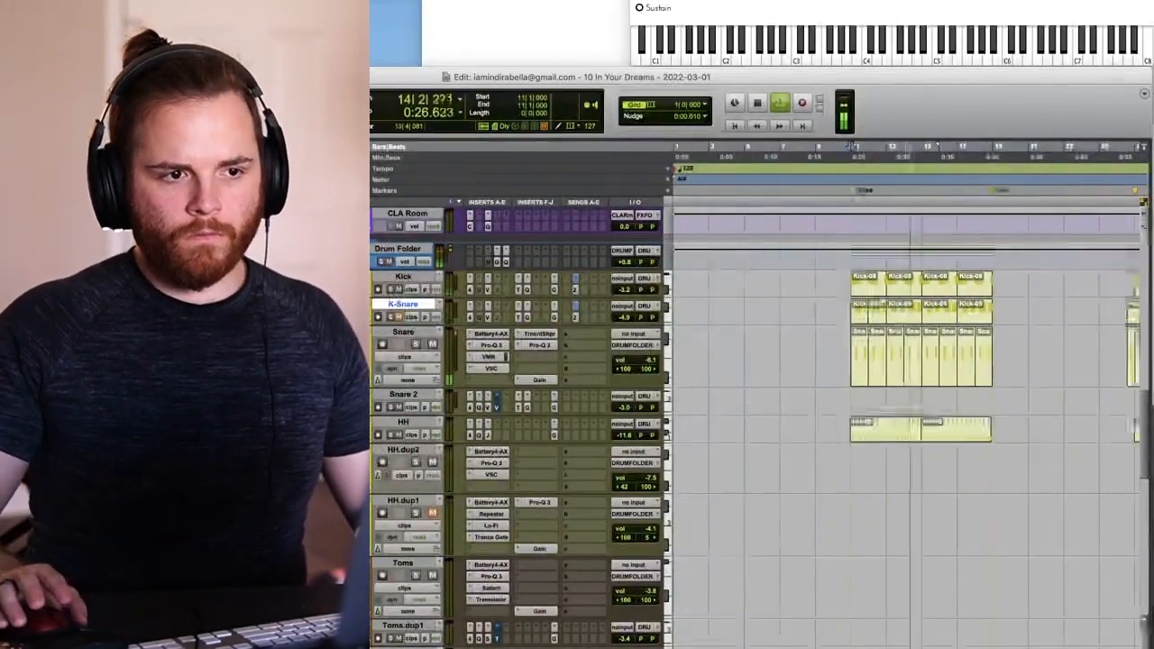
scroll(905, 309, right, 2)
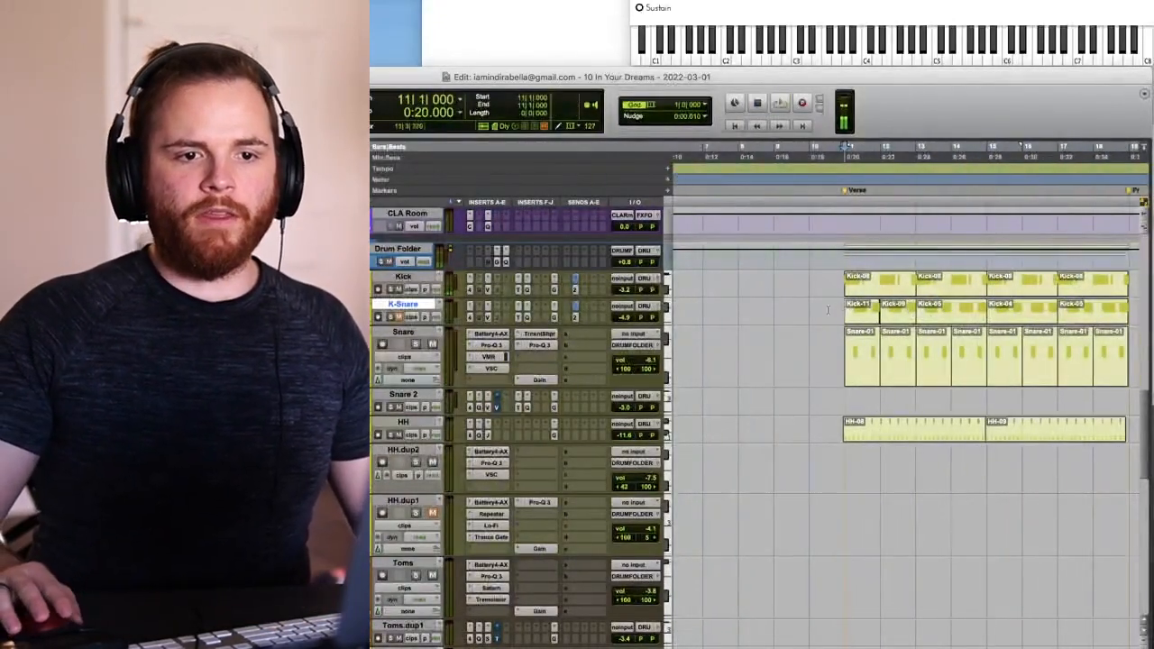
drag(827, 310, 1092, 310)
key(space)
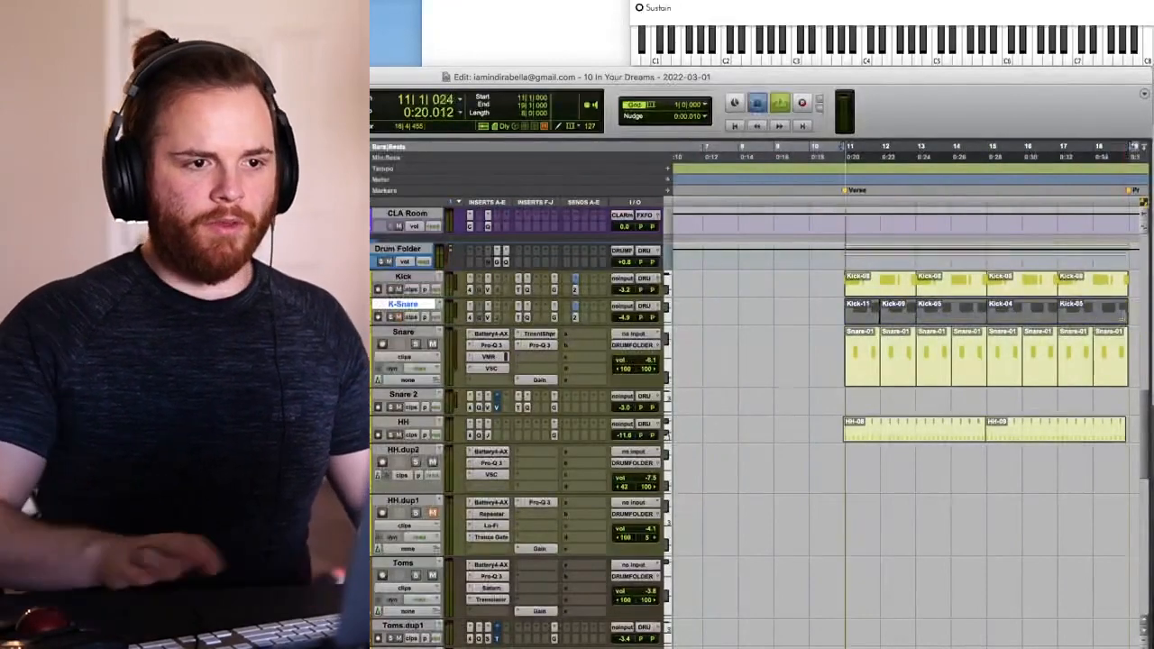
scroll(1007, 369, right, 5)
key(r)
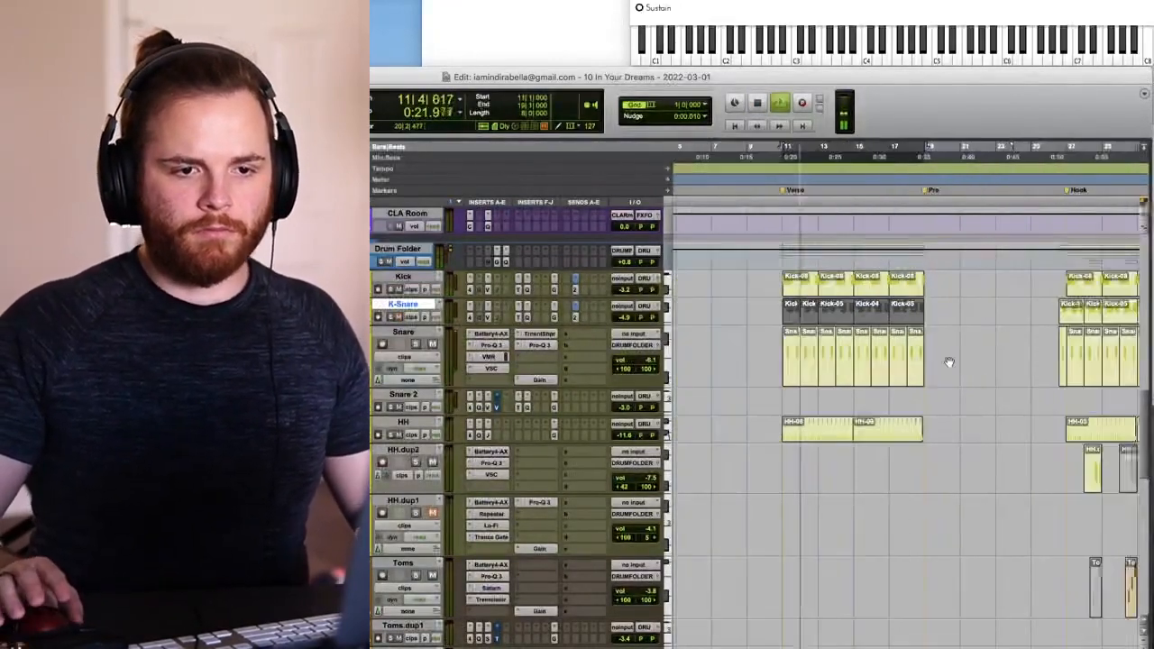
- Solo the Kick, K-Snare, Snare, Snare 2 and HH tracks, play the hook's drums from bar 27, and clear the solos
key(r)
key(space)
drag(903, 269, 1078, 429)
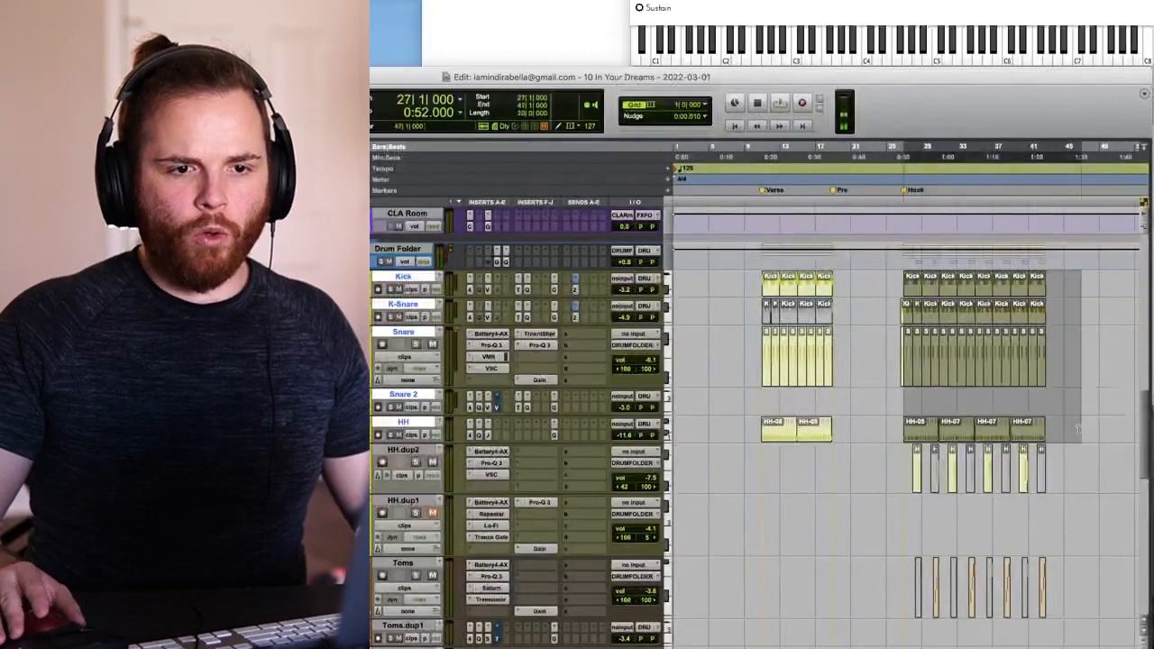
key(space)
key(t)
key(t)
key(t)
key(t)
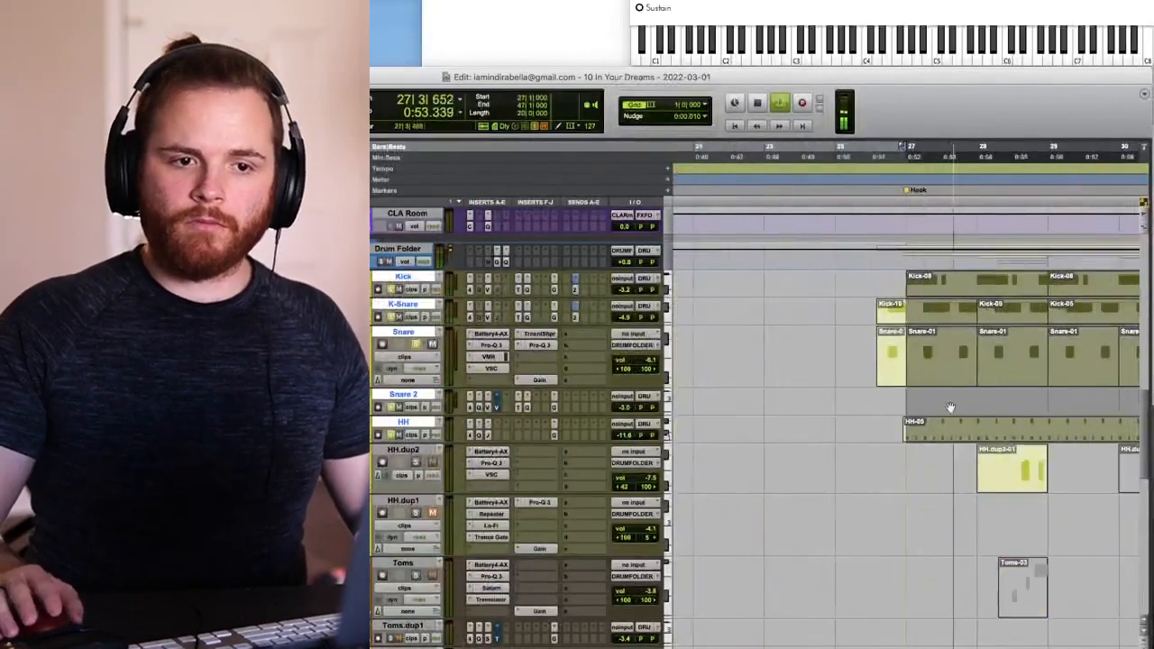
key(r)
key(r)
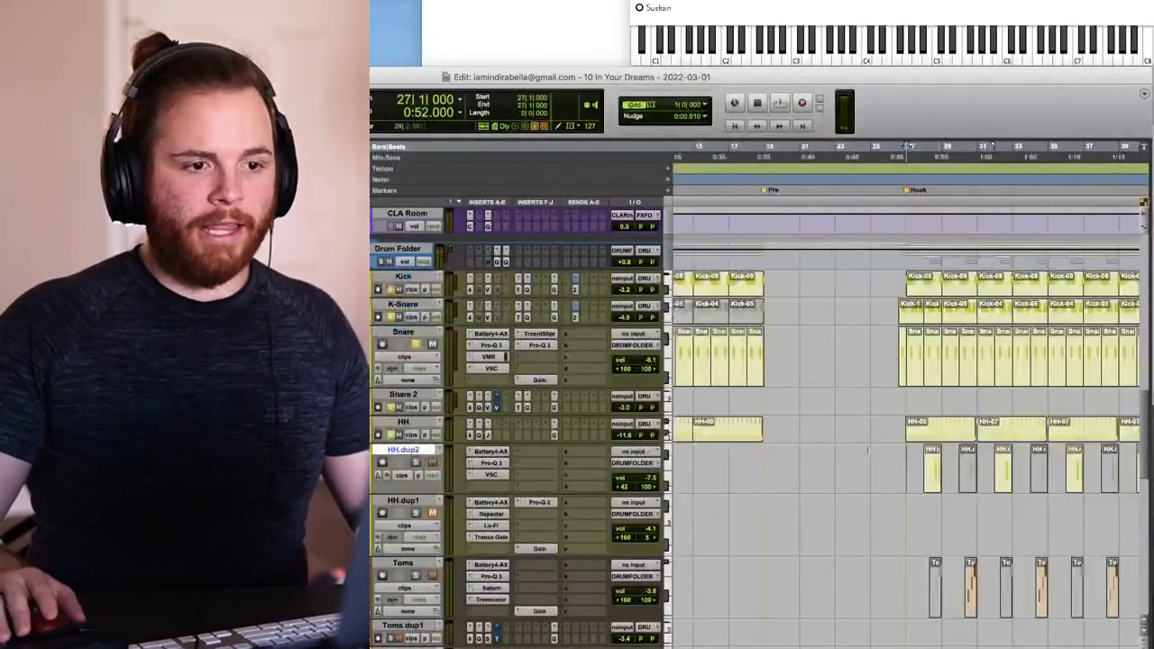
key(r)
key(t)
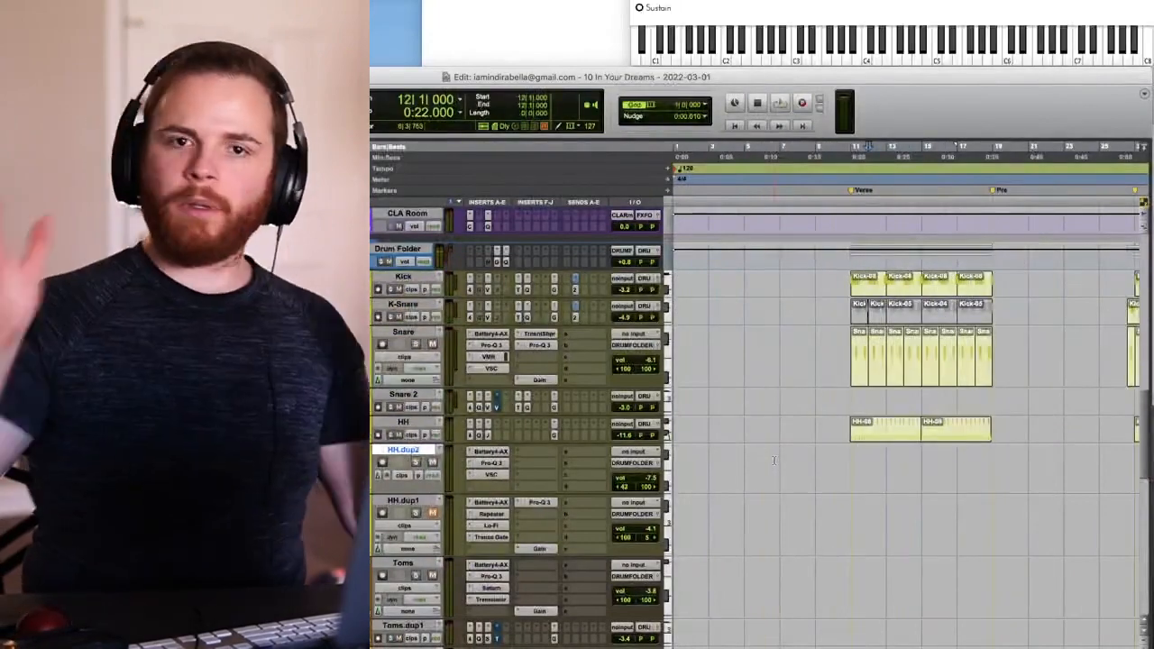
- Copy the hook's orange Toms fill clip into the Verse at the end of bar 14 and again at the end of bar 18
scroll(780, 449, down, 6)
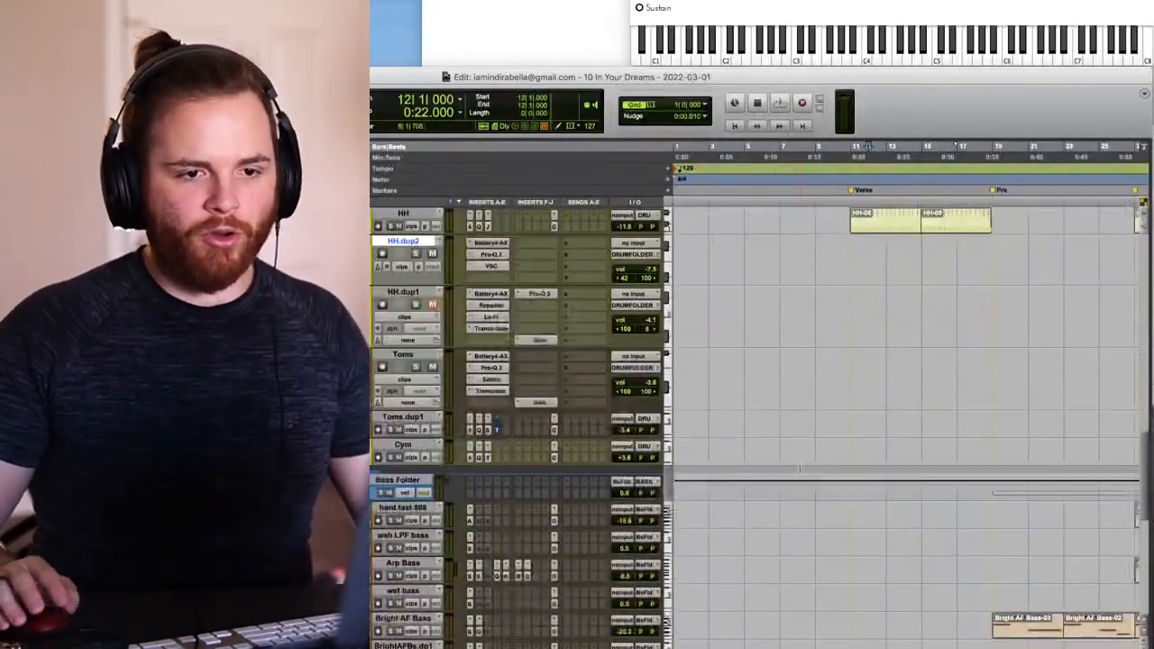
key(r)
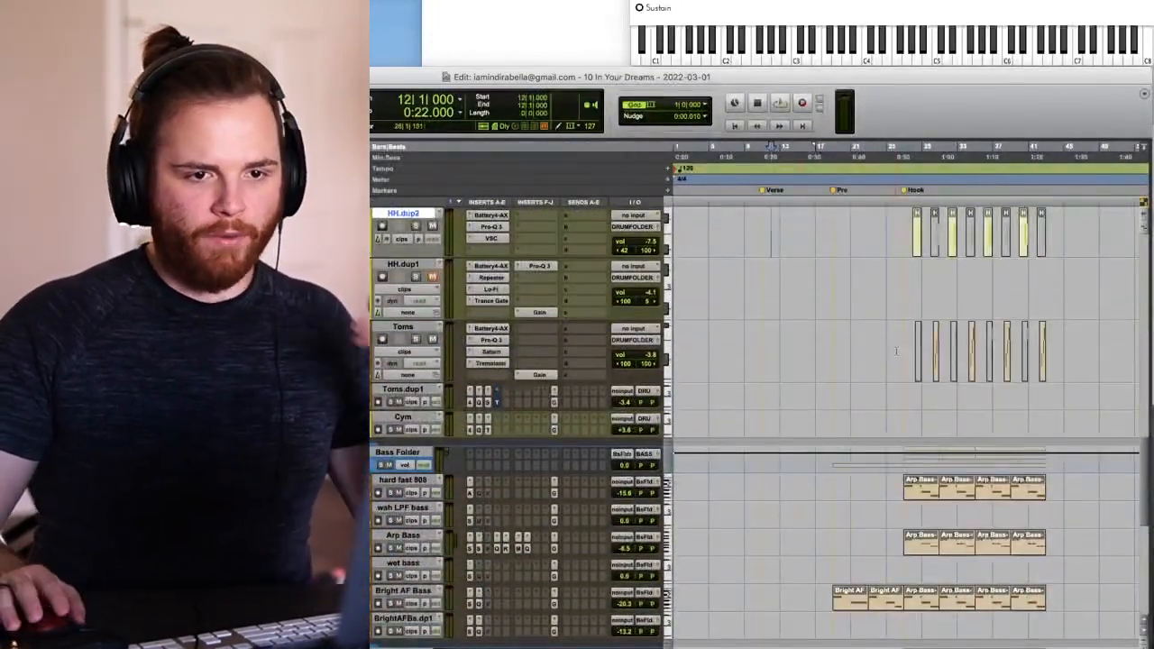
click(934, 368)
scroll(934, 368, up, 2)
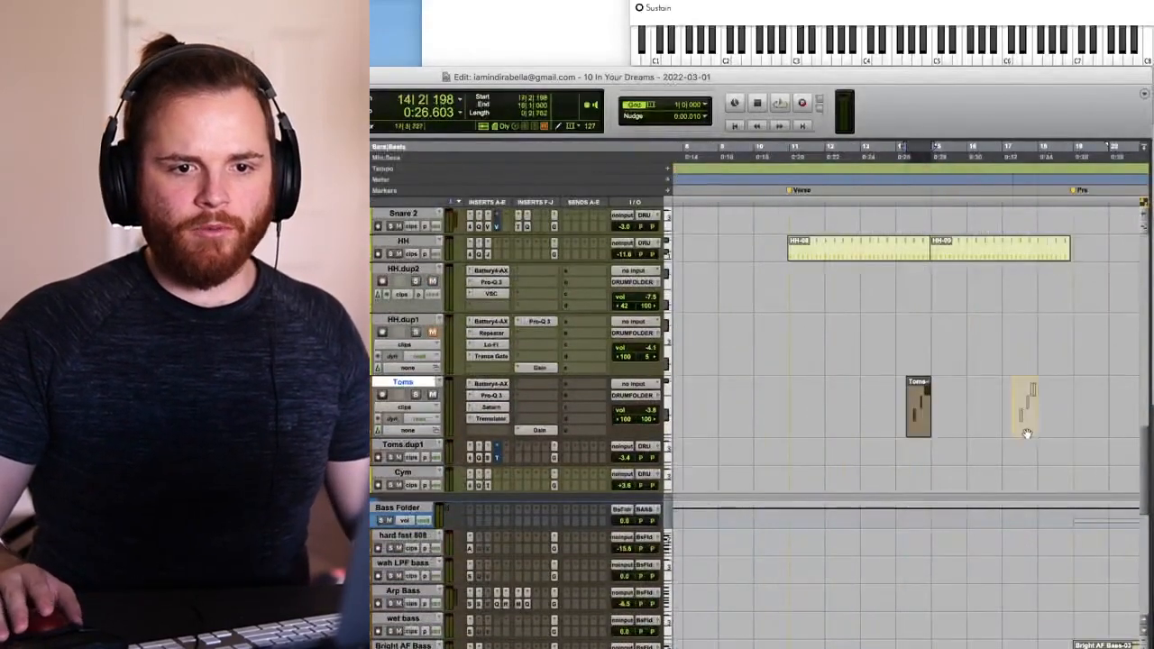
drag(1026, 433, 1067, 420)
key(r)
- Copy the hook's first Arp Bass and Bright AF Bass clips to bar 15 of the Verse, and mute the Bright AF Bass copy
scroll(1067, 420, down, 1)
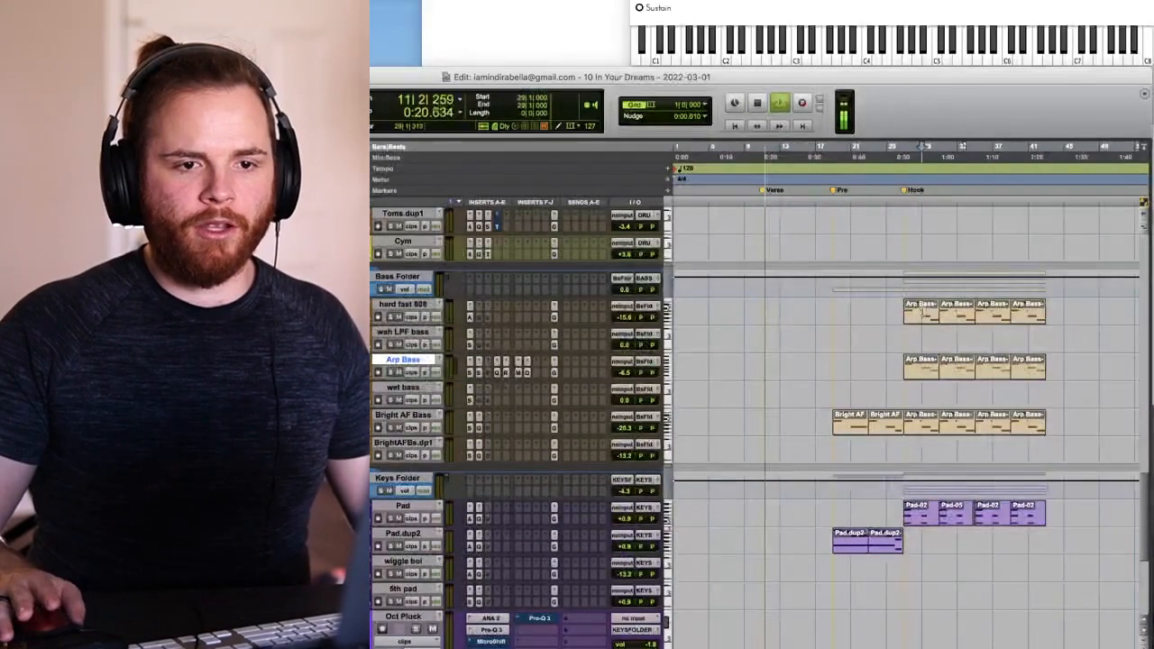
click(921, 316)
key(space)
click(928, 390)
click(921, 382)
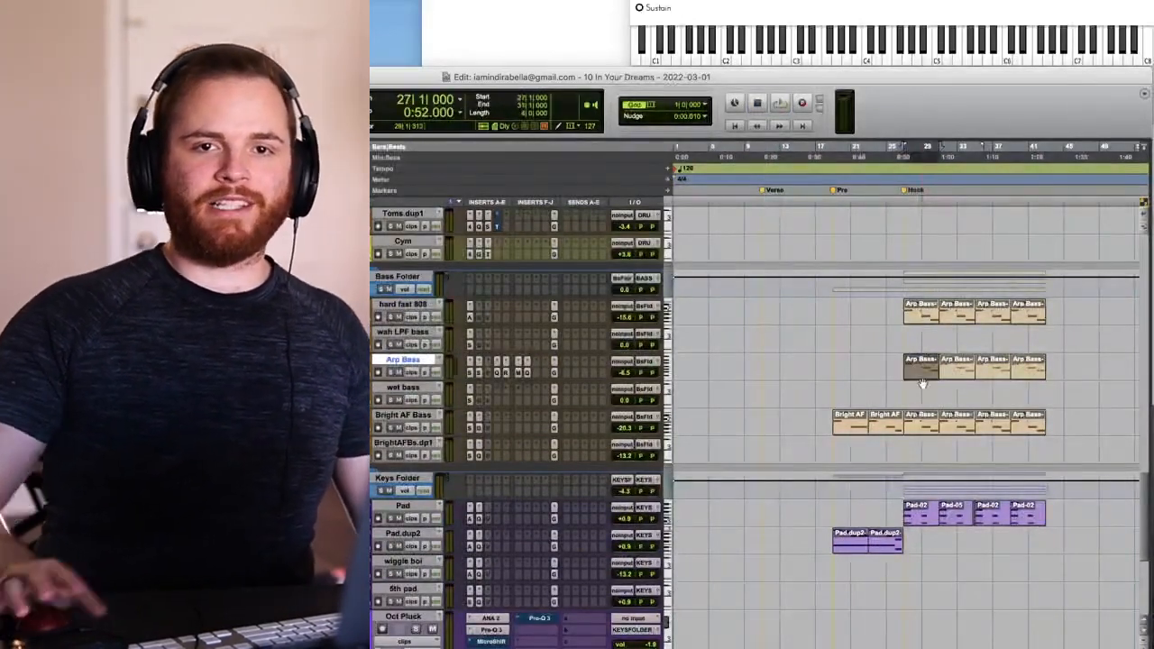
drag(925, 429, 817, 414)
key(t)
key(t)
click(870, 423)
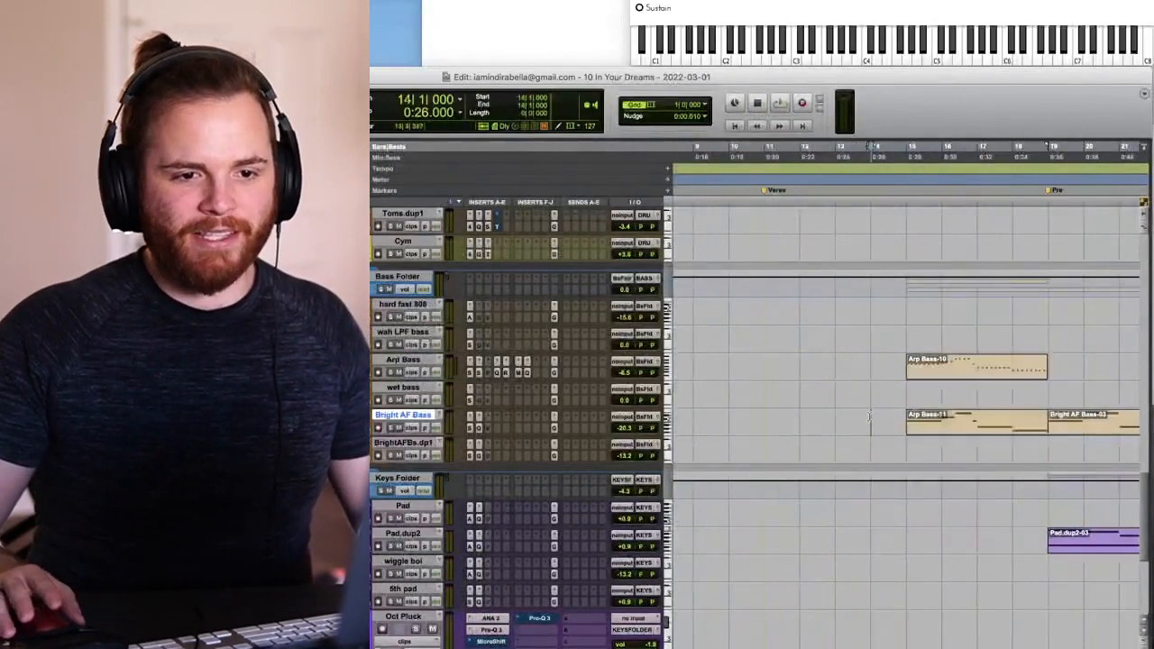
click(983, 433)
- Move the Verse's Arp Bass clip from bar 15 to bar 11, play it, and duplicate it at bar 15
click(940, 372)
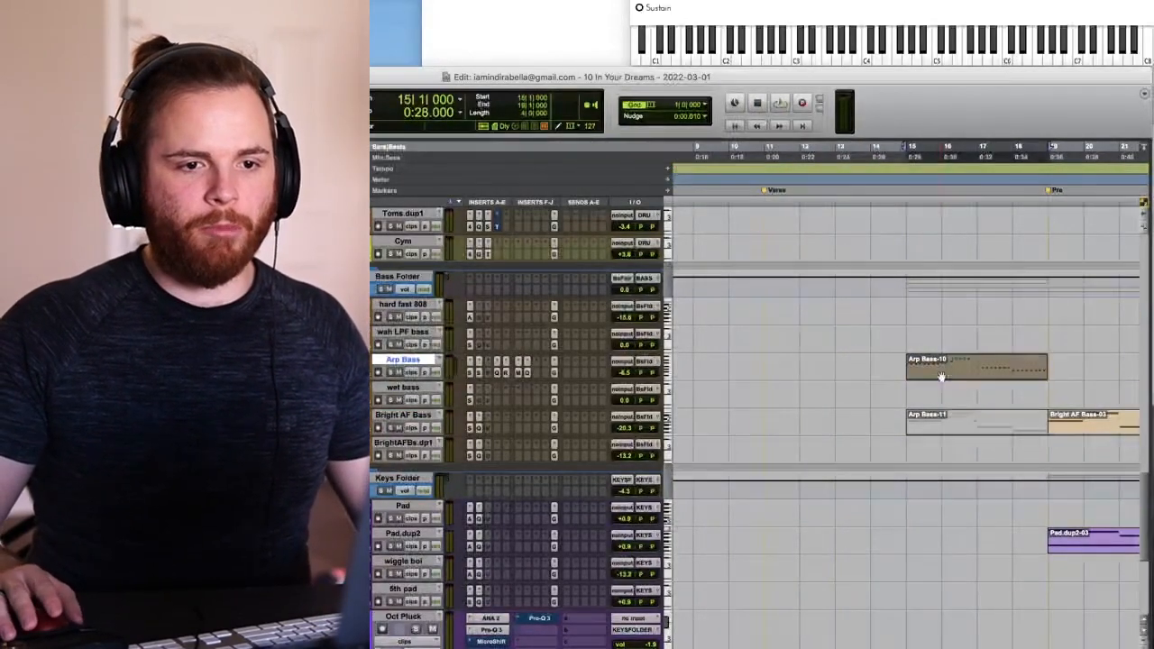
drag(940, 375, 792, 375)
key(space)
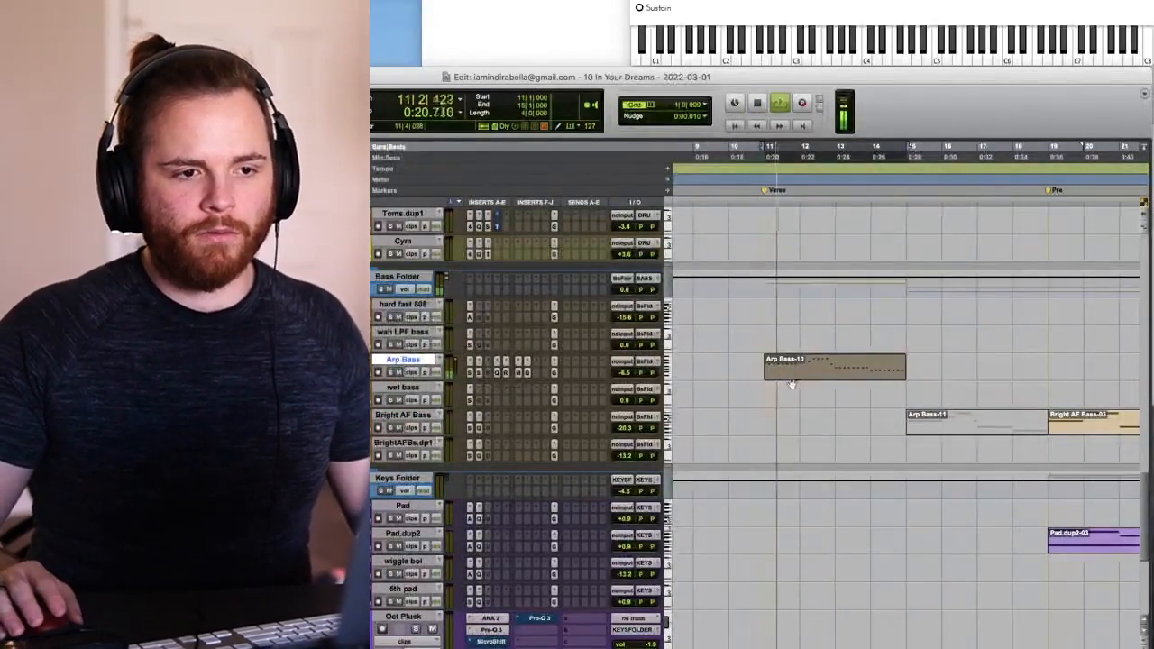
scroll(793, 378, up, 3)
scroll(822, 479, up, 1)
key(super+d)
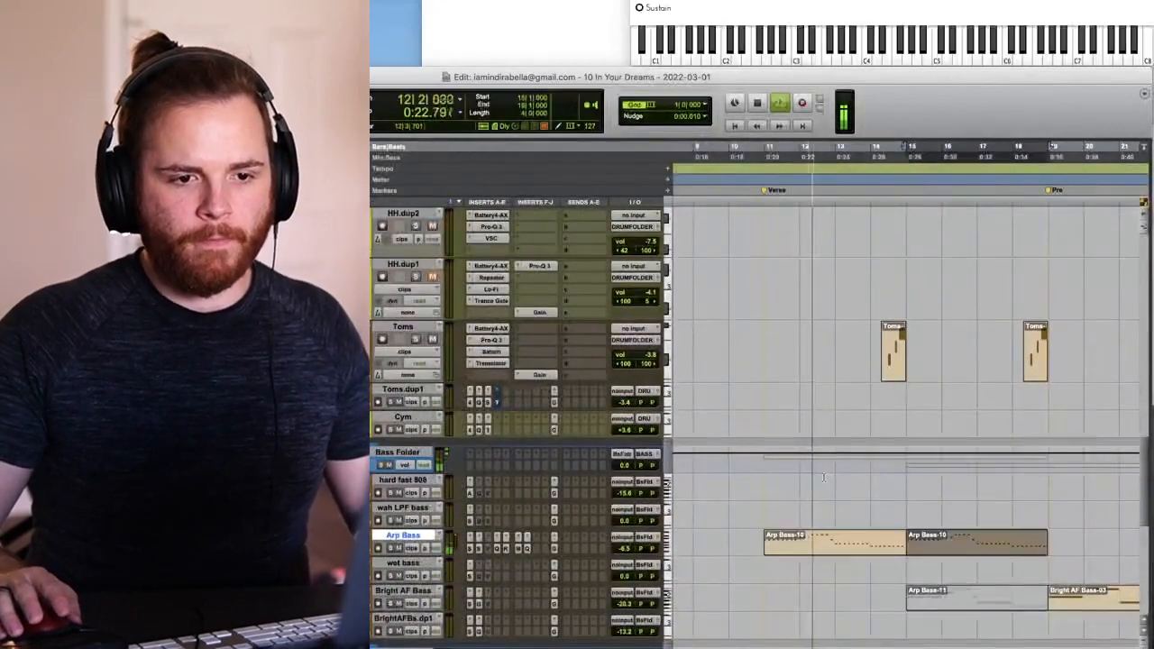
- Listen to the Verse's Arp Bass clips, and play the hook's bass tracks from bar 27
key(super+bracketleft)
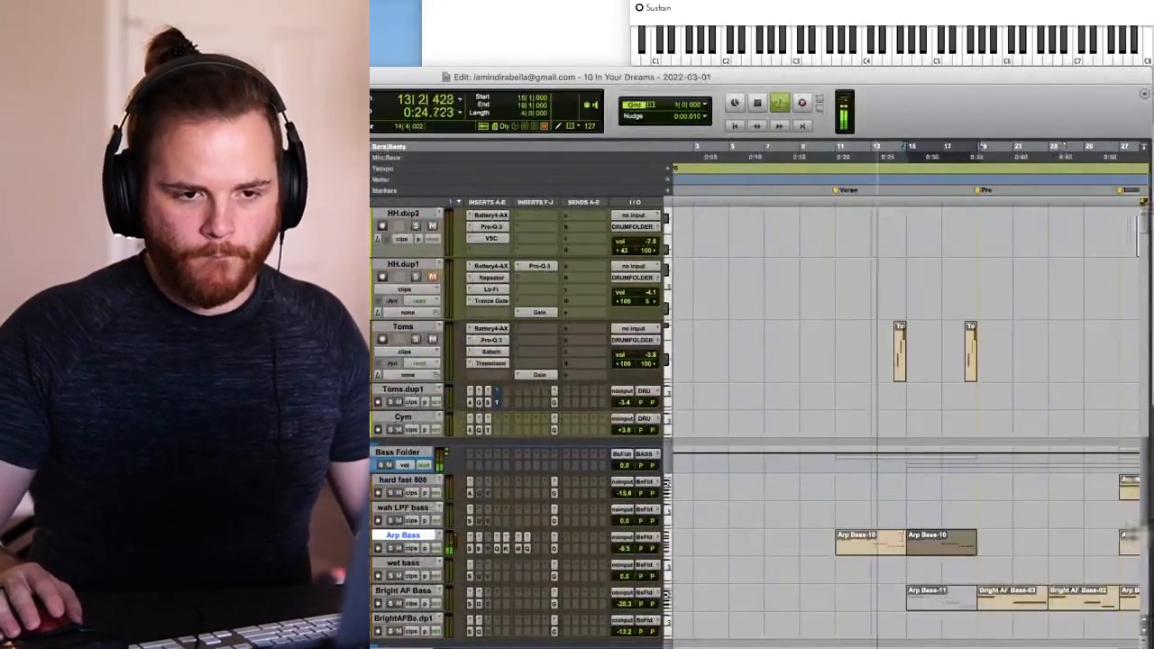
click(877, 506)
key(super+bracketright)
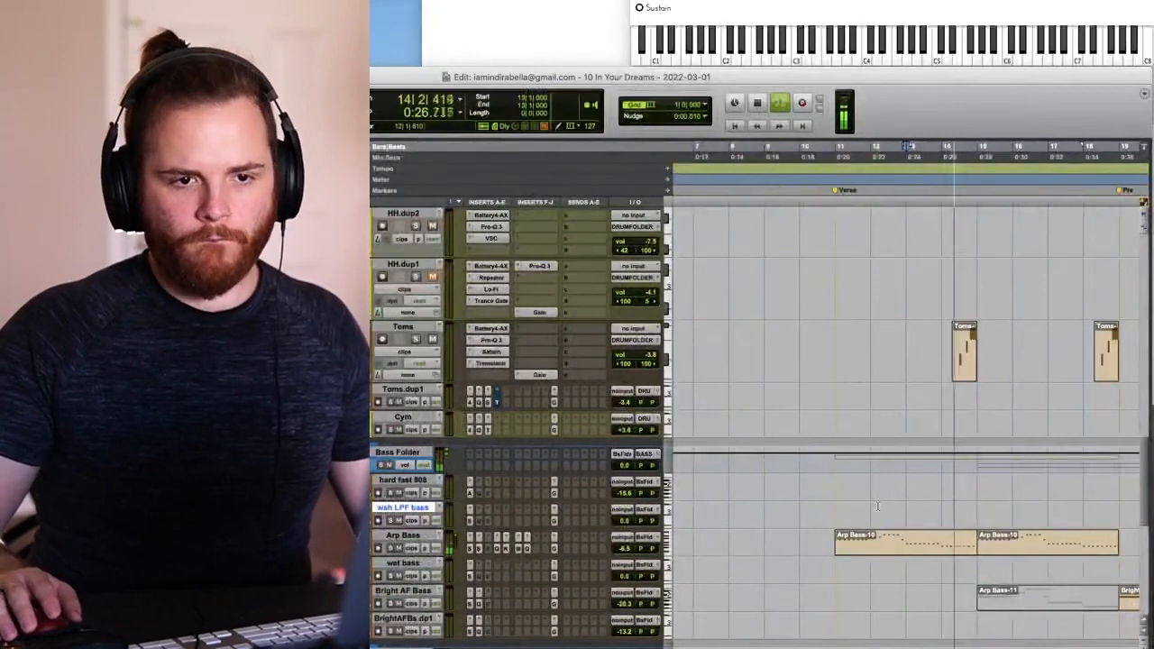
key(super+bracketleft)
key(super+bracketleft)
key(space)
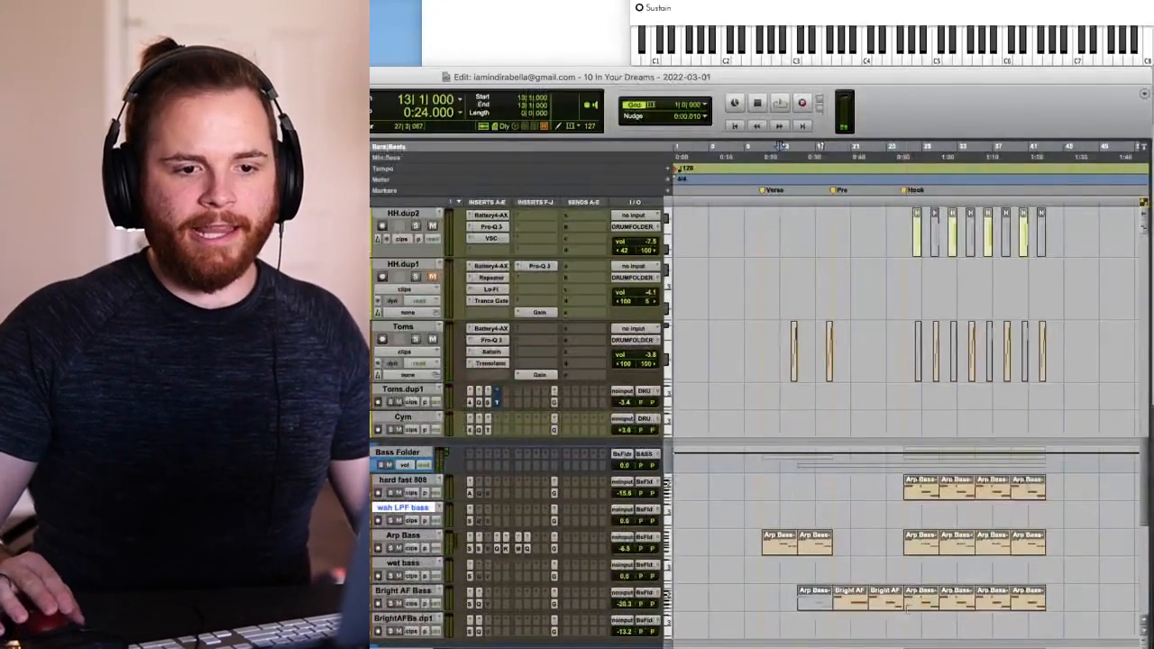
drag(904, 631, 1074, 486)
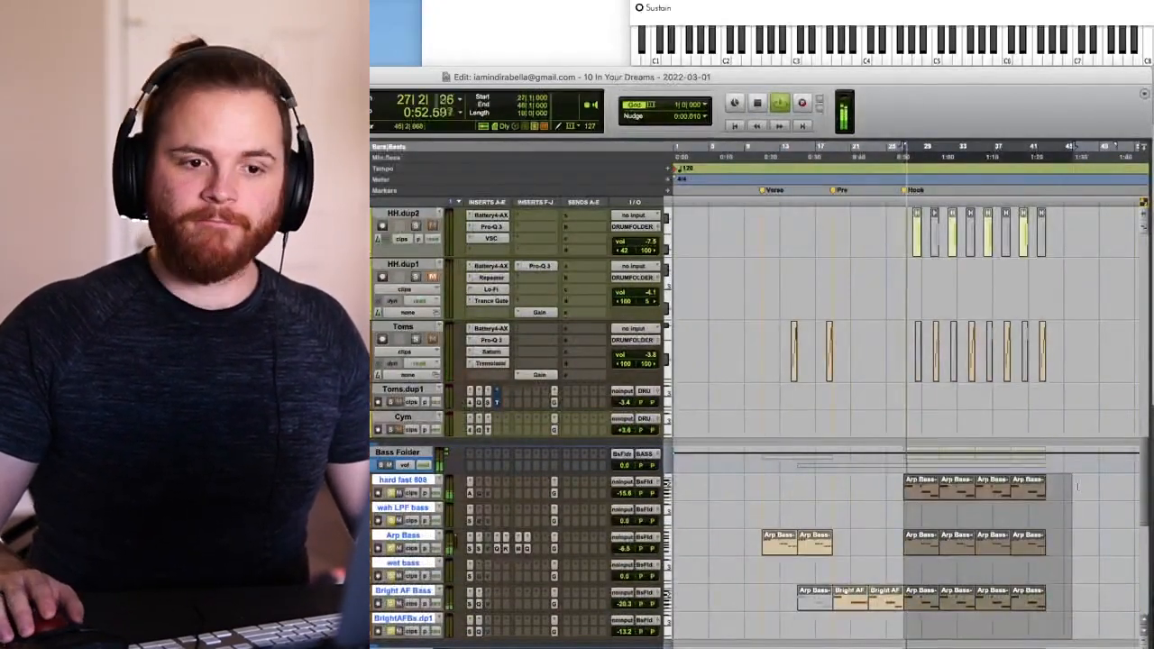
key(space)
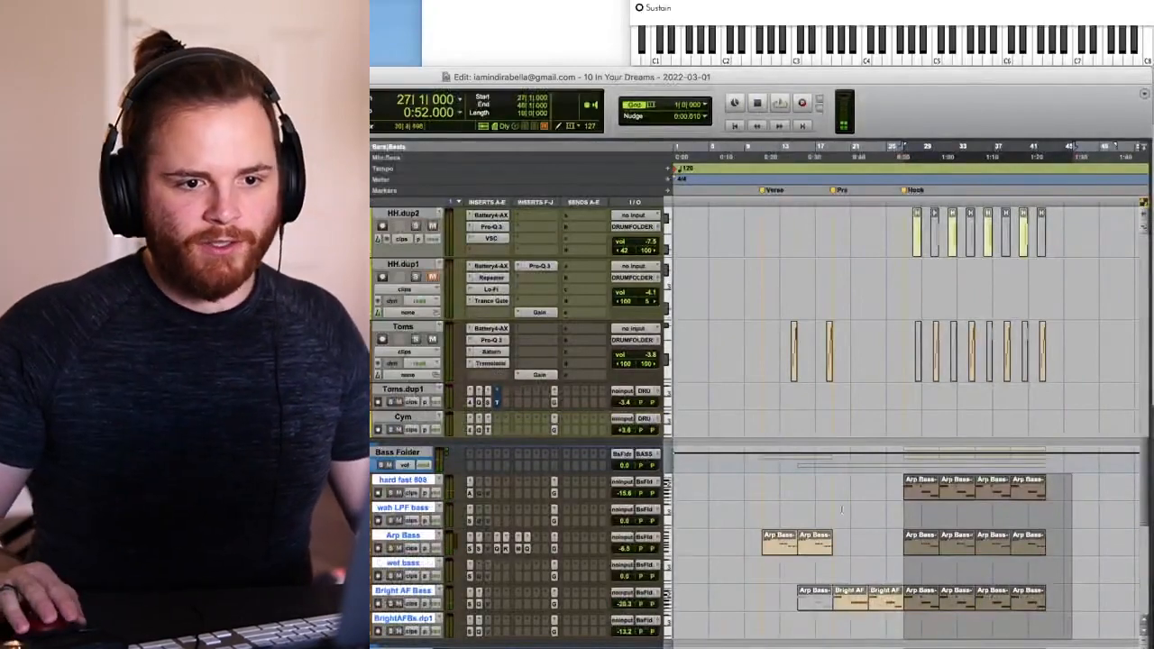
- Copy the hook's first two Stay-esque clips to bar 11 at the start of the Verse and play them
click(814, 512)
key(t)
scroll(813, 514, down, 8)
scroll(813, 514, up, 3)
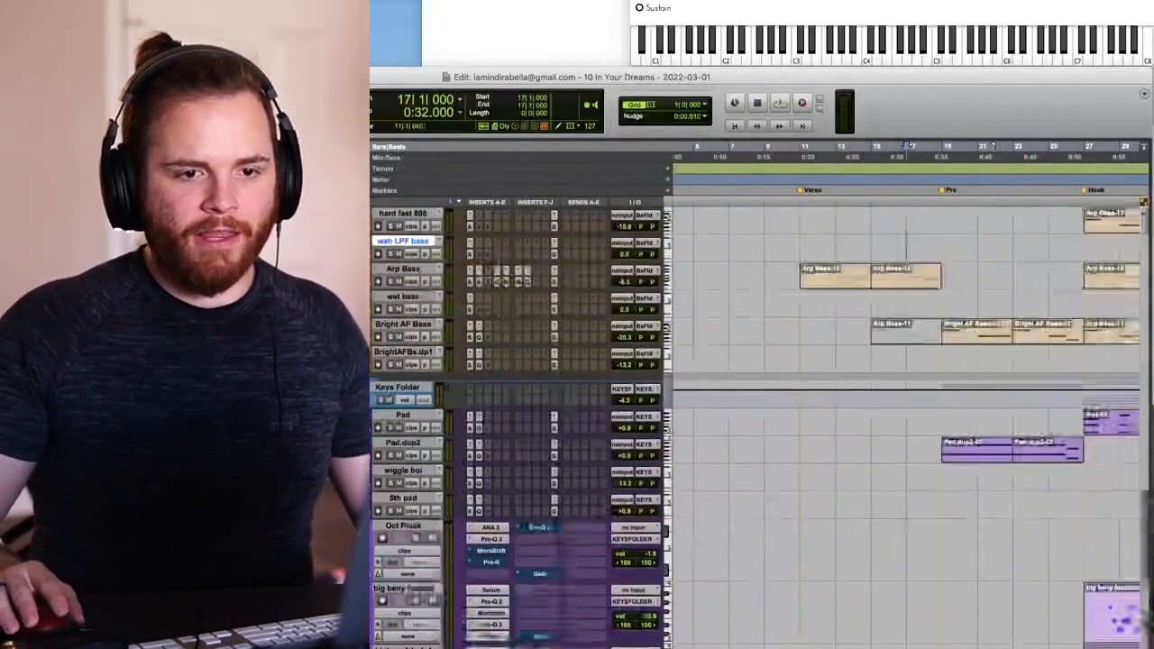
key(r)
scroll(853, 484, down, 5)
click(920, 482)
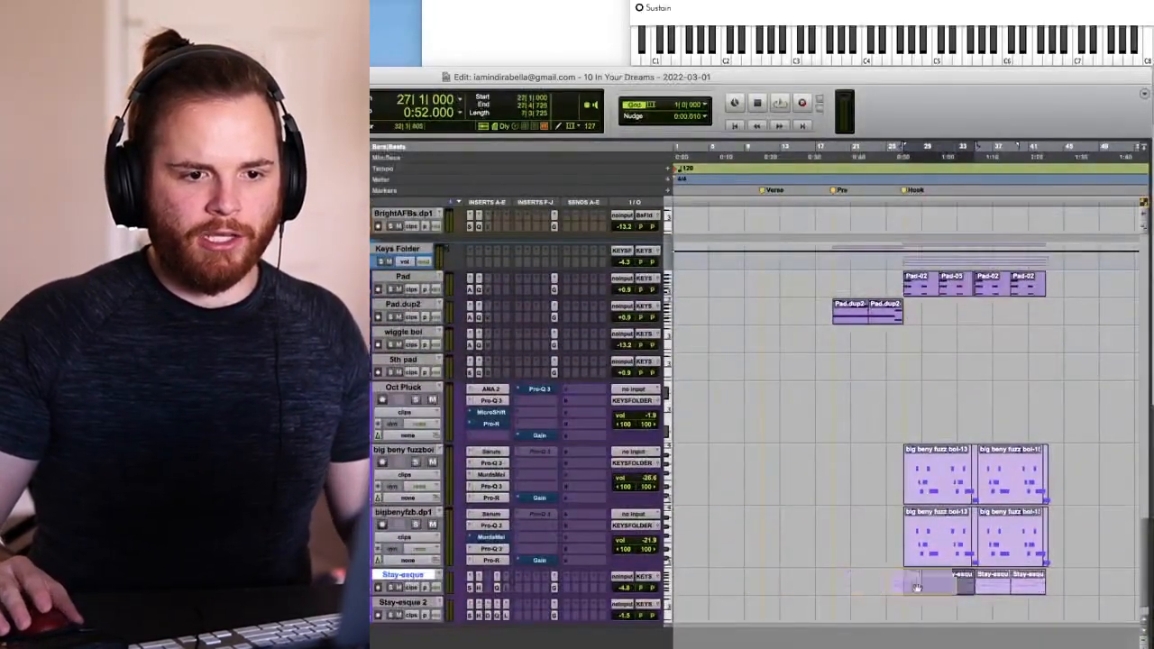
drag(811, 584, 811, 582)
key(t)
key(space)
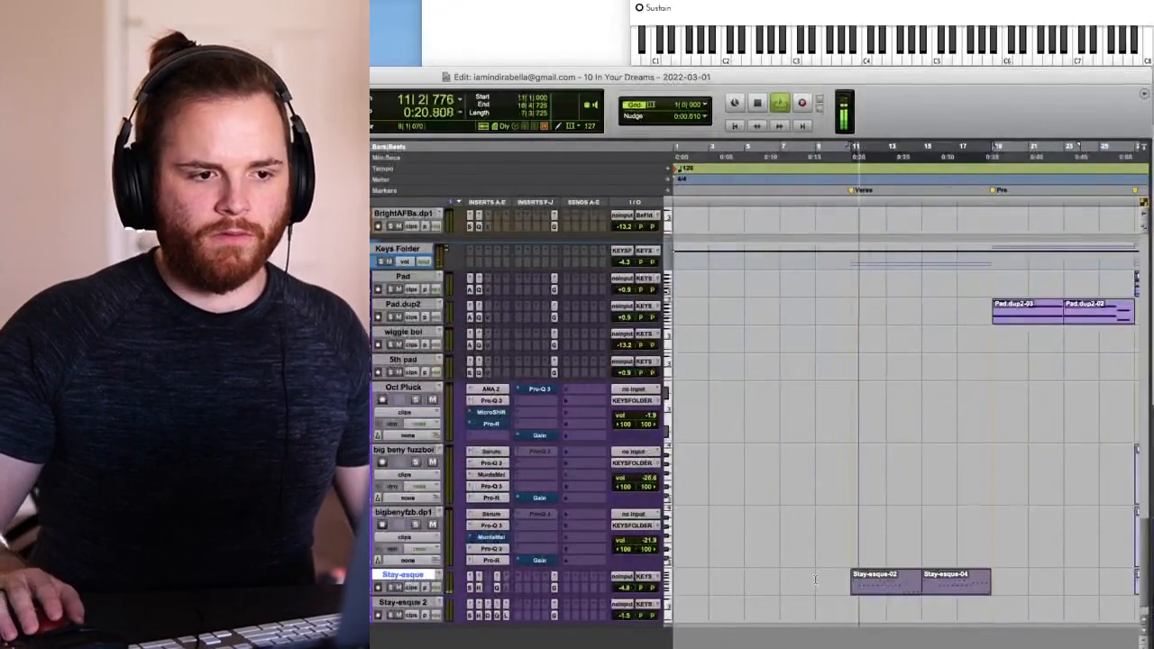
- Duplicate the Stay-esque track with its playlists, automation, inserts, sends and group assignments, inserting the copy after the selected track
key(r)
key(r)
key(r)
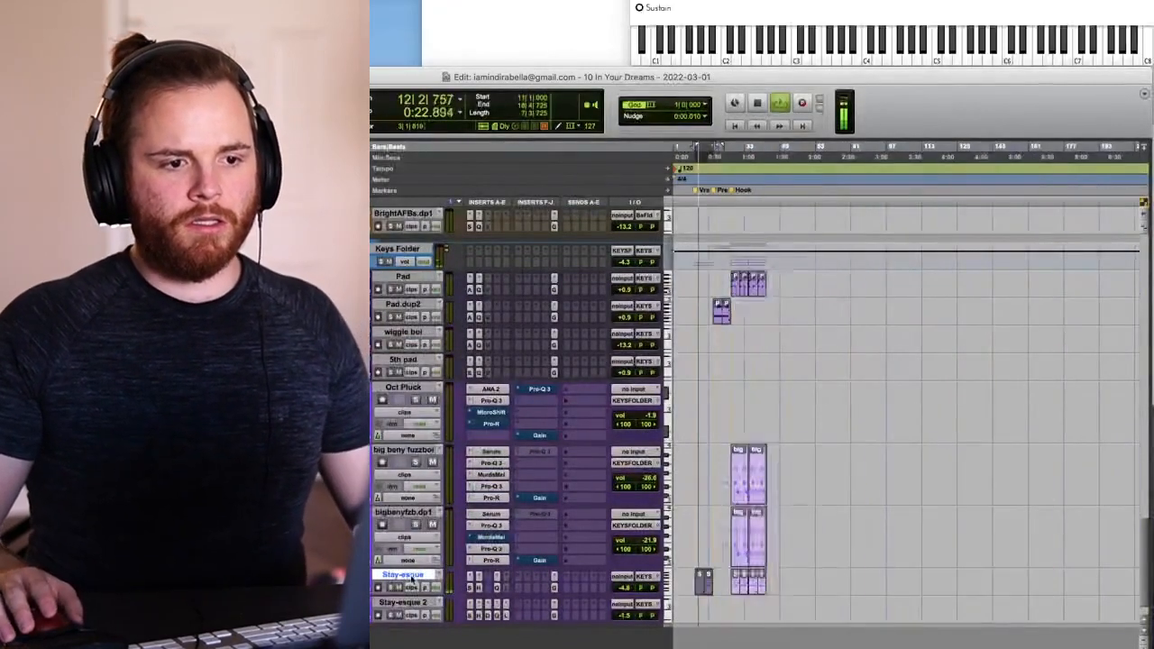
key(t)
key(t)
key(t)
key(space)
key(alt+shift+d)
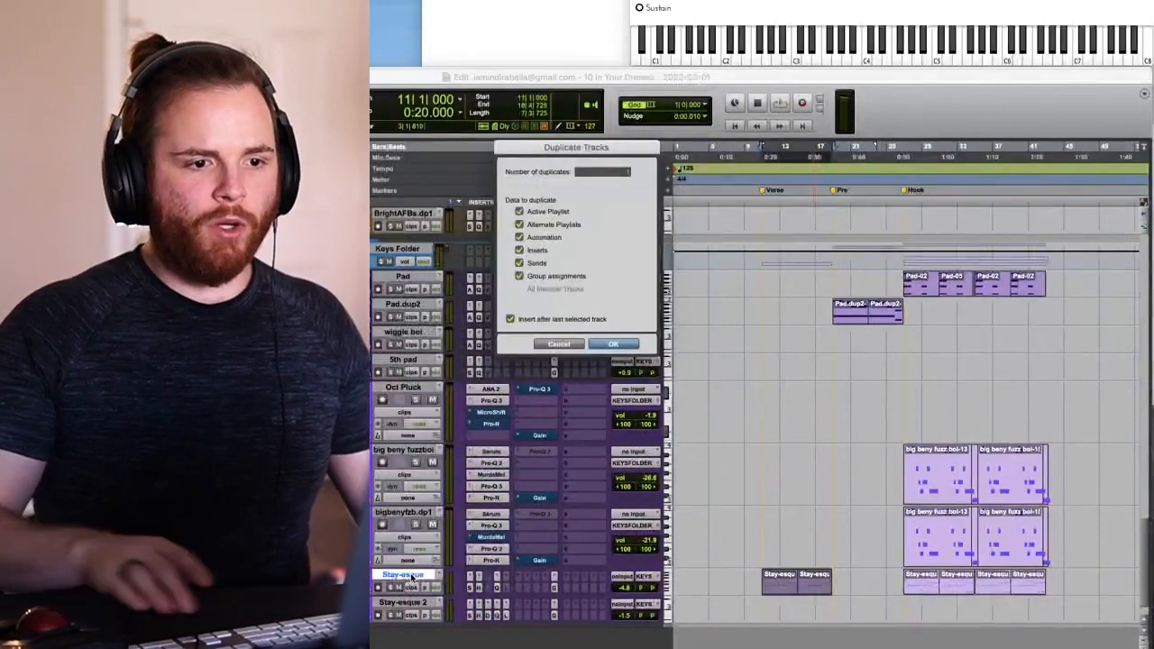
key(Return)
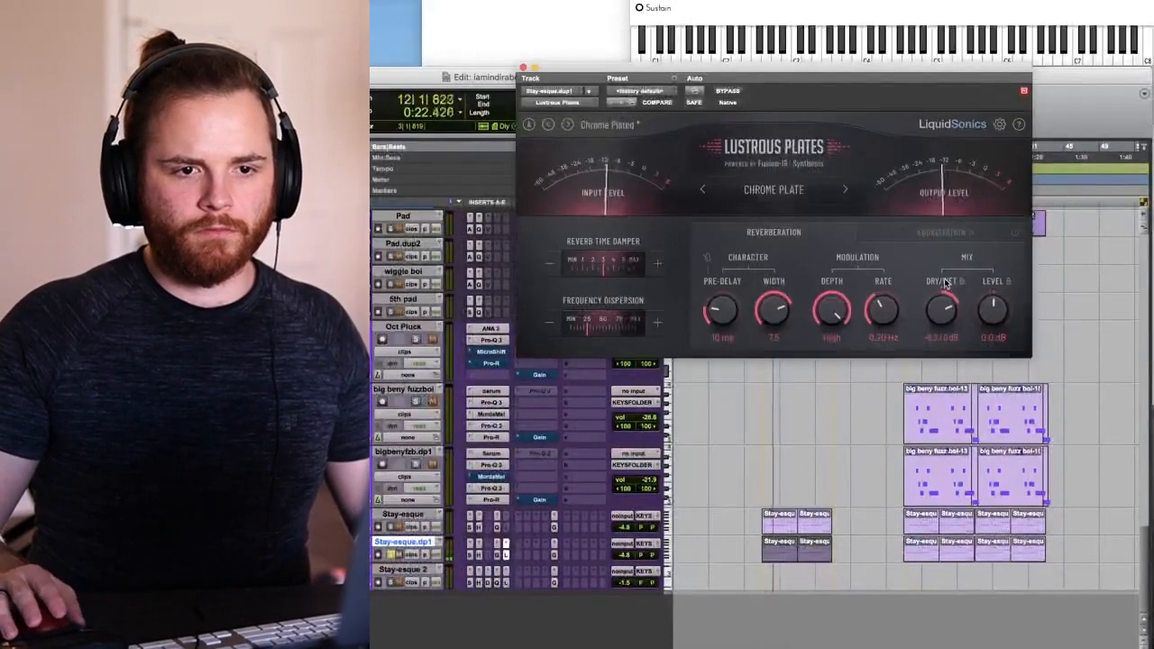
- Delete the Verse clips from the original Stay-esque track
key(t)
key(t)
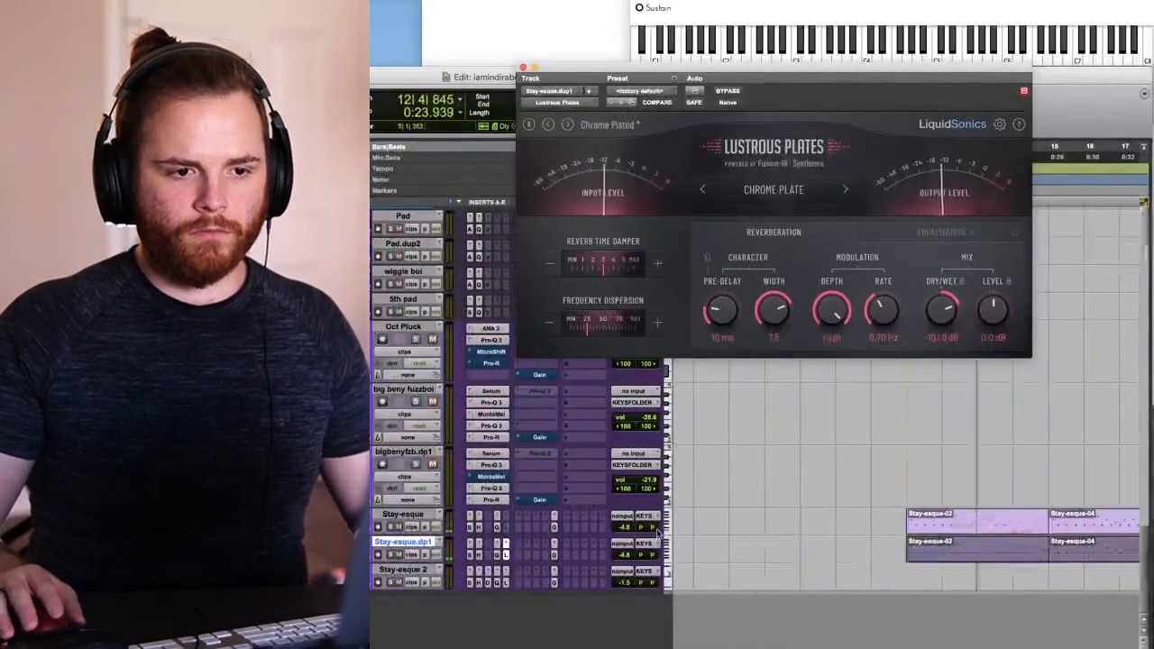
click(970, 530)
key(r)
shift+click(977, 529)
key(Delete)
key(t)
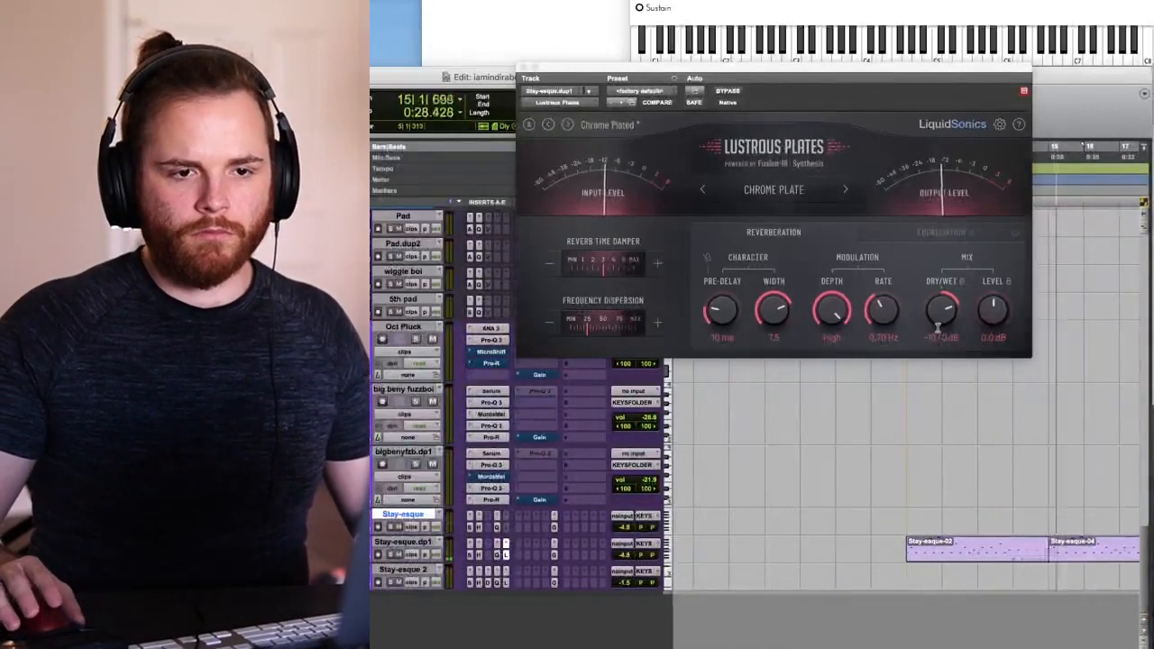
- Set the Lustrous Plates dry/wet mix on Stay-esque.dp1 to about -7.8/0 dB and the track's volume to -4.5 dB
drag(935, 323, 935, 330)
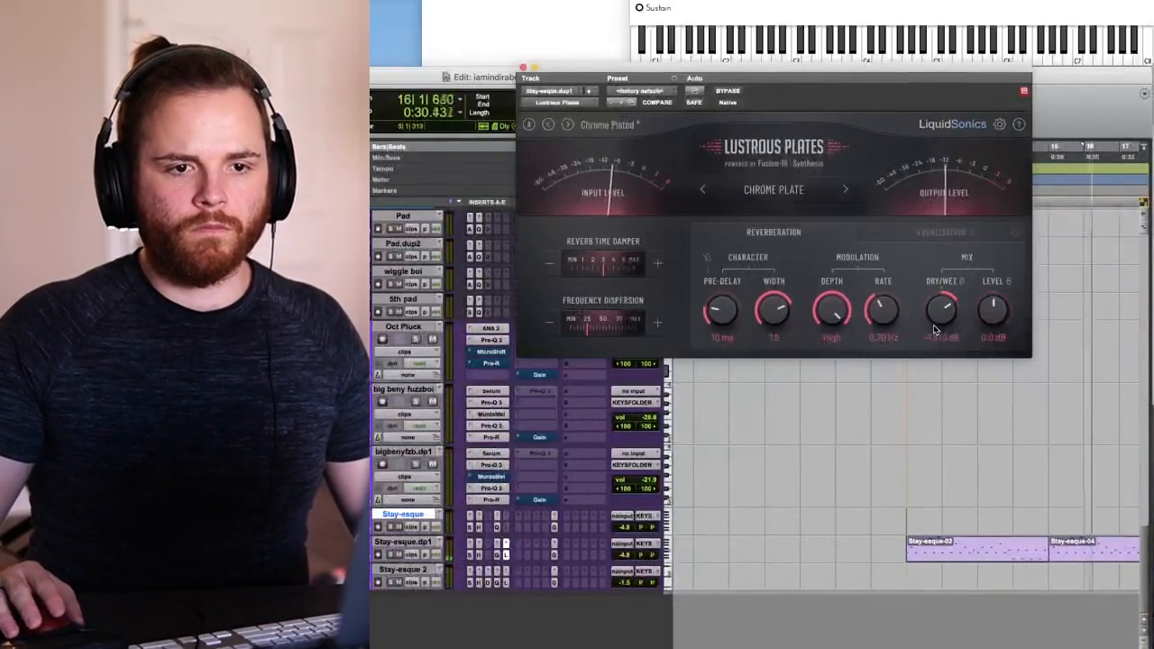
click(626, 557)
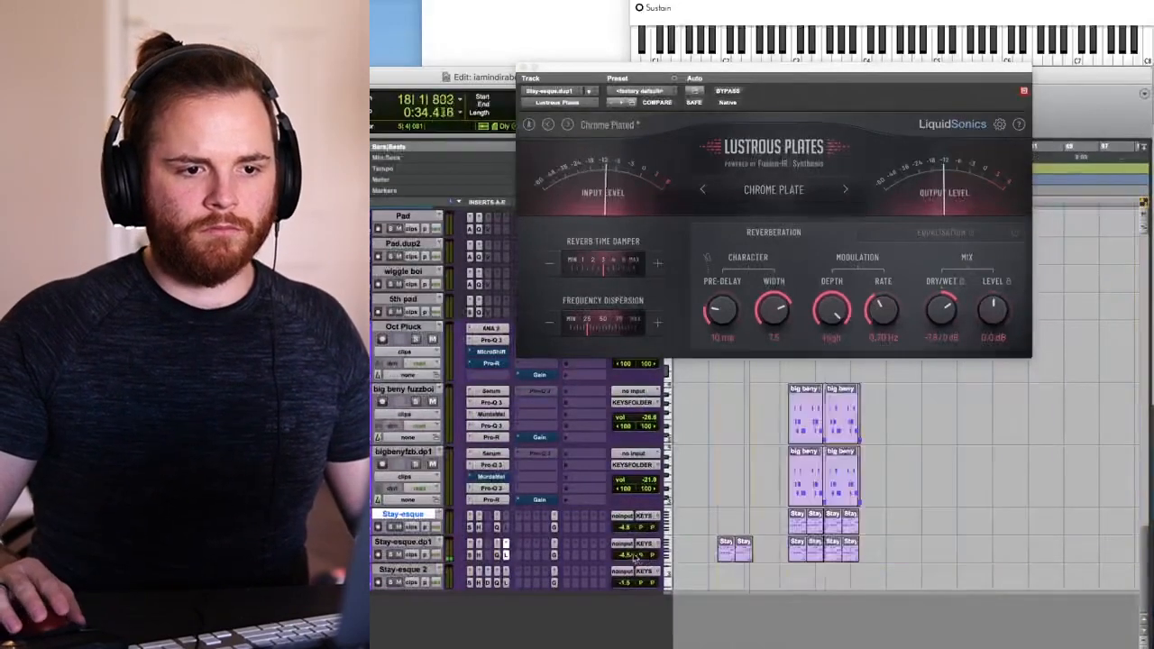
- Delete the hook's clips from the Stay-esque.dp1 track and close the Lustrous Plates window
drag(772, 544, 927, 560)
key(Delete)
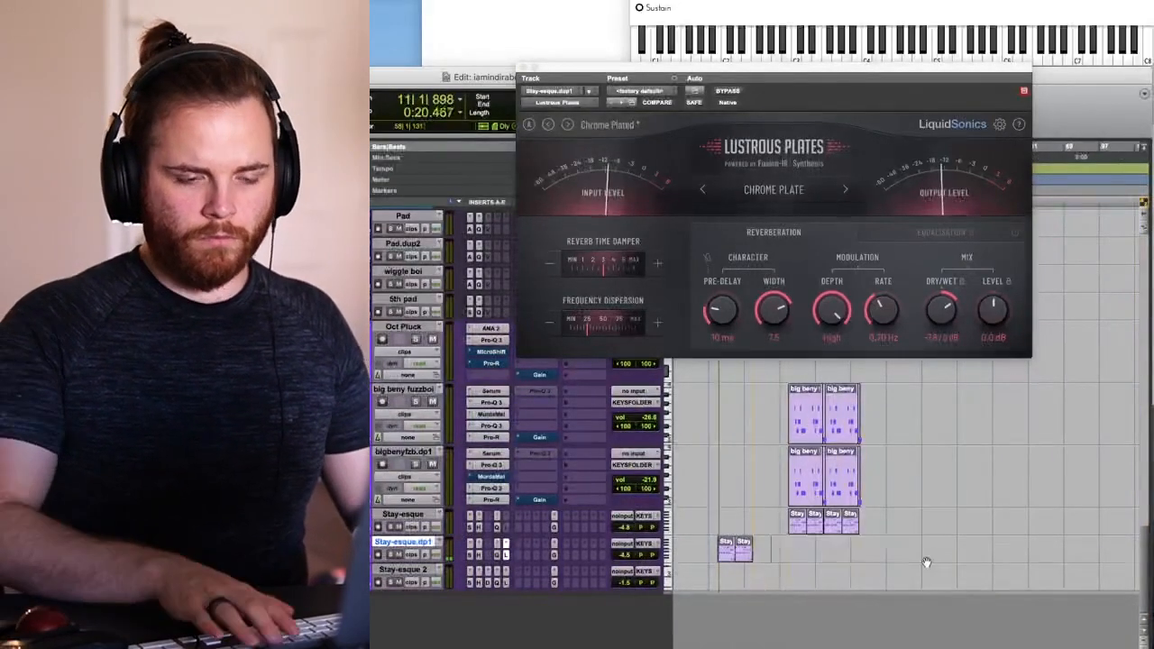
key(t)
key(t)
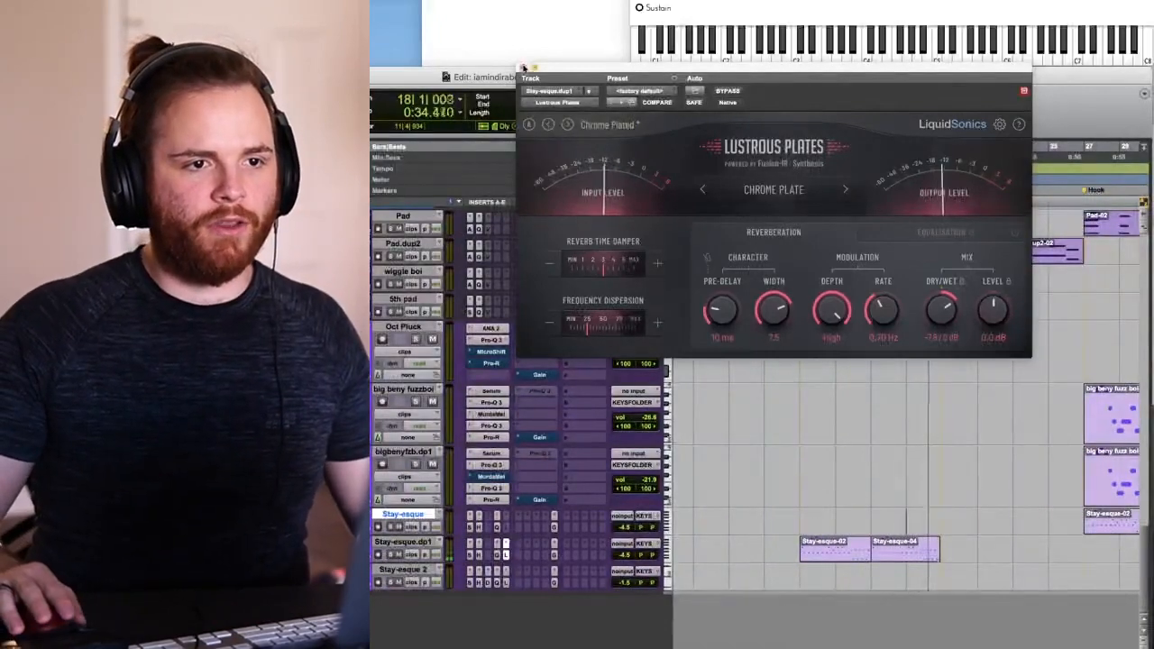
click(522, 68)
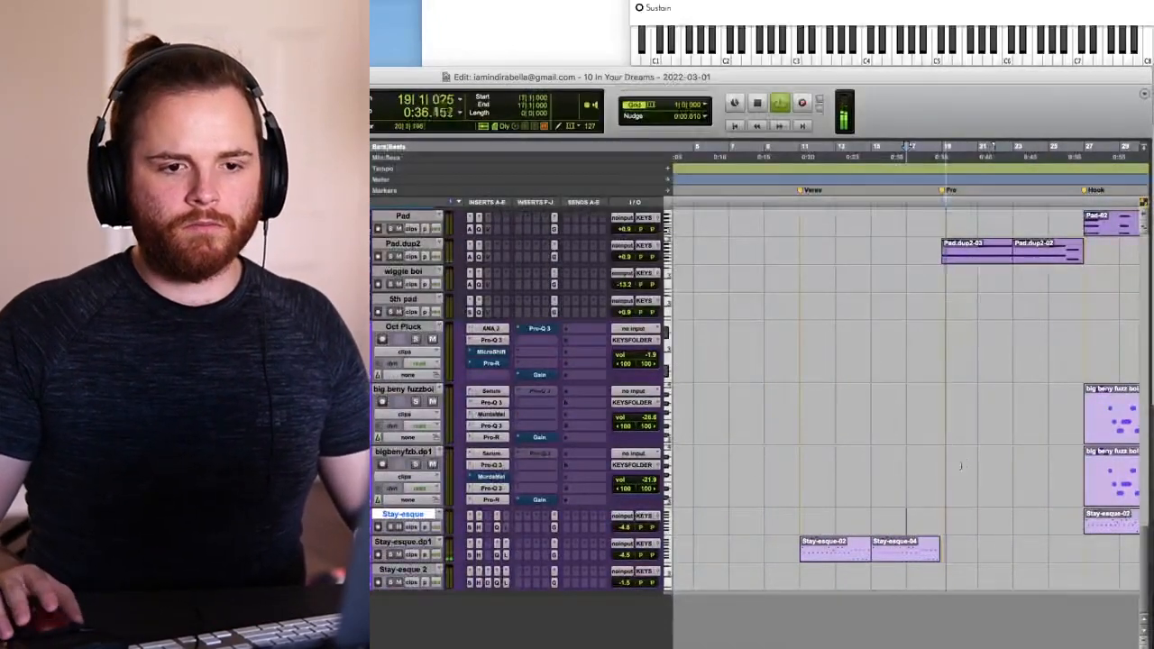
- Insert a Gain plug-in on the Keys Folder track
scroll(941, 515, right, 2)
scroll(881, 472, up, 4)
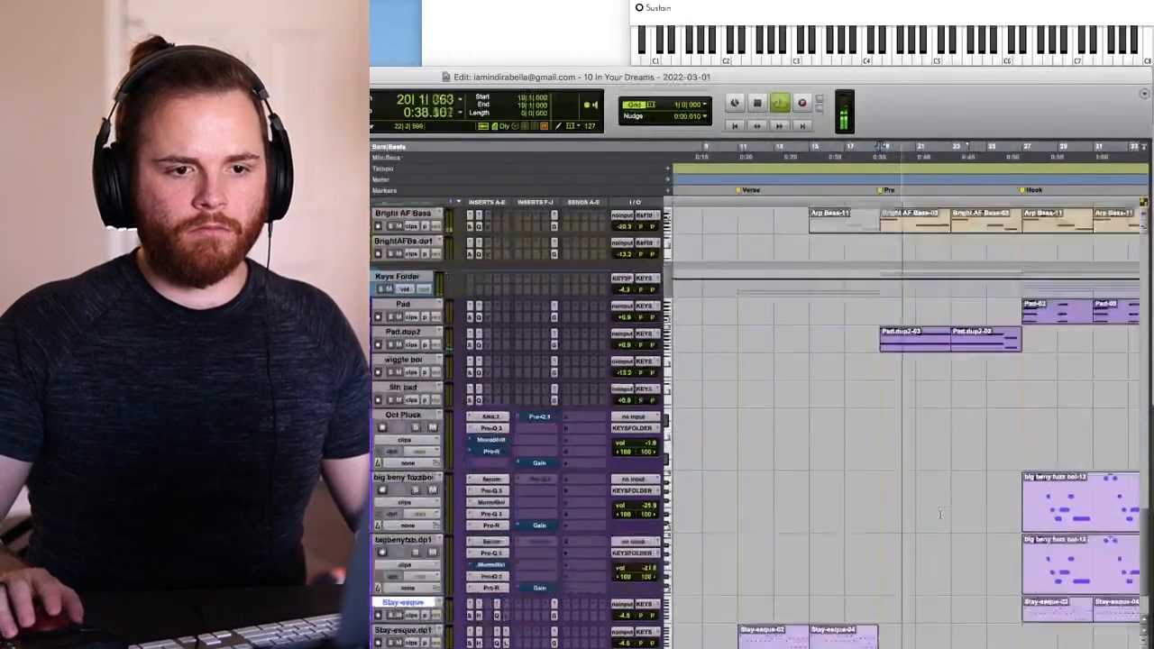
key(space)
scroll(880, 472, down, 3)
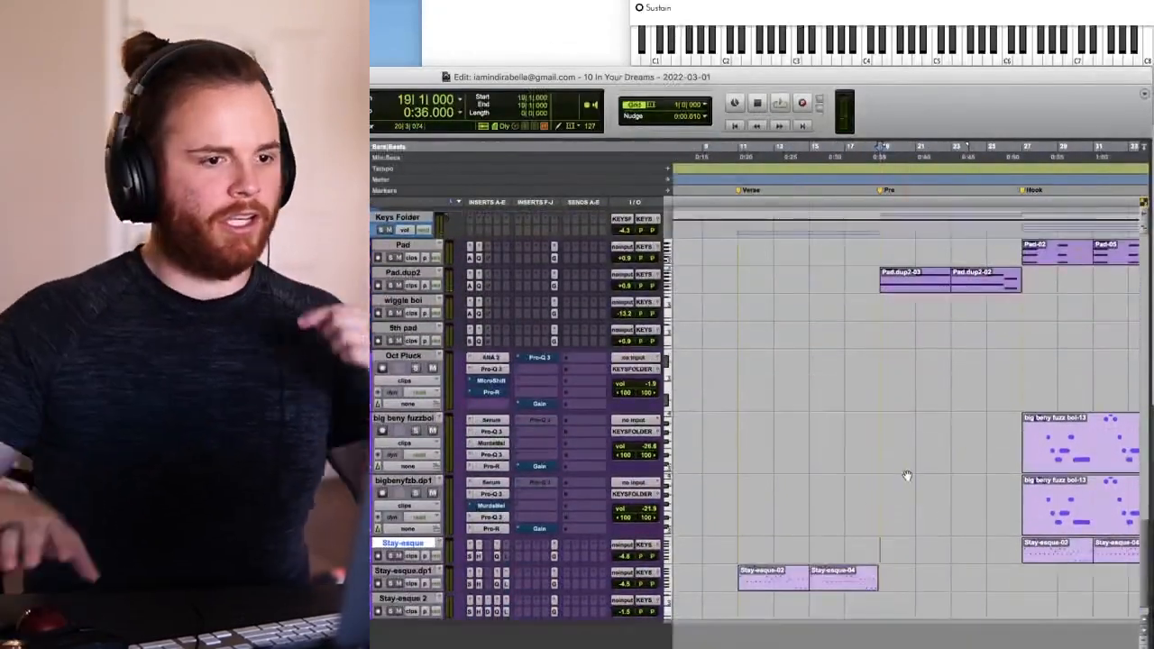
scroll(893, 476, up, 5)
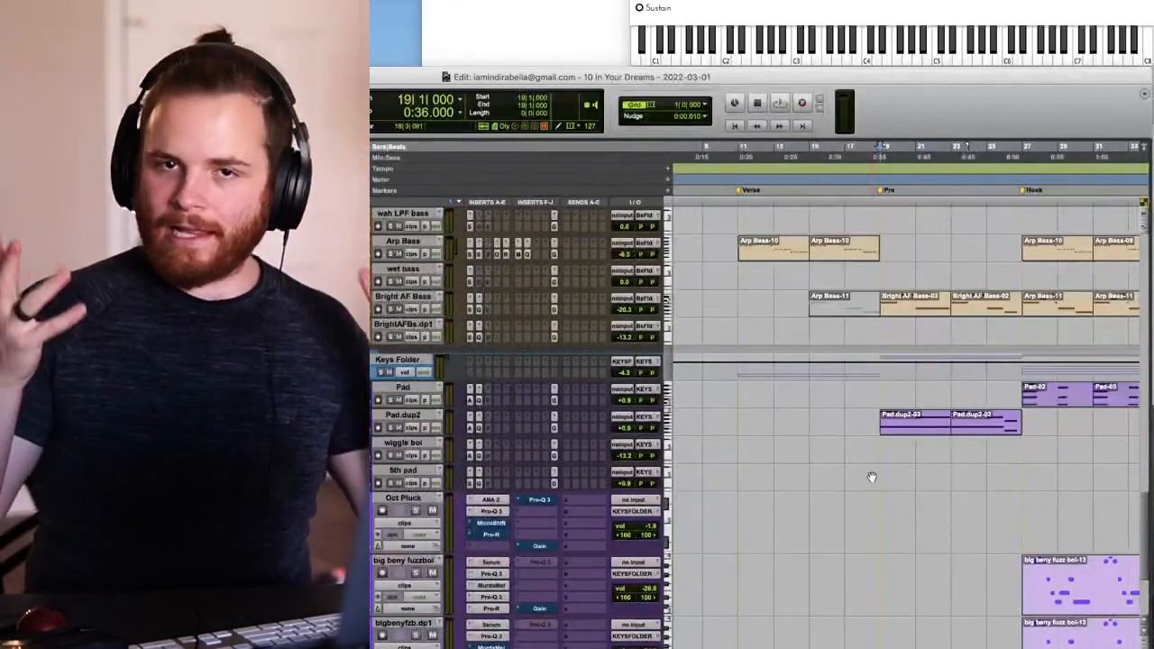
click(1029, 367)
key(t)
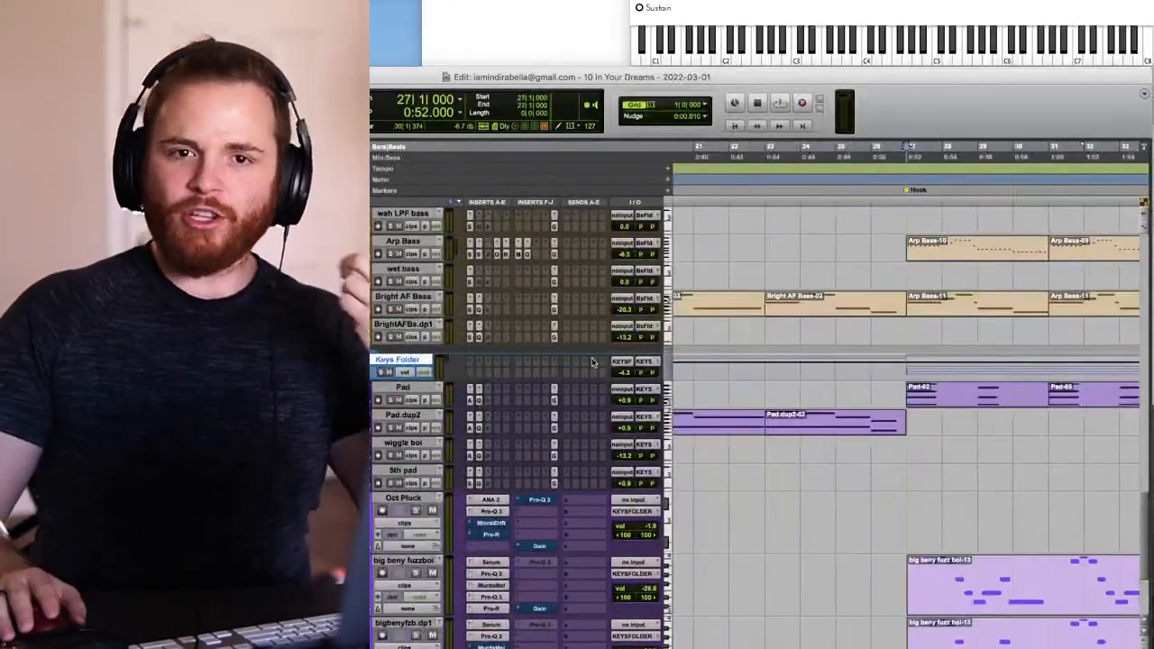
click(546, 371)
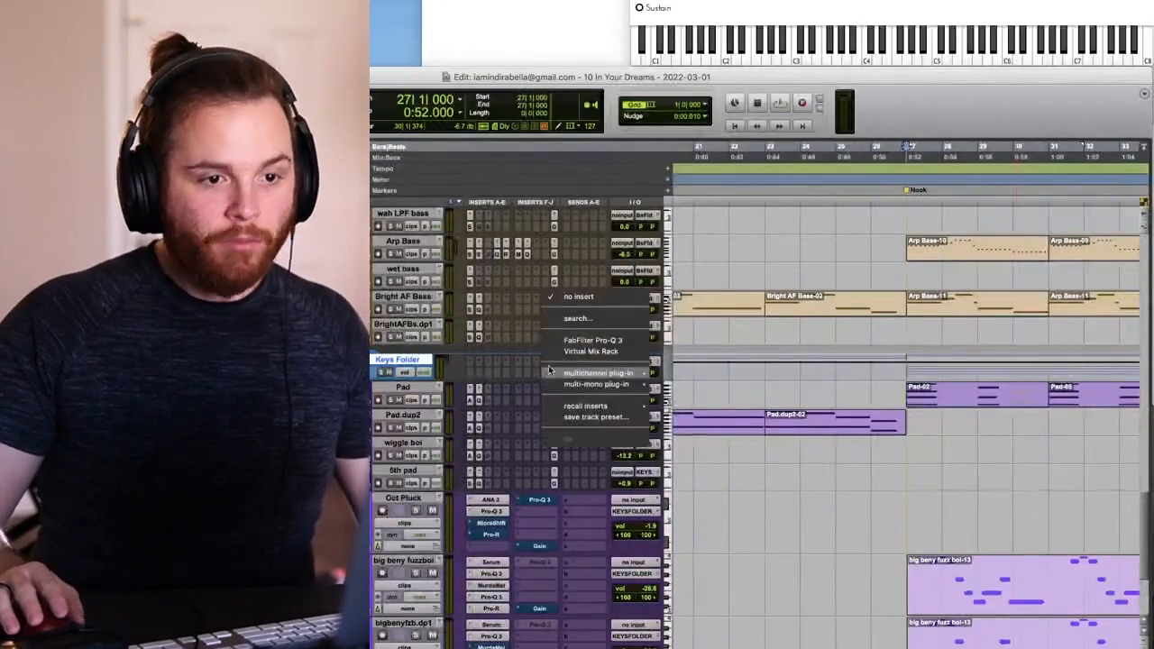
click(569, 319)
text(gain)
key(Return)
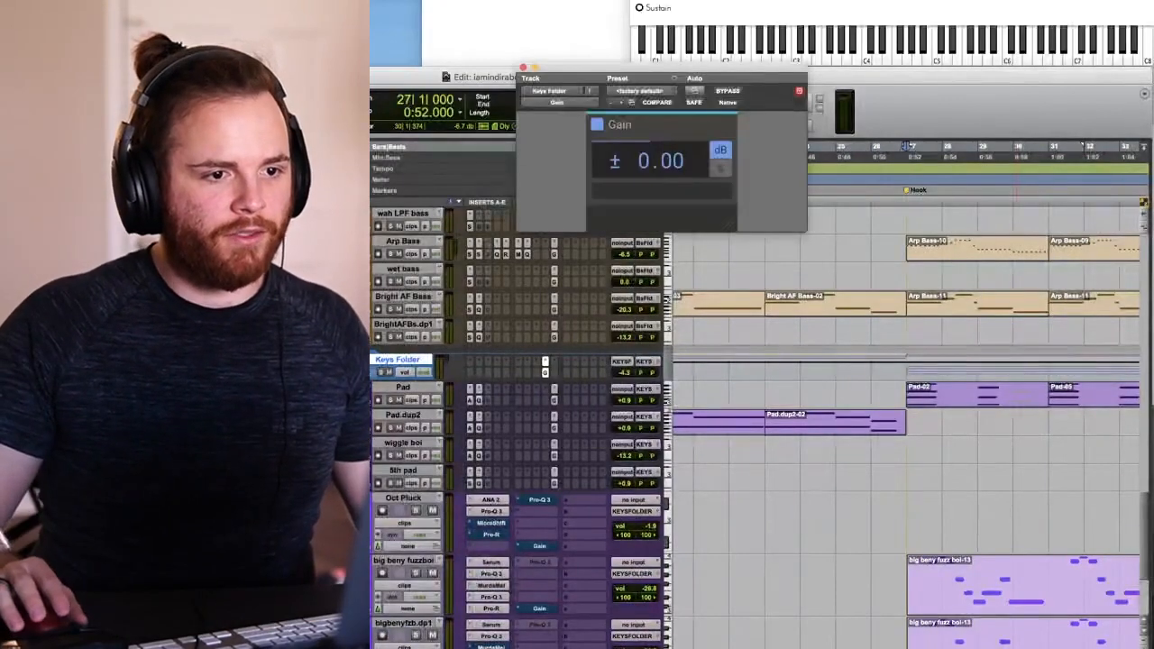
- Show the Keys Folder's Gain automation lane and drop the gain to -30 dB over the last beat before the Hook
click(398, 393)
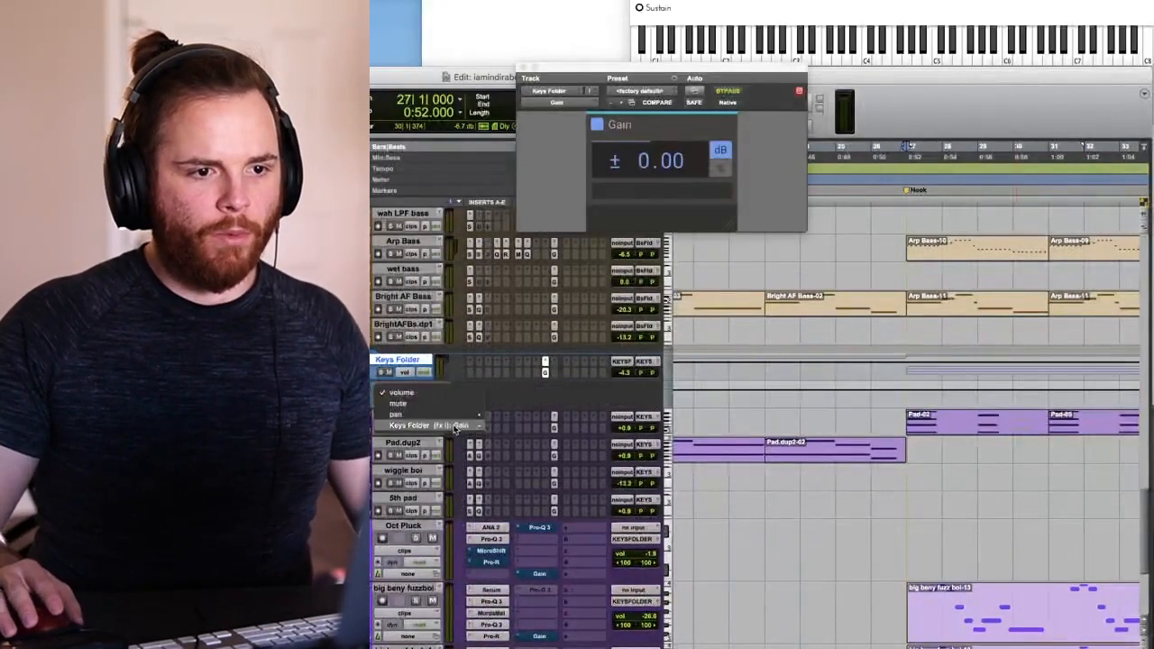
mouse_move(455, 425)
click(504, 443)
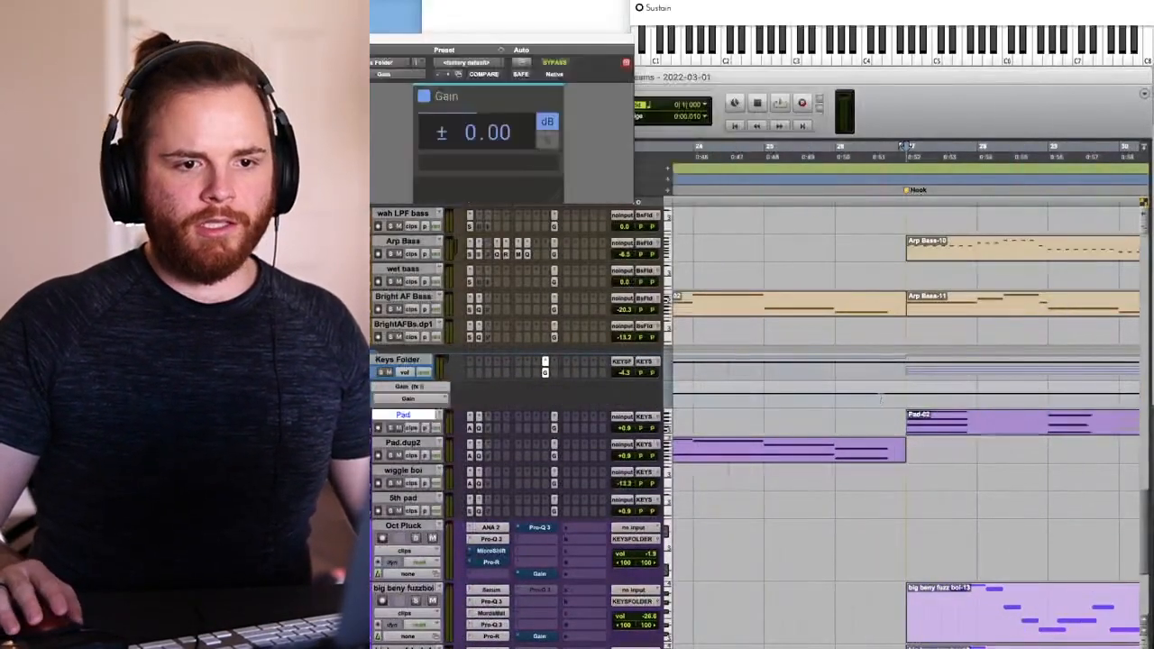
mouse_move(895, 386)
mouse_down()
mouse_move(895, 403)
mouse_move(906, 397)
mouse_up()
key(super+z)
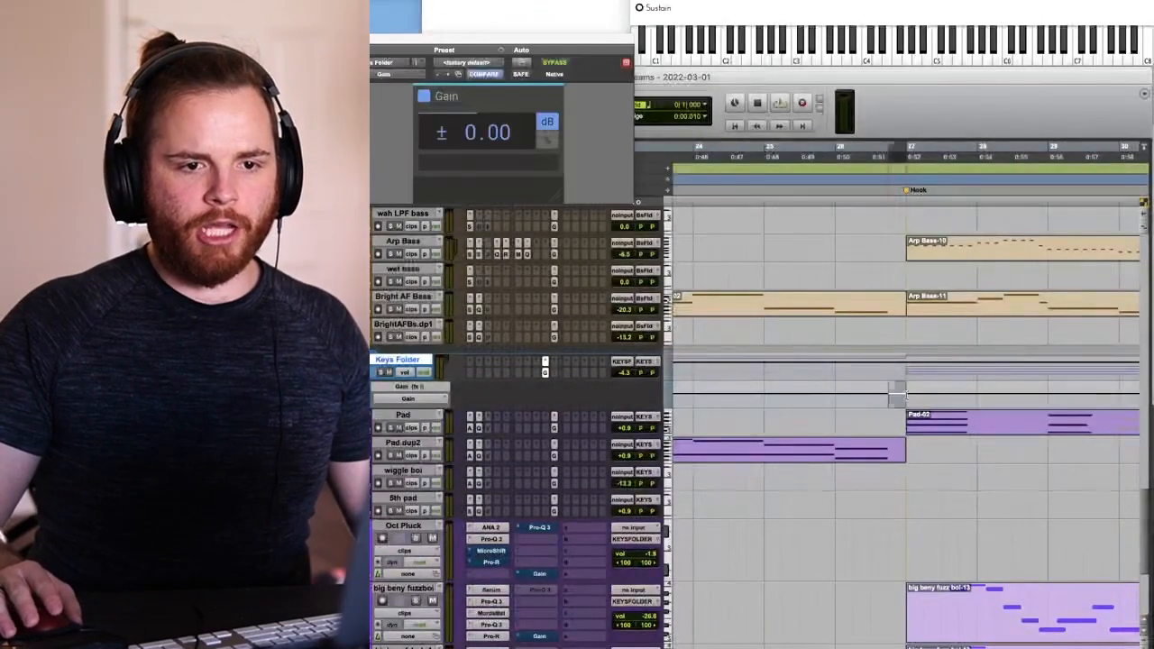
- Copy the Keys Folder's Gain plug-in to the Bass Folder and play the transition from late bar 25 into the Hook
scroll(798, 394, up, 5)
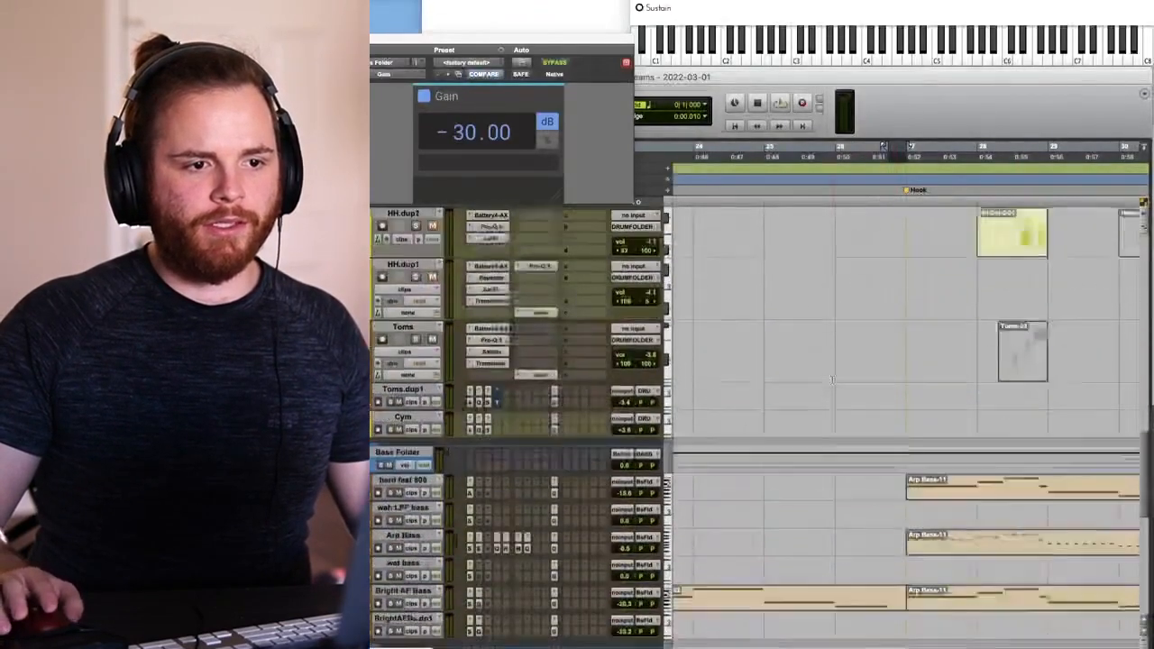
scroll(797, 394, down, 2)
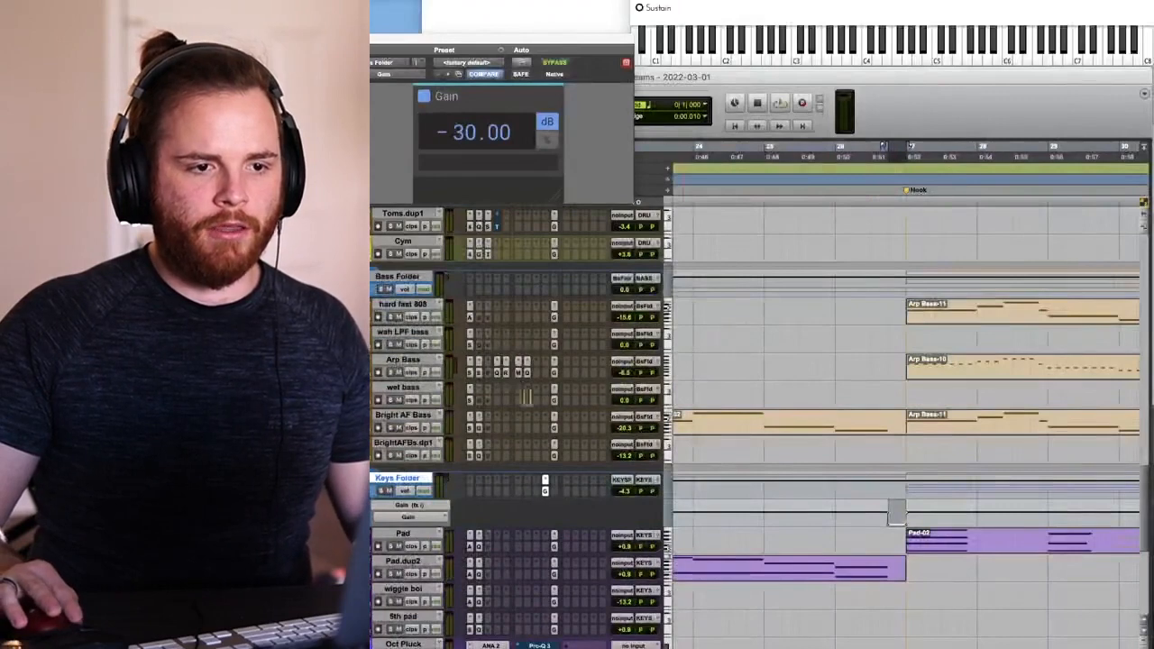
click(820, 305)
key(space)
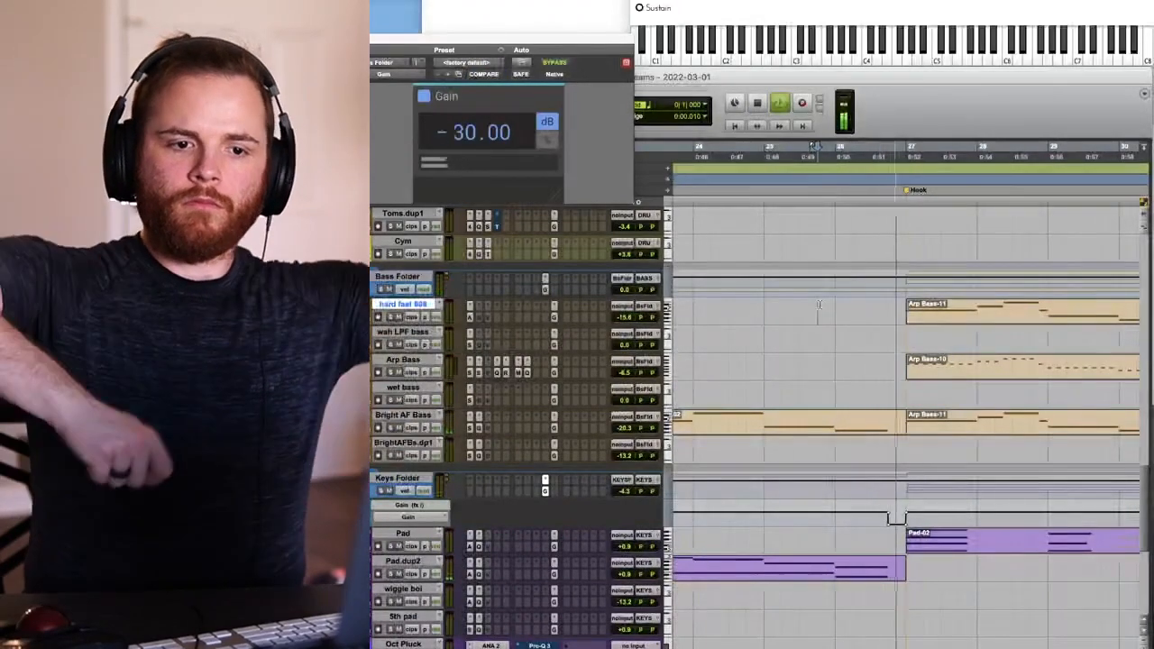
key(r)
key(r)
- Preview the sample AVA - Instinct - Whoosh Bang - Dragon Roll.wav for the SFX tracks
scroll(902, 519, down, 5)
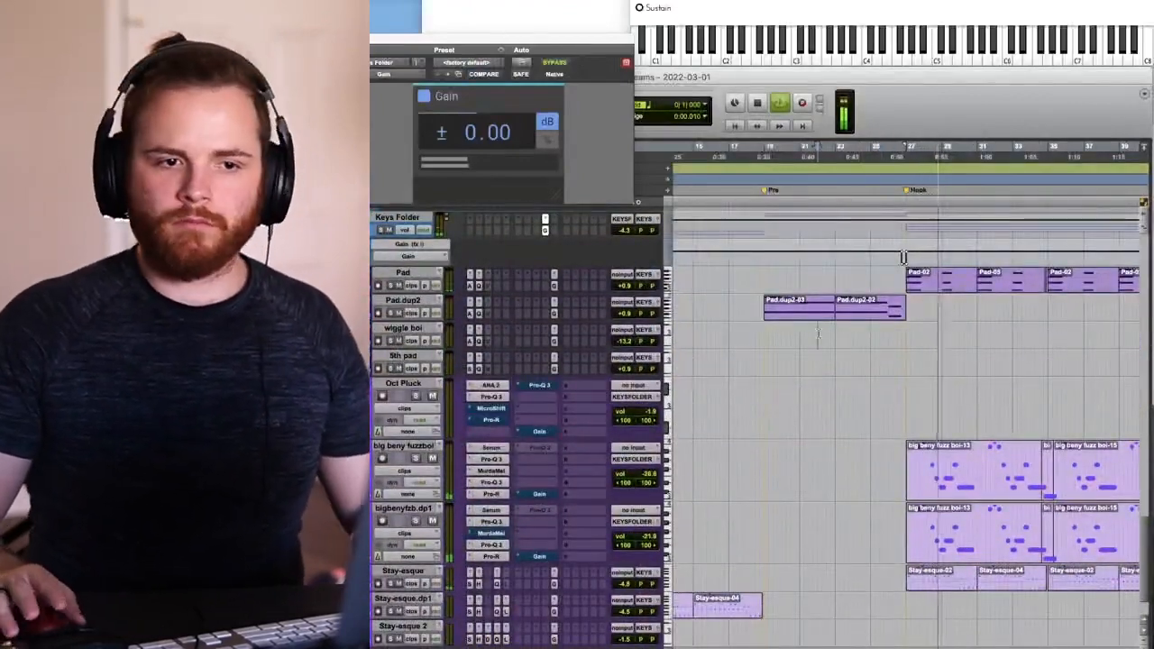
scroll(818, 335, down, 2)
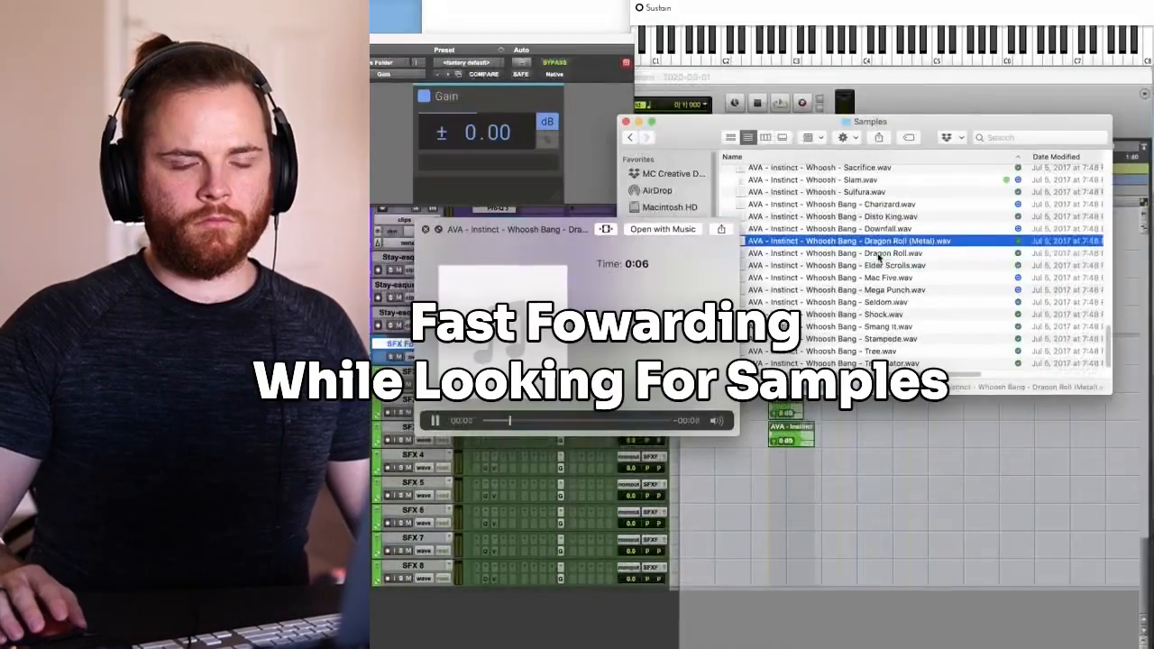
click(878, 254)
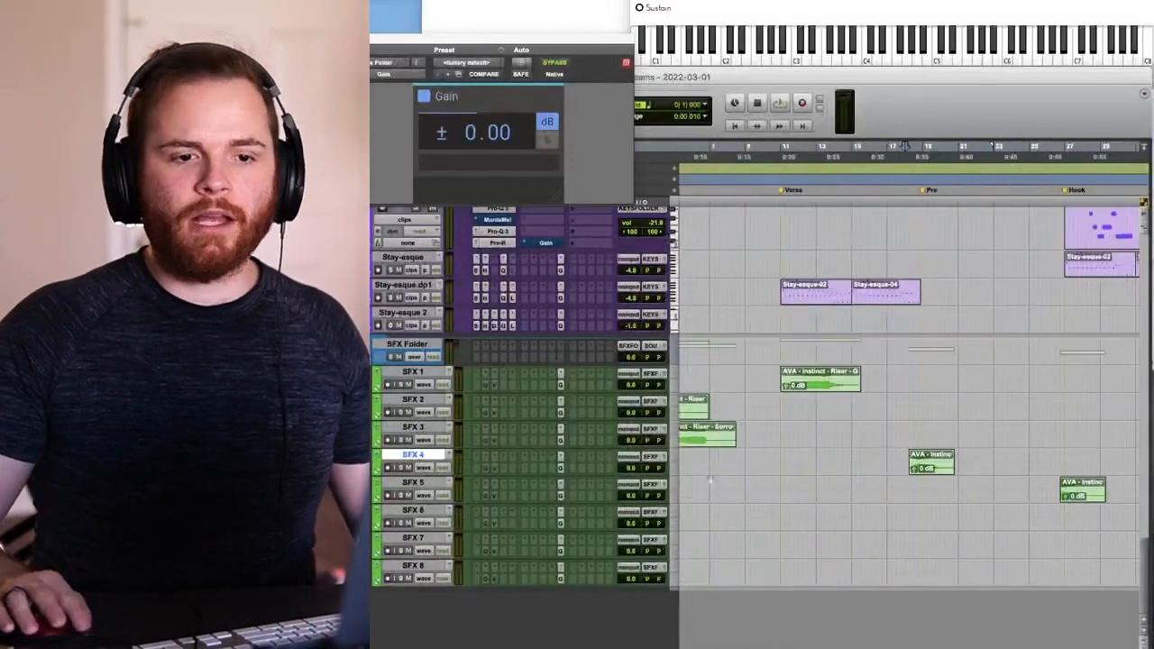
- Lower the volumes of the SFX 1 through SFX 5 tracks, with SFX 2 at -14.5 dB
drag(629, 473, 629, 483)
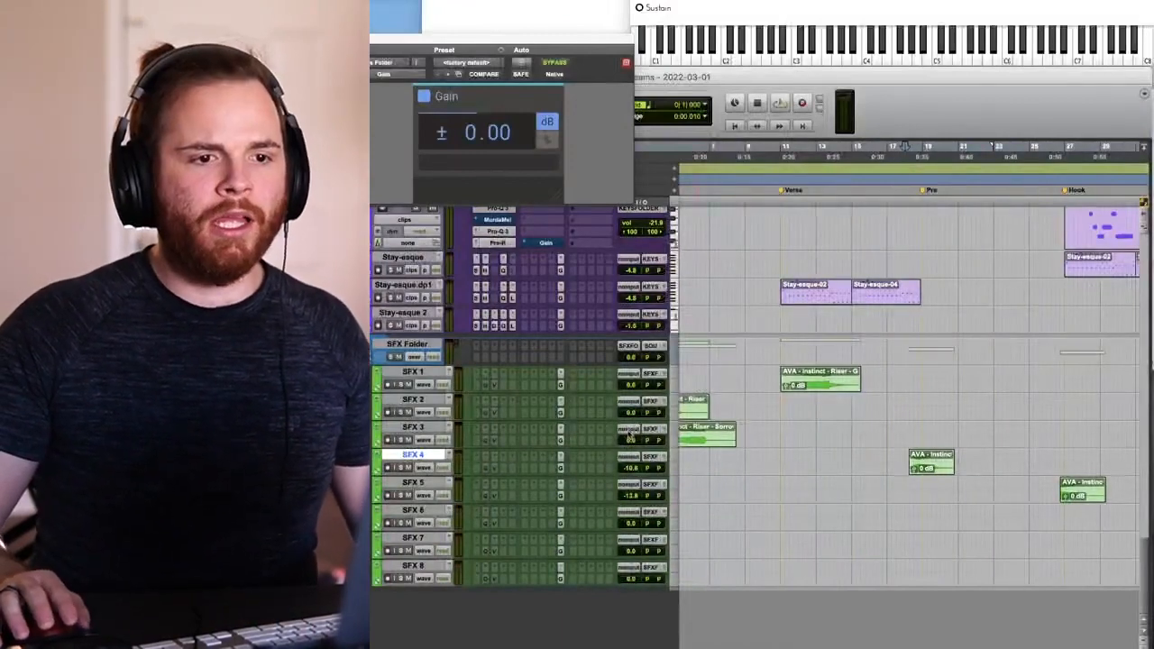
drag(629, 437, 629, 453)
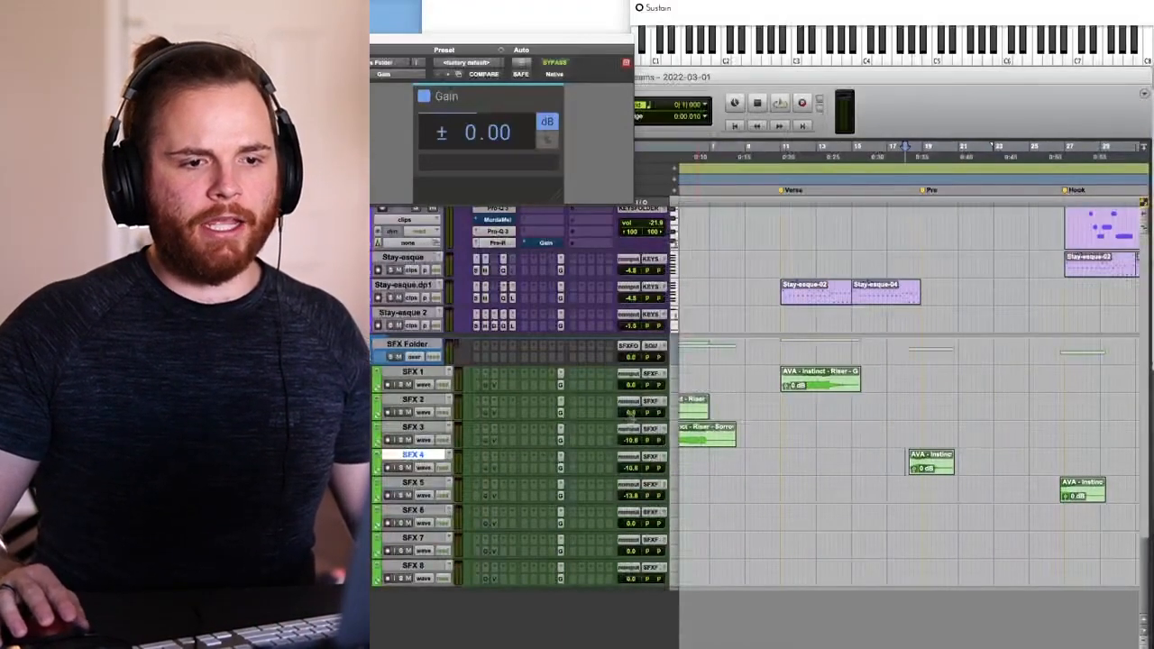
drag(629, 415, 628, 435)
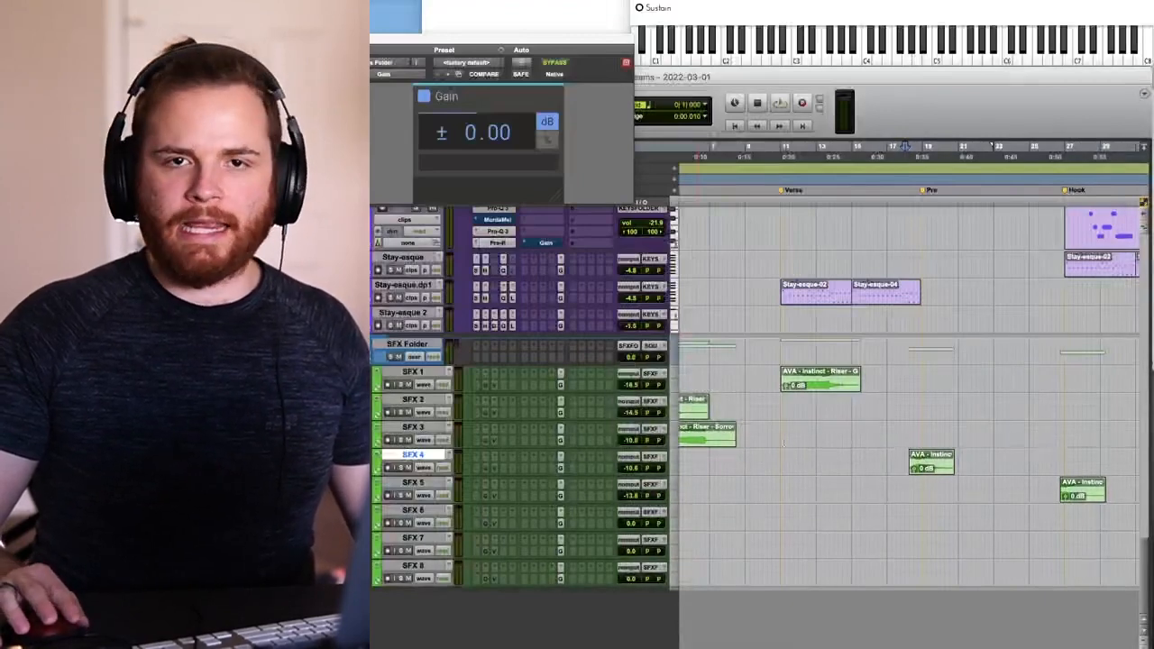
- Shift the Dragon Roll whoosh on SFX 4 slightly earlier so its impact lands on the Pre marker, and play it
key(t)
click(957, 474)
key(t)
drag(958, 474, 995, 474)
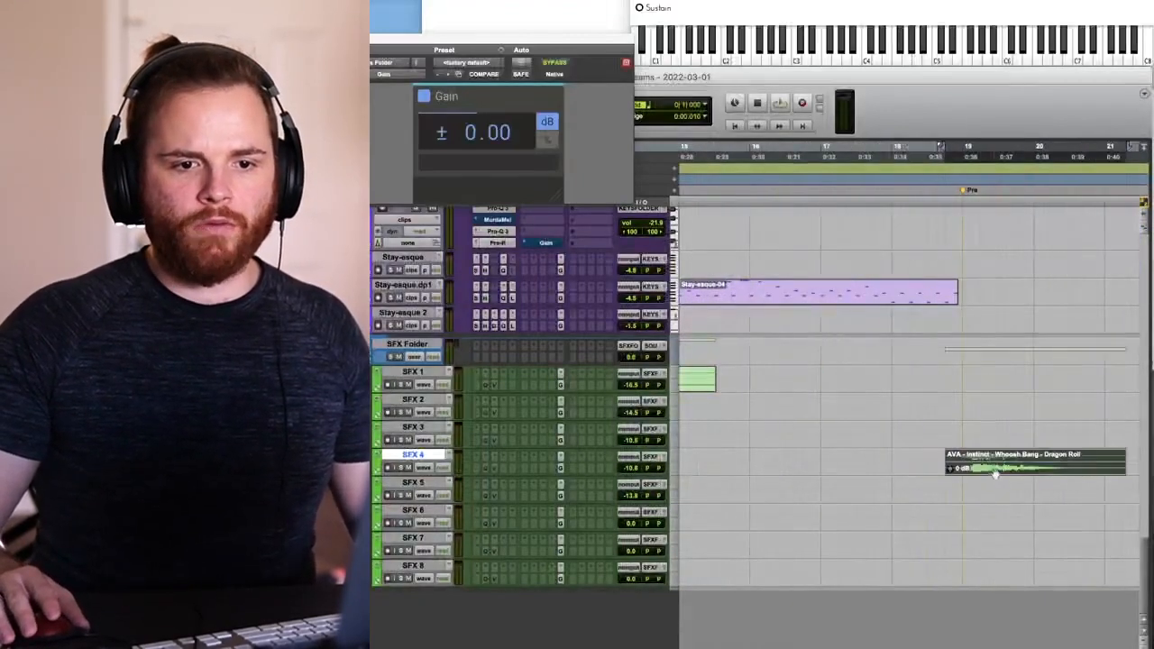
key(t)
key(t)
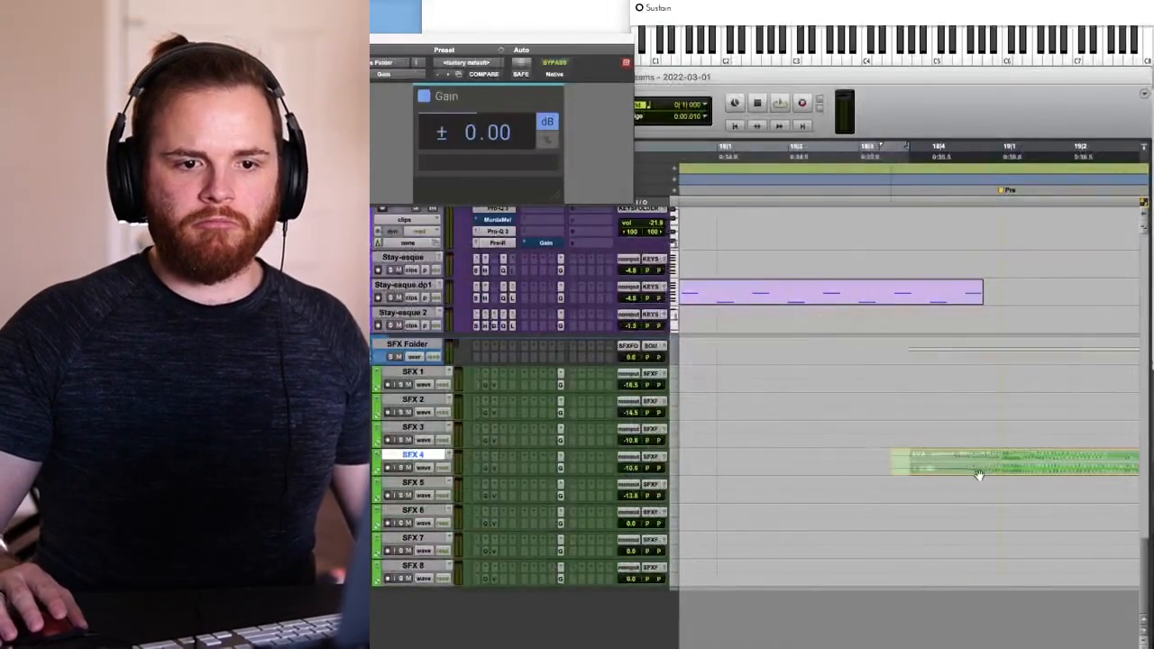
key(r)
click(892, 460)
key(t)
key(space)
key(XF86AudioRaiseVolume)
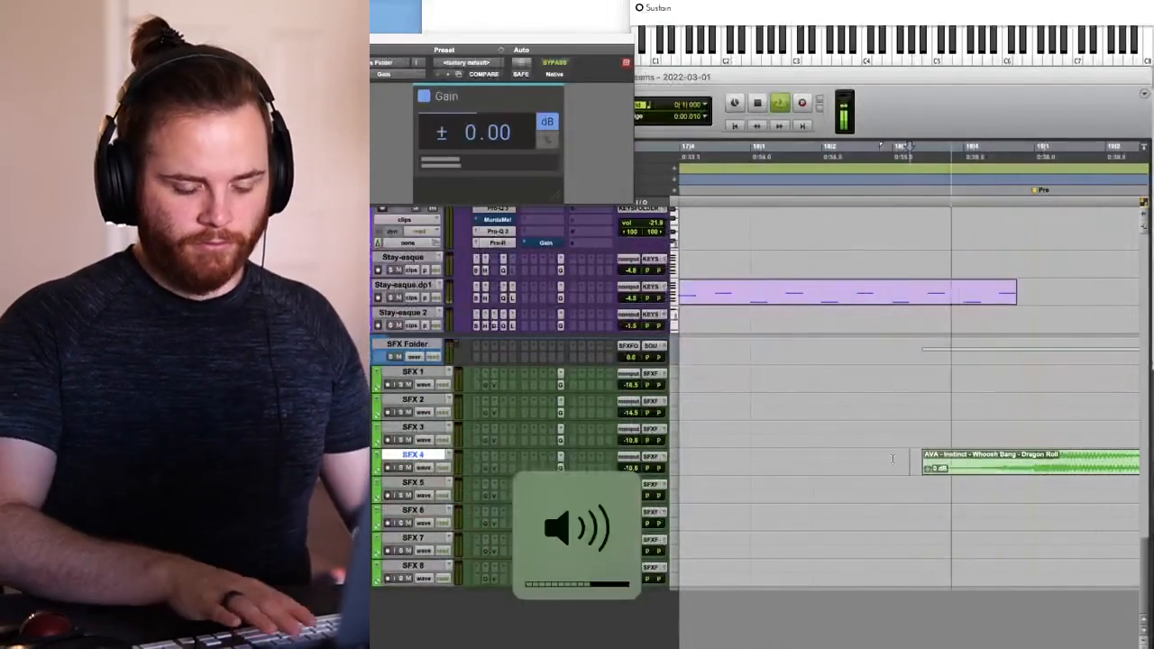
- Set the SFX 4 track's volume to -19.5 dB and play the transition into the Pre section
key(r)
key(r)
drag(629, 465, 623, 471)
click(844, 461)
key(space)
key(space)
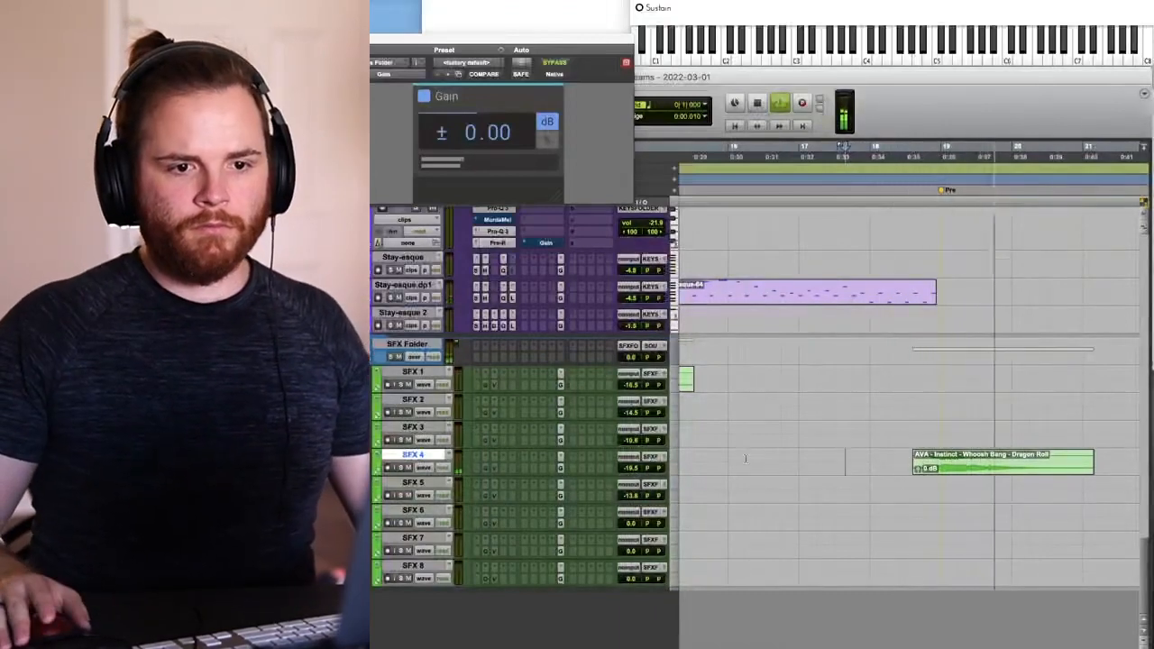
key(r)
key(r)
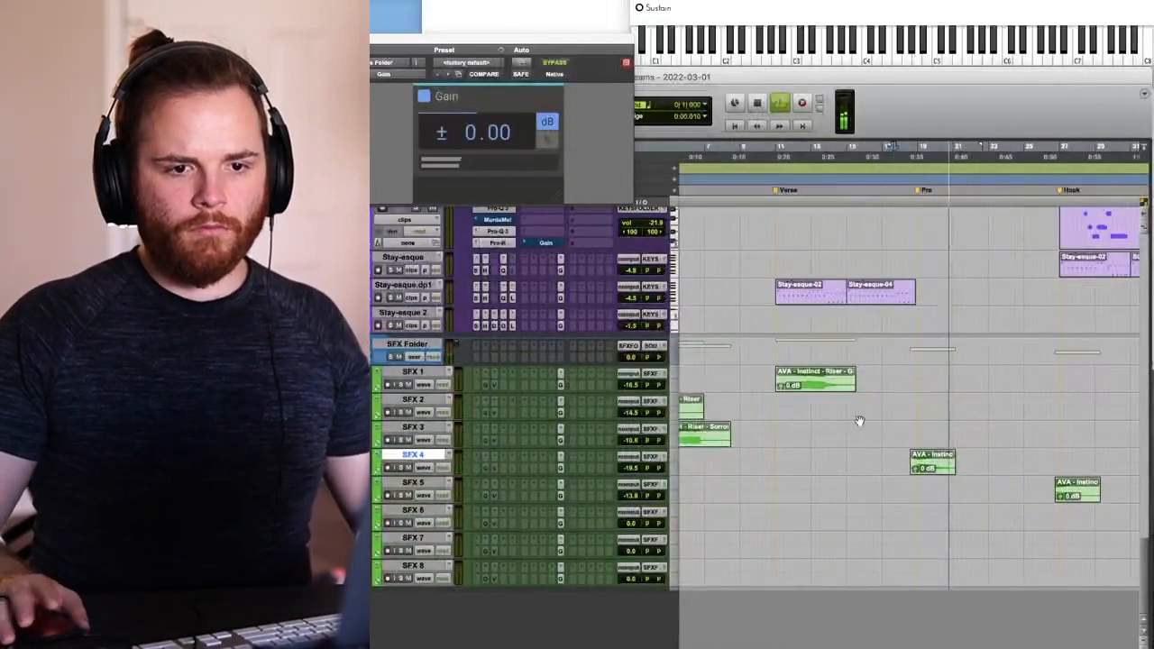
key(space)
- Move the Mega Punch clip on SFX 5 from the Hook to the Pre marker, play it soloed and set the track's volume to -18.0 dB
drag(1098, 495, 954, 491)
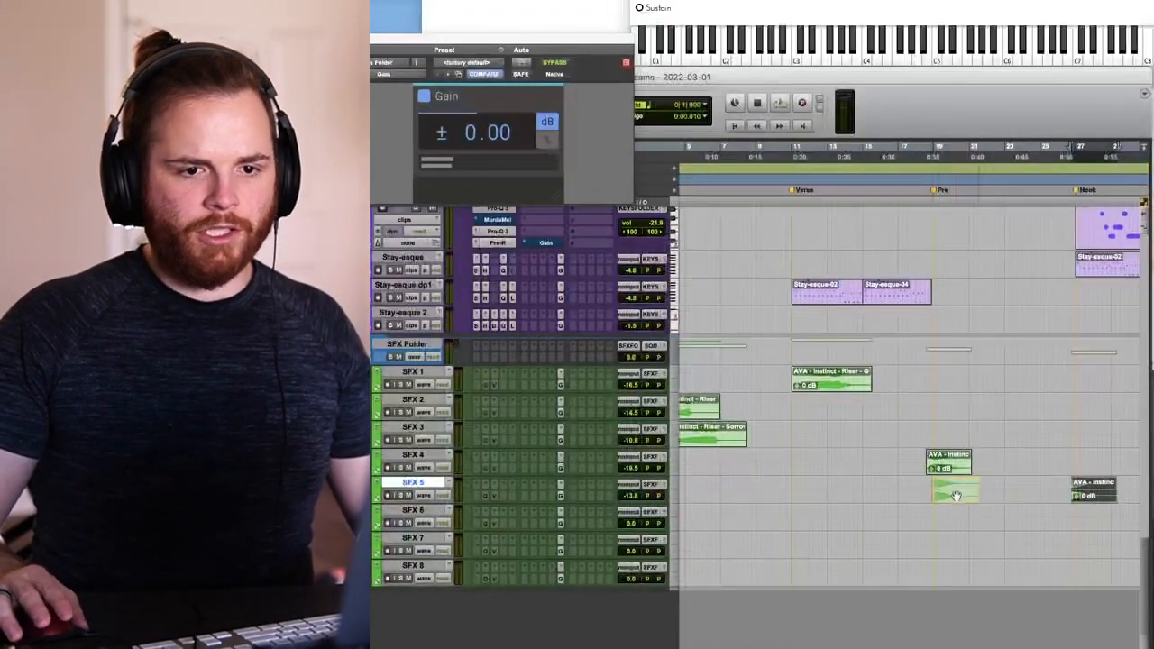
key(t)
key(t)
key(shift+s)
key(space)
key(space)
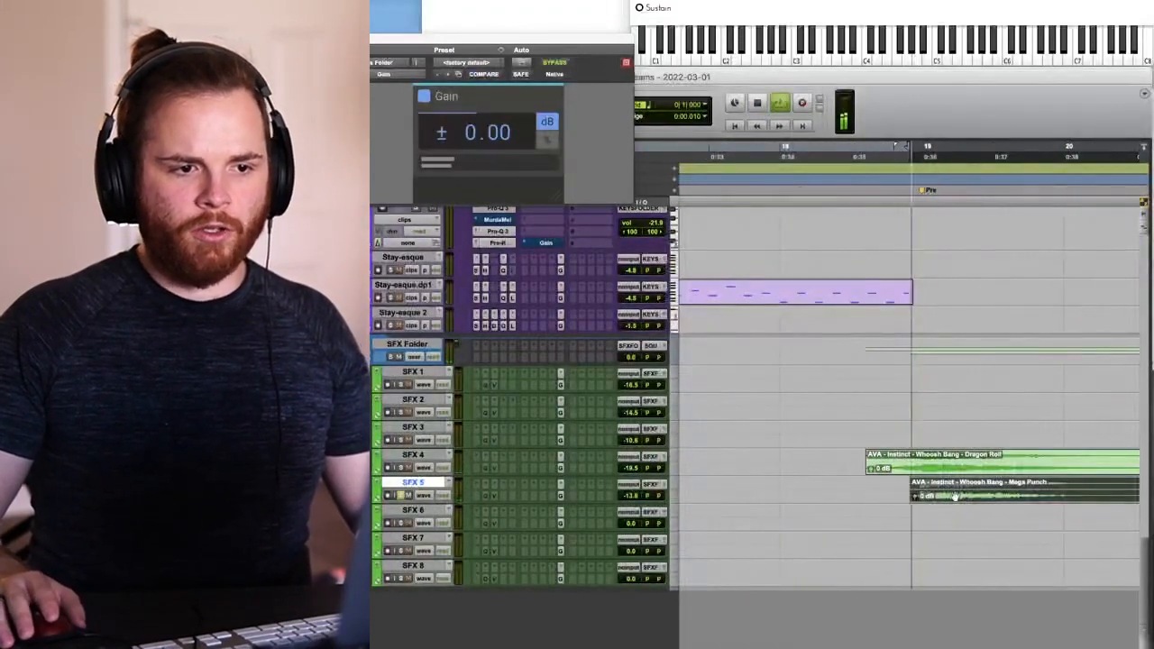
key(space)
key(r)
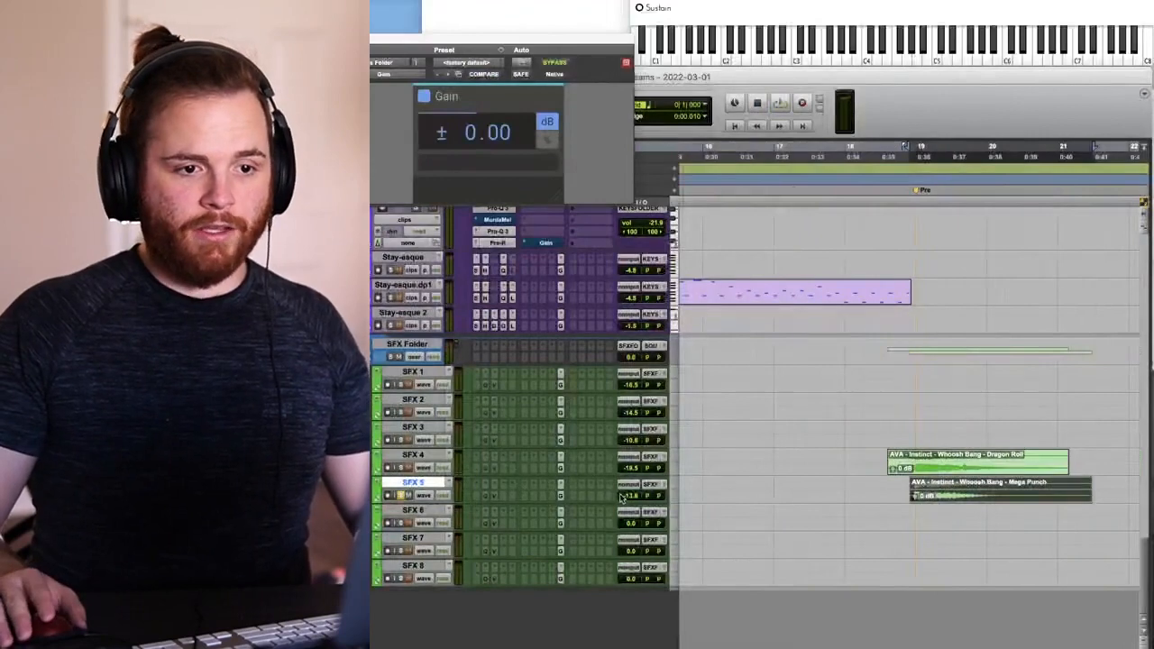
scroll(485, 499, up, 1)
- Activate Pro-Q 3 on SFX 5 and raise its low cut to between 500 Hz and 1 kHz while playing the sound
ctrl+super+click(485, 499)
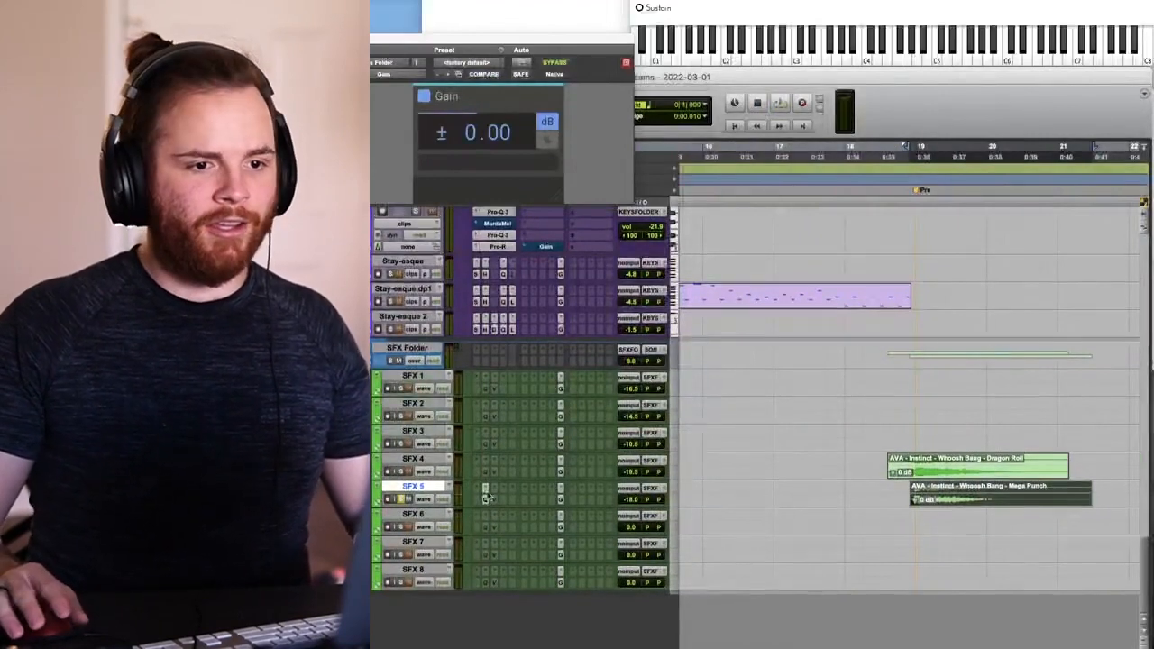
click(485, 499)
drag(385, 228, 646, 230)
key(space)
key(space)
key(space)
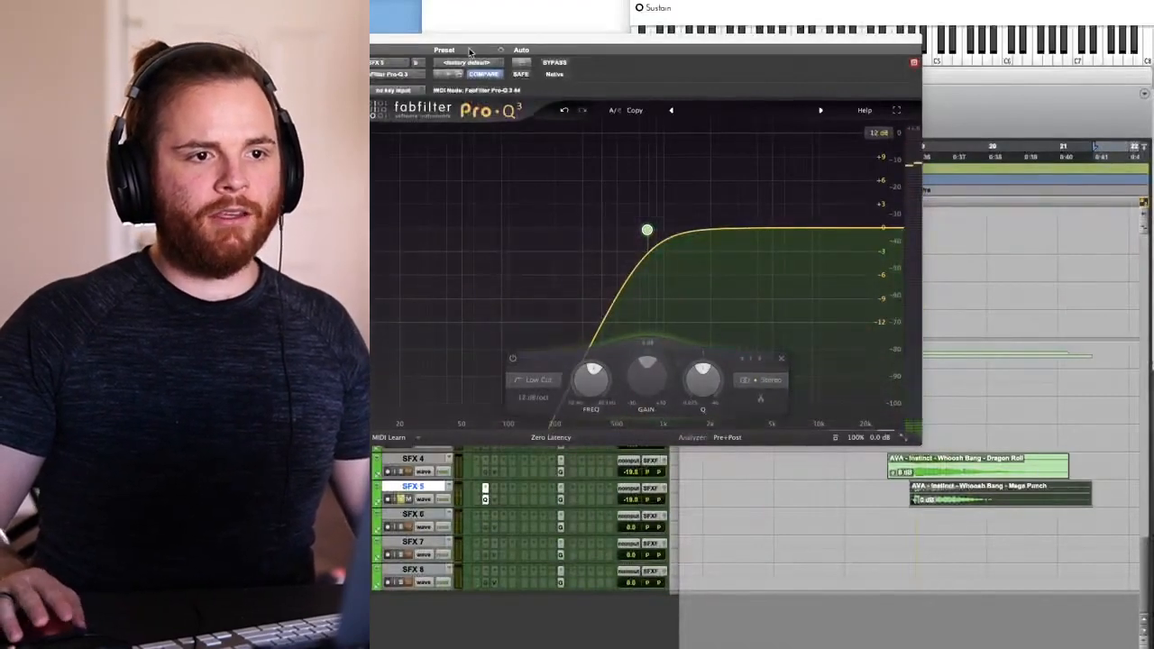
drag(491, 47, 639, 6)
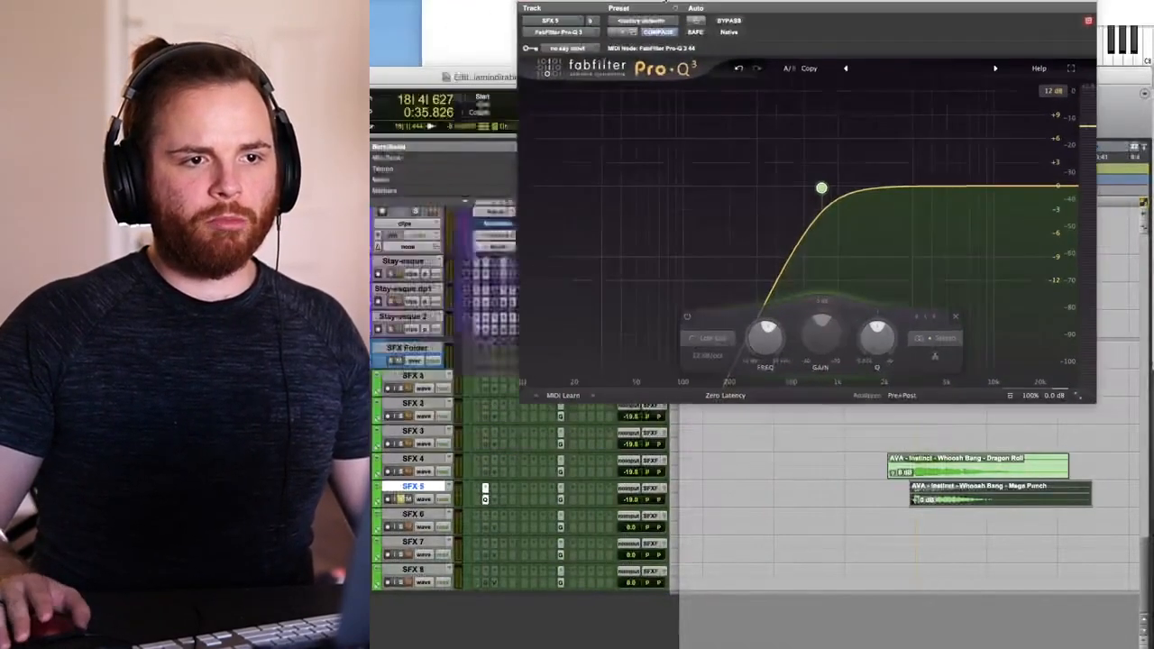
- Insert Pro-R on the SFX 5 track and lengthen its reverb to 15.9 s with a higher mix
click(486, 488)
click(512, 434)
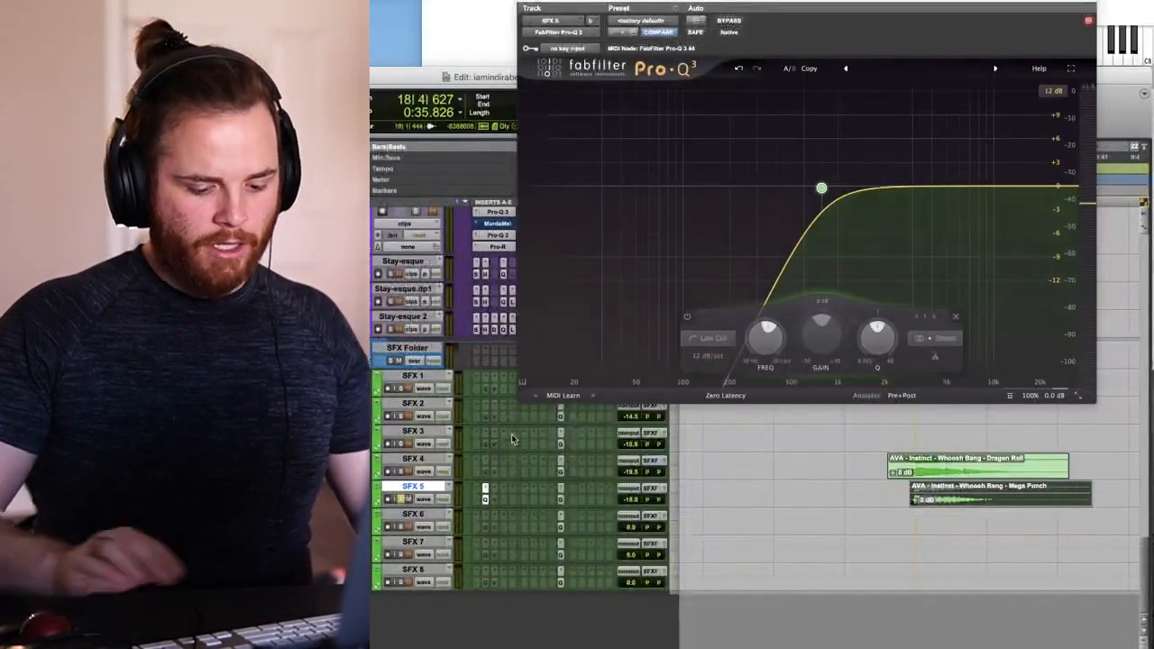
text(pro-r)
key(Return)
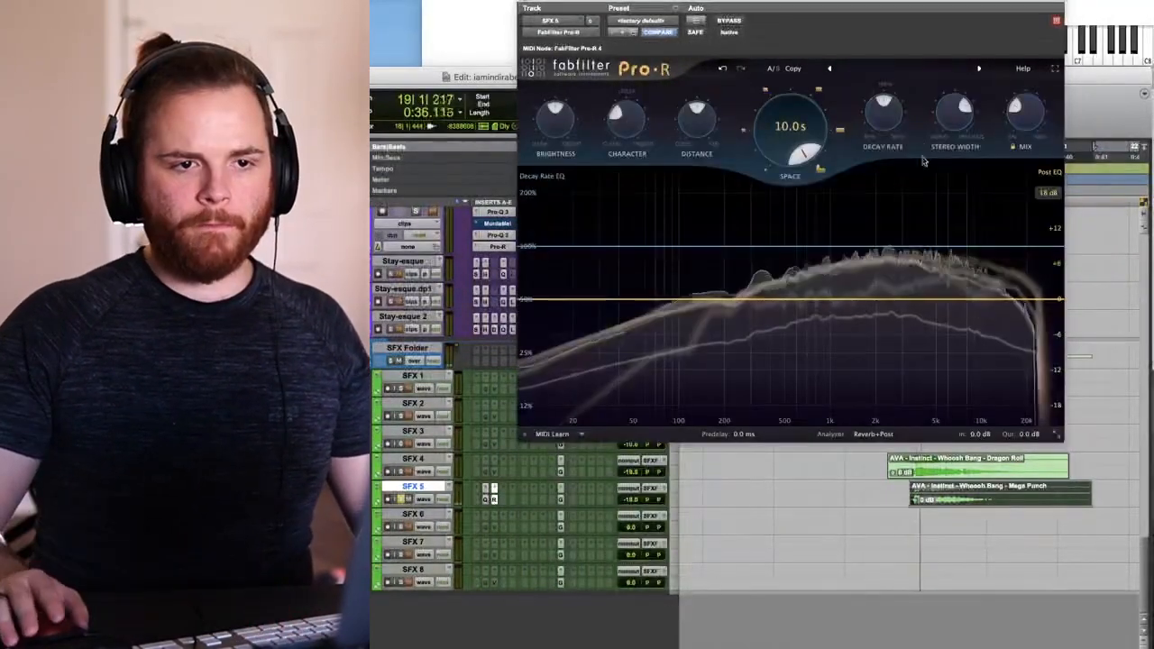
drag(896, 78, 904, 38)
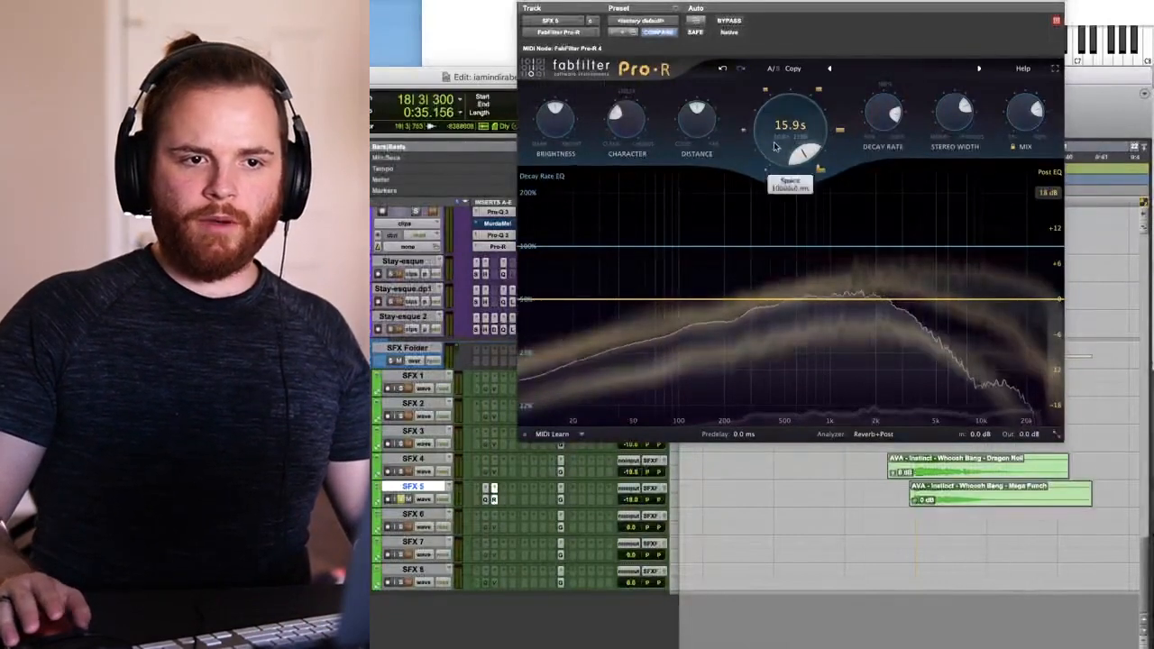
drag(773, 146, 797, 145)
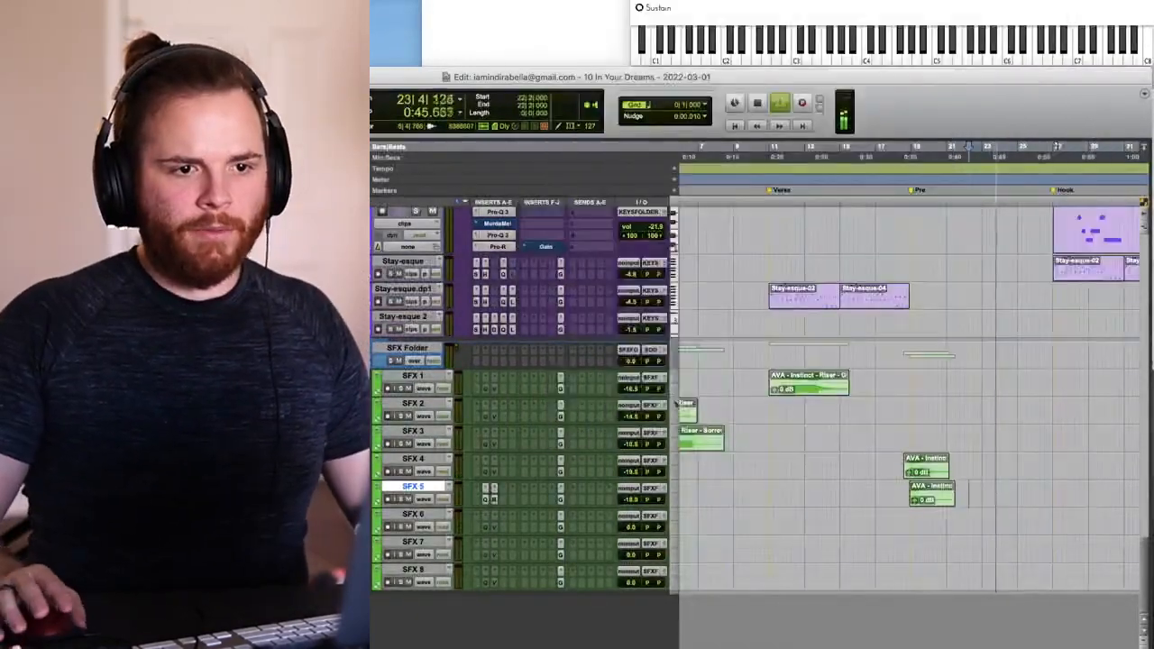
- Solo and play the riser clips on SFX 1 and SFX 2 to compare them
click(792, 379)
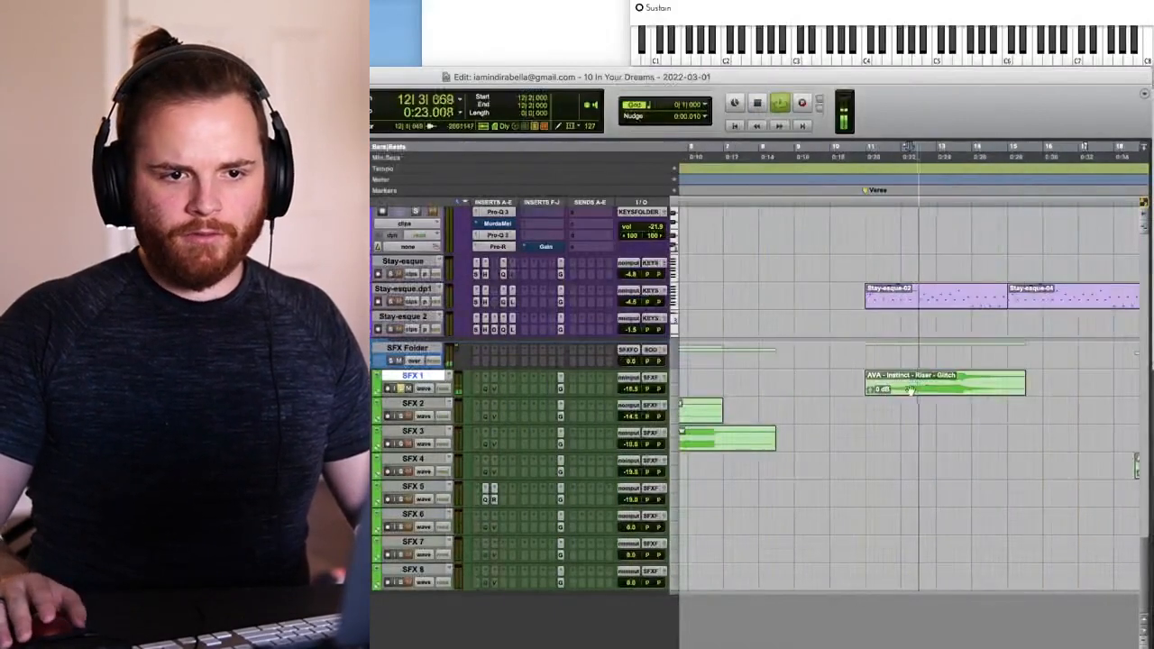
key(r)
click(747, 409)
key(shift+s)
key(space)
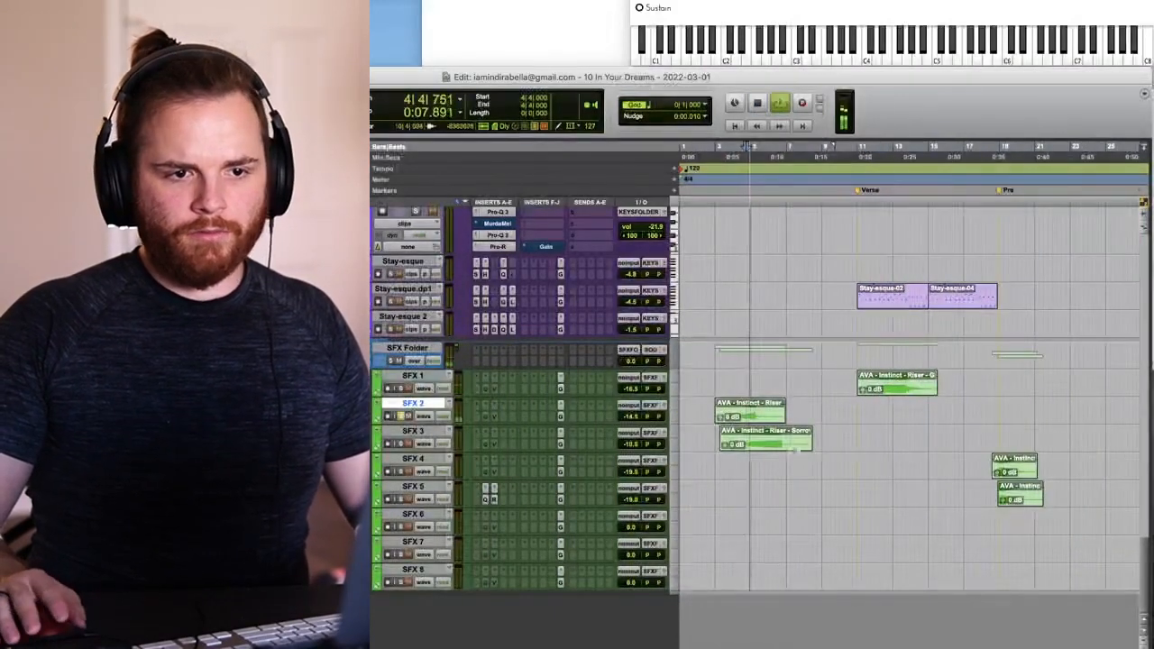
key(space)
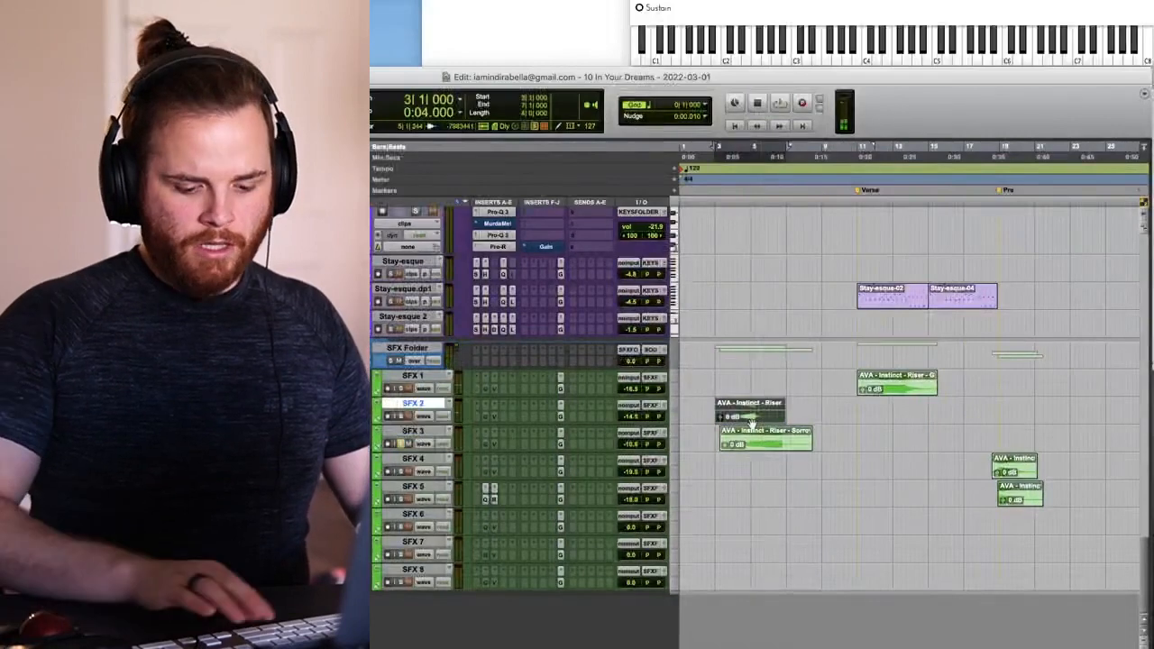
- Delete the riser on SFX 2 and move the Sorrow riser on SFX 3 to the Hook, with SFX 3's volume at -22.0 dB
key(Delete)
drag(768, 444, 1043, 438)
click(1035, 432)
key(t)
scroll(1034, 433, down, 1)
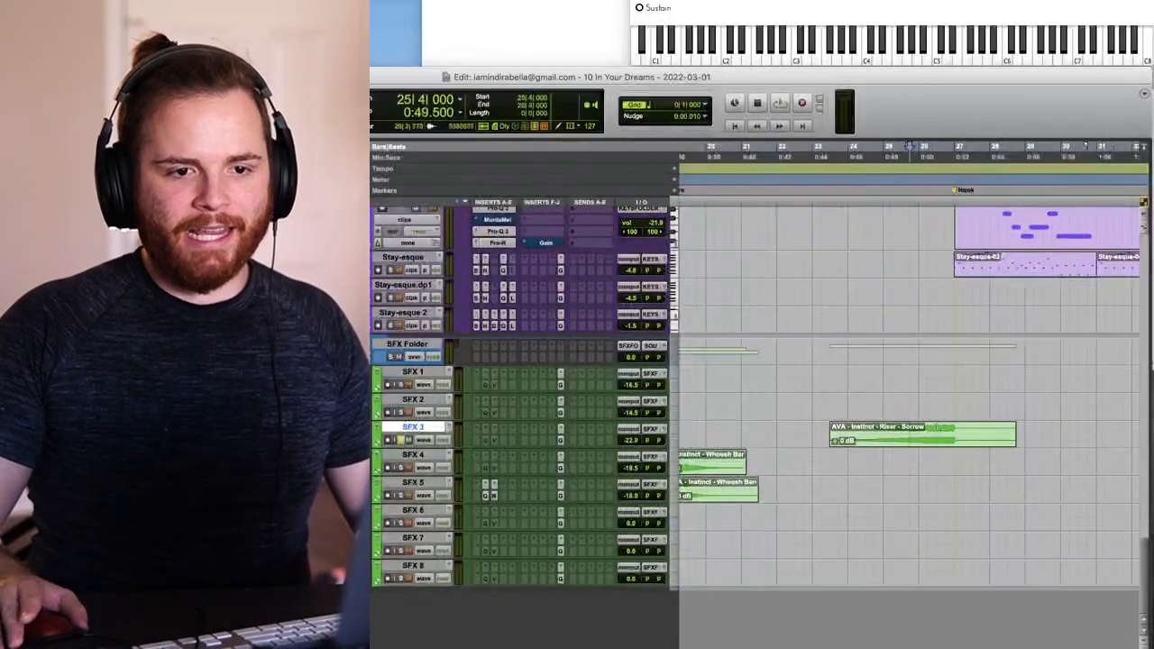
- Shift the Sorrow riser so its peak ends one beat before the Hook, and lower SFX 3's volume to -31.2 dB during playback
click(936, 433)
key(t)
drag(913, 442, 887, 433)
key(space)
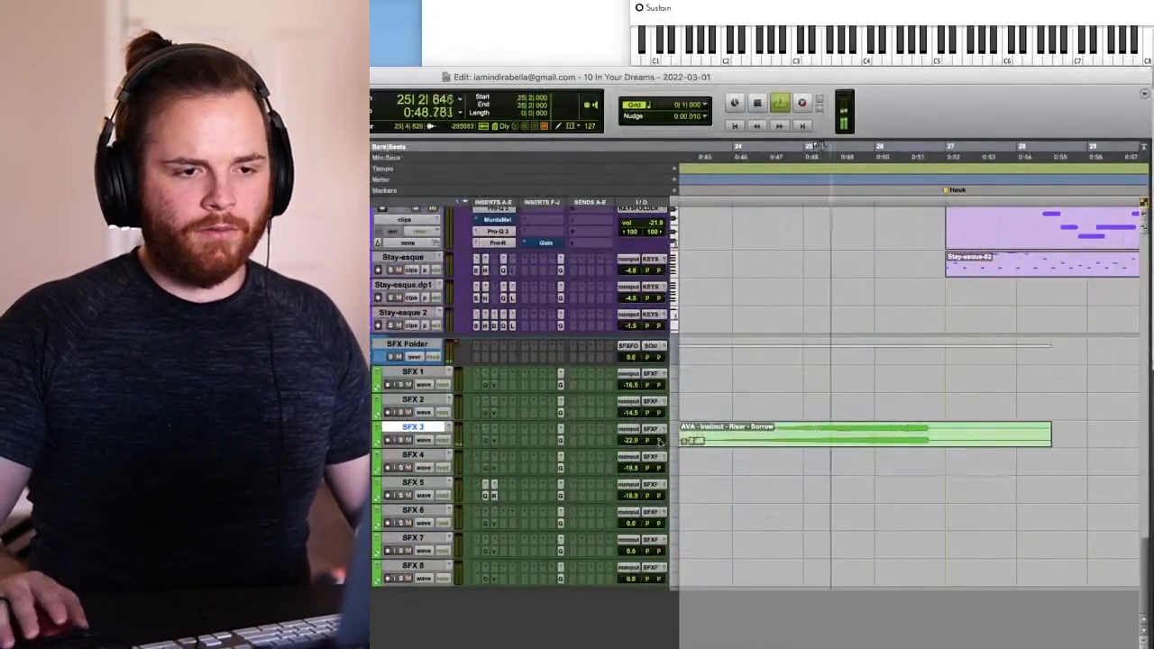
drag(630, 440, 612, 502)
key(t)
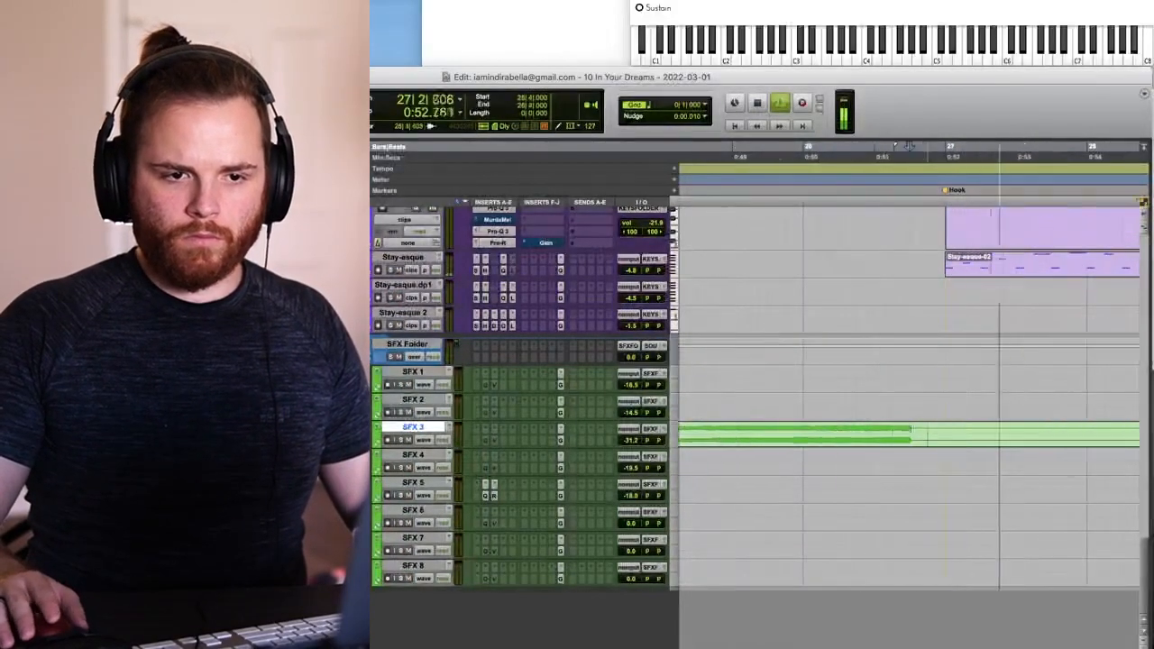
- Trim the quiet tail off the Sorrow riser so the clip ends one beat before the Hook
key(space)
click(877, 428)
key(s)
mouse_move(857, 444)
mouse_down()
mouse_move(881, 440)
mouse_move(856, 441)
mouse_up()
click(877, 429)
key(s)
- Set the SFX 3 track's volume to -27.0 dB and play the trimmed riser into the Hook
click(744, 428)
key(r)
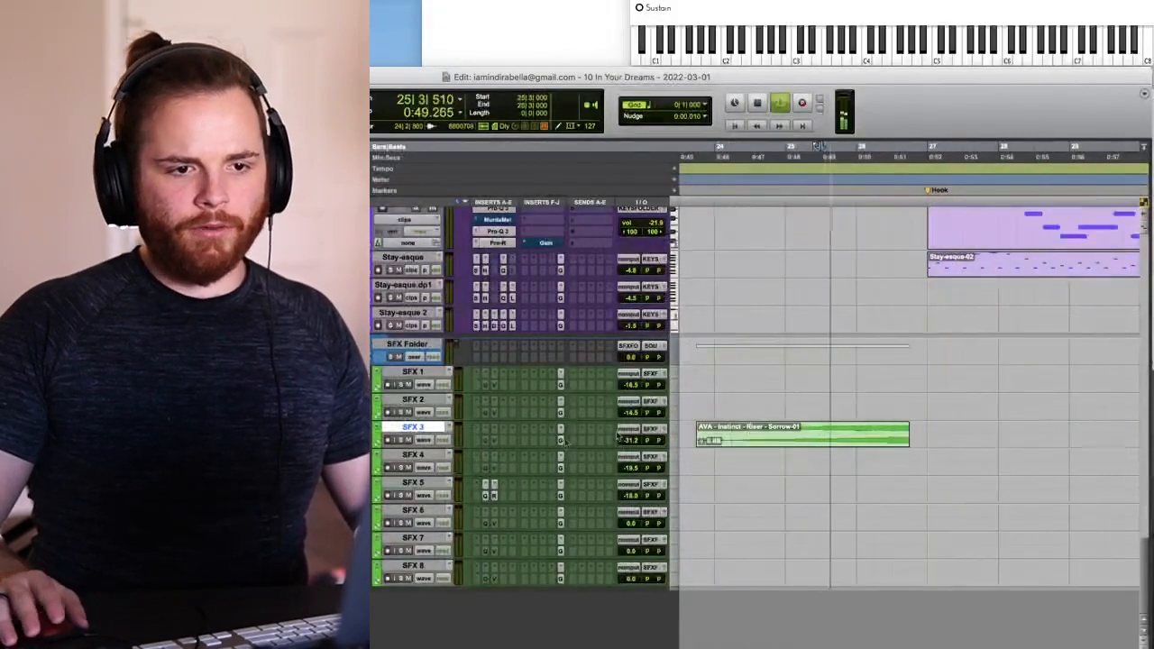
key(r)
key(space)
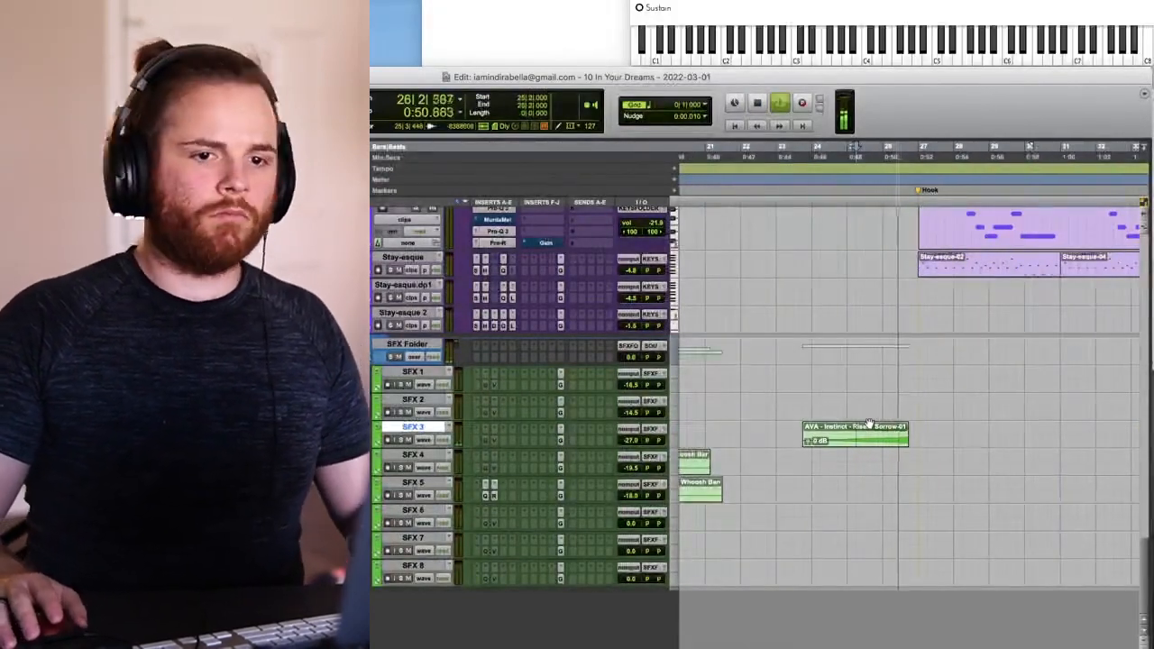
key(r)
- Copy the Mega Punch clip on SFX 5 from the Pre section to the Hook marker and play it
key(t)
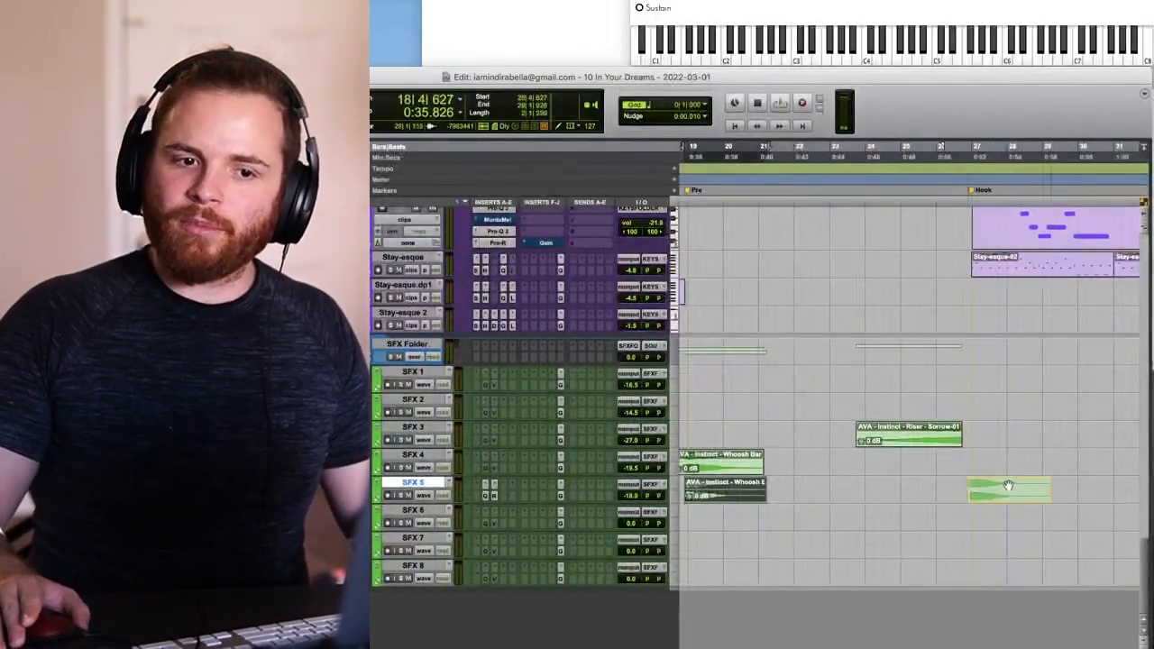
drag(1007, 484, 1009, 485)
click(927, 484)
key(space)
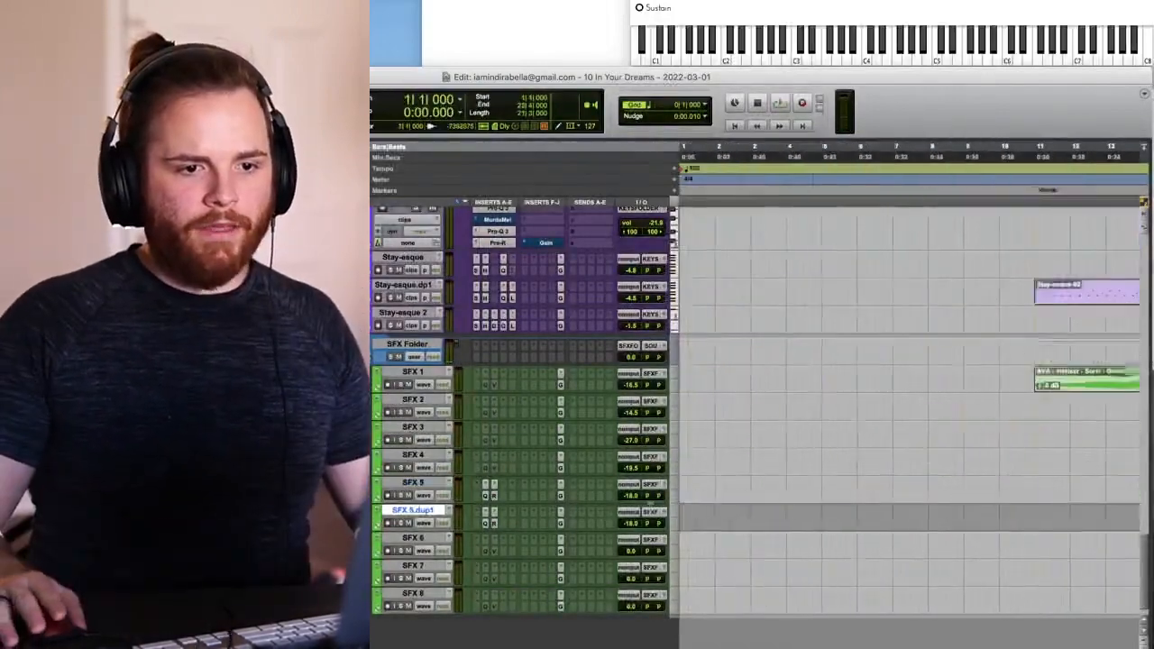
- Duplicate the SFX 5 track, clear the duplicate before the Hook, and delete the Hook's Mega Punch clip from the original
drag(682, 522, 827, 528)
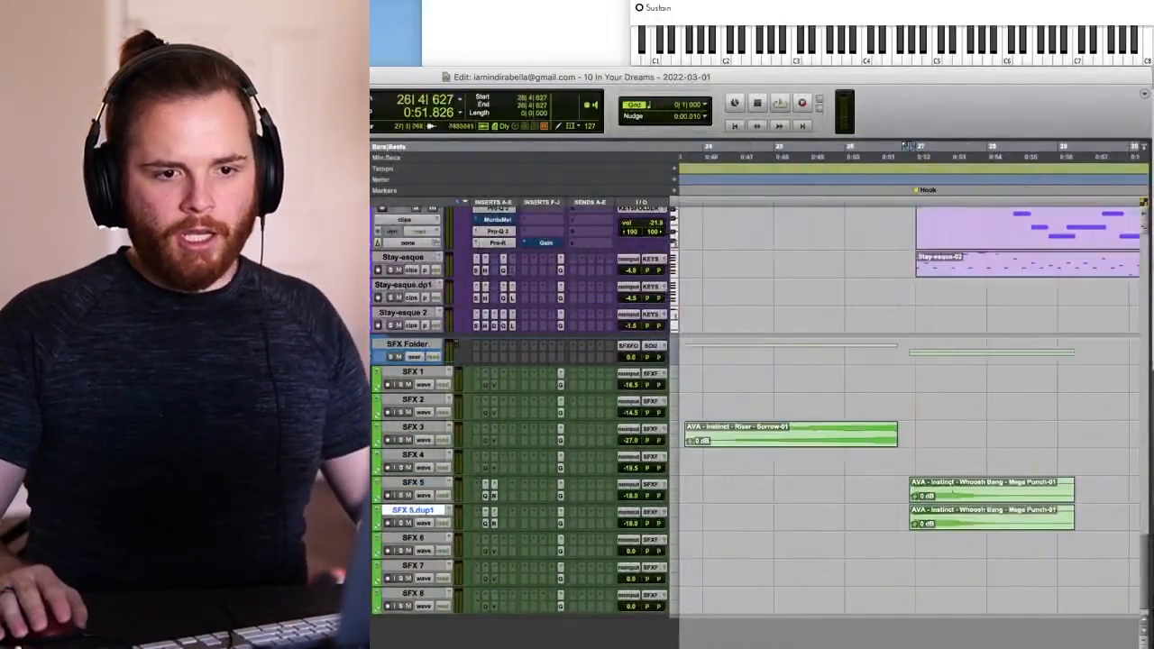
click(956, 496)
key(Delete)
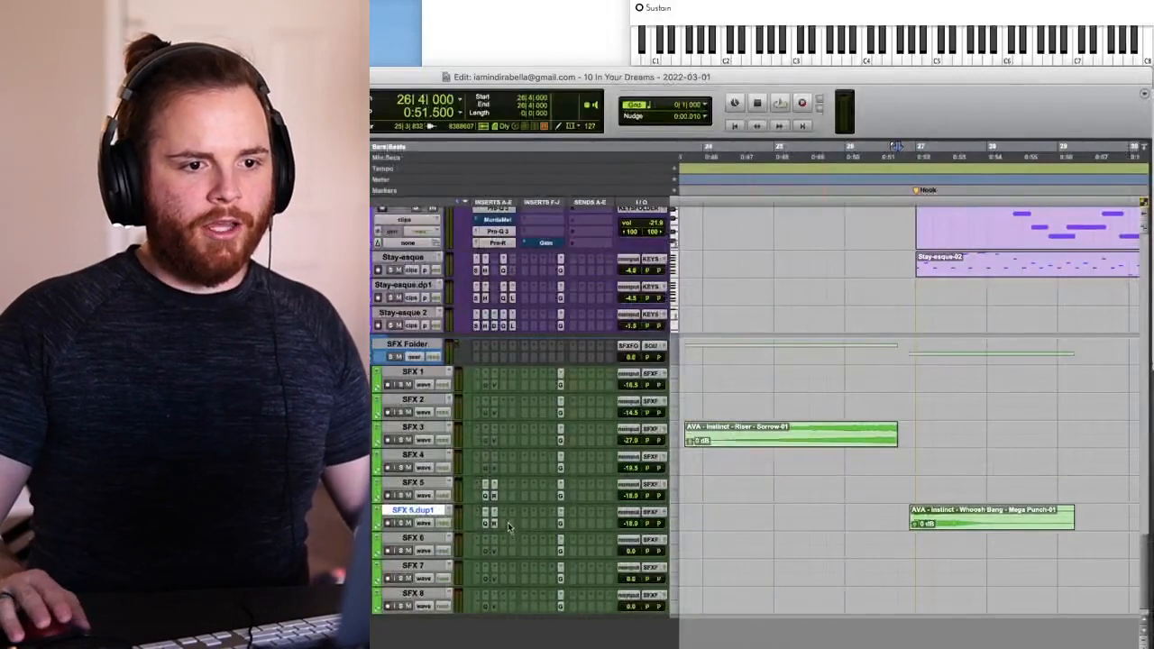
- Insert Trance Gate after Pro-R on the SFX 5.dup1 track and play the gated Mega Punch at the Hook
click(509, 526)
click(512, 472)
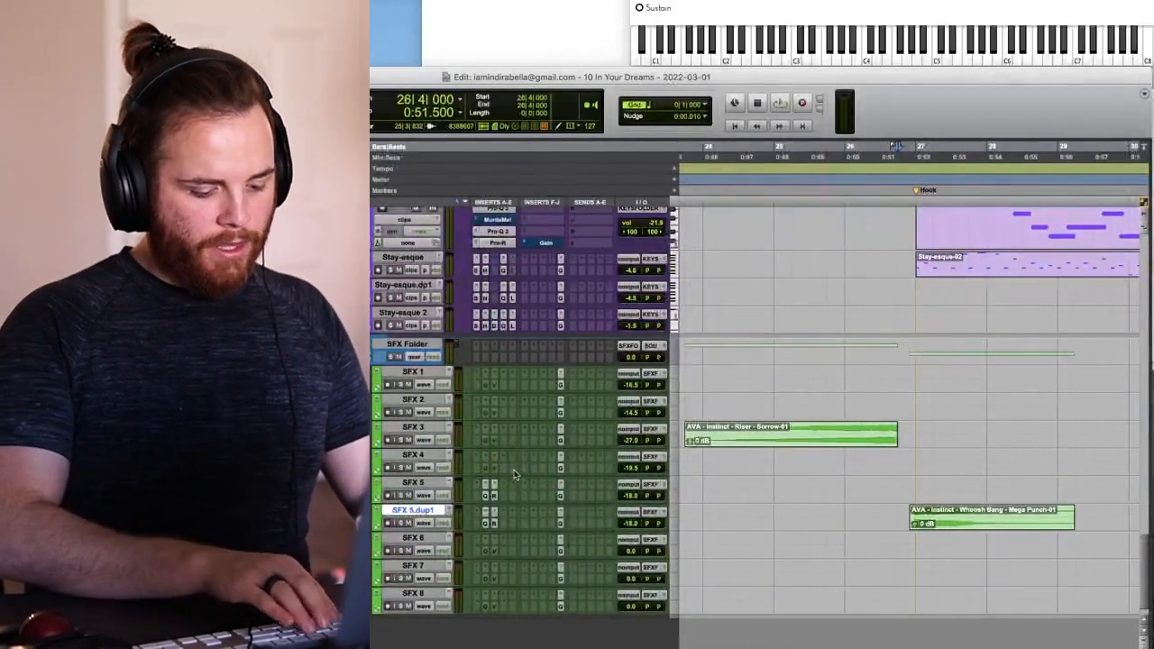
text(trance)
click(570, 511)
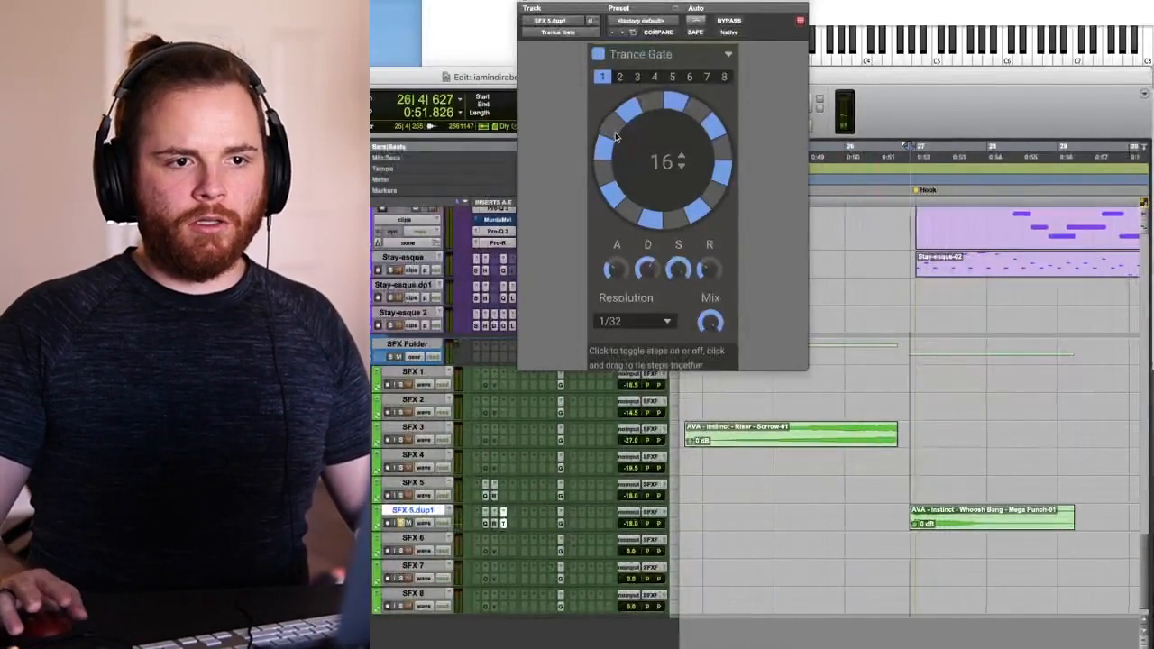
key(space)
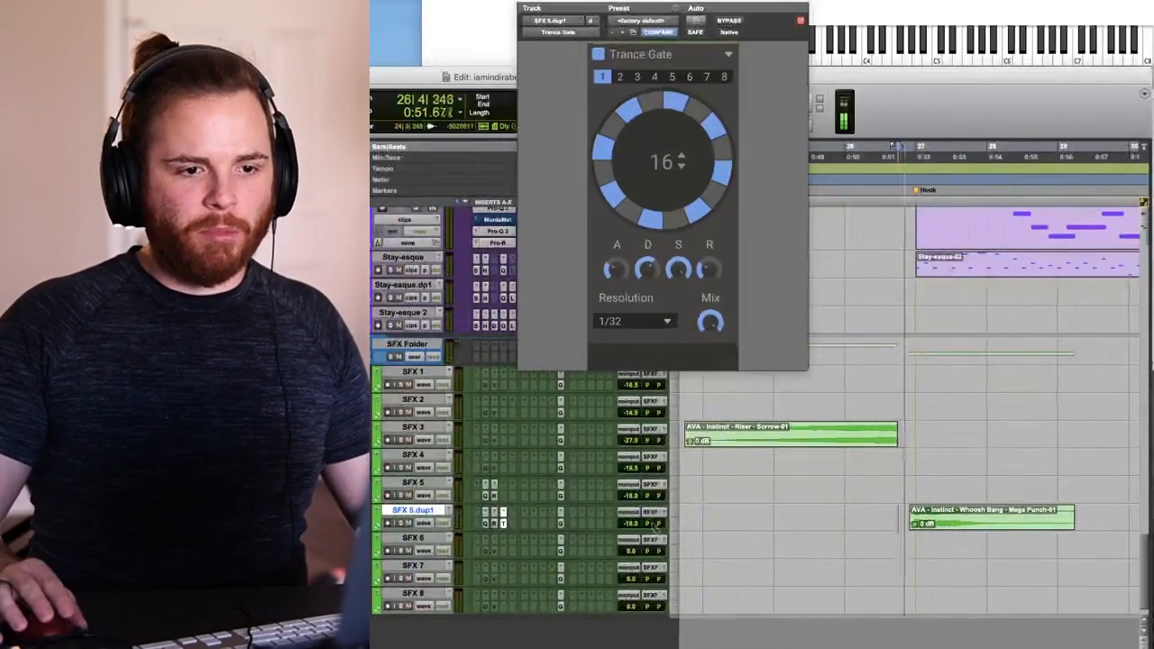
- Set SFX 5.dup1's volume to -15.8 dB and raise its Pro-R decay rate for a 20.0 s reverb
drag(630, 523, 636, 506)
click(494, 525)
key(space)
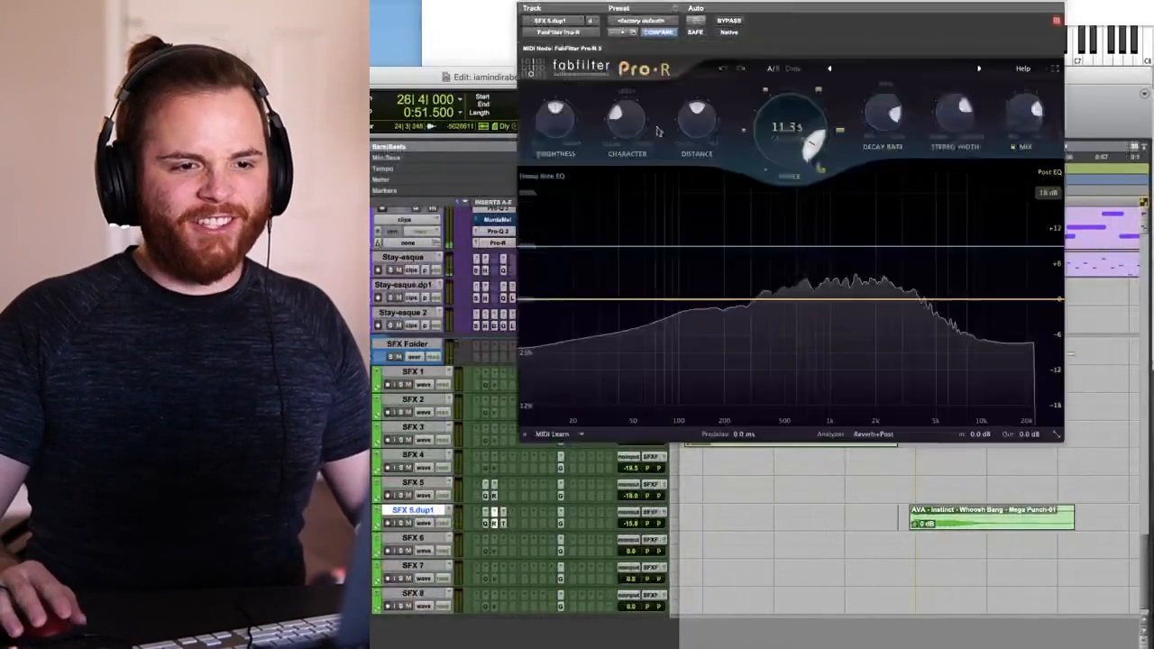
drag(890, 114, 978, 258)
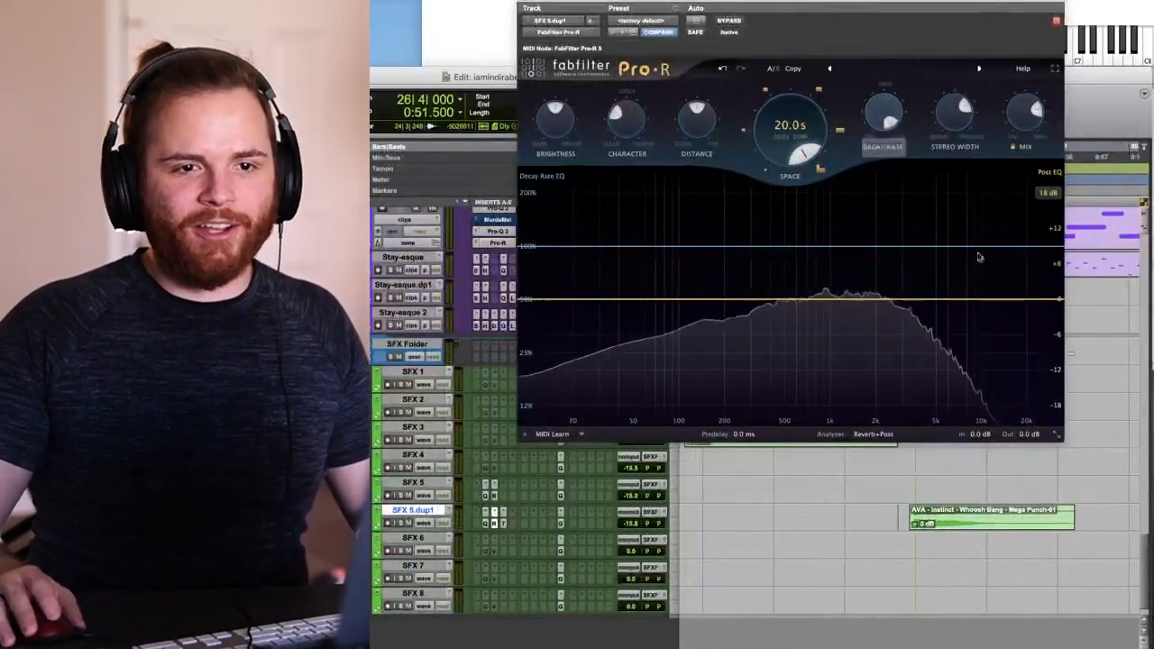
- Raise the mix and brightness of Pro-R on SFX 5.dup1 and play the Mega Punch tail at the Hook
drag(1032, 118, 1046, 167)
drag(555, 112, 569, 108)
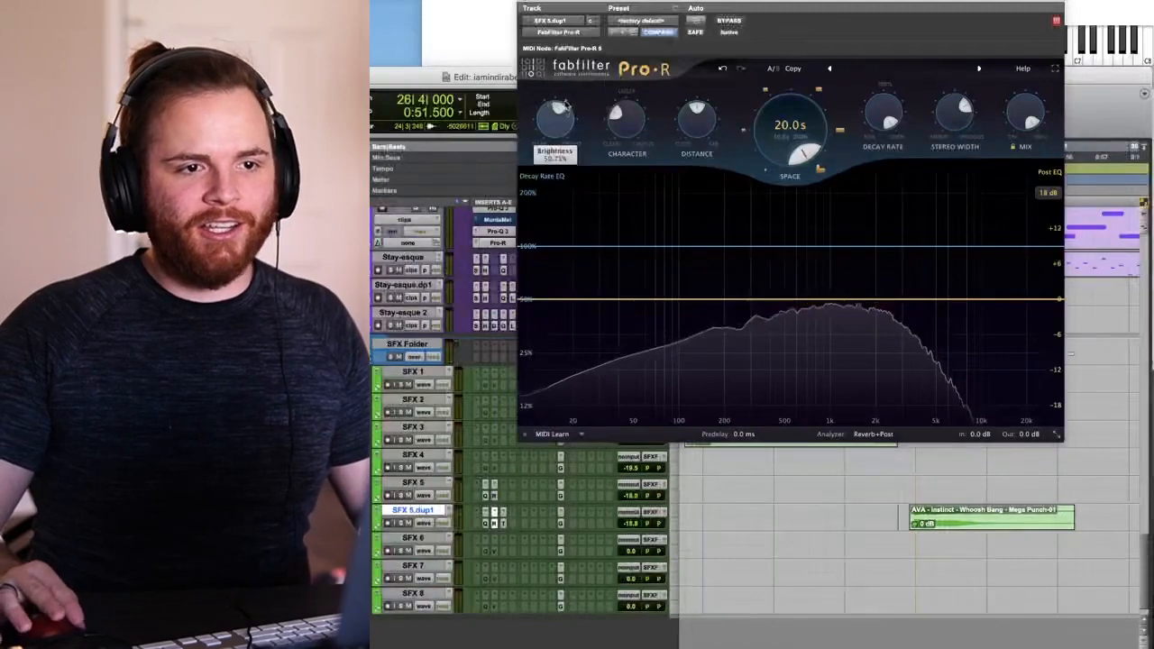
key(space)
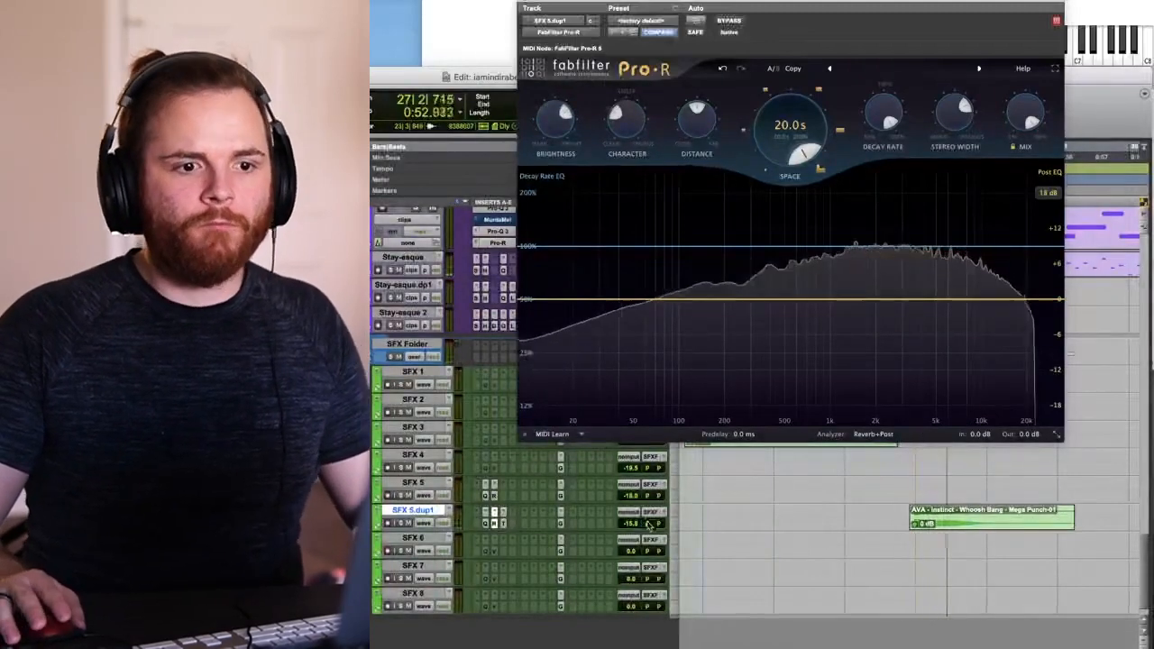
key(space)
key(space)
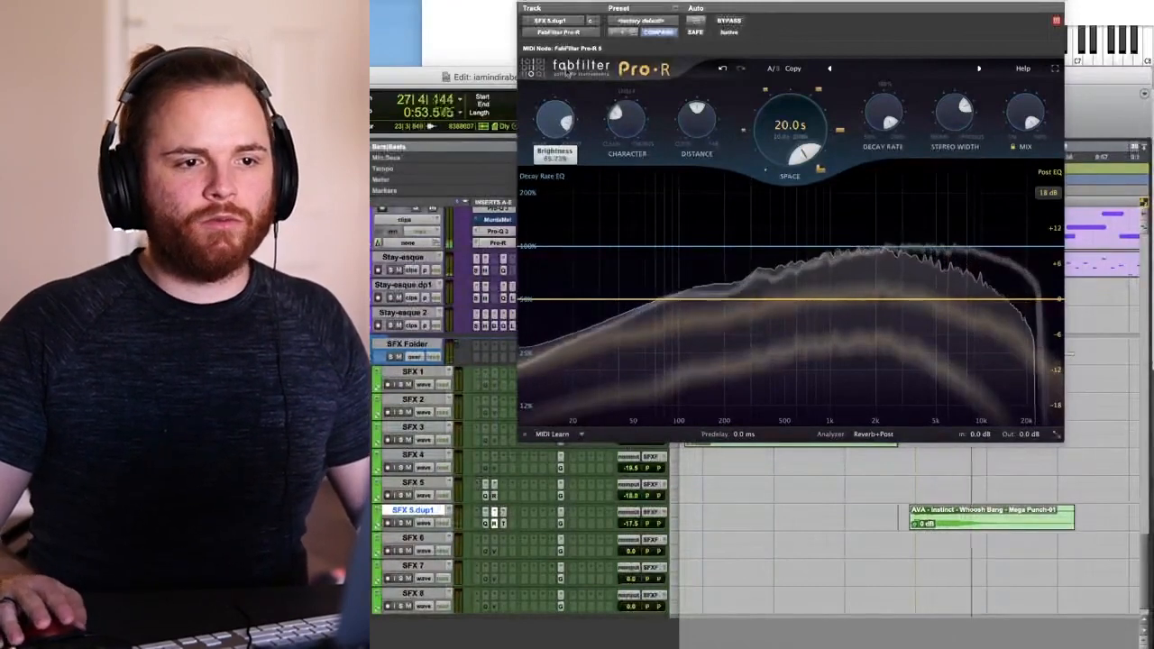
- Set SFX 5.dup1's volume to -18.9 dB and close its Pro-R window
click(631, 522)
drag(632, 524, 632, 527)
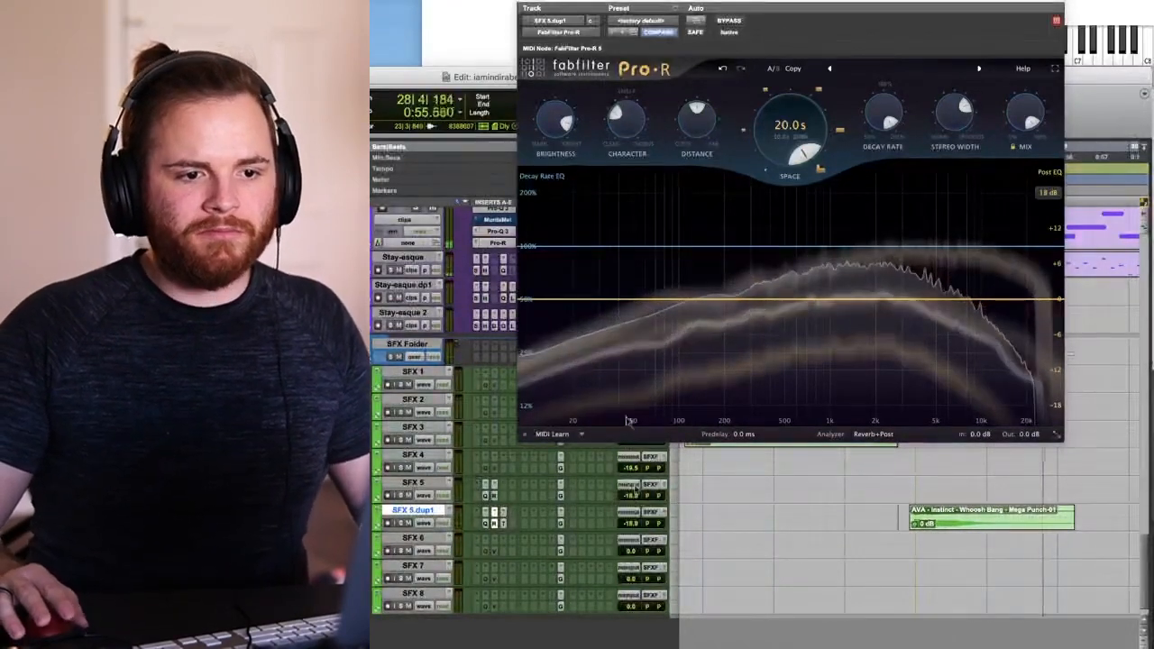
key(r)
key(r)
key(super+w)
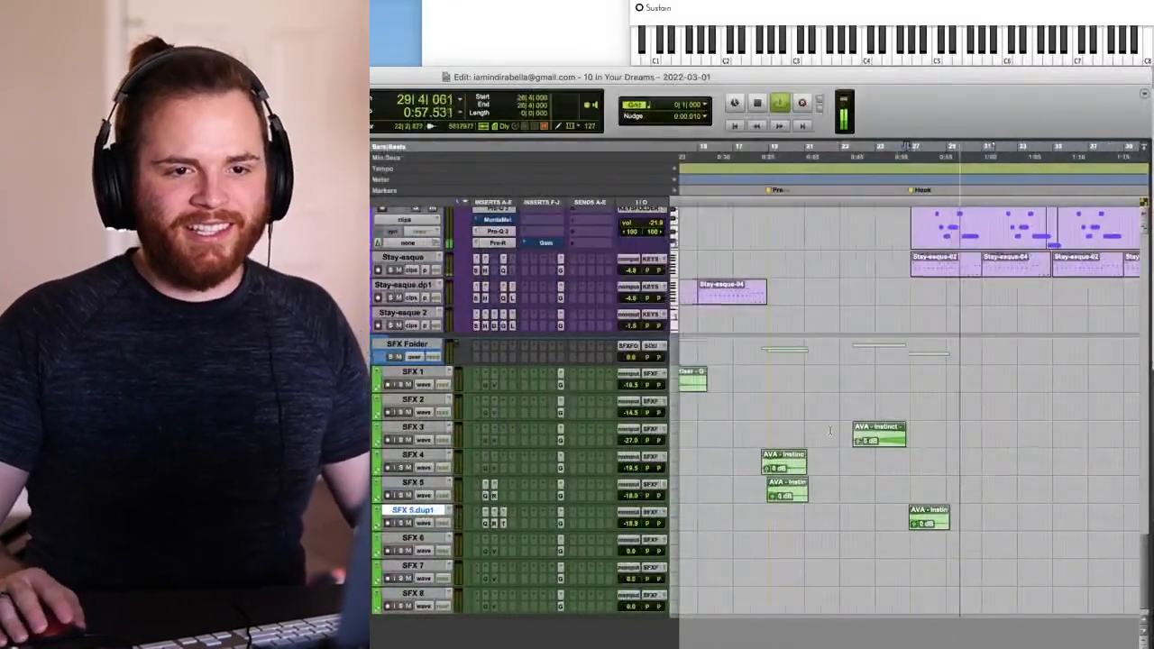
- Play the song from the Verse marker and check how the keys and sound effects lead through the Pre section
key(r)
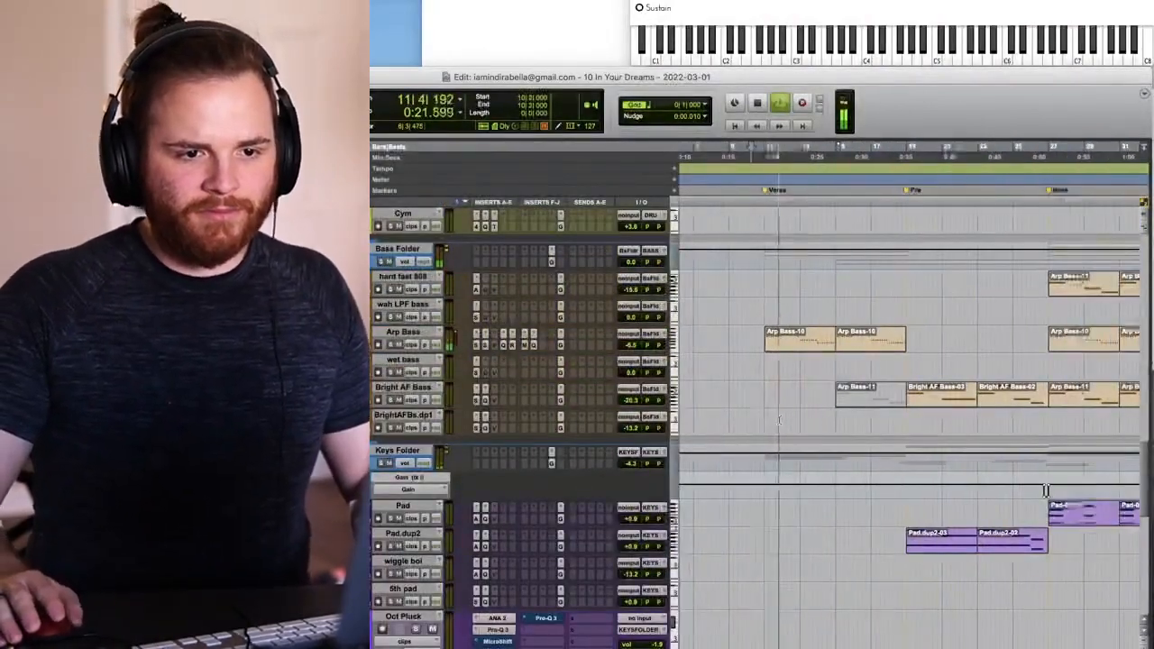
scroll(983, 491, down, 10)
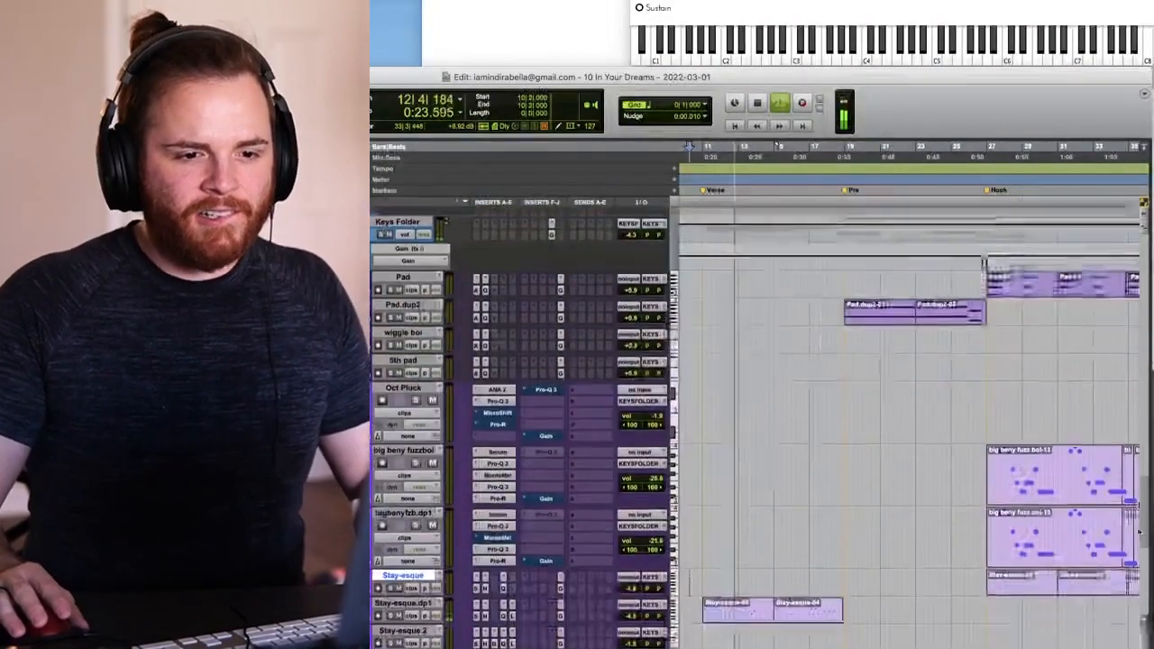
key(space)
click(699, 523)
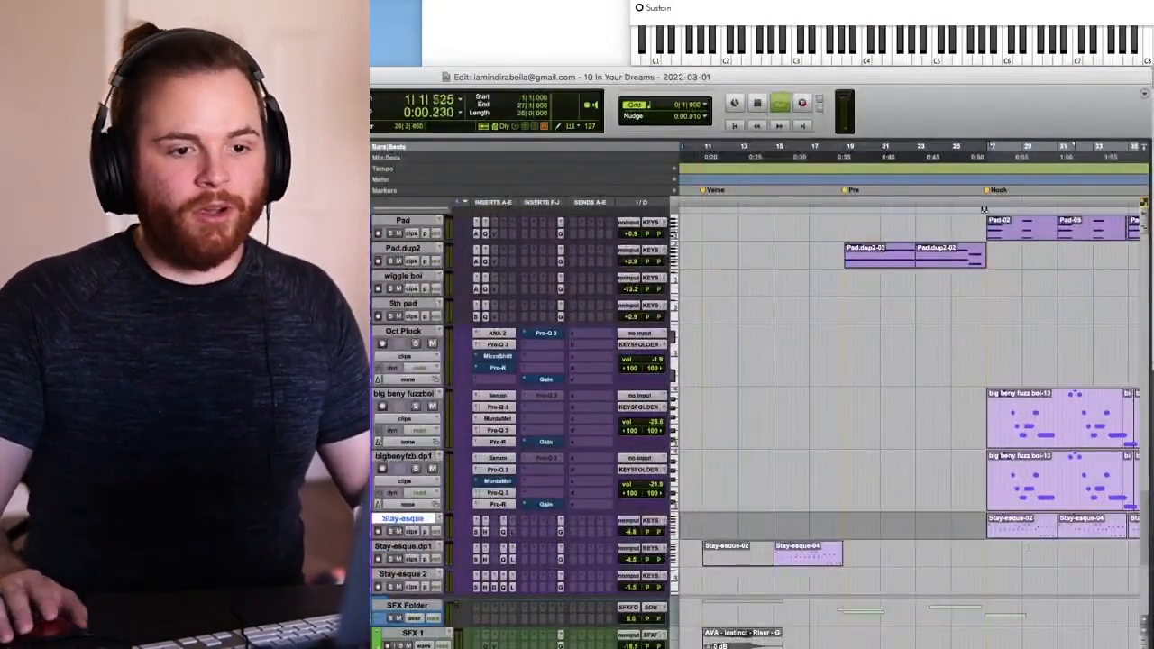
key(space)
scroll(694, 521, down, 5)
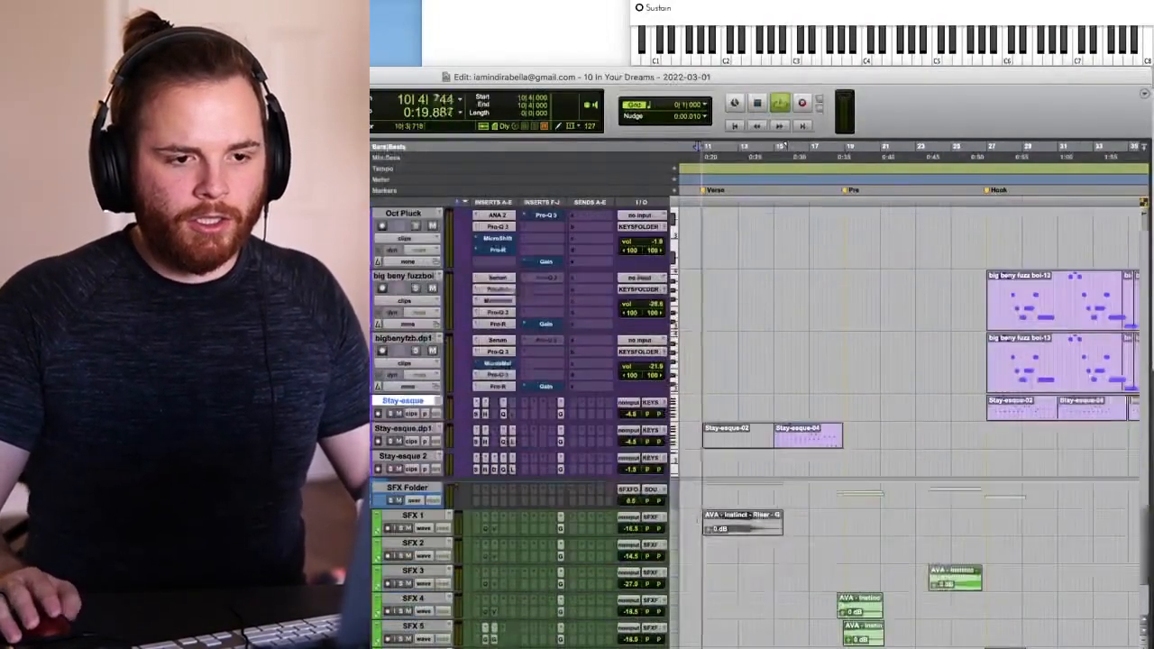
click(854, 467)
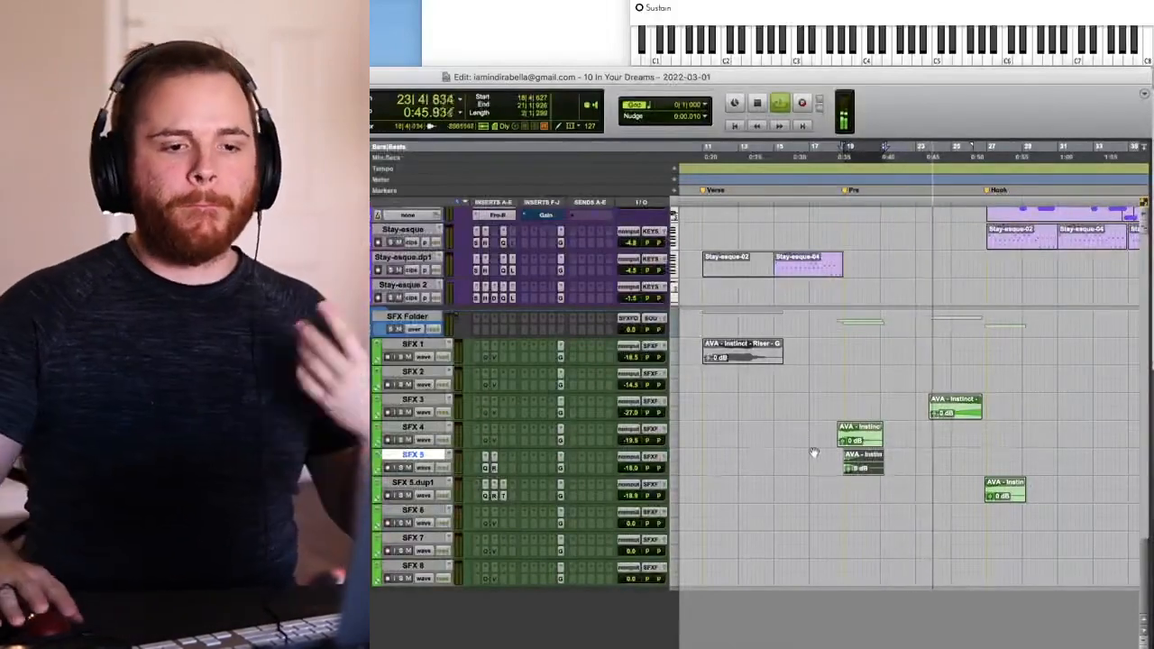
- Reduce the height of the Oct Pluck, big beny fuzzboi and bigbenyfzb.dp1 tracks and listen to the Hook
scroll(875, 585, up, 5)
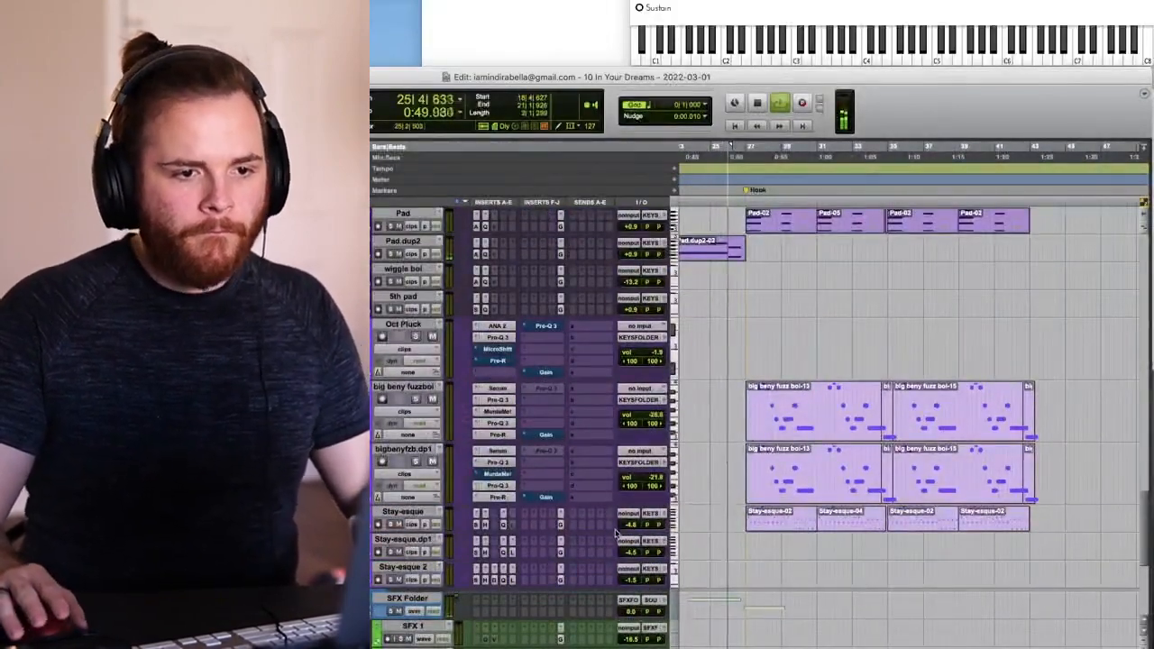
alt+click(614, 531)
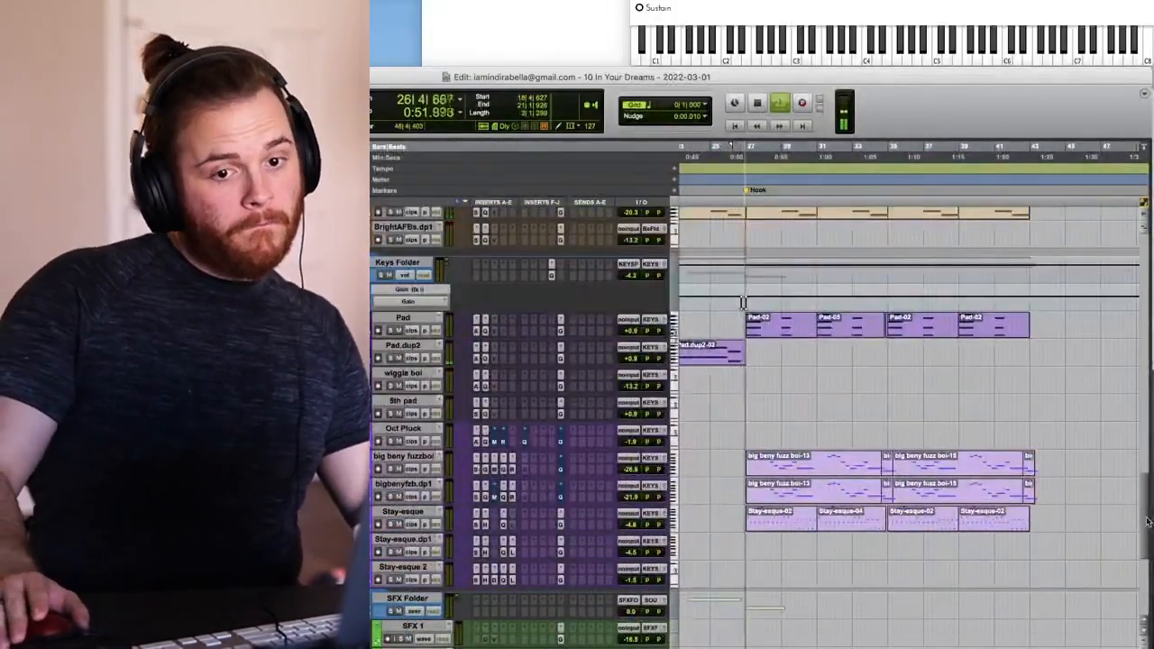
drag(1147, 521, 1136, 424)
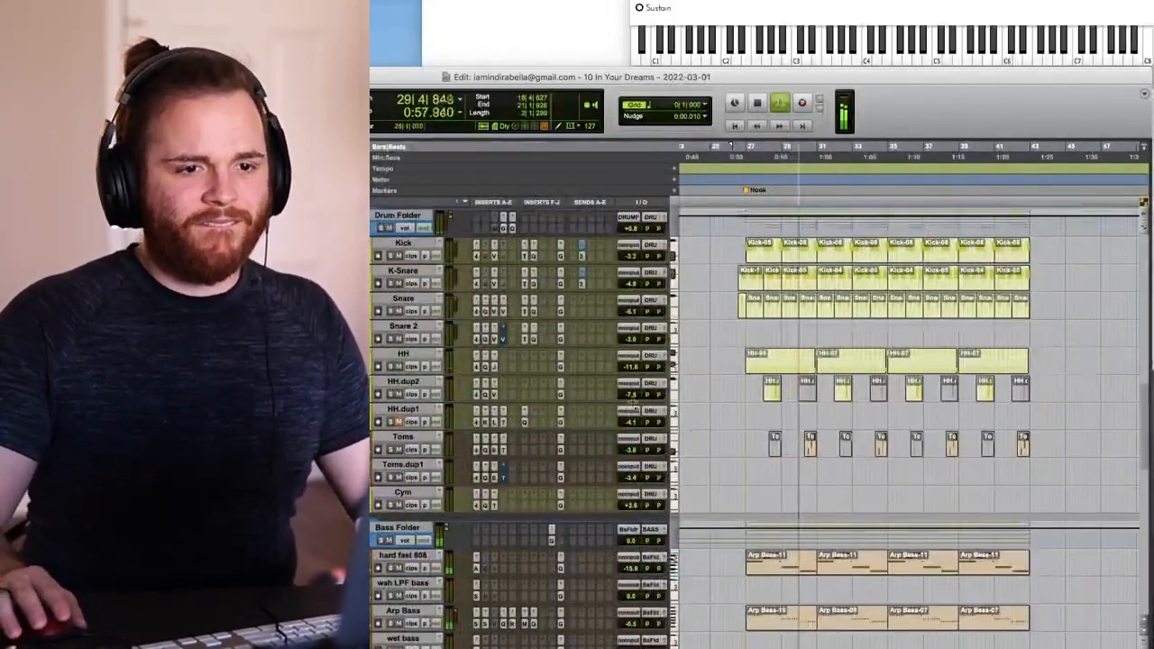
key(space)
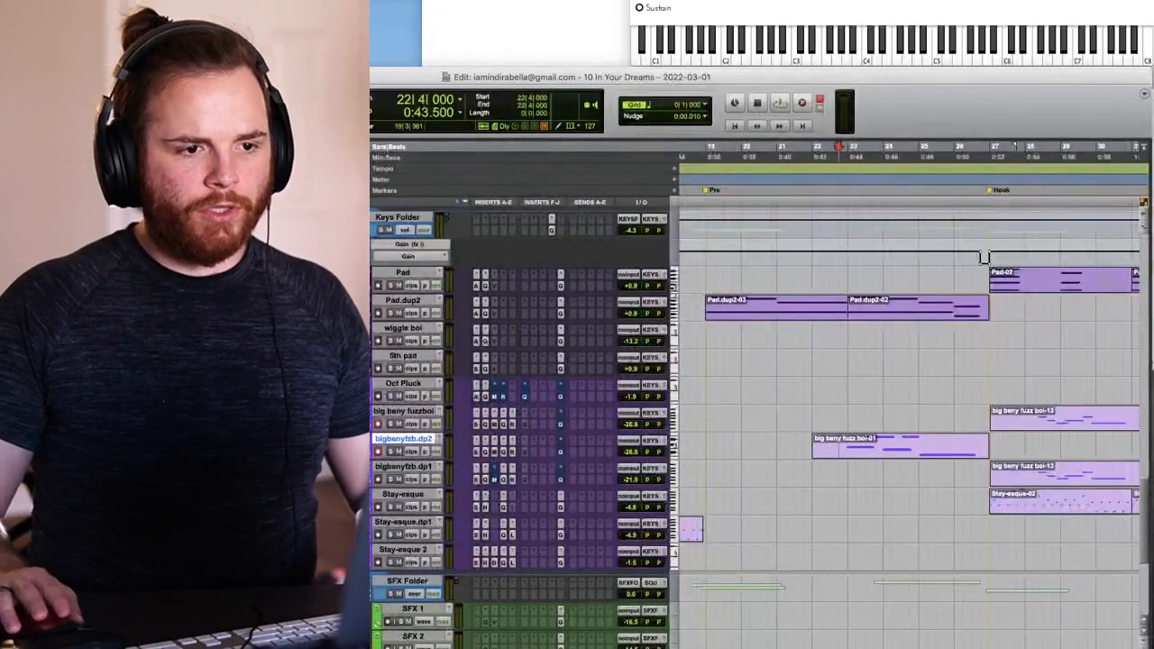
- Open Serum on the bigbenyfzb.dp2 track, play its pre-Hook melody and set the track's volume to -24.0 dB
click(476, 452)
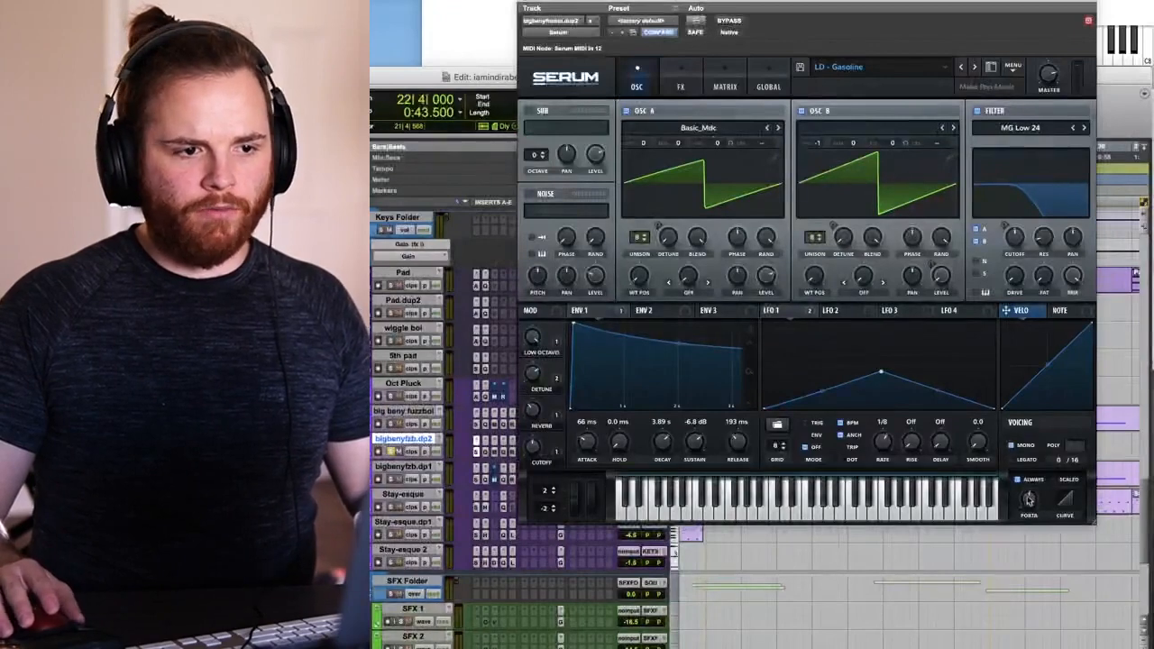
scroll(824, 545, up, 3)
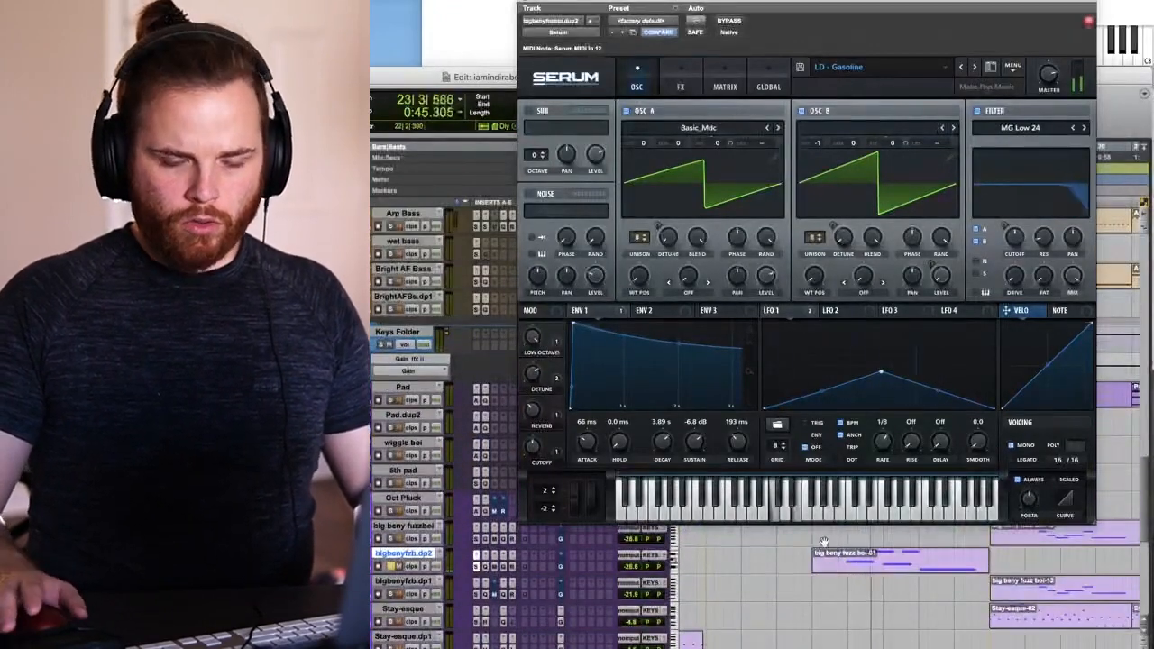
click(625, 566)
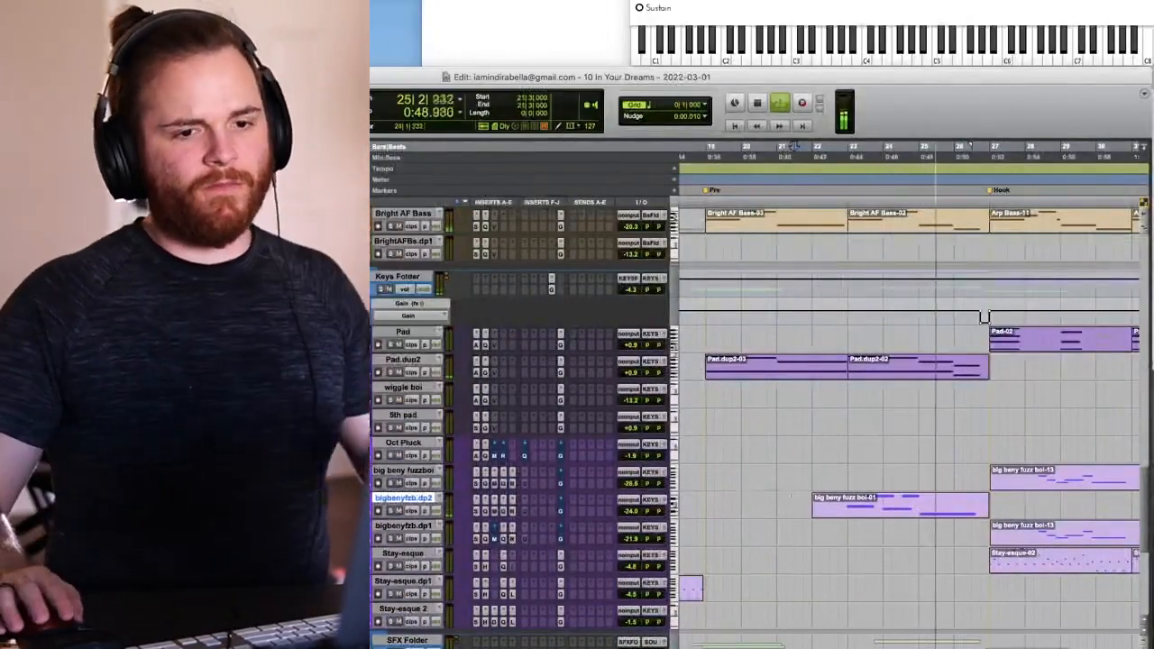
- Split the bigbenyfzb.dp2 clip before the Hook, shift its second part slightly earlier and play the result
key(t)
key(t)
key(b)
key(space)
drag(958, 515, 950, 517)
key(r)
key(space)
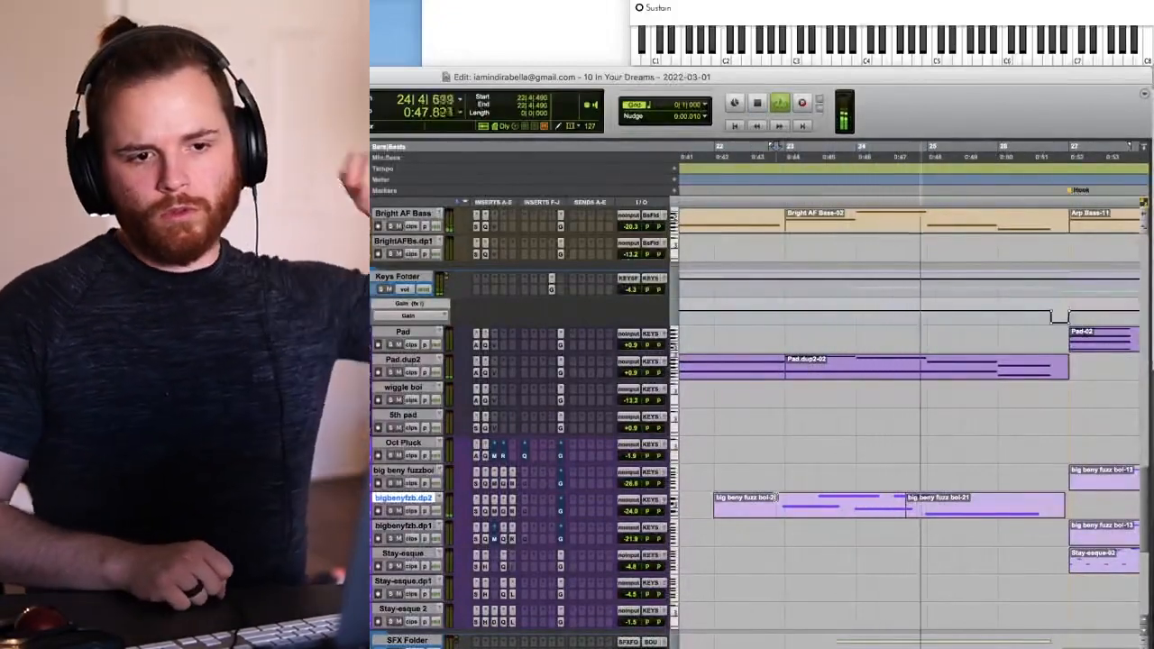
key(space)
- Play through the arrangement and examine the drum, bass and keys clips, including the drum folder's automation lanes
key(r)
key(r)
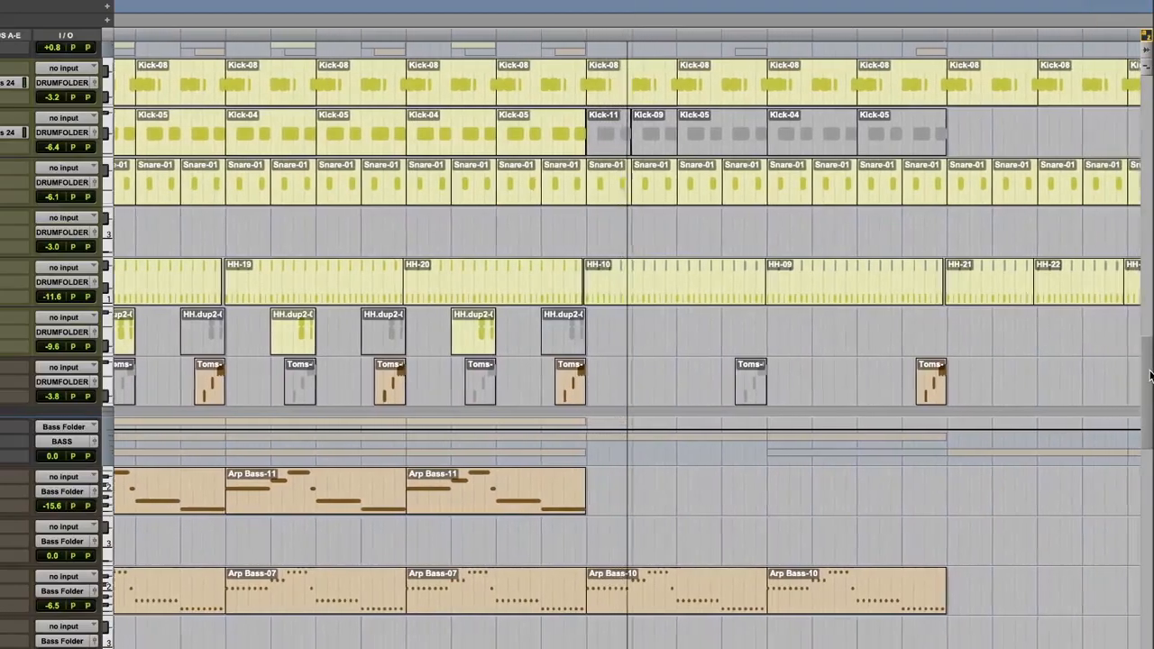
drag(1150, 376, 1150, 378)
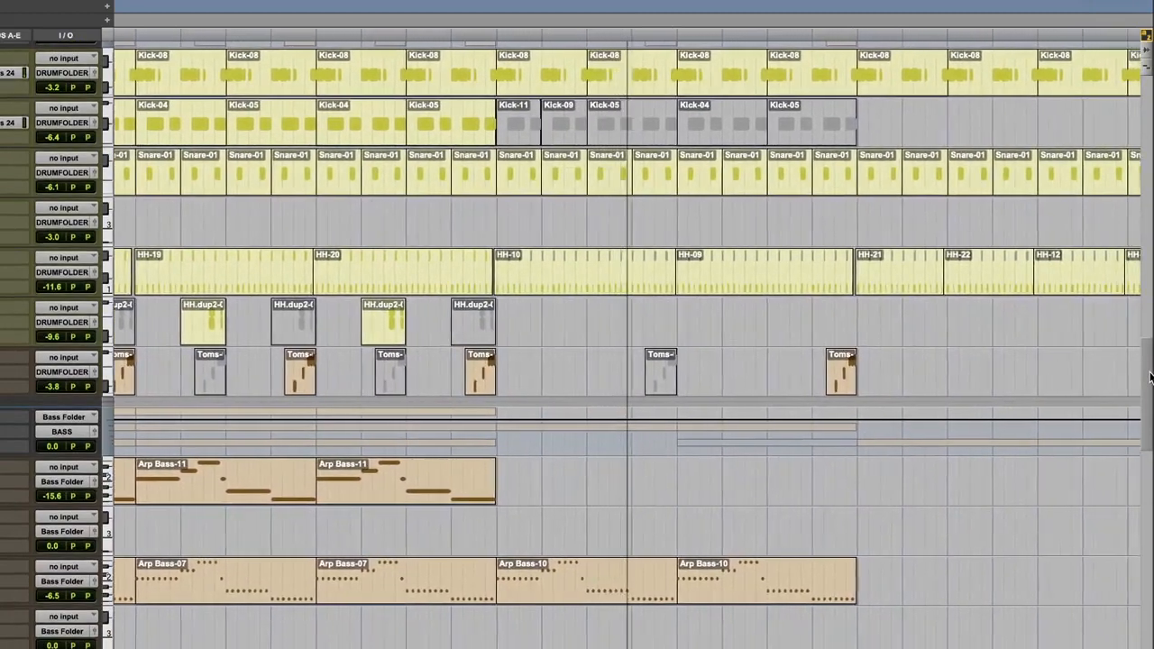
drag(1150, 377, 1082, 340)
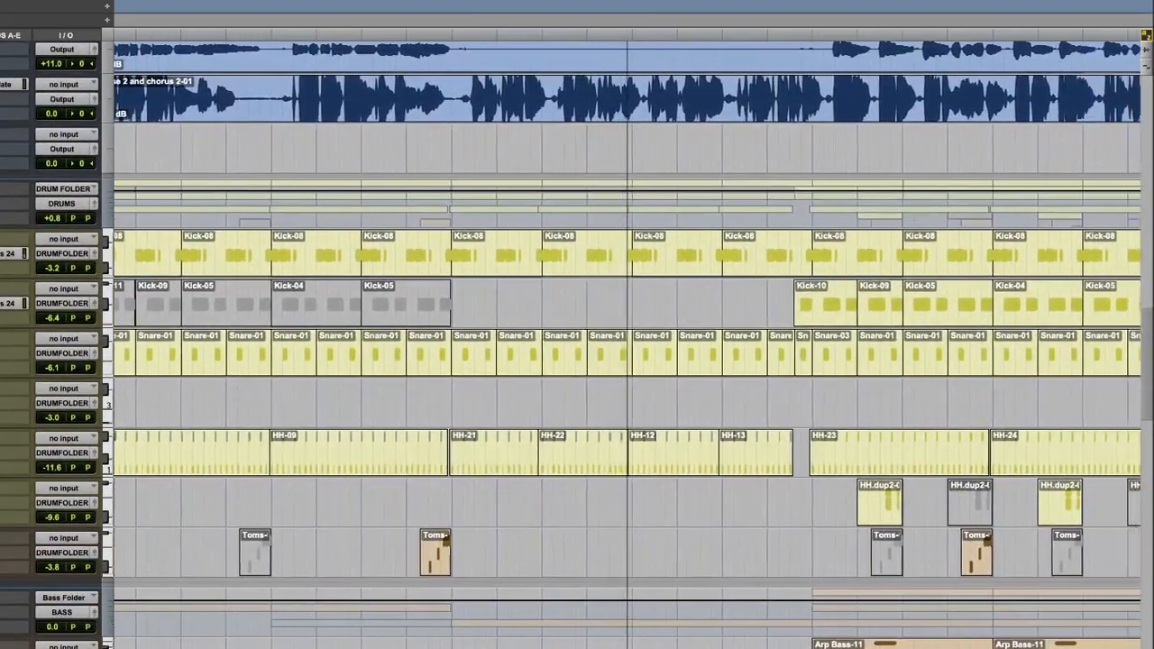
click(2, 219)
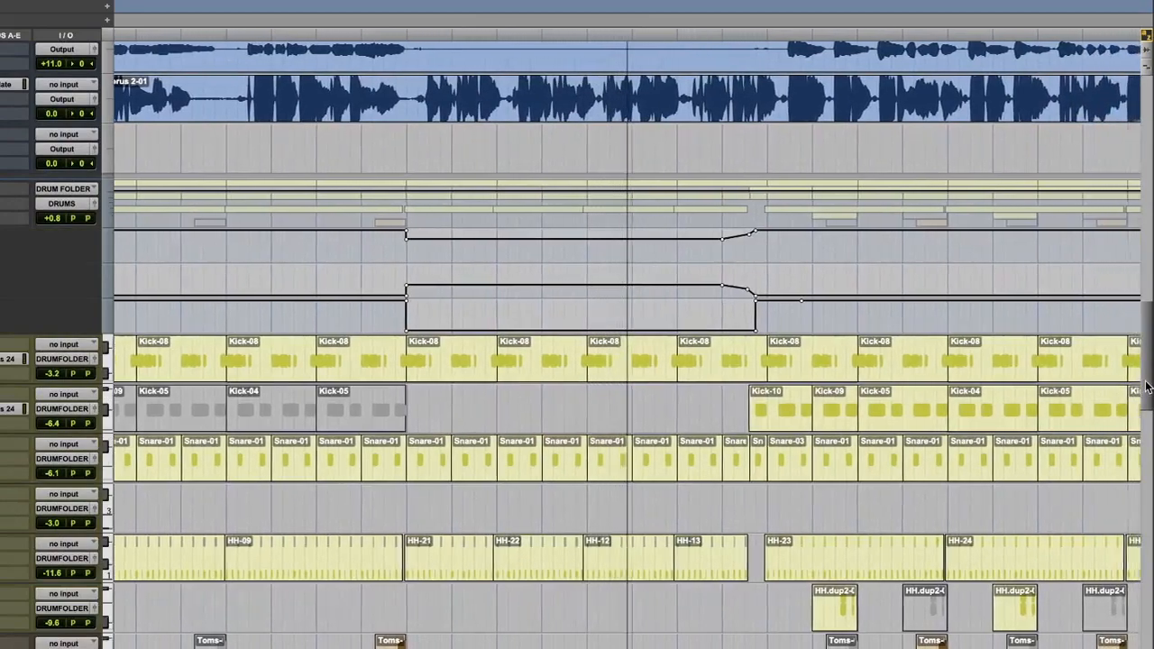
scroll(1050, 378, down, 1)
drag(1148, 391, 1134, 546)
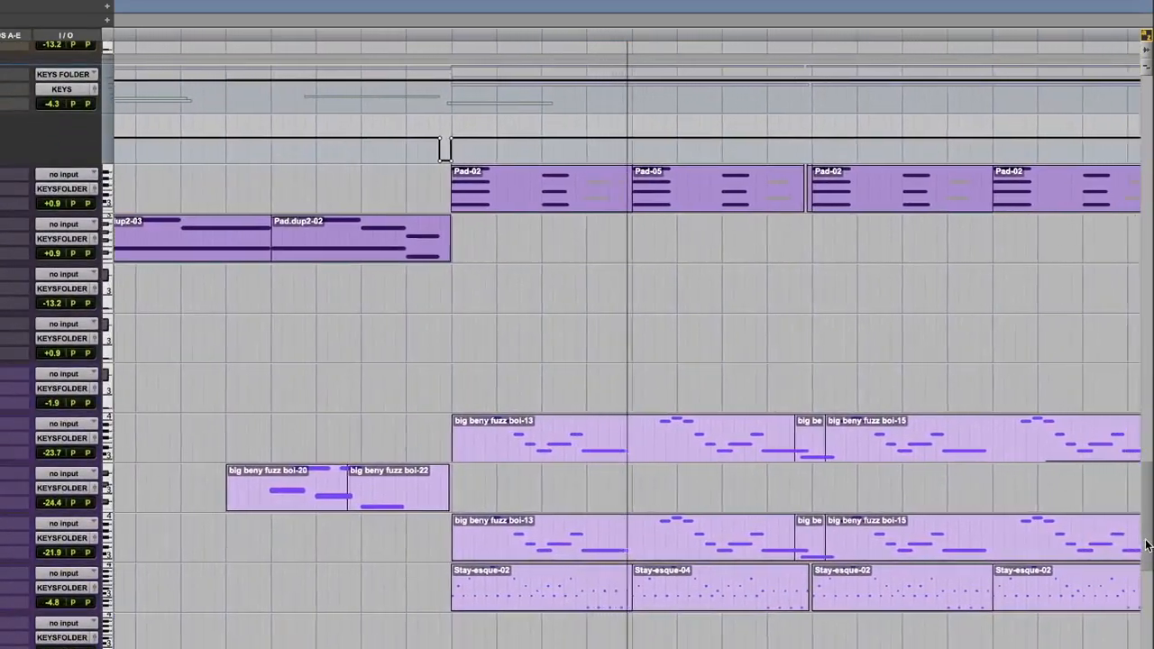
mouse_move(1147, 545)
mouse_down()
mouse_move(1139, 574)
mouse_move(1139, 552)
mouse_up()
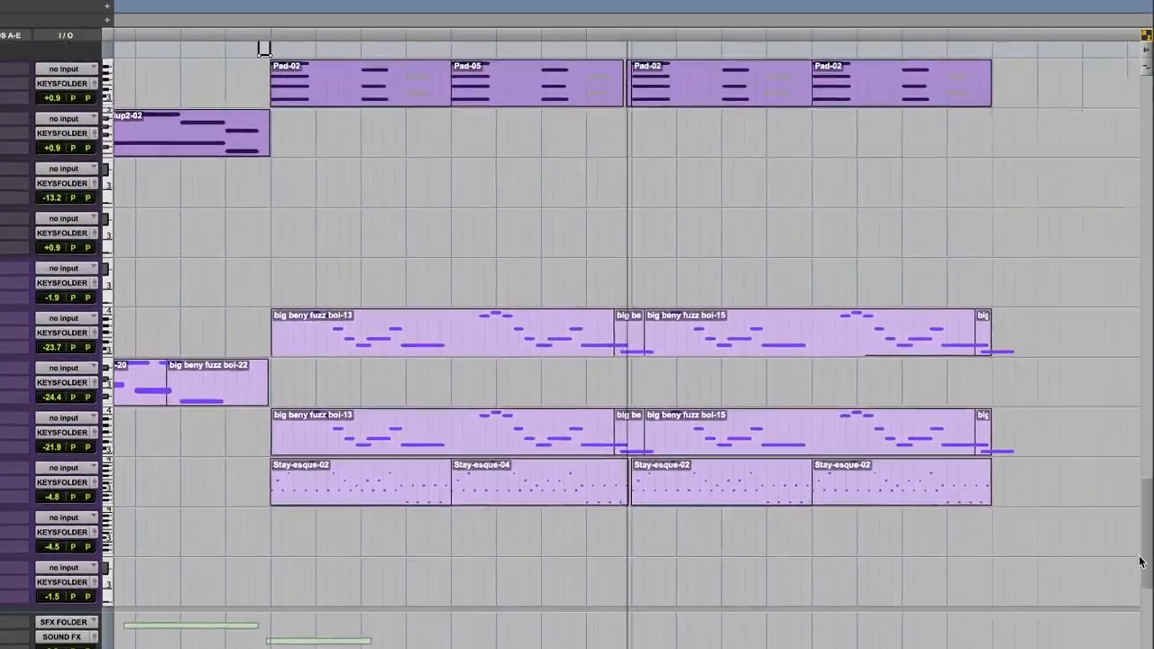